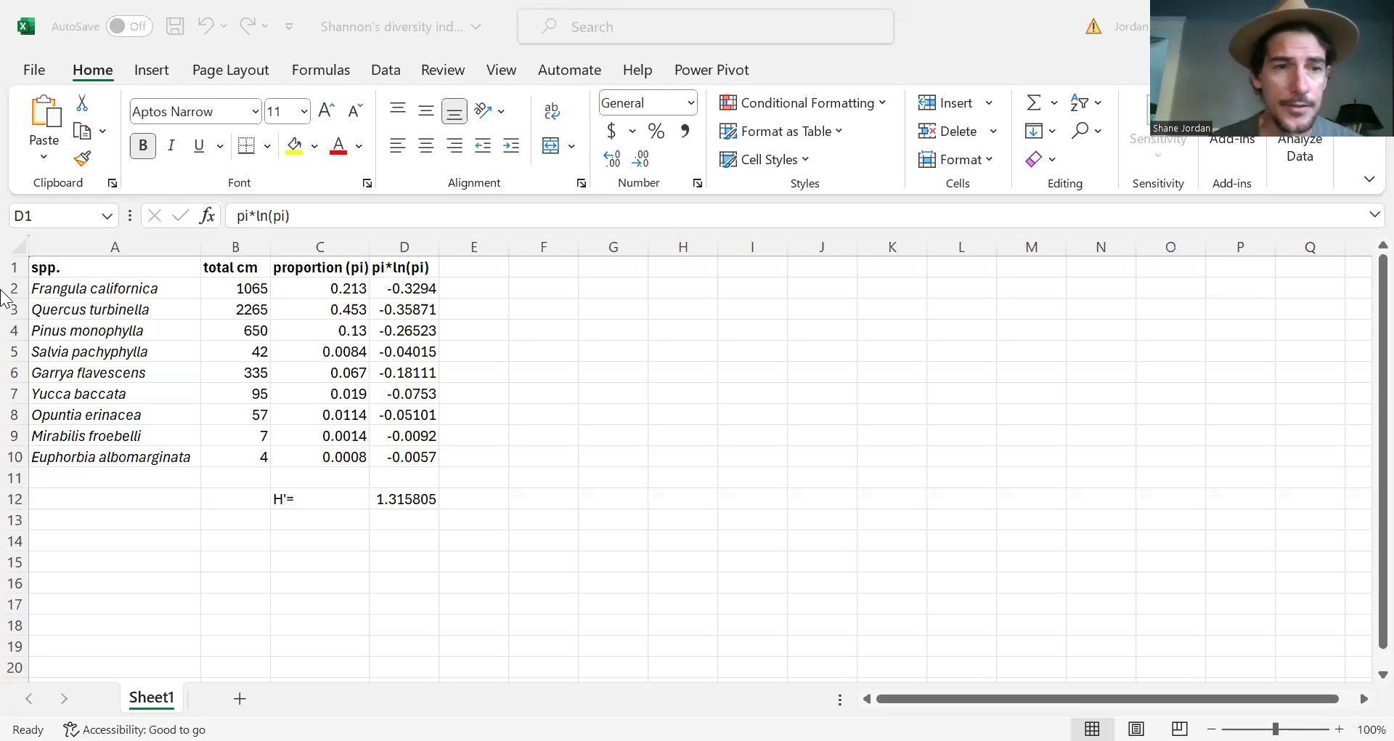
- Examine the species names and their total cm values in columns A and B for the first three species
{"action": "left_click", "coordinate": [93, 265]}
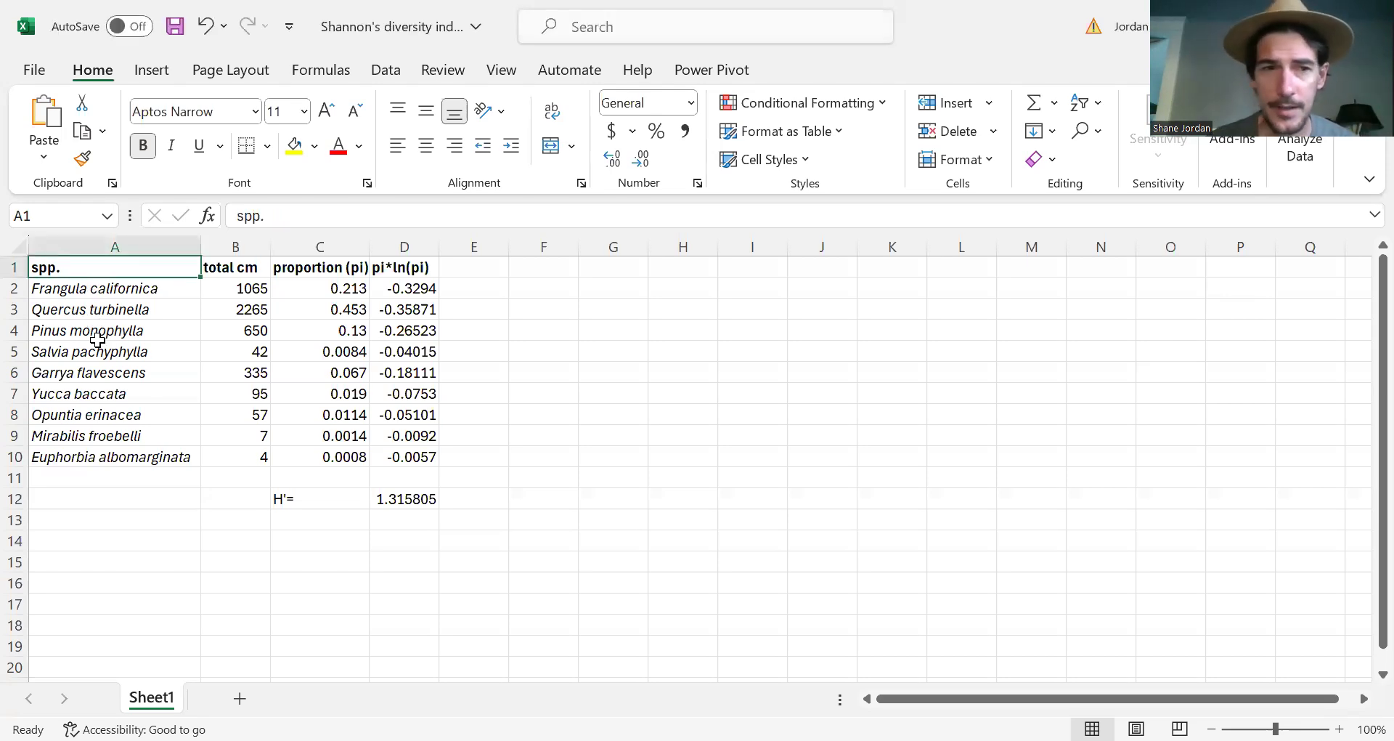
{"action": "left_click", "coordinate": [218, 268]}
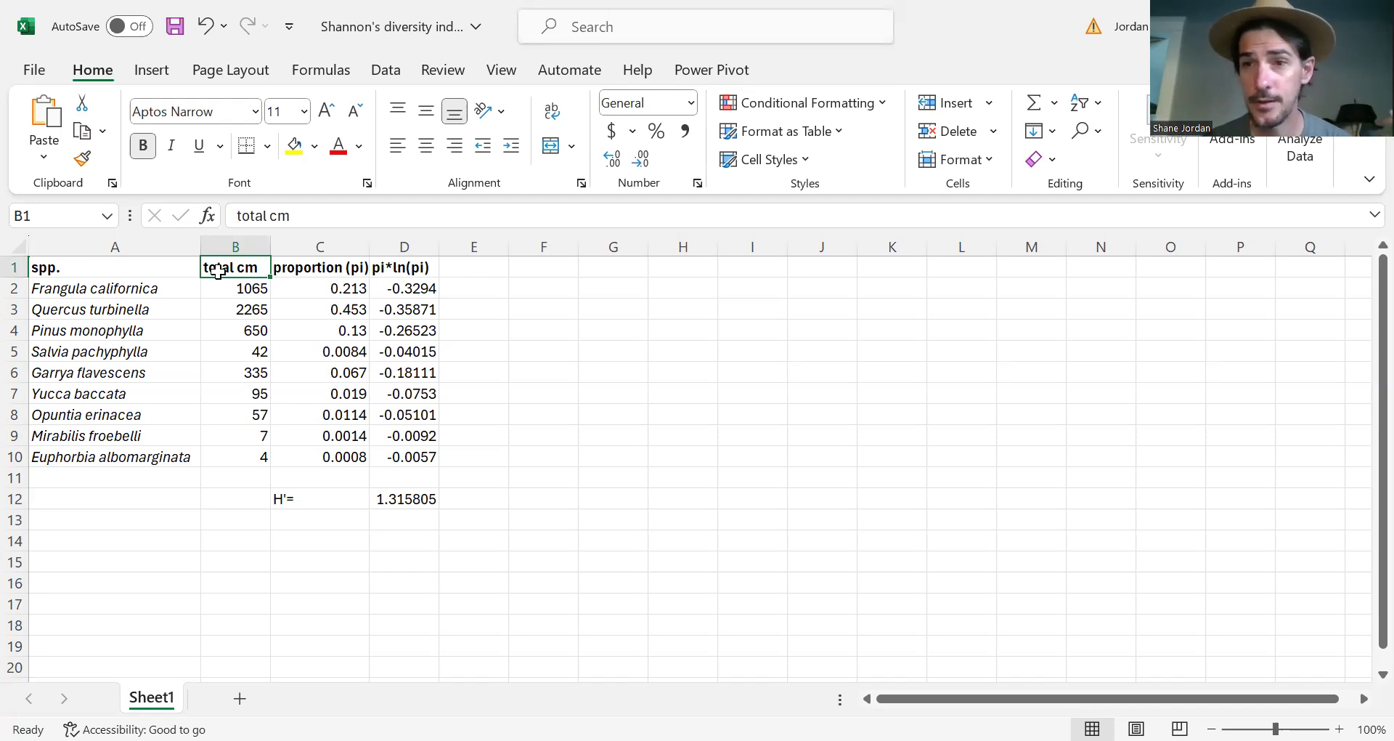
{"action": "left_click", "coordinate": [169, 291]}
{"action": "left_click", "coordinate": [225, 293]}
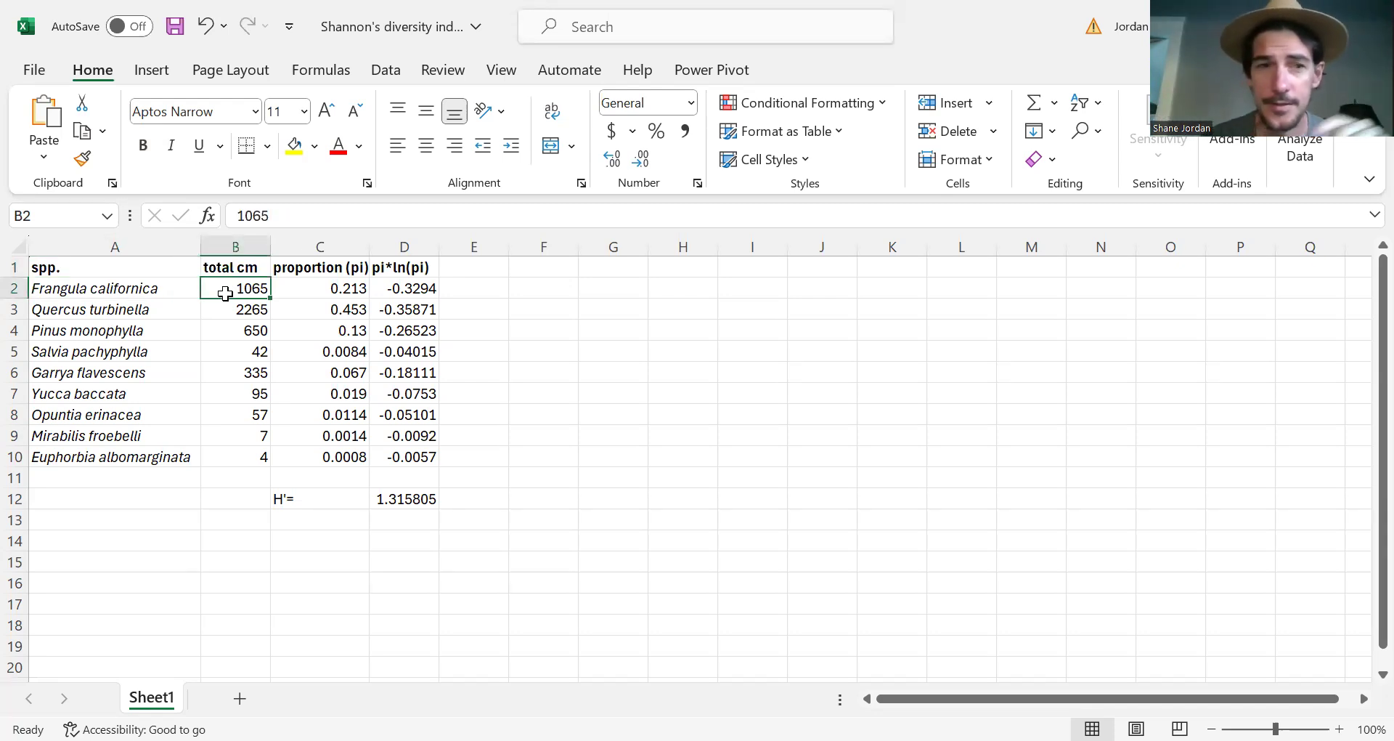
{"action": "left_click", "coordinate": [152, 312]}
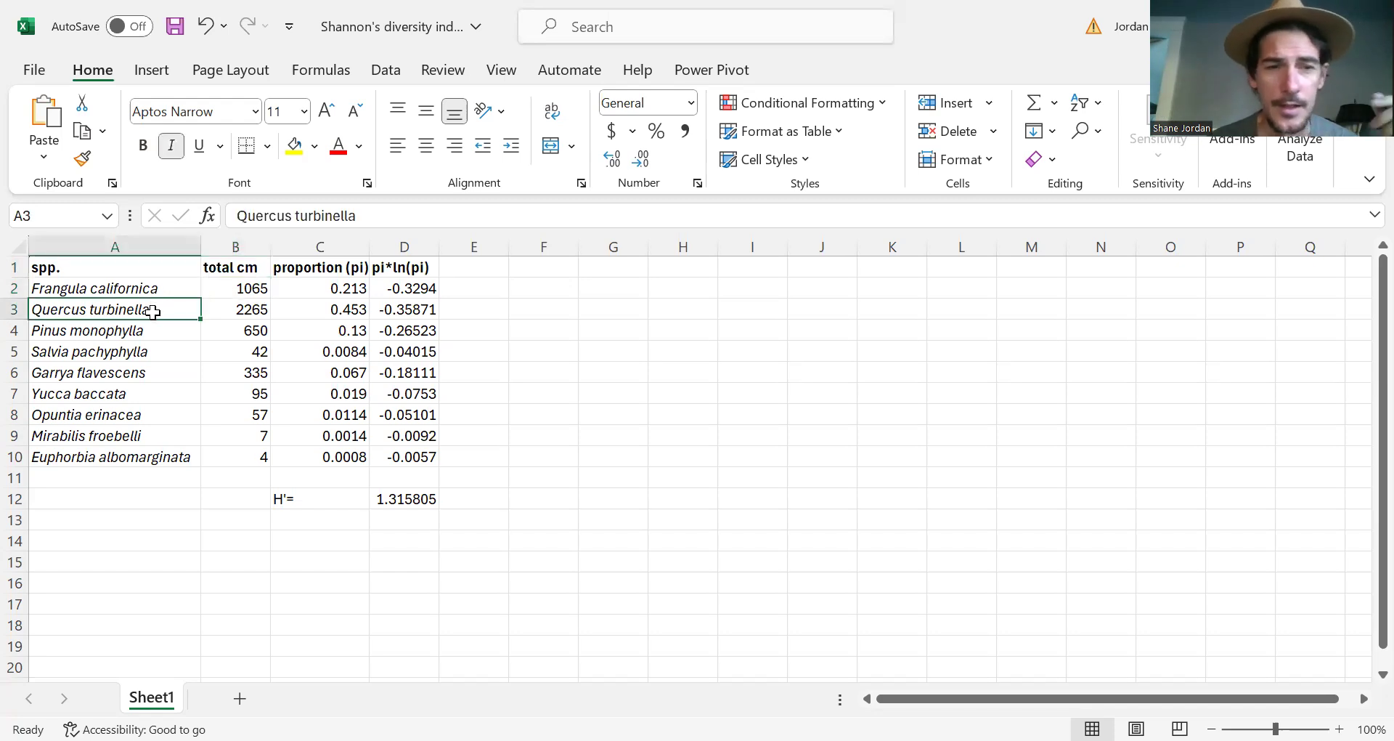
{"action": "left_click", "coordinate": [225, 318]}
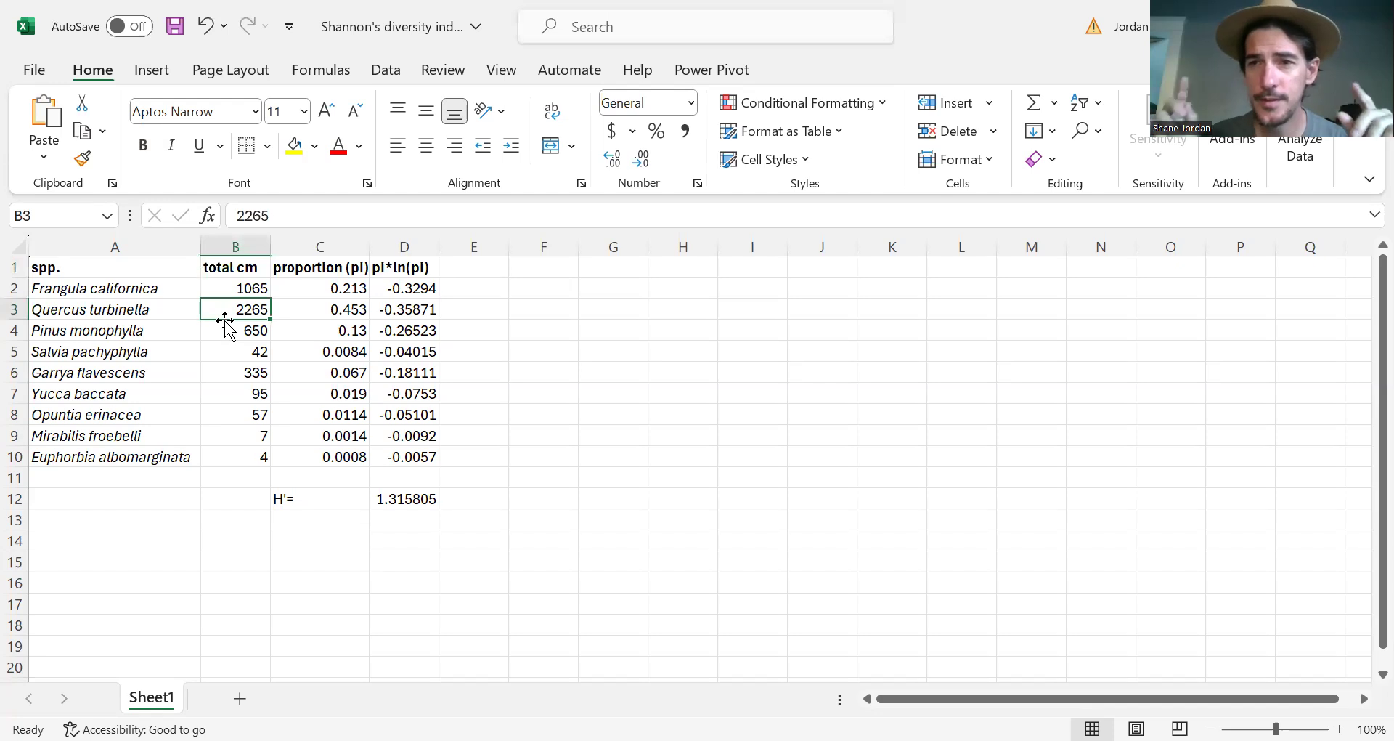
{"action": "left_click", "coordinate": [126, 332]}
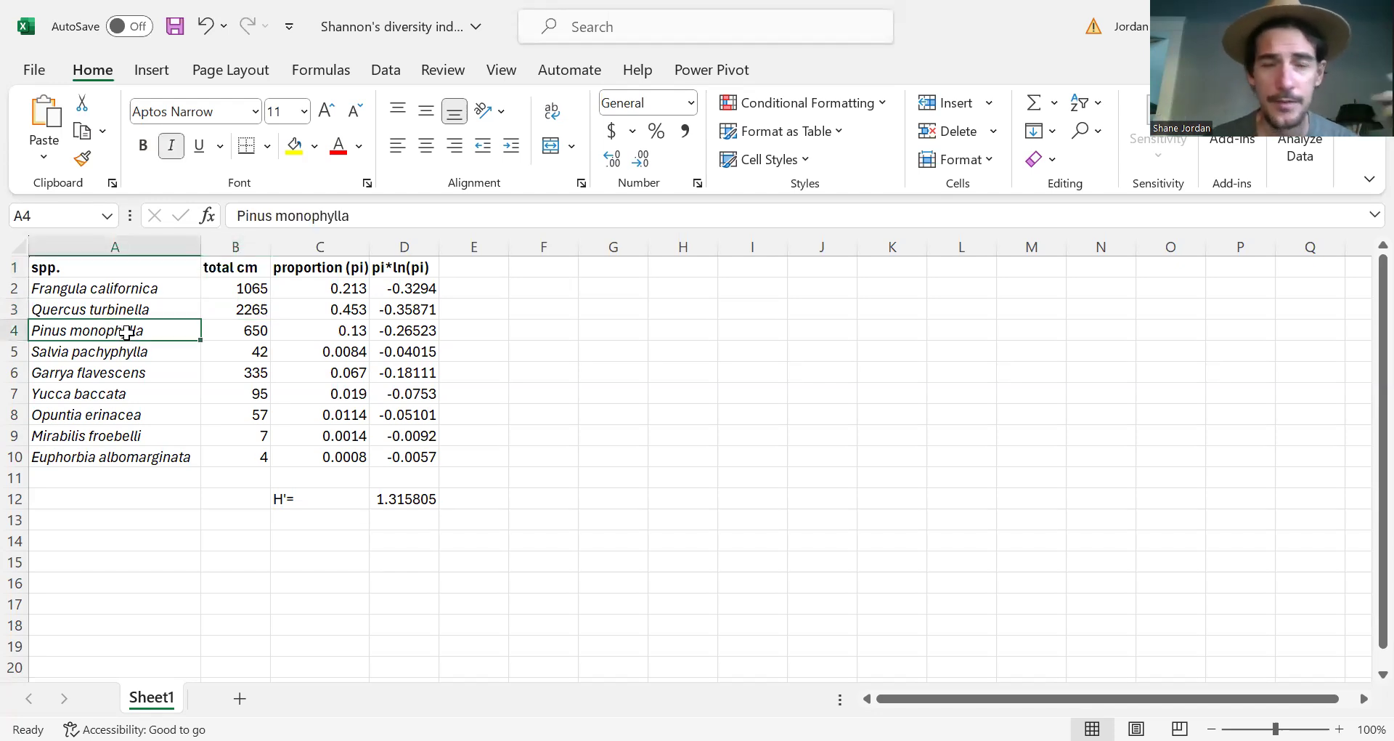
{"action": "left_click", "coordinate": [230, 334]}
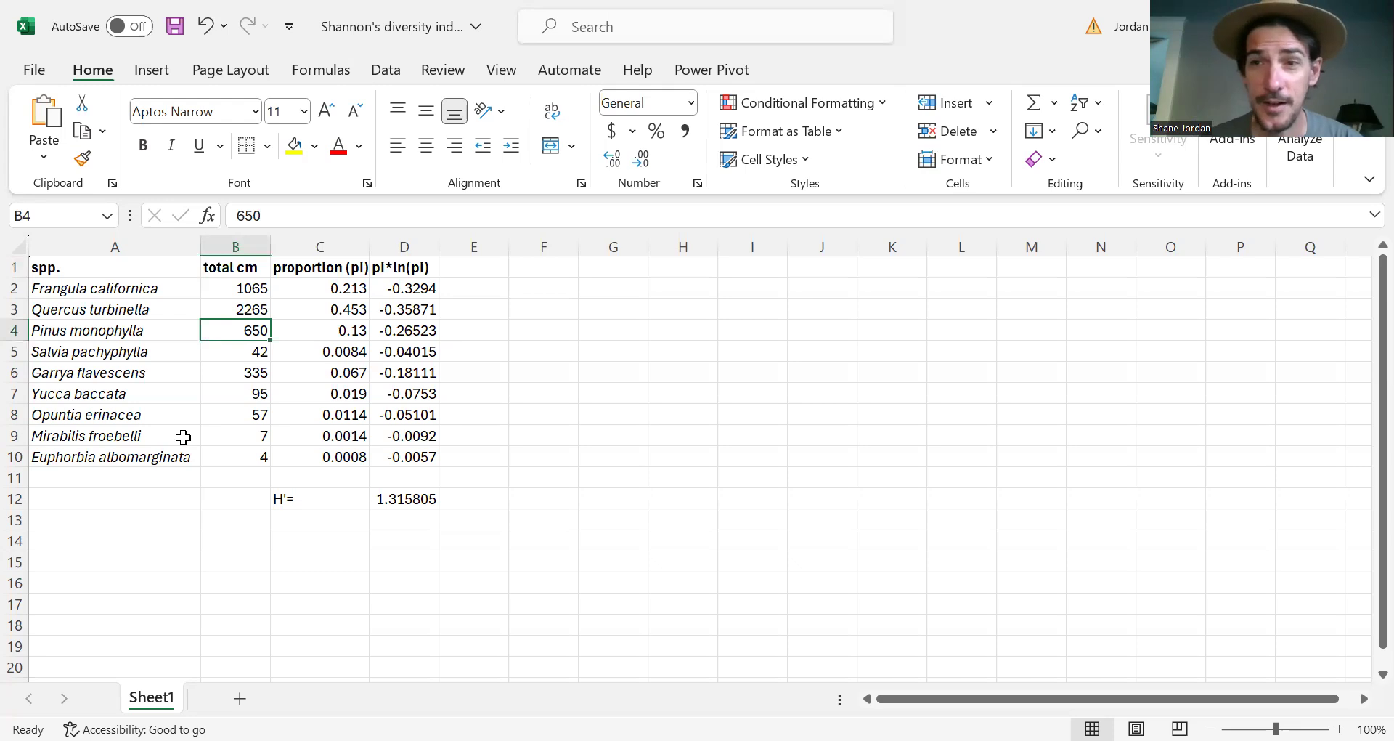
- Examine the pi*ln(pi) header and how the proportions in column C are calculated from the total cm values
{"action": "left_click", "coordinate": [419, 266]}
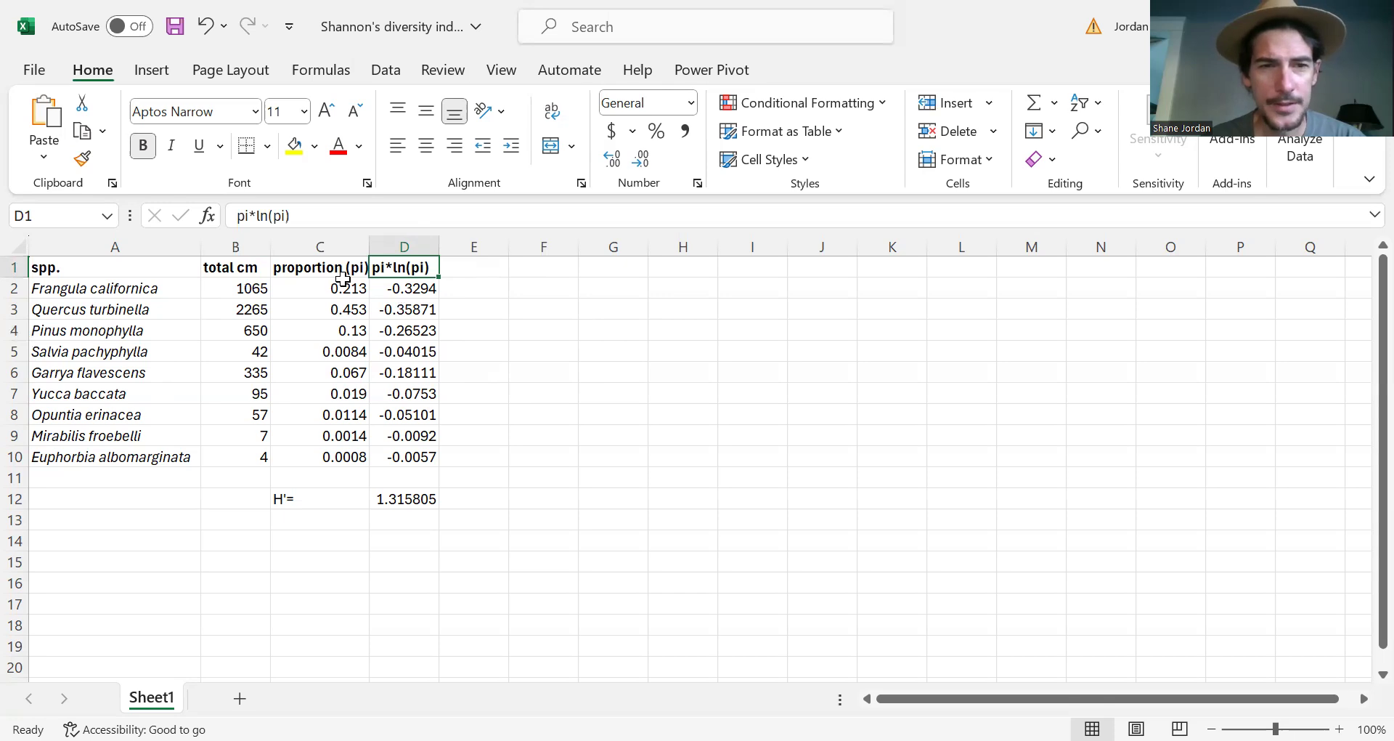
{"action": "left_click", "coordinate": [234, 283]}
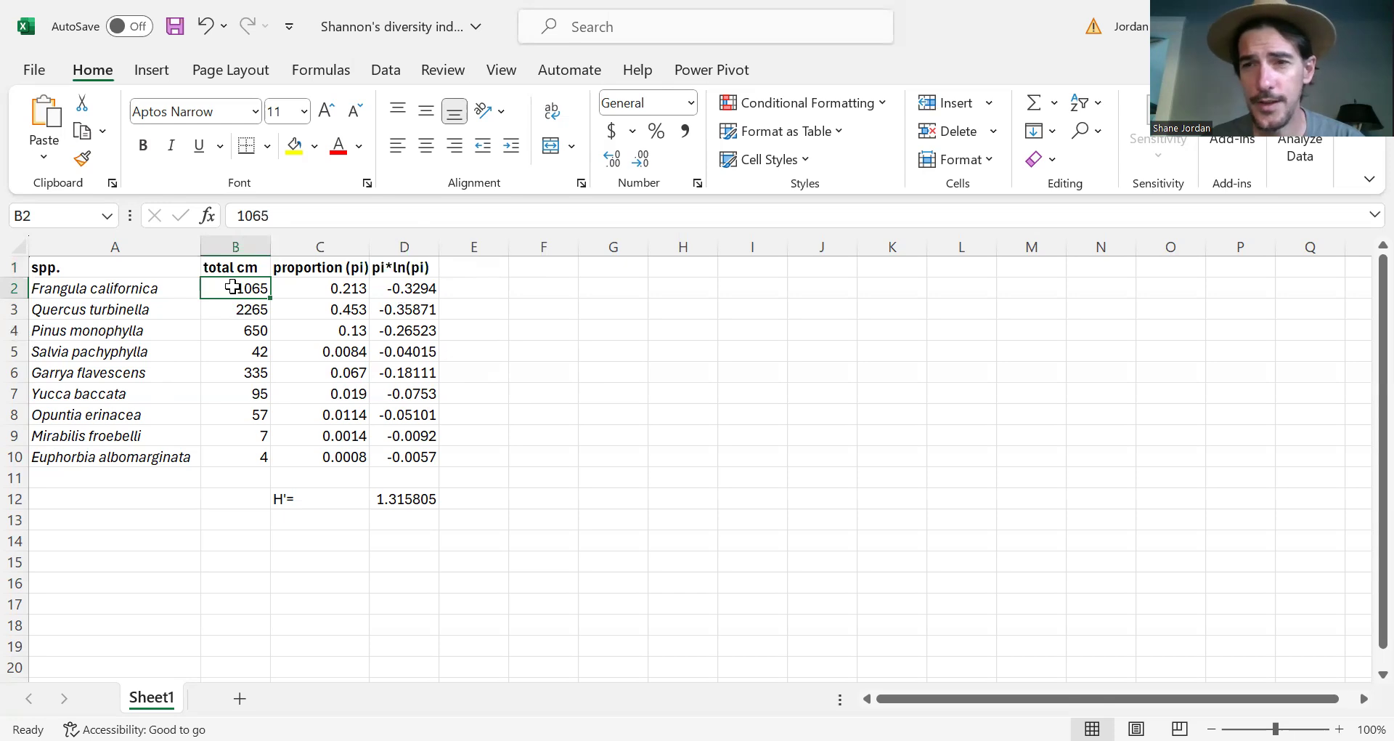
{"action": "left_click", "coordinate": [301, 286]}
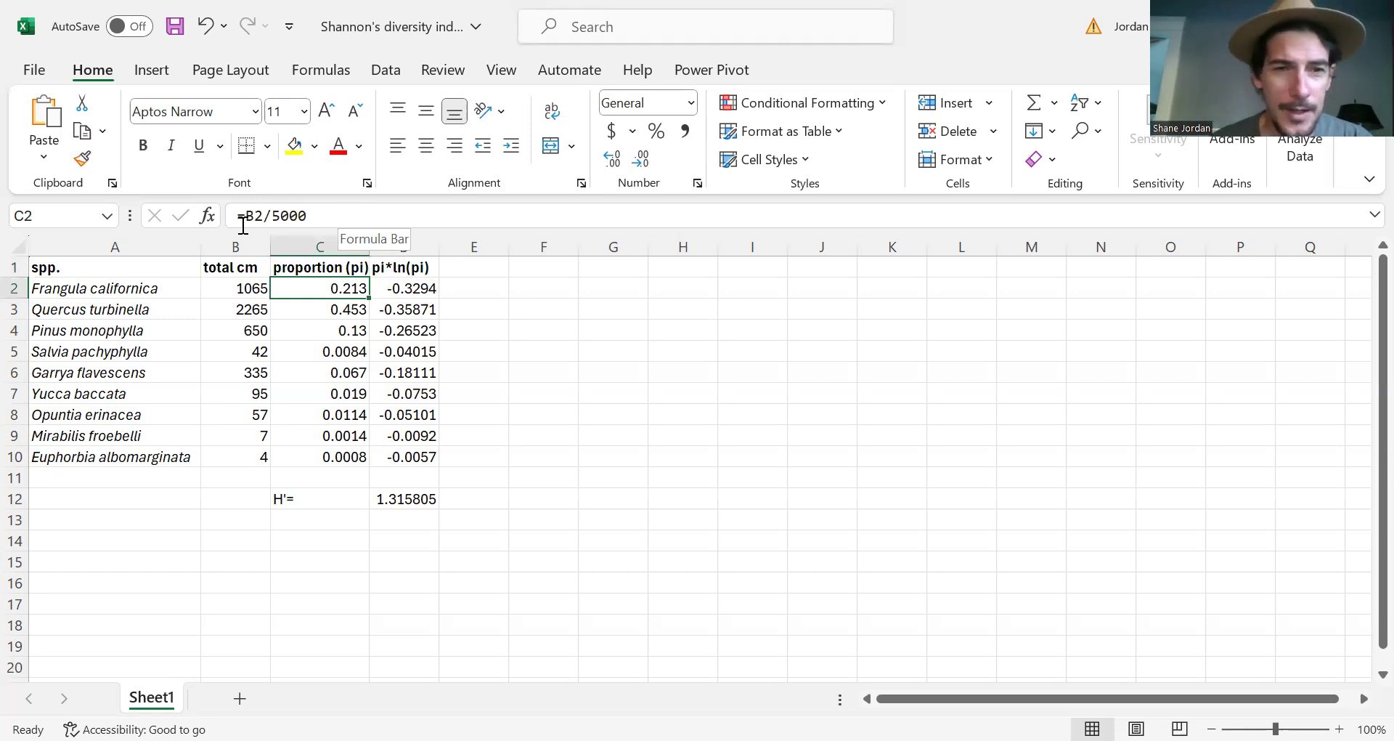
{"action": "left_click", "coordinate": [332, 305]}
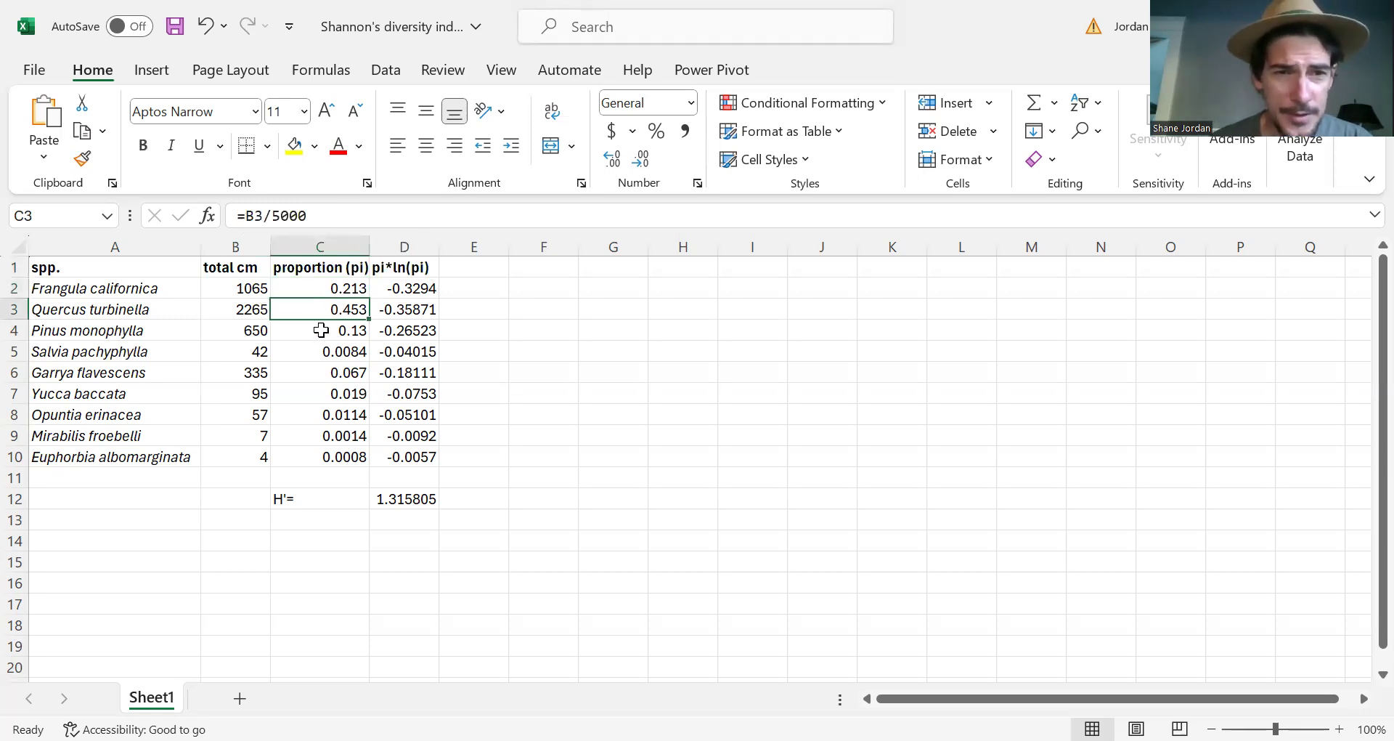
{"action": "left_click", "coordinate": [314, 289]}
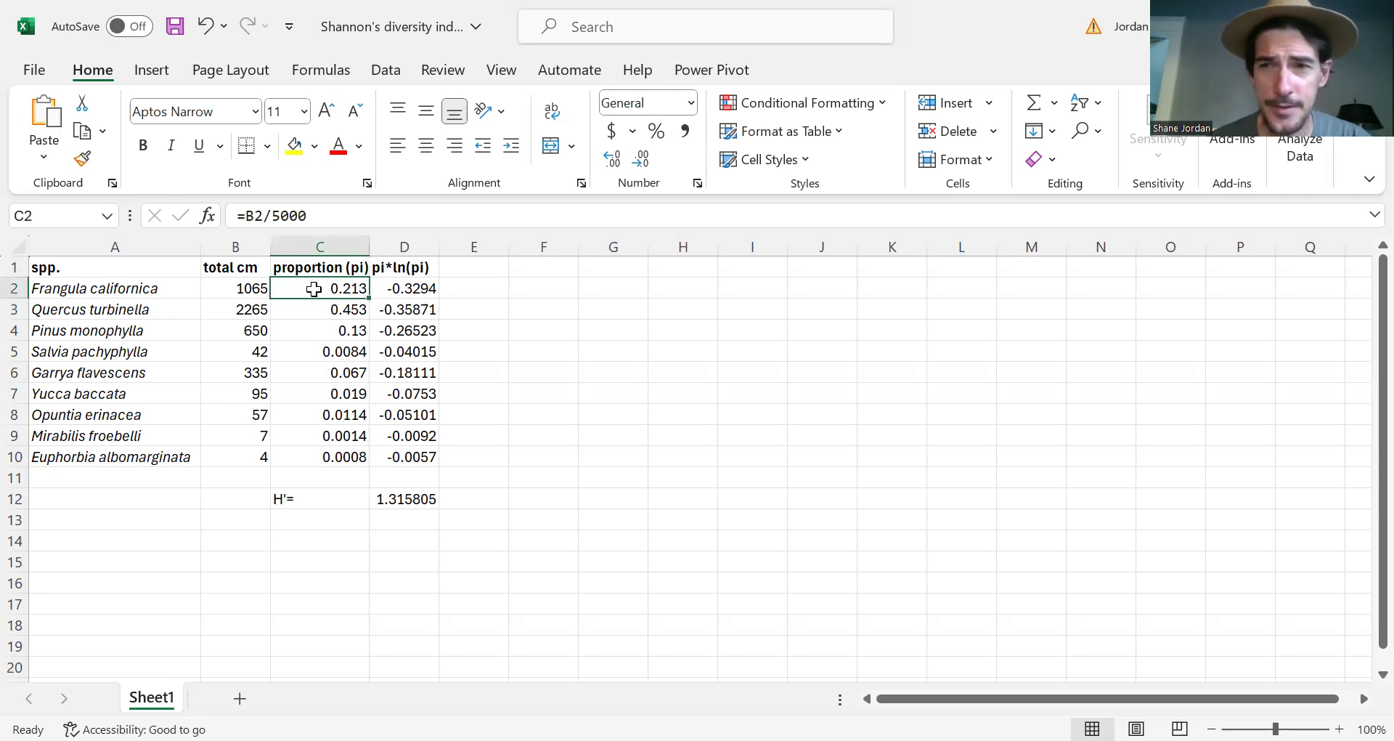
{"action": "left_click", "coordinate": [247, 287]}
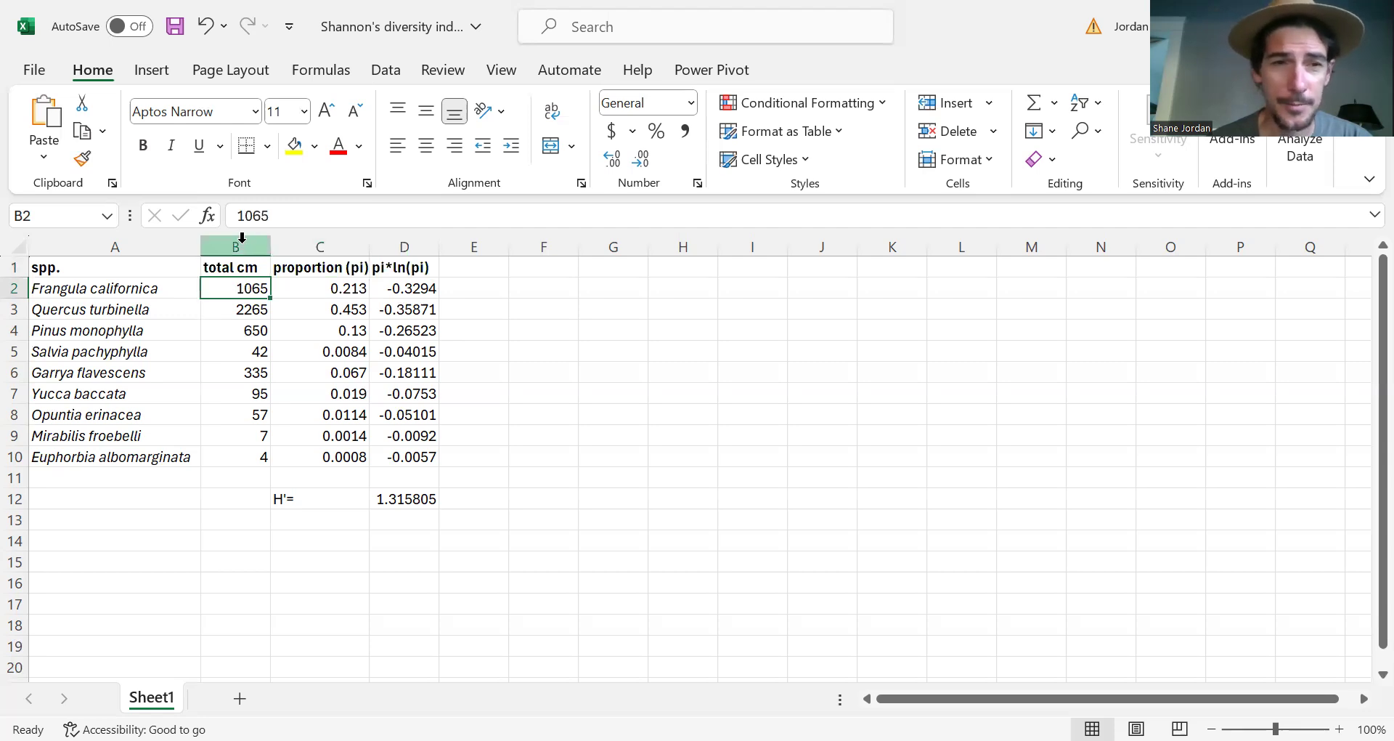
{"action": "left_click", "coordinate": [315, 282]}
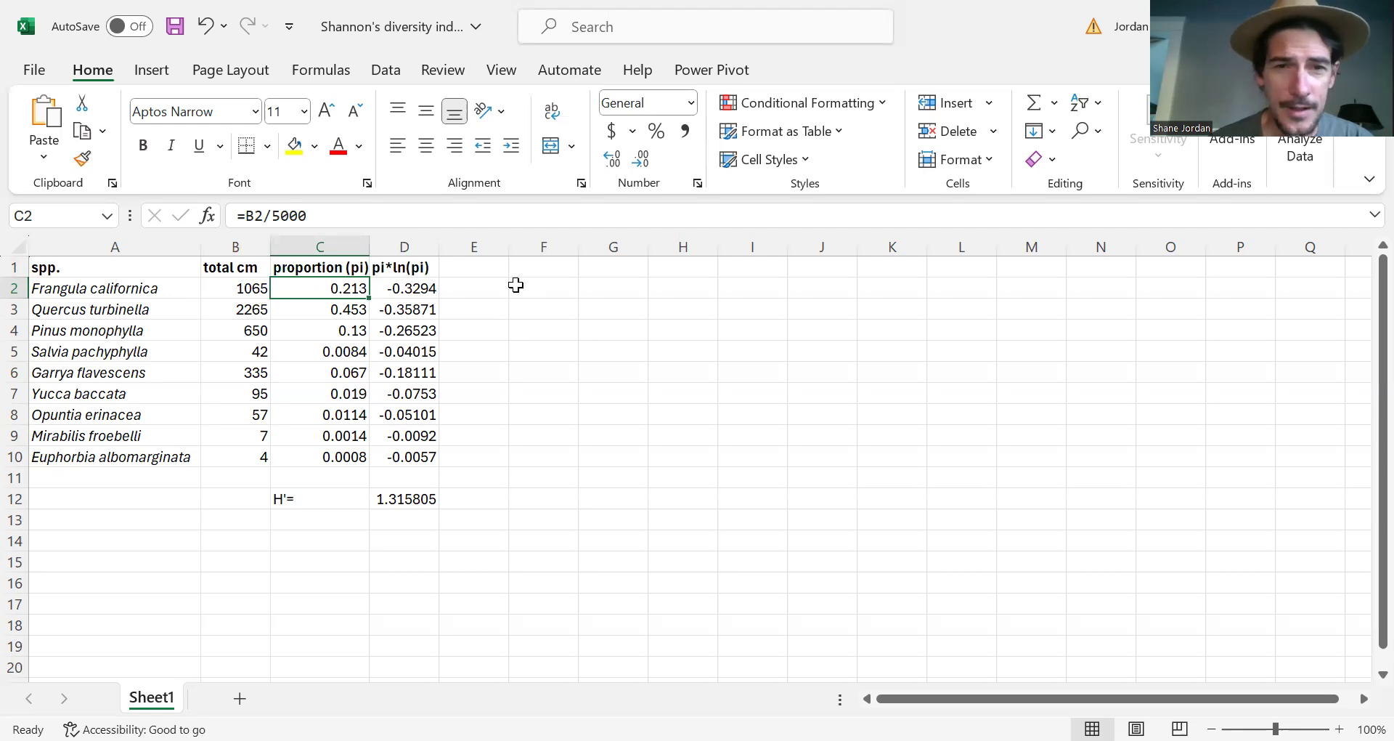
- Head column F with "pi" in F1 and enter the proportion formula =B2/5000 in F2
{"action": "left_click", "coordinate": [538, 290]}
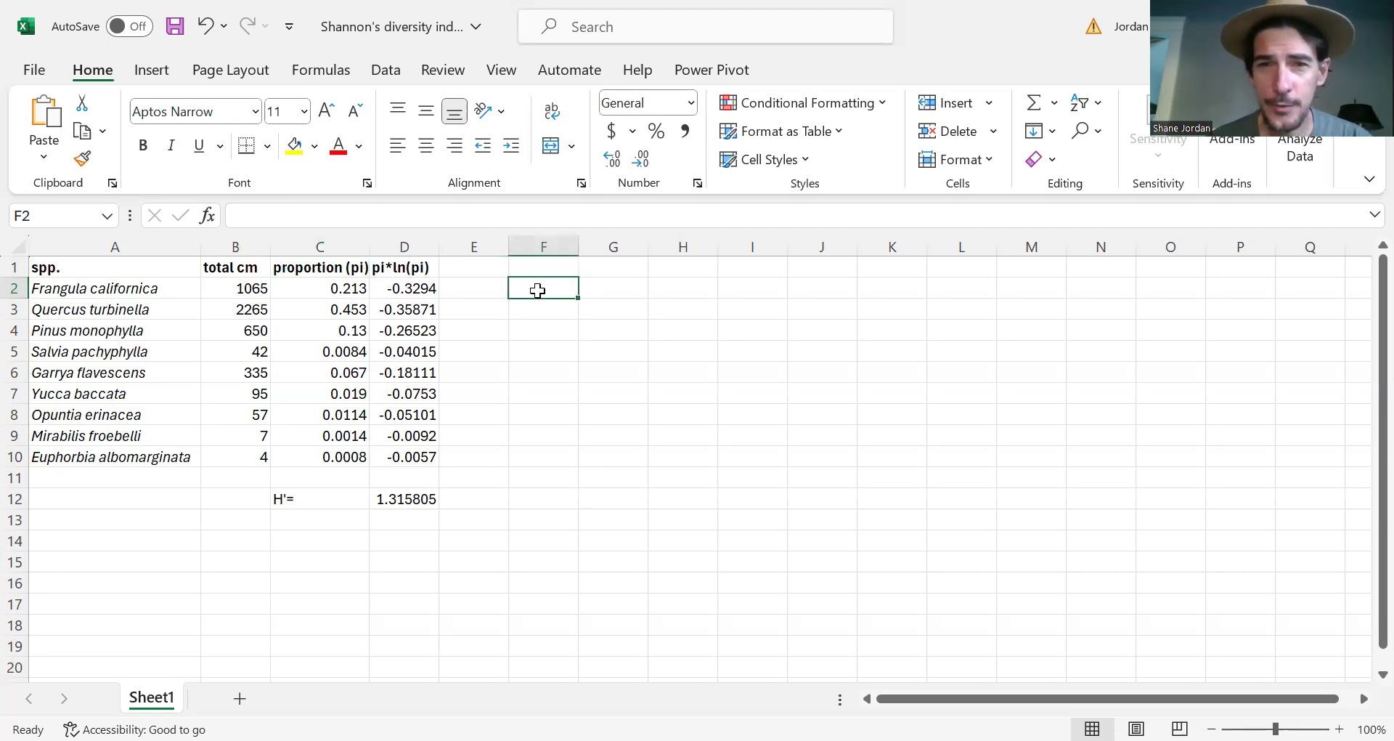
{"action": "left_click", "coordinate": [523, 266]}
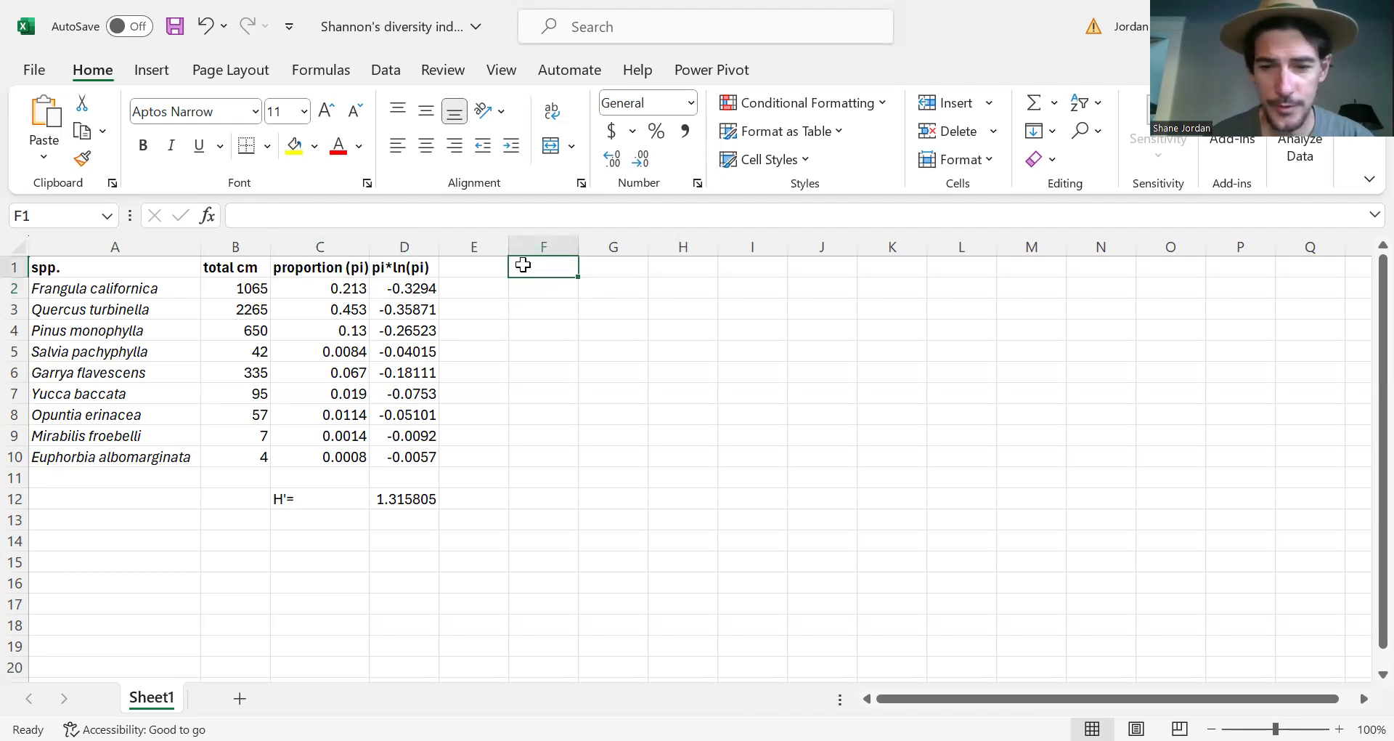
{"action": "type", "text": "pi"}
{"action": "left_click", "coordinate": [533, 287]}
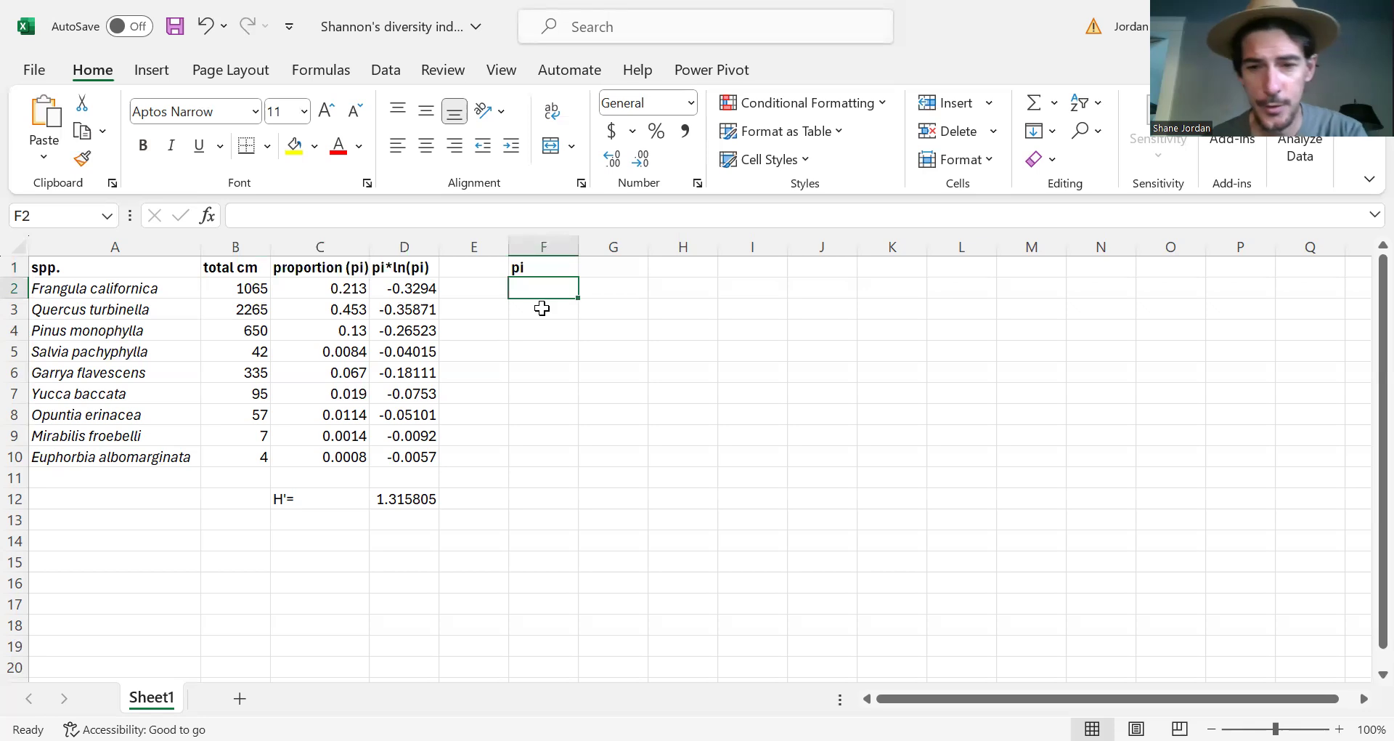
{"action": "type", "text": "="}
{"action": "left_click", "coordinate": [255, 287]}
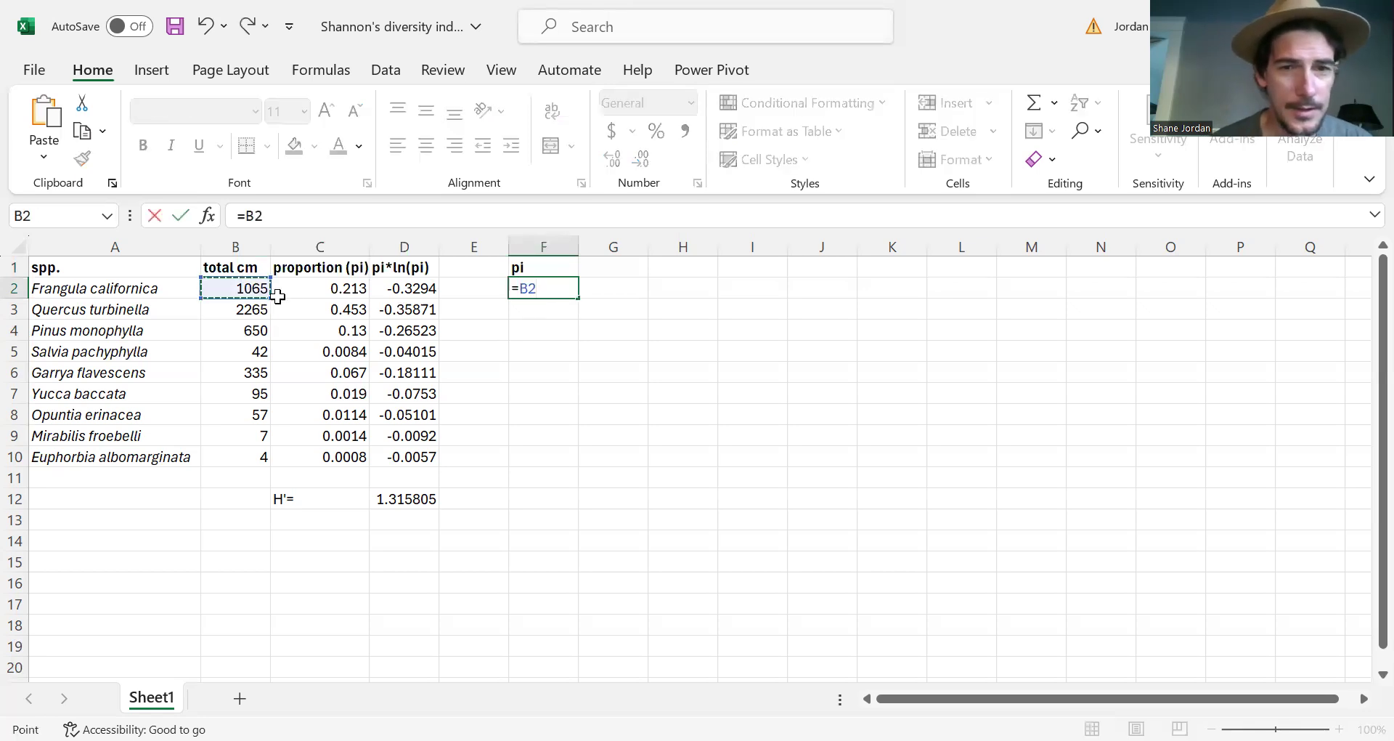
{"action": "type", "text": "/5000"}
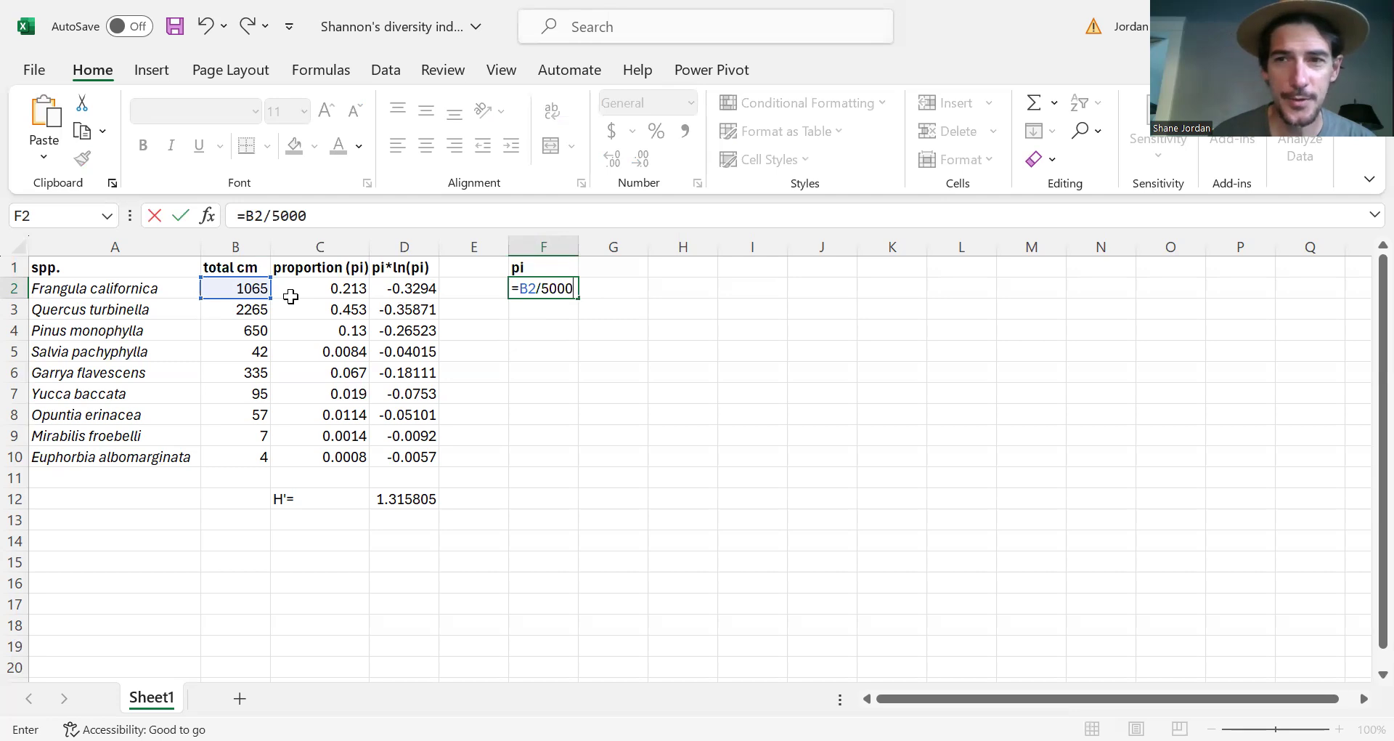
{"action": "key", "text": "Return"}
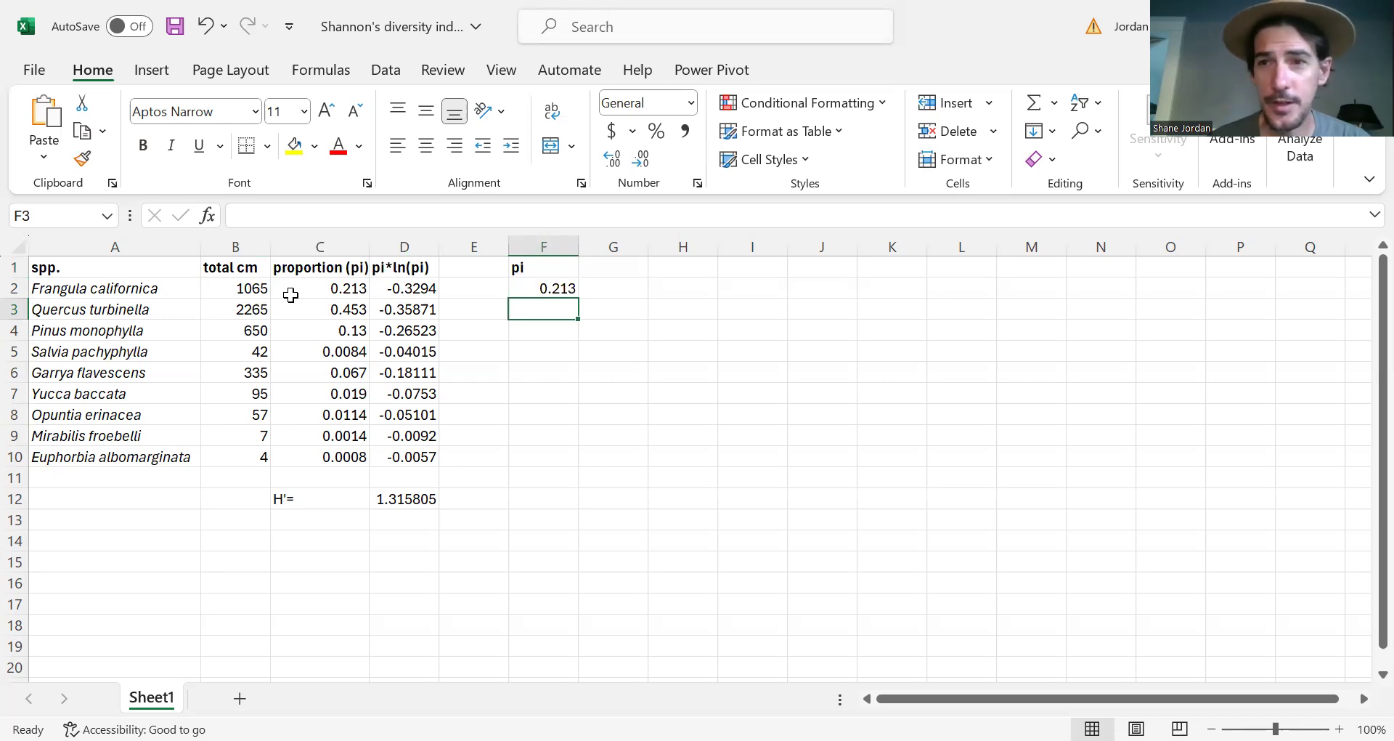
- Fill the proportion formula from F2 down through F10 for all the species
{"action": "left_click", "coordinate": [544, 285]}
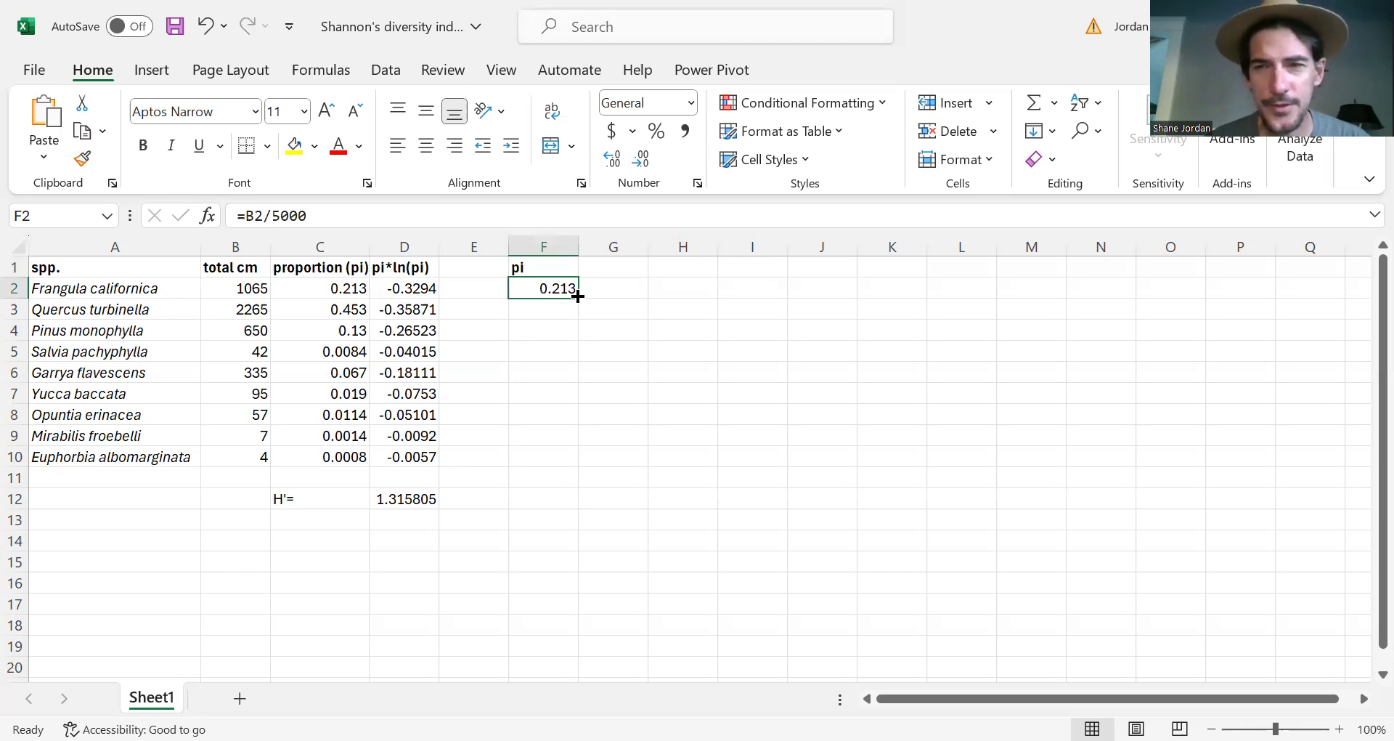
{"action": "left_click_drag", "start_coordinate": [578, 296], "coordinate": [578, 296]}
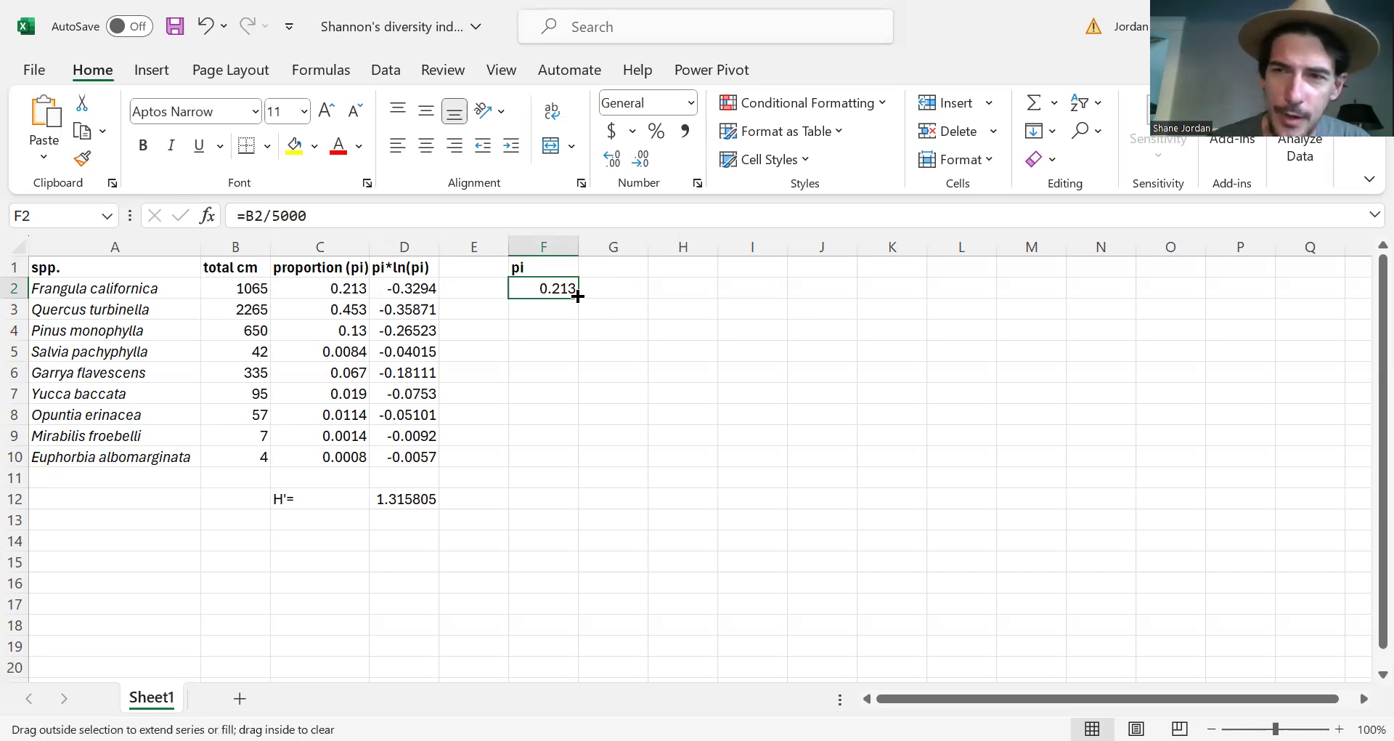
{"action": "left_click_drag", "start_coordinate": [579, 296], "coordinate": [564, 470]}
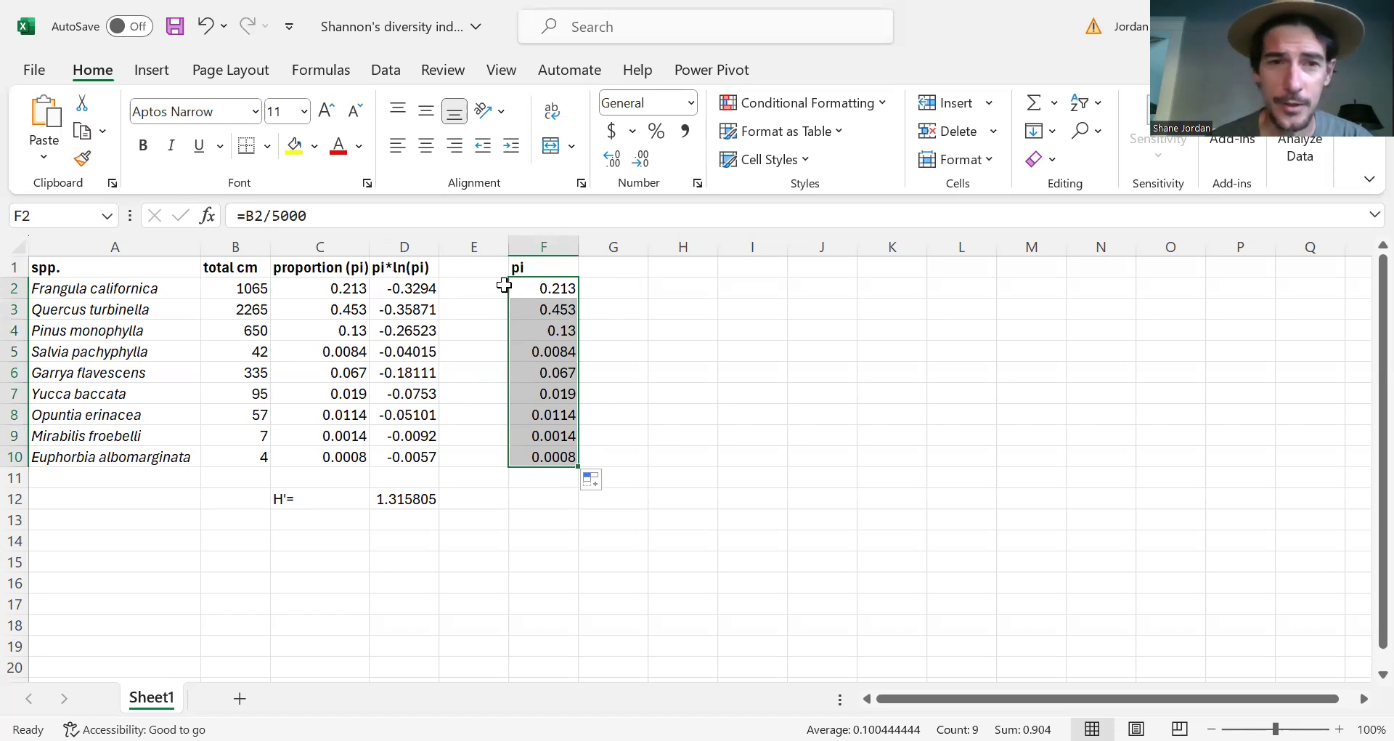
- Check the existing formula in D2 and enter the column header "pi*ln(pi)" in G1
{"action": "left_click", "coordinate": [419, 290]}
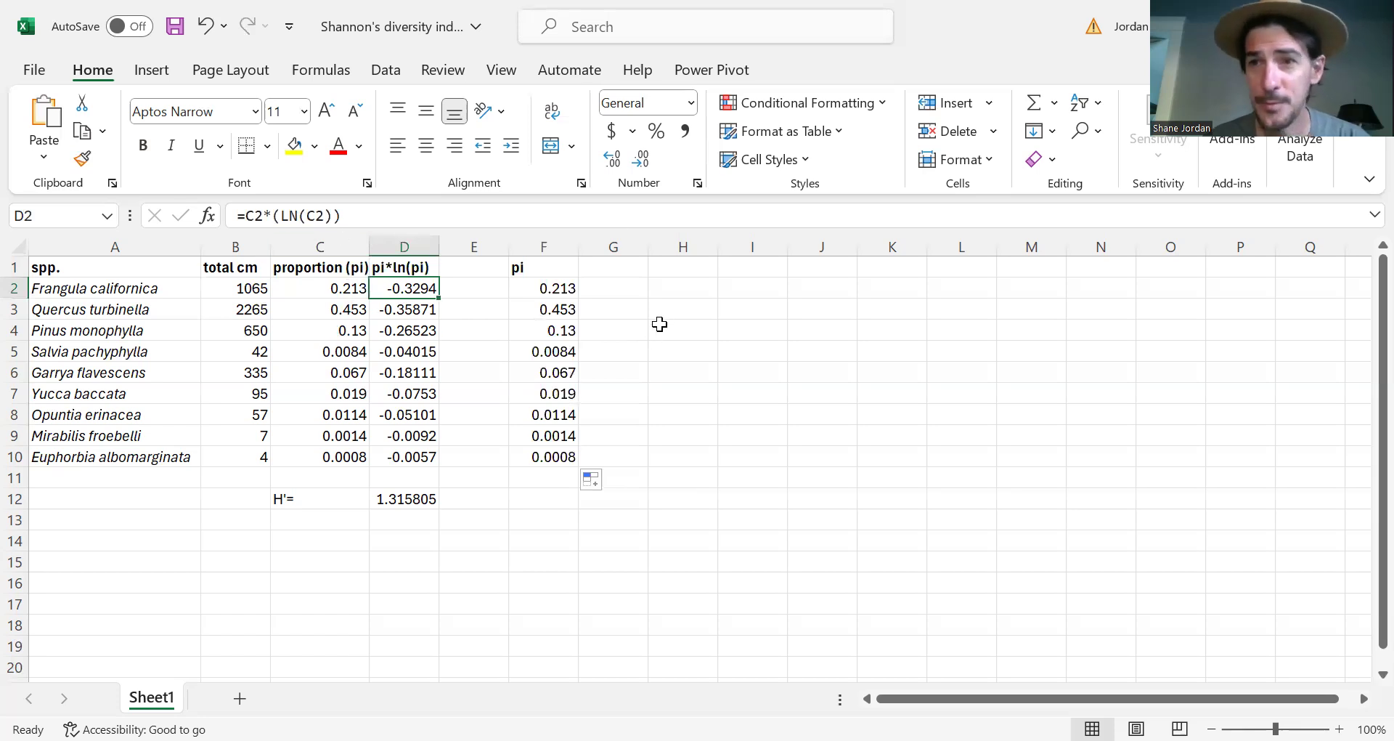
{"action": "left_click", "coordinate": [611, 270]}
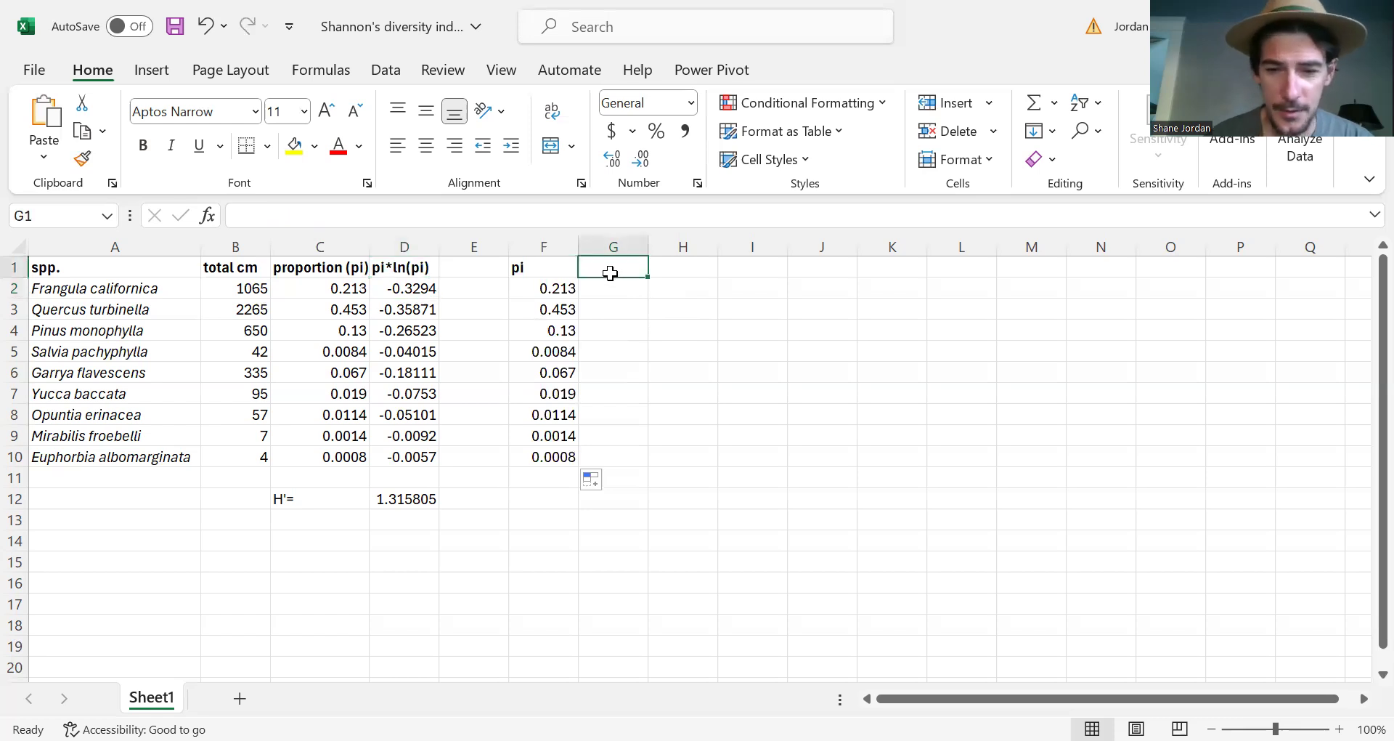
{"action": "type", "text": "pi*ln(pi)"}
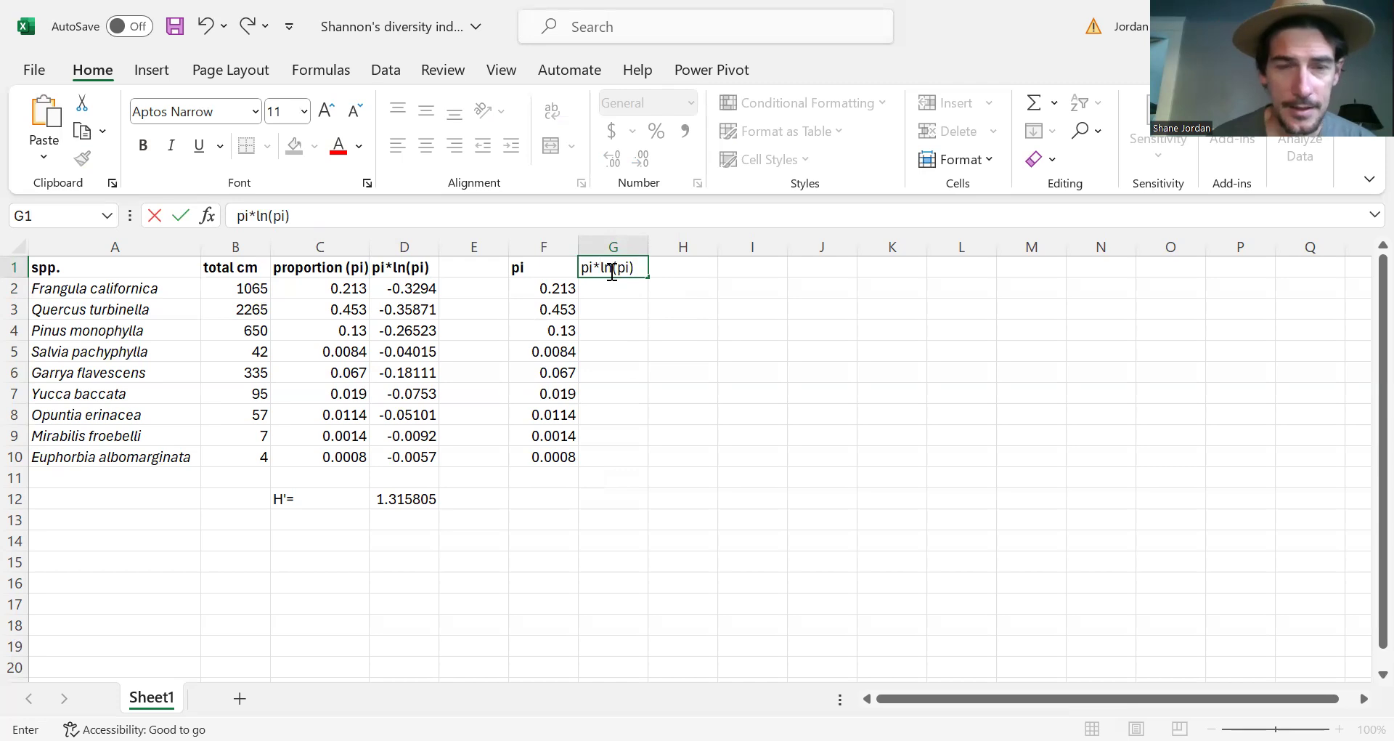
- Enter the formula =F2*(ln(F2)) in G2 to multiply the first species' proportion by its natural logarithm
{"action": "left_click", "coordinate": [620, 289]}
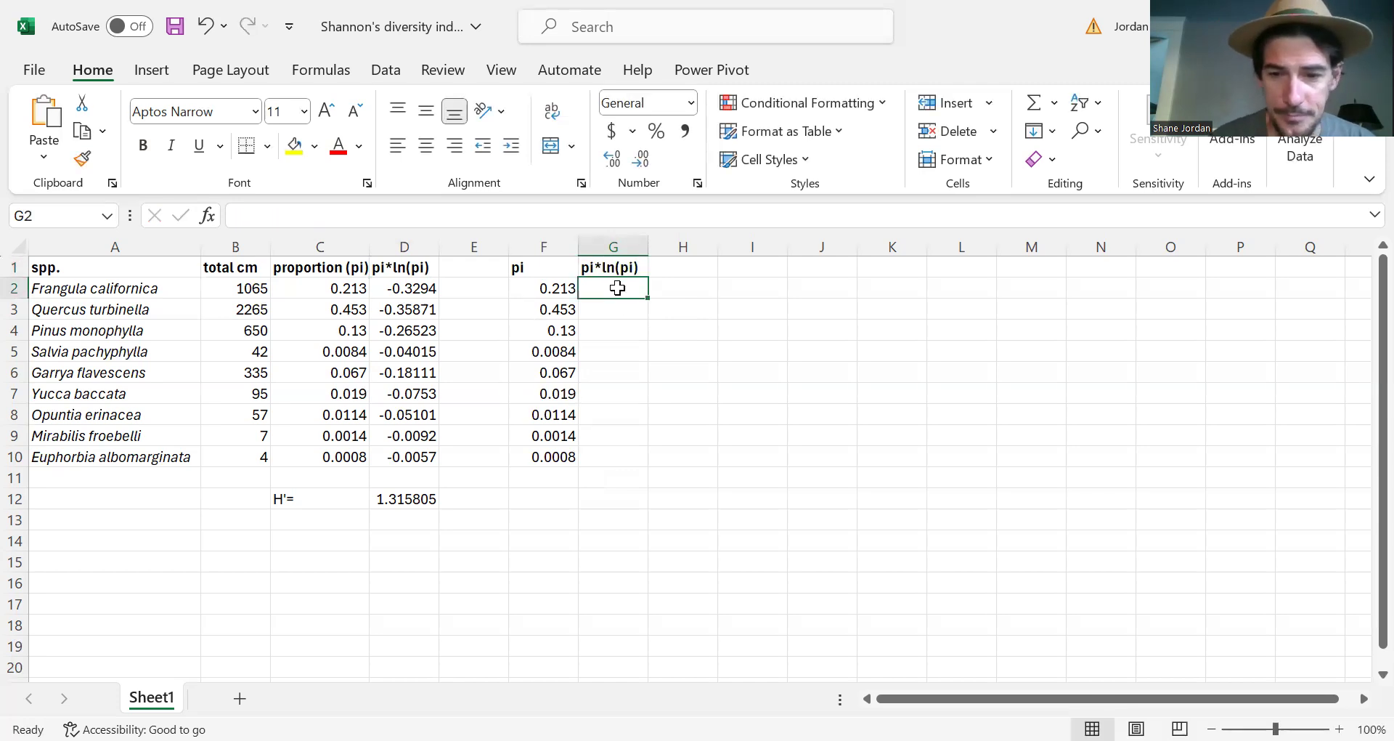
{"action": "type", "text": "="}
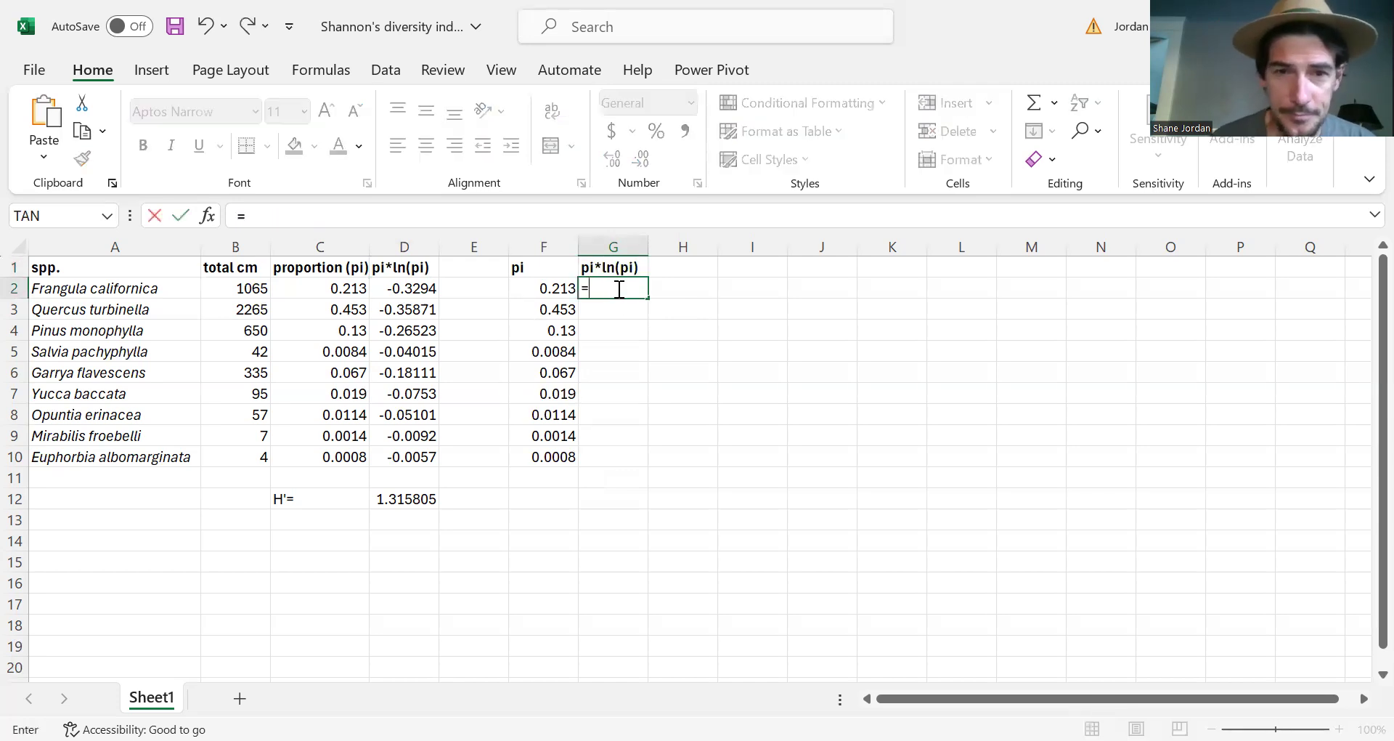
{"action": "left_click", "coordinate": [544, 290]}
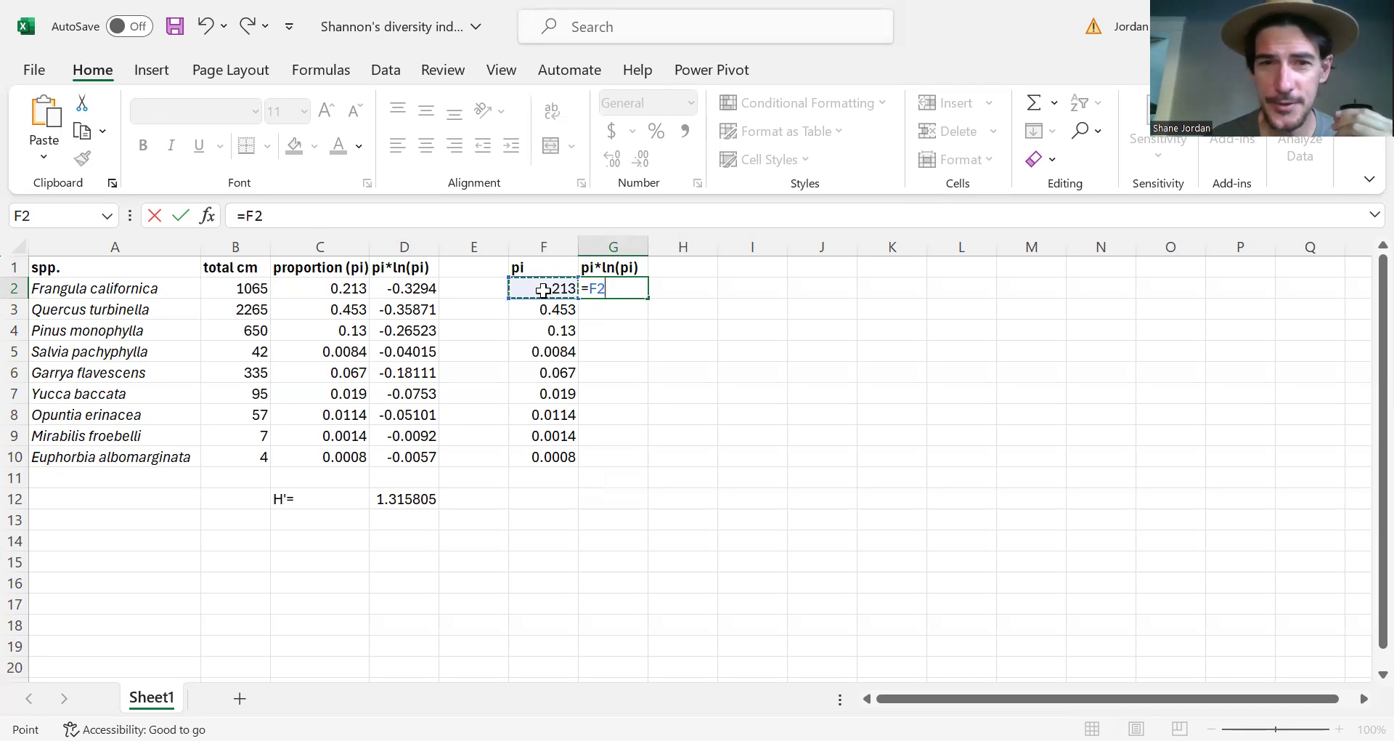
{"action": "type", "text": "*("}
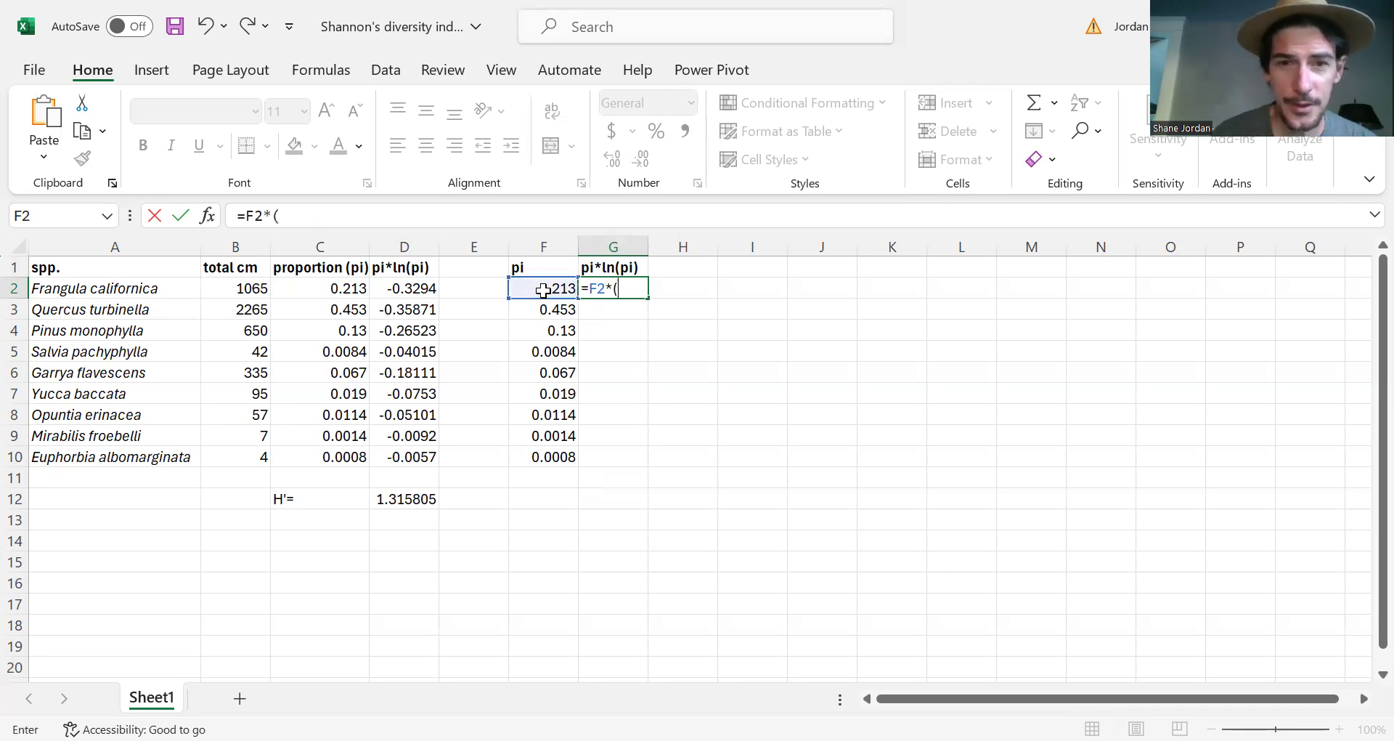
{"action": "type", "text": "ln"}
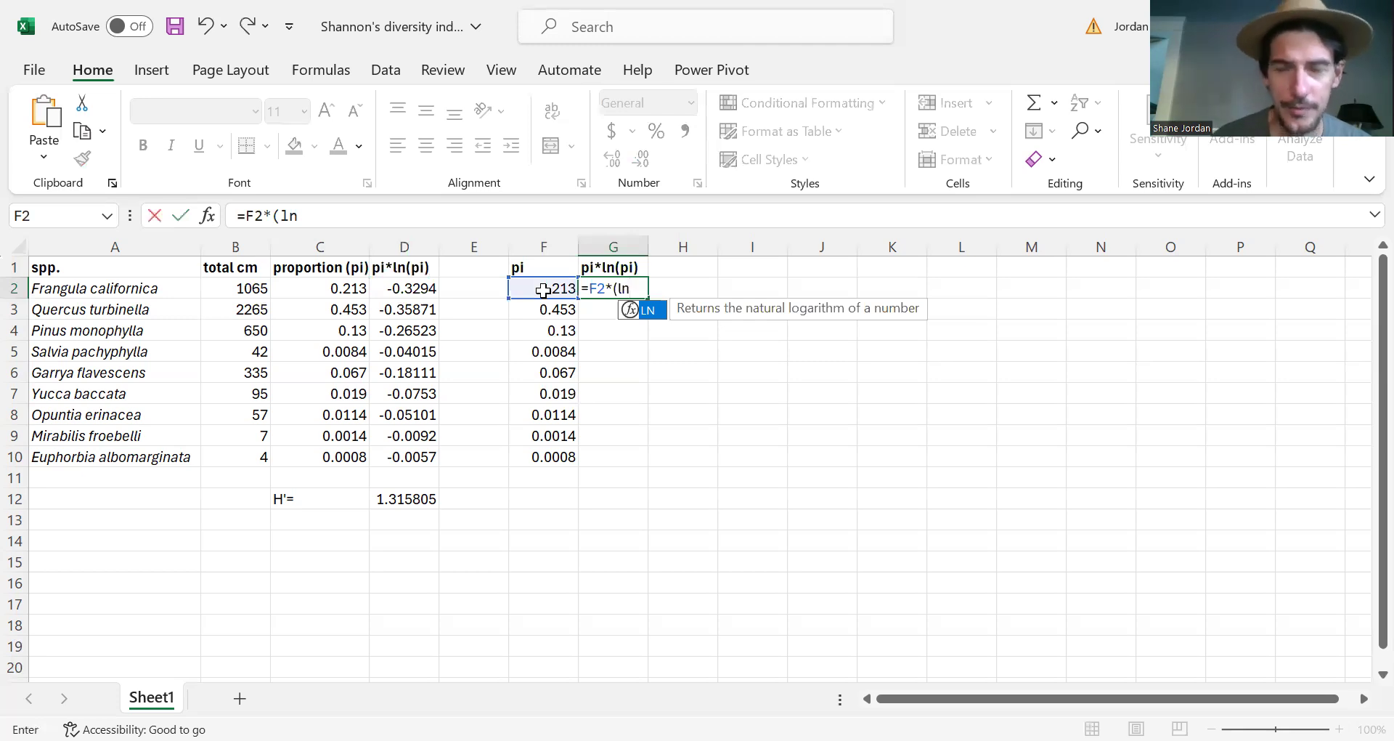
{"action": "type", "text": "("}
{"action": "left_click", "coordinate": [543, 289]}
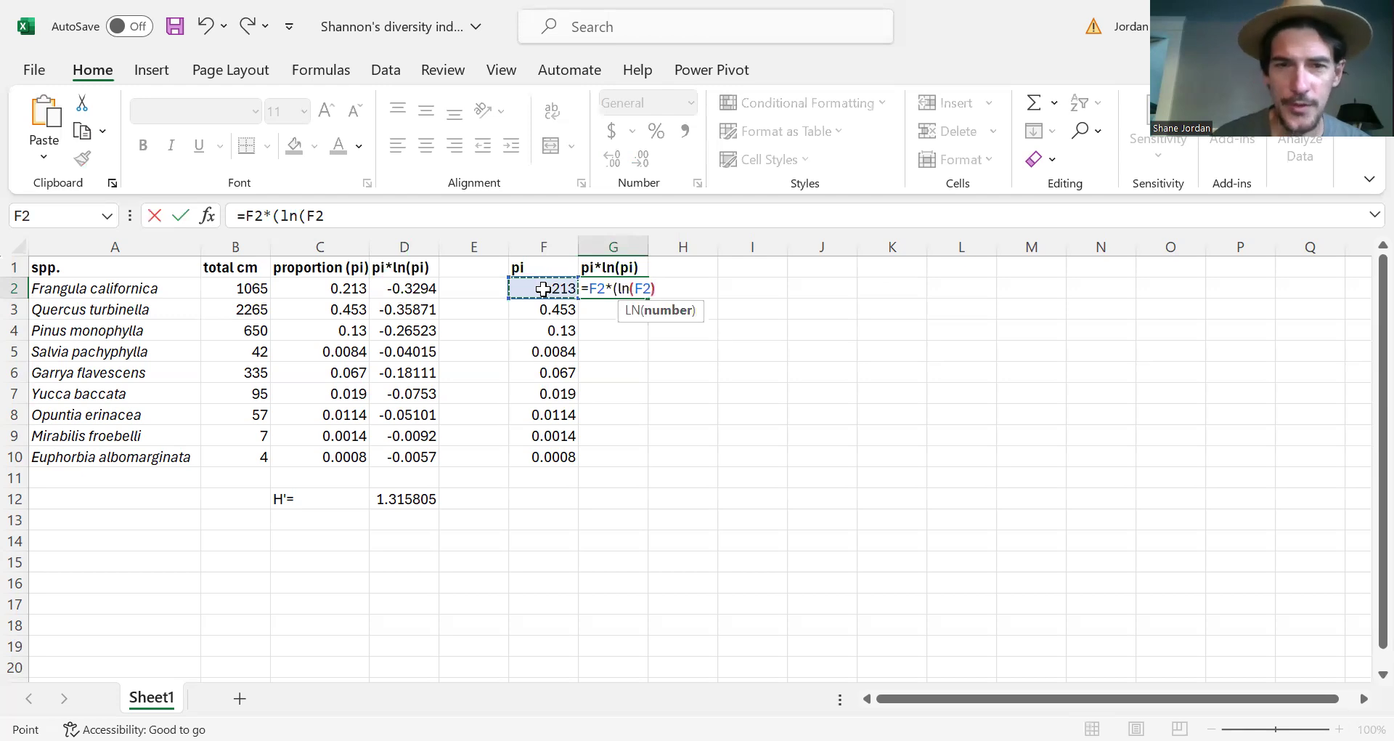
{"action": "type", "text": ")"}
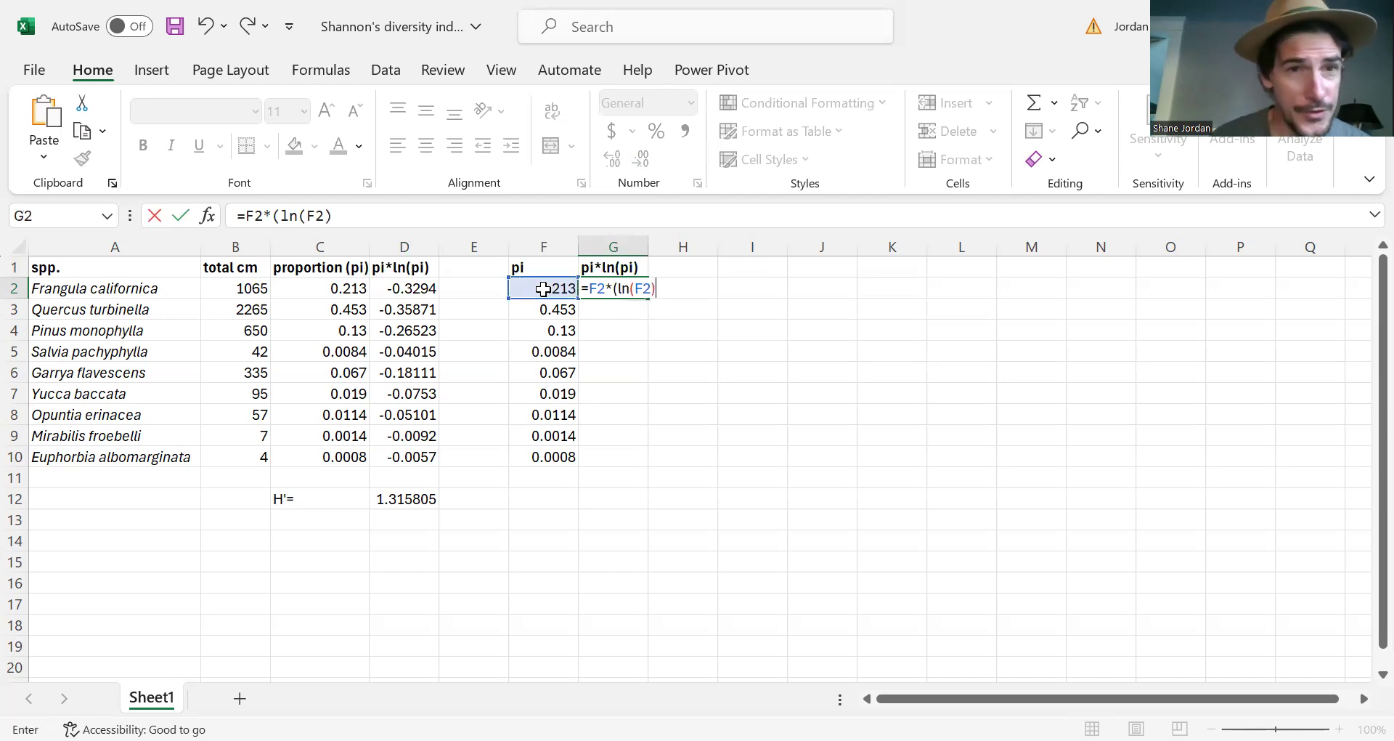
{"action": "type", "text": ")"}
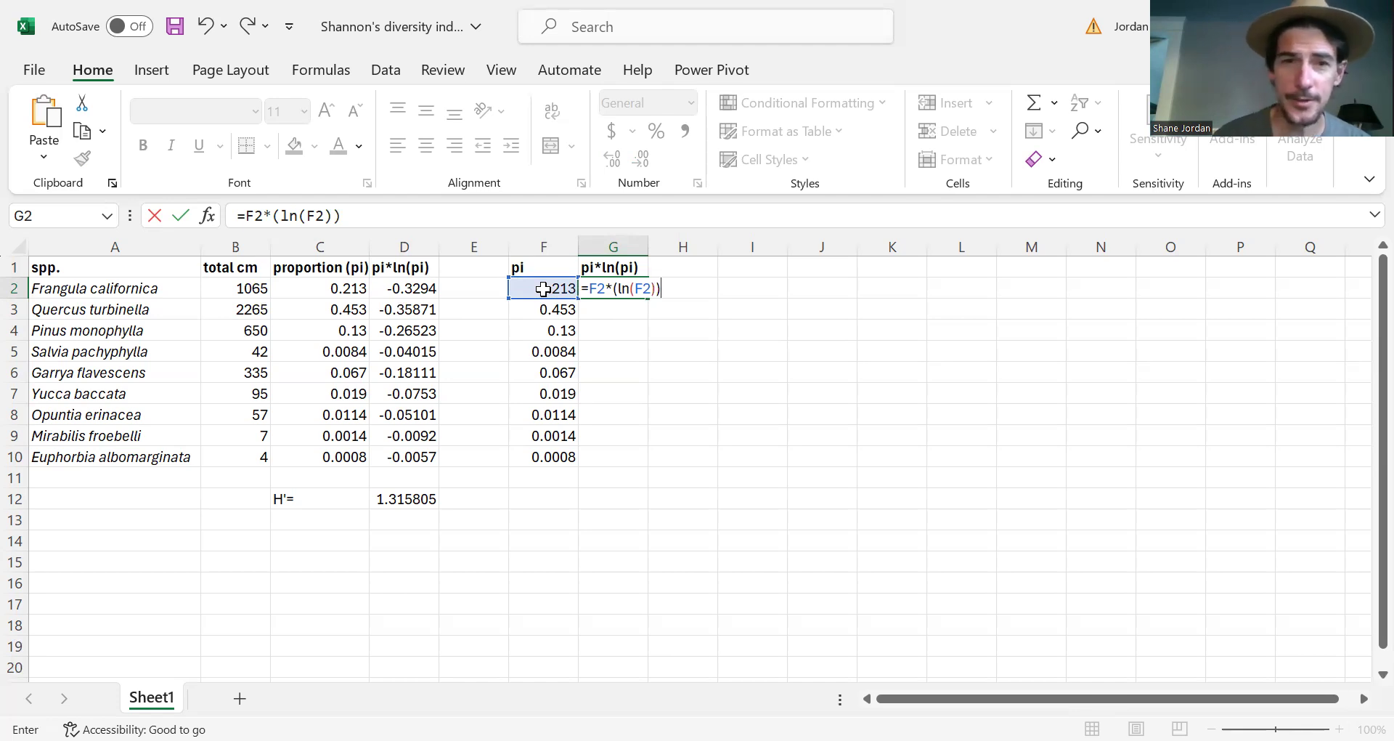
{"action": "key", "text": "Return"}
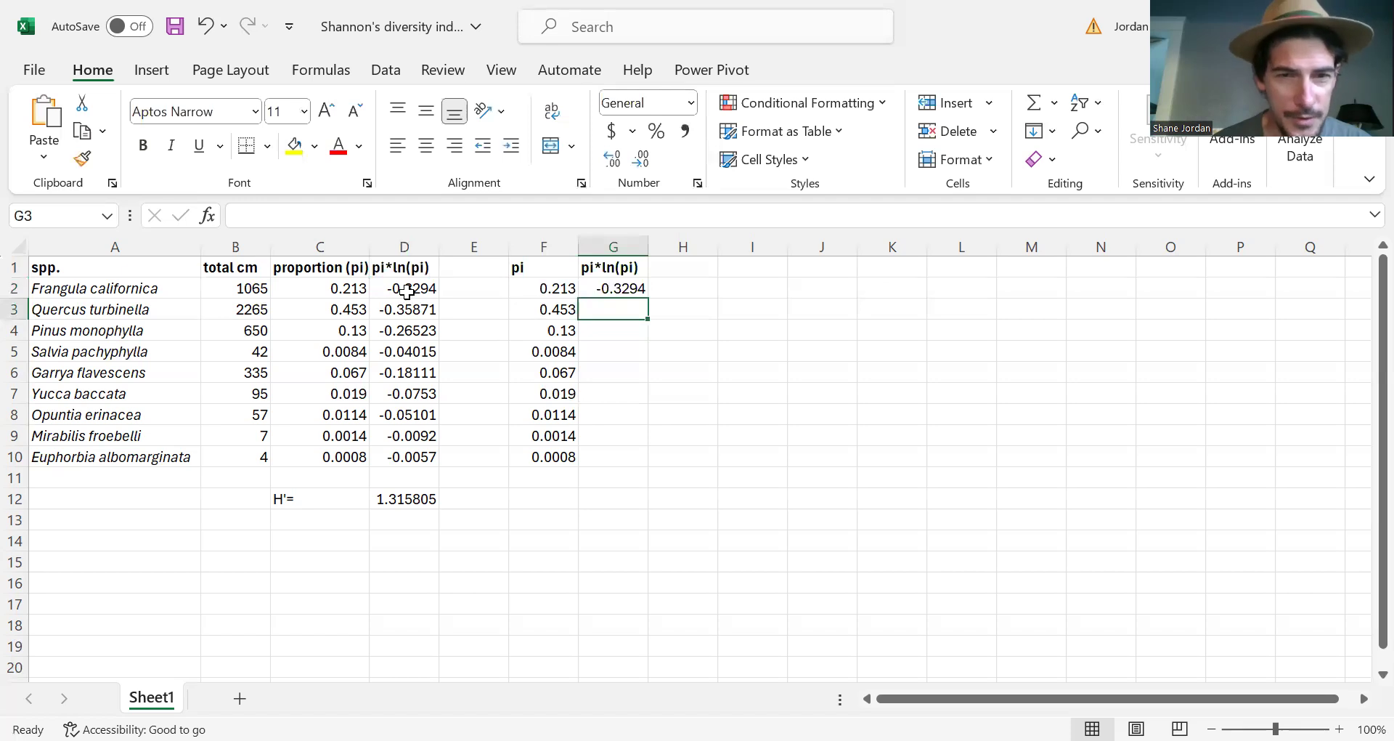
- Fill the pi*ln(pi) formula from G2 down through G10 for all the species
{"action": "left_click", "coordinate": [630, 287]}
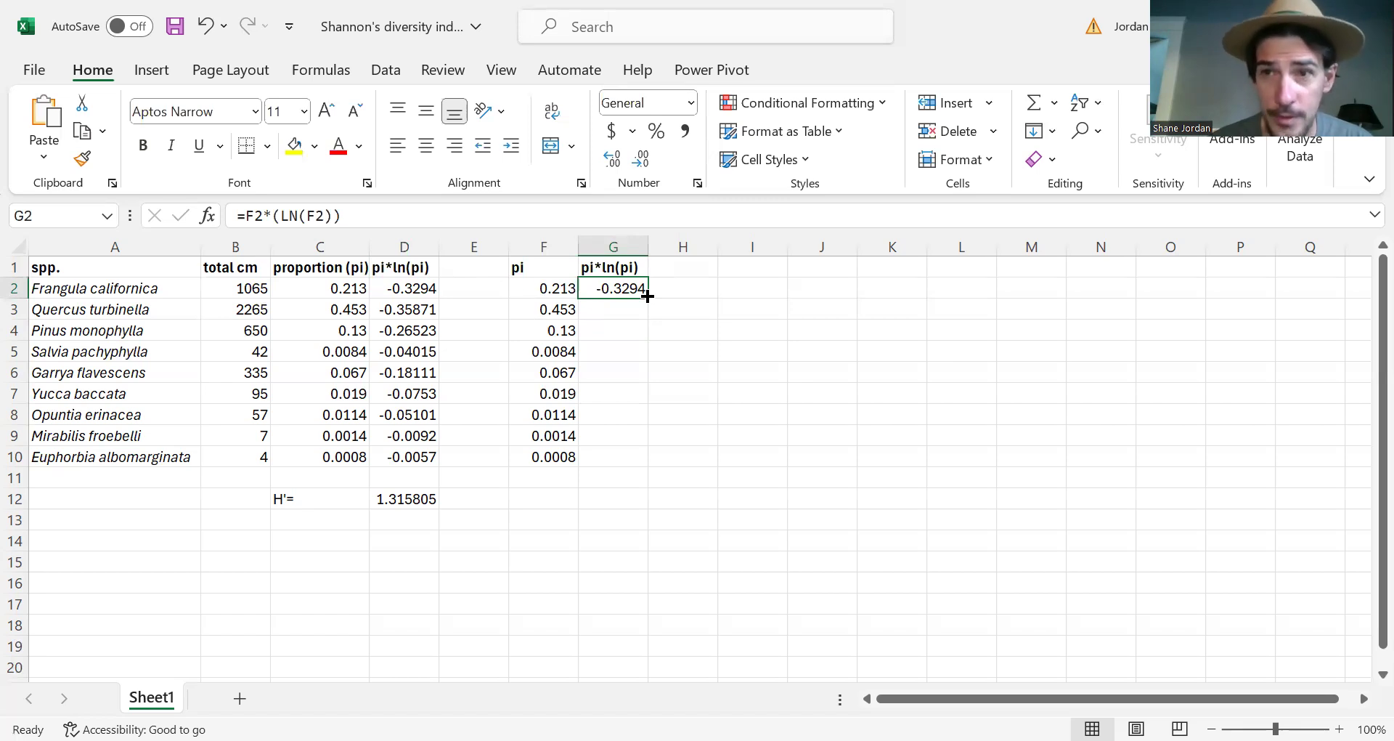
{"action": "left_click_drag", "start_coordinate": [647, 296], "coordinate": [633, 462]}
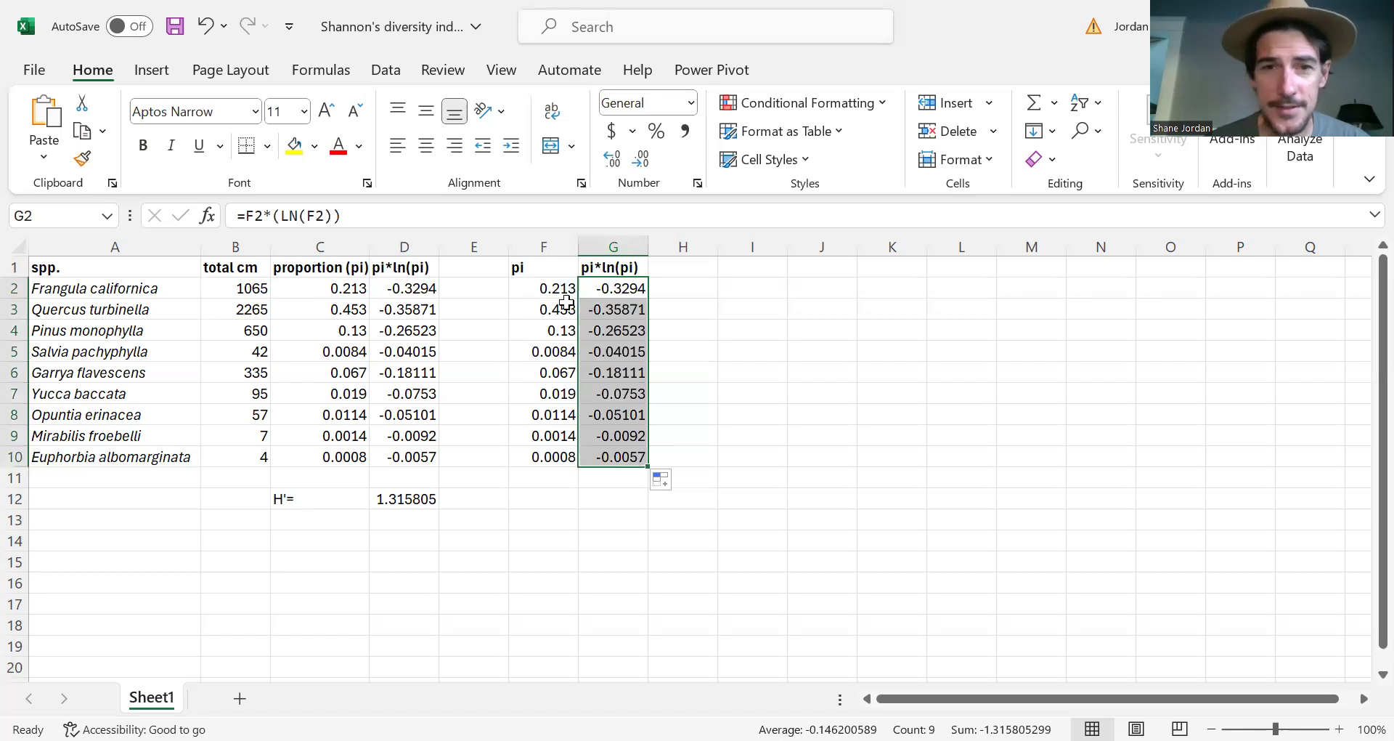
- Enter the formula =sum(G2:G10)*-1 in G12 to calculate Shannon's diversity index
{"action": "left_click", "coordinate": [608, 496]}
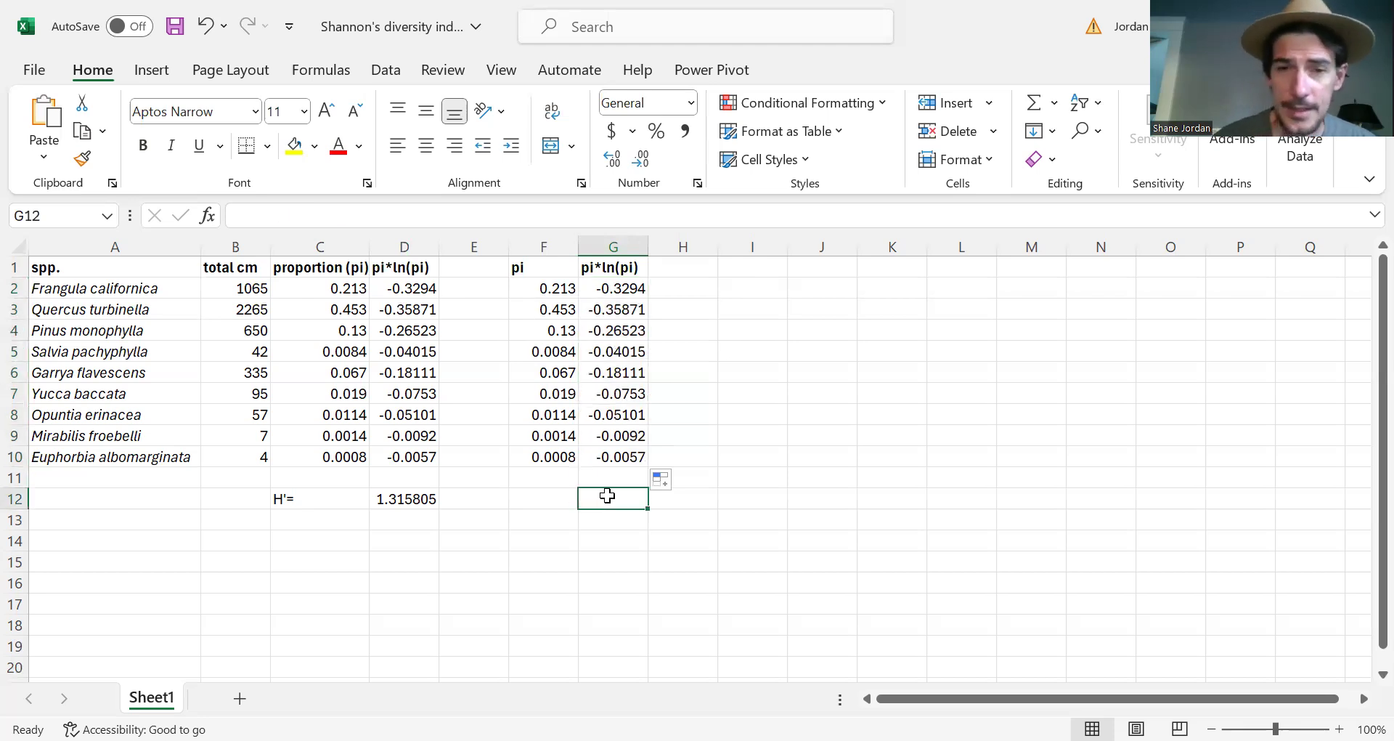
{"action": "type", "text": "="}
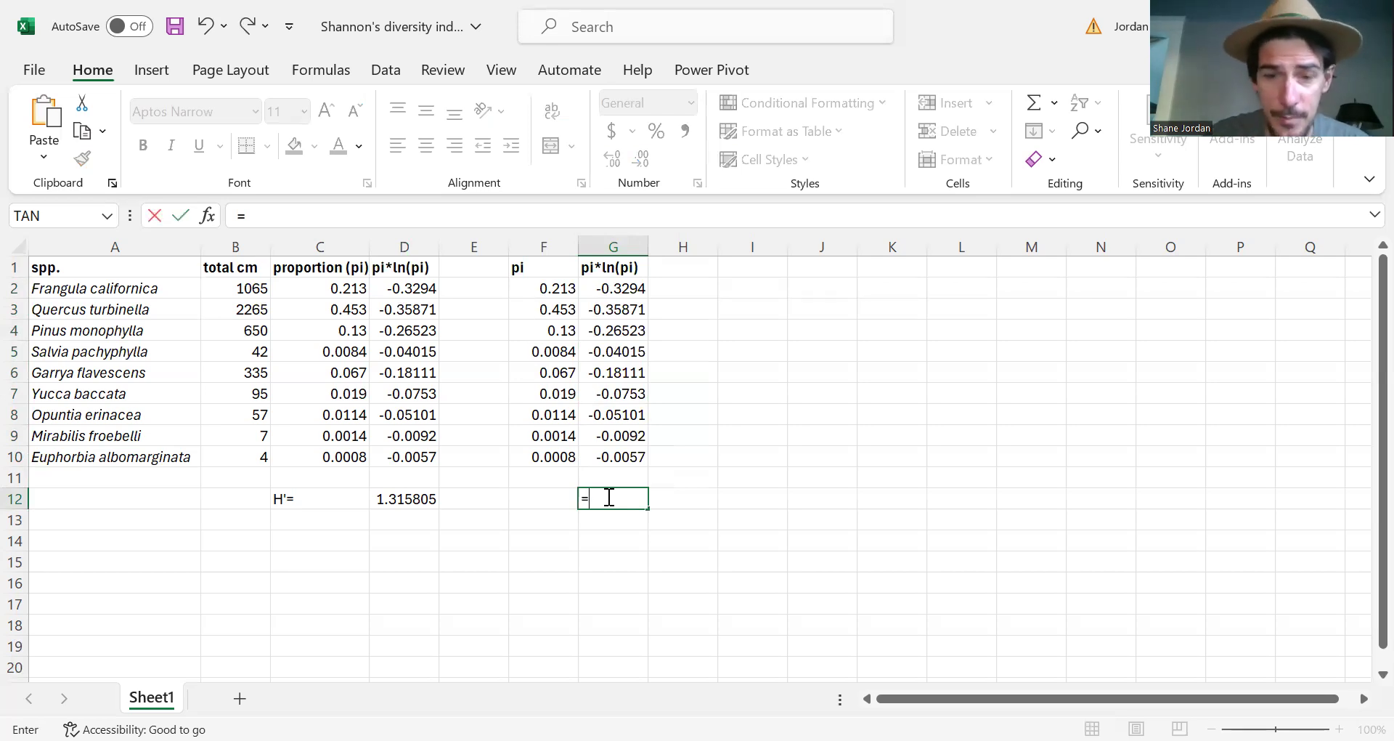
{"action": "type", "text": "sum"}
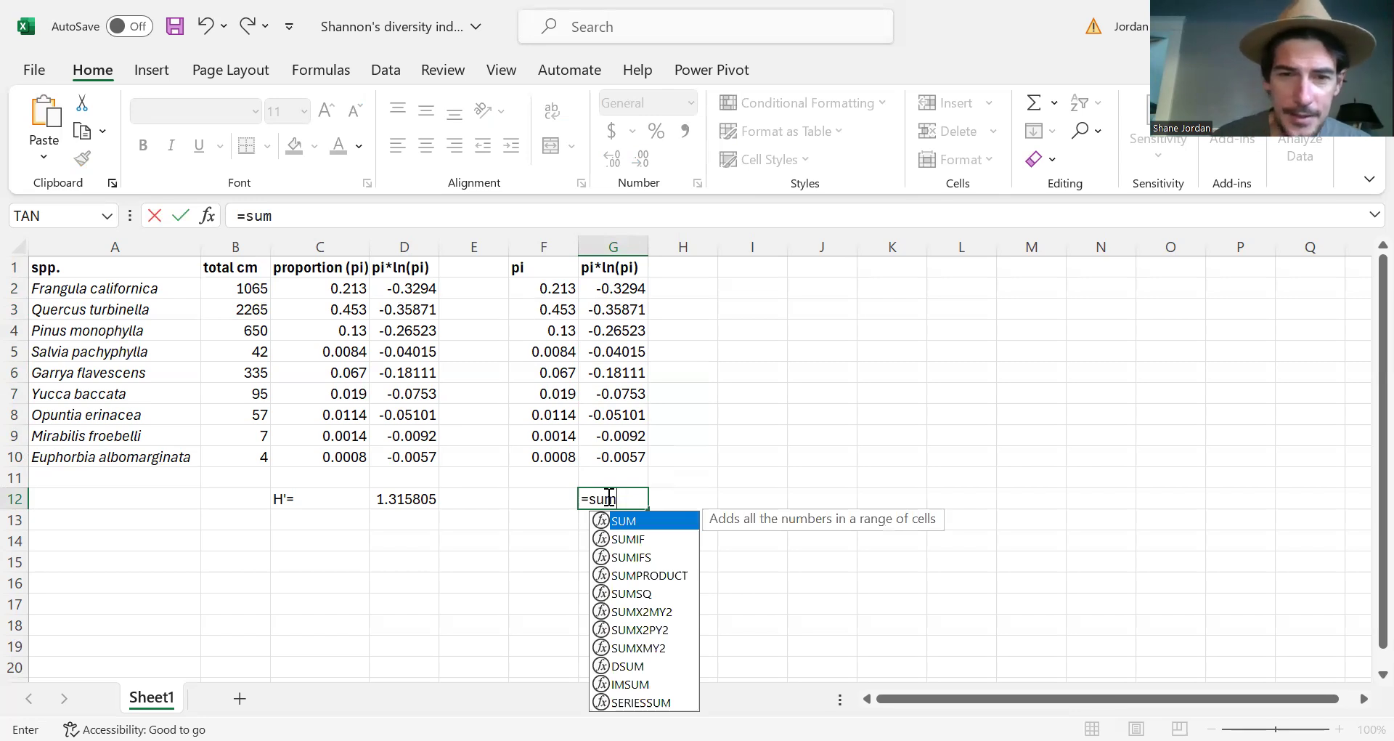
{"action": "type", "text": "("}
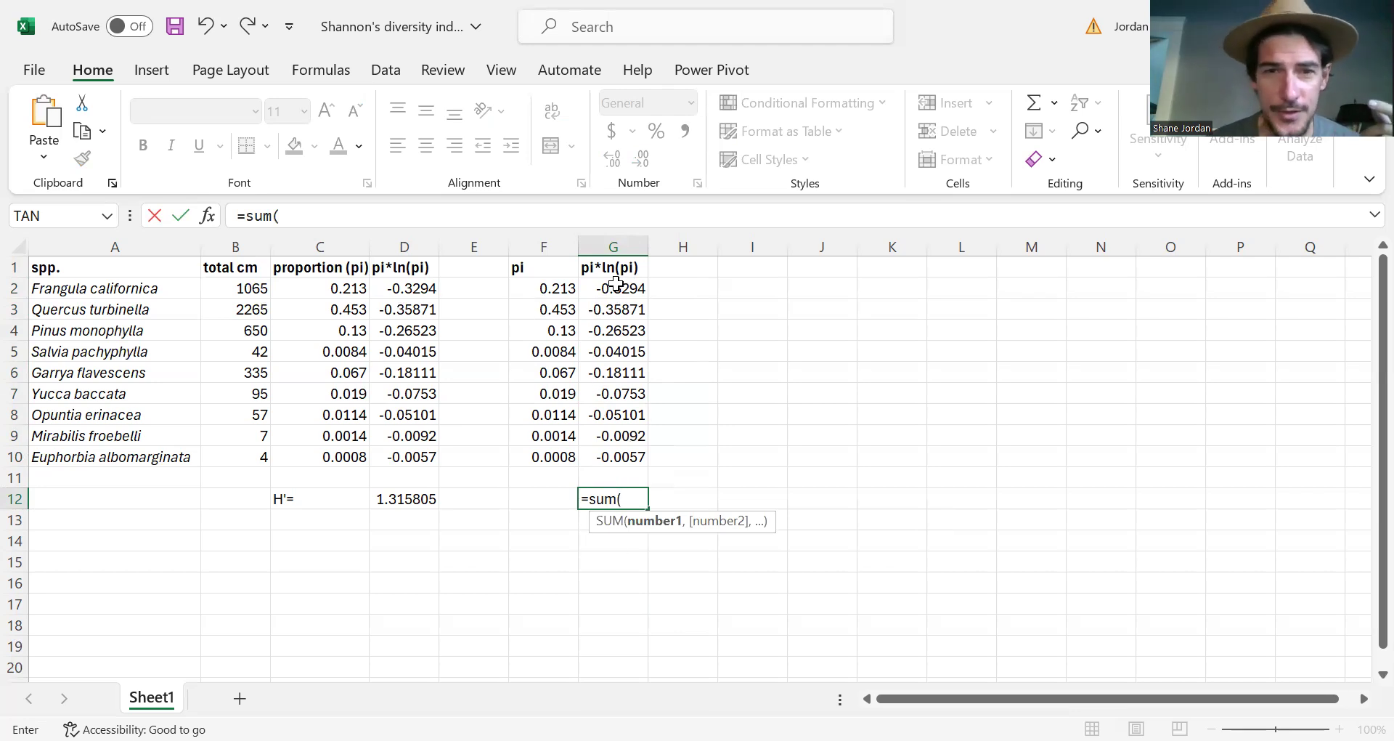
{"action": "left_click_drag", "start_coordinate": [613, 288], "coordinate": [614, 312]}
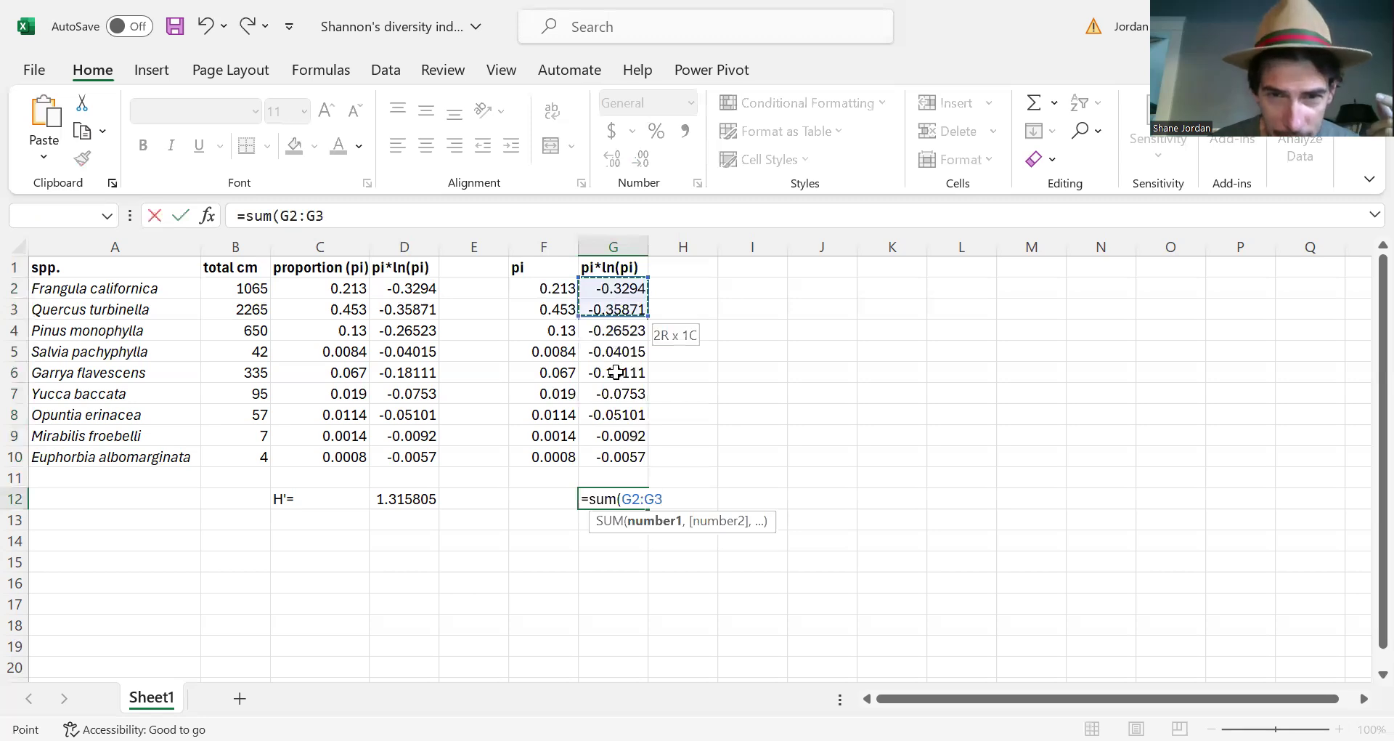
{"action": "left_click", "coordinate": [610, 455], "text": "shift"}
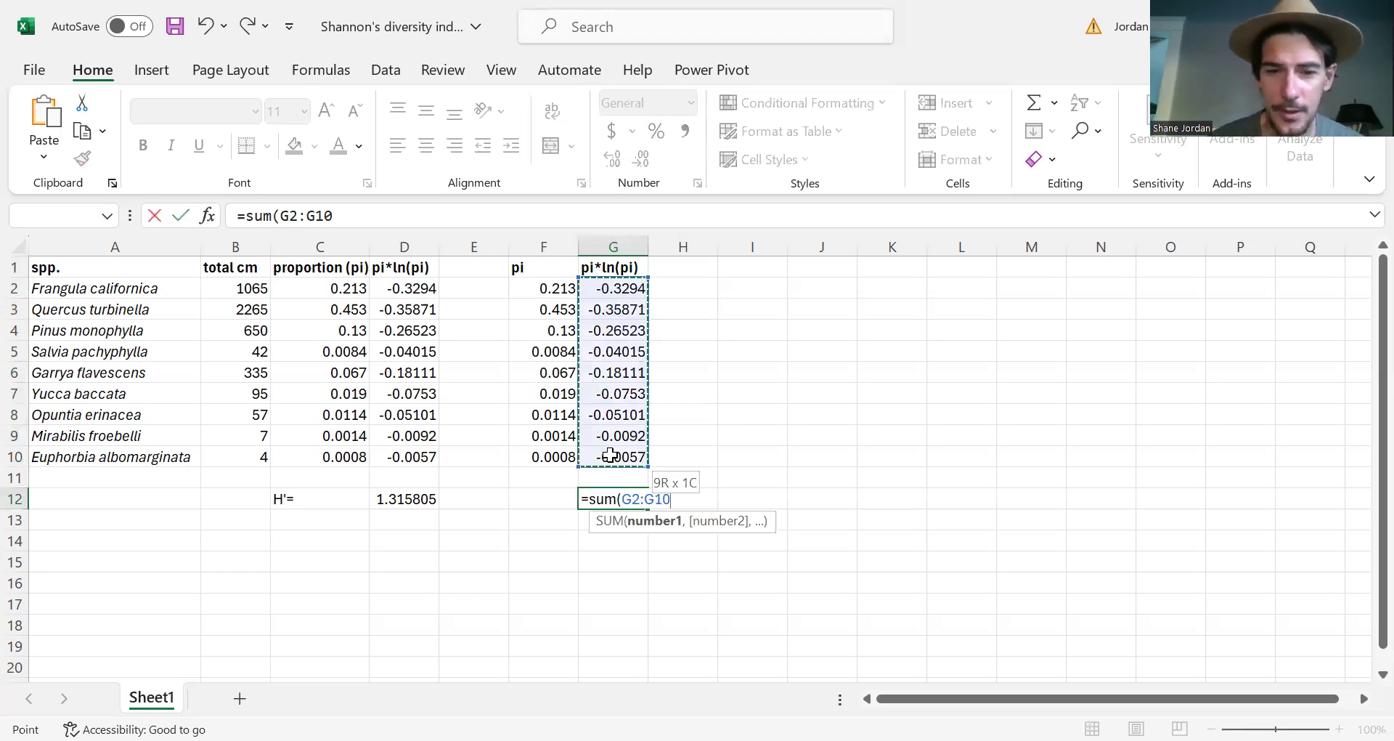
{"action": "type", "text": ")"}
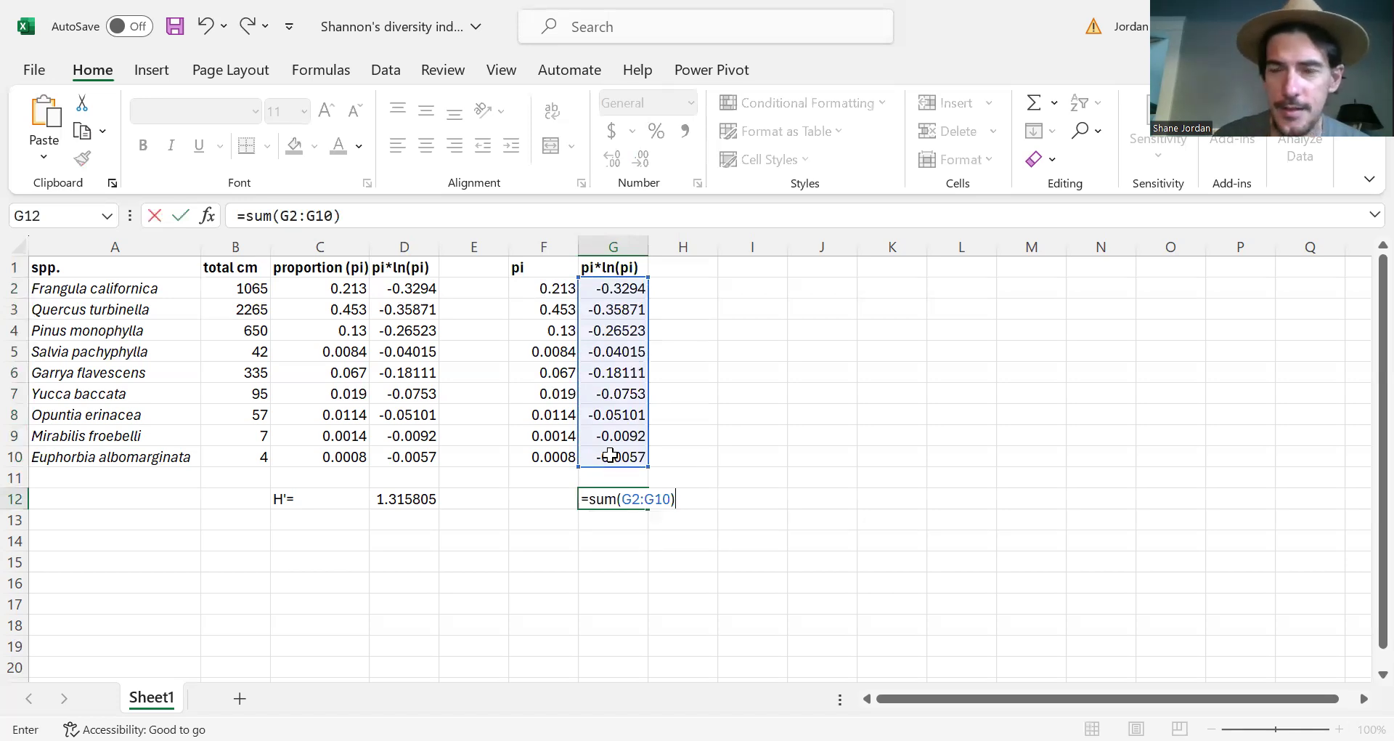
{"action": "type", "text": "*"}
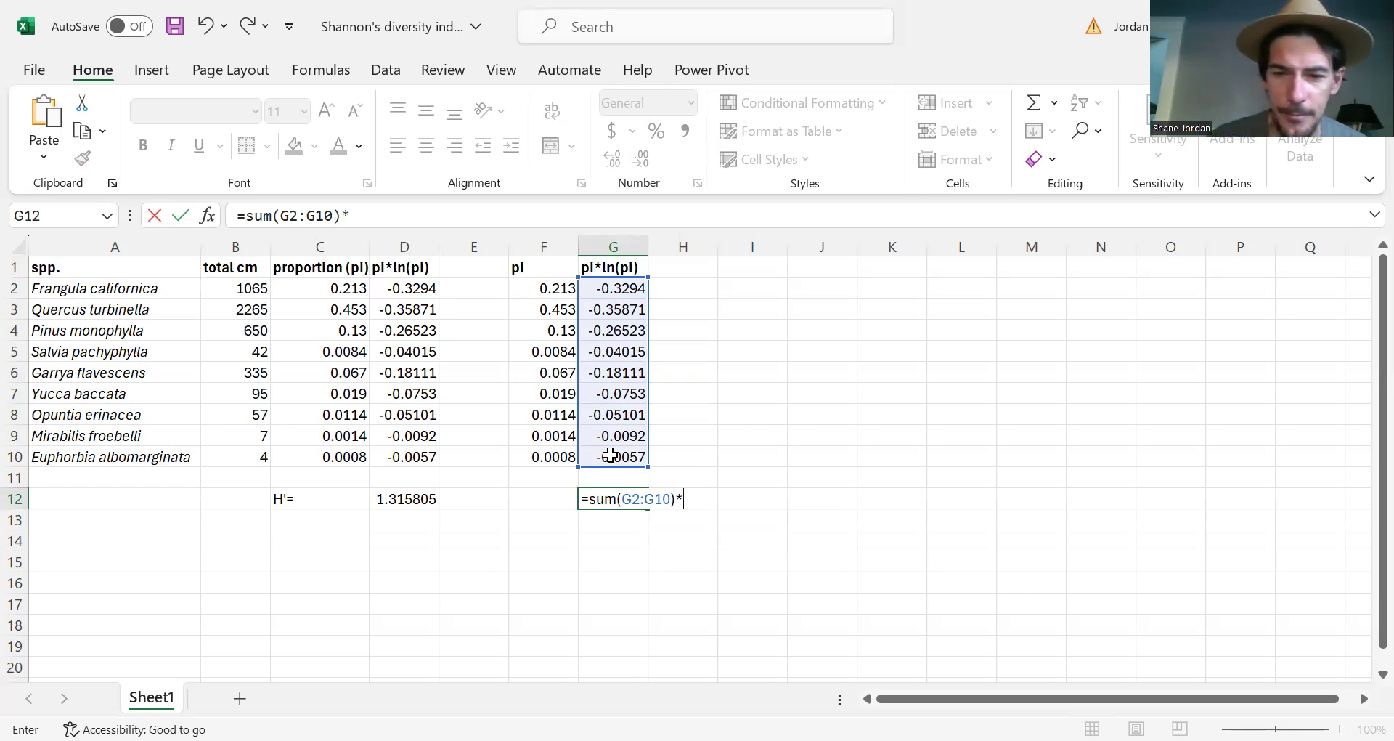
{"action": "type", "text": "-1"}
{"action": "key", "text": "Left"}
{"action": "key", "text": "Left"}
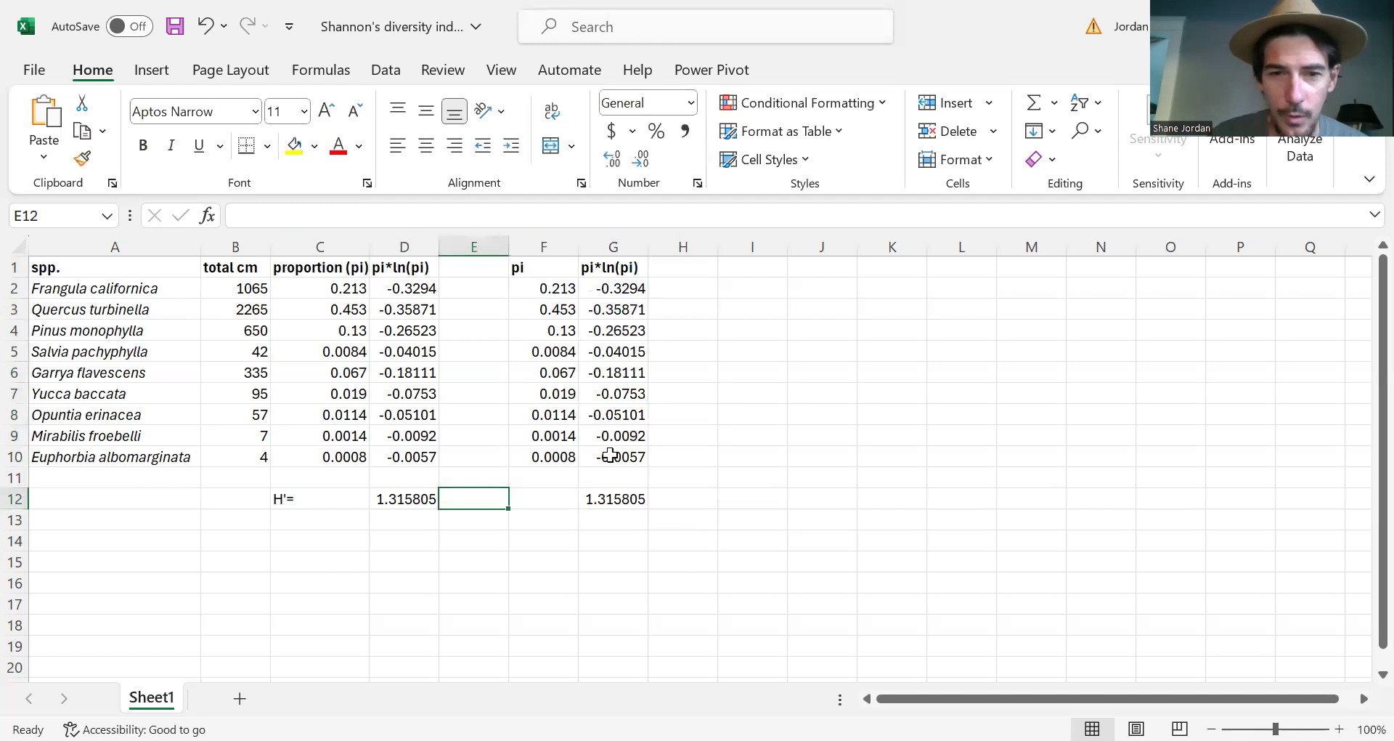
- Edit the G12 formula to enclose the multiplier in parentheses, making it =SUM(G2:G10)*(-1)
{"action": "left_click", "coordinate": [634, 486]}
{"action": "left_click", "coordinate": [636, 498]}
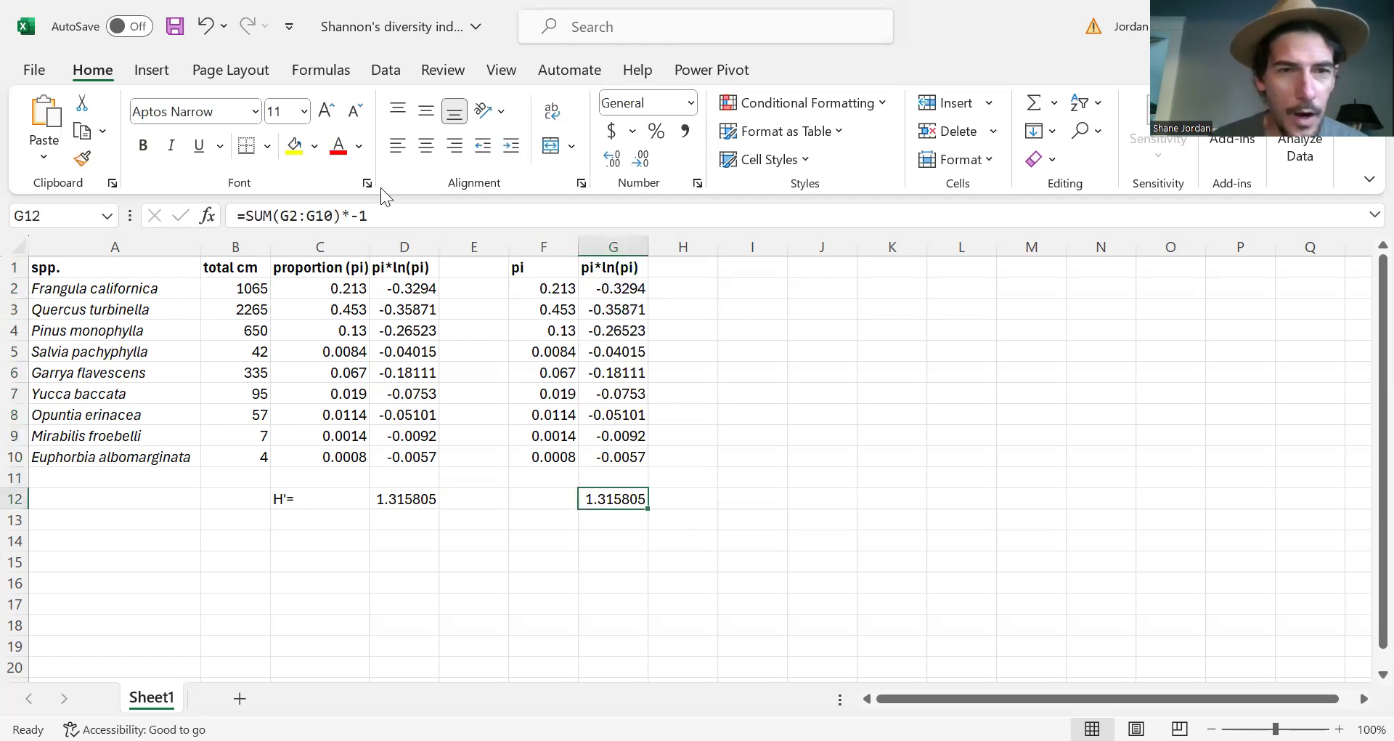
{"action": "left_click", "coordinate": [350, 215]}
{"action": "type", "text": "(-1"}
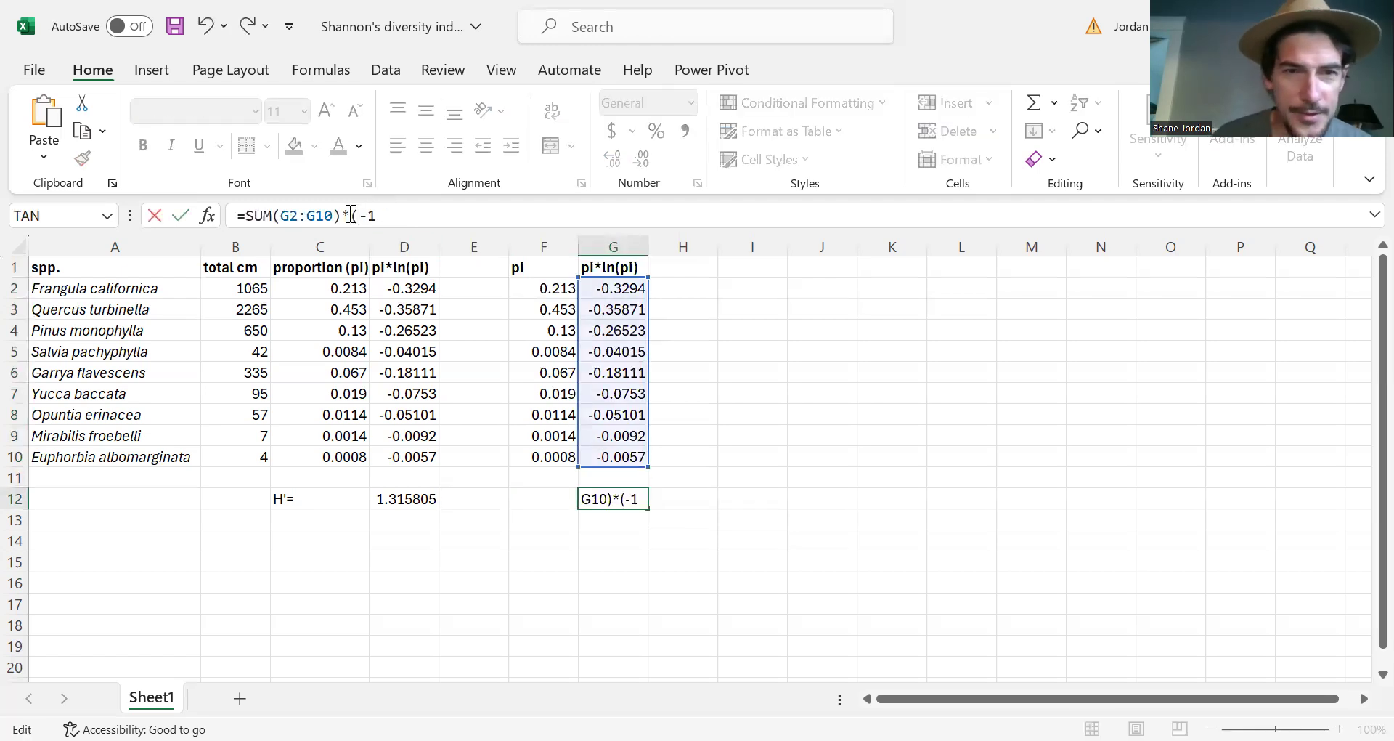
{"action": "type", "text": ")"}
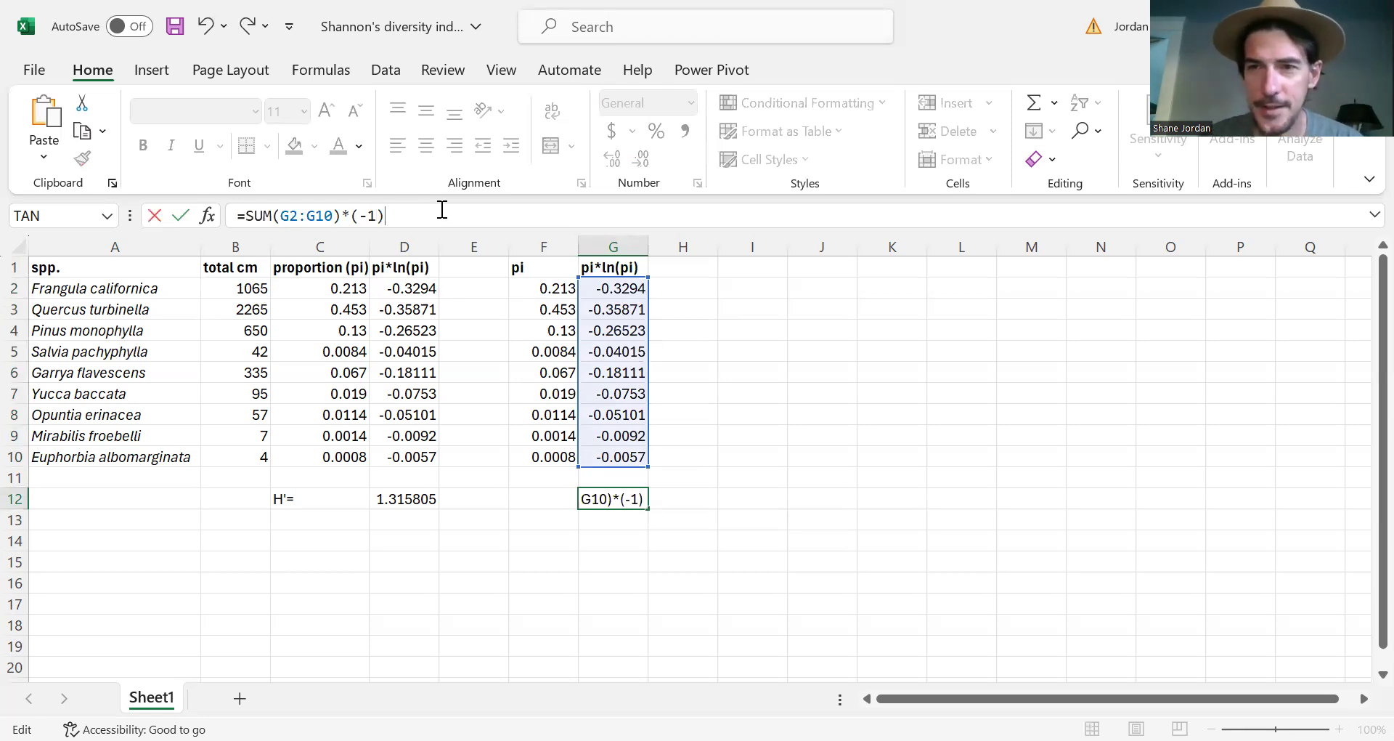
{"action": "key", "text": "Return"}
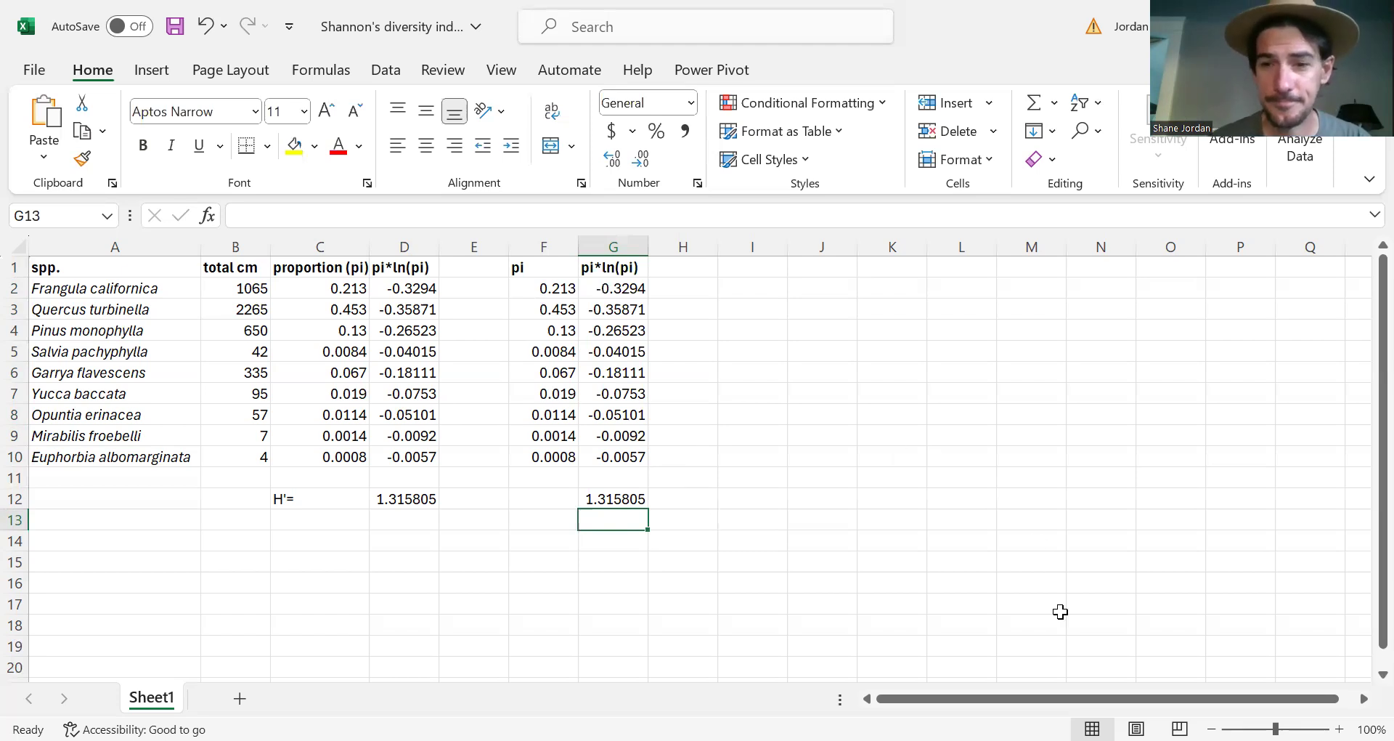
- Switch to the Life table workbook and review its column headers from x in A1 across to axlxmx in H1
{"action": "key", "text": "alt+Tab"}
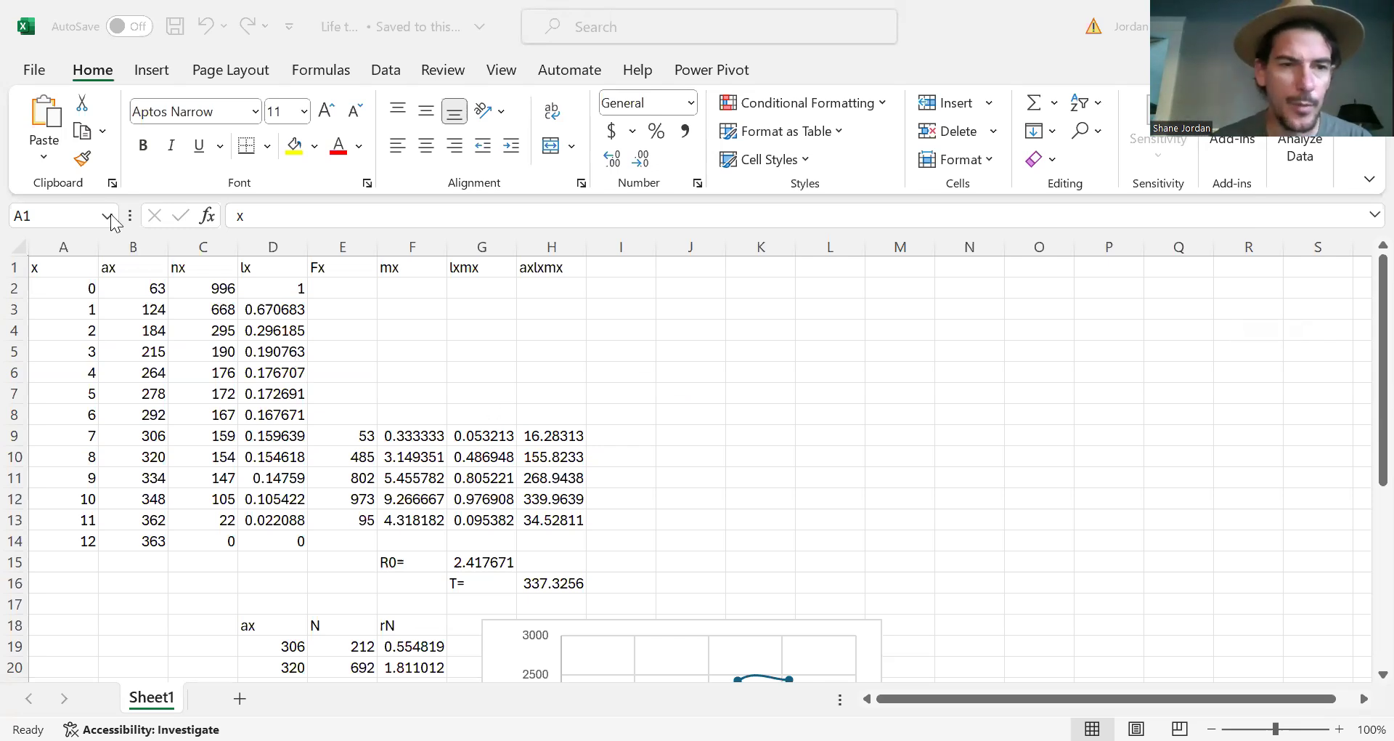
{"action": "double_click", "coordinate": [48, 270]}
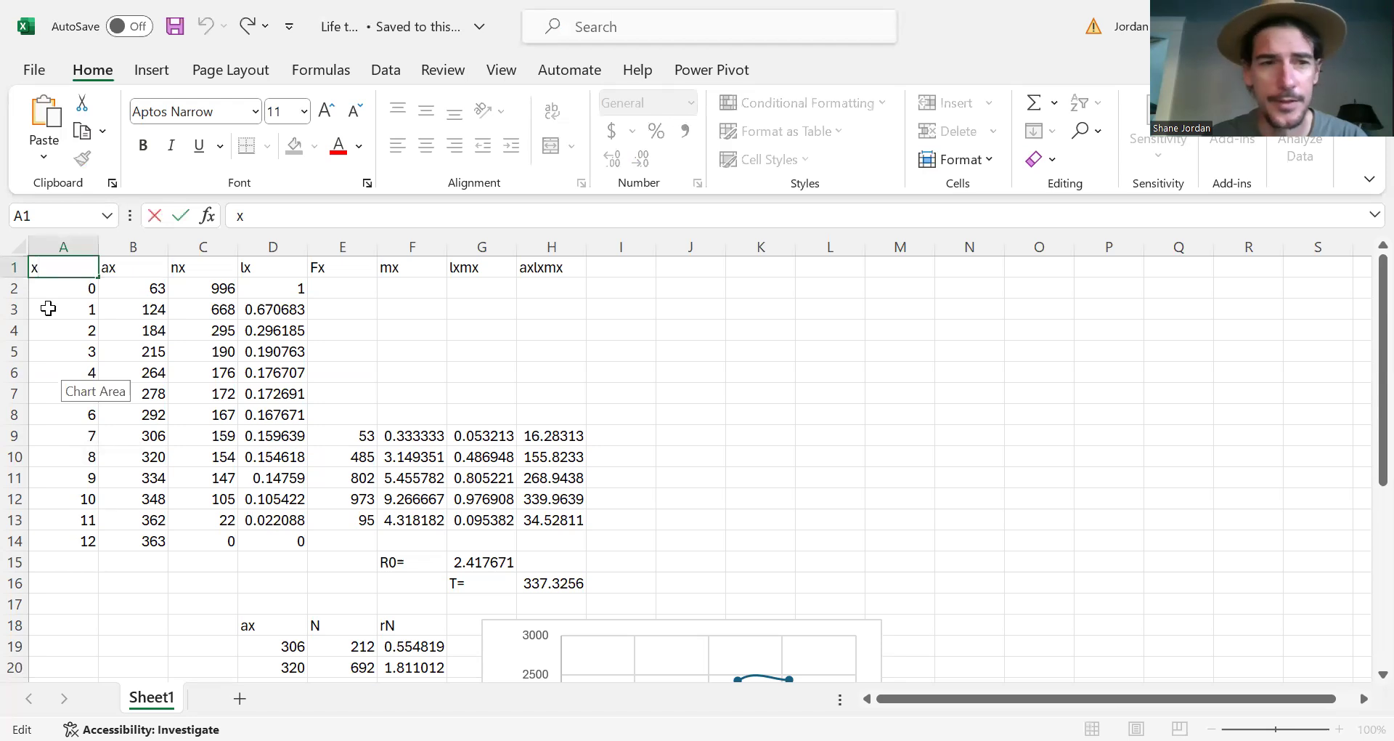
{"action": "left_click", "coordinate": [122, 269]}
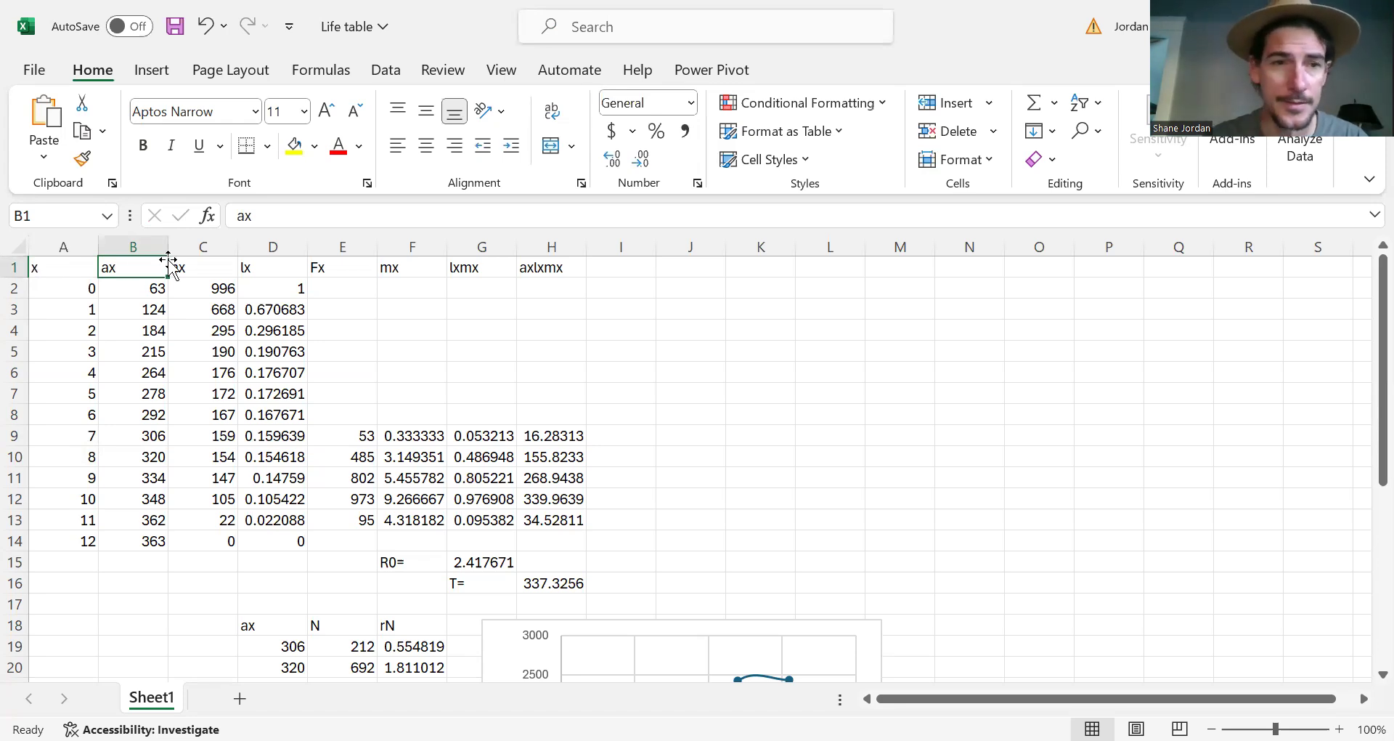
{"action": "left_click", "coordinate": [204, 266]}
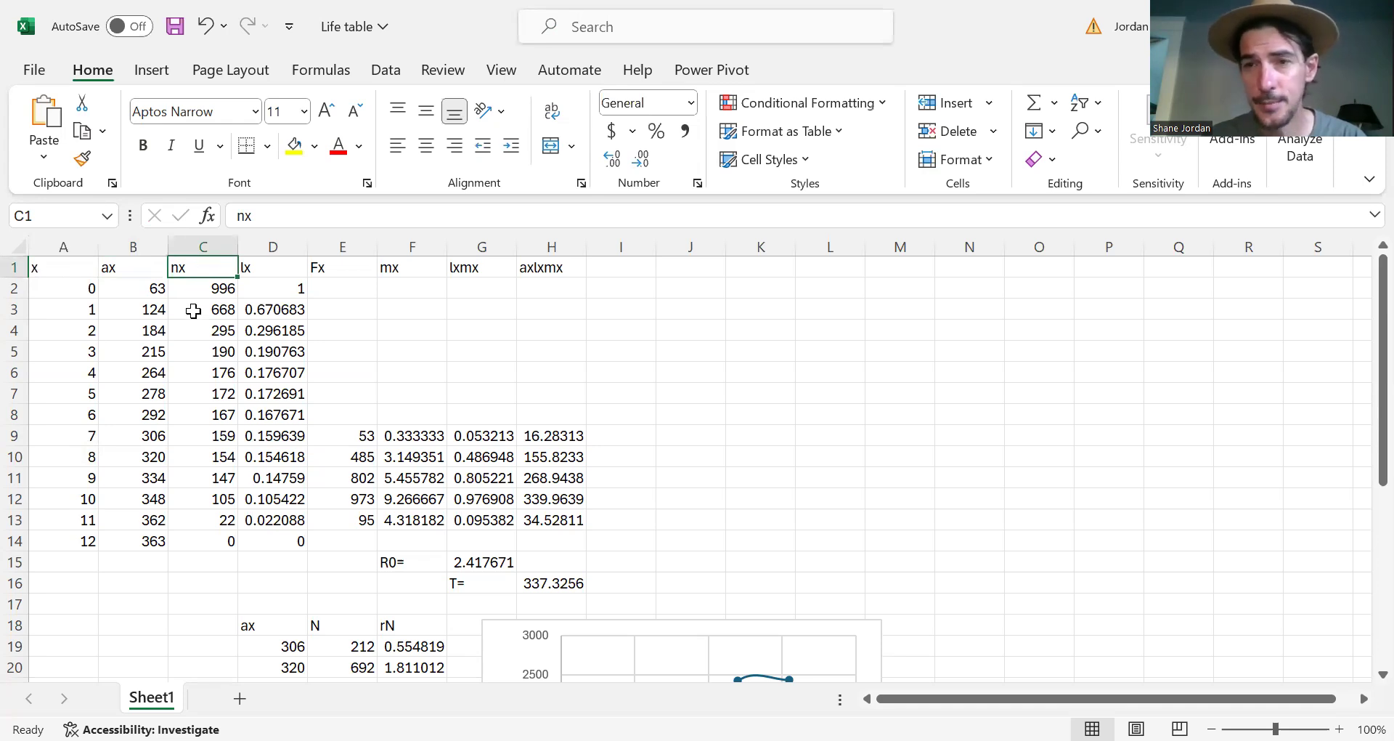
{"action": "left_click", "coordinate": [255, 270]}
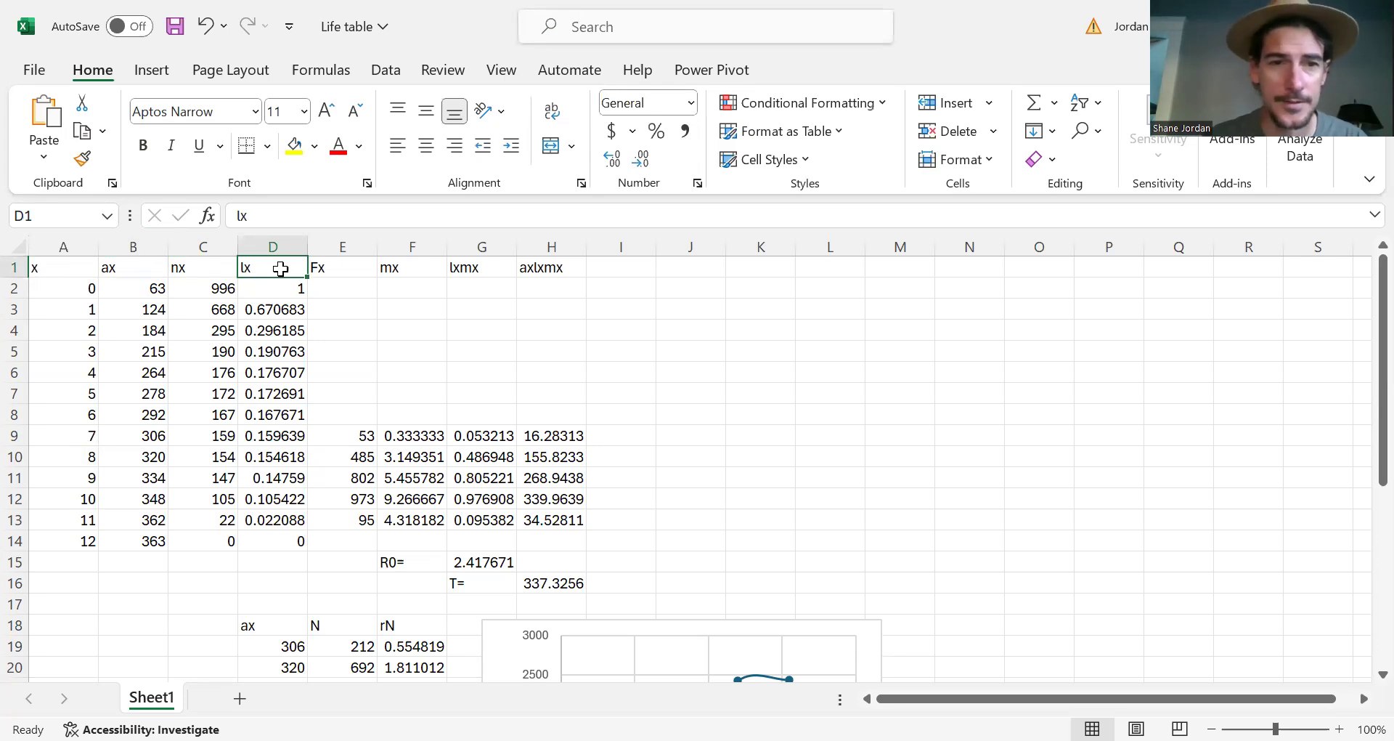
{"action": "left_click", "coordinate": [336, 267]}
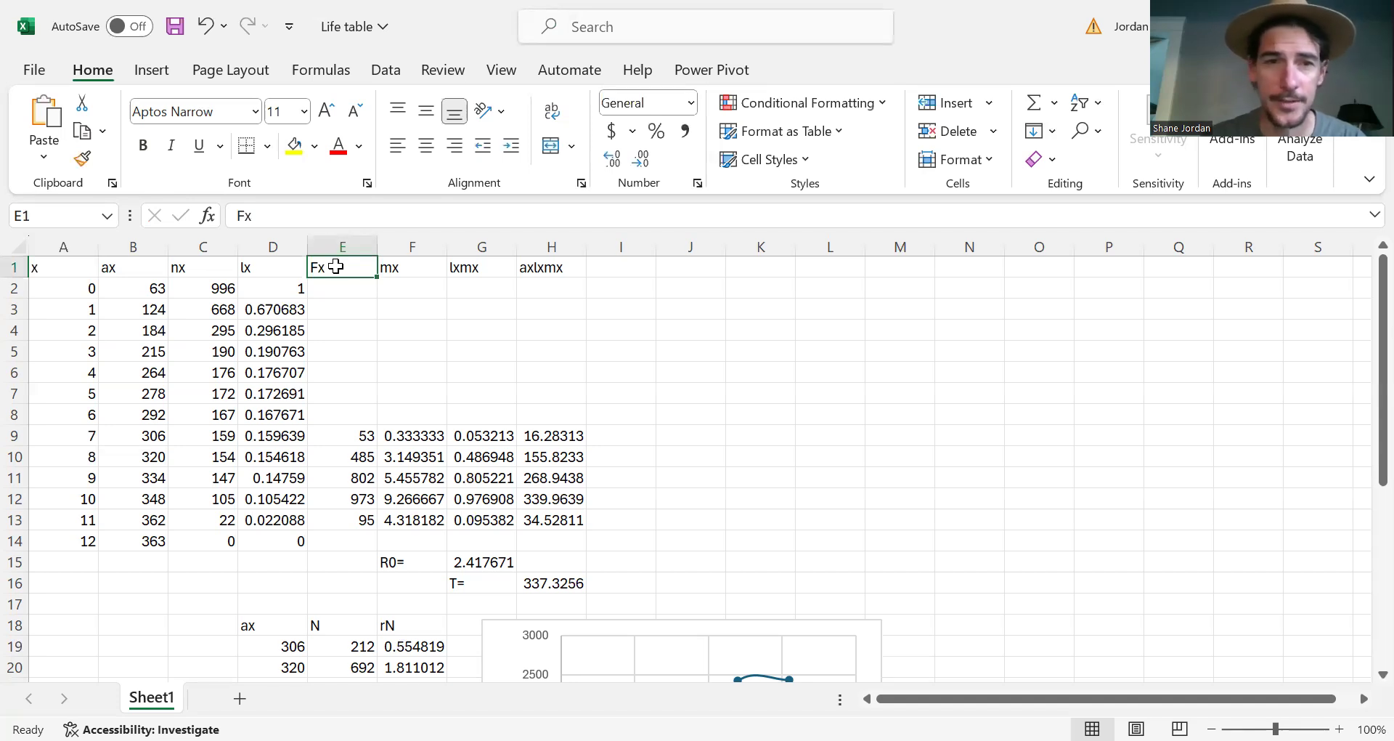
{"action": "left_click", "coordinate": [409, 269]}
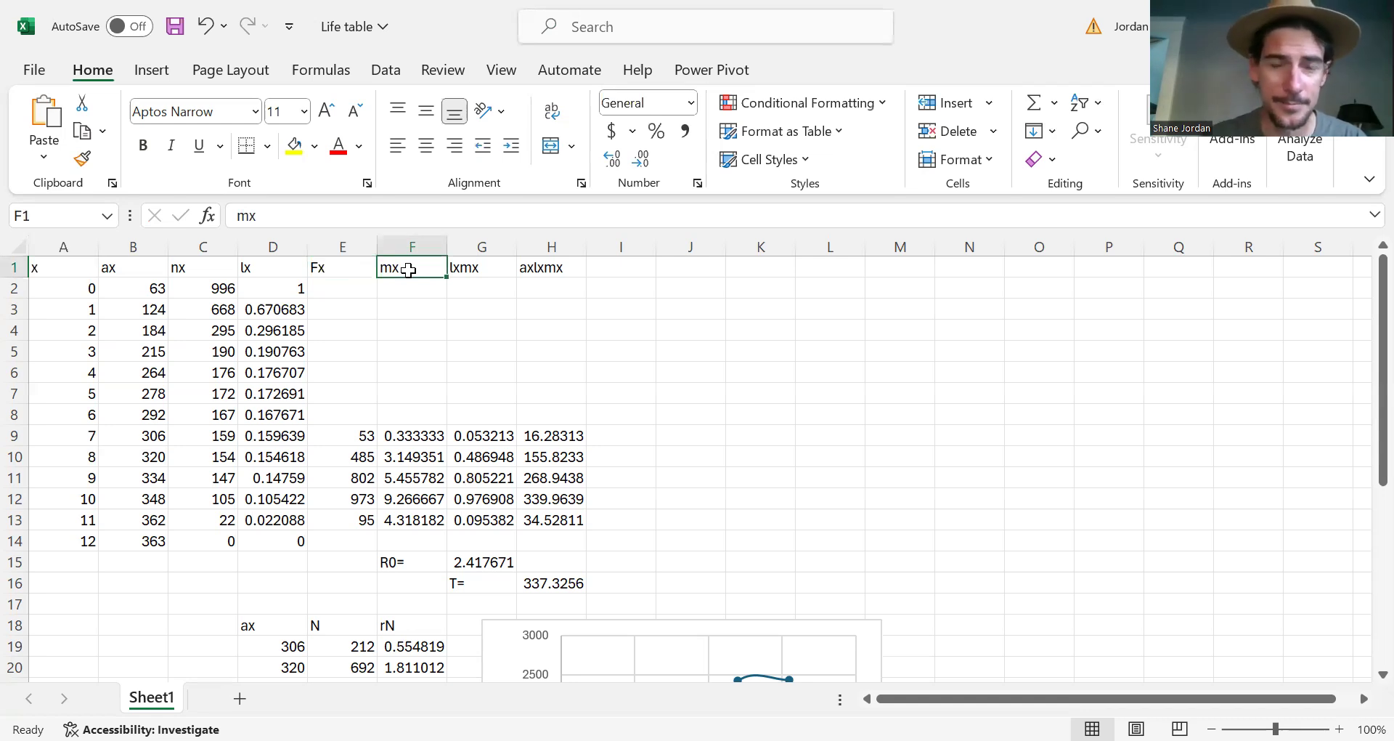
{"action": "left_click", "coordinate": [477, 270]}
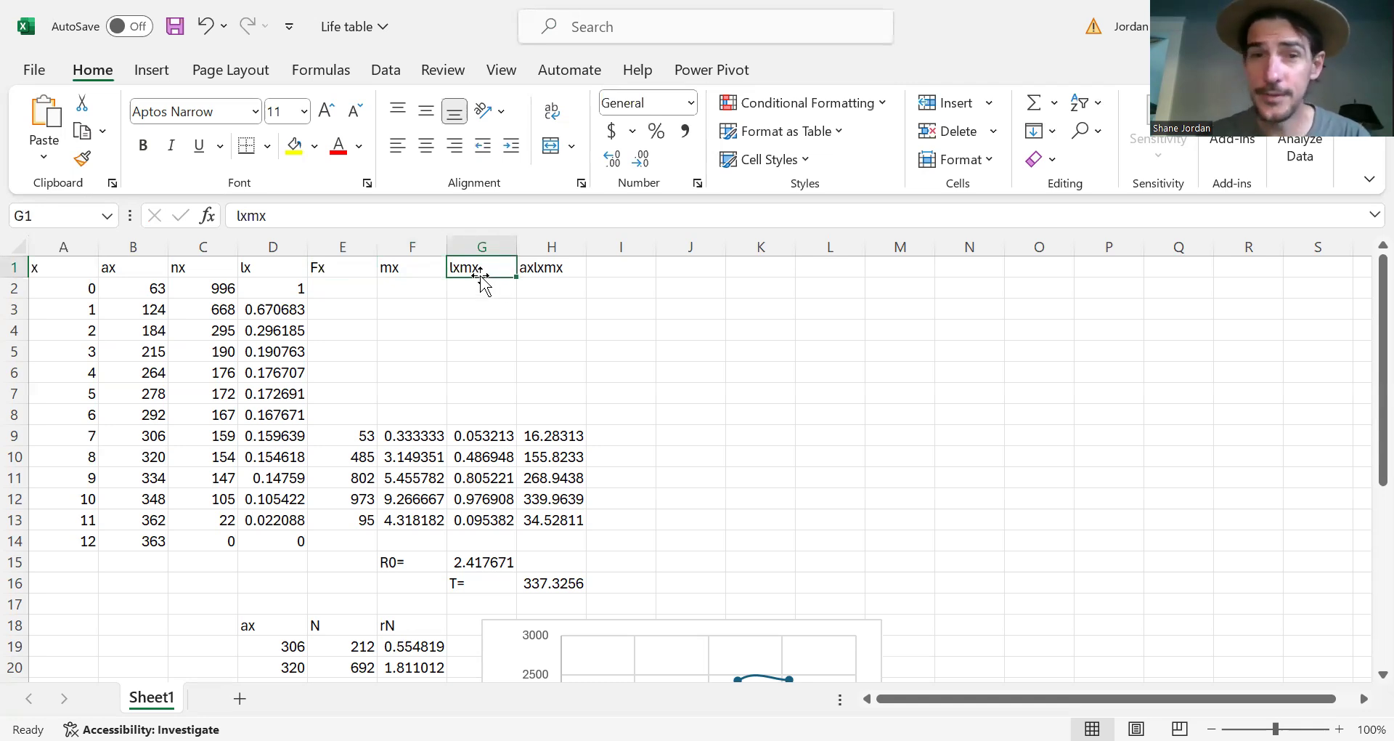
{"action": "left_click", "coordinate": [550, 266]}
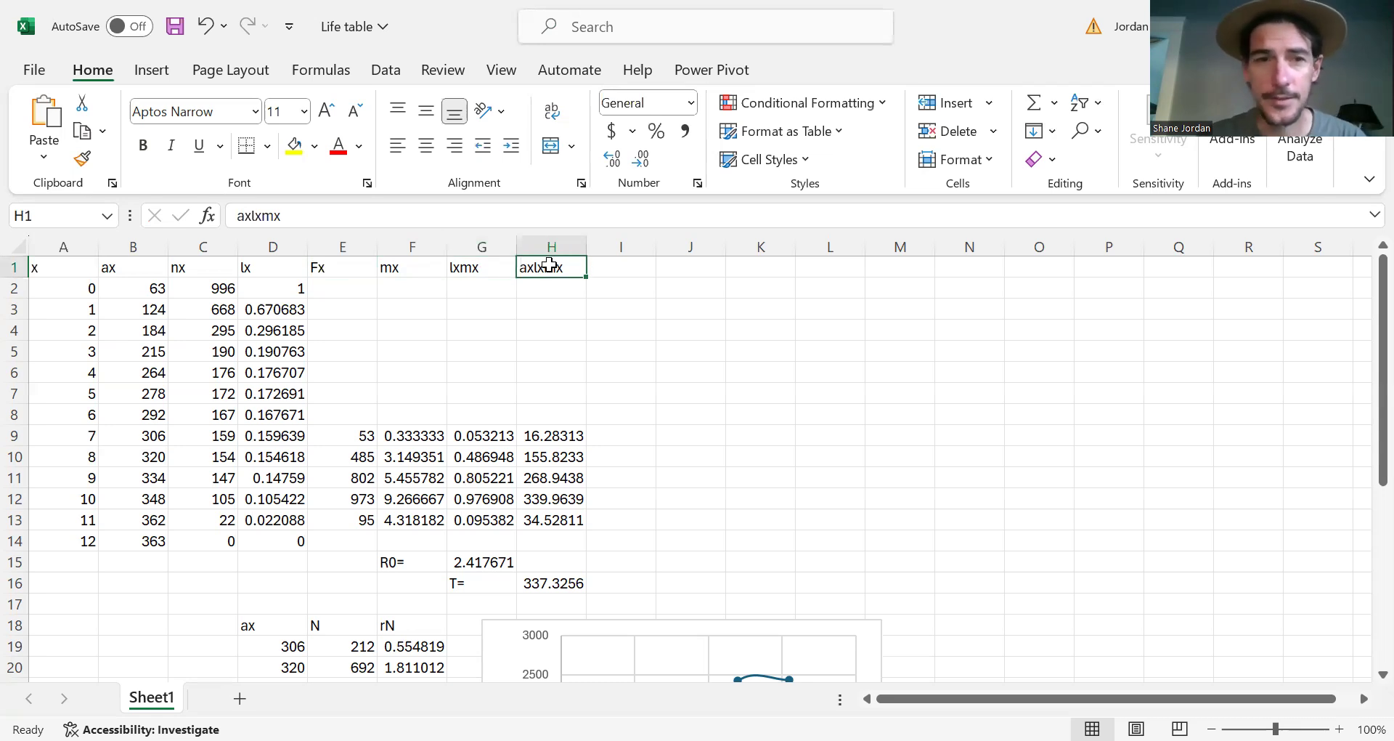
- Examine the paired ax and nx values in columns B and C, from row 2 down to row 14
{"action": "left_click", "coordinate": [119, 287]}
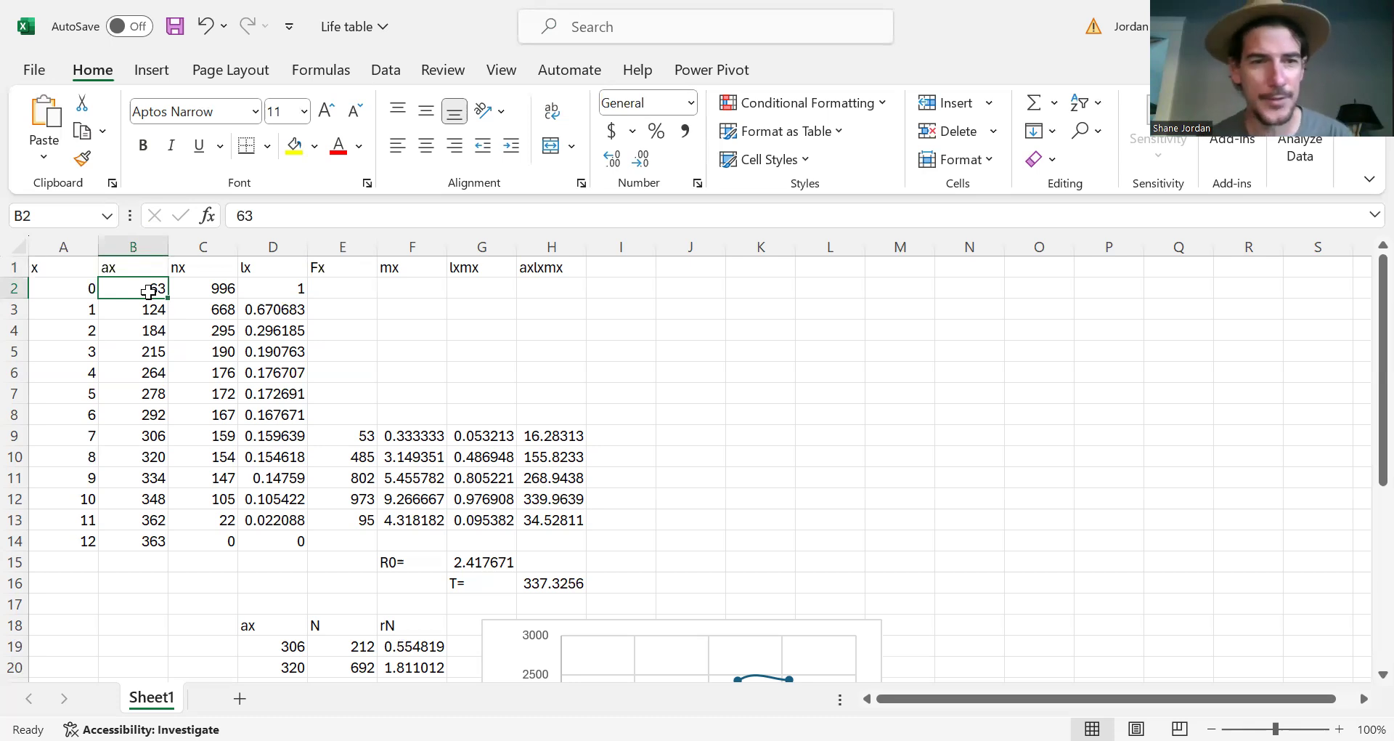
{"action": "left_click", "coordinate": [200, 283]}
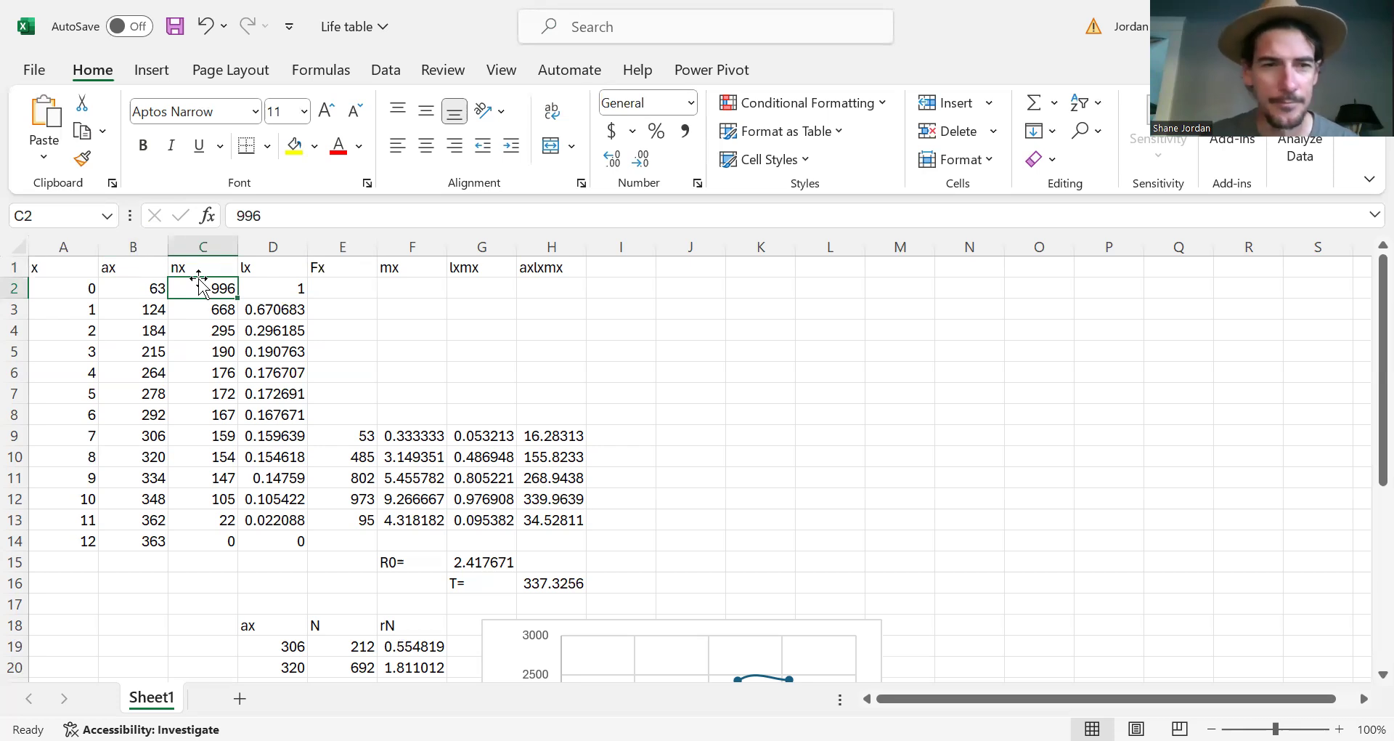
{"action": "left_click", "coordinate": [139, 305]}
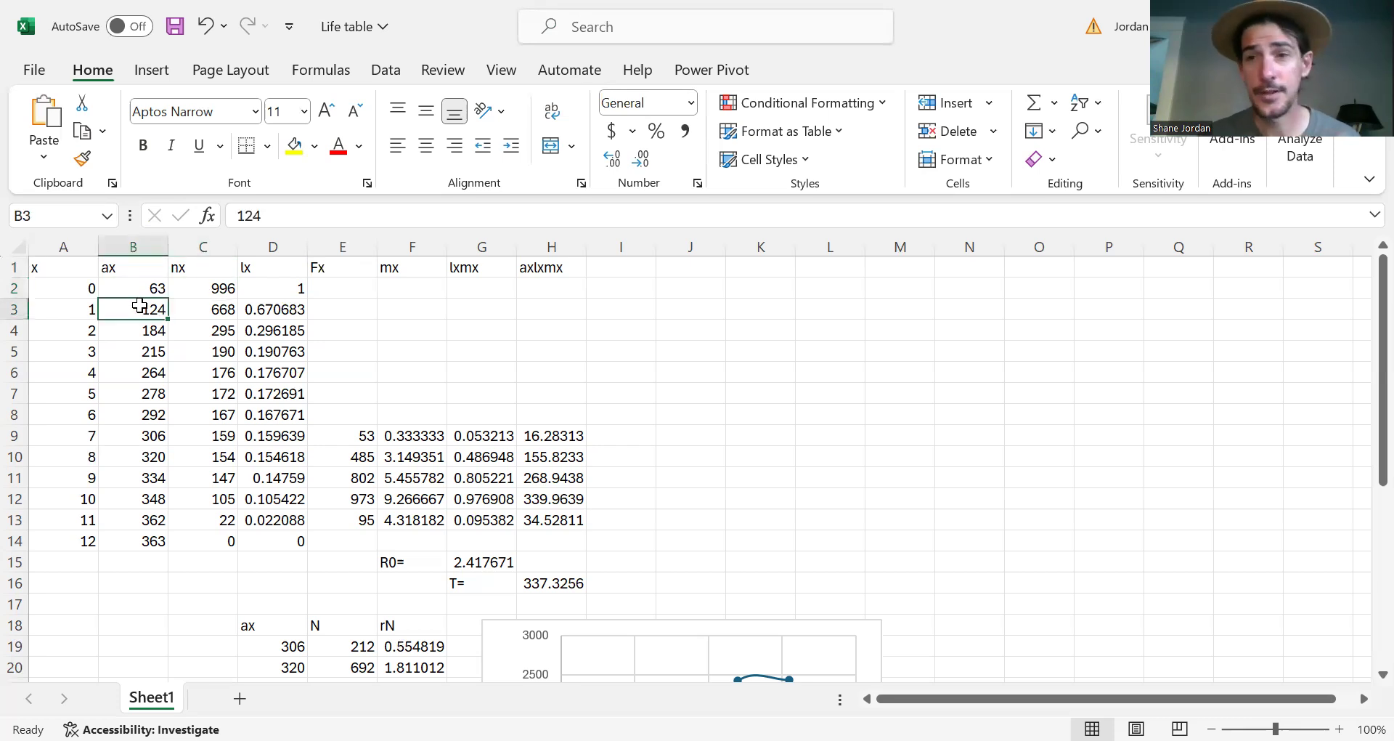
{"action": "left_click", "coordinate": [199, 305]}
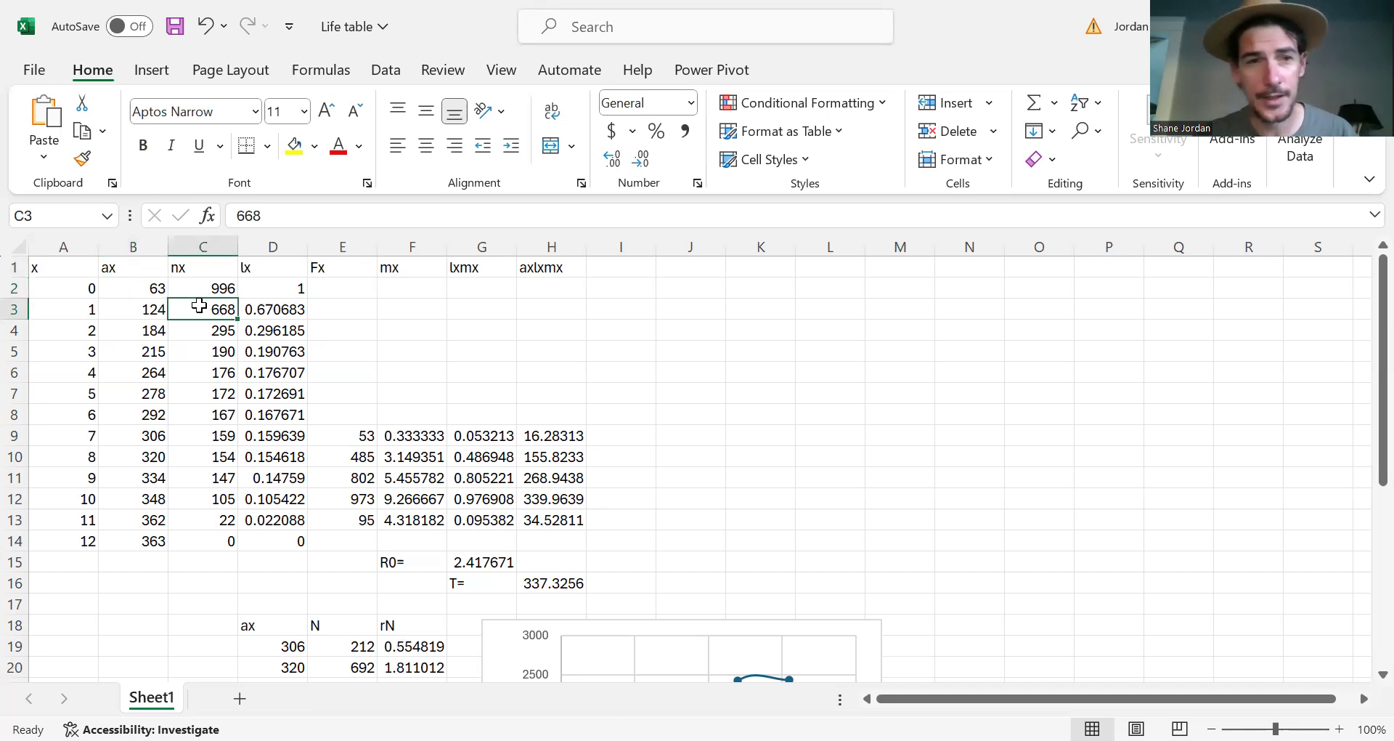
{"action": "left_click", "coordinate": [139, 328]}
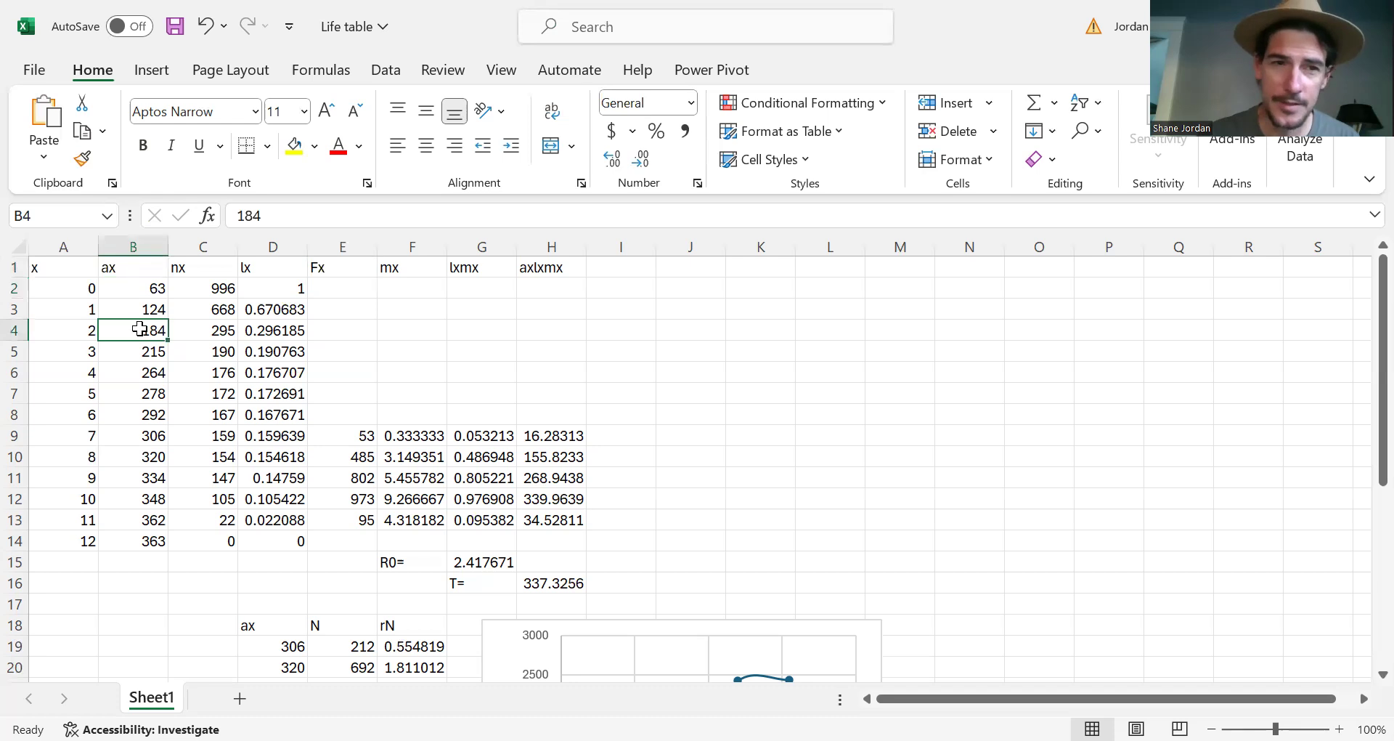
{"action": "left_click", "coordinate": [200, 326]}
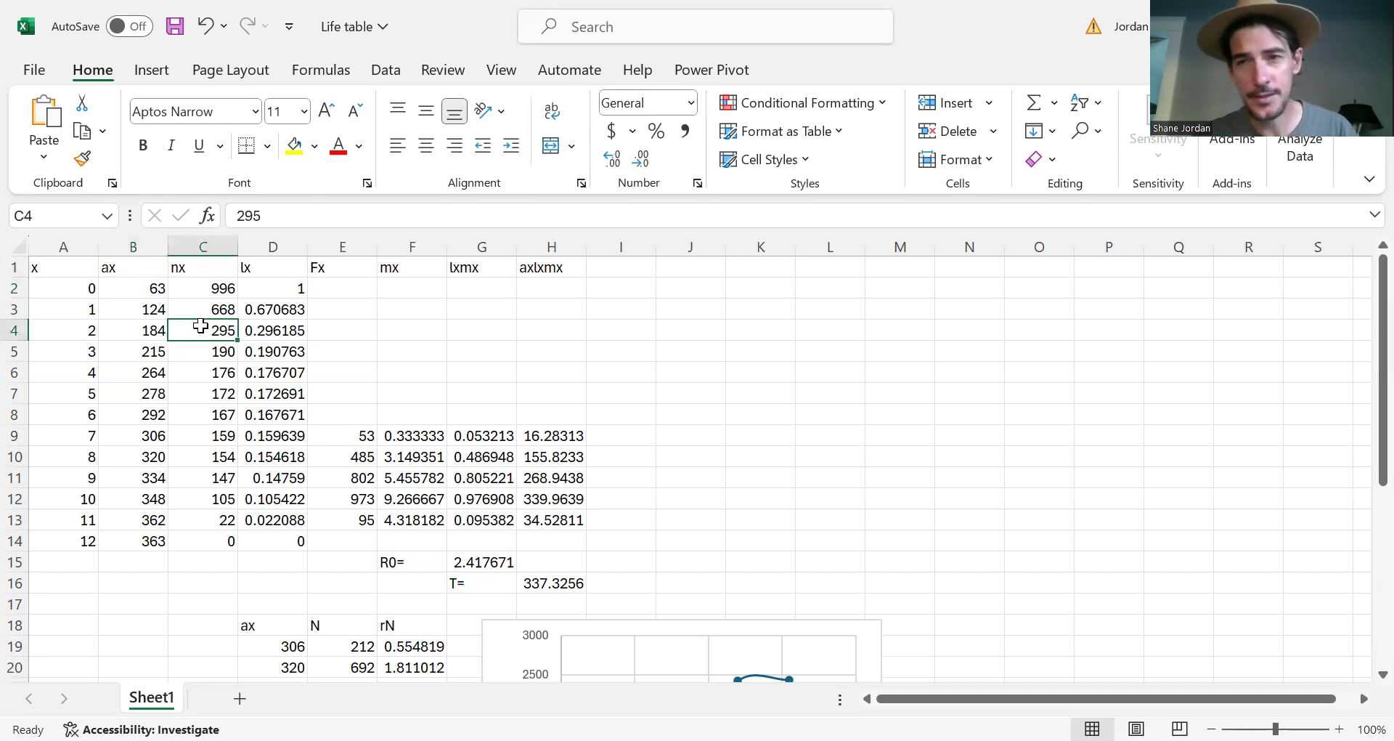
{"action": "left_click", "coordinate": [152, 347]}
{"action": "left_click", "coordinate": [200, 353]}
{"action": "left_click", "coordinate": [155, 370]}
{"action": "left_click", "coordinate": [174, 395]}
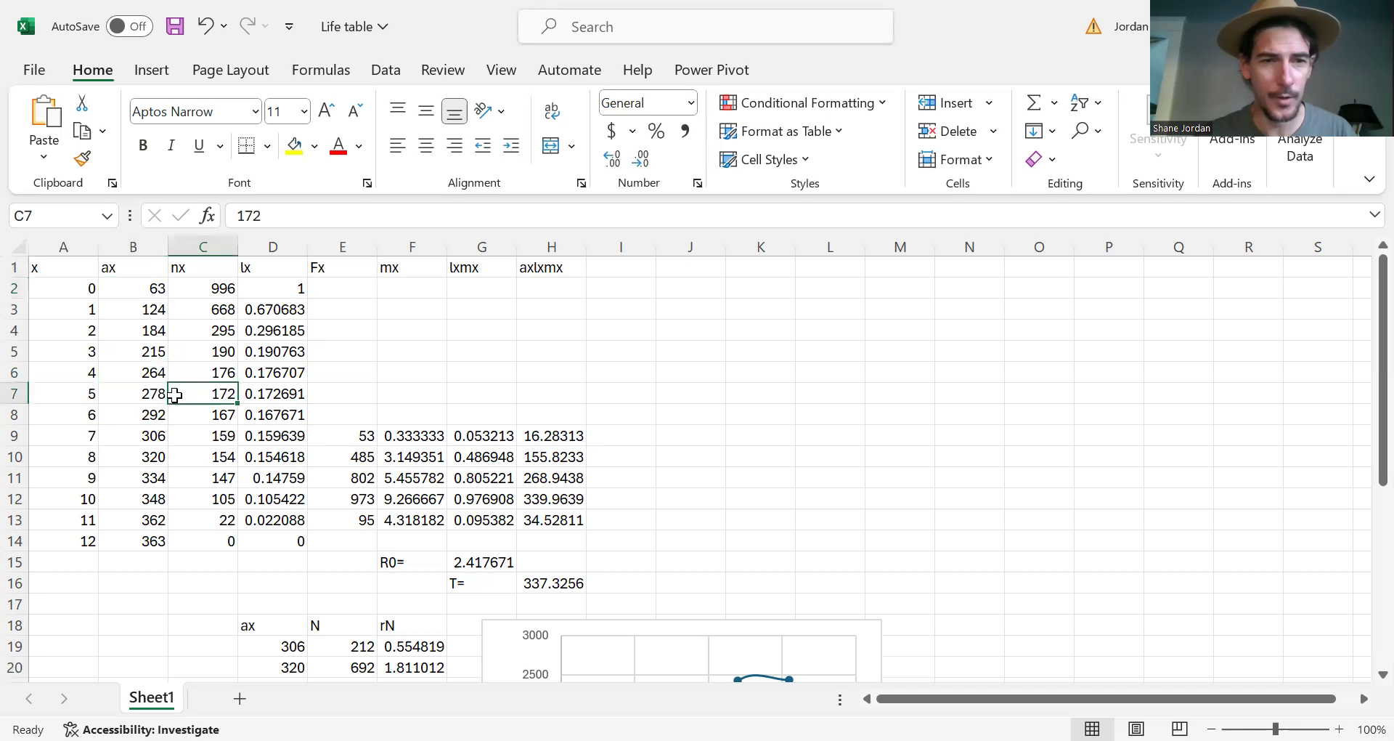
{"action": "left_click", "coordinate": [149, 543]}
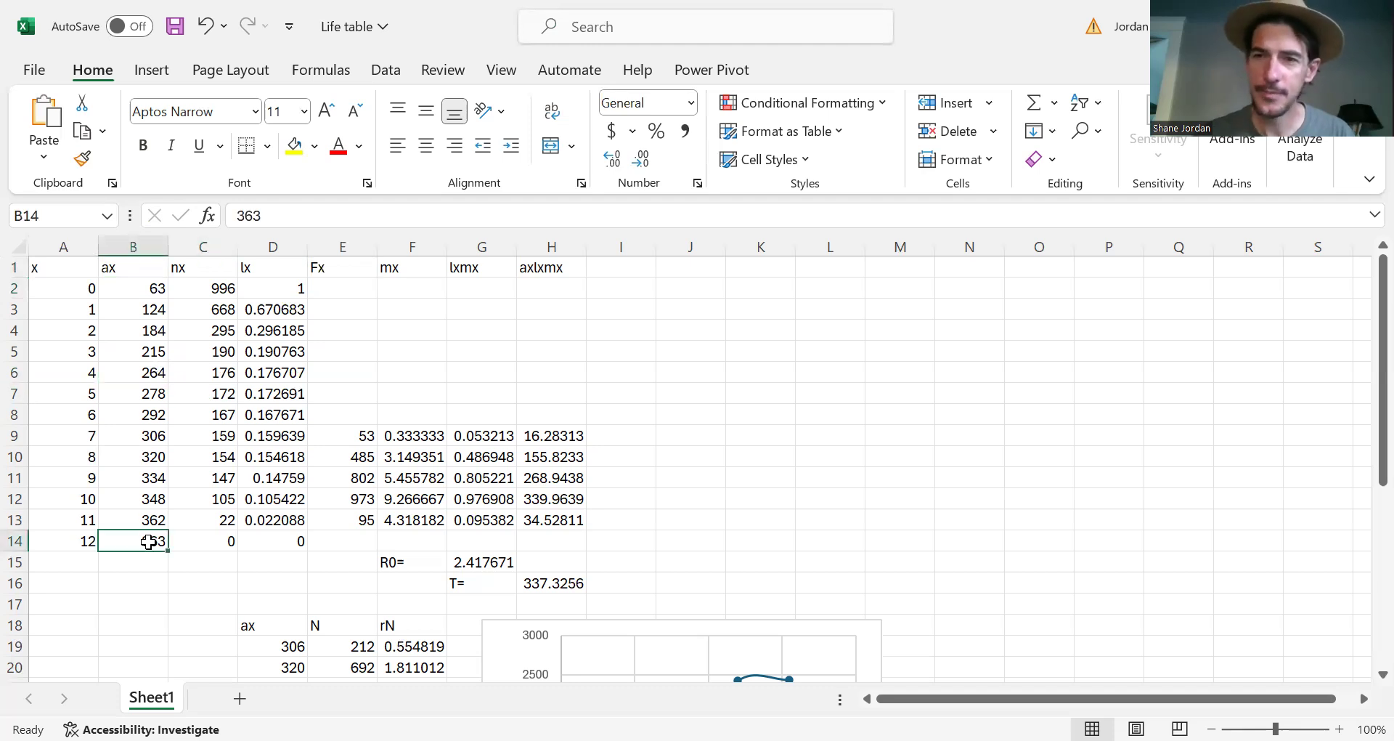
{"action": "left_click", "coordinate": [192, 540]}
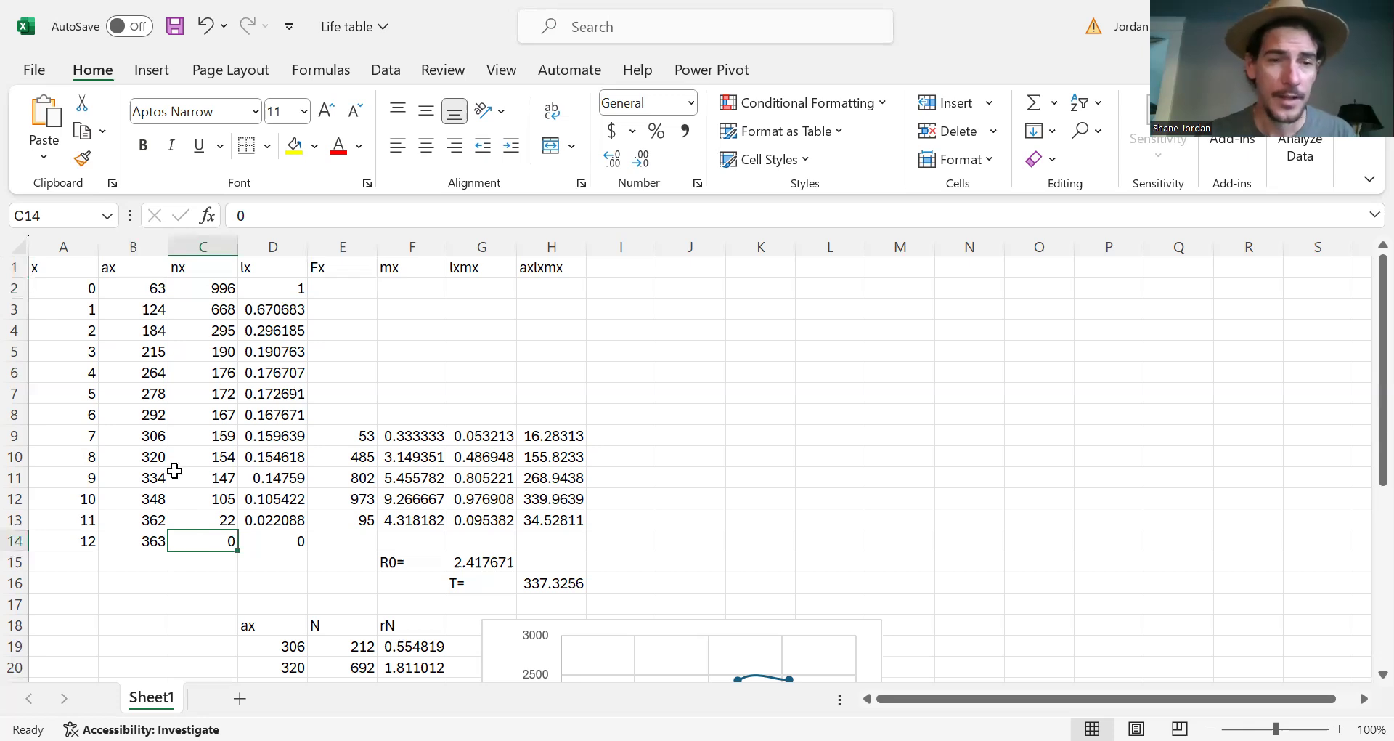
- Examine the lx formulas in D2 and D3 alongside the nx values they reference in C2 and C3
{"action": "left_click", "coordinate": [270, 288]}
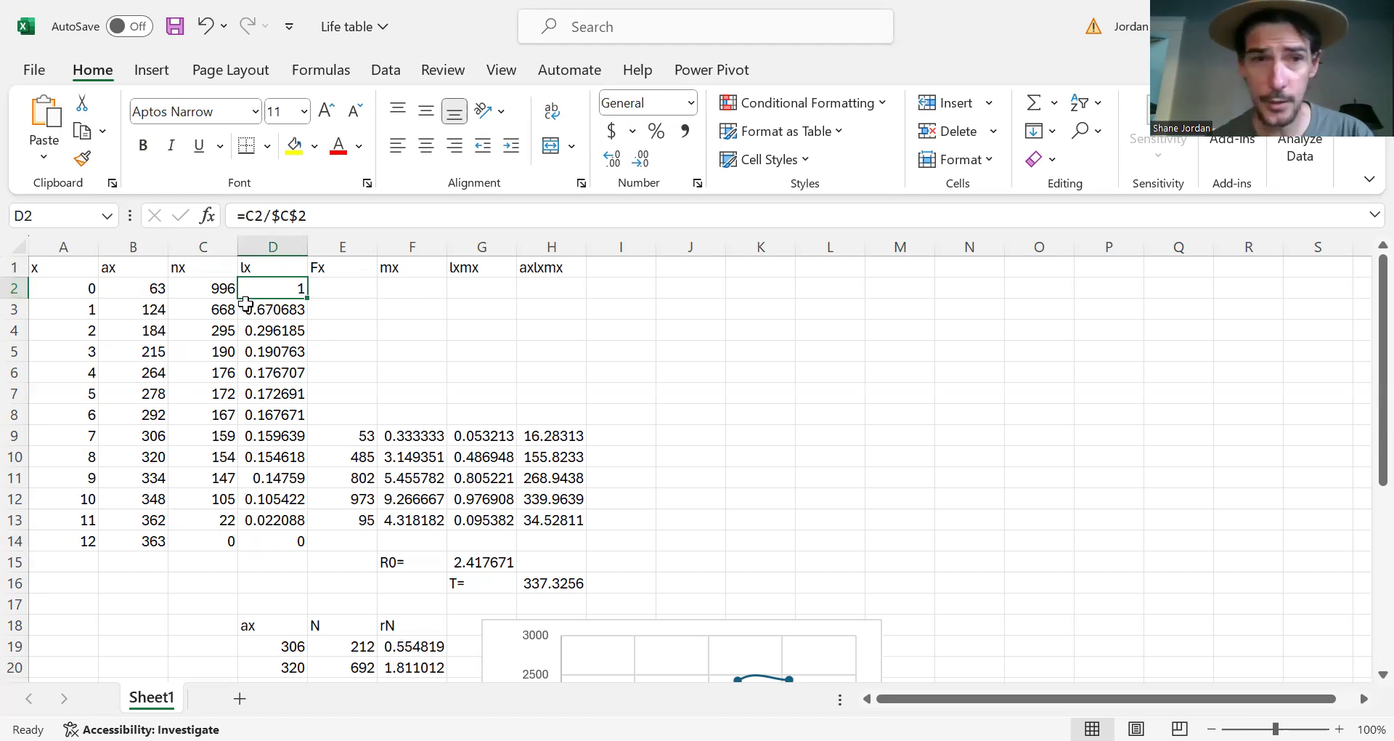
{"action": "left_click", "coordinate": [209, 287]}
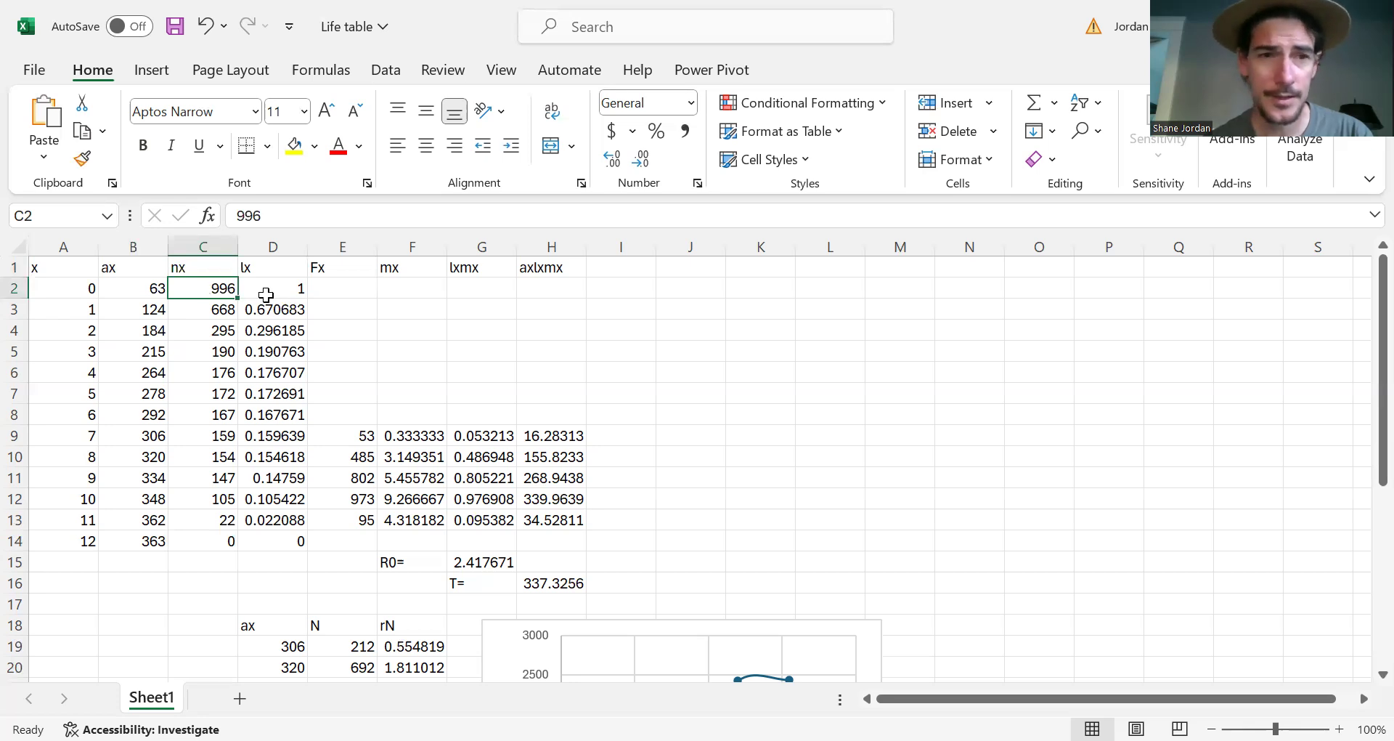
{"action": "left_click", "coordinate": [267, 294]}
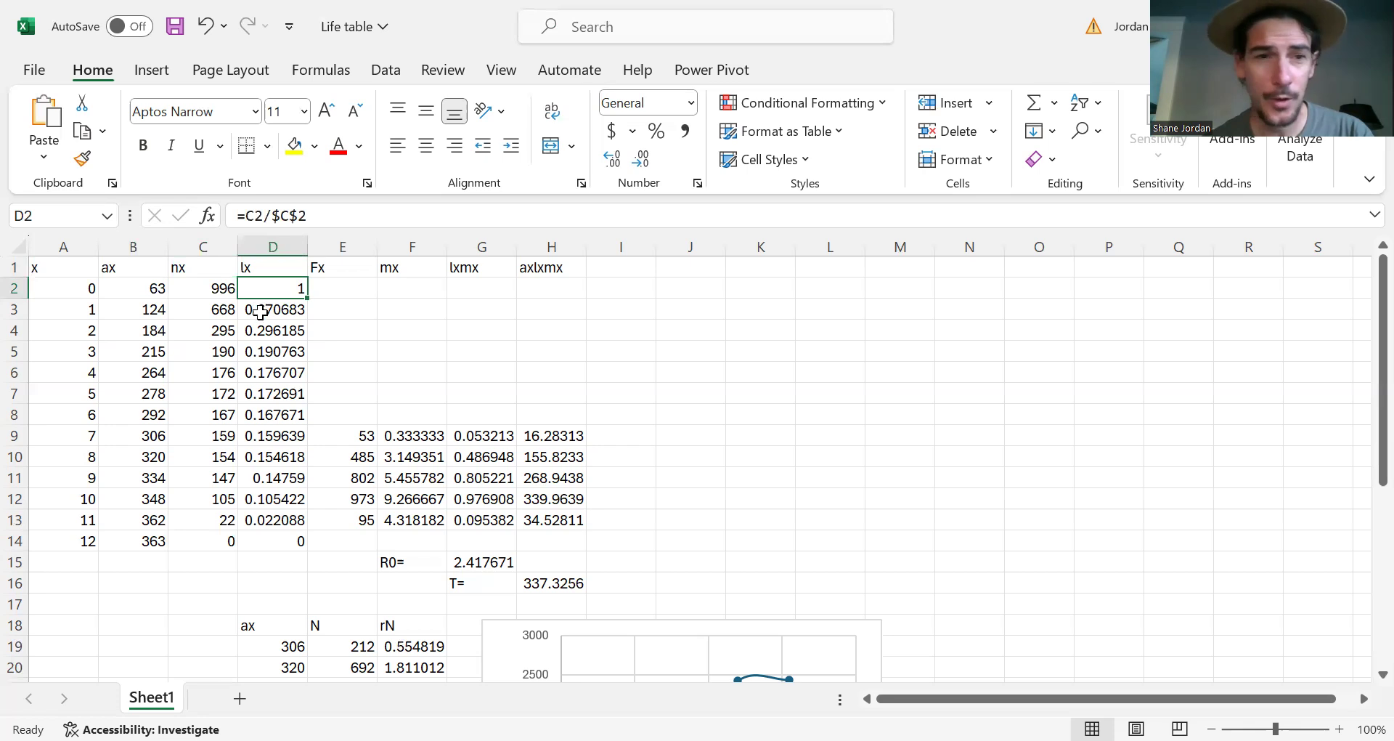
{"action": "left_click", "coordinate": [207, 307]}
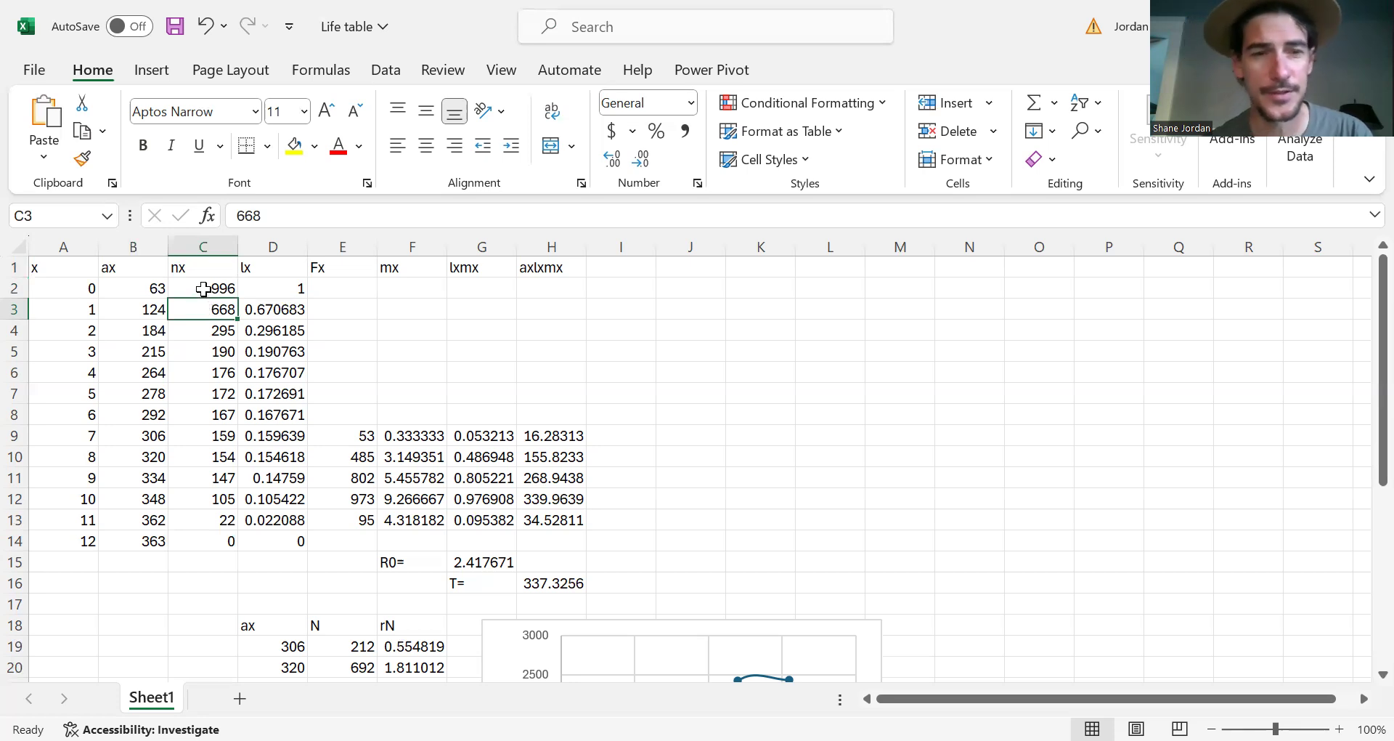
{"action": "left_click", "coordinate": [204, 288]}
{"action": "left_click", "coordinate": [202, 309]}
{"action": "left_click", "coordinate": [270, 310]}
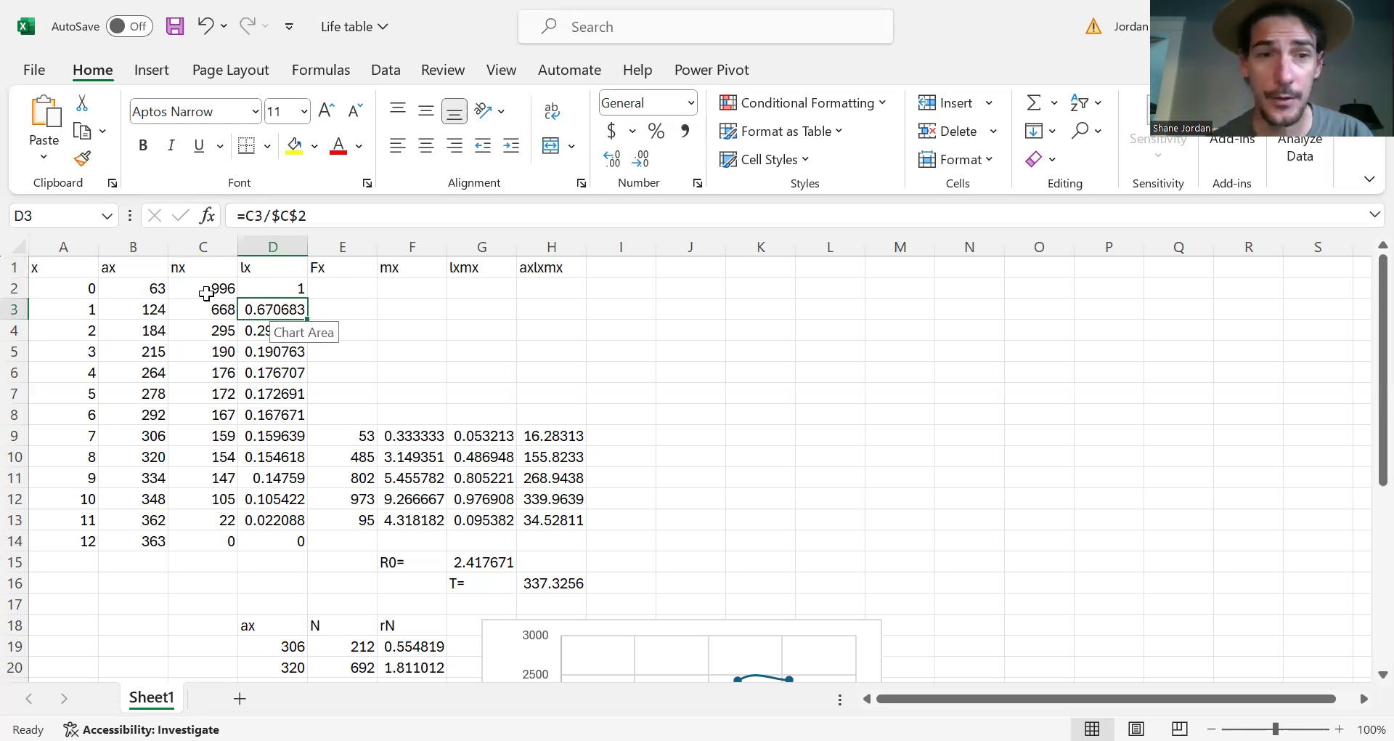
- Add an lx heading in J1 and enter the formula =C2/$C$2 in J2, with the divisor as an absolute reference
{"action": "left_click", "coordinate": [703, 264]}
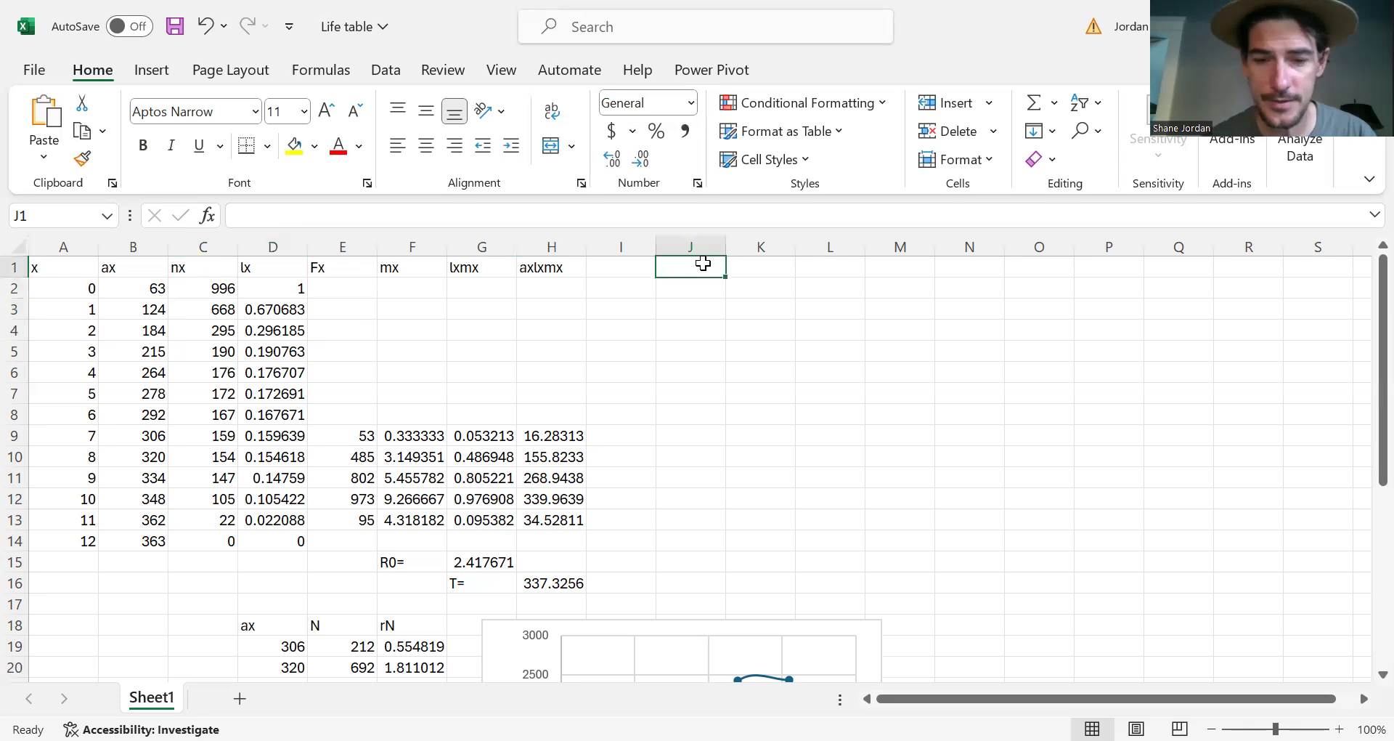
{"action": "type", "text": "lx"}
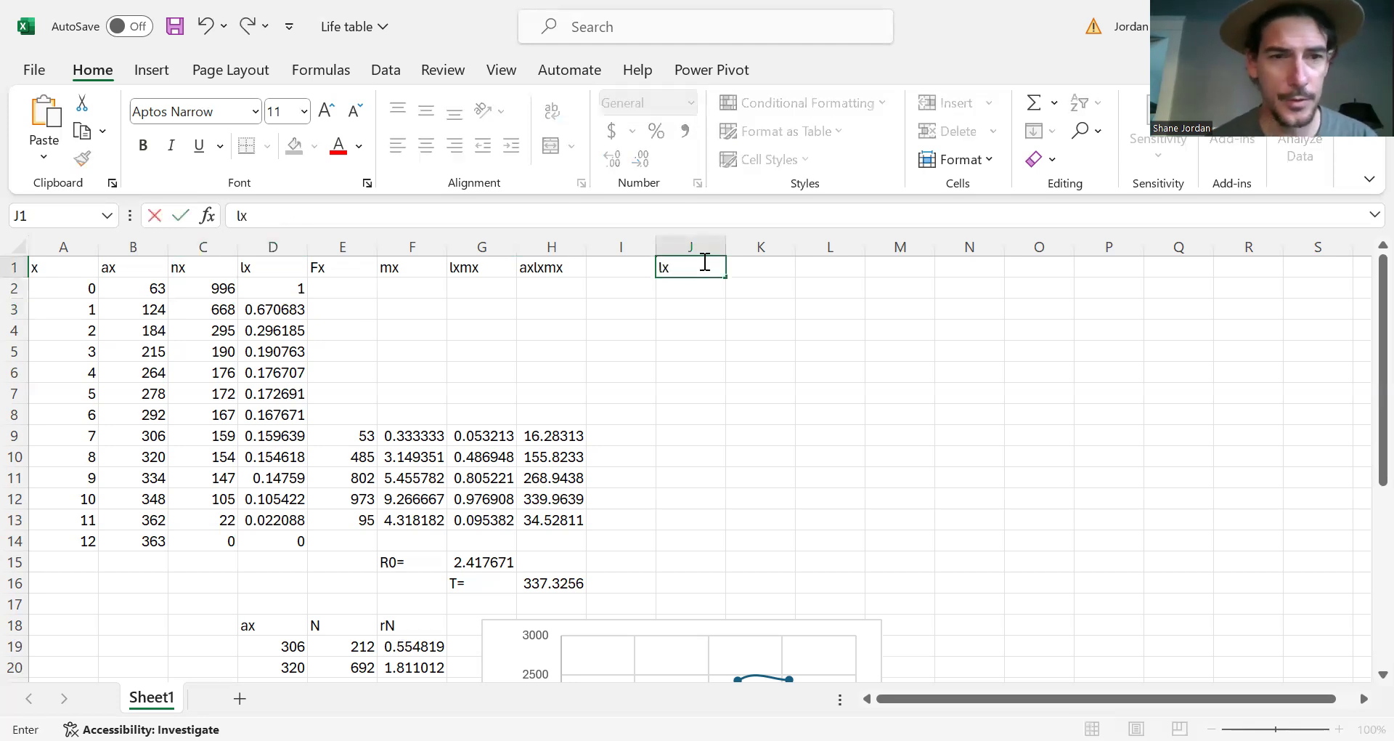
{"action": "left_click", "coordinate": [698, 287]}
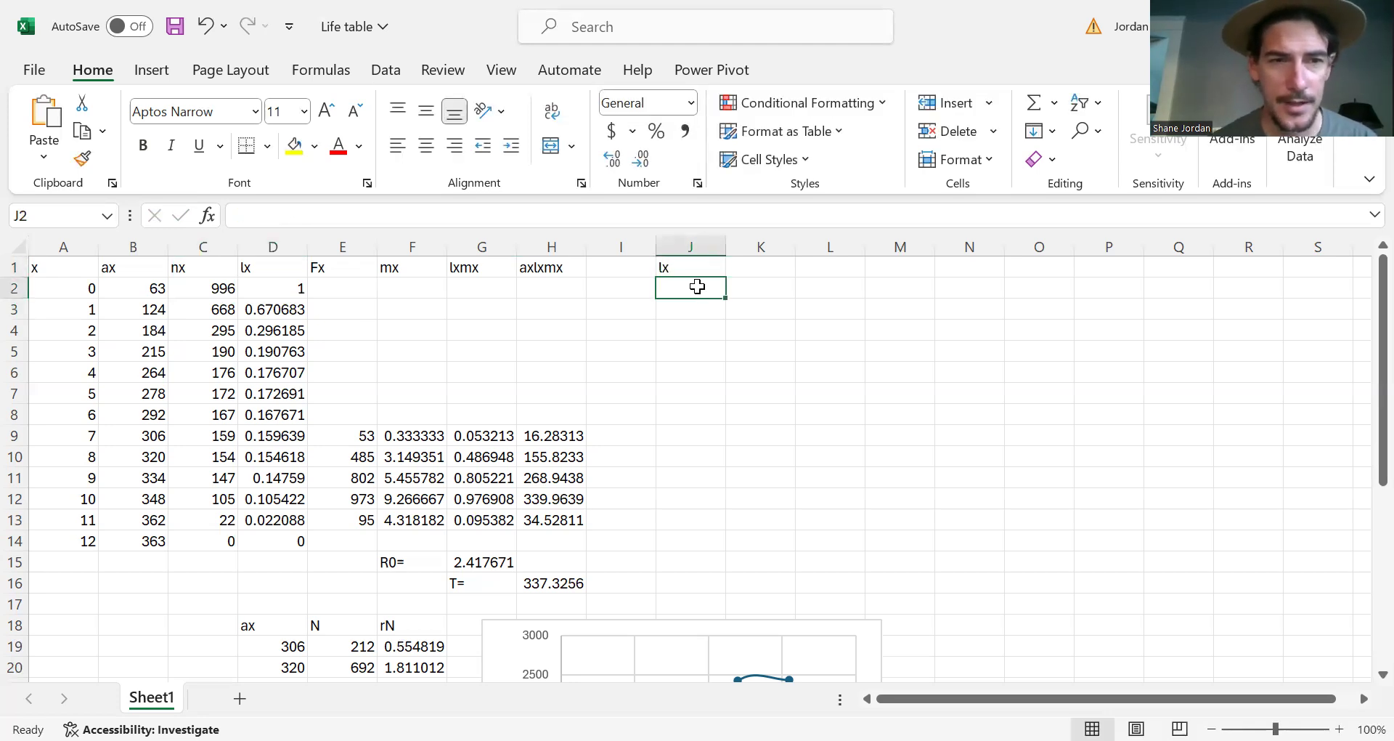
{"action": "type", "text": "="}
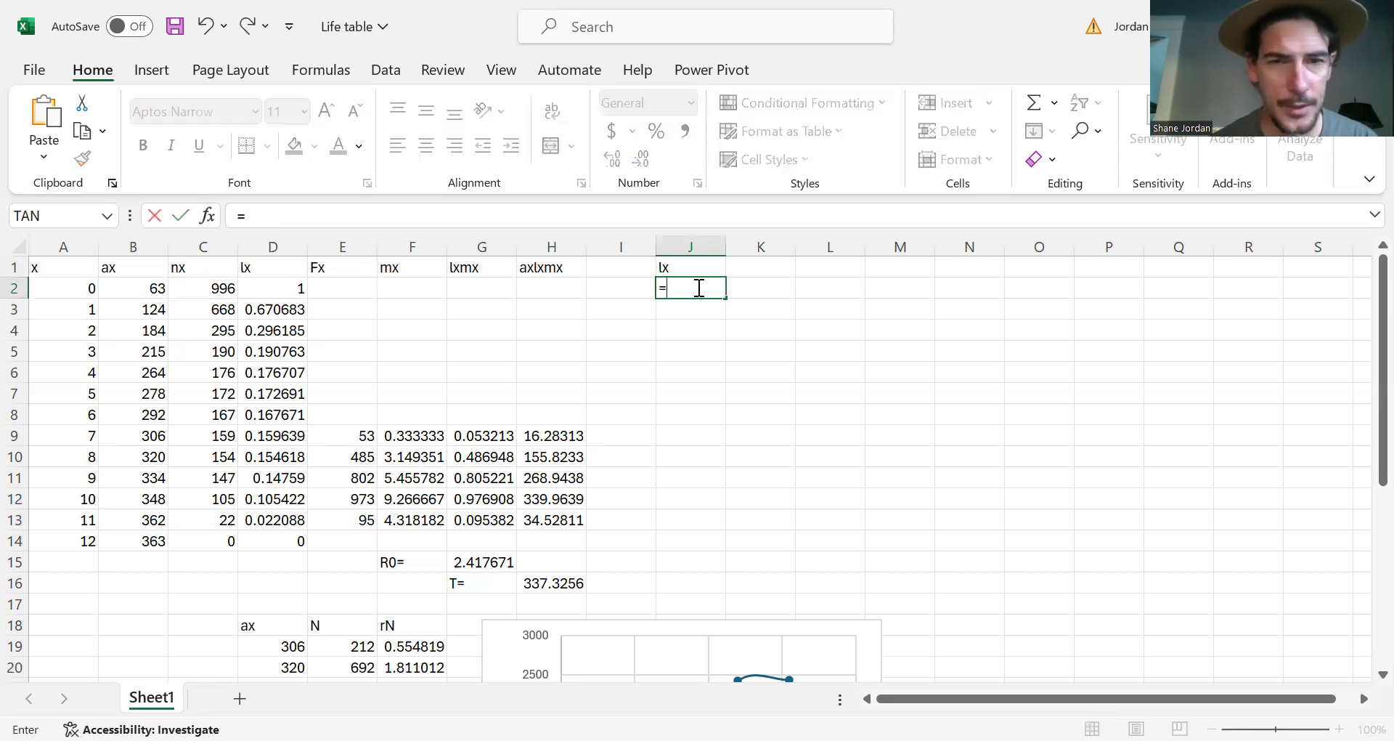
{"action": "left_click", "coordinate": [208, 289]}
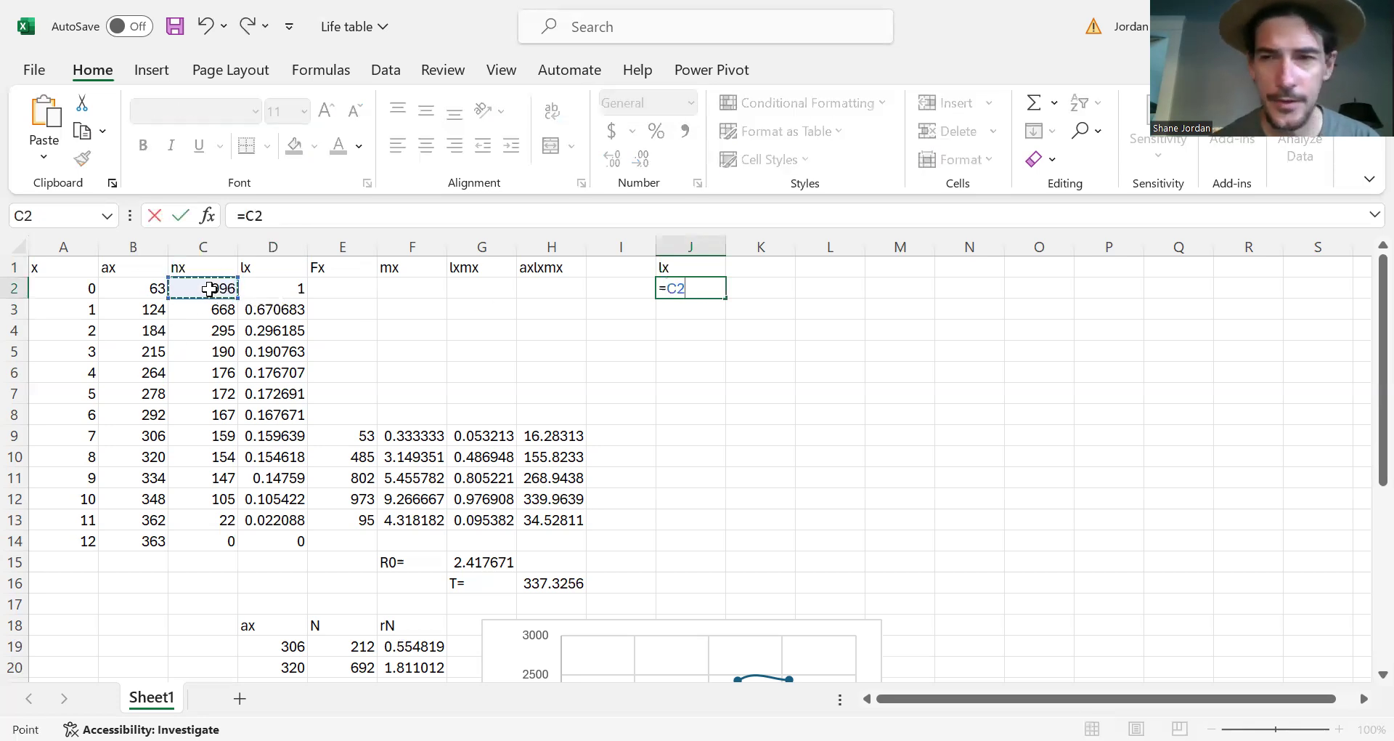
{"action": "left_click", "coordinate": [285, 218]}
{"action": "type", "text": "/"}
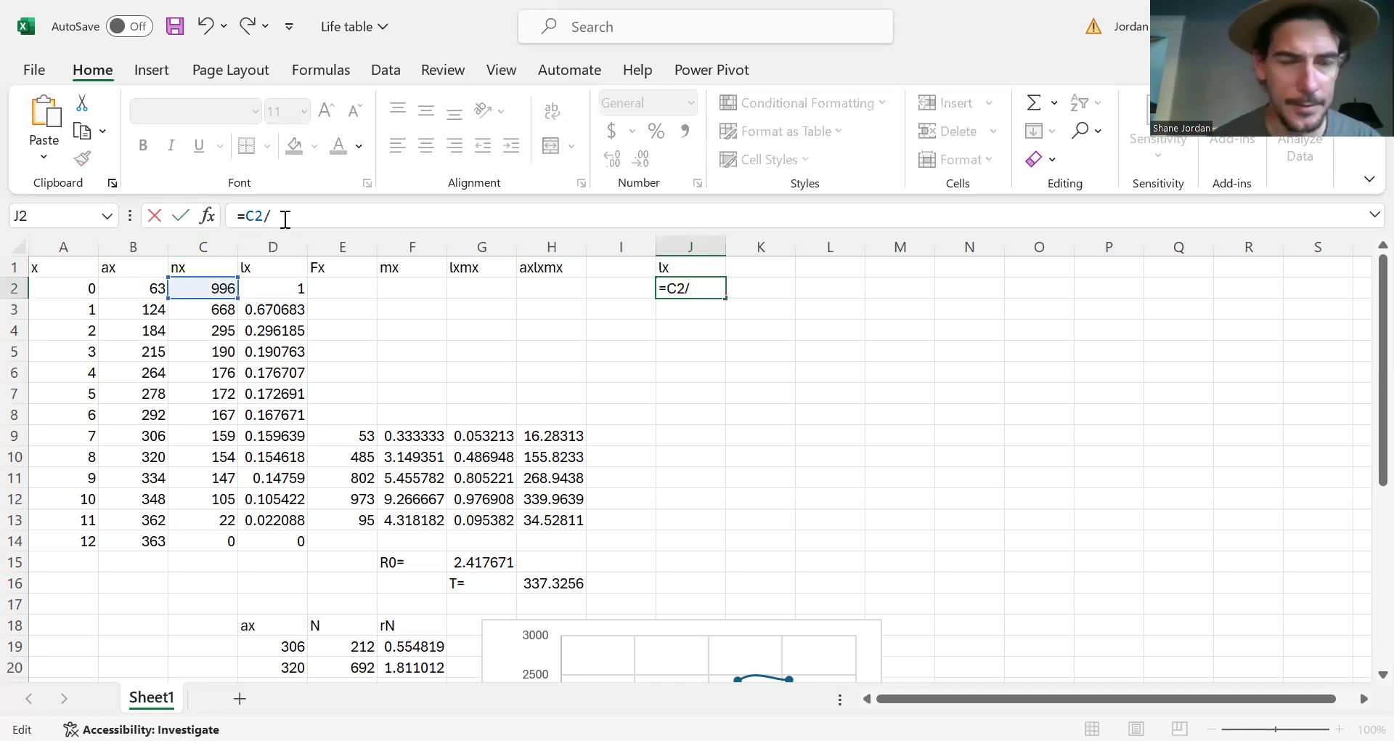
{"action": "left_click", "coordinate": [222, 287]}
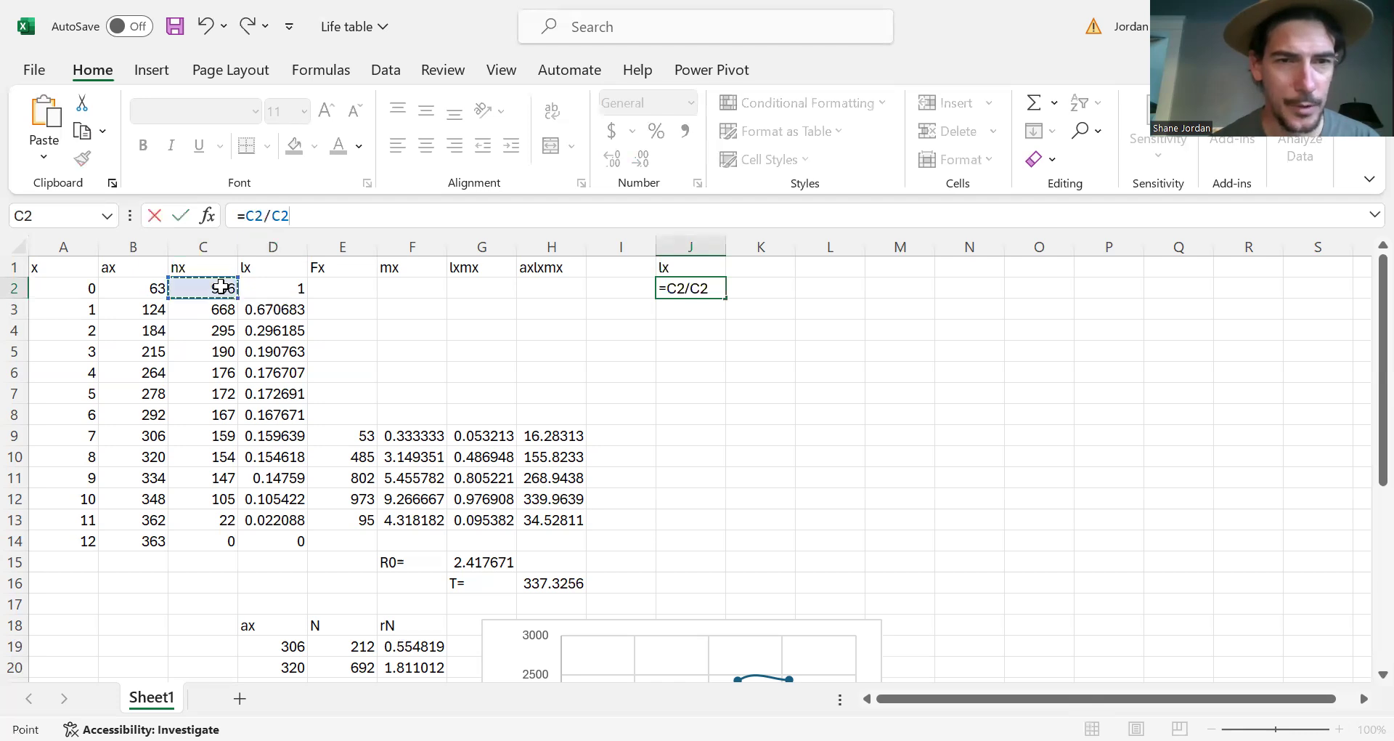
{"action": "left_click", "coordinate": [273, 216]}
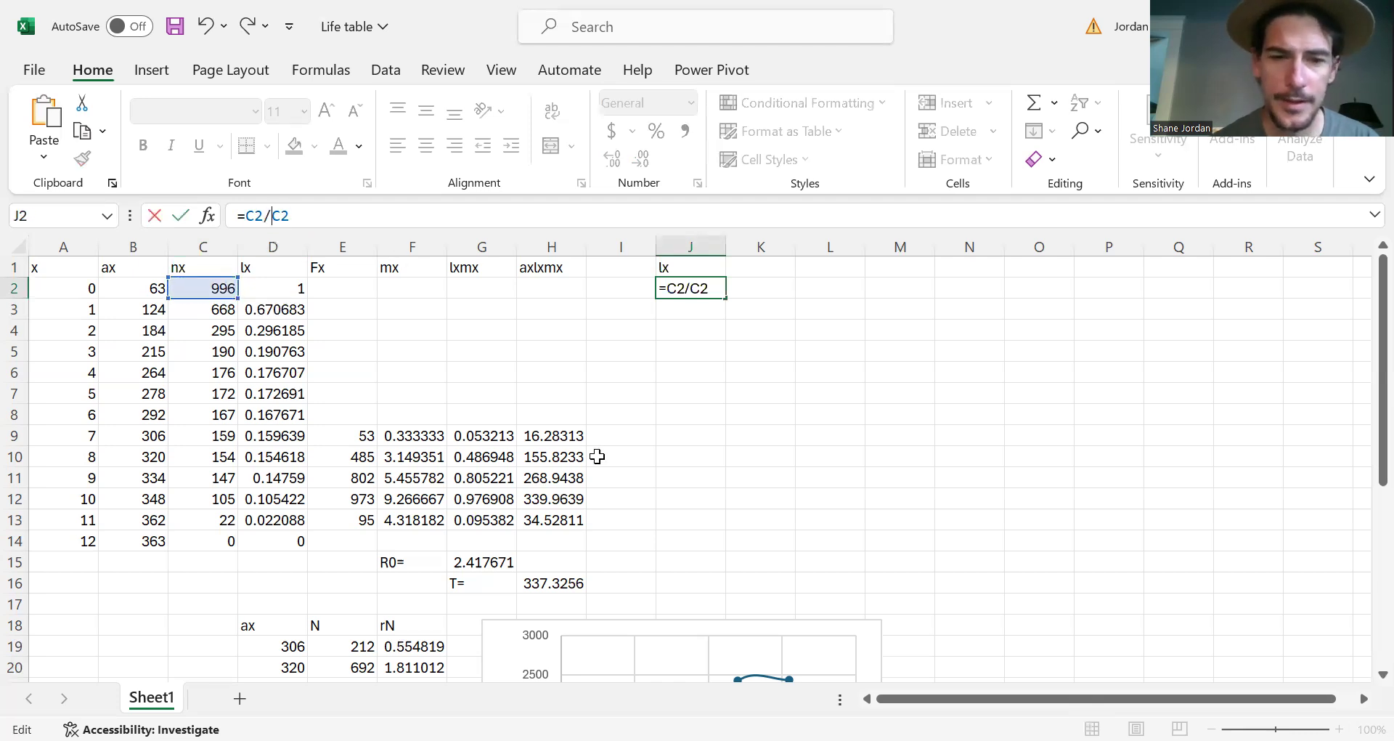
{"action": "type", "text": "$"}
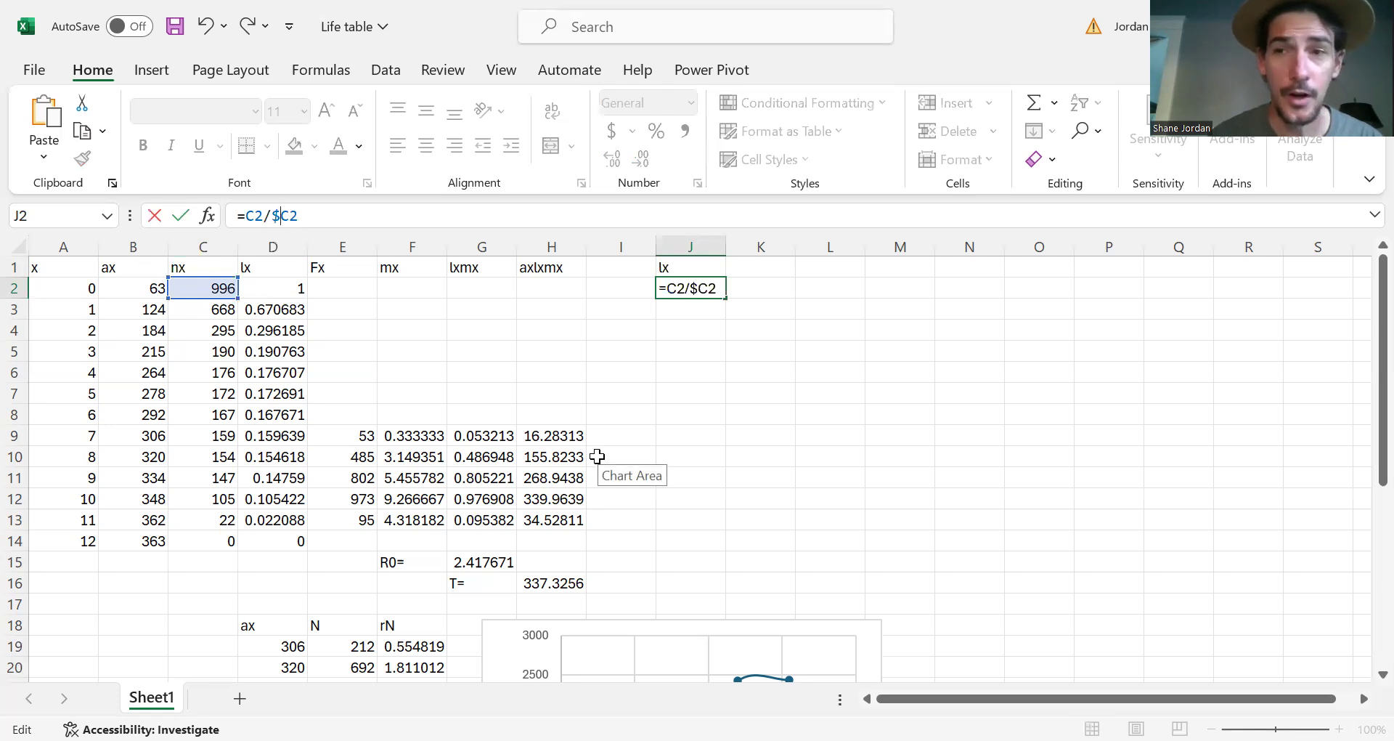
{"action": "type", "text": "$"}
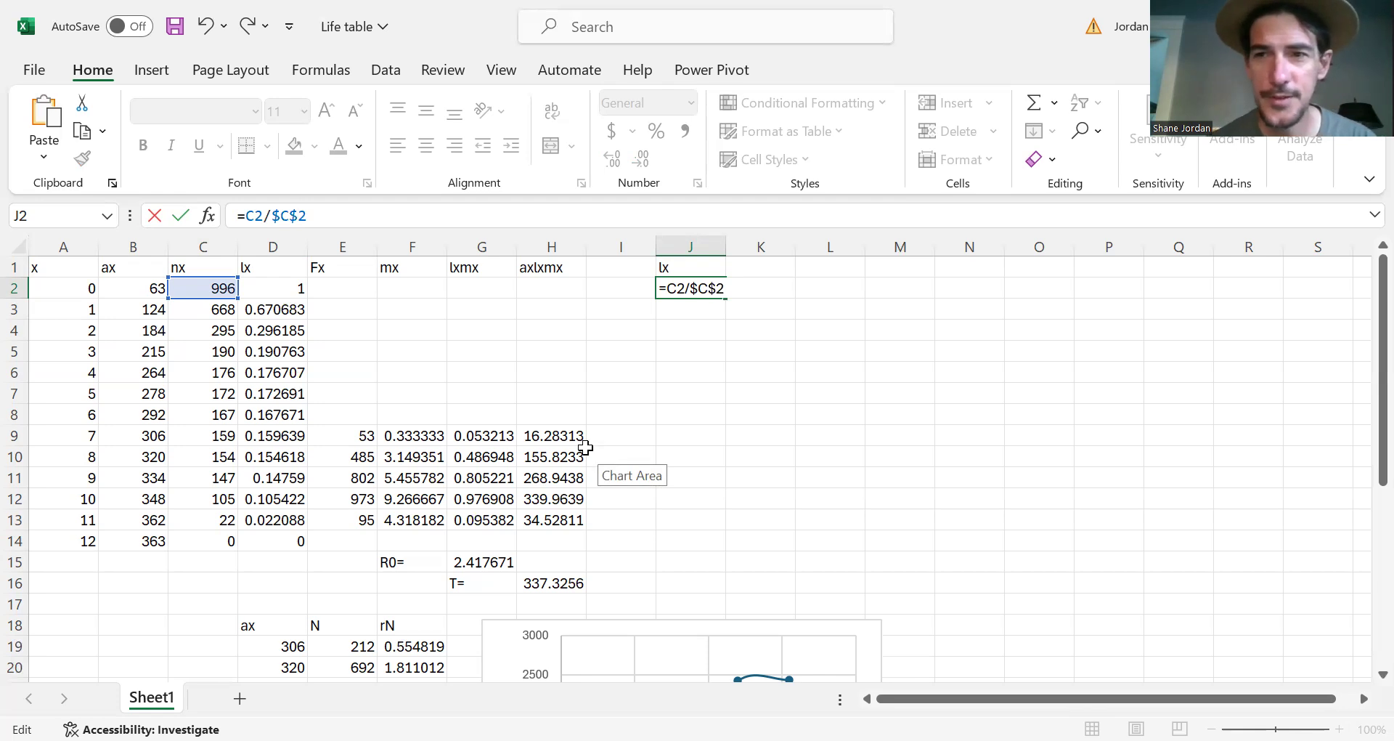
{"action": "left_click", "coordinate": [712, 311]}
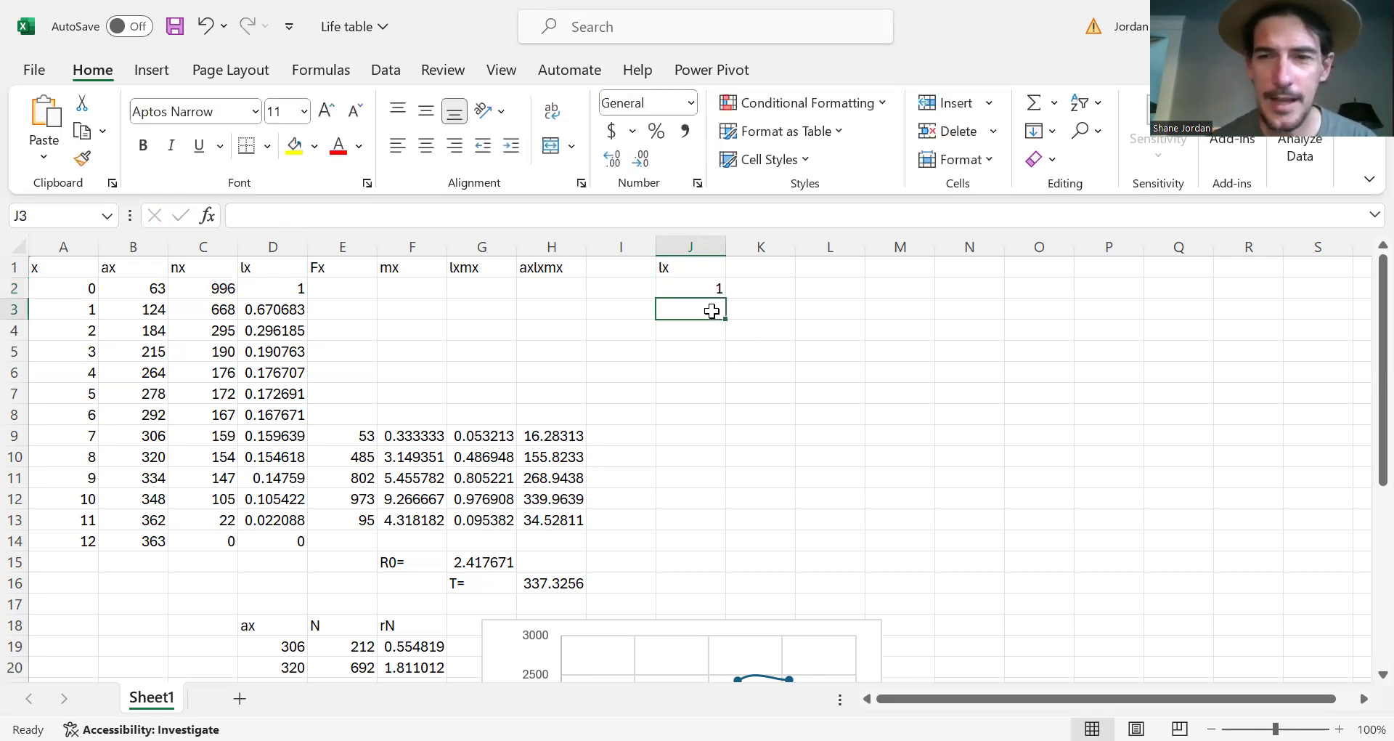
- Fill the lx formula from J2 down through J14
{"action": "left_click", "coordinate": [697, 285]}
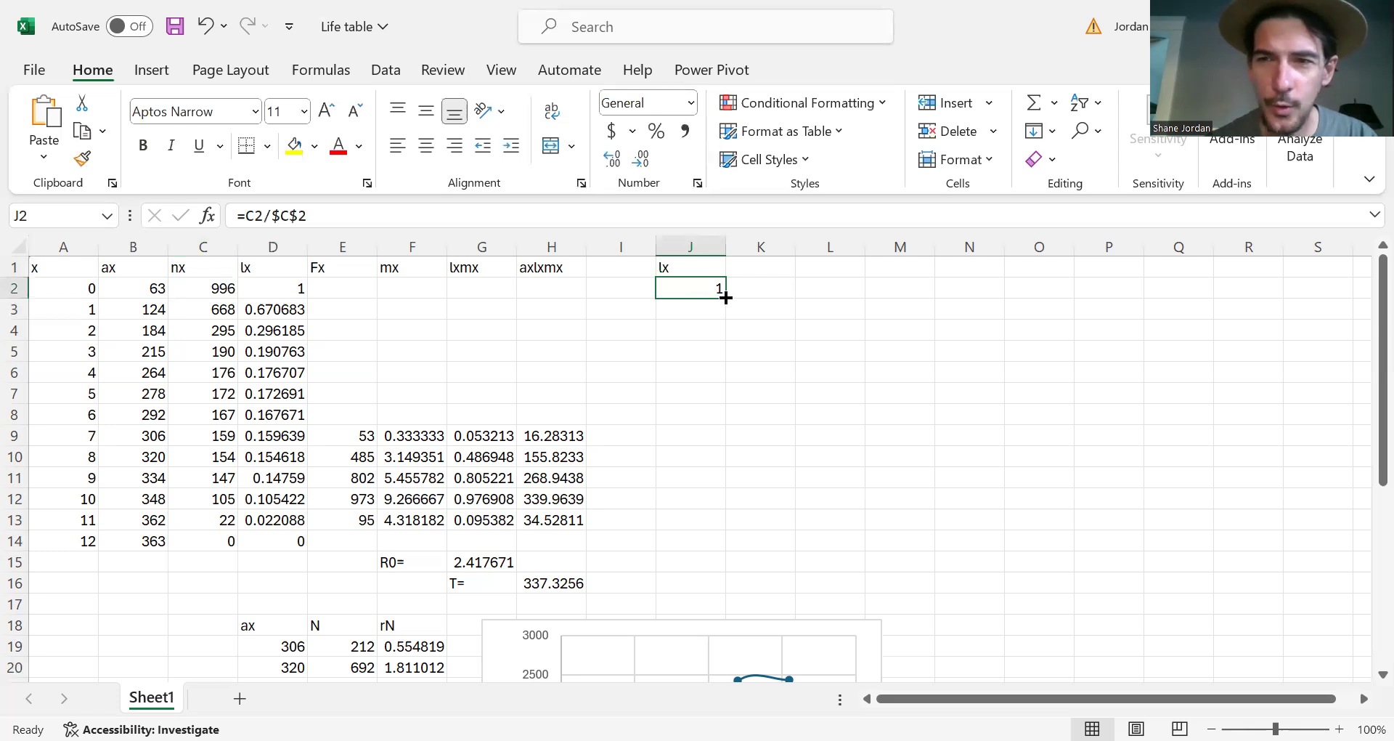
{"action": "left_click_drag", "start_coordinate": [725, 297], "coordinate": [730, 526]}
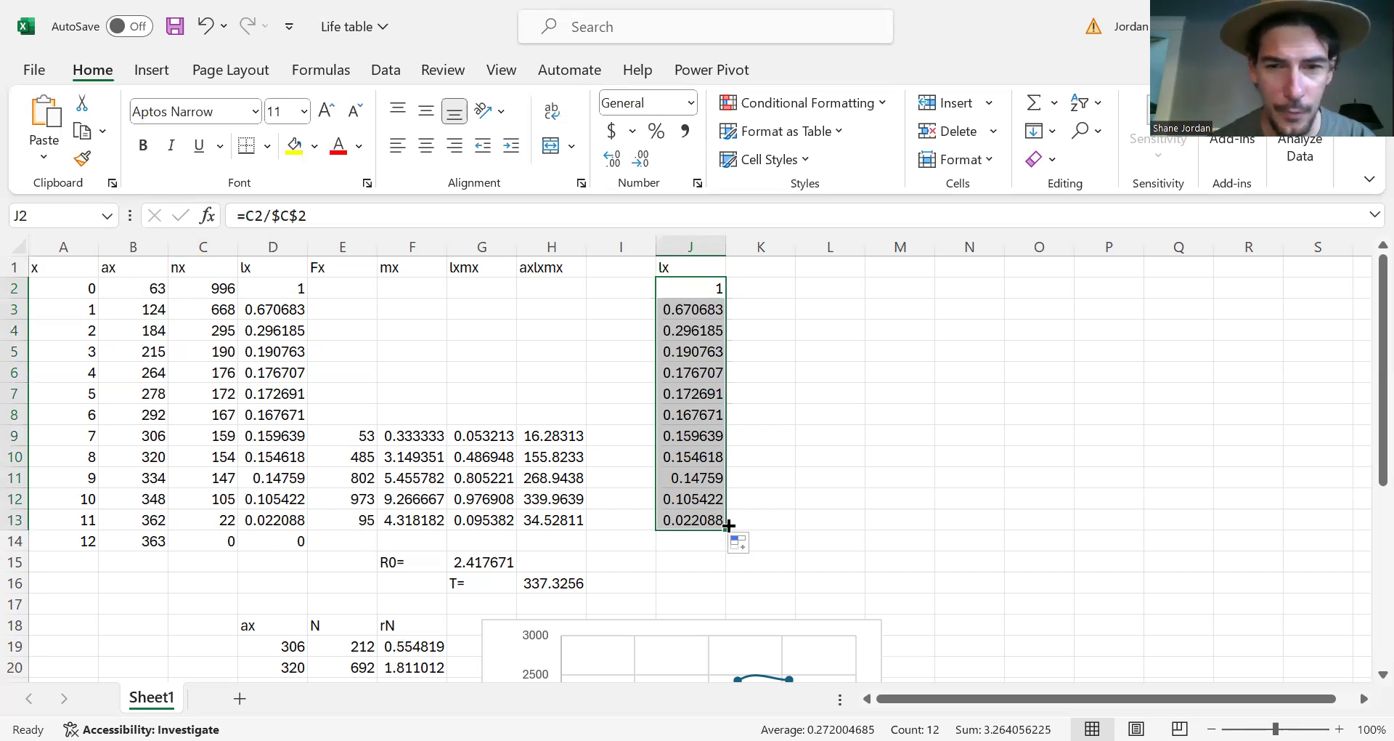
{"action": "left_click_drag", "start_coordinate": [727, 530], "coordinate": [723, 545]}
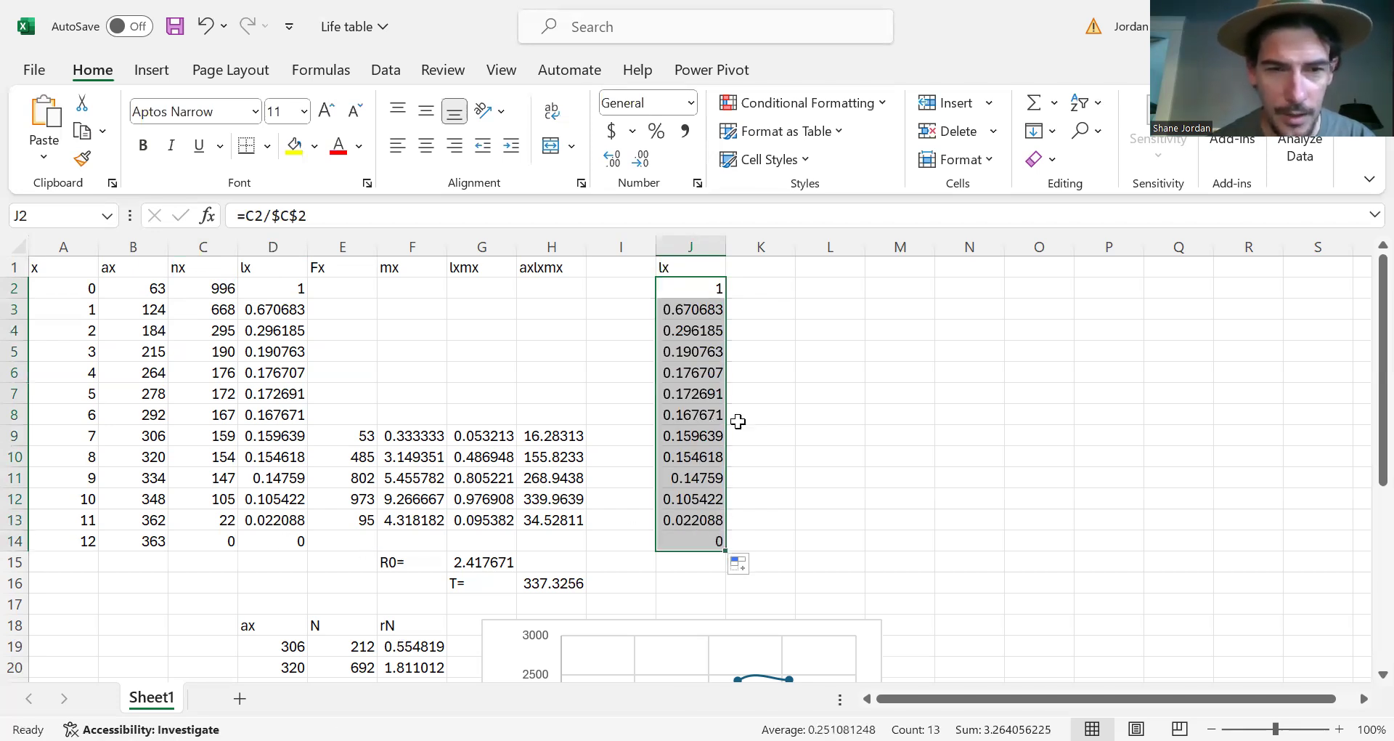
{"action": "left_click", "coordinate": [765, 535]}
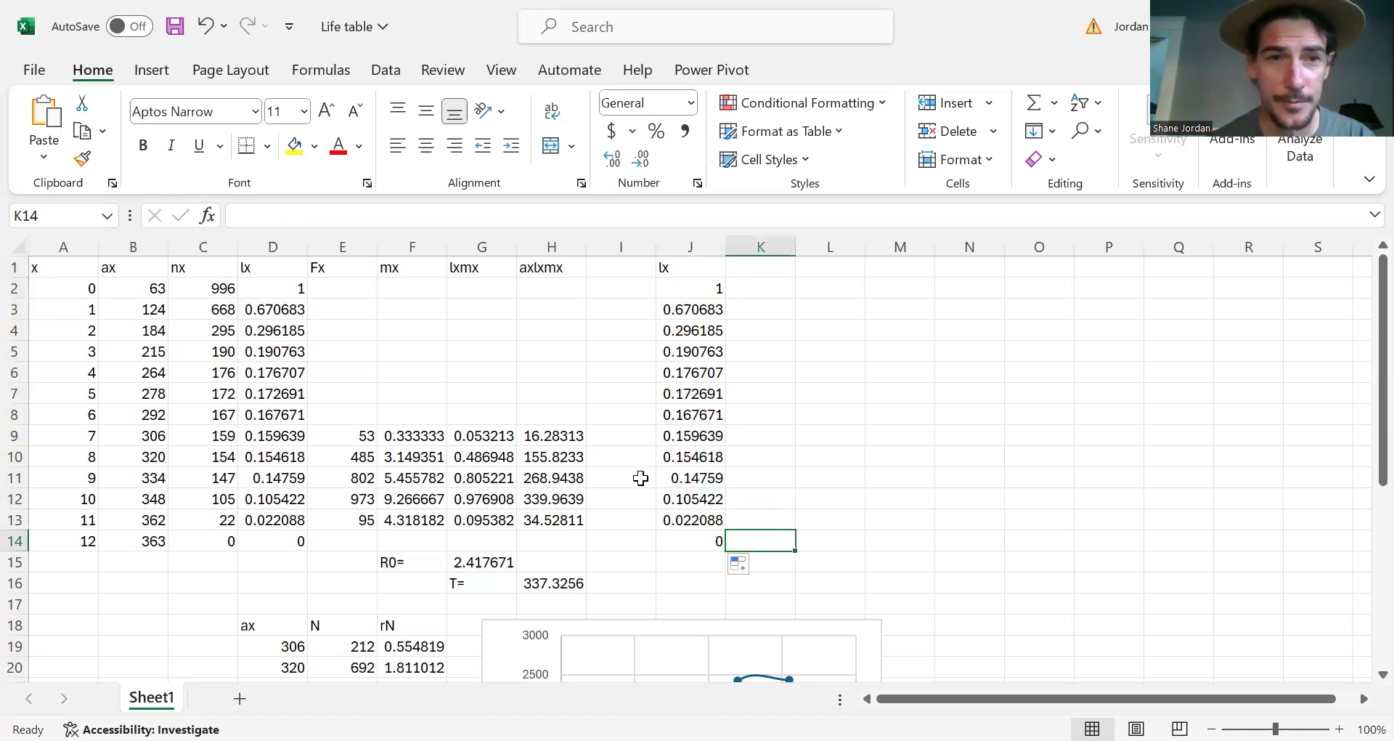
{"action": "left_click", "coordinate": [686, 288]}
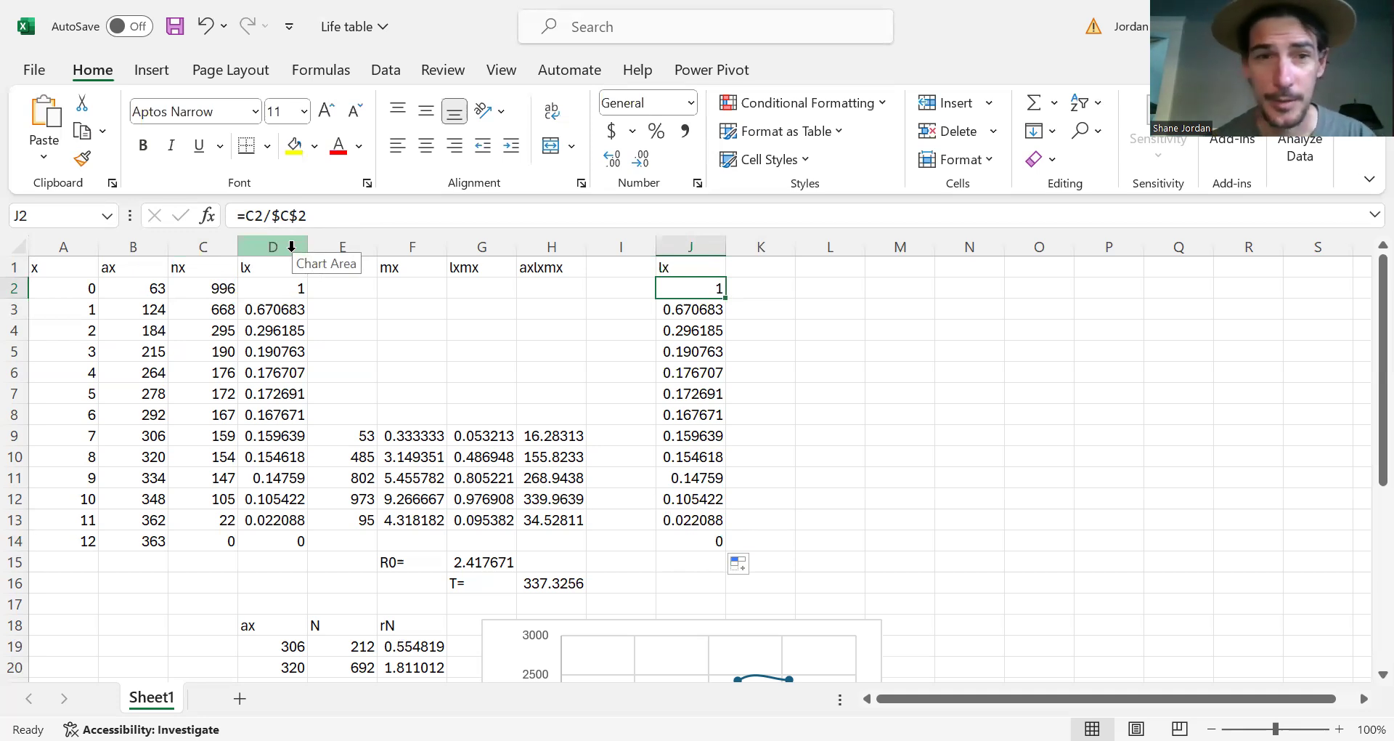
- Examine the Fx values in E9 through E13 and the mx formula in F9
{"action": "left_click", "coordinate": [369, 393]}
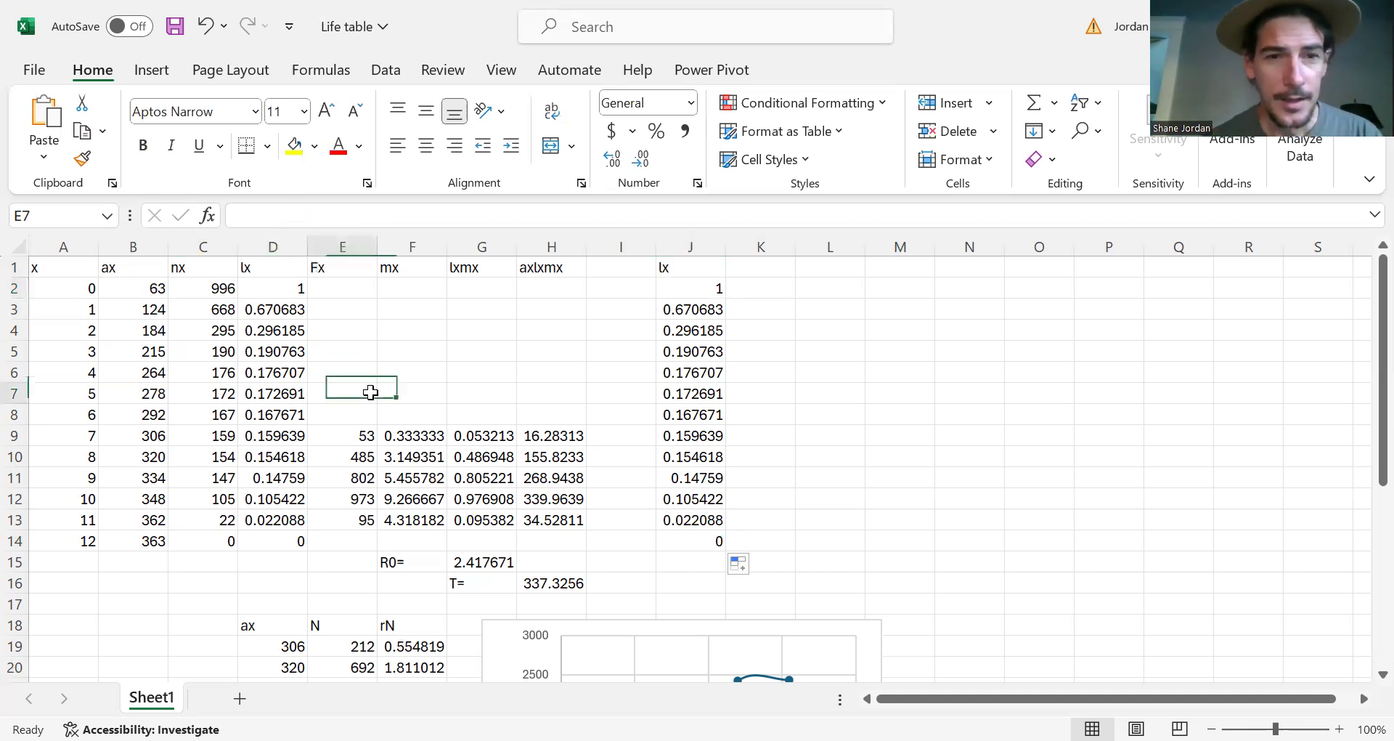
{"action": "left_click", "coordinate": [356, 434]}
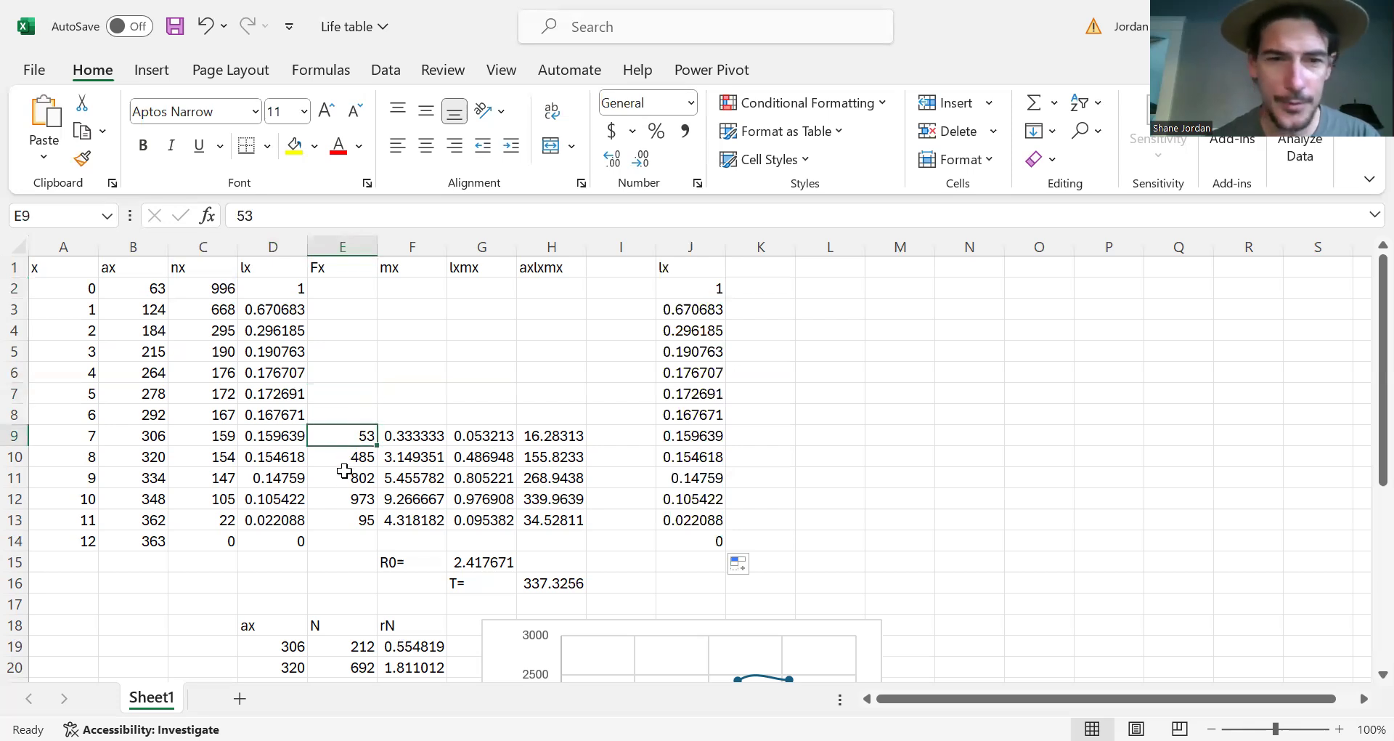
{"action": "left_click", "coordinate": [349, 456]}
{"action": "left_click", "coordinate": [349, 478]}
{"action": "left_click", "coordinate": [347, 499]}
{"action": "left_click", "coordinate": [350, 520]}
{"action": "left_click", "coordinate": [350, 436]}
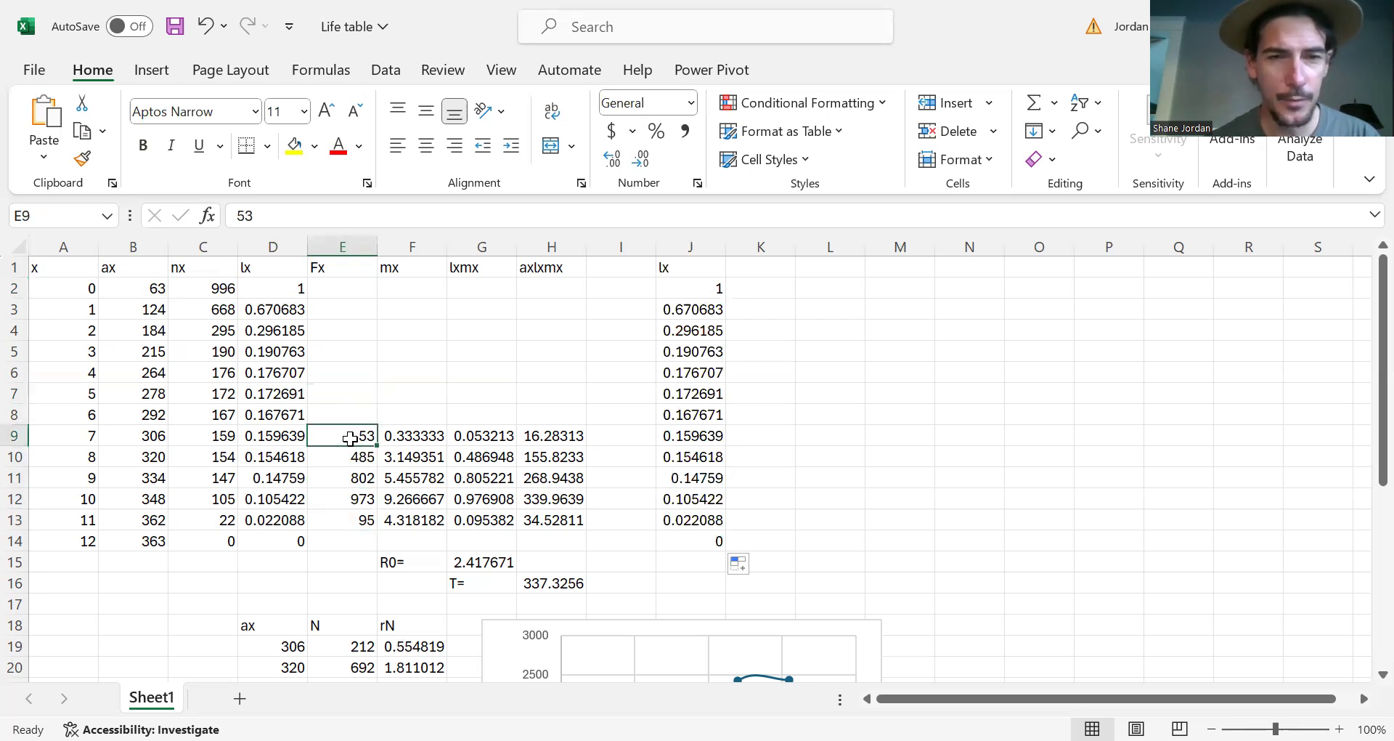
{"action": "left_click", "coordinate": [414, 433]}
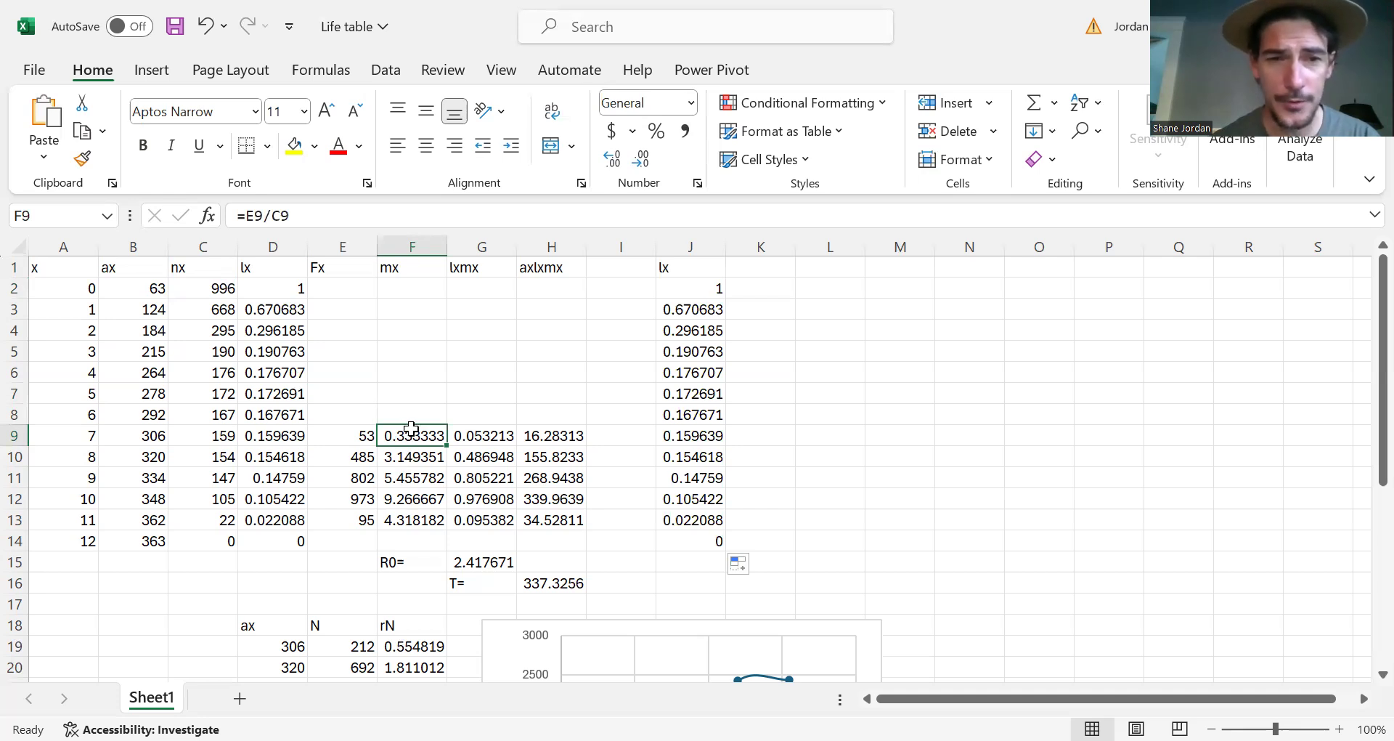
- Add an mx heading in K1 and enter the formula =E9/C9 in K9
{"action": "left_click", "coordinate": [774, 266]}
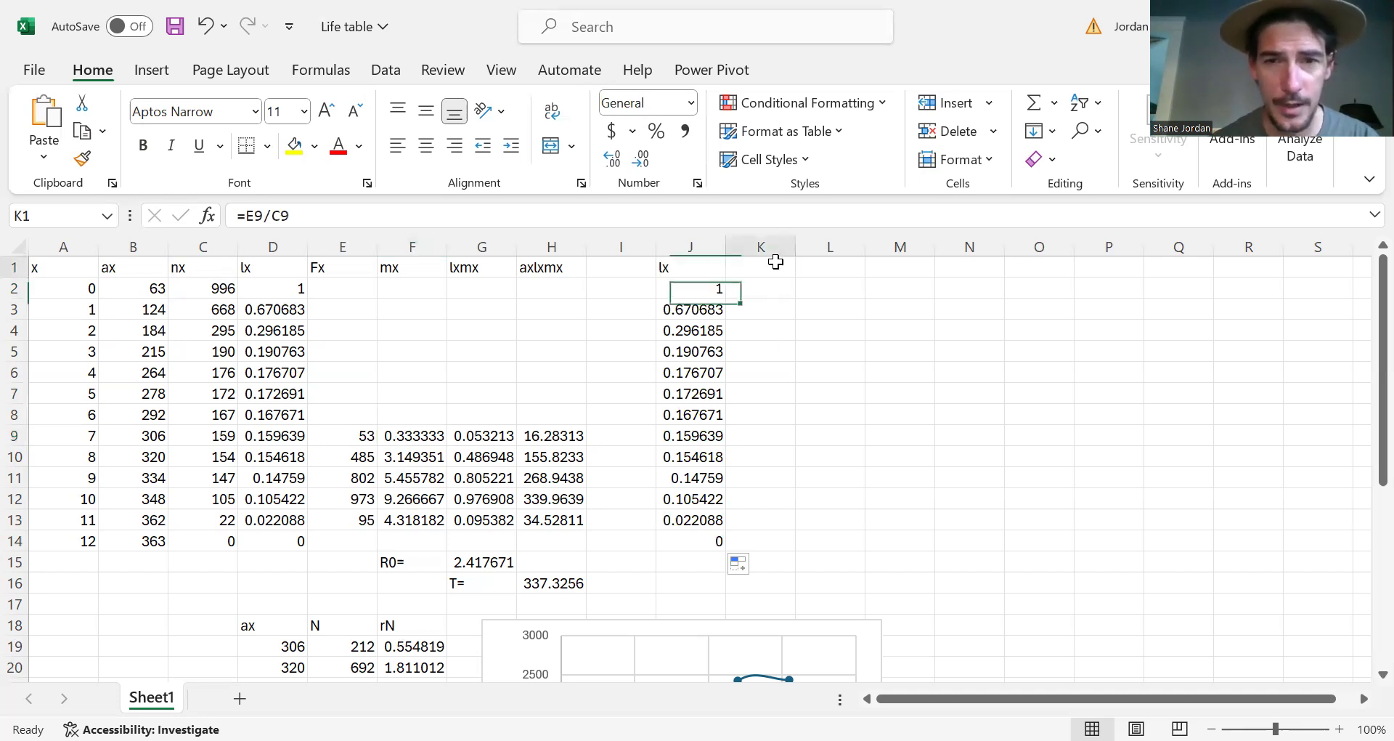
{"action": "type", "text": "mx"}
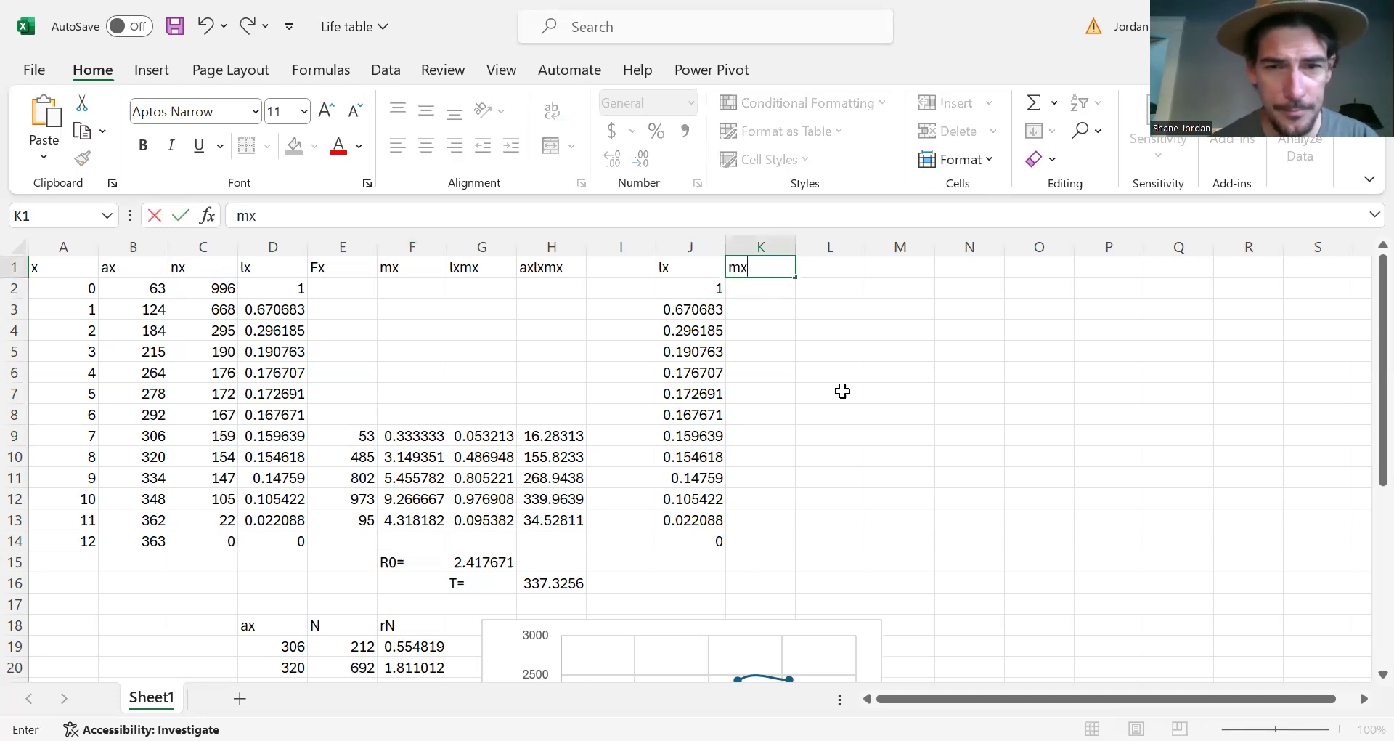
{"action": "left_click", "coordinate": [764, 434]}
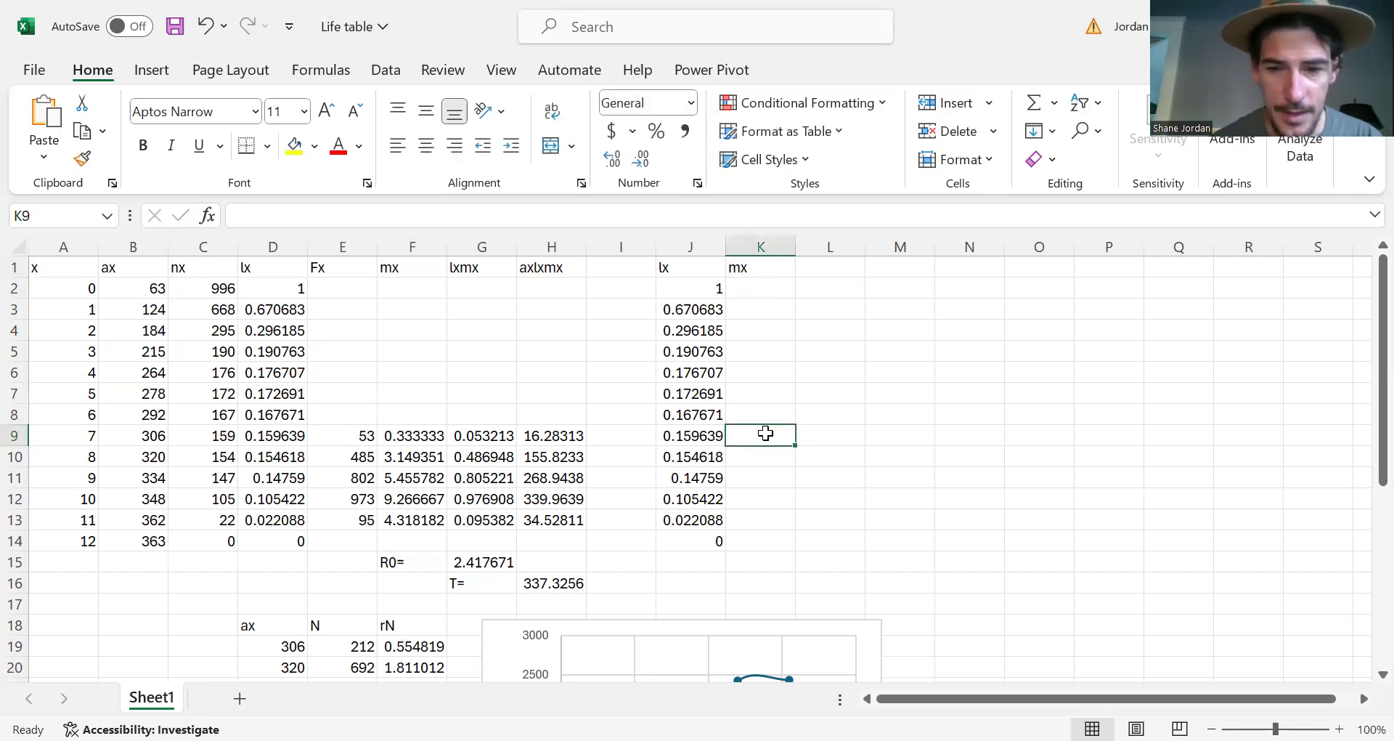
{"action": "type", "text": "="}
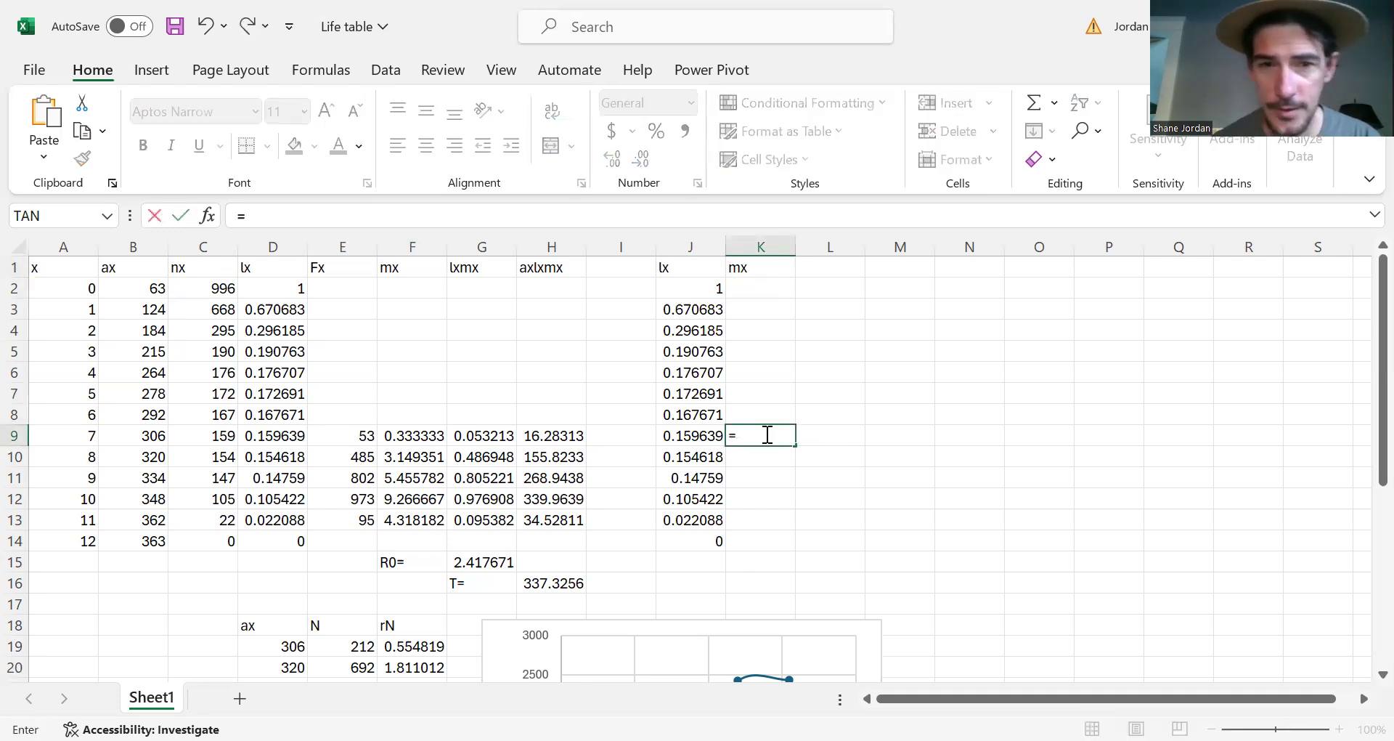
{"action": "left_click", "coordinate": [353, 434]}
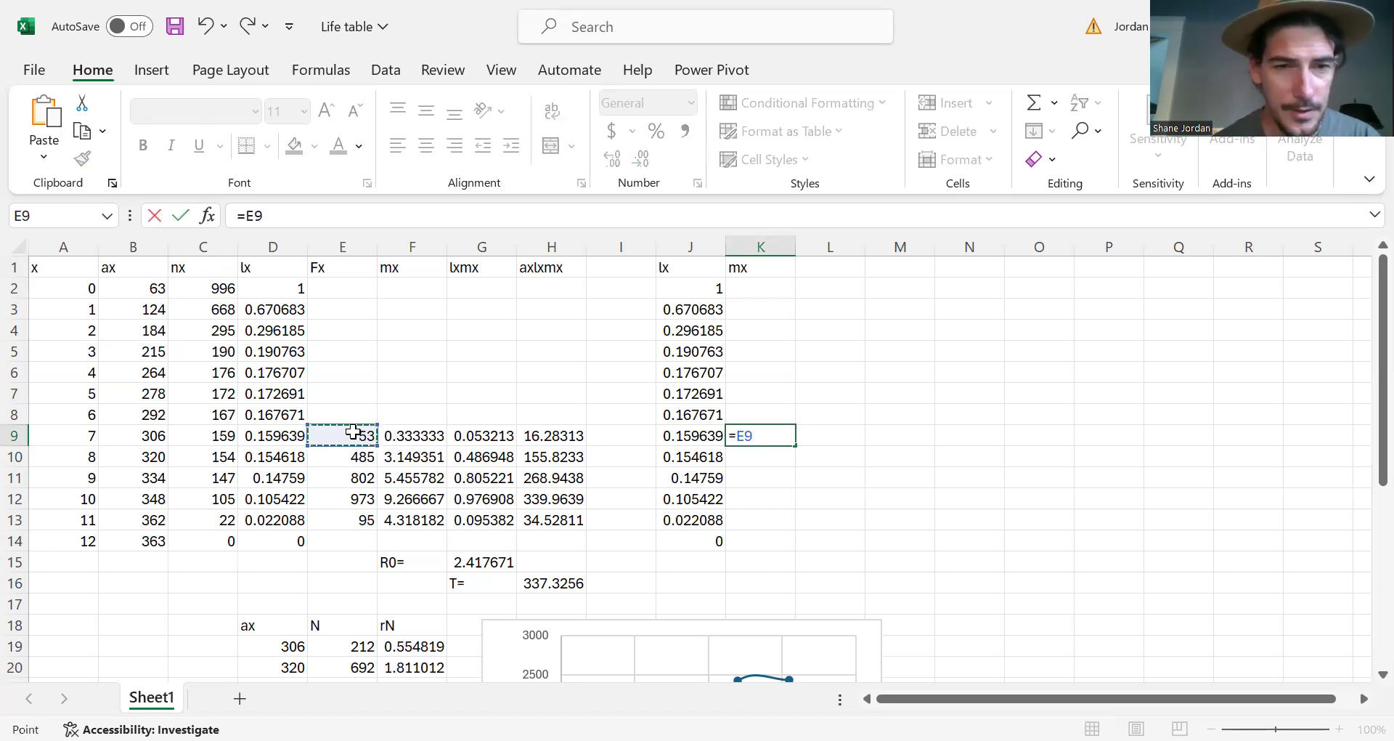
{"action": "type", "text": "/"}
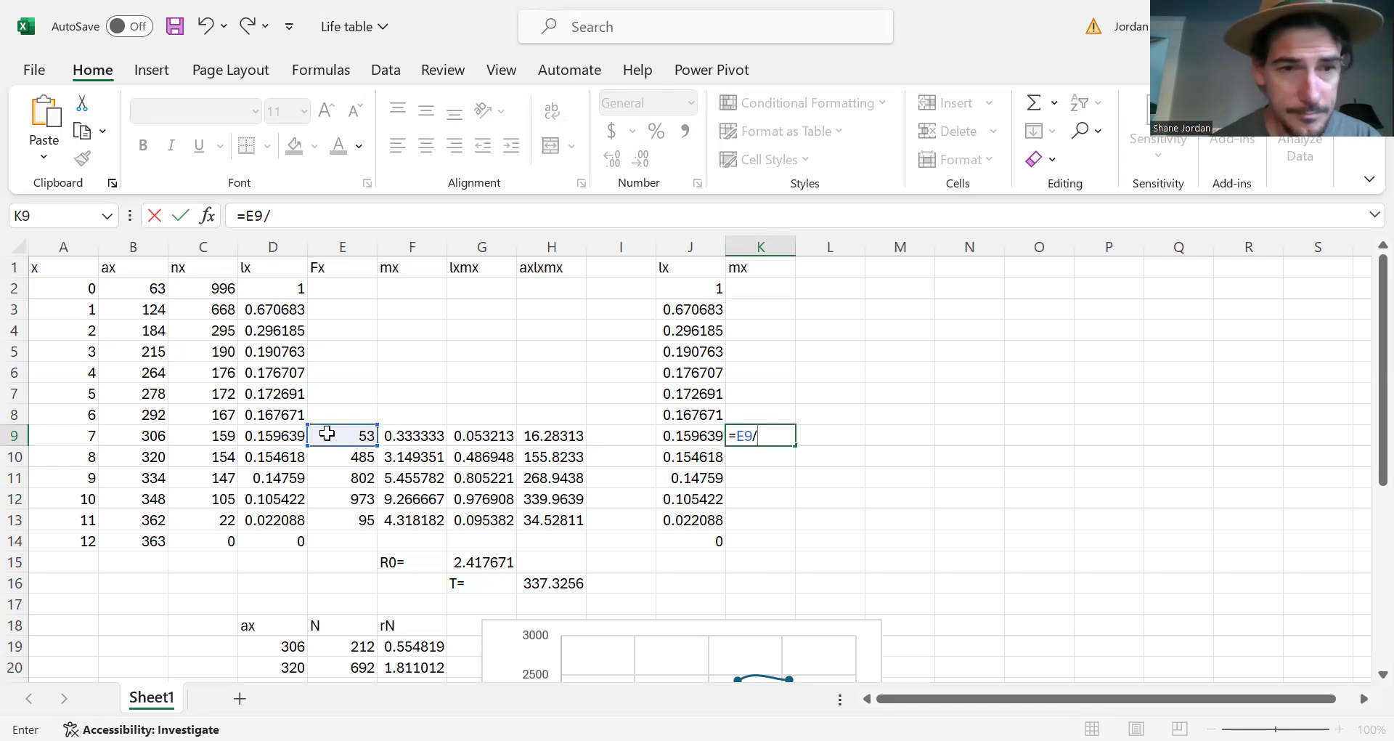
{"action": "left_click", "coordinate": [220, 436]}
{"action": "key", "text": "Return"}
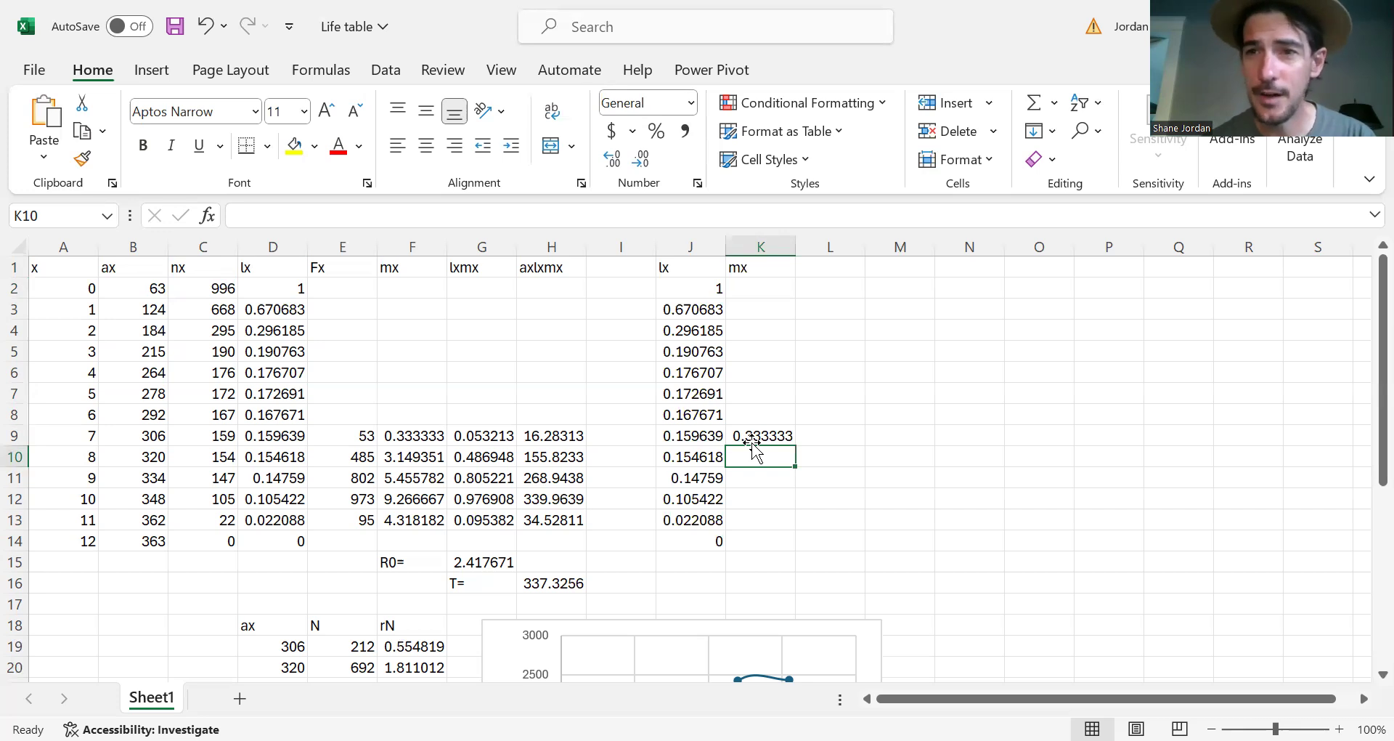
- Fill the mx formula from K9 down through K14 and select the last filled cell
{"action": "left_click", "coordinate": [790, 435]}
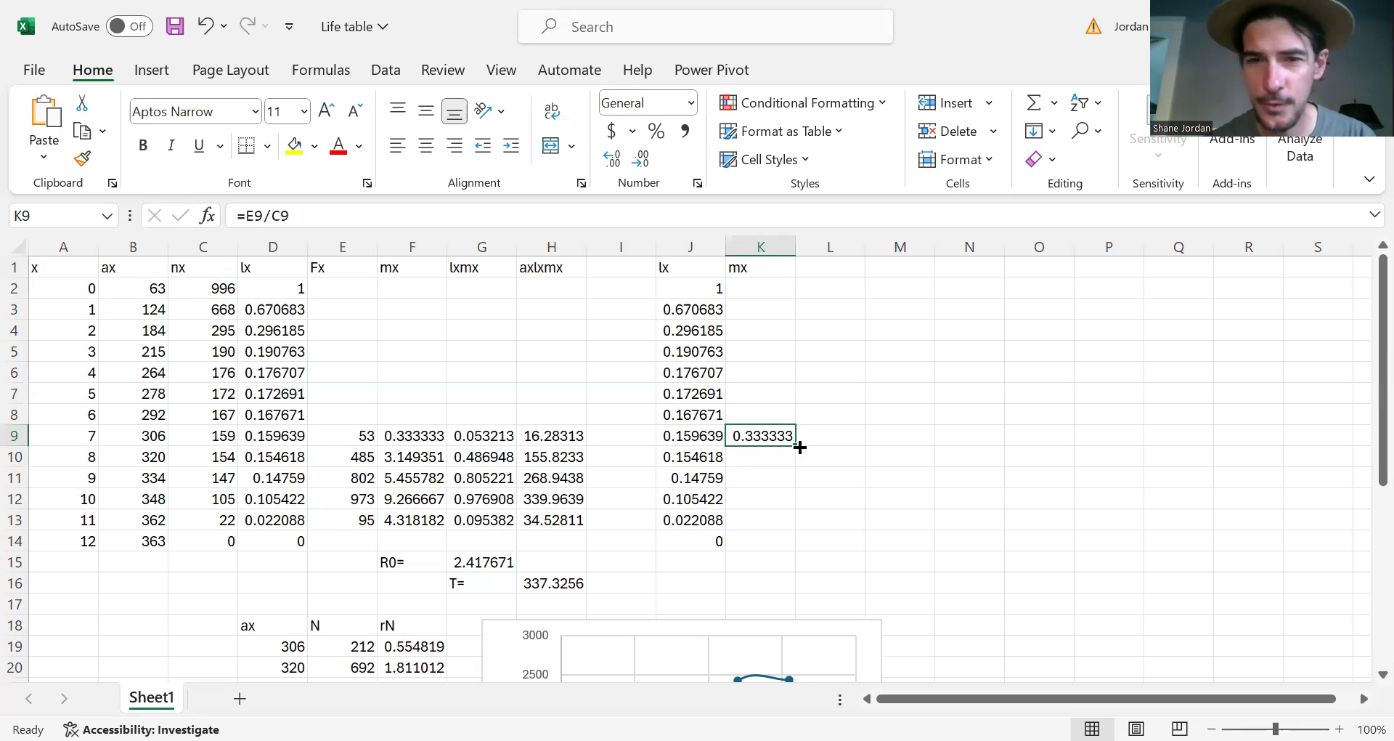
{"action": "left_click_drag", "start_coordinate": [794, 448], "coordinate": [772, 545]}
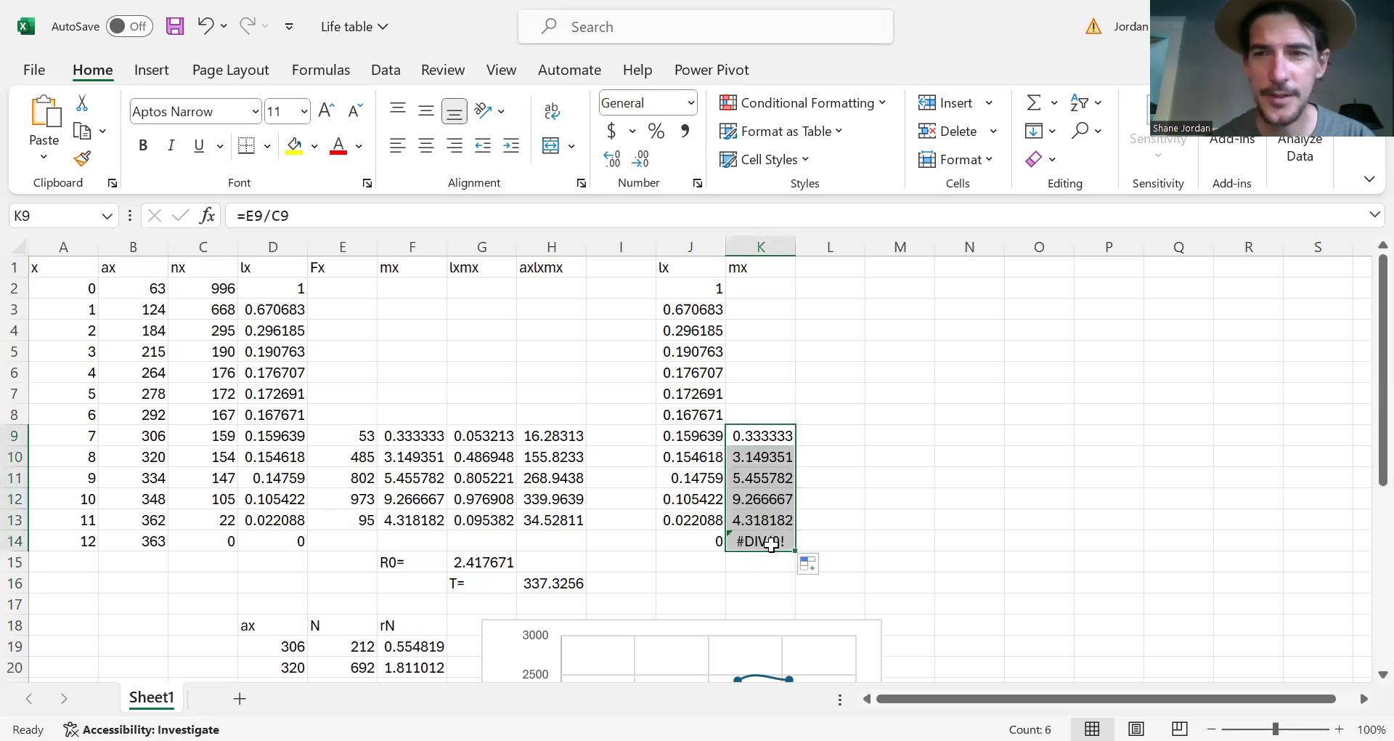
{"action": "left_click", "coordinate": [771, 544]}
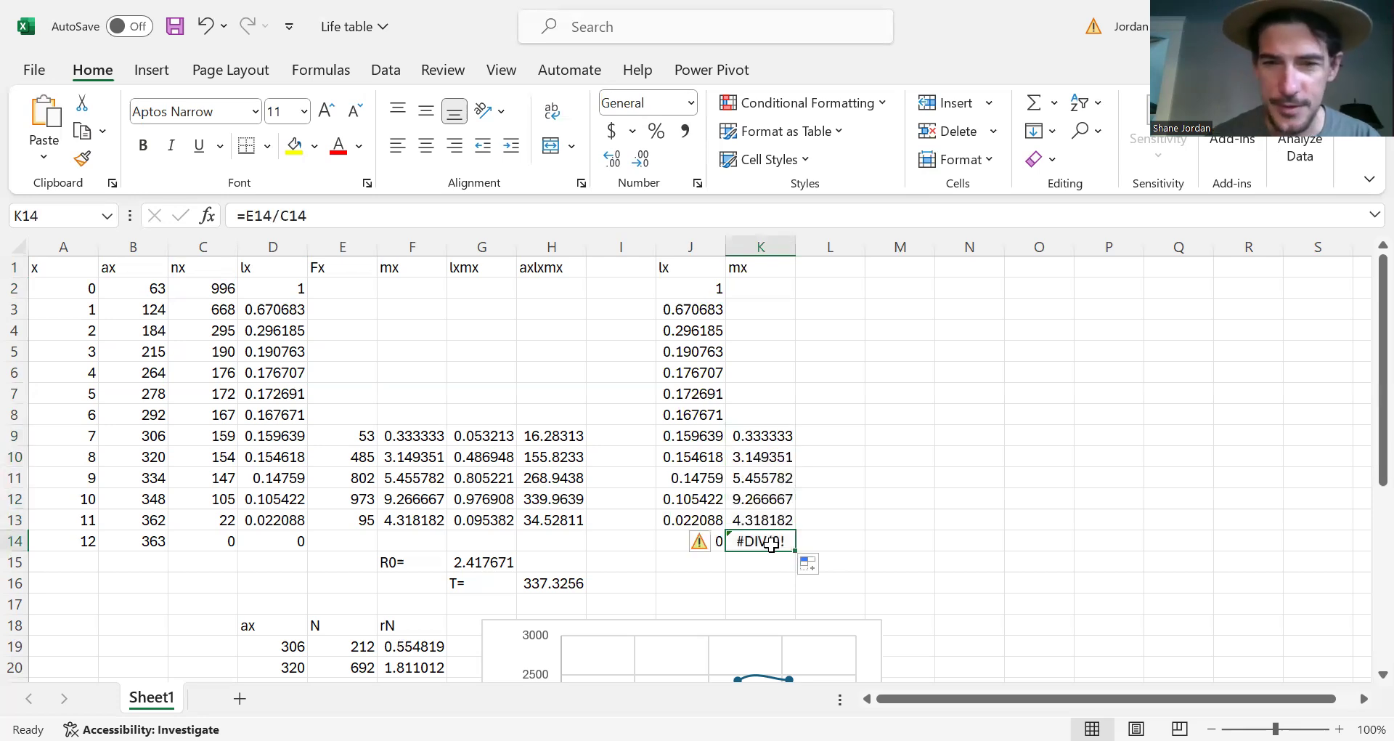
- Clear the mx formula from K14 and add an lxmx heading in L1
{"action": "key", "text": "Delete"}
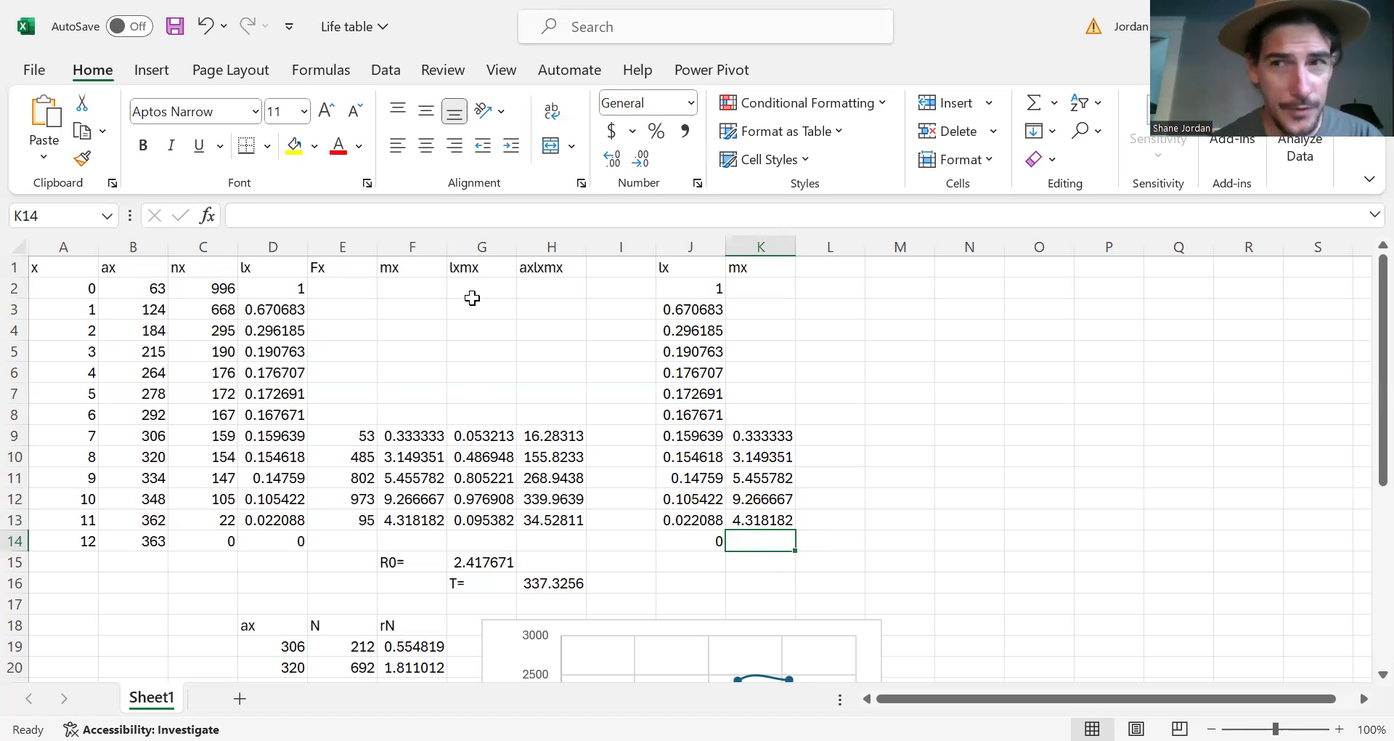
{"action": "left_click", "coordinate": [488, 434]}
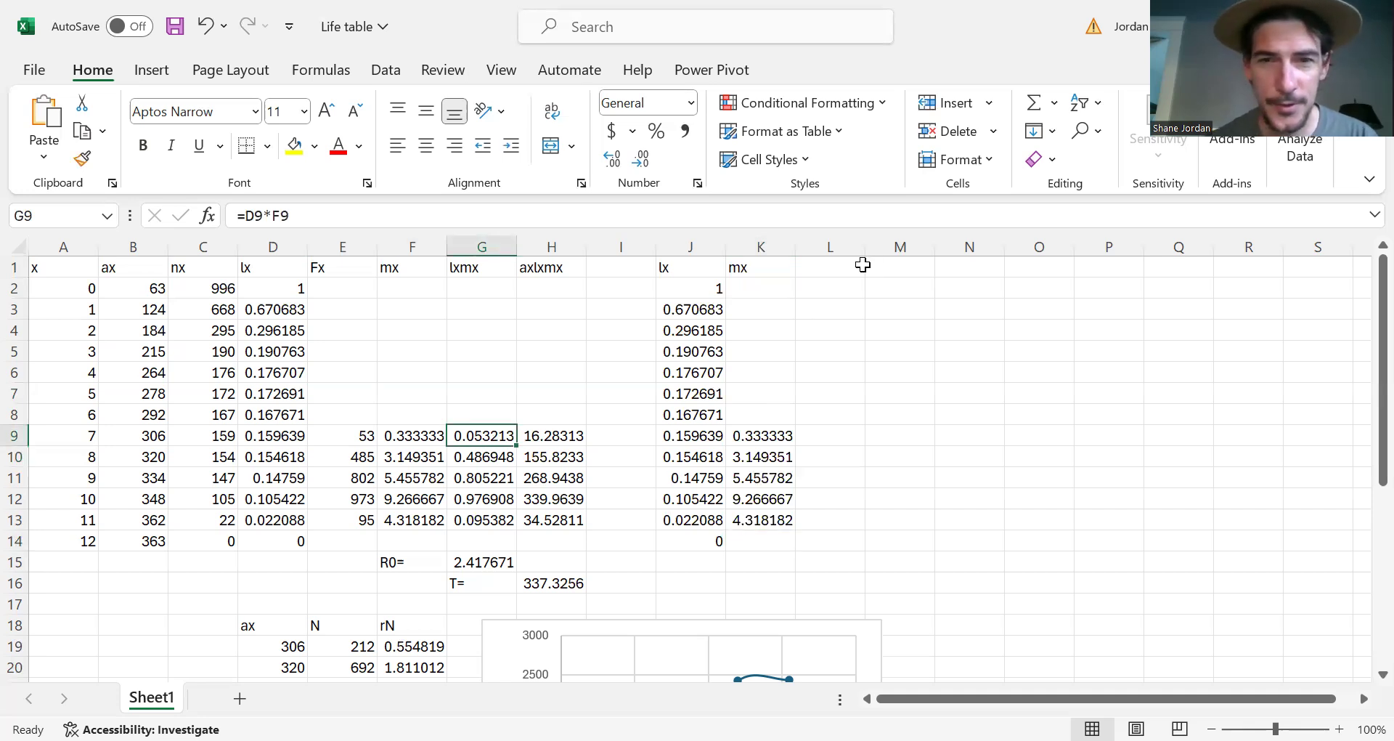
{"action": "left_click", "coordinate": [841, 267]}
{"action": "type", "text": "lxmx"}
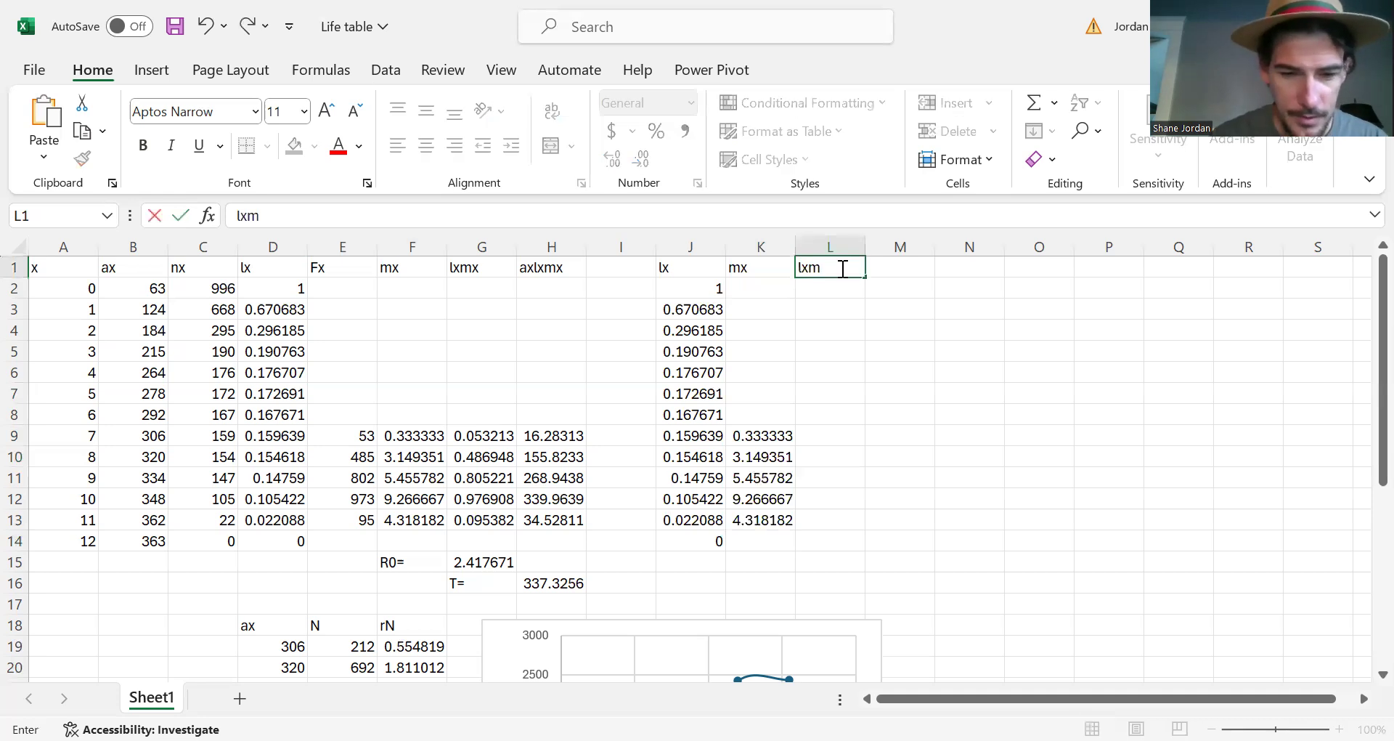
- Enter the lxmx formula =D9*F9 in L9 and fill it down through L13
{"action": "left_click", "coordinate": [828, 437]}
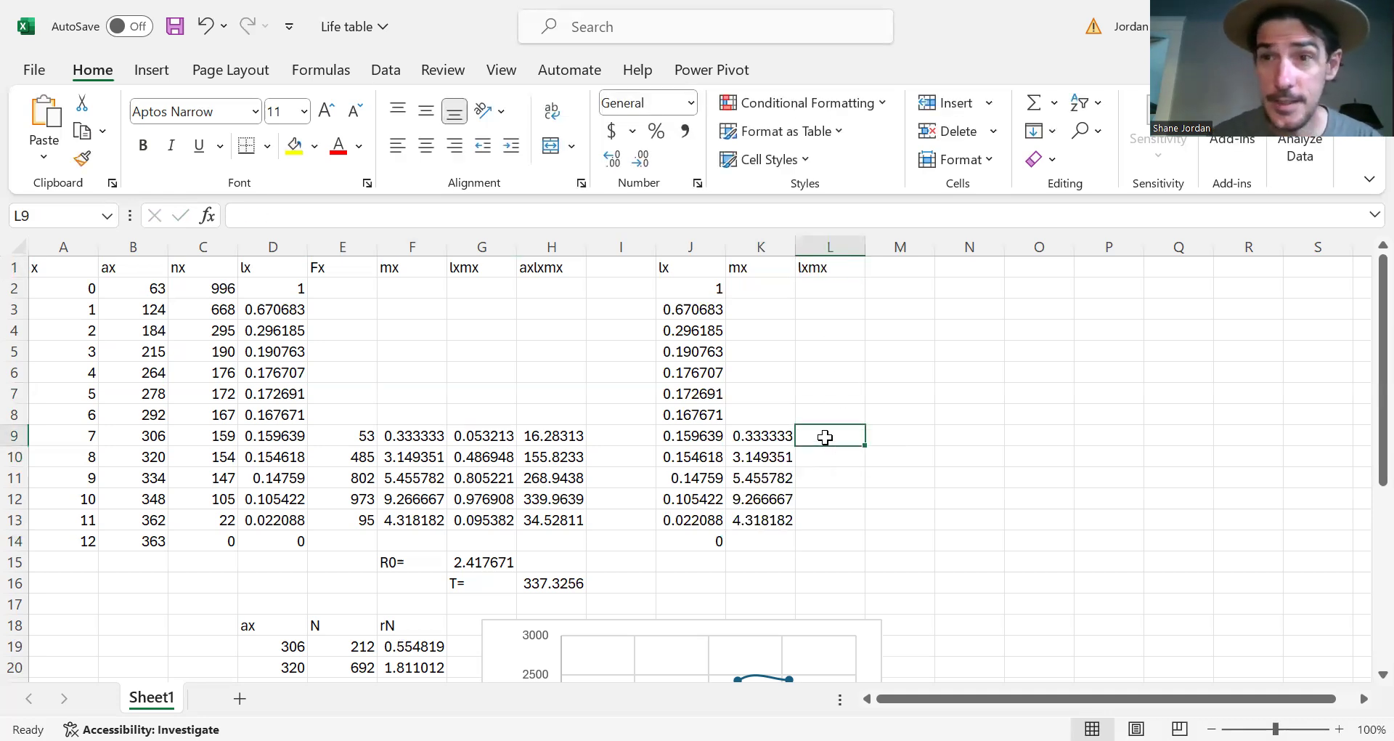
{"action": "type", "text": "="}
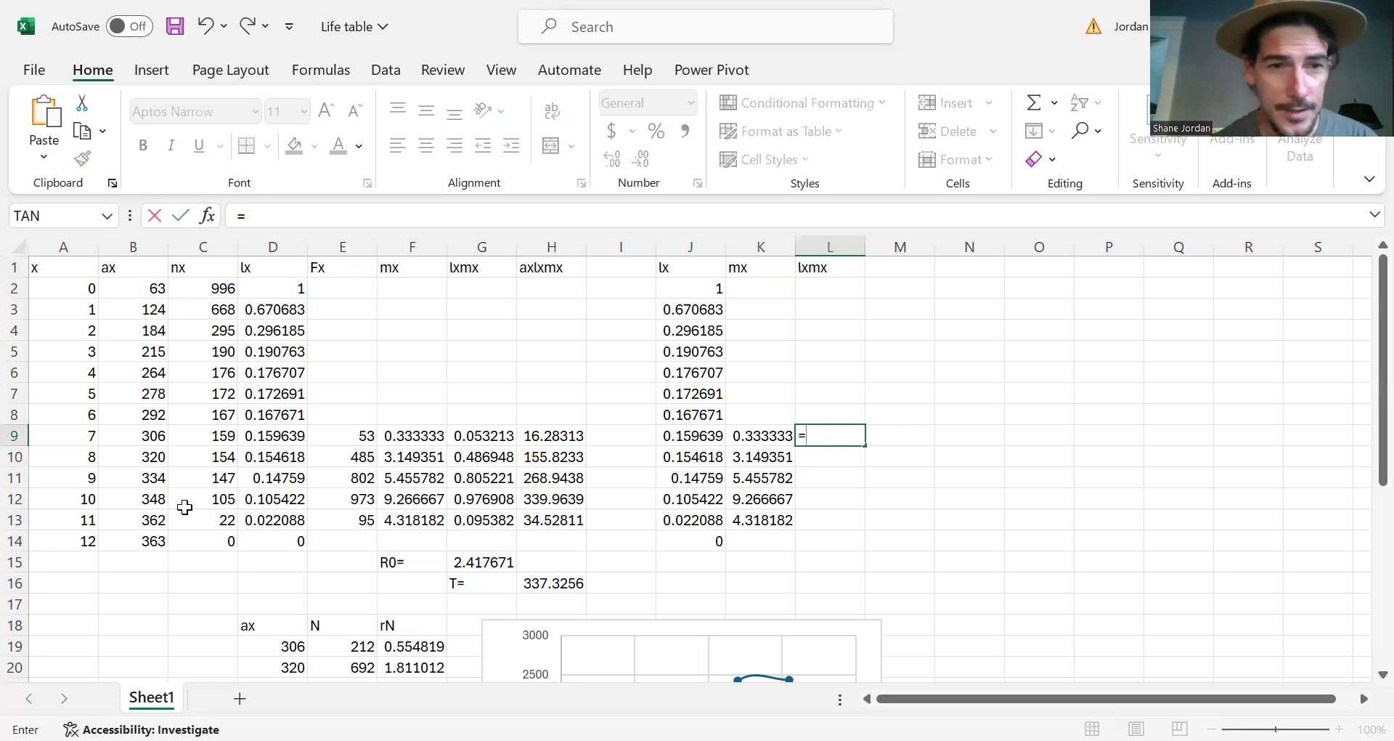
{"action": "left_click", "coordinate": [266, 434]}
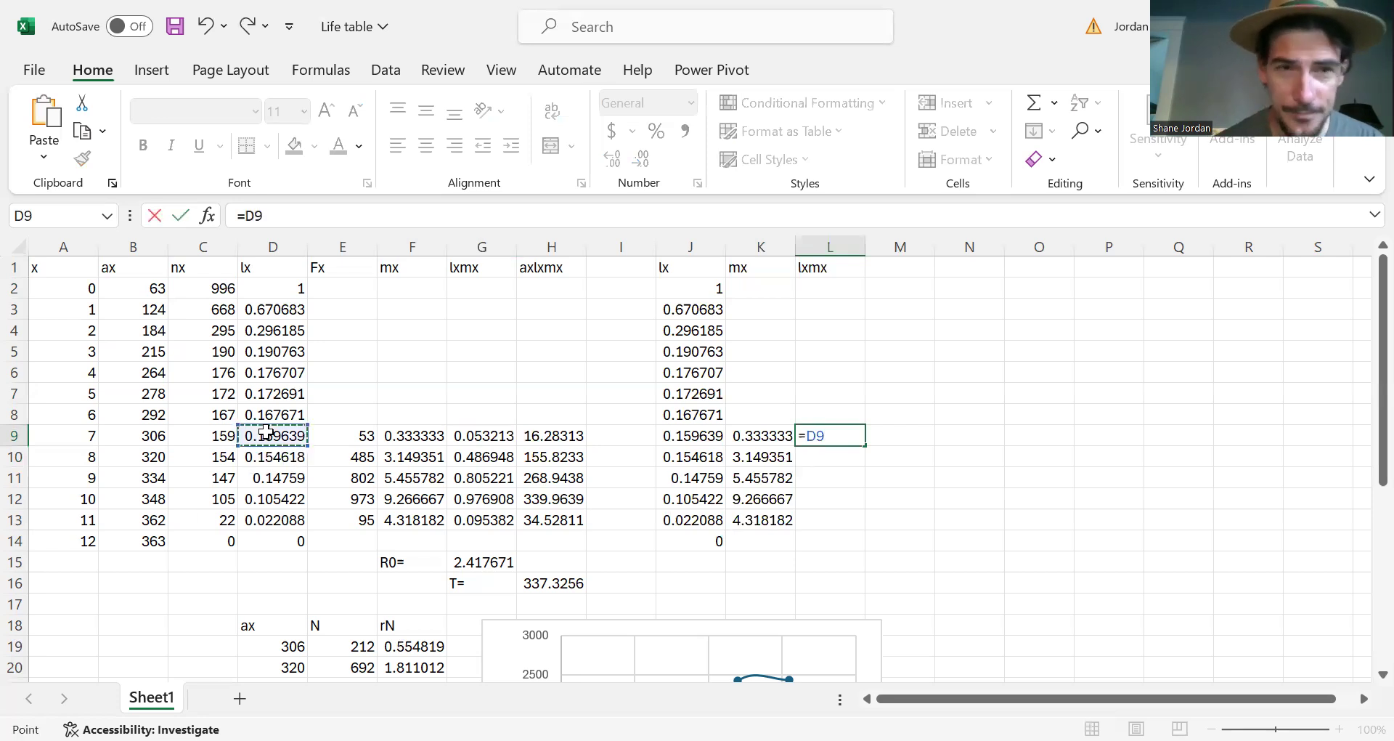
{"action": "left_click", "coordinate": [410, 211]}
{"action": "type", "text": "*"}
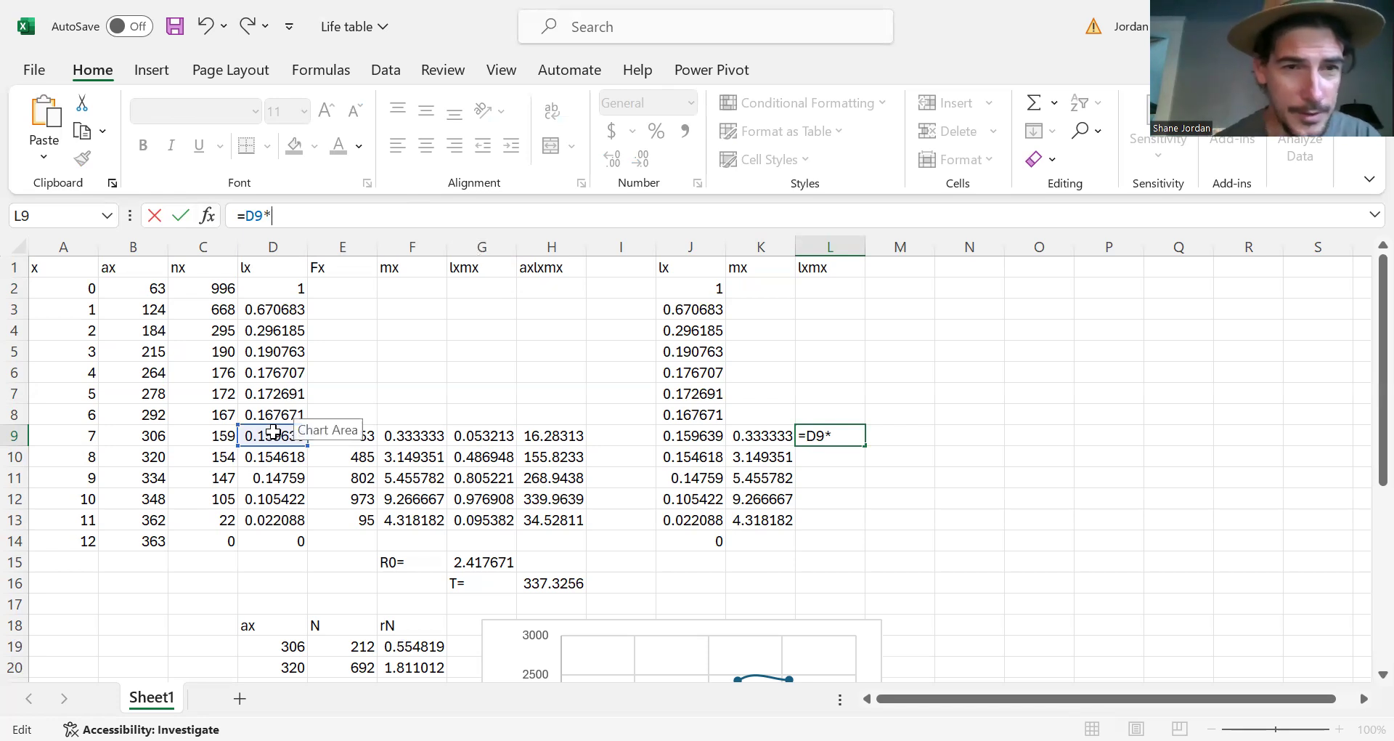
{"action": "left_click", "coordinate": [411, 436]}
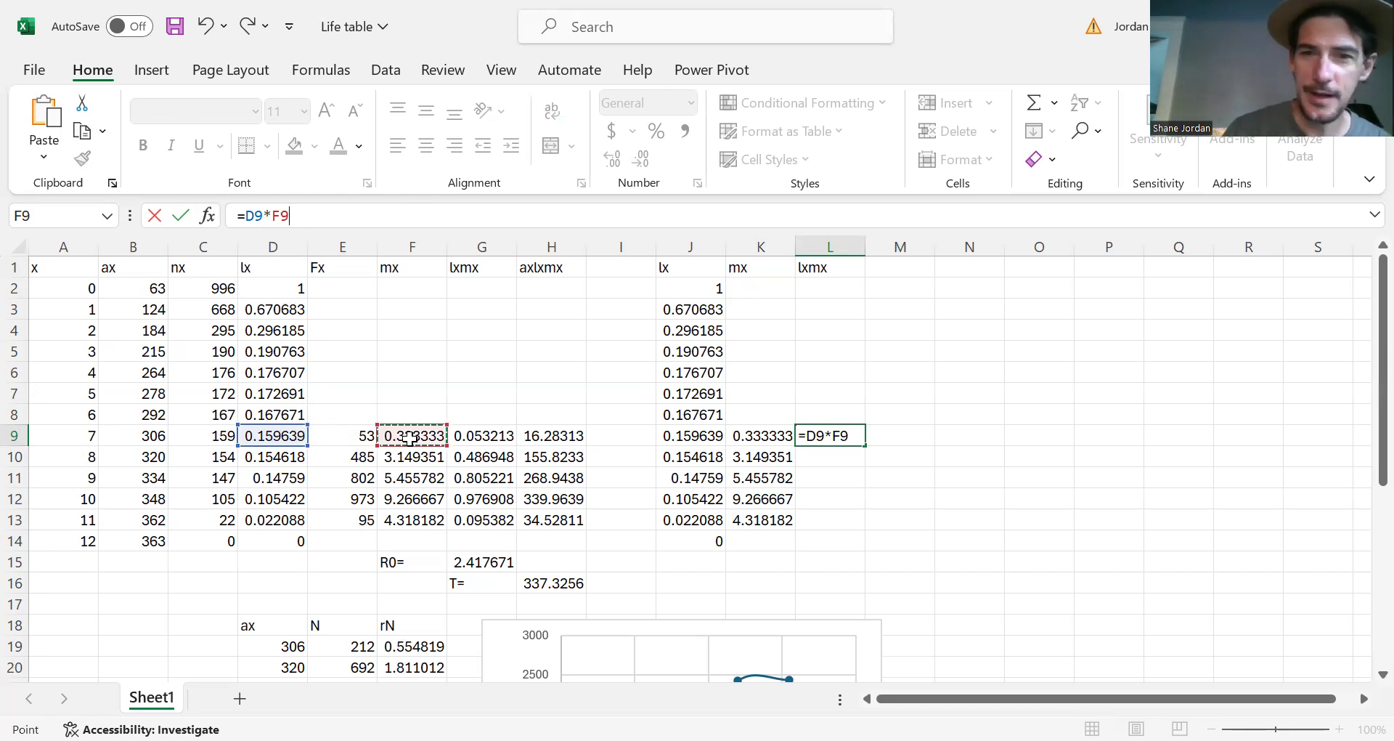
{"action": "key", "text": "Return"}
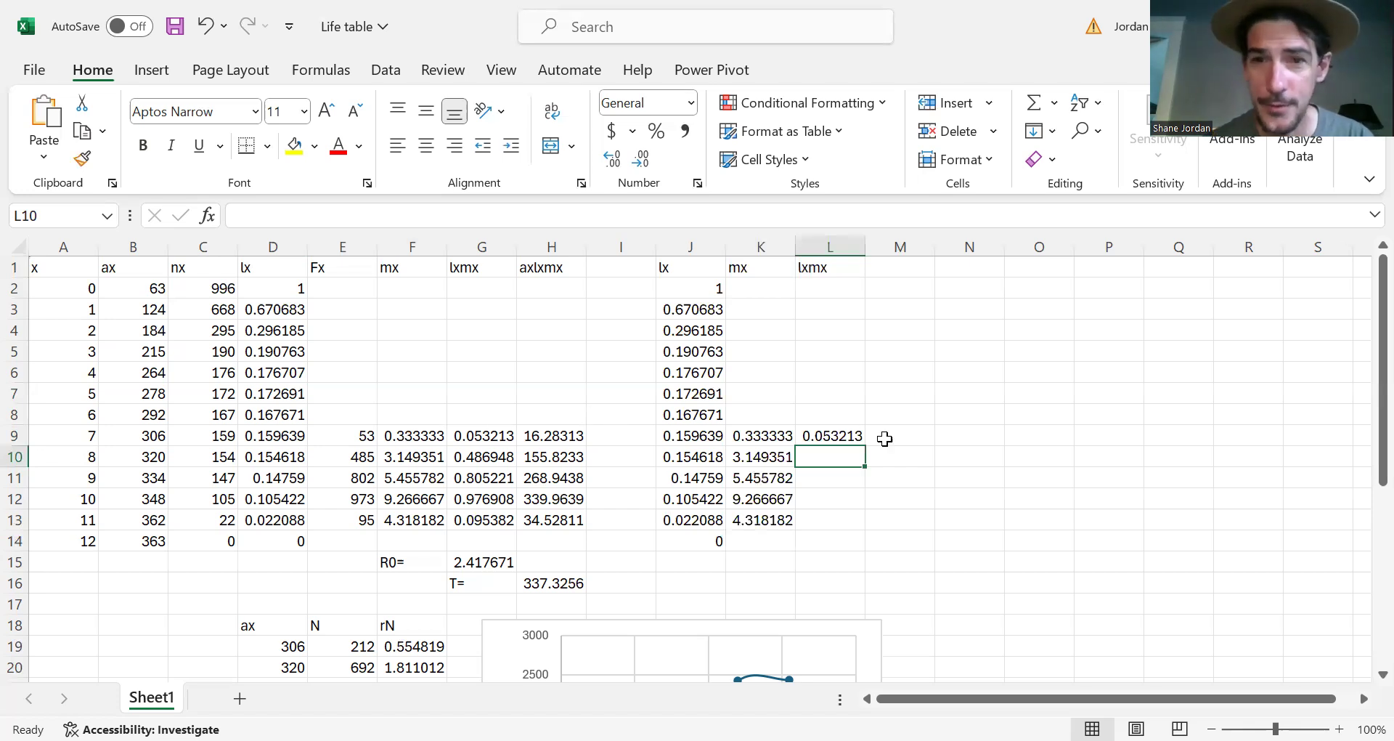
{"action": "left_click", "coordinate": [860, 438]}
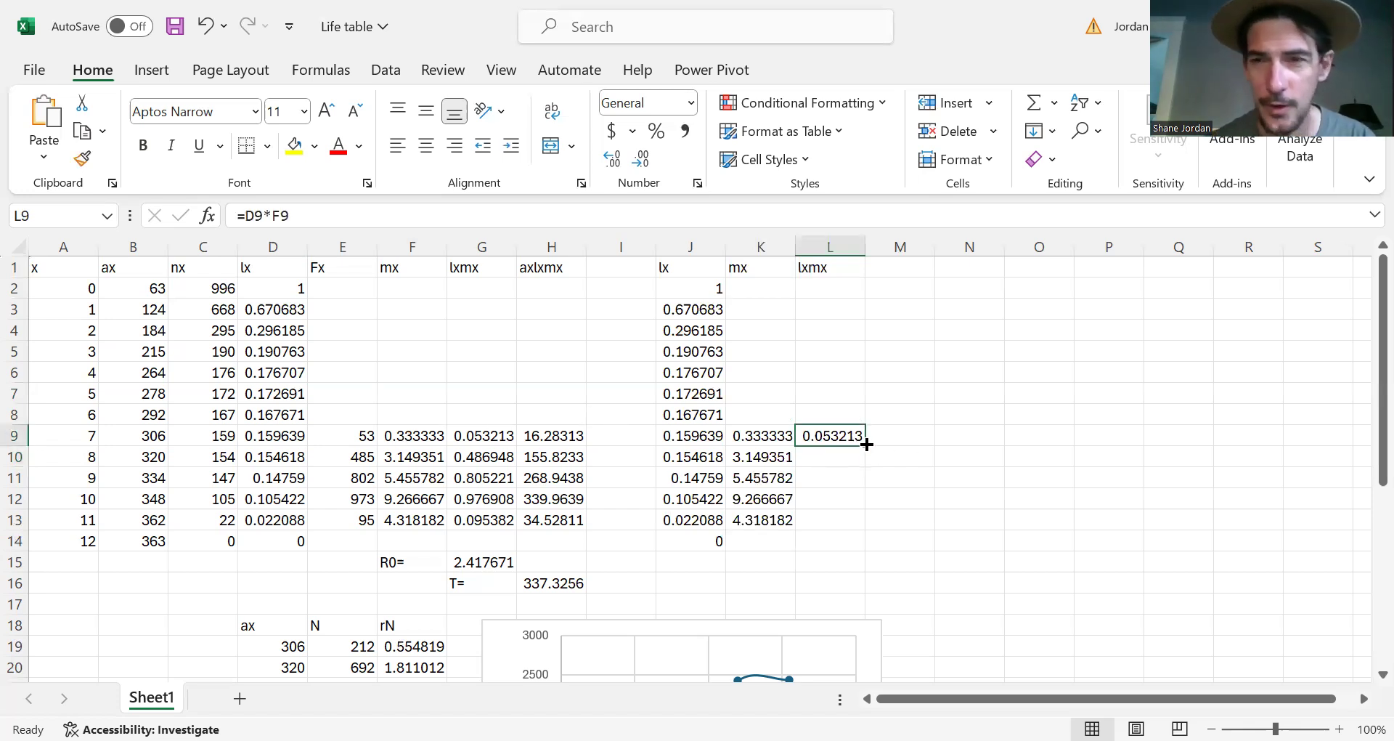
{"action": "left_click_drag", "start_coordinate": [866, 444], "coordinate": [864, 525]}
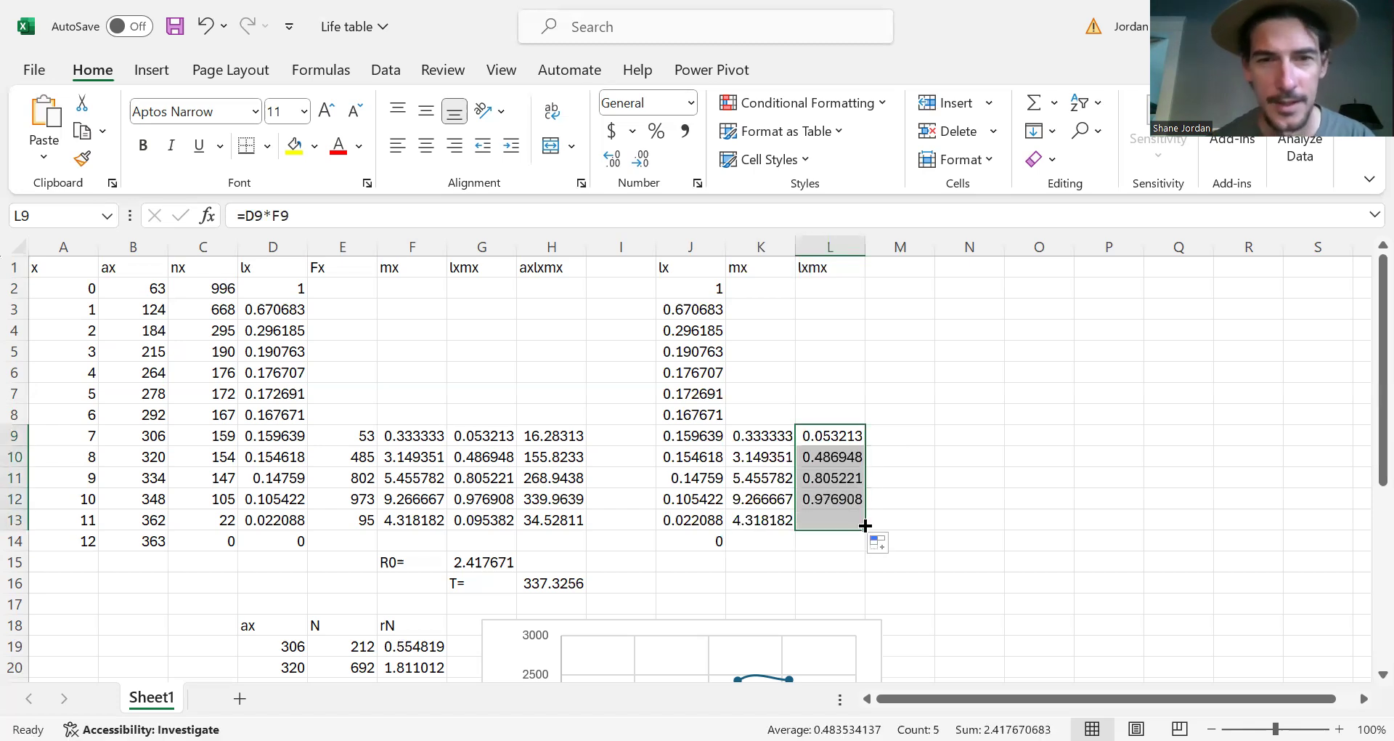
- Add an axlxmx heading in M1, beside the rebuilt lxmx column
{"action": "left_click", "coordinate": [887, 262]}
{"action": "type", "text": "a"}
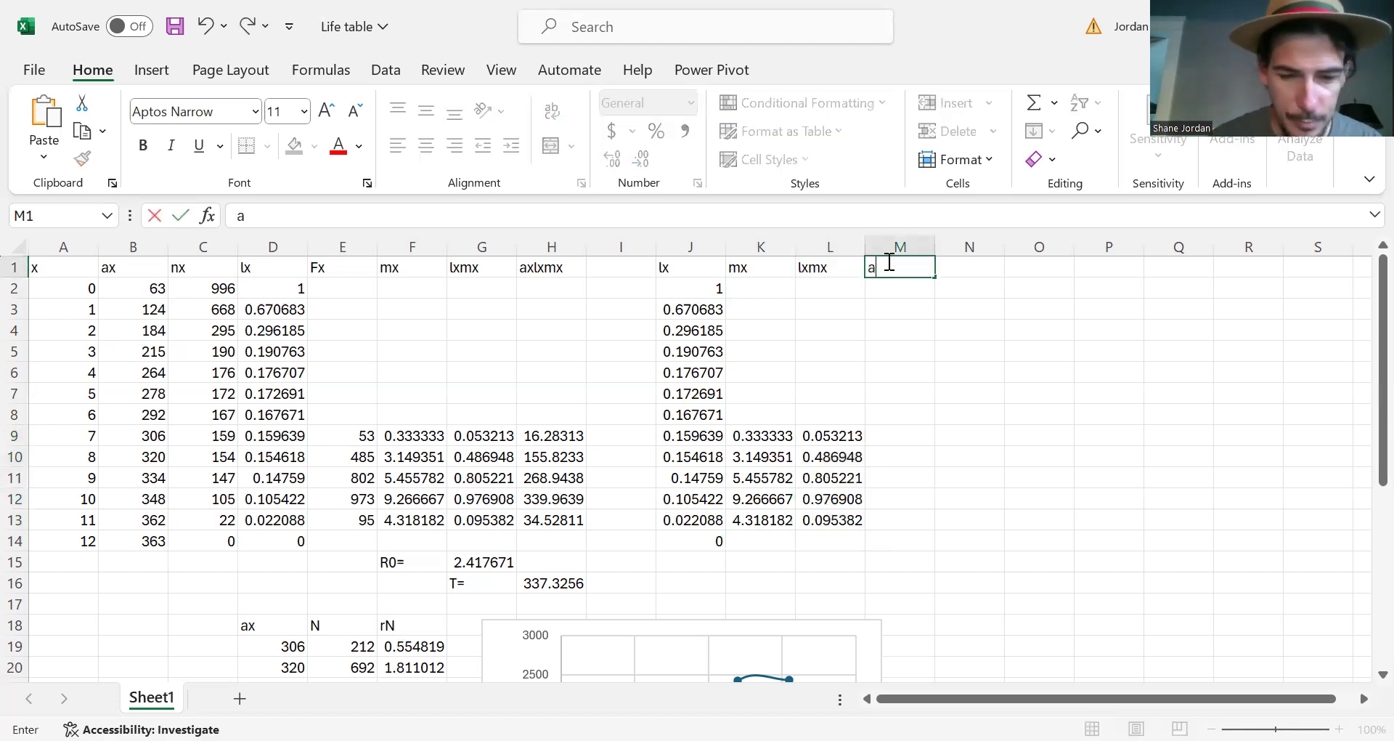
{"action": "type", "text": "xlxm"}
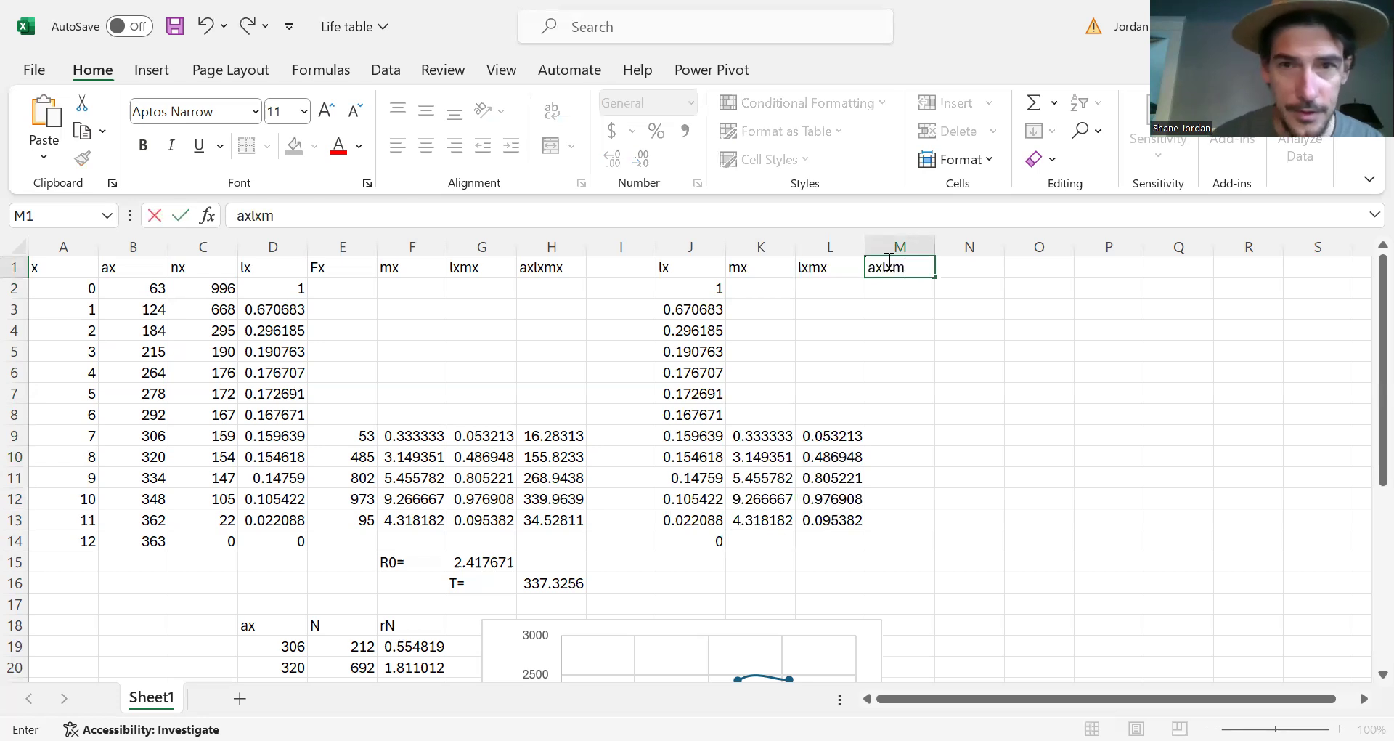
{"action": "type", "text": "x"}
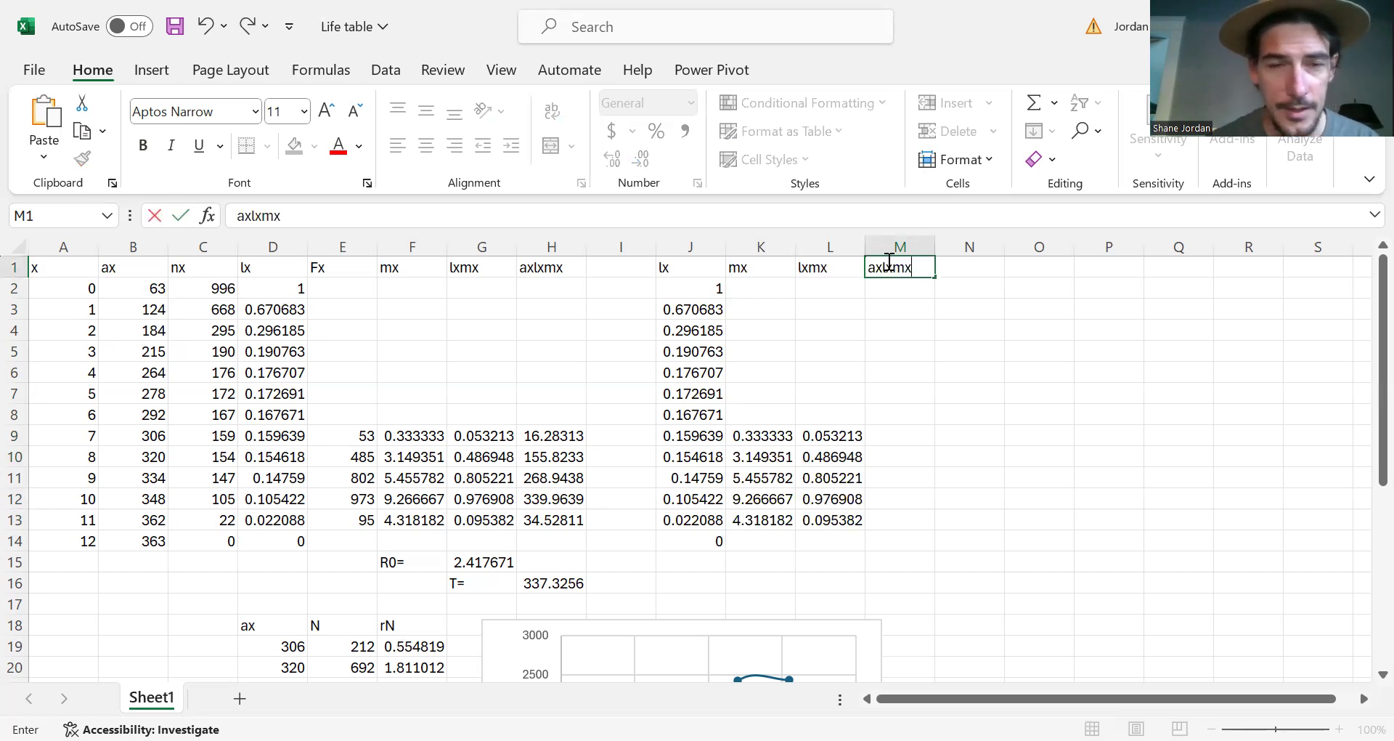
- Enter the axlxmx formula =B9*L9 in M9 and fill it down through M13
{"action": "left_click", "coordinate": [909, 434]}
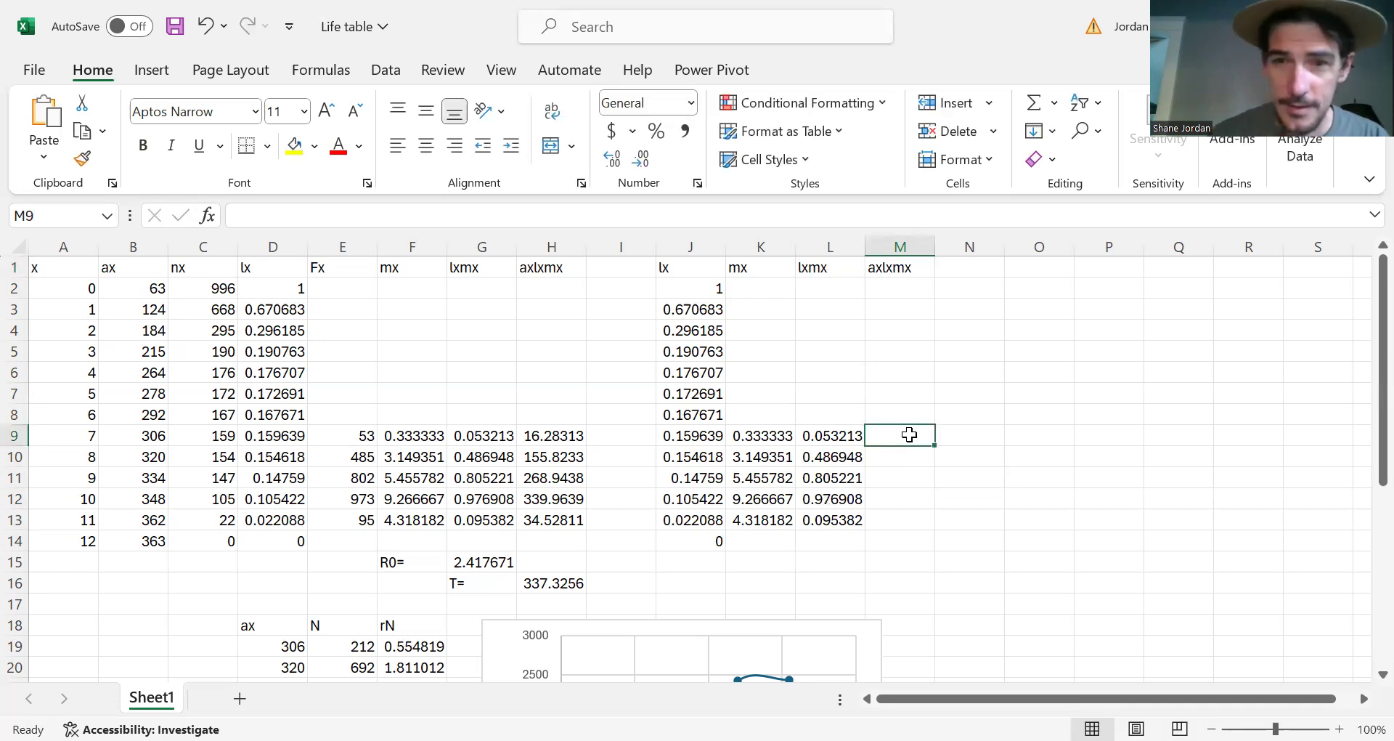
{"action": "type", "text": "="}
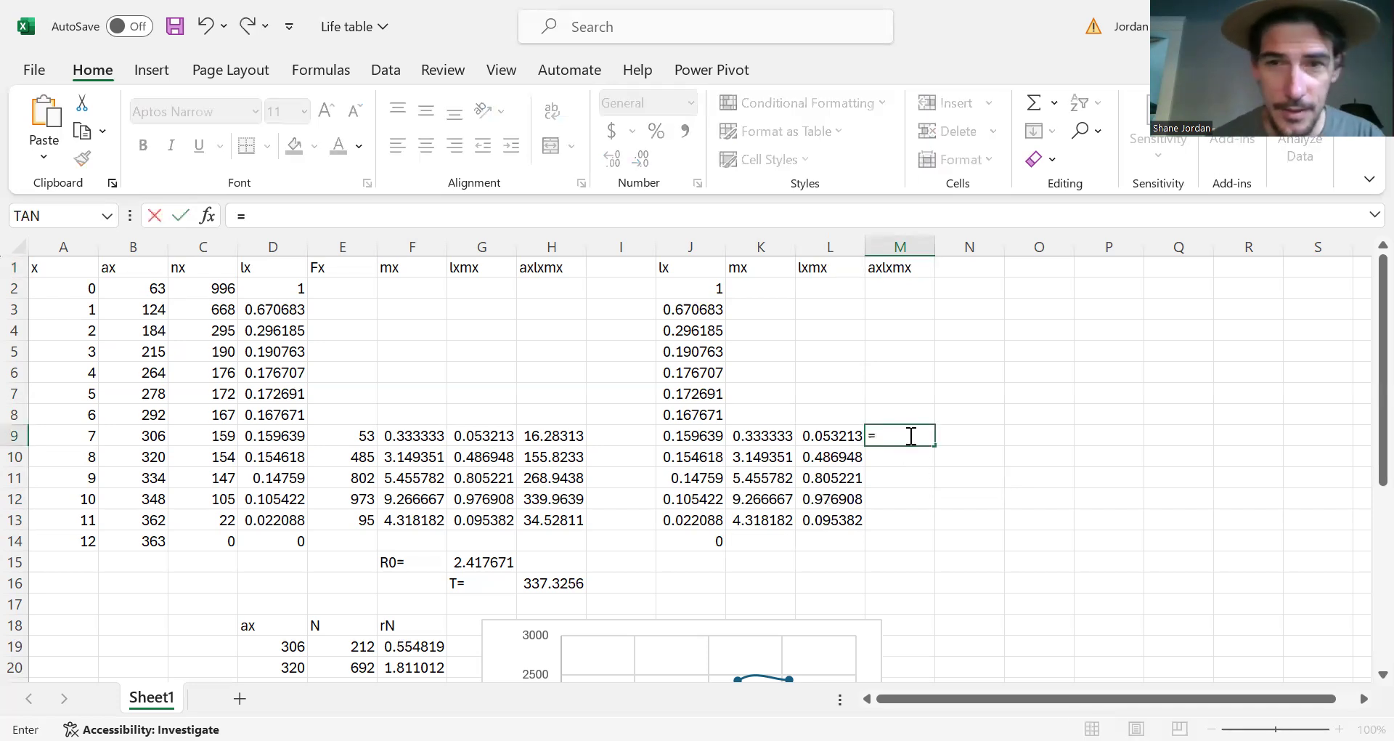
{"action": "left_click", "coordinate": [138, 439]}
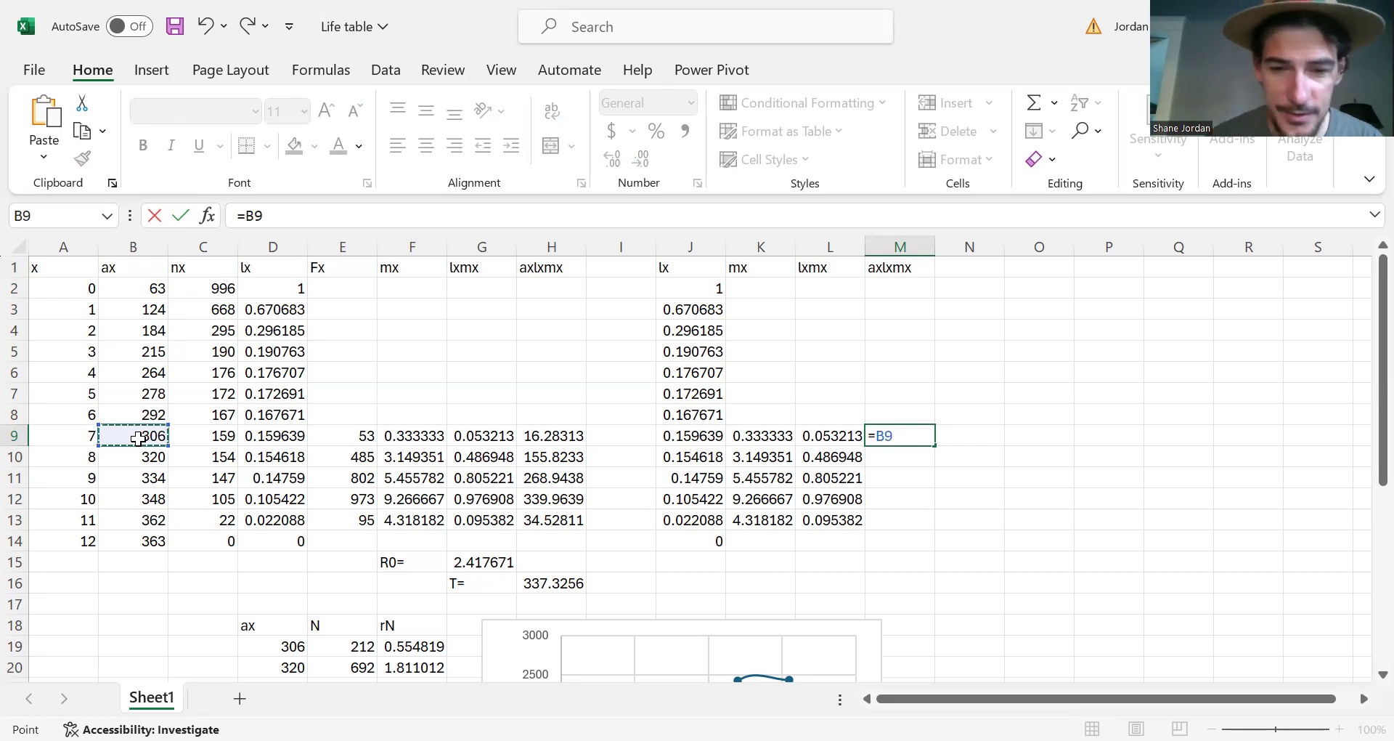
{"action": "type", "text": "*"}
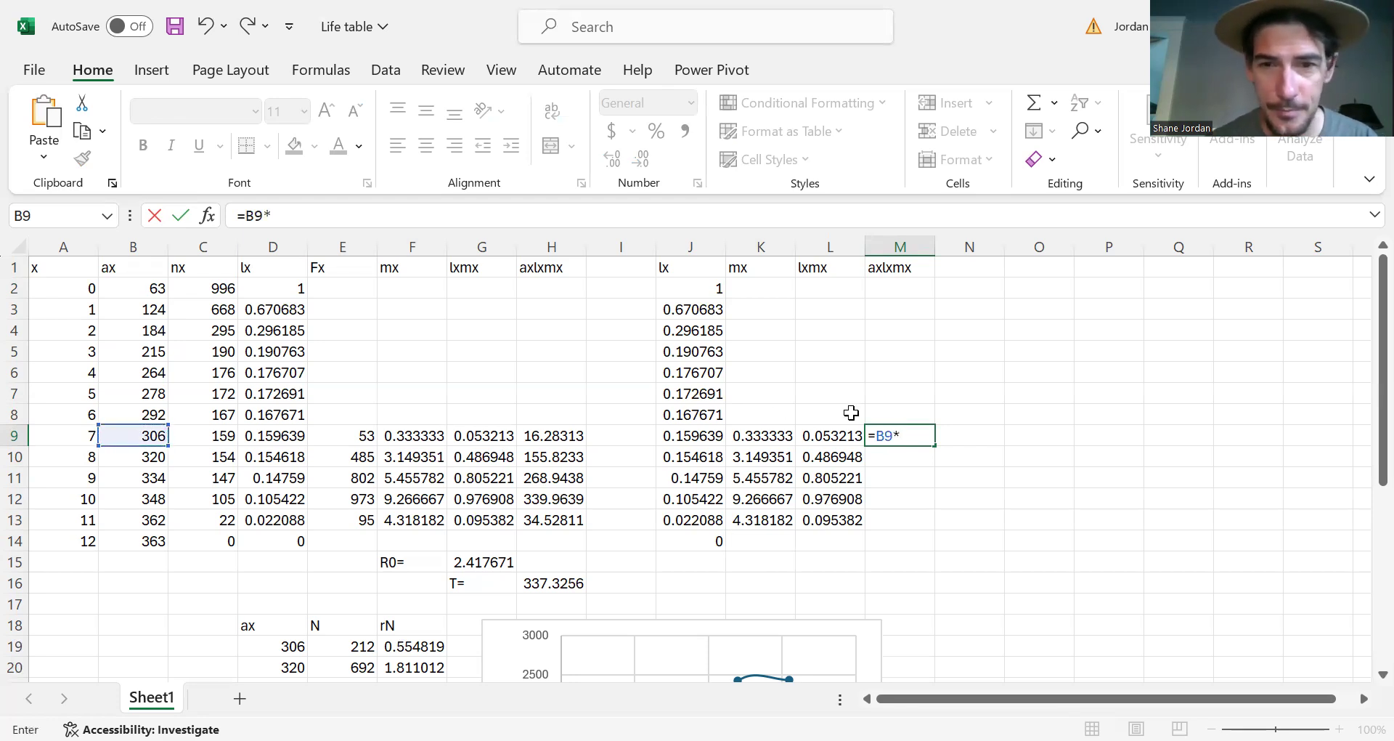
{"action": "left_click", "coordinate": [842, 433]}
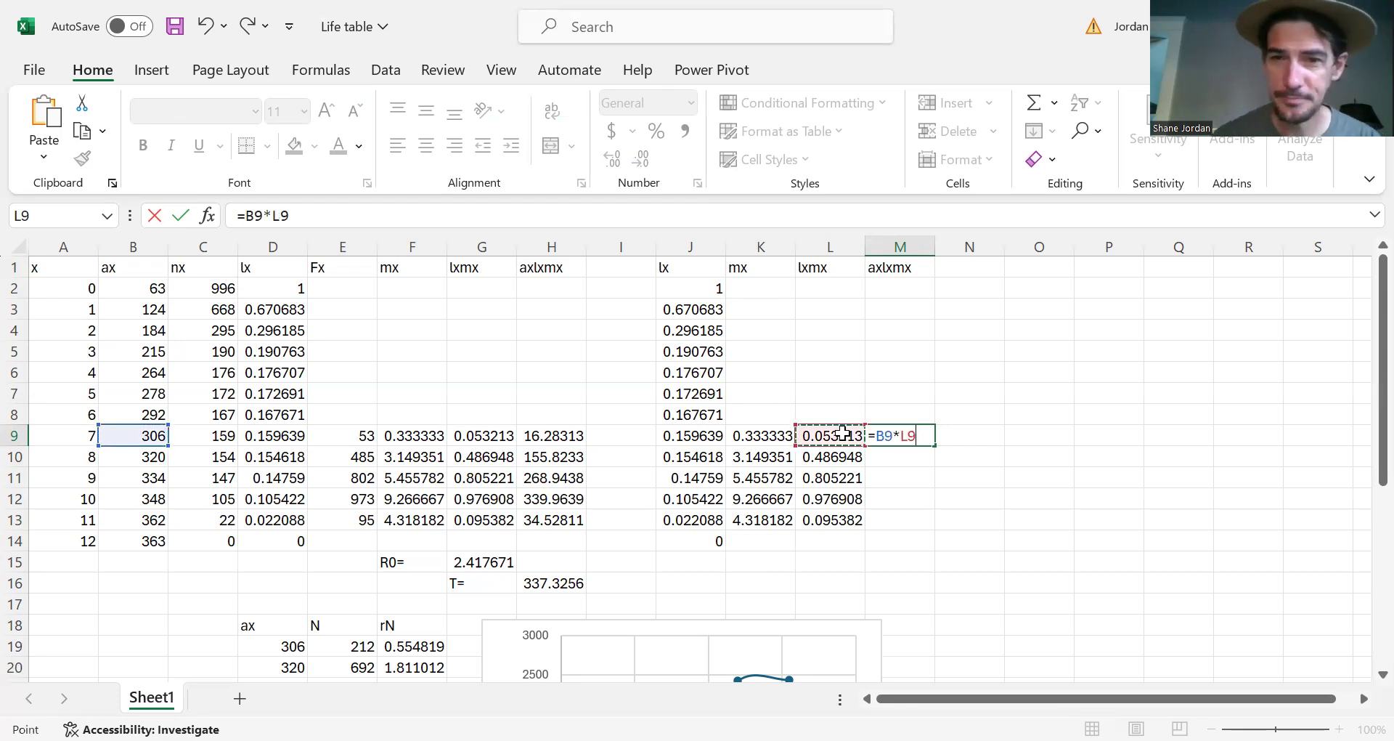
{"action": "key", "text": "Return"}
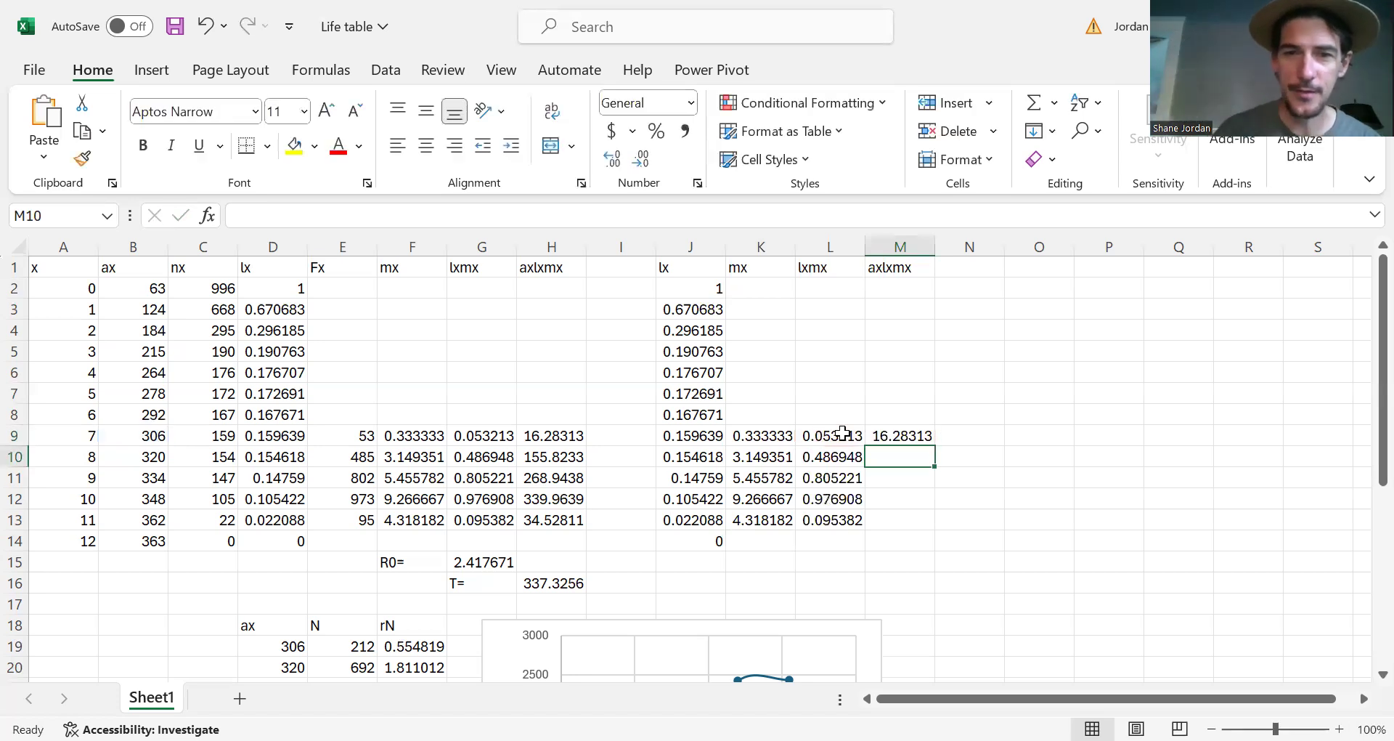
{"action": "left_click", "coordinate": [895, 433]}
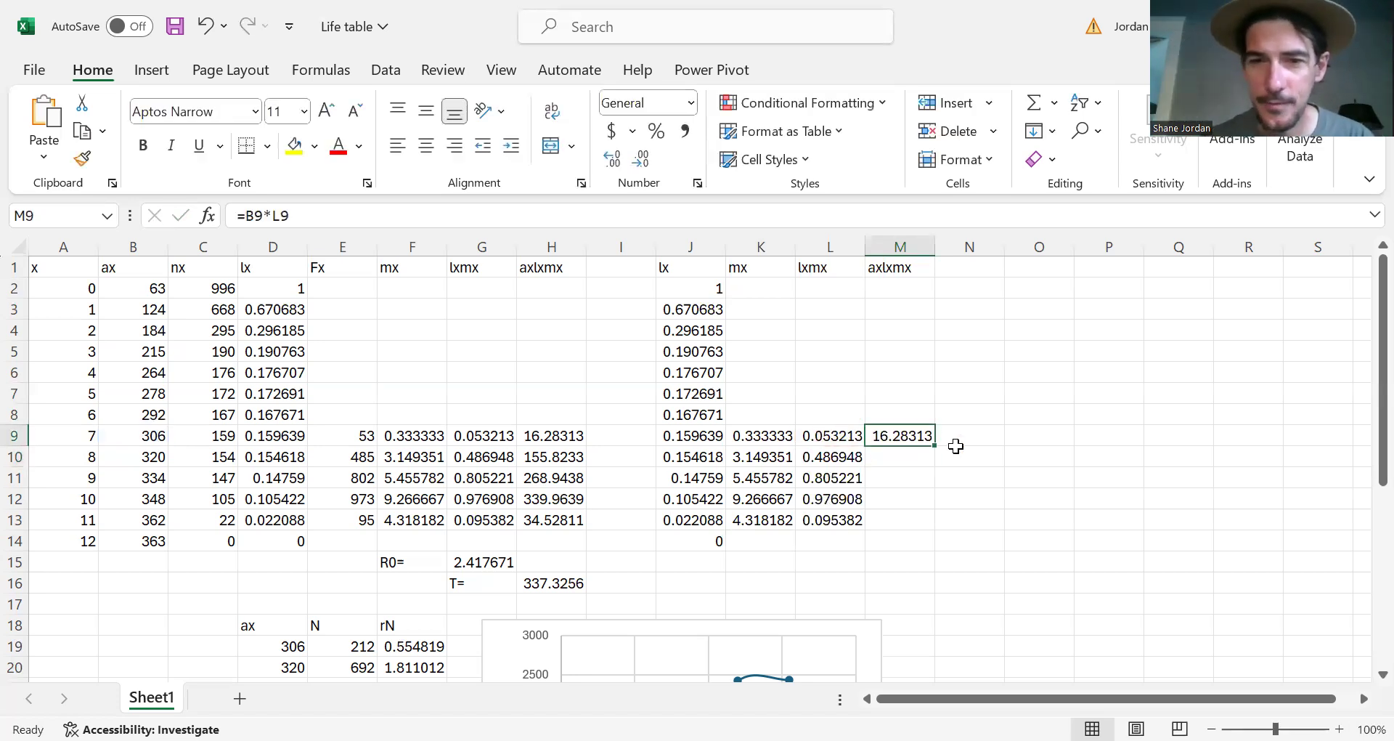
{"action": "left_click_drag", "start_coordinate": [937, 444], "coordinate": [924, 523]}
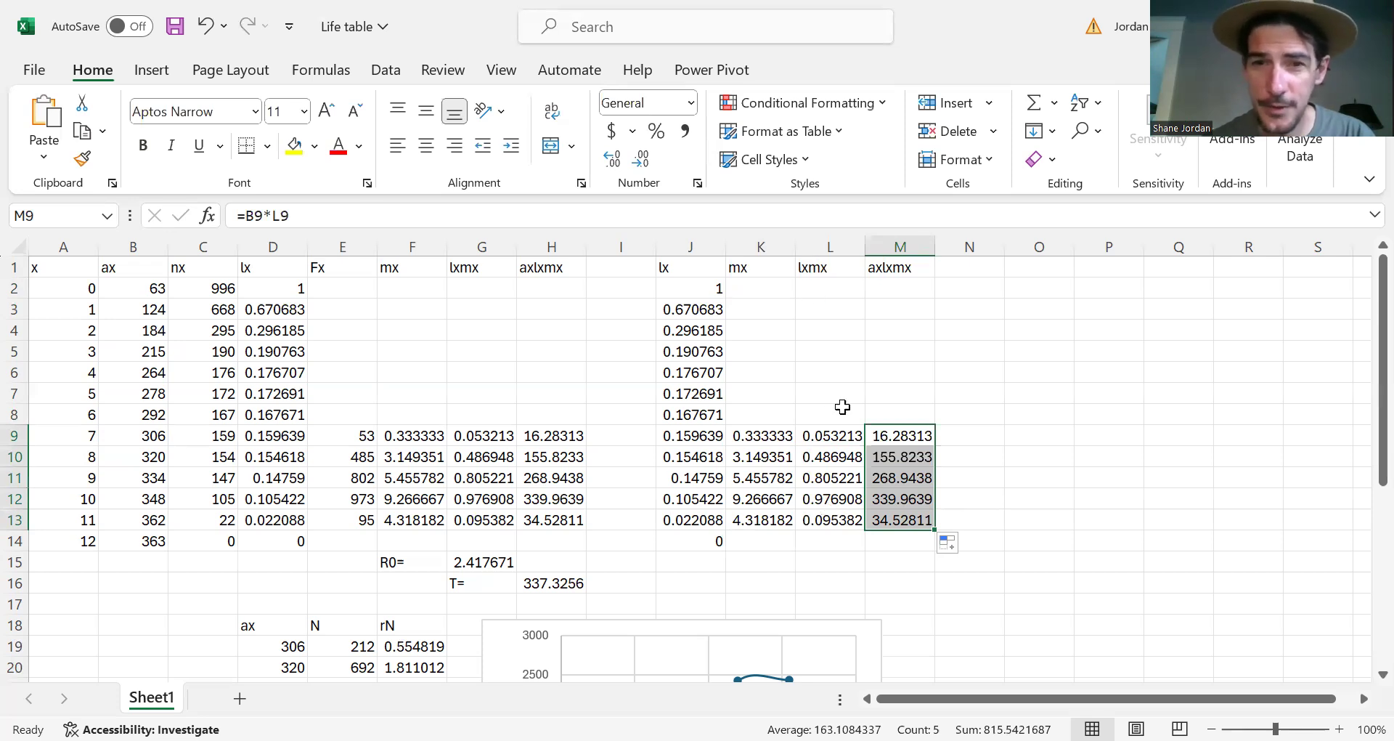
- Calculate R0 in L15 by summing L9:L13, following the original formula in G15
{"action": "left_click", "coordinate": [400, 562]}
{"action": "left_click", "coordinate": [476, 556]}
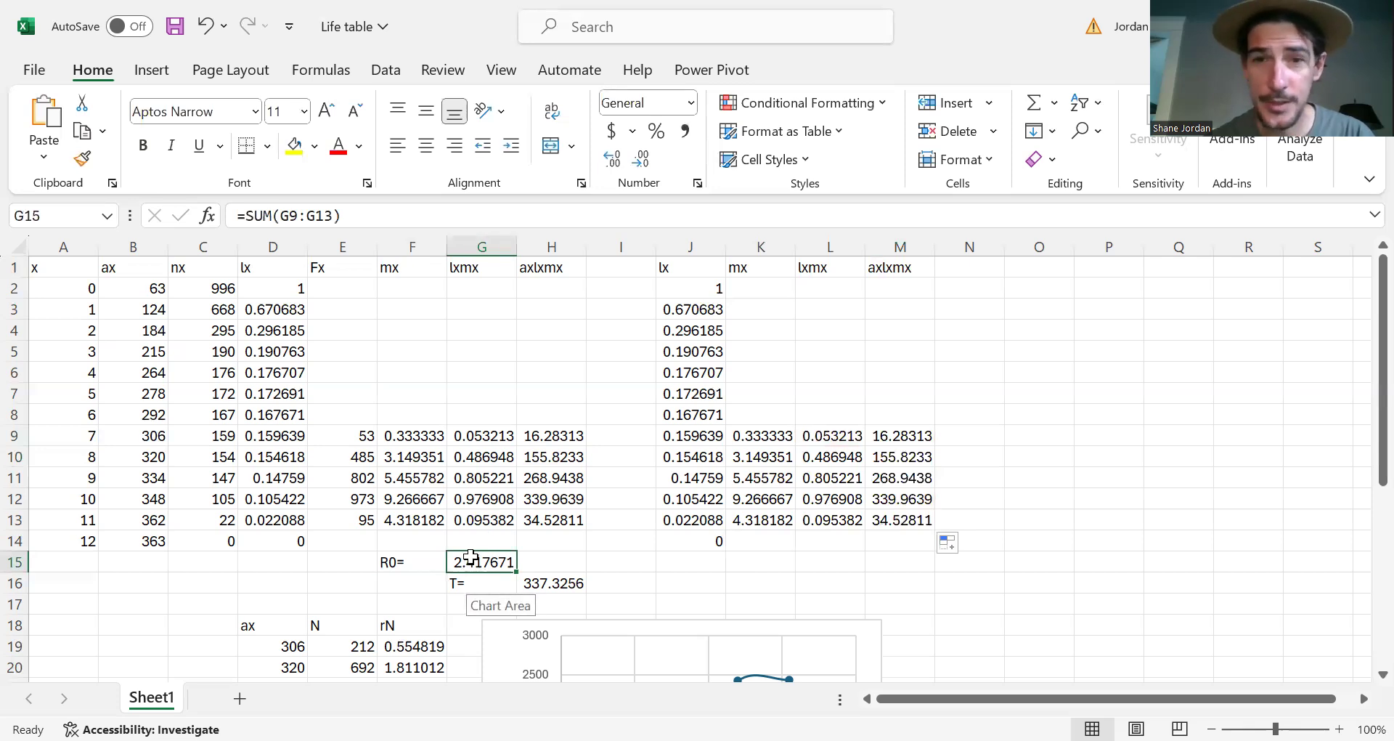
{"action": "left_click", "coordinate": [821, 558]}
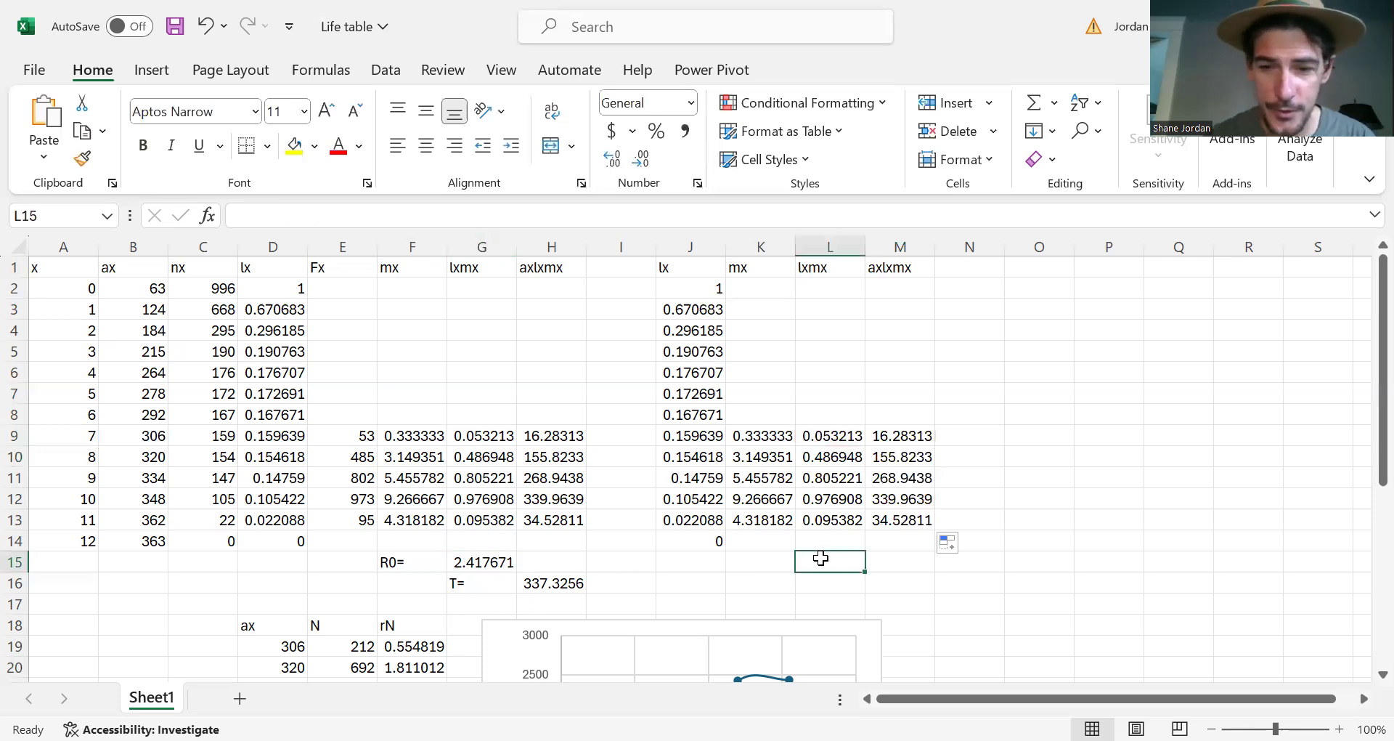
{"action": "type", "text": "="}
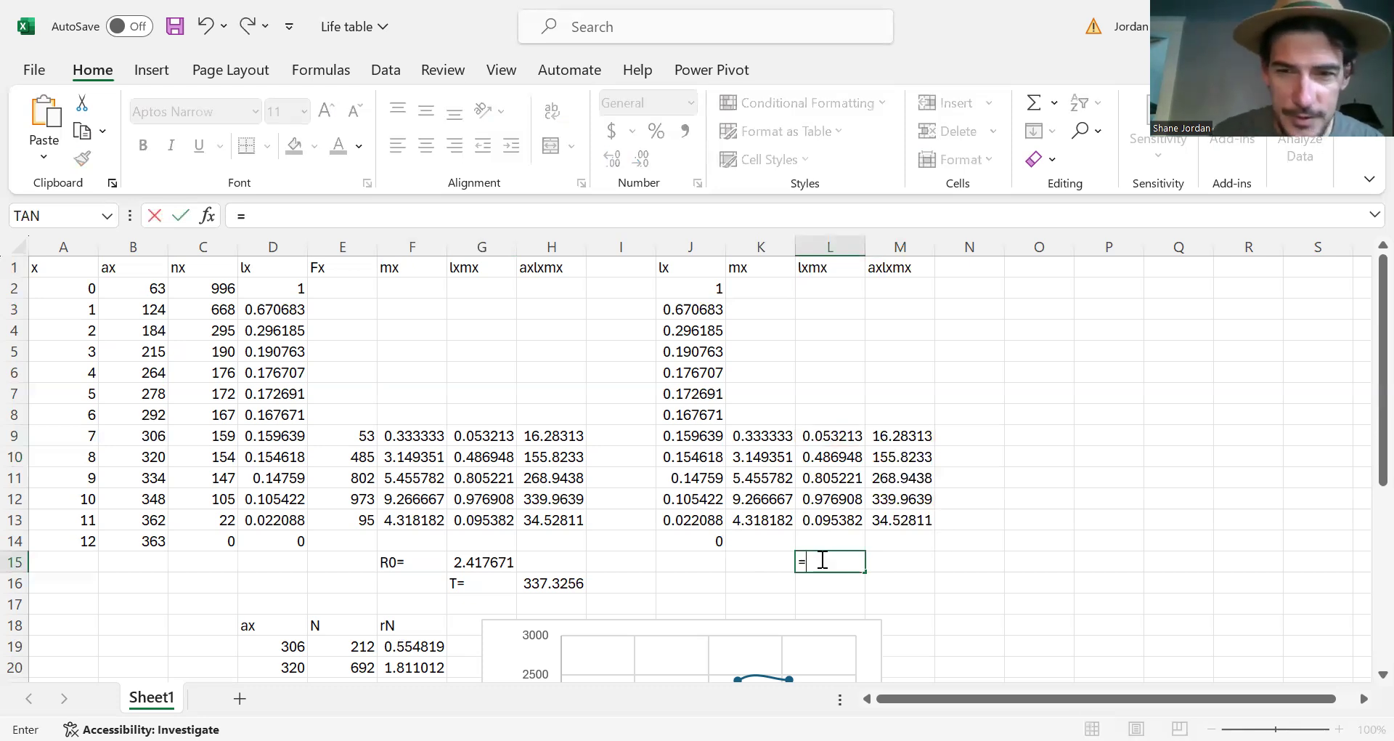
{"action": "type", "text": "sum("}
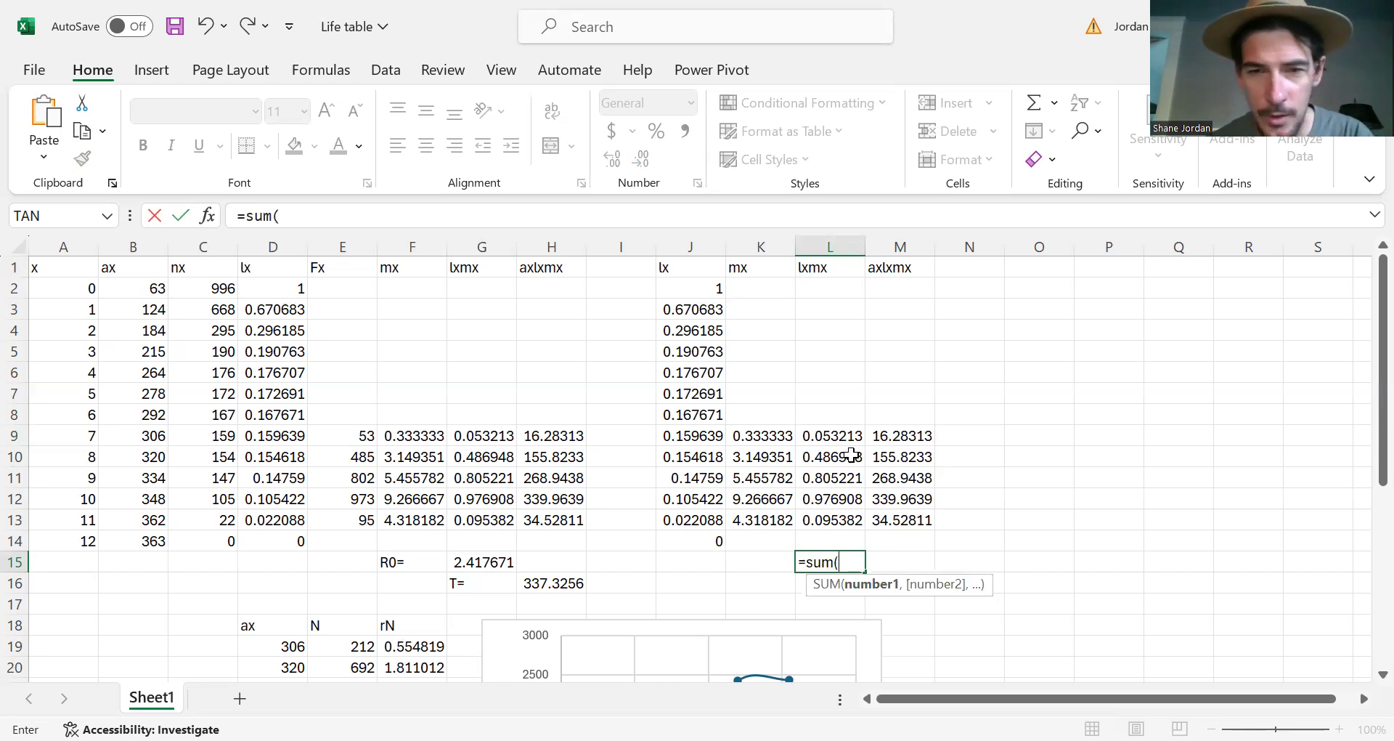
{"action": "left_click", "coordinate": [846, 436]}
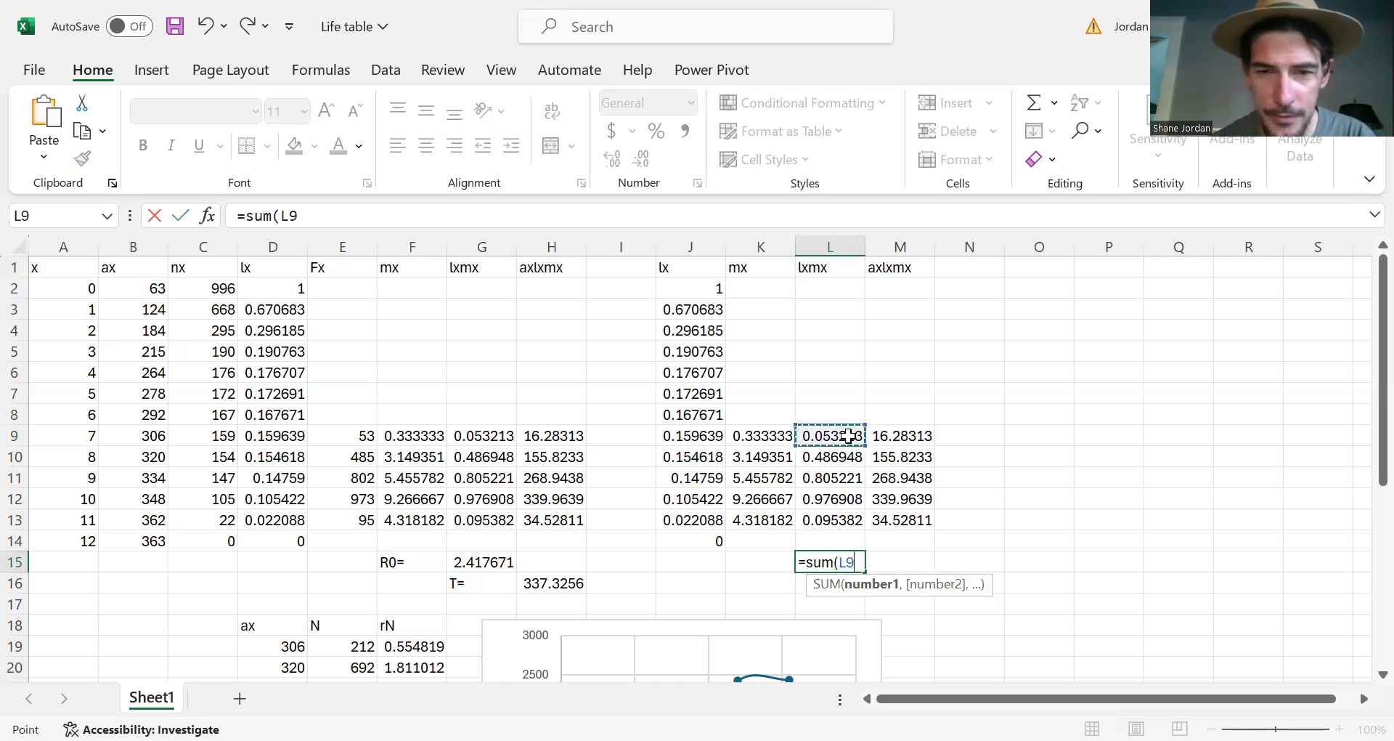
{"action": "left_click", "coordinate": [832, 519], "text": "shift"}
{"action": "key", "text": "Return"}
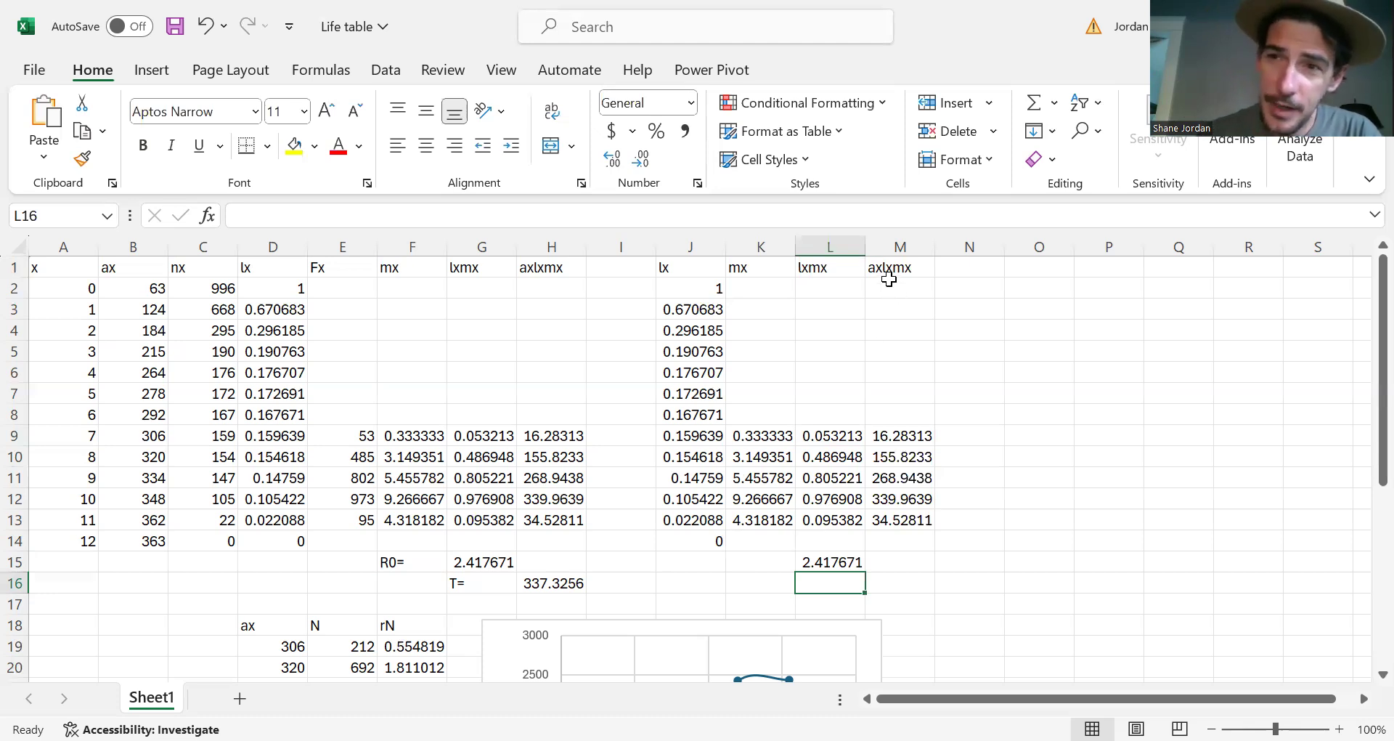
- Calculate T in M15 with =sum(M9:M13)/L15, following the original formula in H16
{"action": "left_click", "coordinate": [552, 581]}
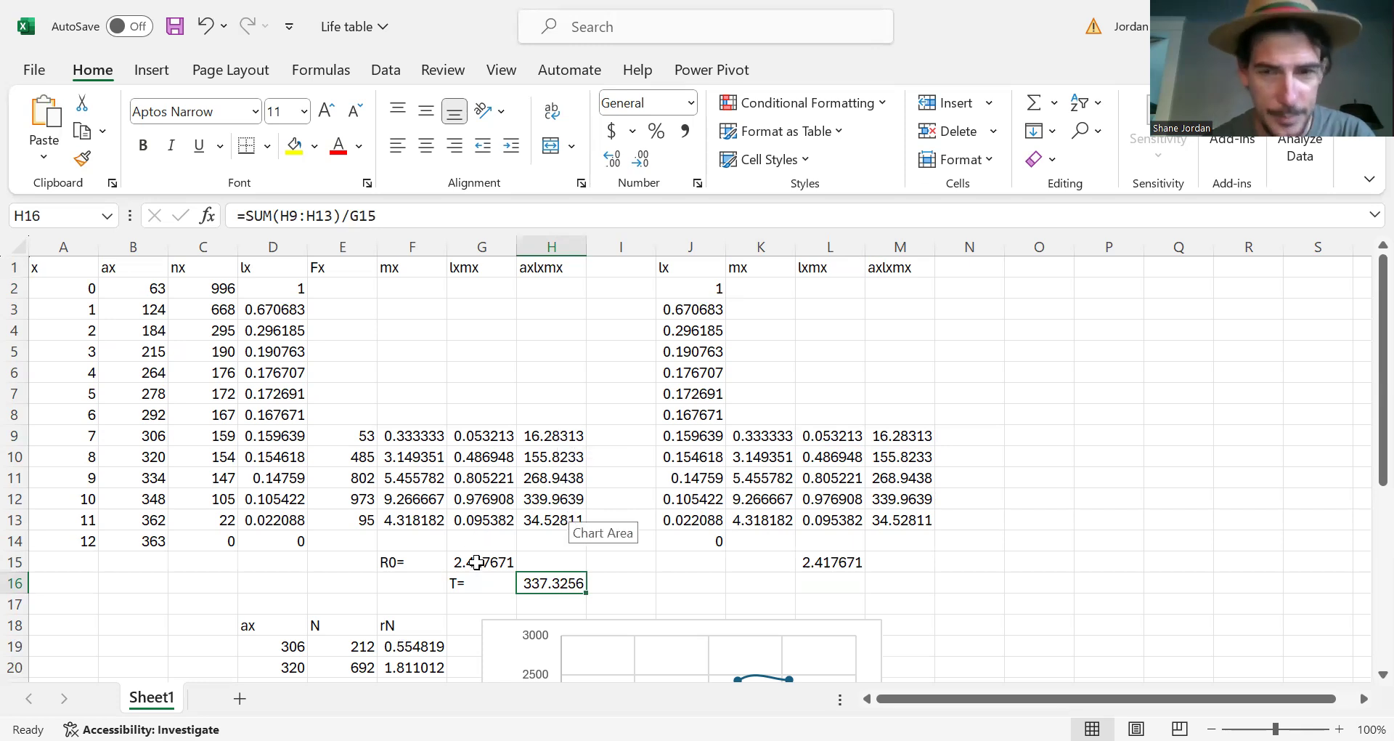
{"action": "left_click", "coordinate": [893, 562]}
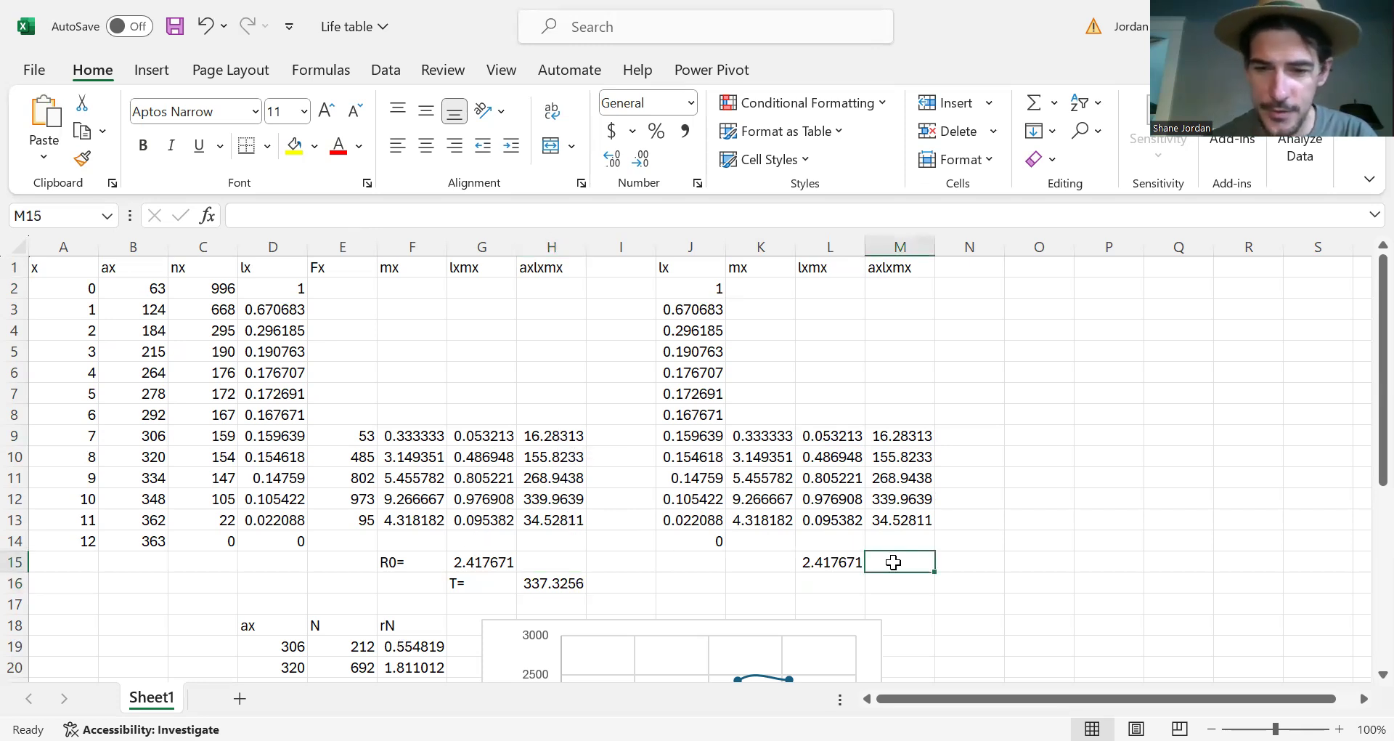
{"action": "type", "text": "="}
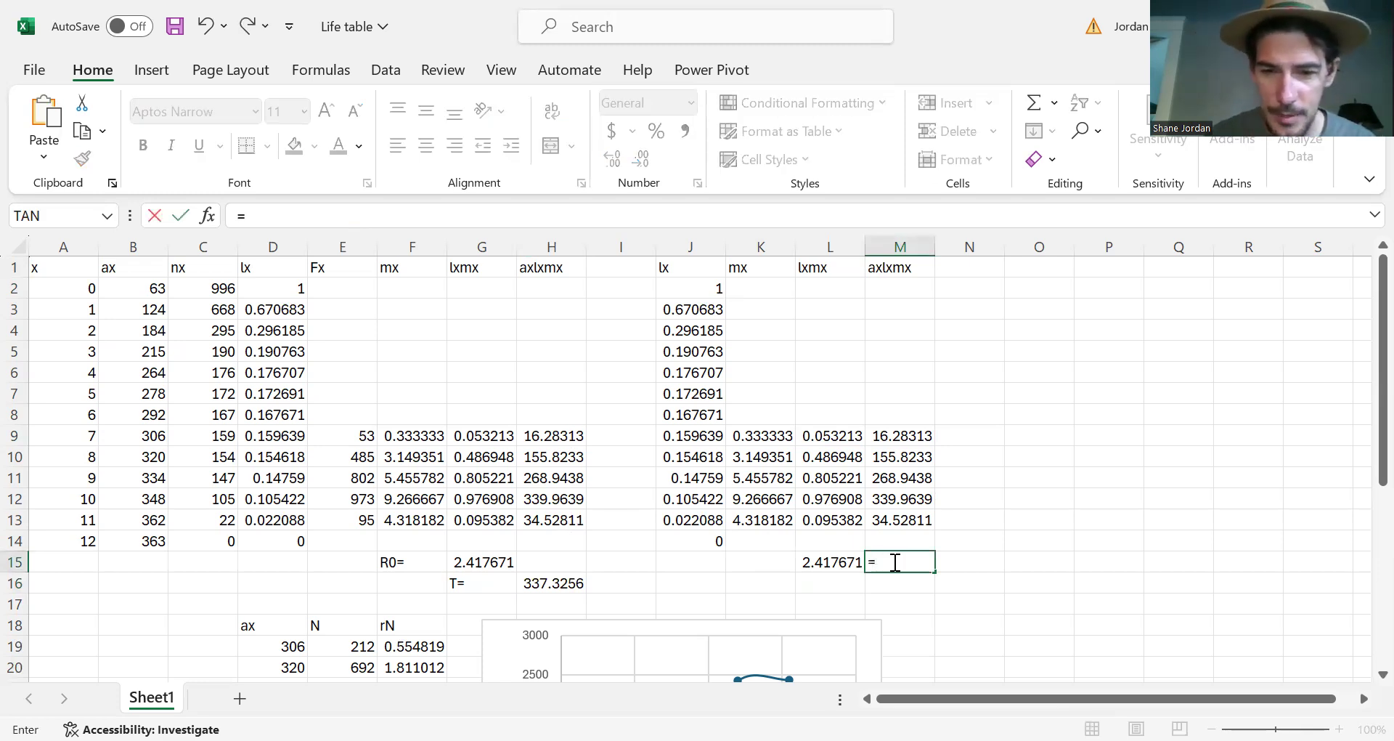
{"action": "type", "text": "sum("}
{"action": "left_click", "coordinate": [906, 438]}
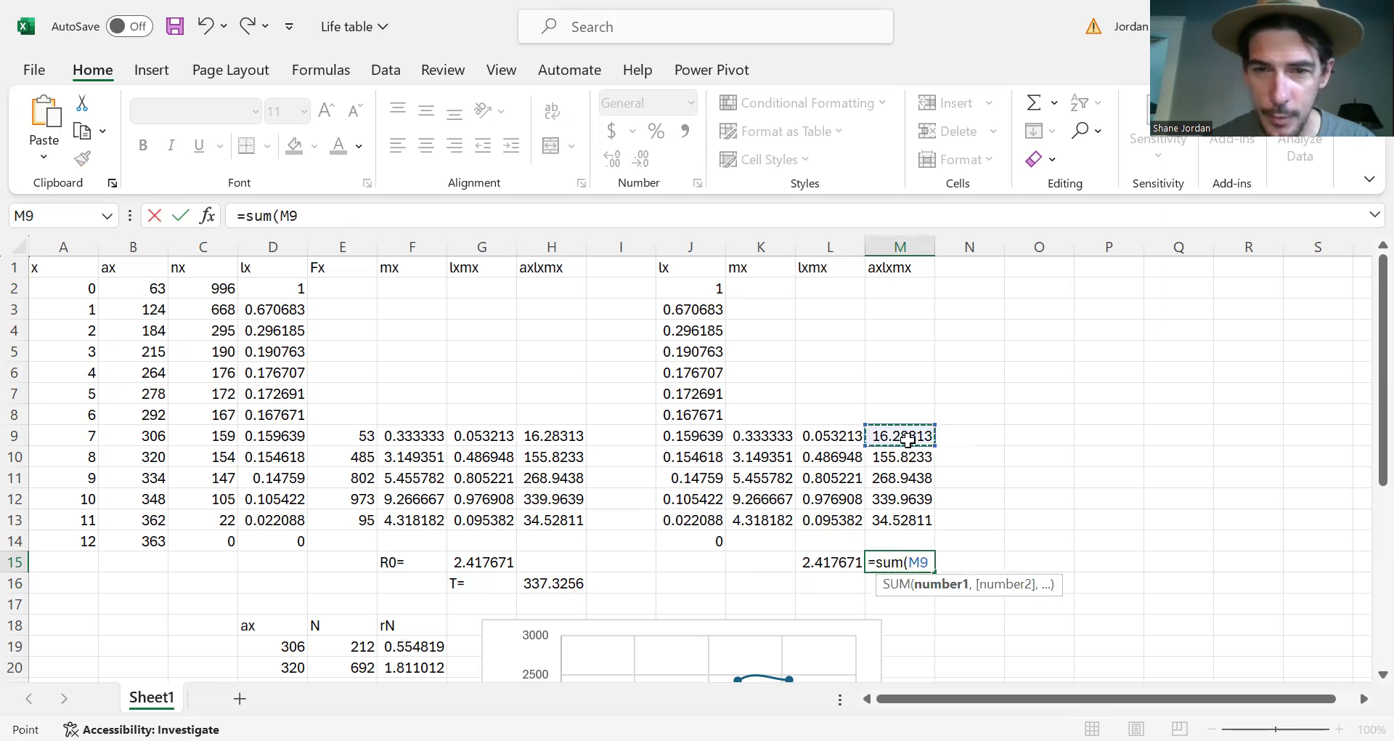
{"action": "left_click", "coordinate": [904, 517], "text": "shift"}
{"action": "type", "text": ")/"}
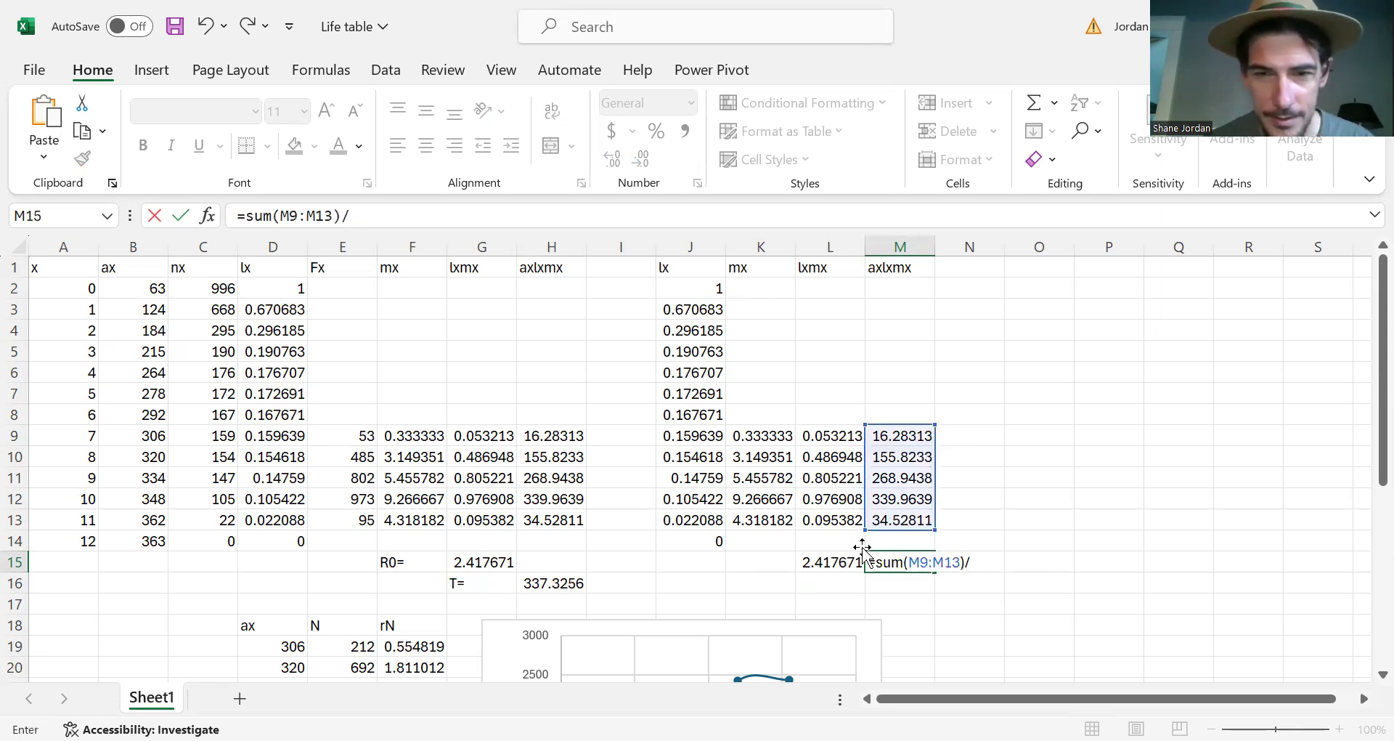
{"action": "left_click", "coordinate": [842, 561]}
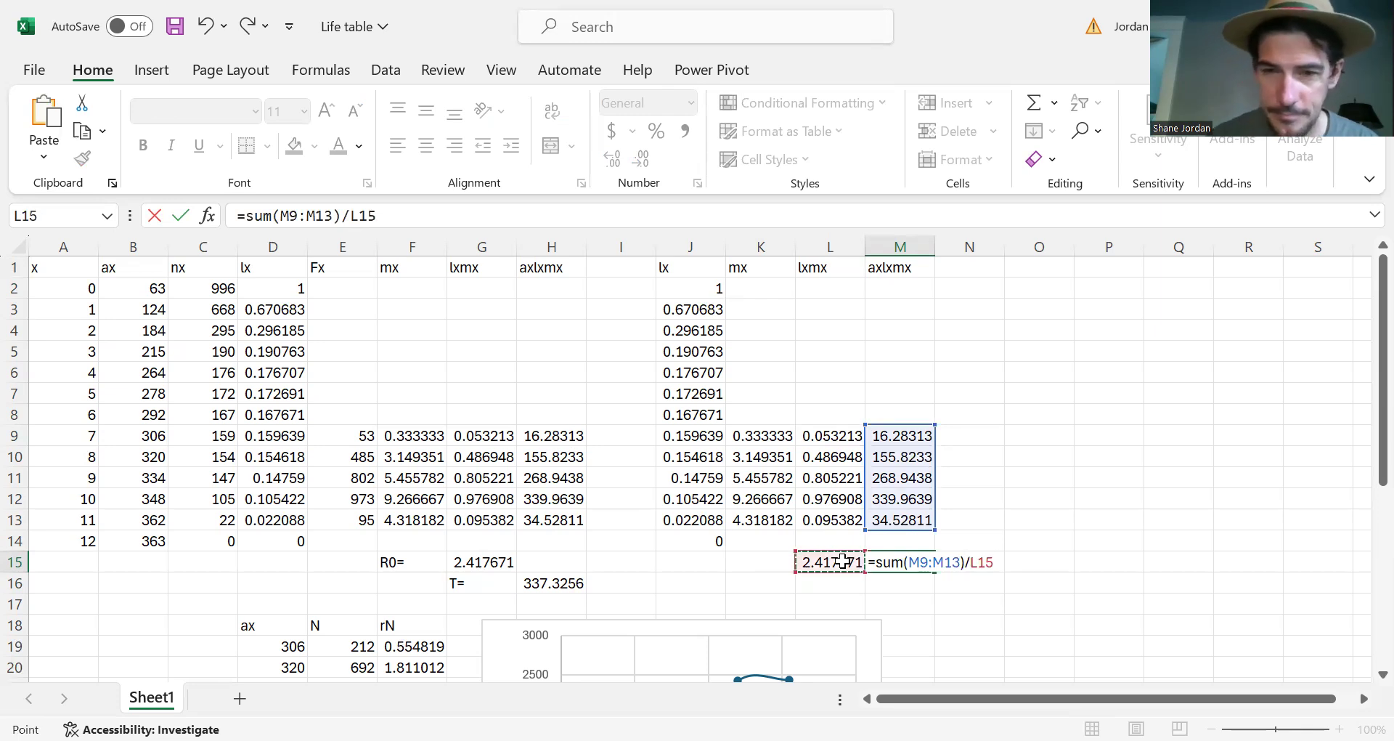
{"action": "key", "text": "Return"}
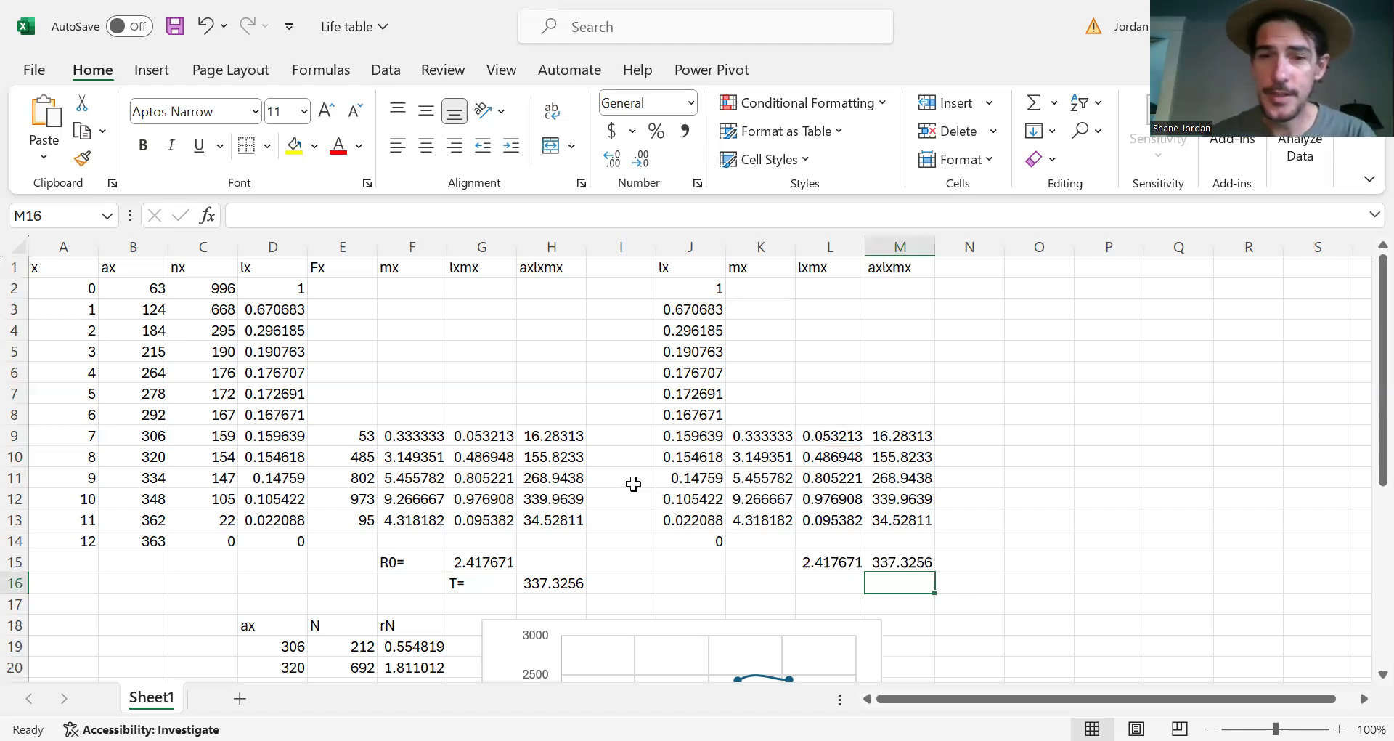
- Review the R0 and T formulas in L15 and M15, and look over the population size table and chart below
{"action": "left_click", "coordinate": [815, 563]}
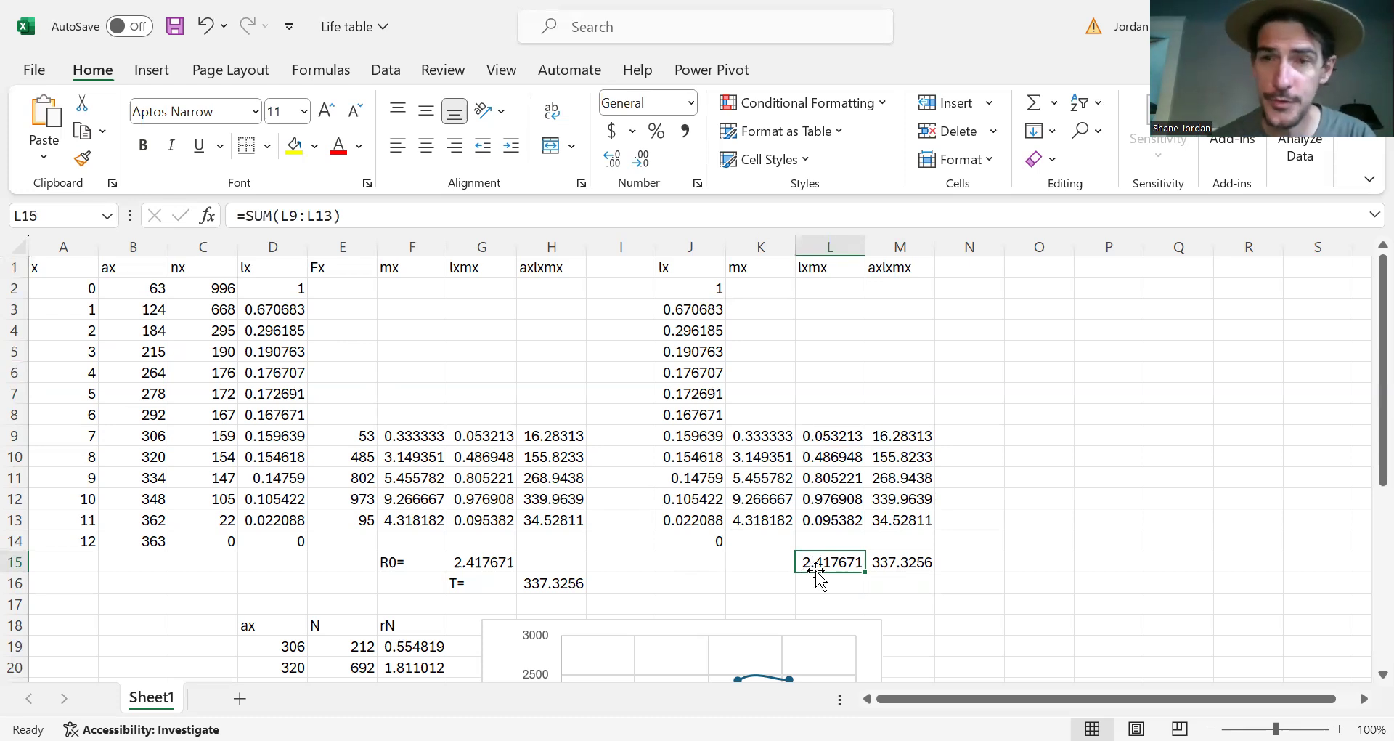
{"action": "left_click", "coordinate": [894, 562]}
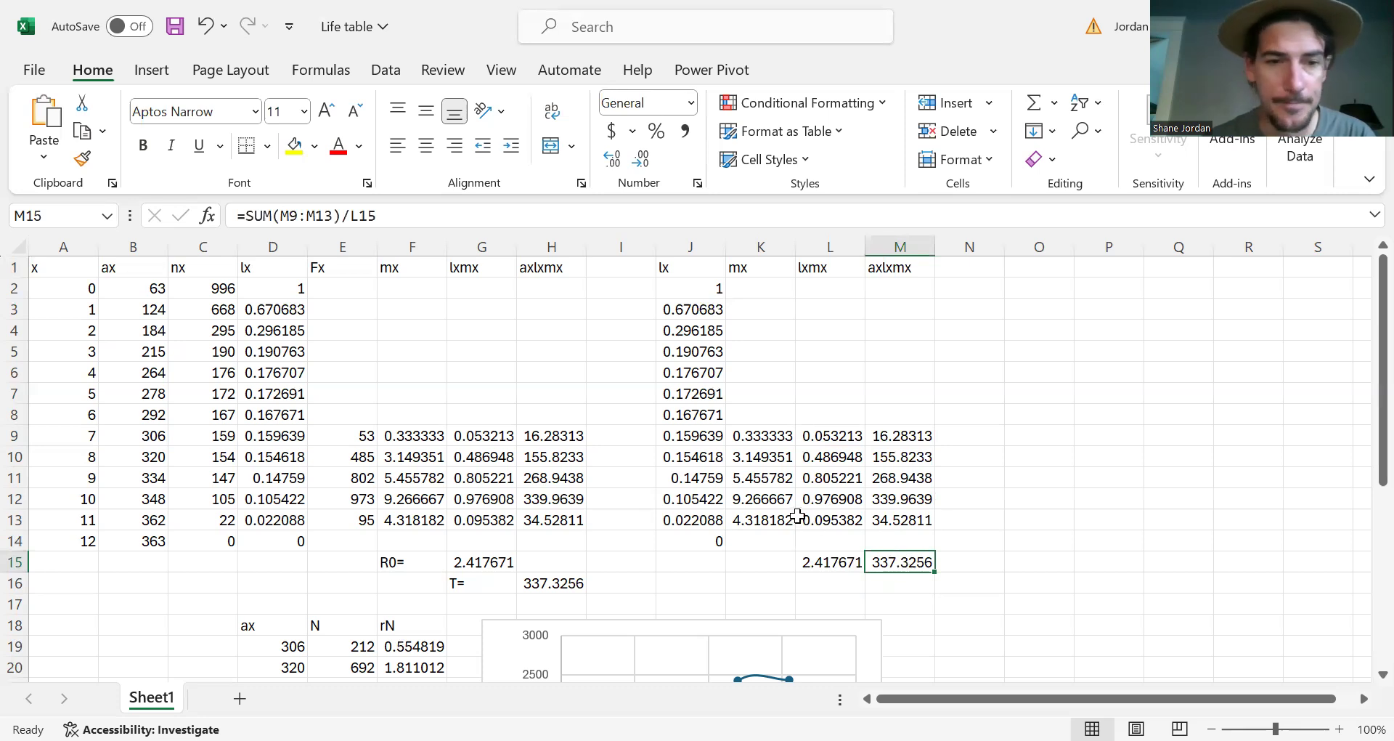
{"action": "scroll", "coordinate": [797, 514], "scroll_direction": "down", "scroll_amount": 2}
{"action": "scroll", "coordinate": [797, 514], "scroll_direction": "down", "scroll_amount": 3}
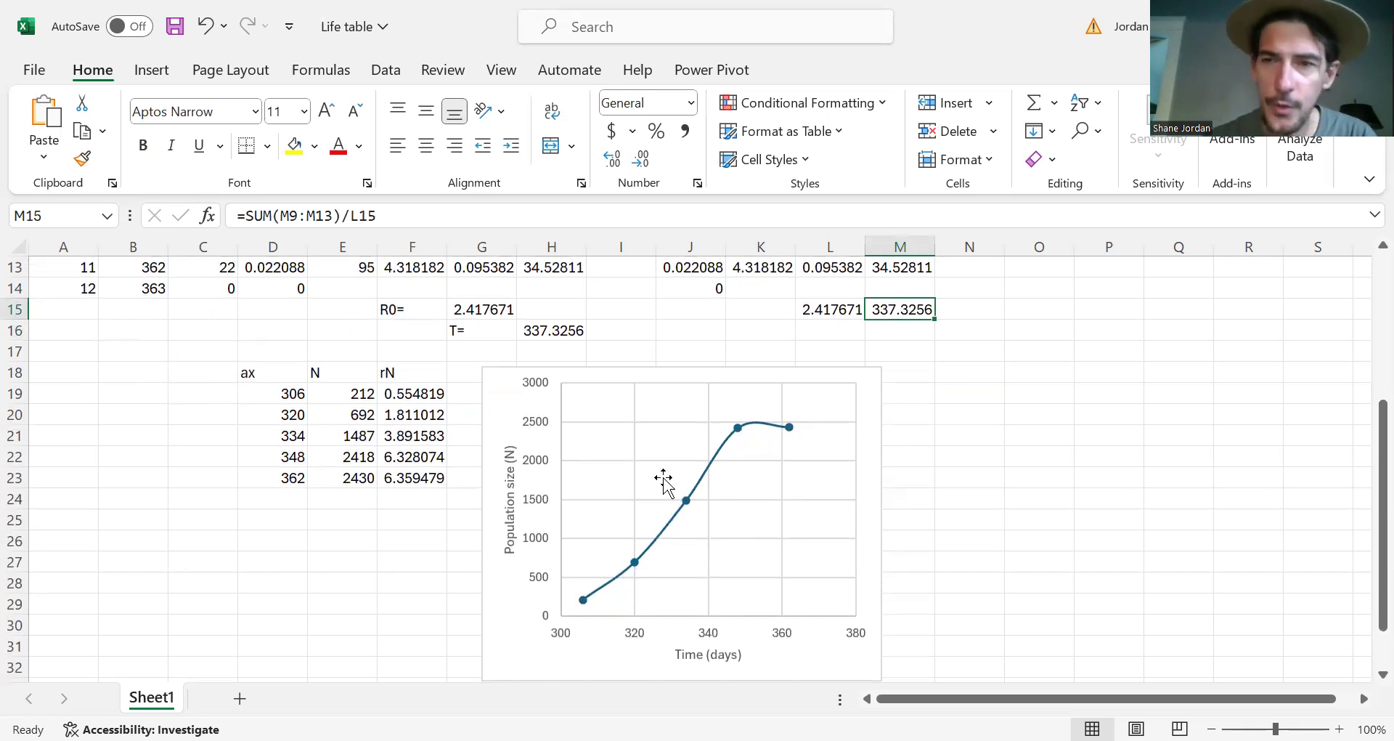
{"action": "scroll", "coordinate": [754, 399], "scroll_direction": "down", "scroll_amount": 1}
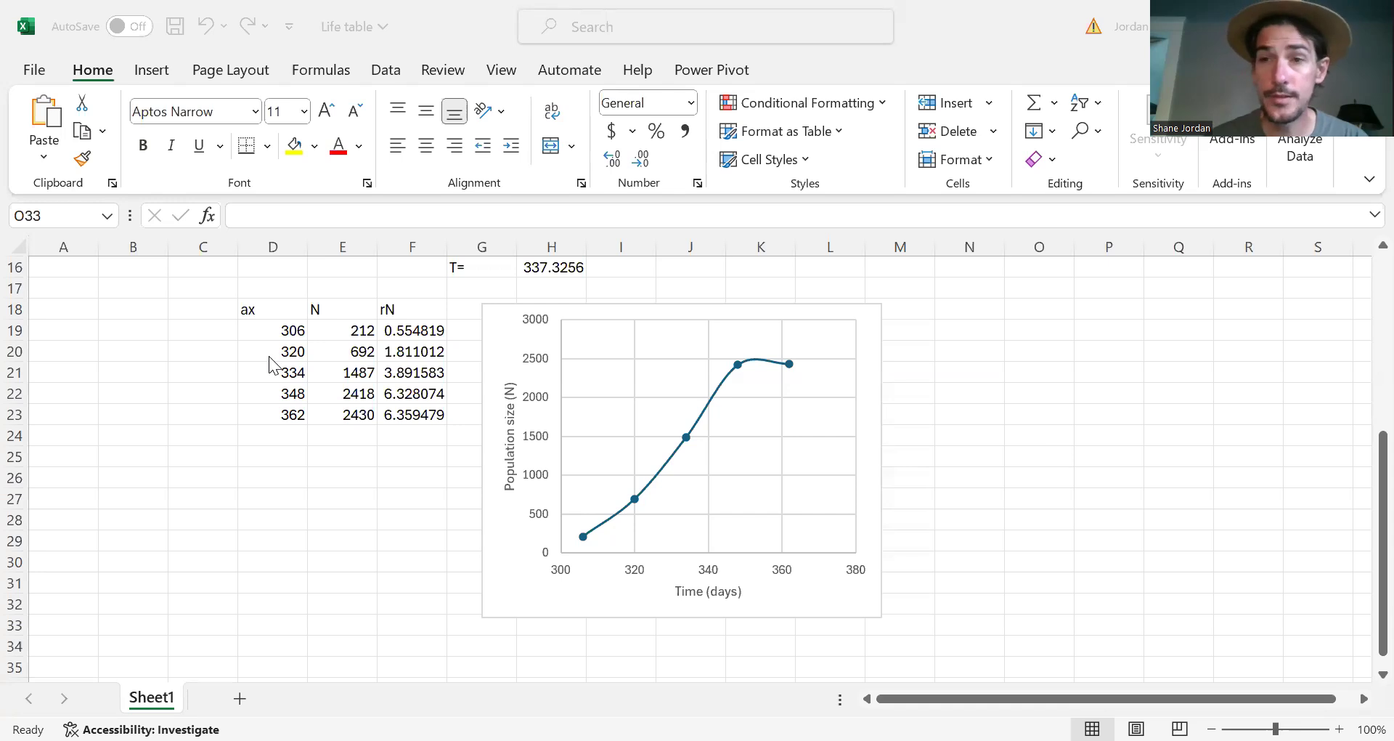
{"action": "scroll", "coordinate": [271, 363], "scroll_direction": "up", "scroll_amount": 3}
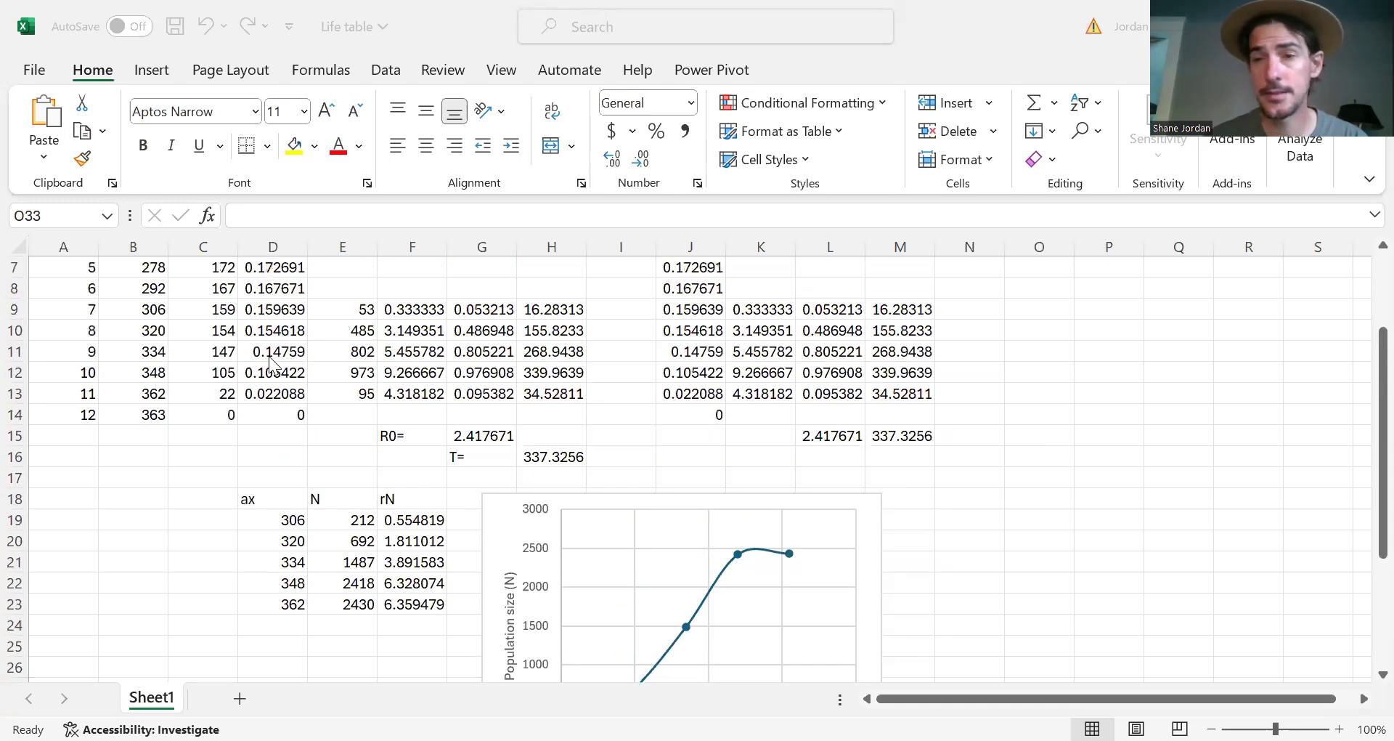
{"action": "scroll", "coordinate": [270, 363], "scroll_direction": "up", "scroll_amount": 2}
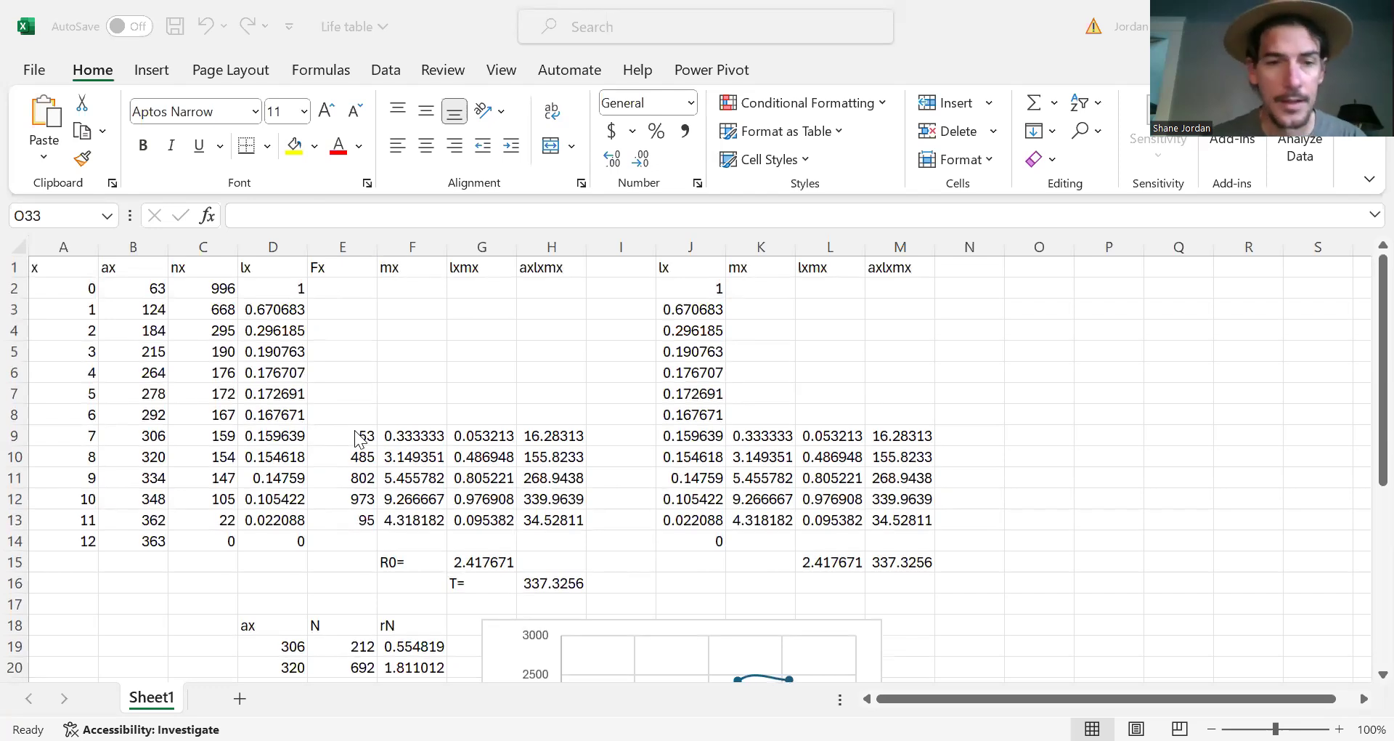
{"action": "scroll", "coordinate": [356, 436], "scroll_direction": "down", "scroll_amount": 2}
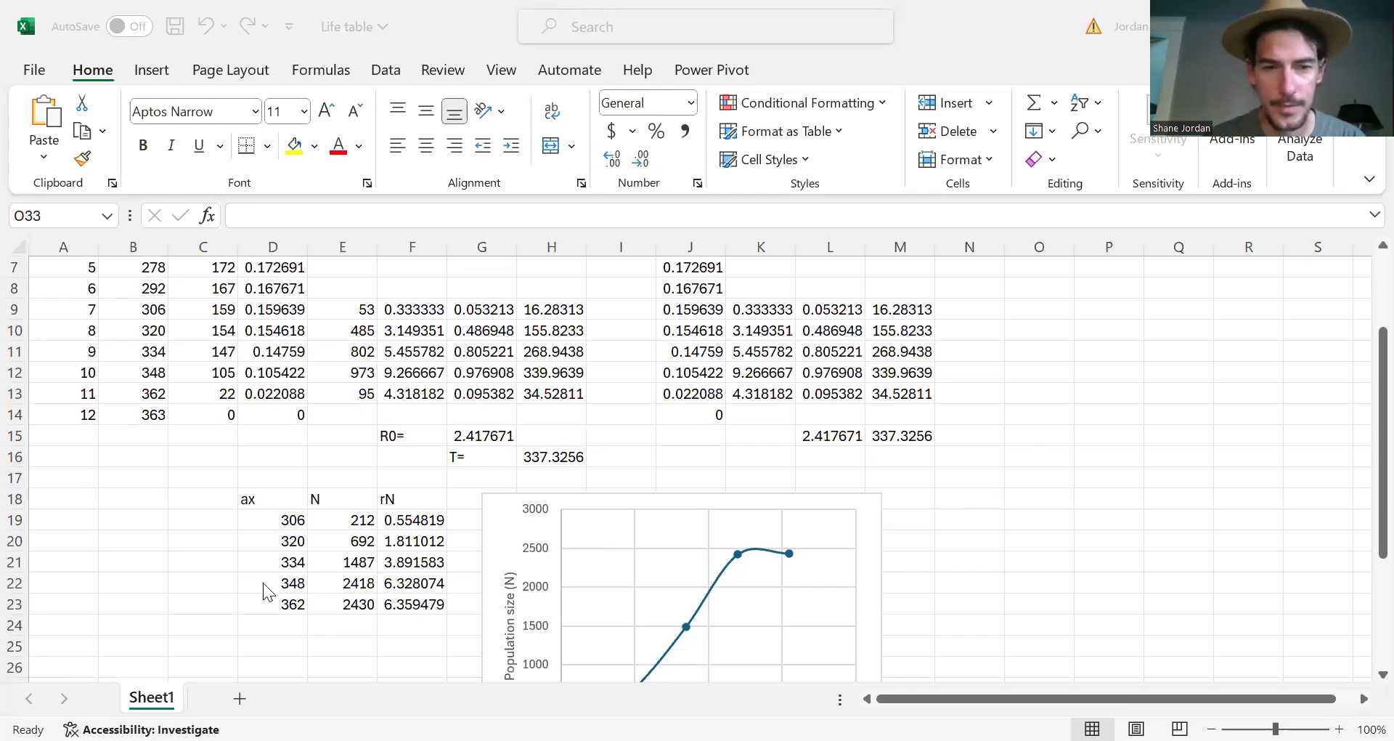
- Examine how each N formula in E19:E23 combines the nx survivors with the cumulative Fx values from the life table
{"action": "left_click", "coordinate": [329, 519]}
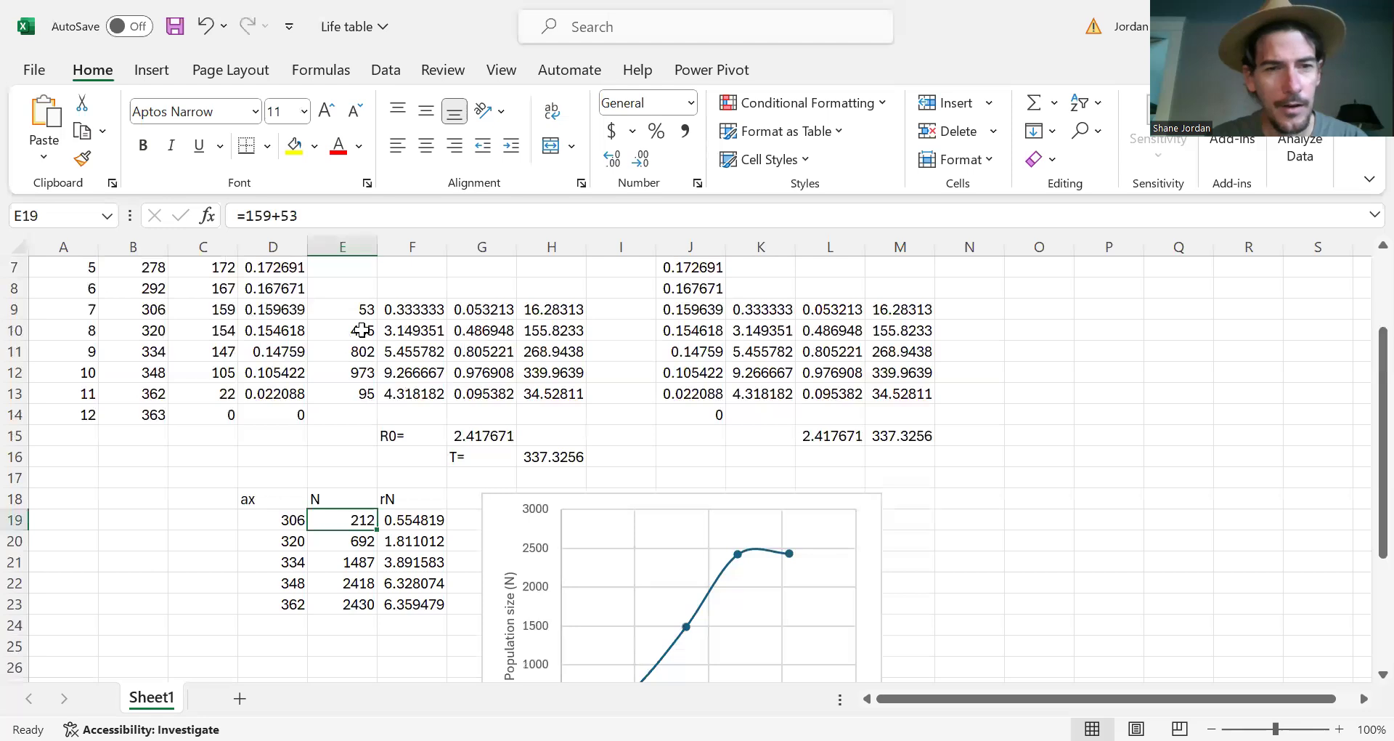
{"action": "left_click", "coordinate": [208, 308]}
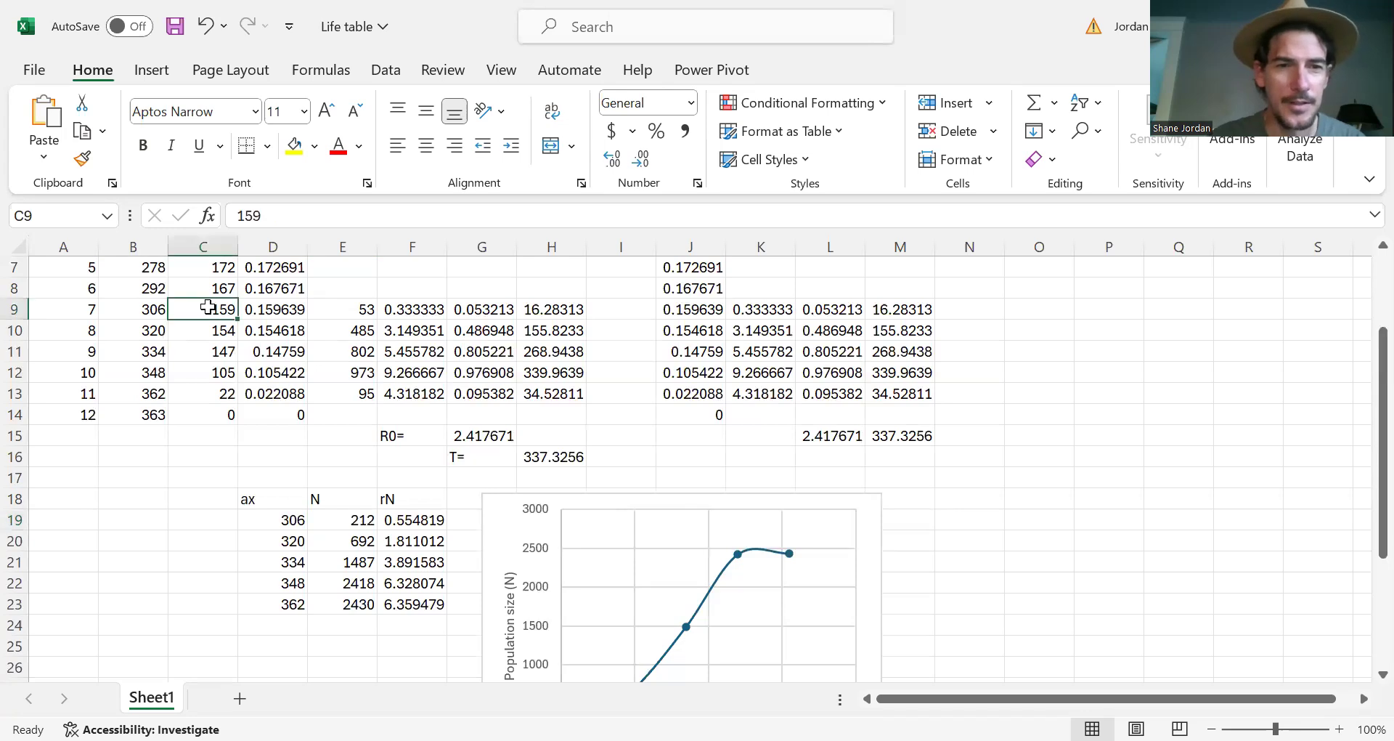
{"action": "left_click", "coordinate": [344, 308]}
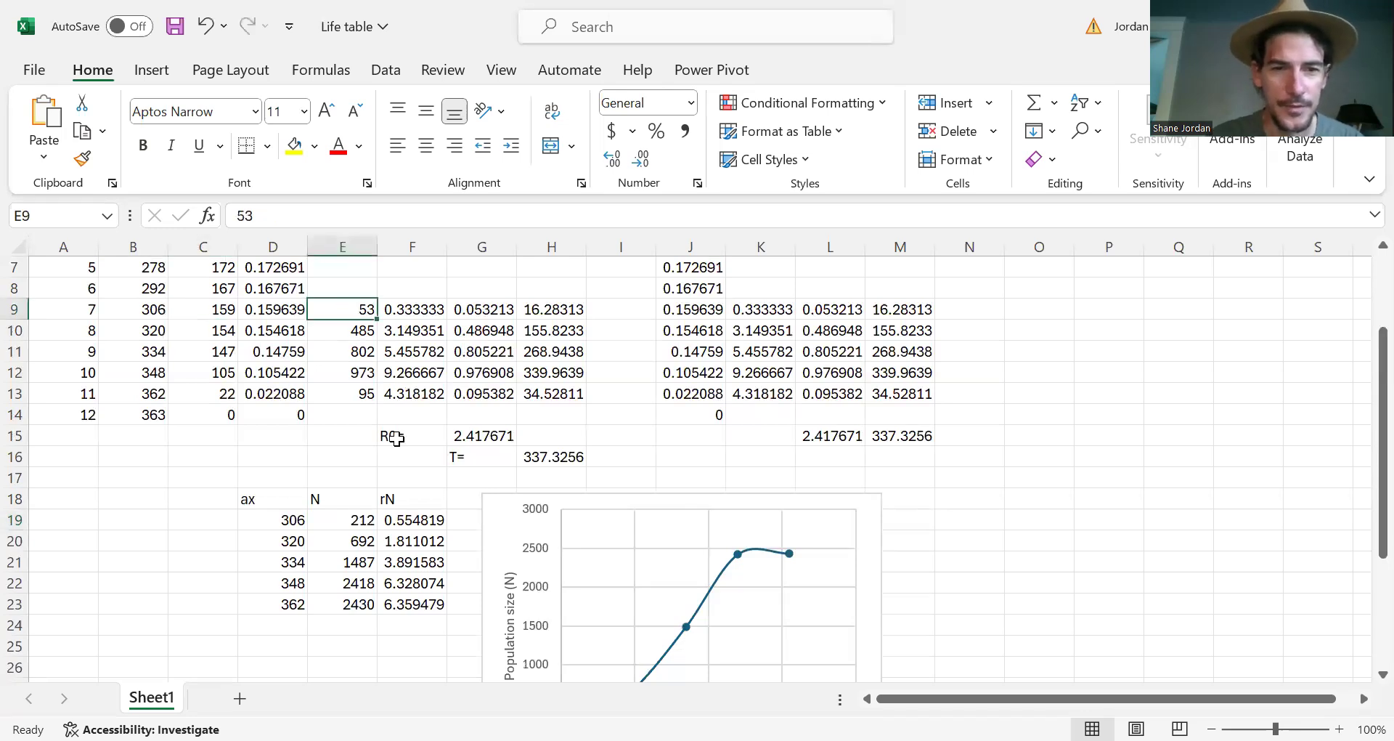
{"action": "left_click", "coordinate": [342, 520]}
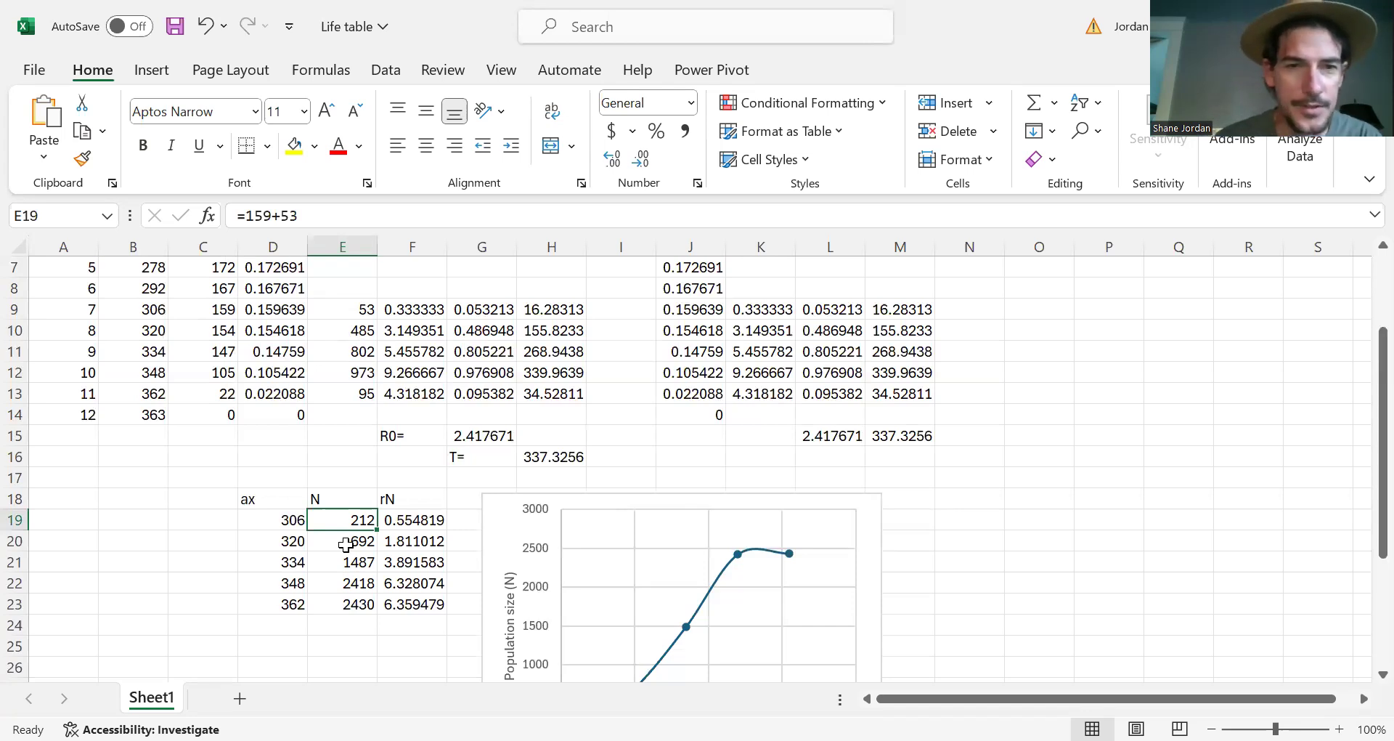
{"action": "left_click", "coordinate": [345, 545]}
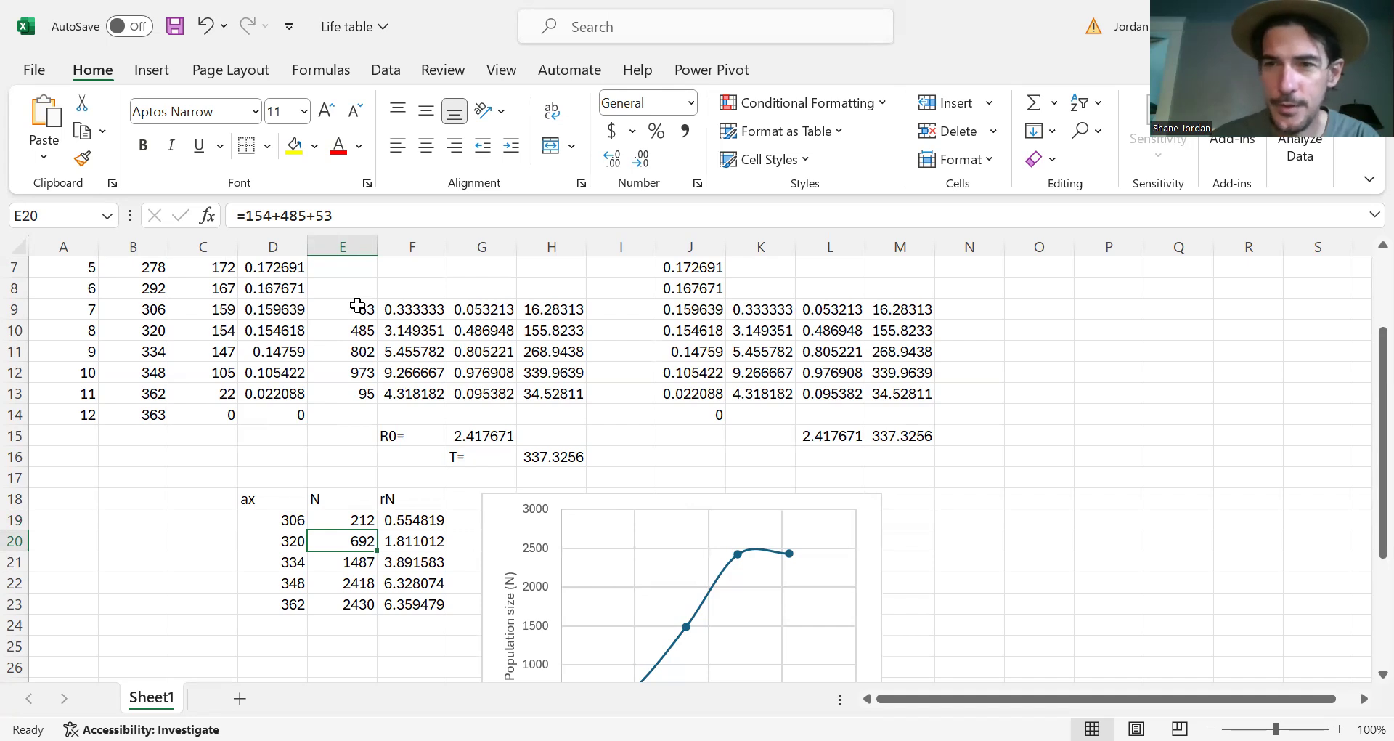
{"action": "left_click", "coordinate": [344, 559]}
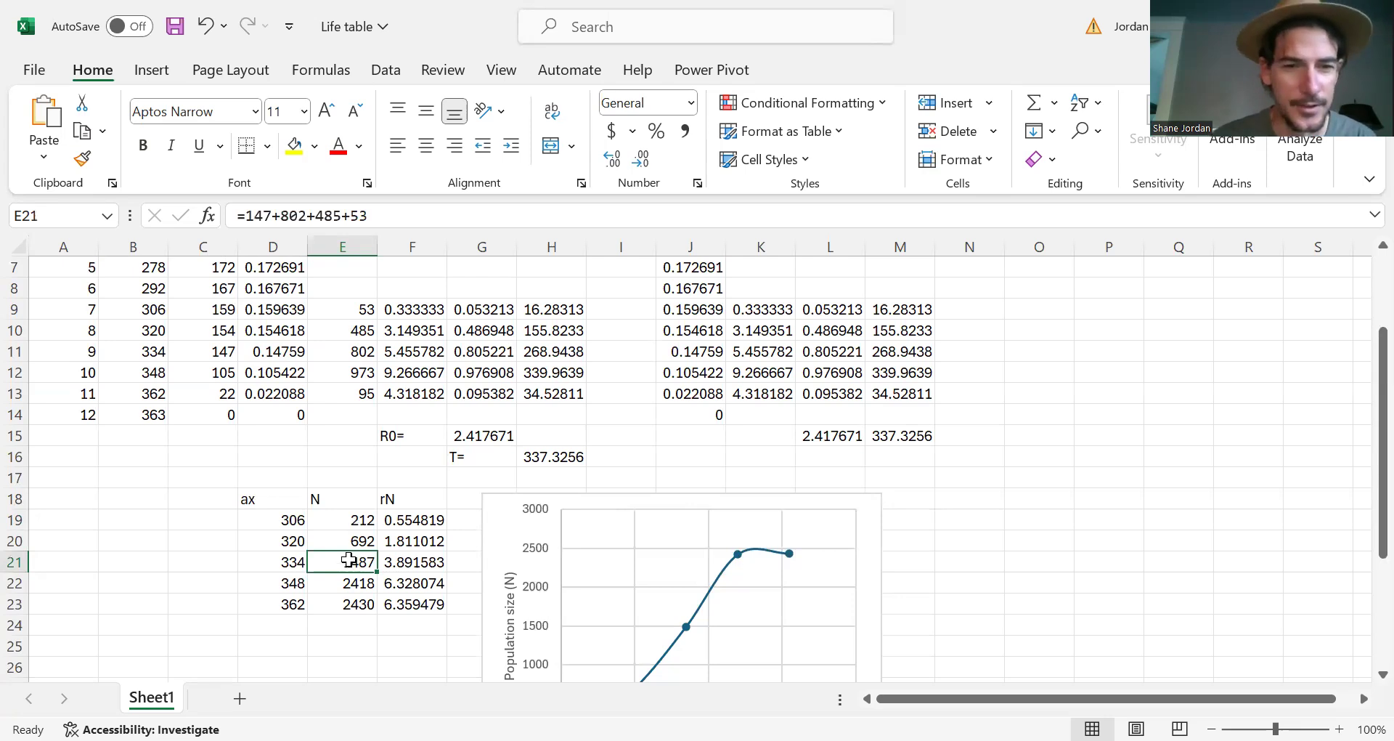
{"action": "left_click", "coordinate": [348, 581]}
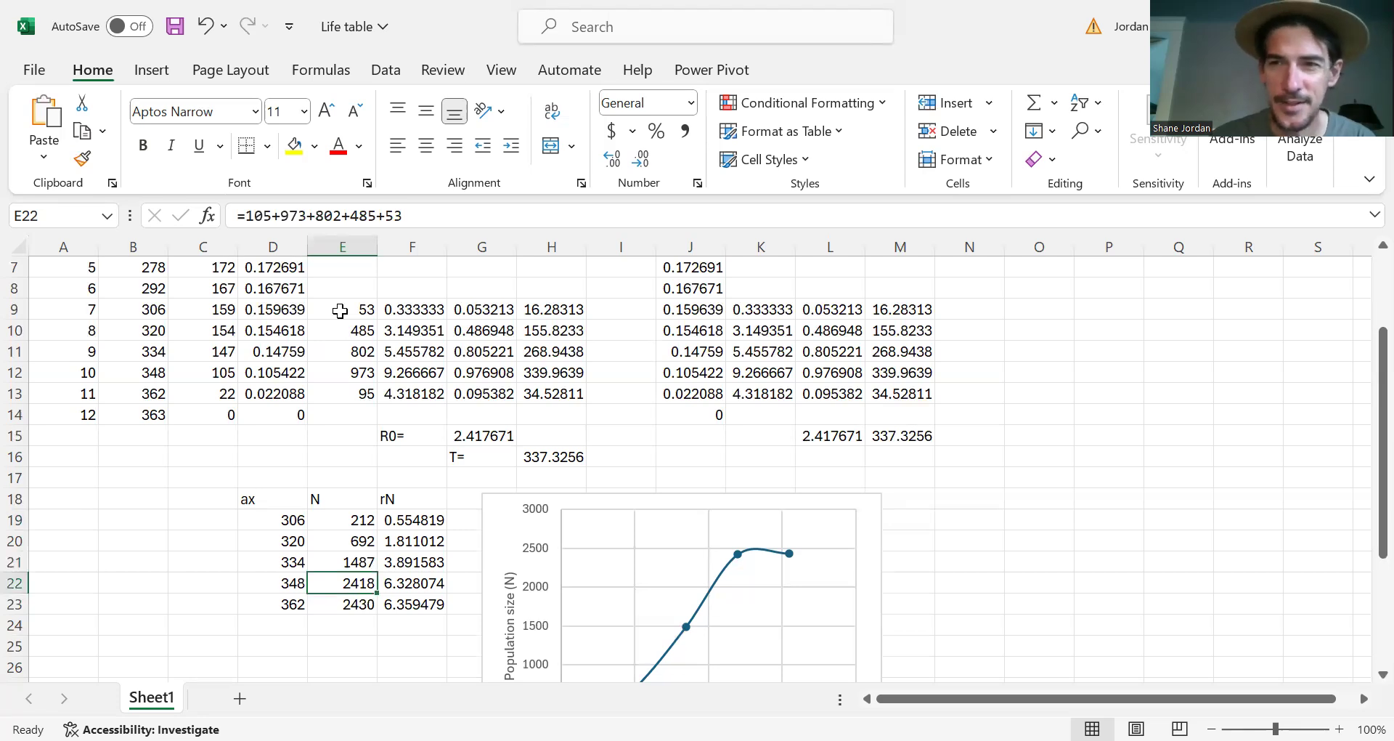
{"action": "left_click", "coordinate": [350, 604]}
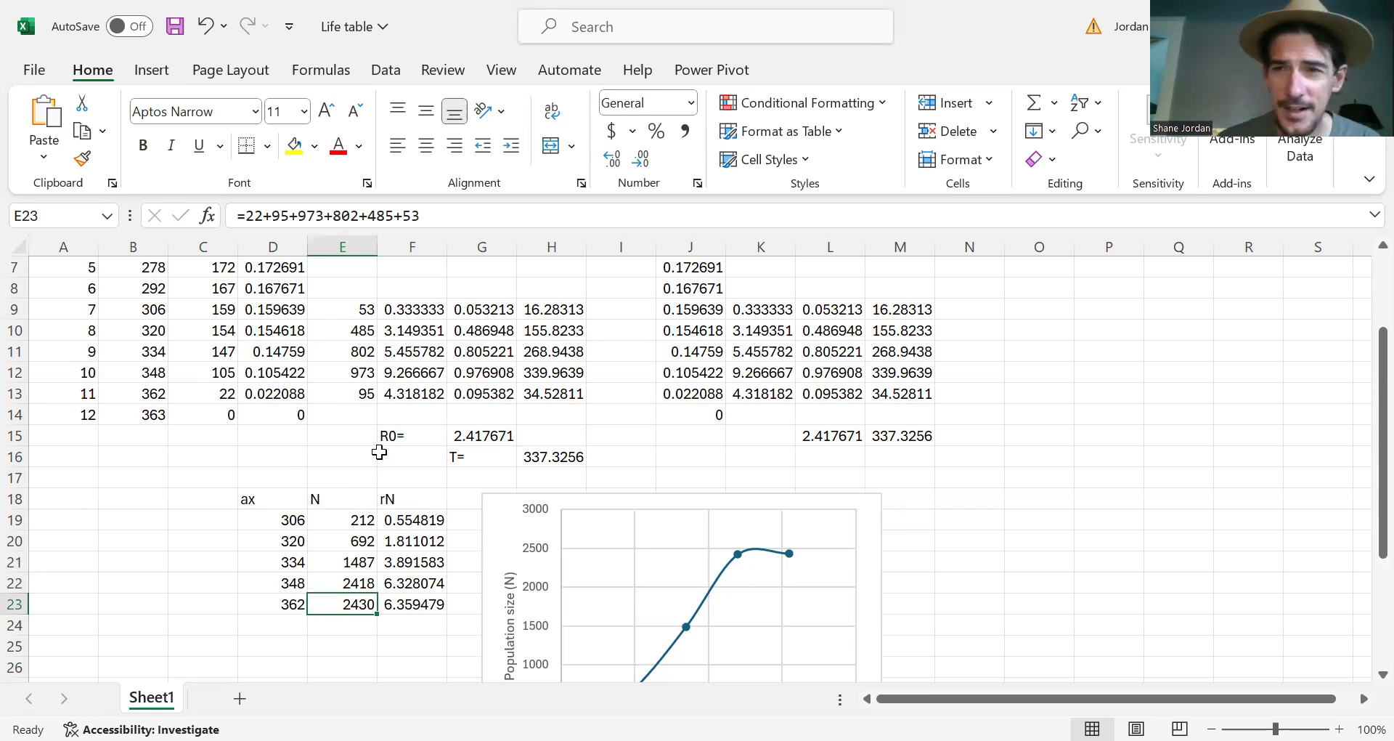
- Examine the existing population size chart and the ax and N source data it plots
{"action": "scroll", "coordinate": [379, 455], "scroll_direction": "down", "scroll_amount": 1}
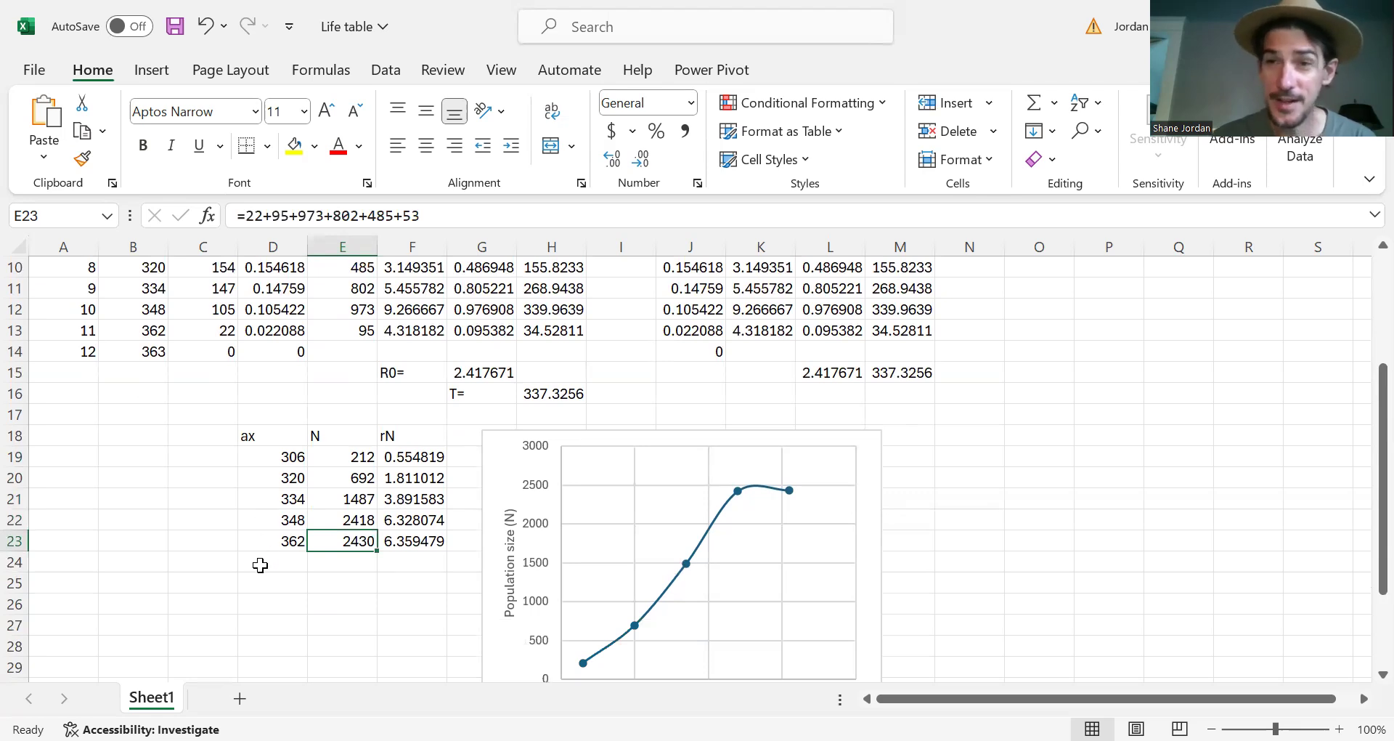
{"action": "scroll", "coordinate": [537, 505], "scroll_direction": "down", "scroll_amount": 1}
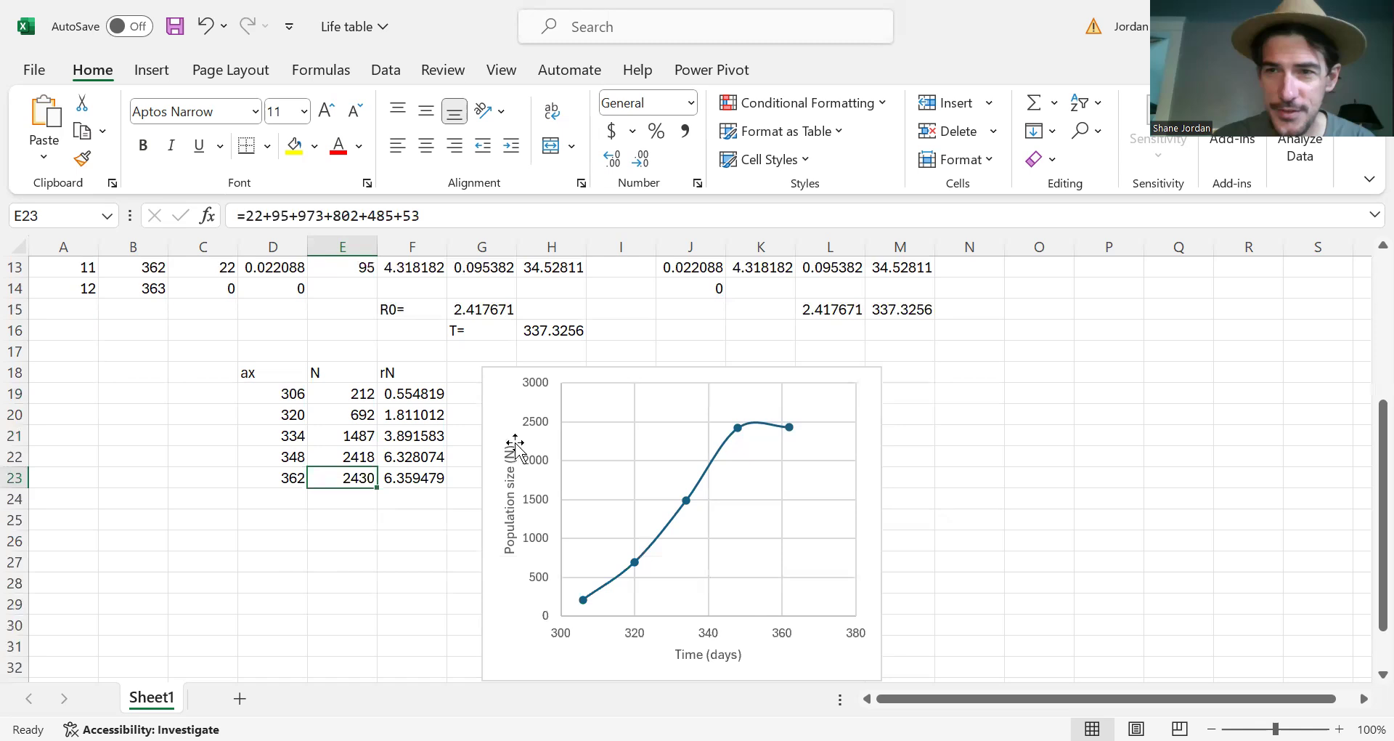
{"action": "scroll", "coordinate": [681, 448], "scroll_direction": "down", "scroll_amount": 1}
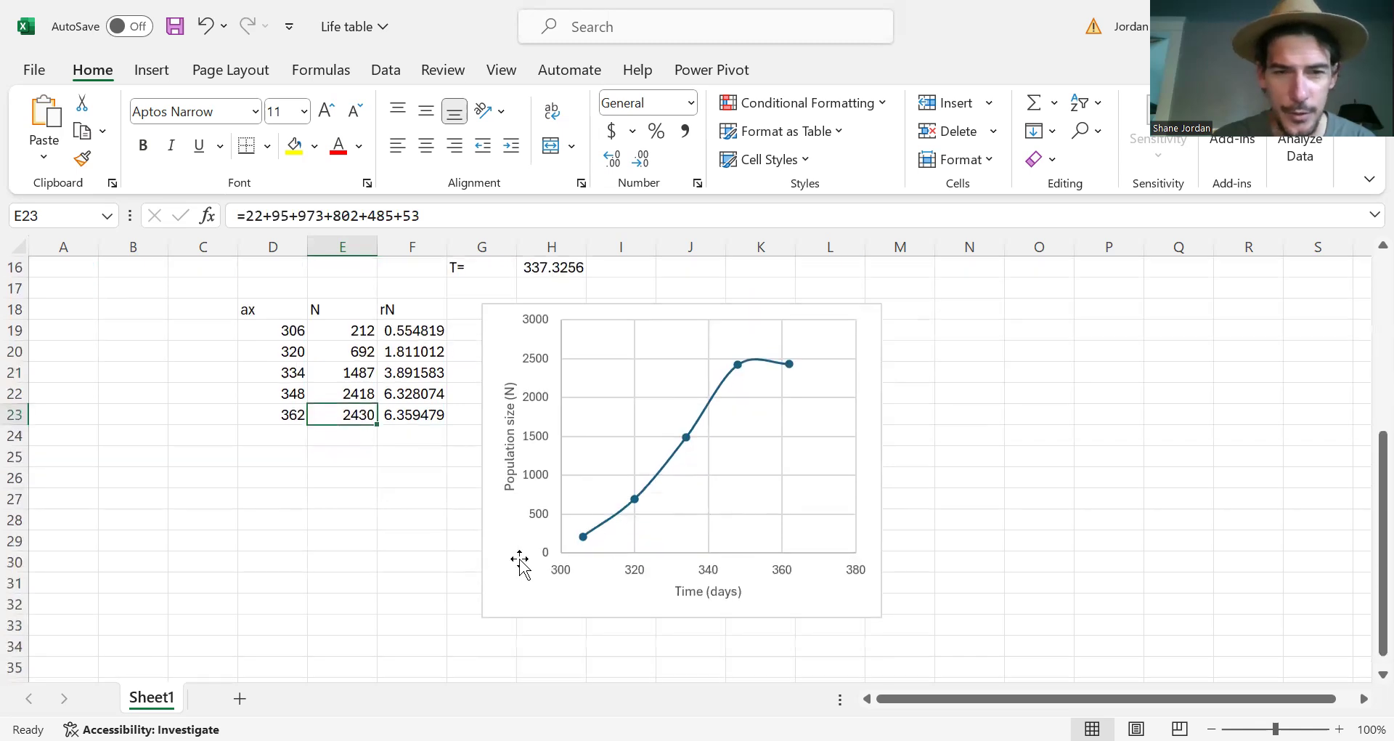
{"action": "left_click", "coordinate": [283, 369]}
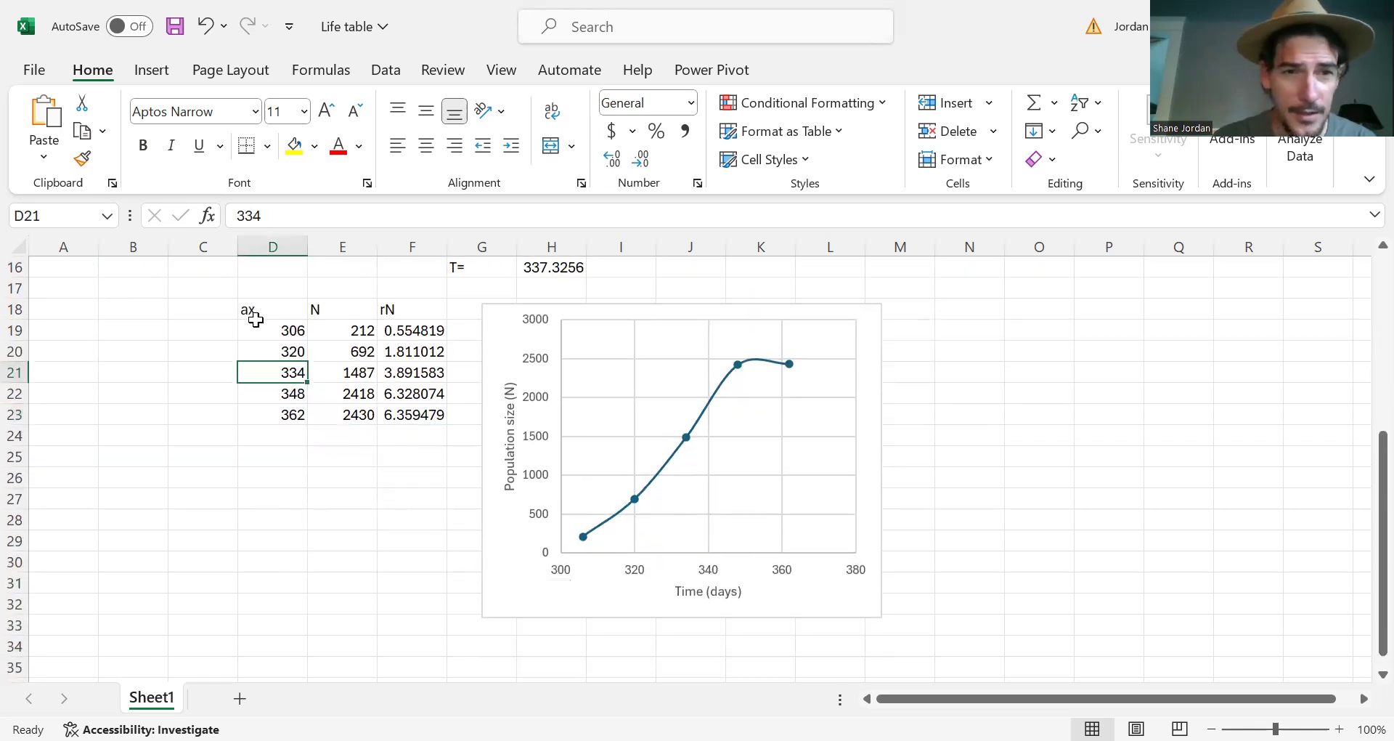
{"action": "left_click", "coordinate": [494, 578]}
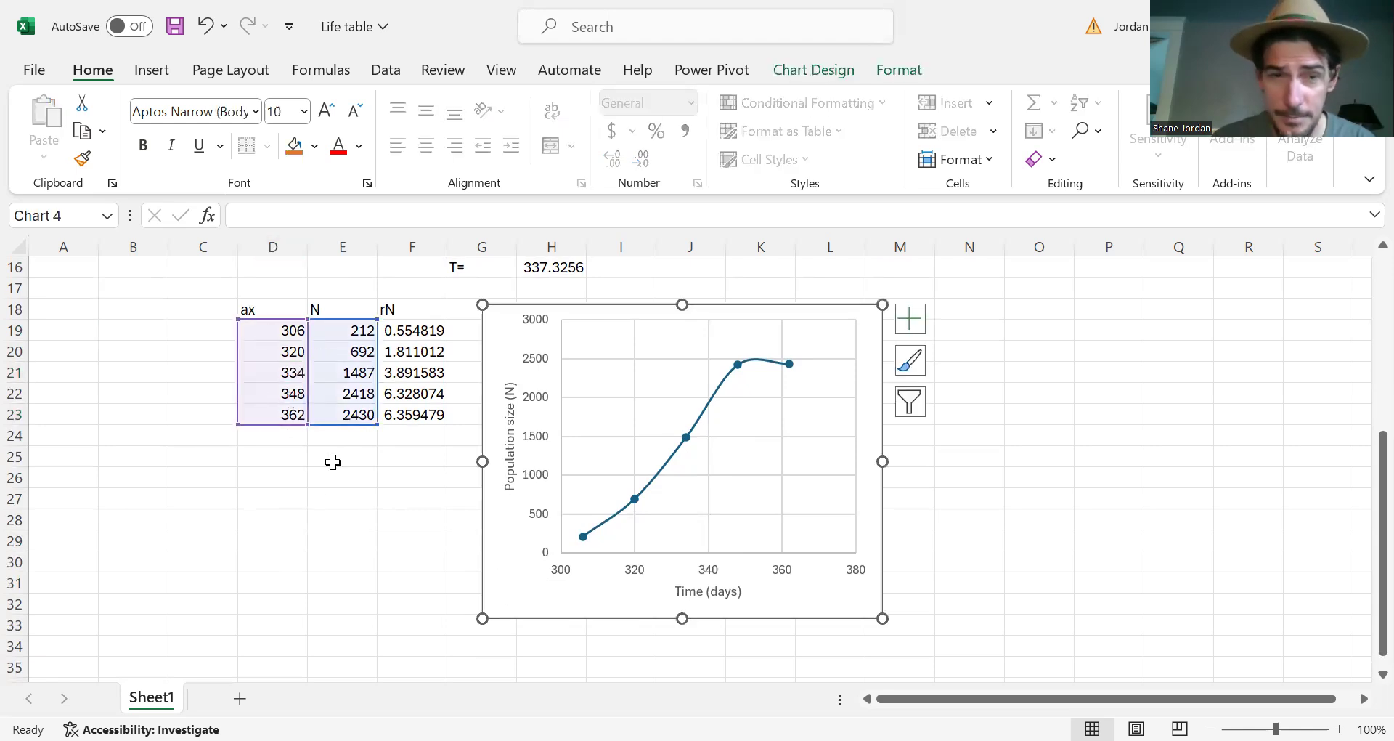
{"action": "left_click", "coordinate": [330, 503]}
{"action": "left_click_drag", "start_coordinate": [272, 329], "coordinate": [349, 414]}
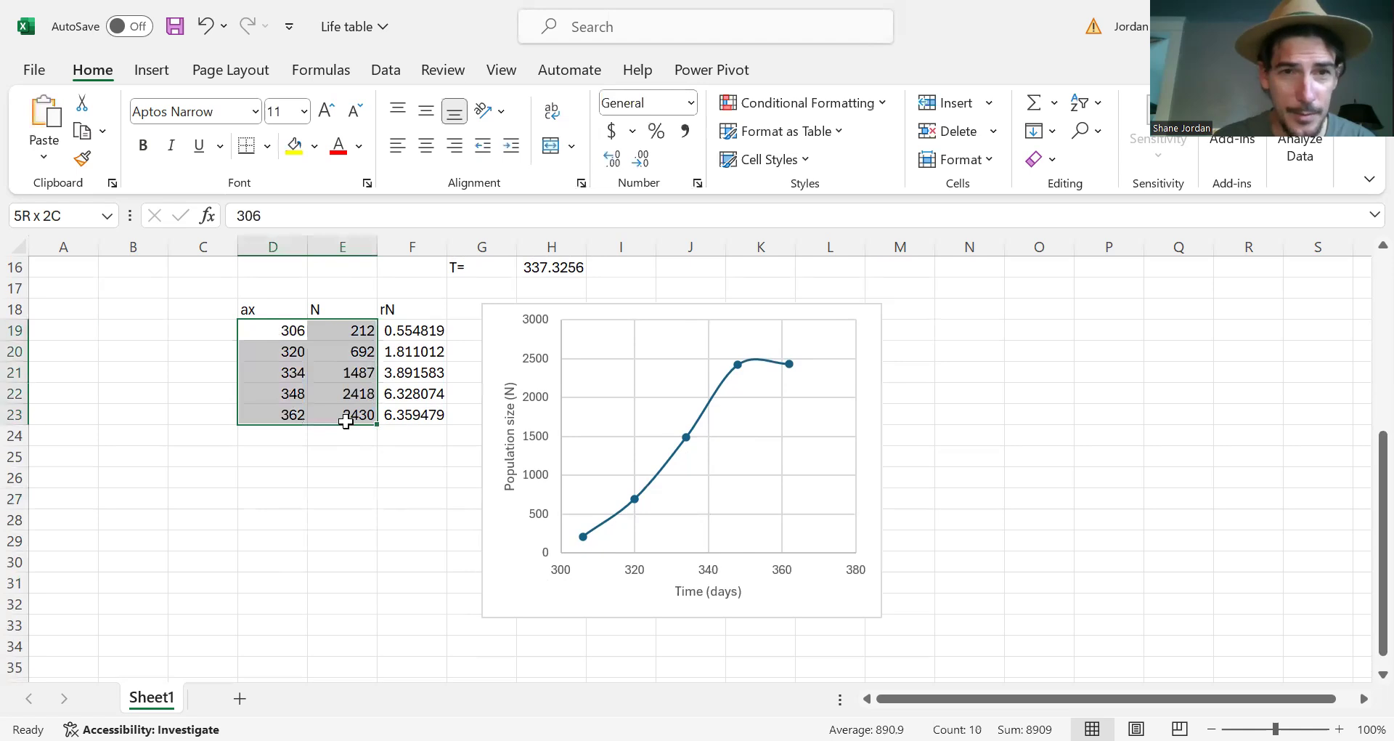
{"action": "left_click", "coordinate": [149, 73]}
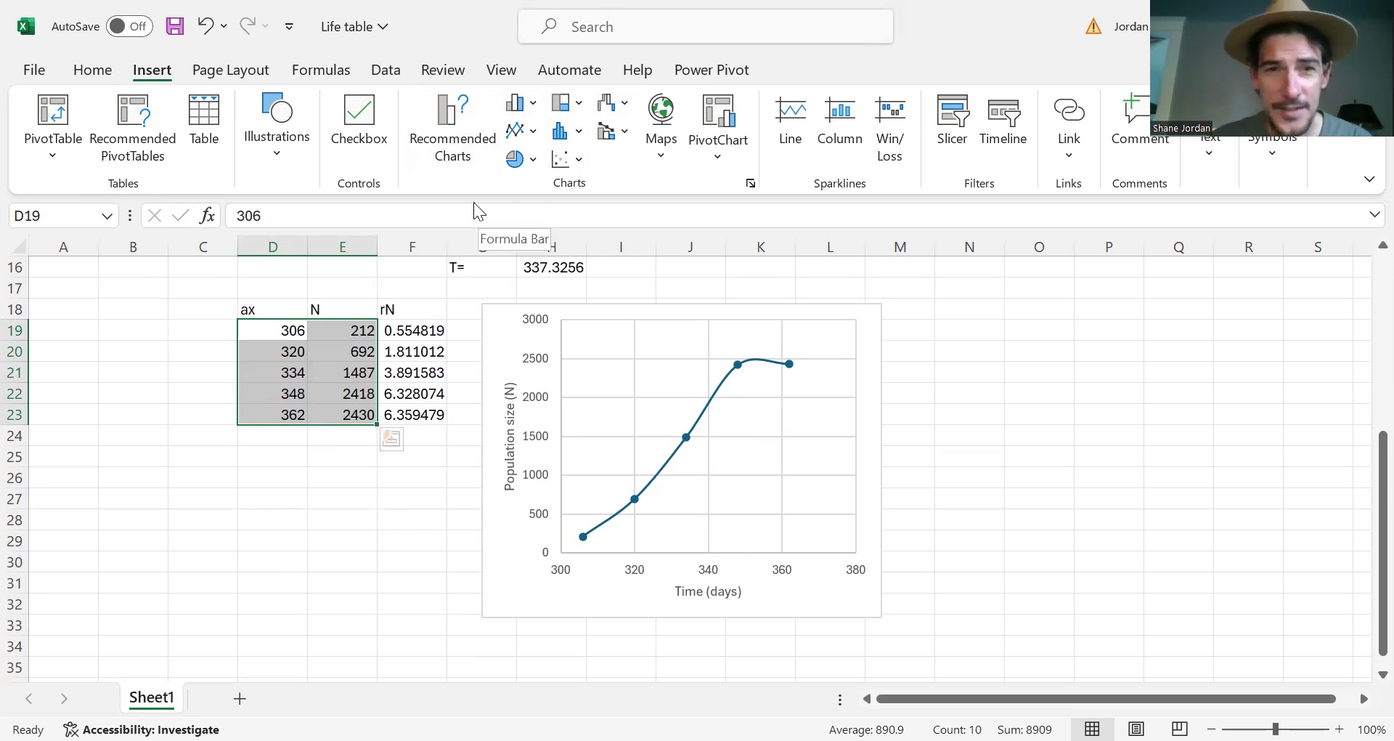
{"action": "left_click", "coordinate": [534, 134]}
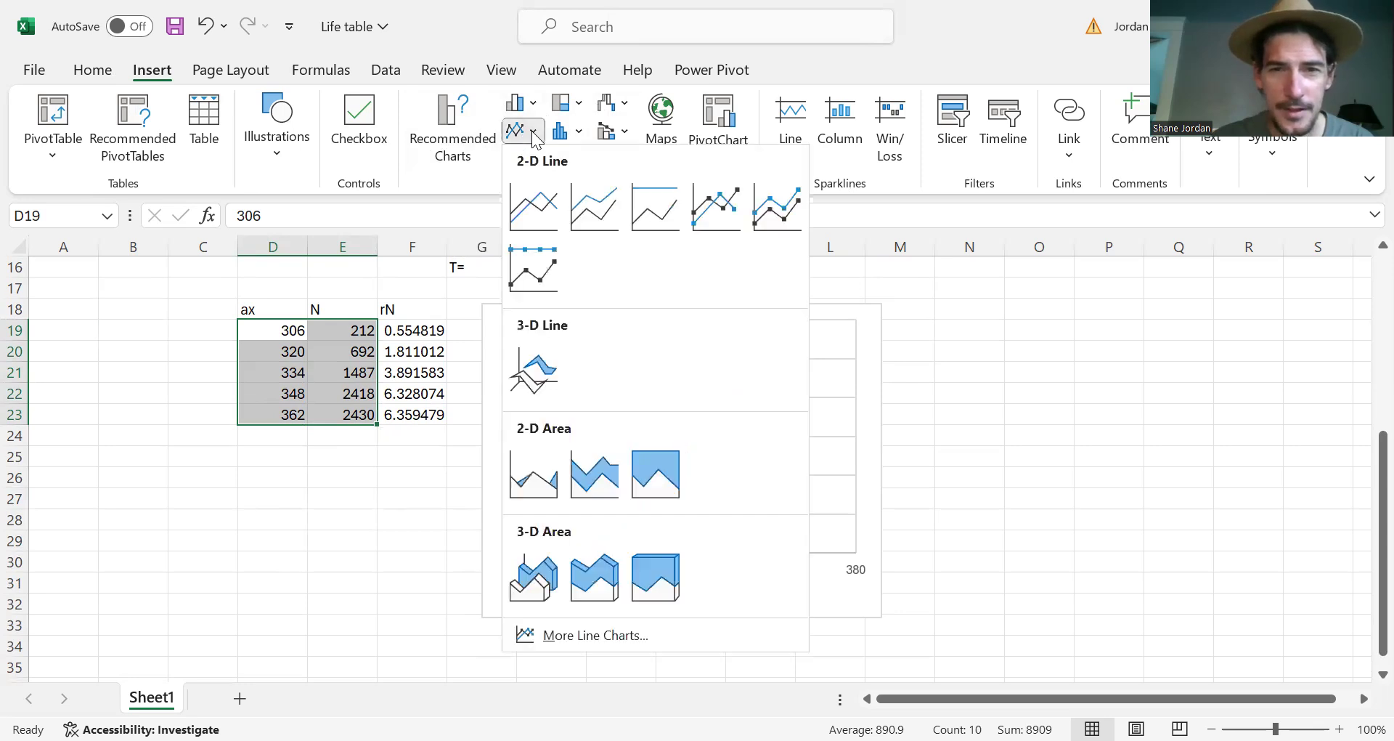
{"action": "left_click", "coordinate": [461, 180]}
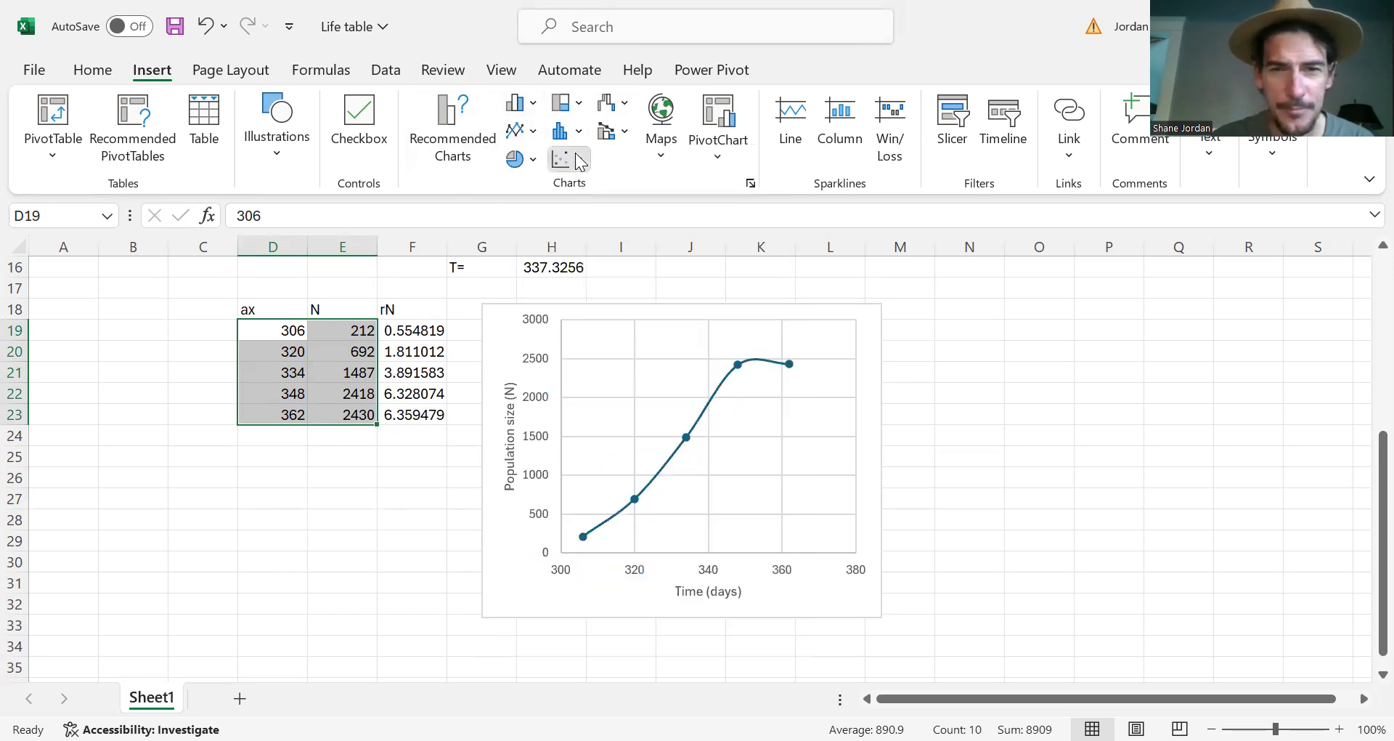
{"action": "left_click", "coordinate": [569, 159]}
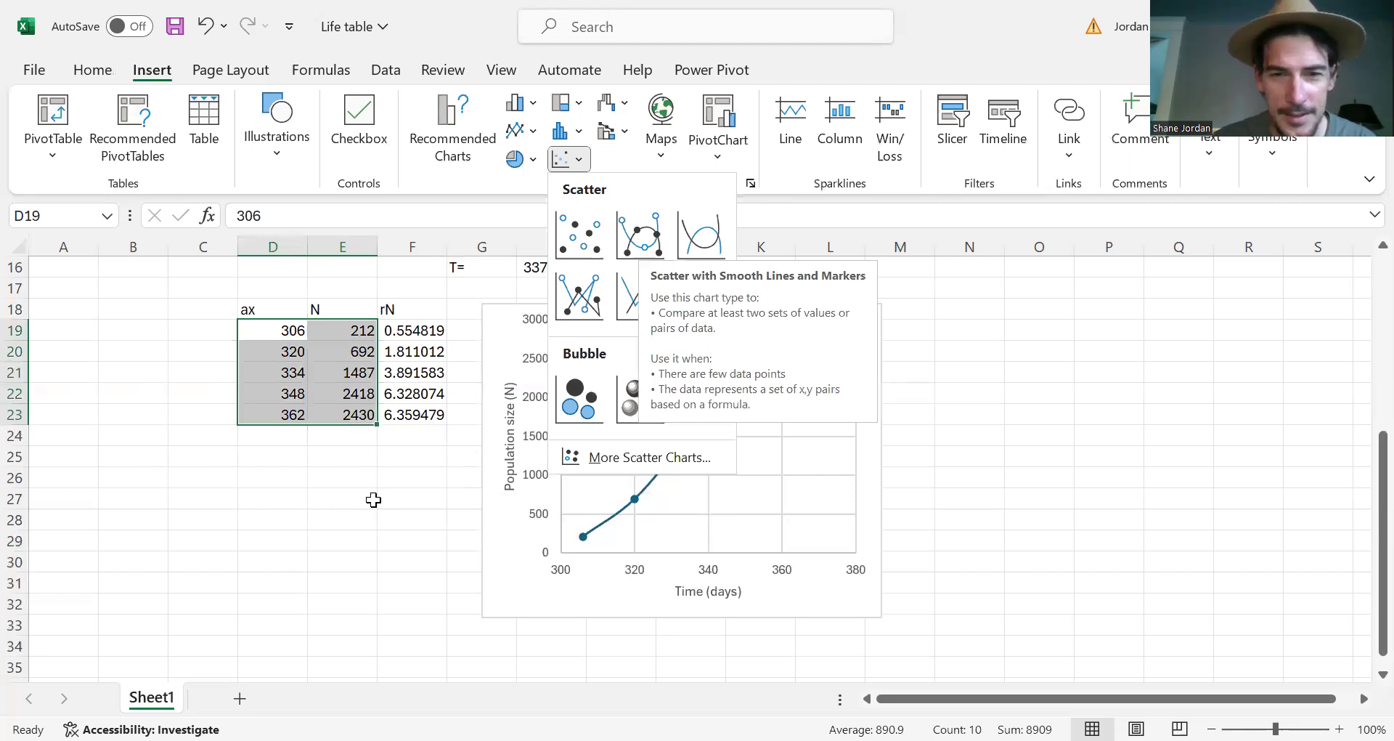
{"action": "left_click", "coordinate": [621, 516]}
{"action": "left_click", "coordinate": [261, 517]}
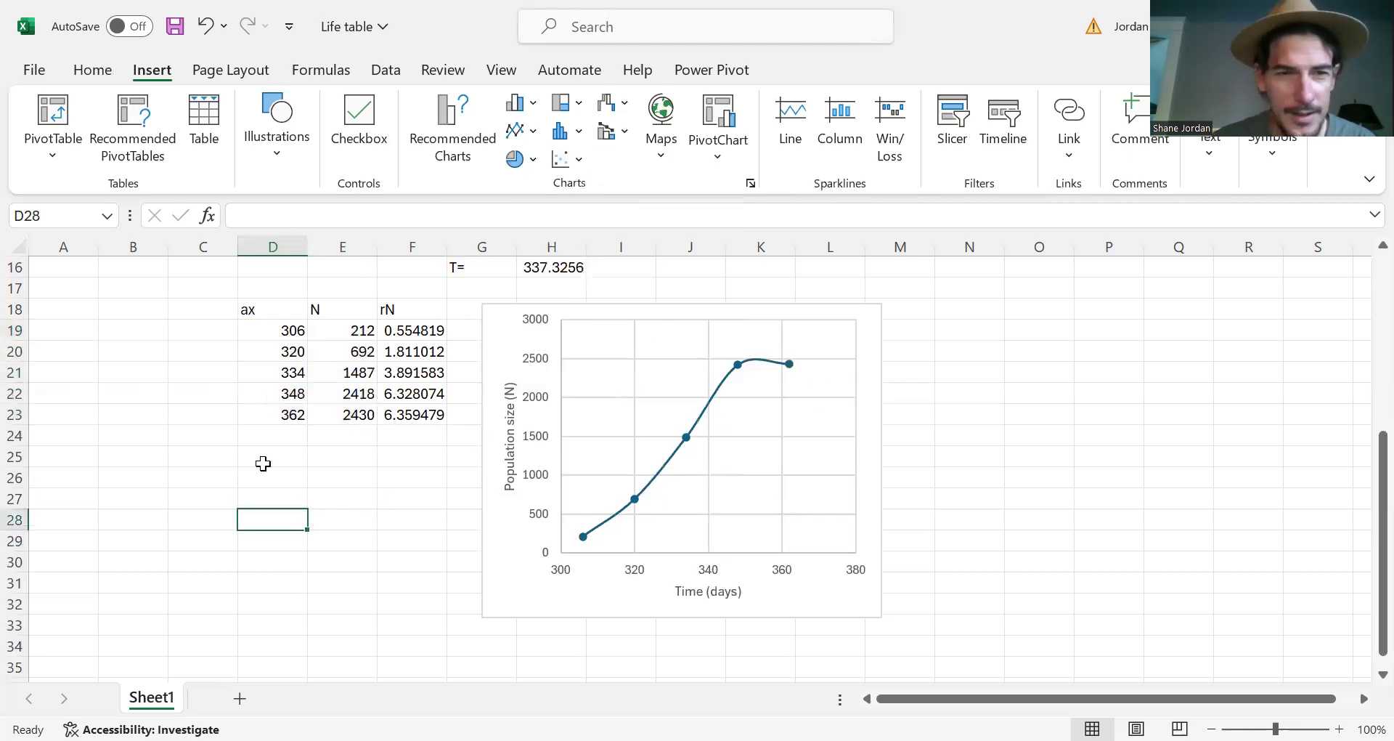
- Insert a Scatter with Smooth Lines and Markers chart from the ax and N data in D19:E24
{"action": "left_click_drag", "start_coordinate": [265, 330], "coordinate": [352, 428]}
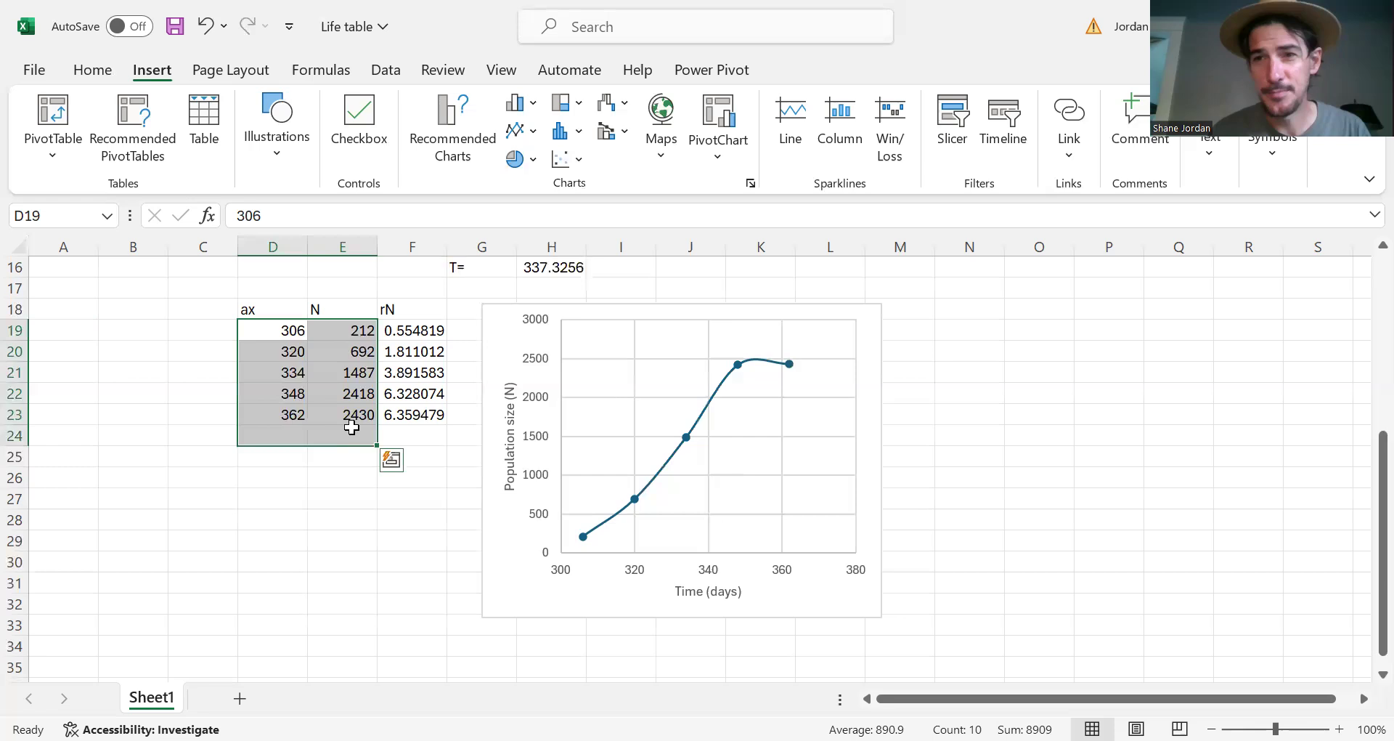
{"action": "left_click", "coordinate": [574, 157]}
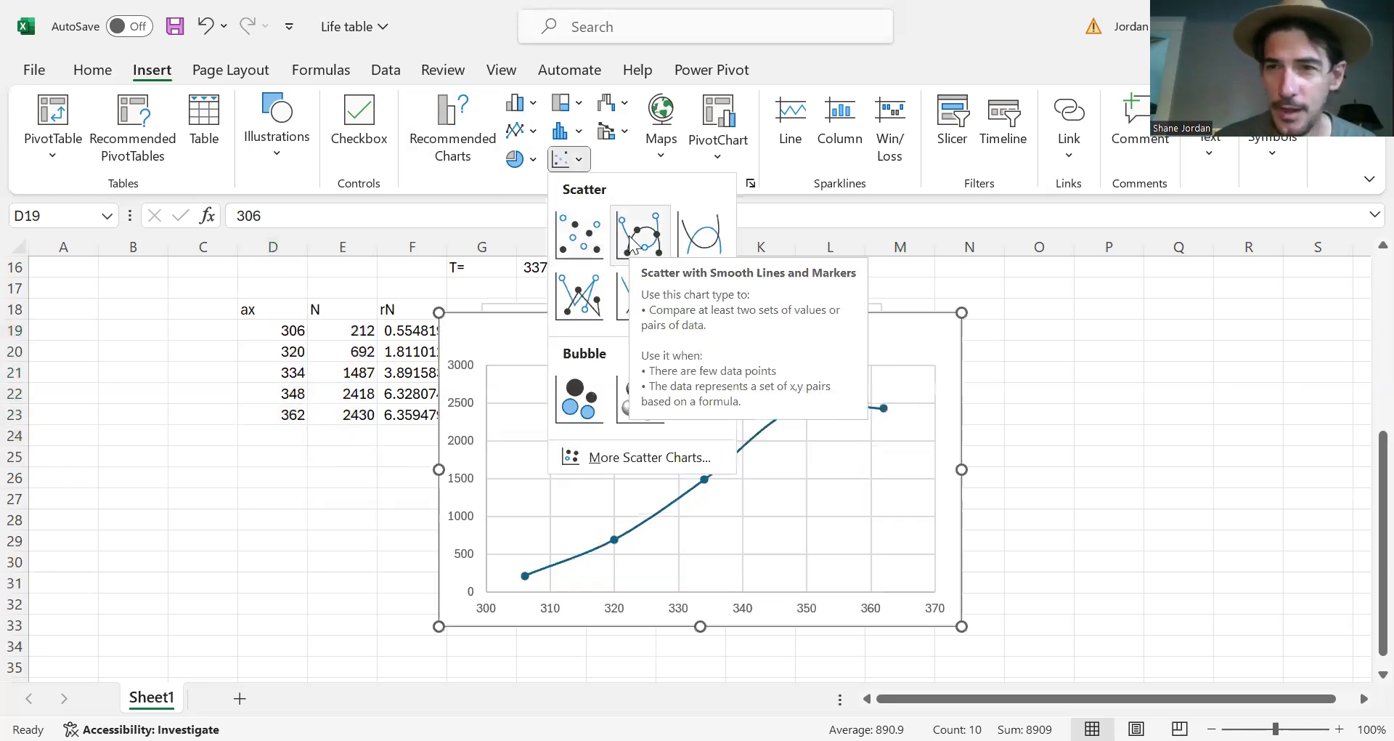
{"action": "left_click", "coordinate": [638, 234]}
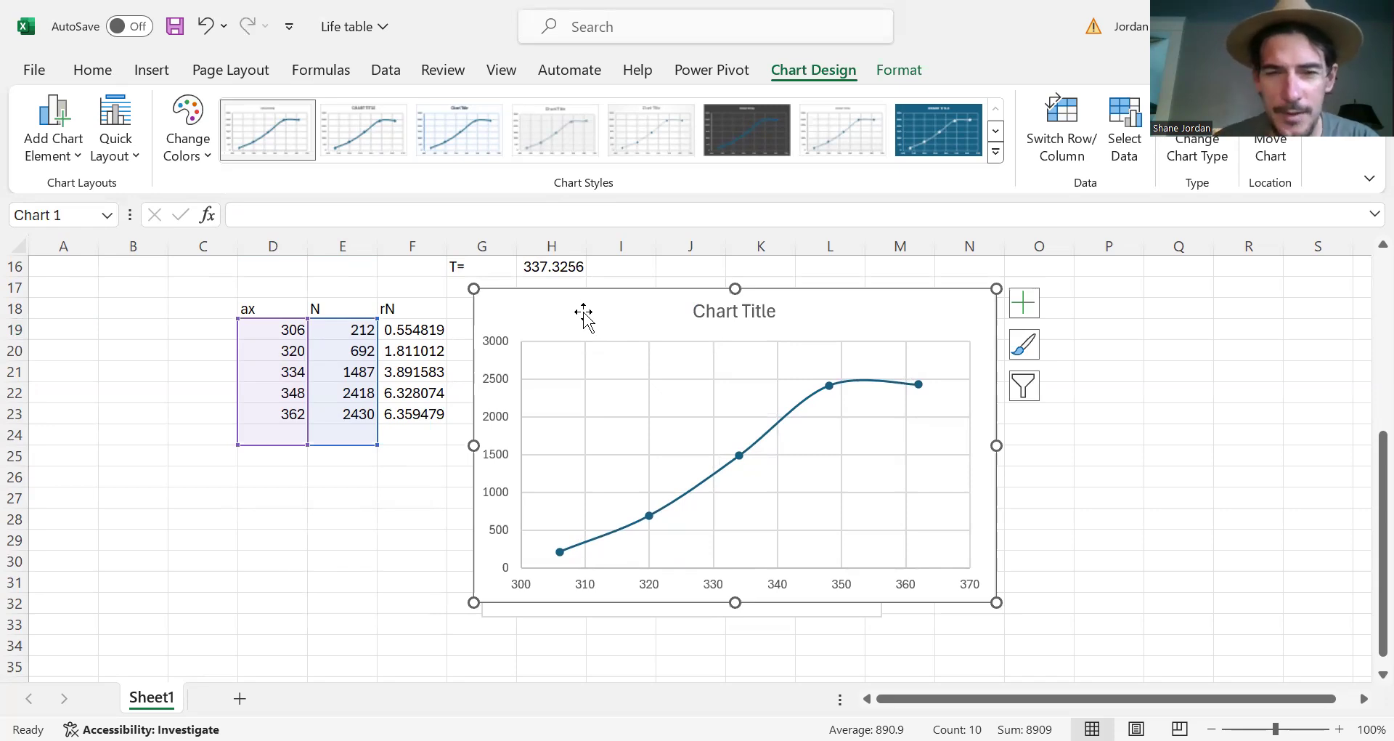
- Delete the new chart's title along with its horizontal and vertical gridlines
{"action": "left_click", "coordinate": [715, 319]}
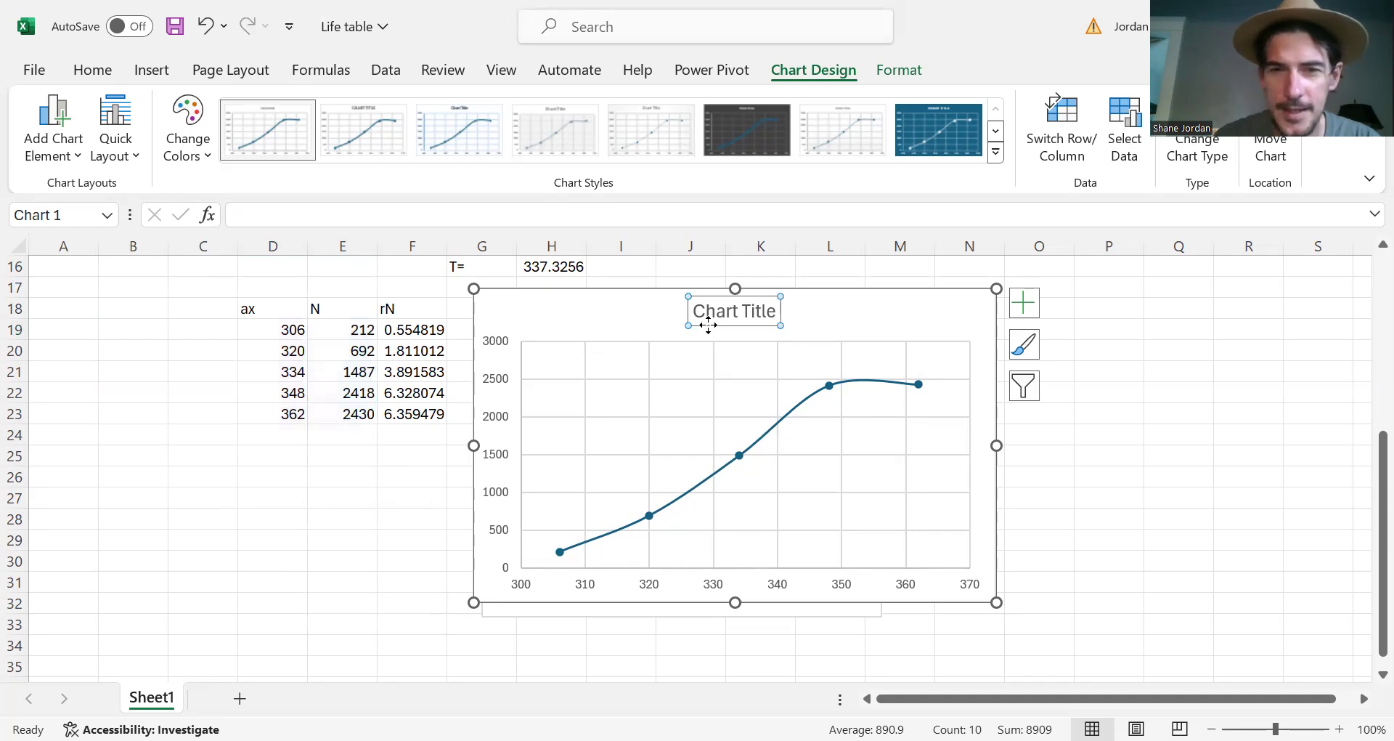
{"action": "key", "text": "Delete"}
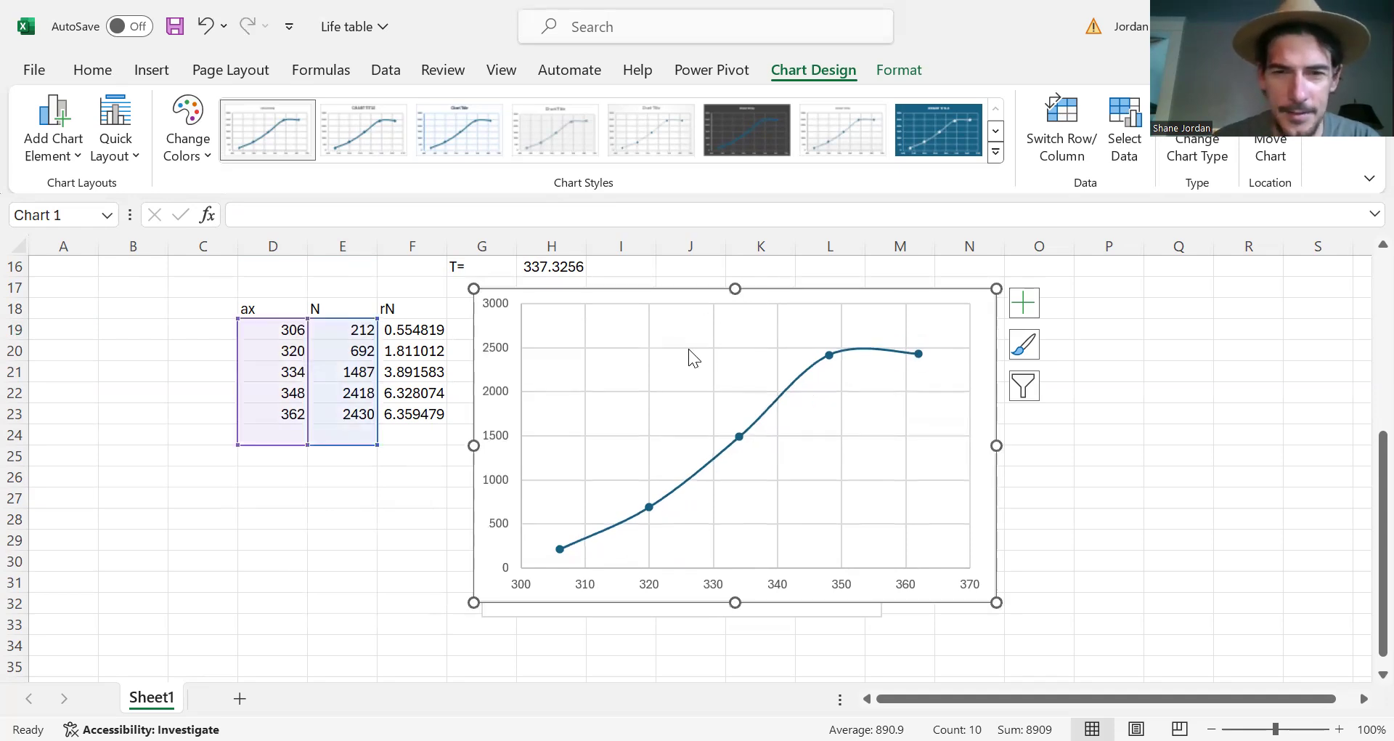
{"action": "left_click", "coordinate": [689, 347]}
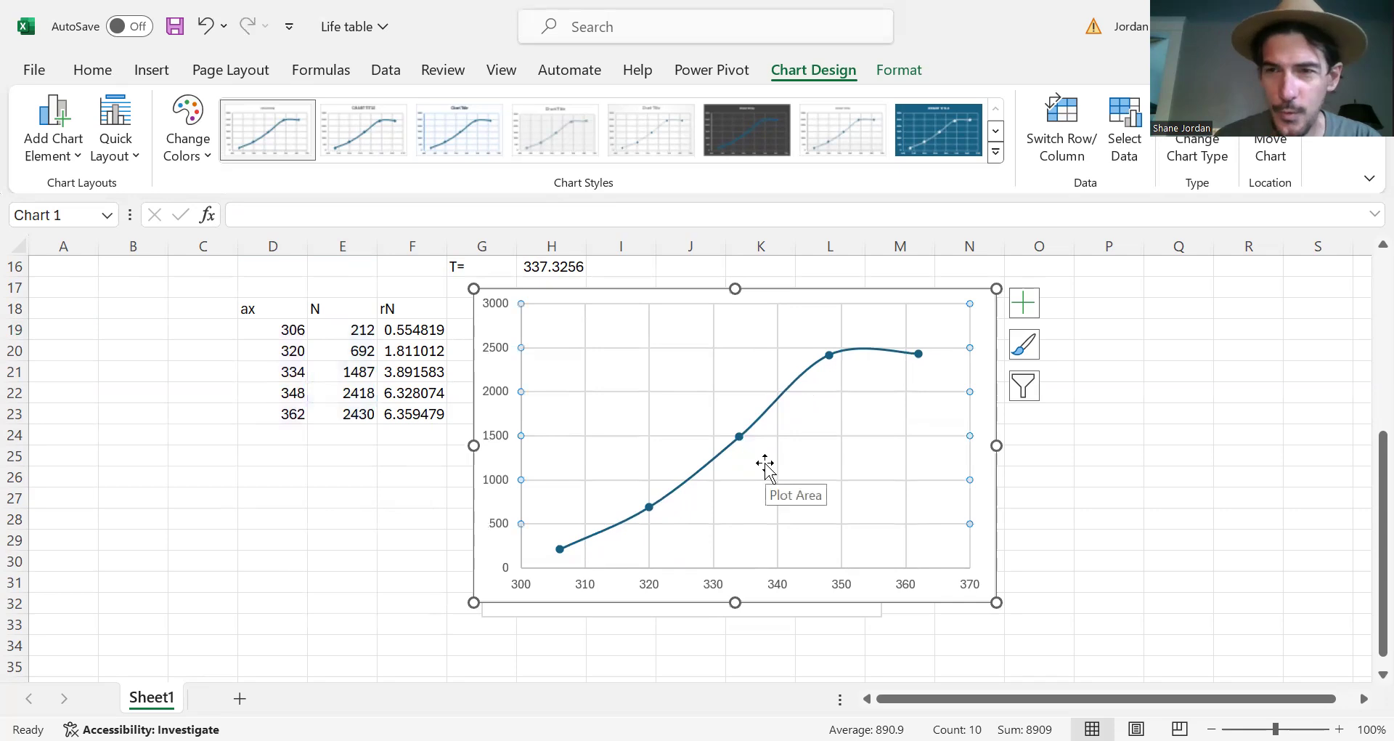
{"action": "key", "text": "Delete"}
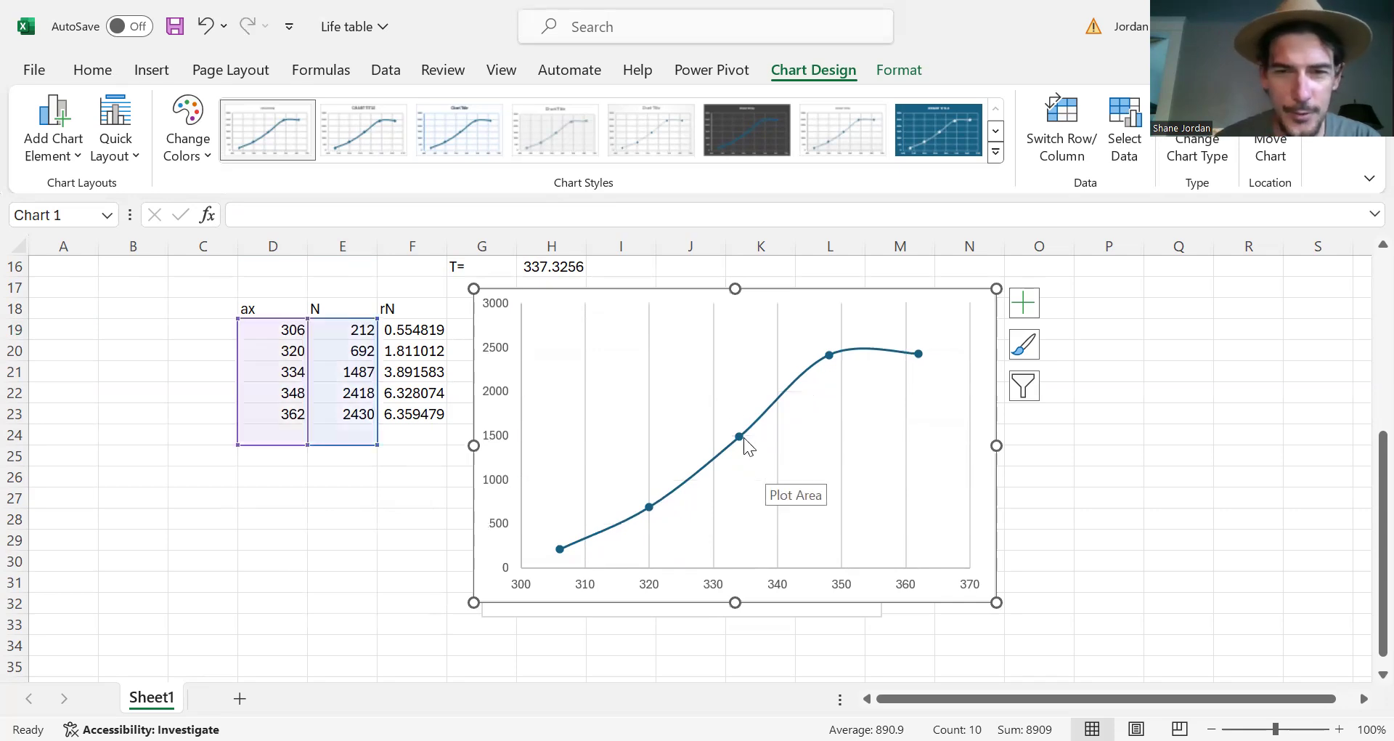
{"action": "left_click", "coordinate": [710, 403]}
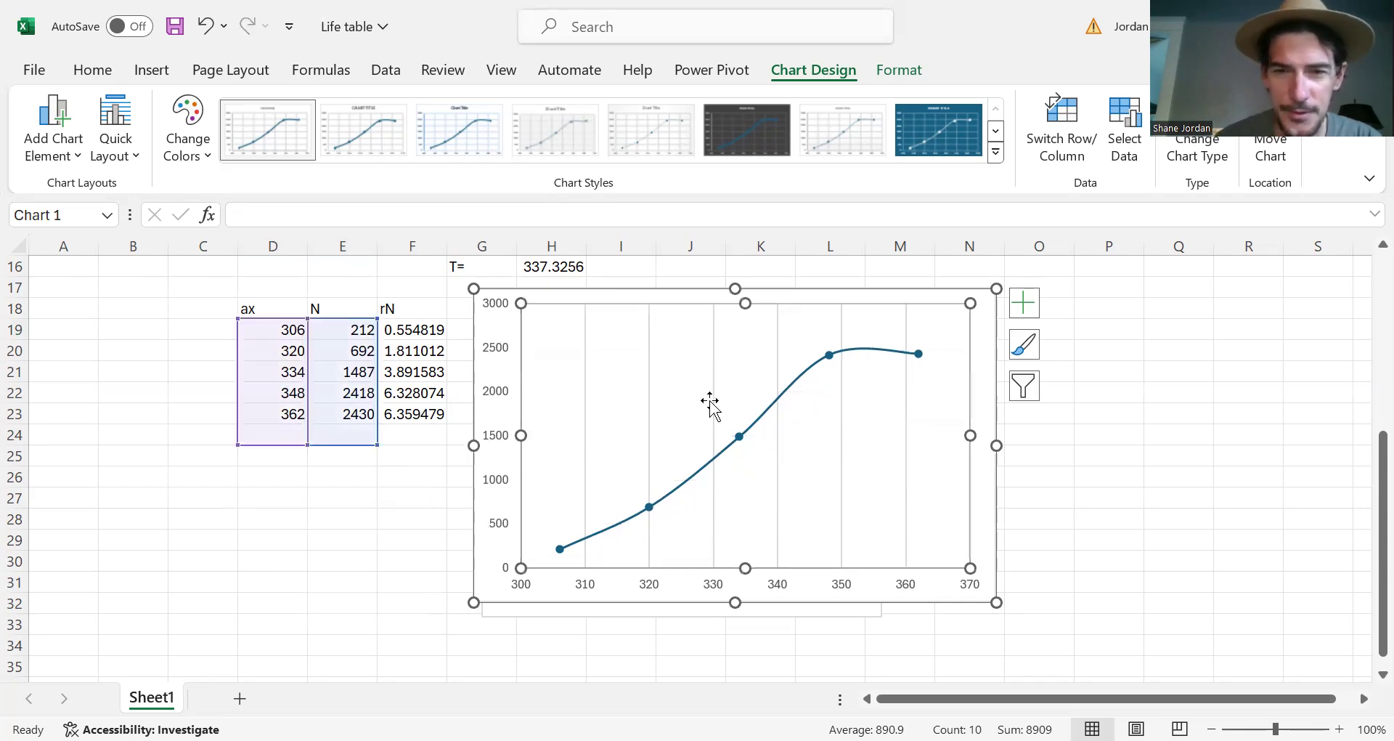
{"action": "left_click", "coordinate": [713, 406]}
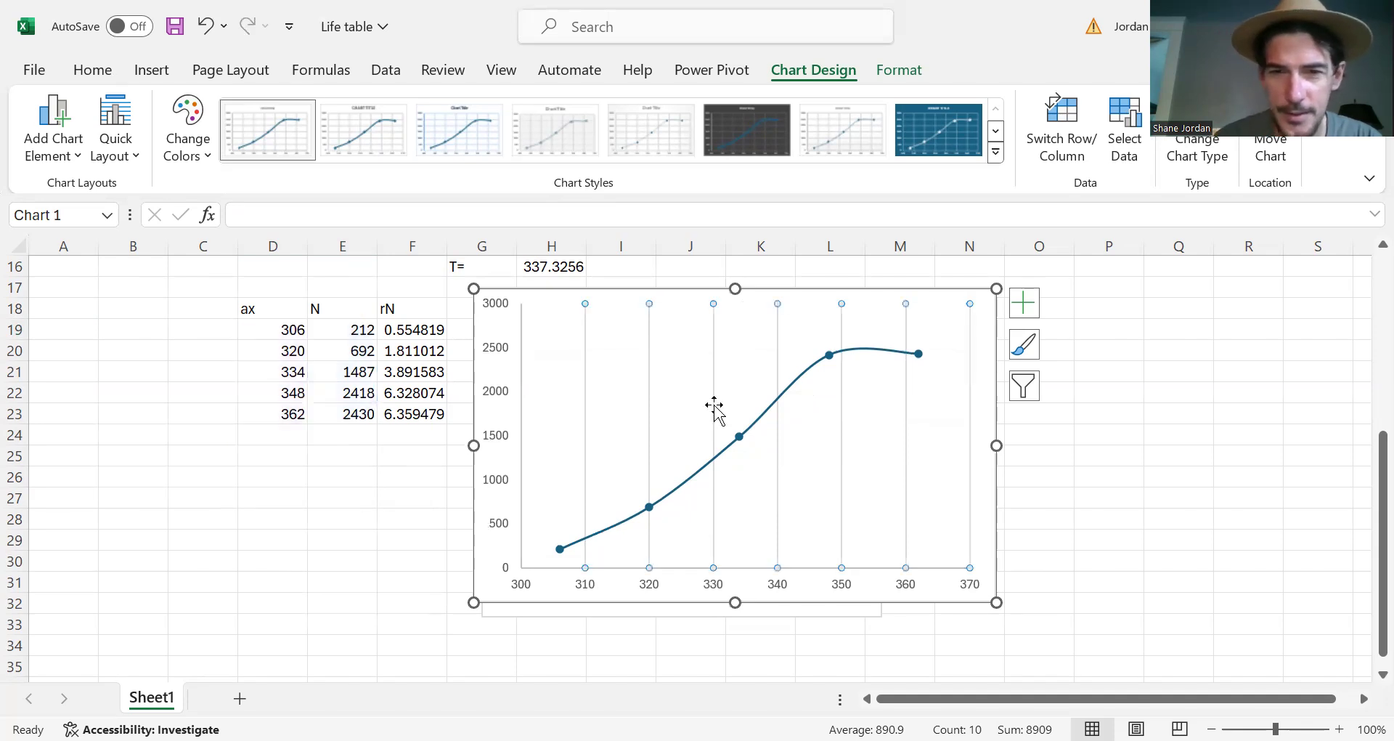
{"action": "key", "text": "Delete"}
- Nudge the new chart slightly away from the rN column and restore its vertical gridlines
{"action": "left_click_drag", "start_coordinate": [621, 563], "coordinate": [498, 586]}
{"action": "left_click", "coordinate": [499, 589]}
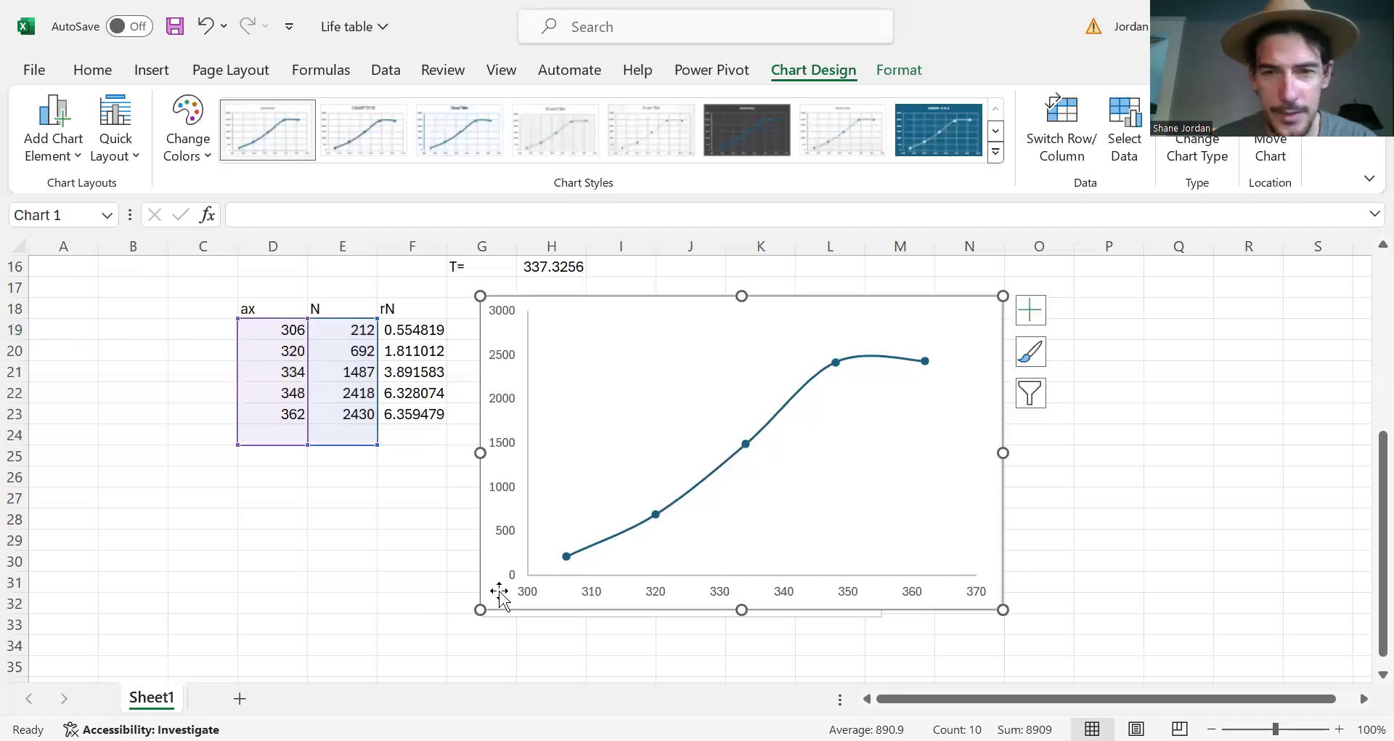
{"action": "left_click", "coordinate": [500, 594]}
{"action": "left_click_drag", "start_coordinate": [486, 577], "coordinate": [501, 592]}
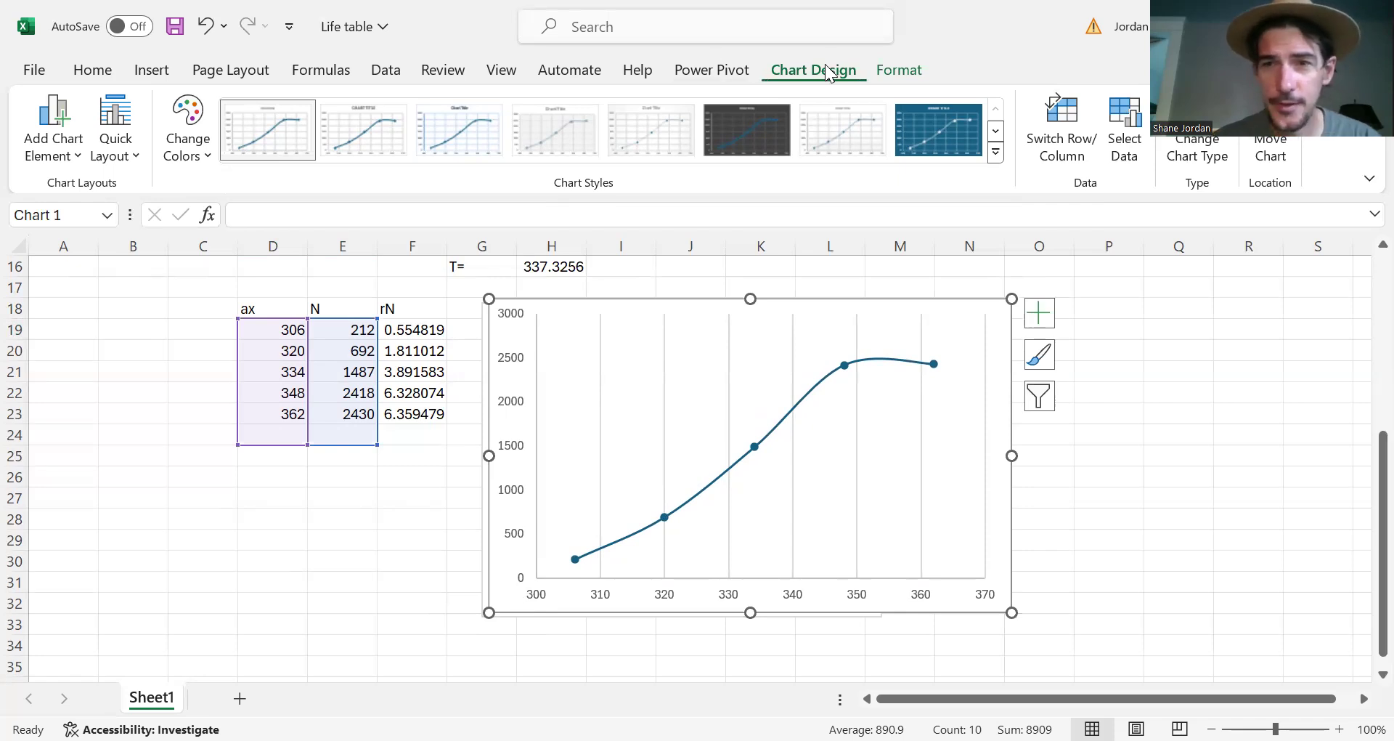
- Add a primary horizontal axis title to the new chart reading "Age class (days)"
{"action": "left_click", "coordinate": [74, 164]}
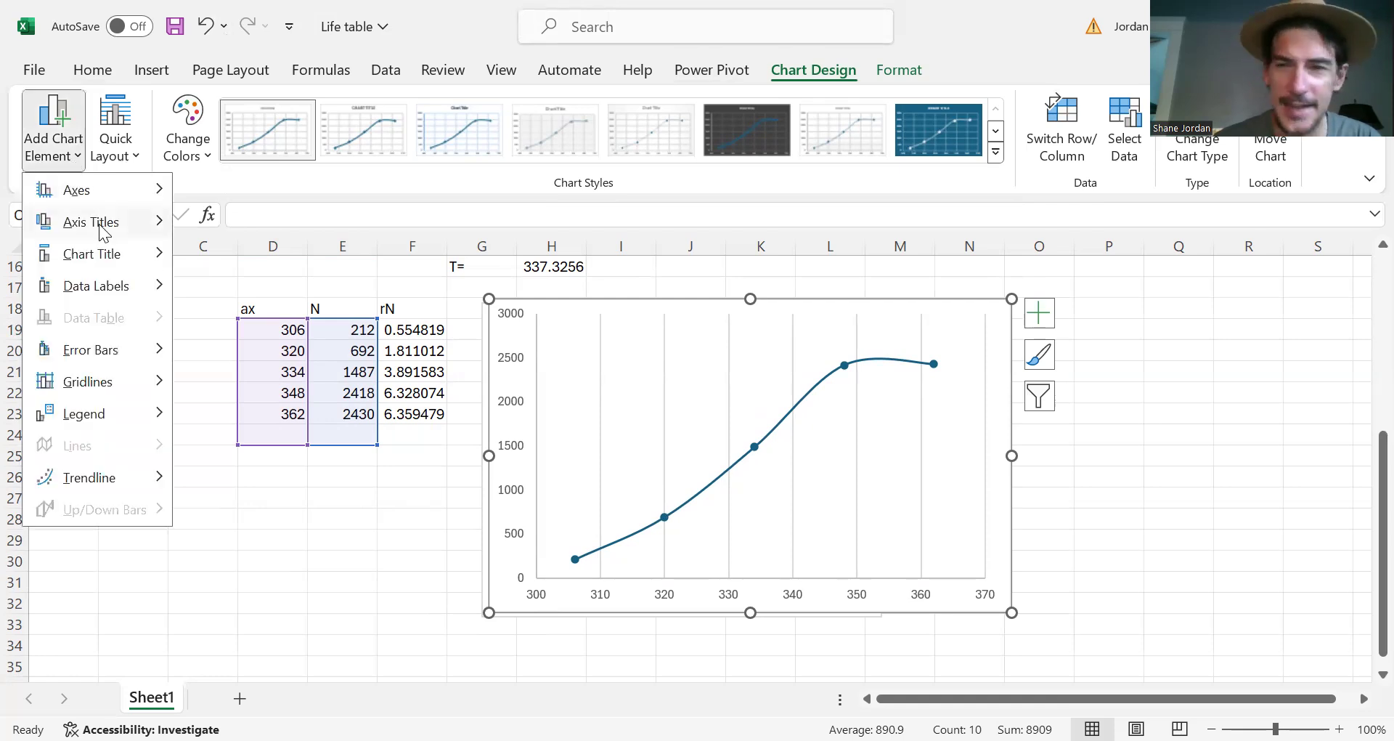
{"action": "mouse_move", "coordinate": [102, 230]}
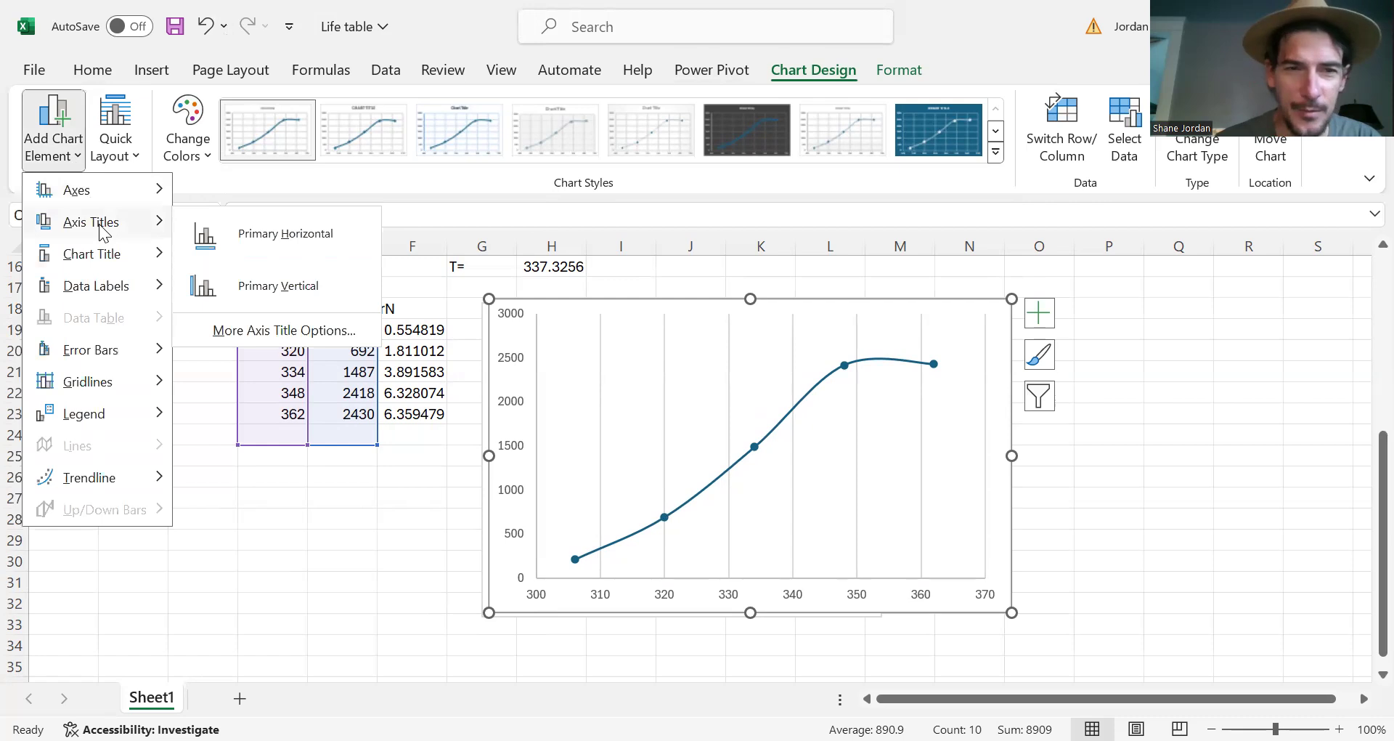
{"action": "left_click", "coordinate": [225, 236]}
{"action": "left_click", "coordinate": [244, 286]}
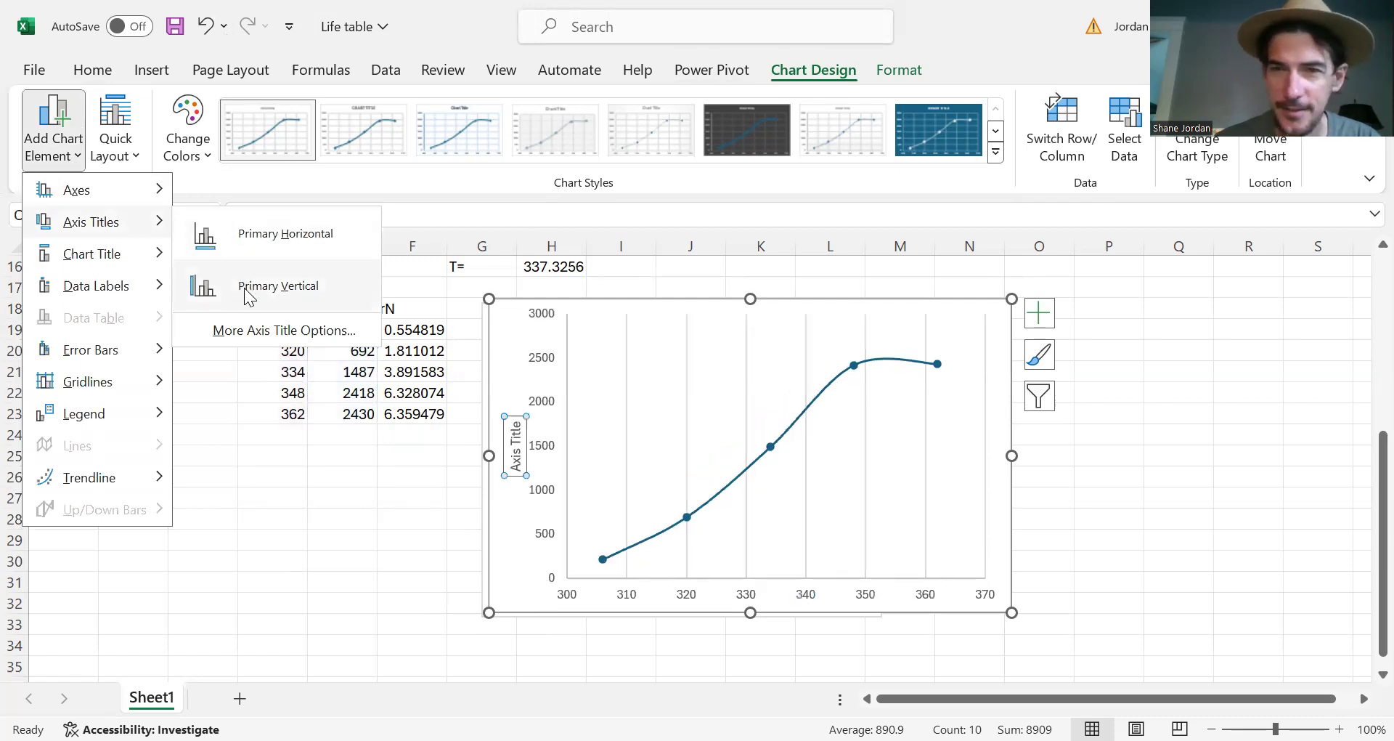
{"action": "left_click", "coordinate": [244, 247]}
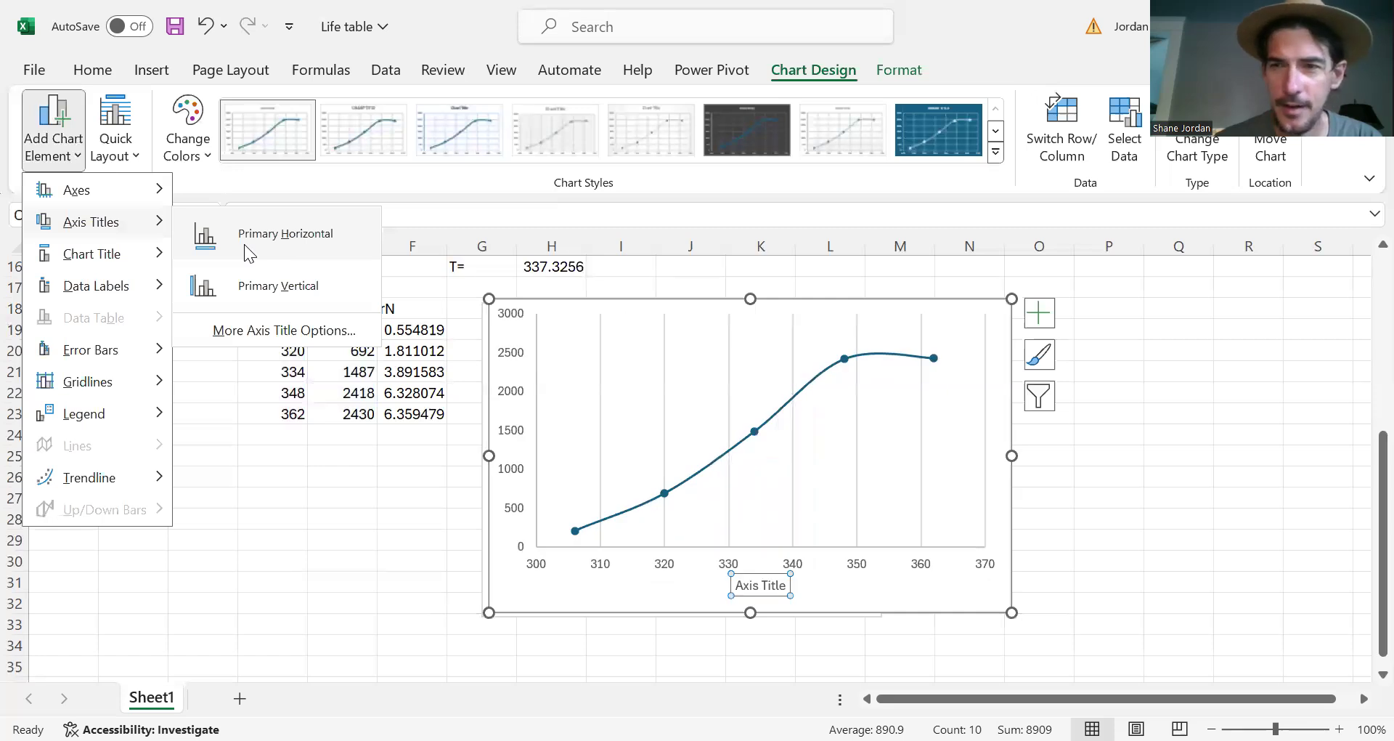
{"action": "left_click", "coordinate": [739, 583]}
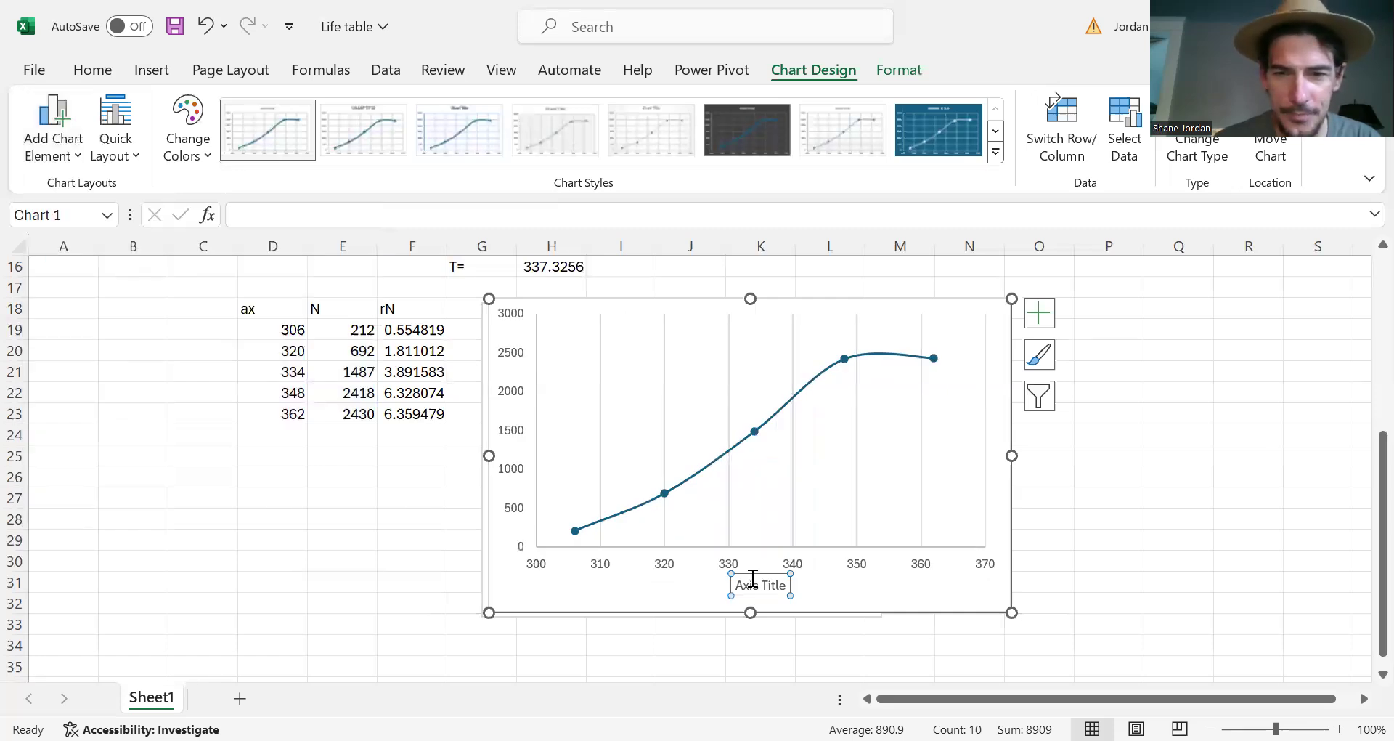
{"action": "left_click_drag", "start_coordinate": [739, 583], "coordinate": [791, 592]}
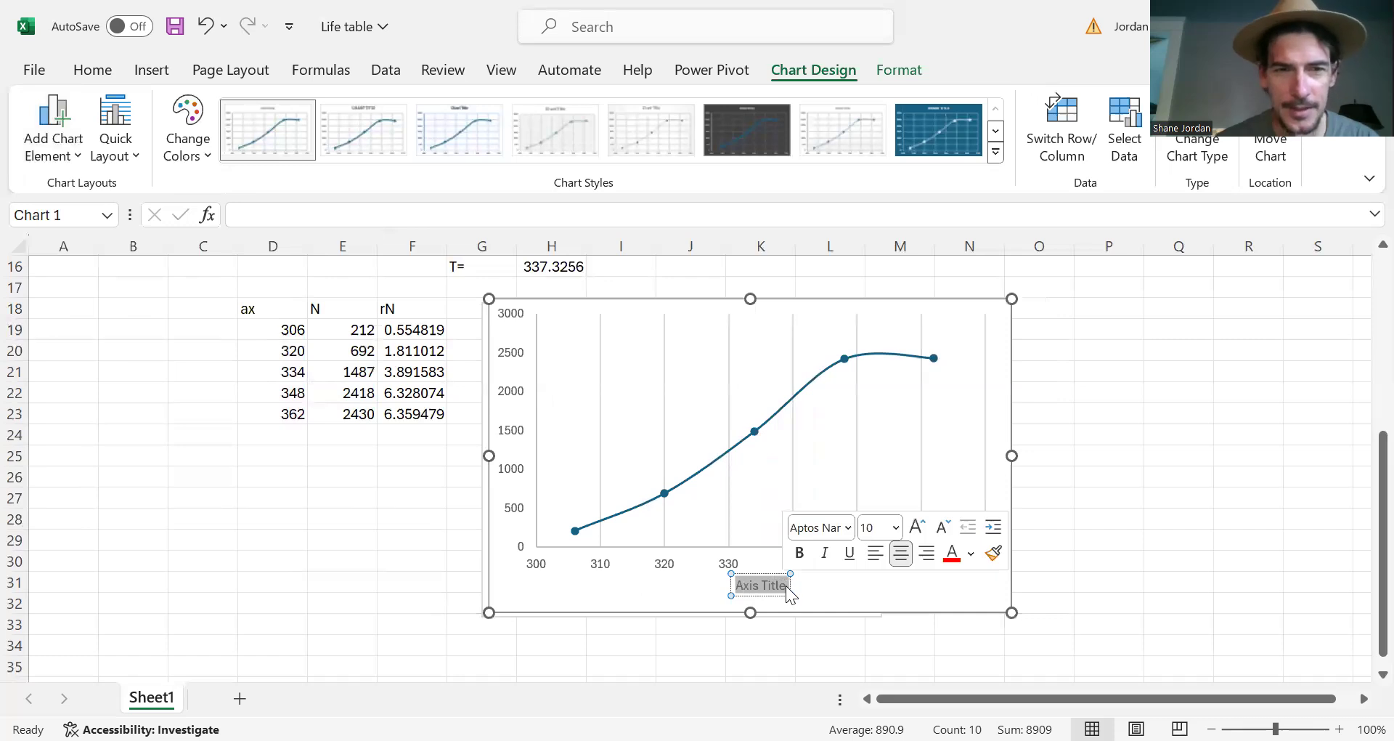
{"action": "type", "text": "A"}
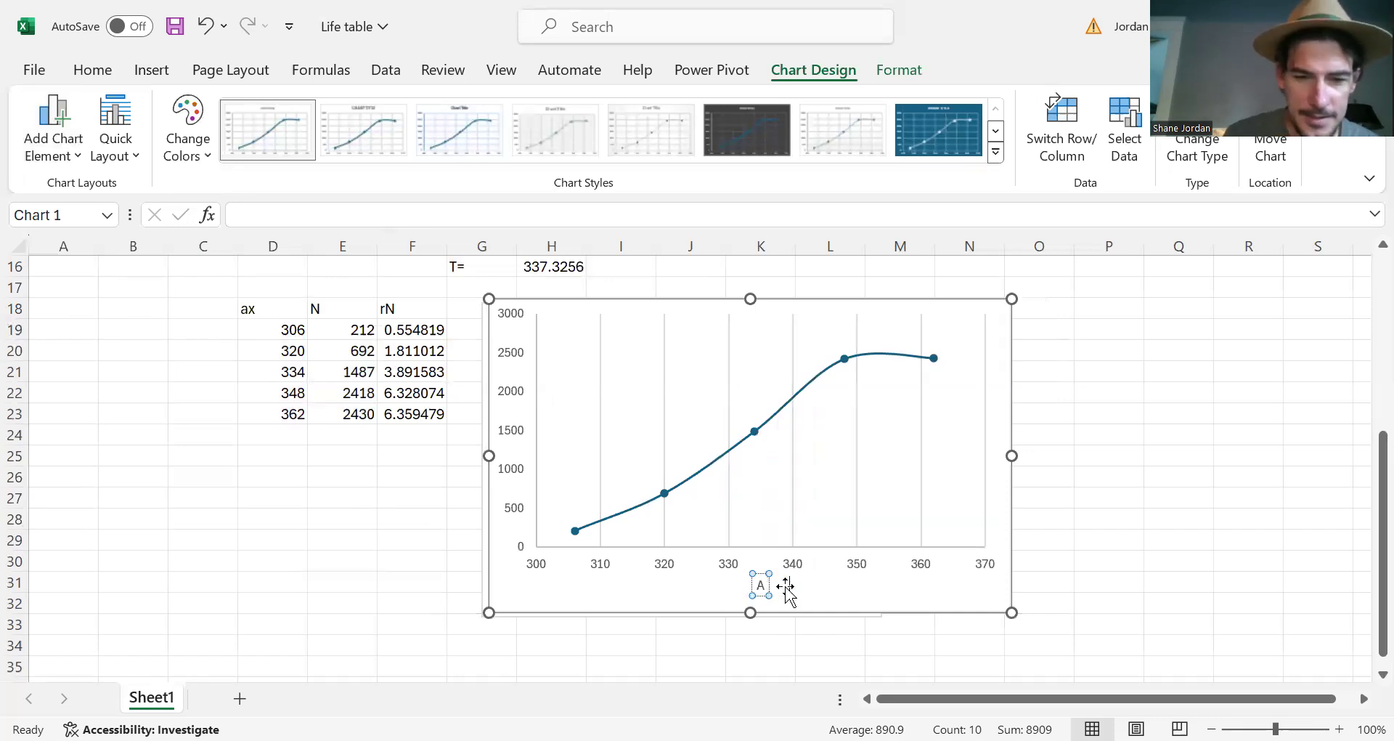
{"action": "type", "text": "ge class (days)"}
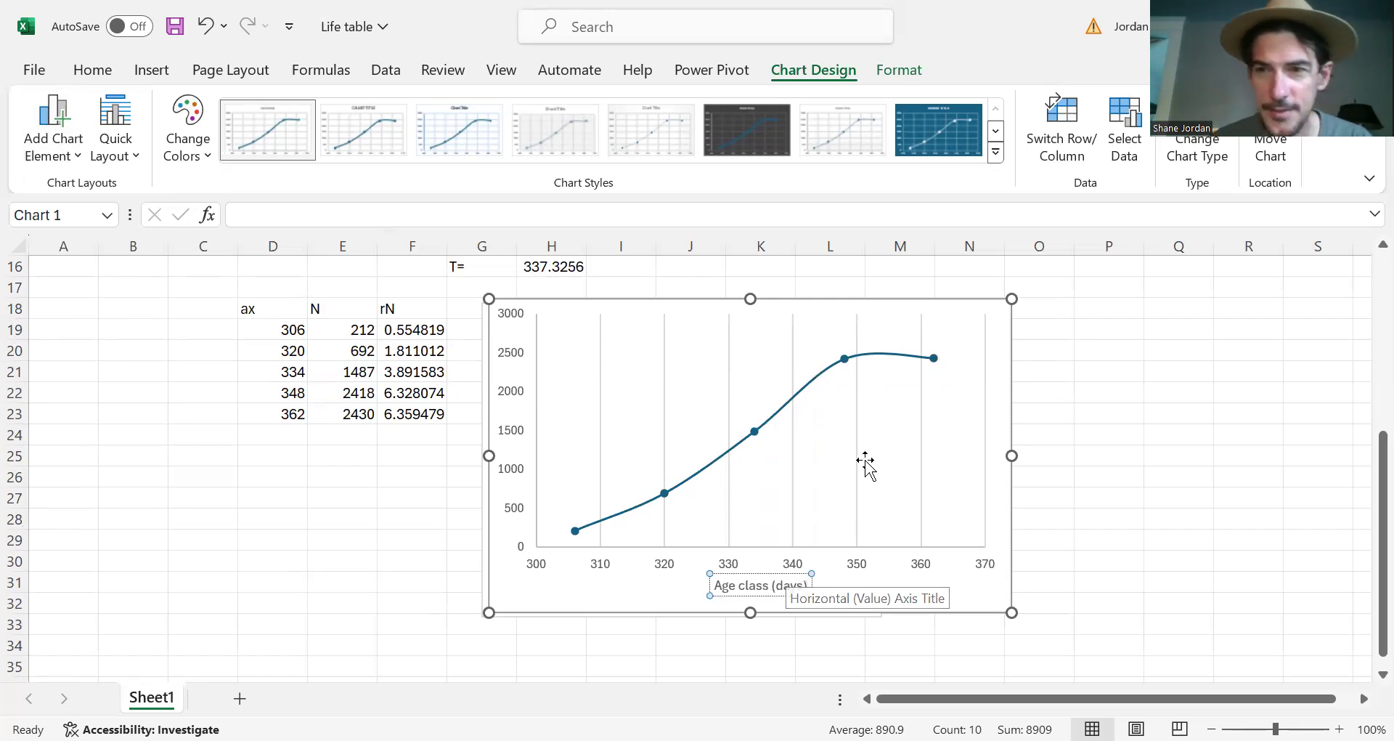
{"action": "left_click", "coordinate": [629, 597]}
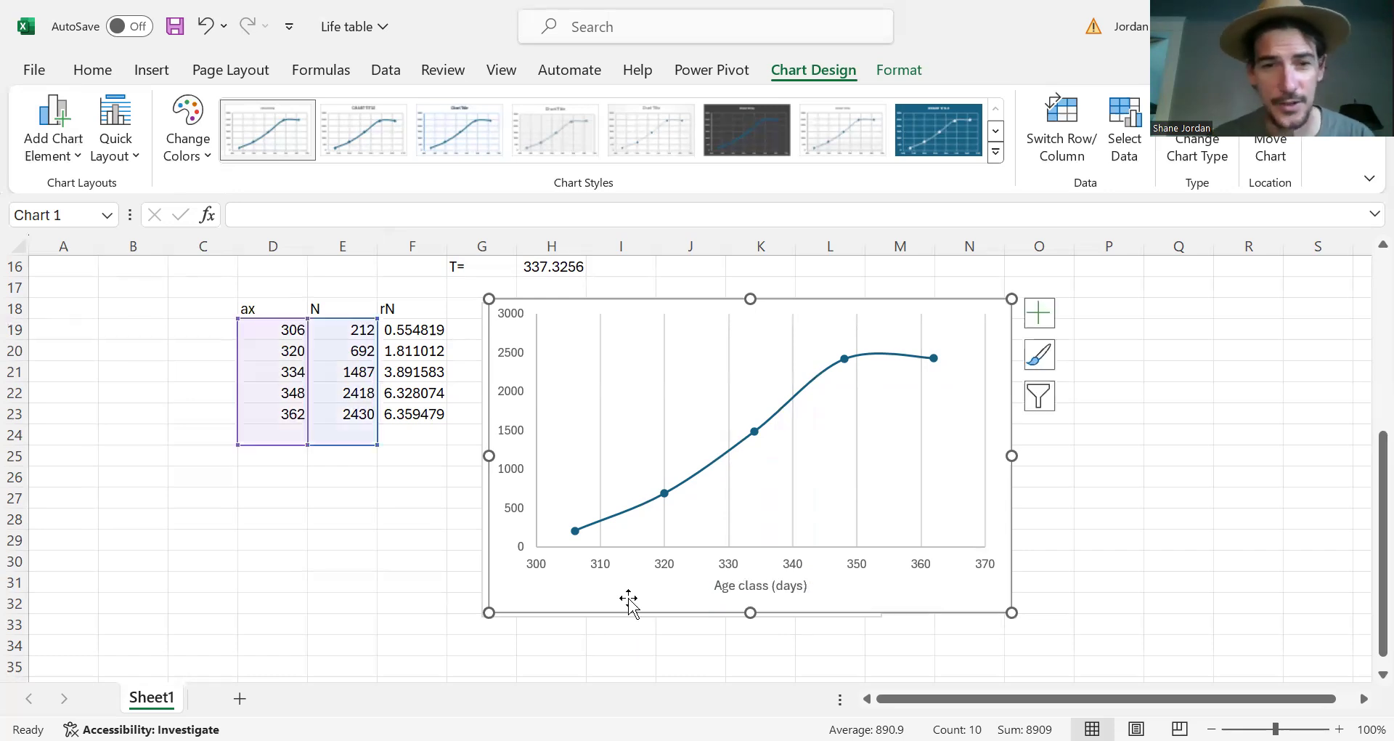
- Add a primary vertical axis title to the new chart reading "Population size (N)"
{"action": "left_click", "coordinate": [54, 149]}
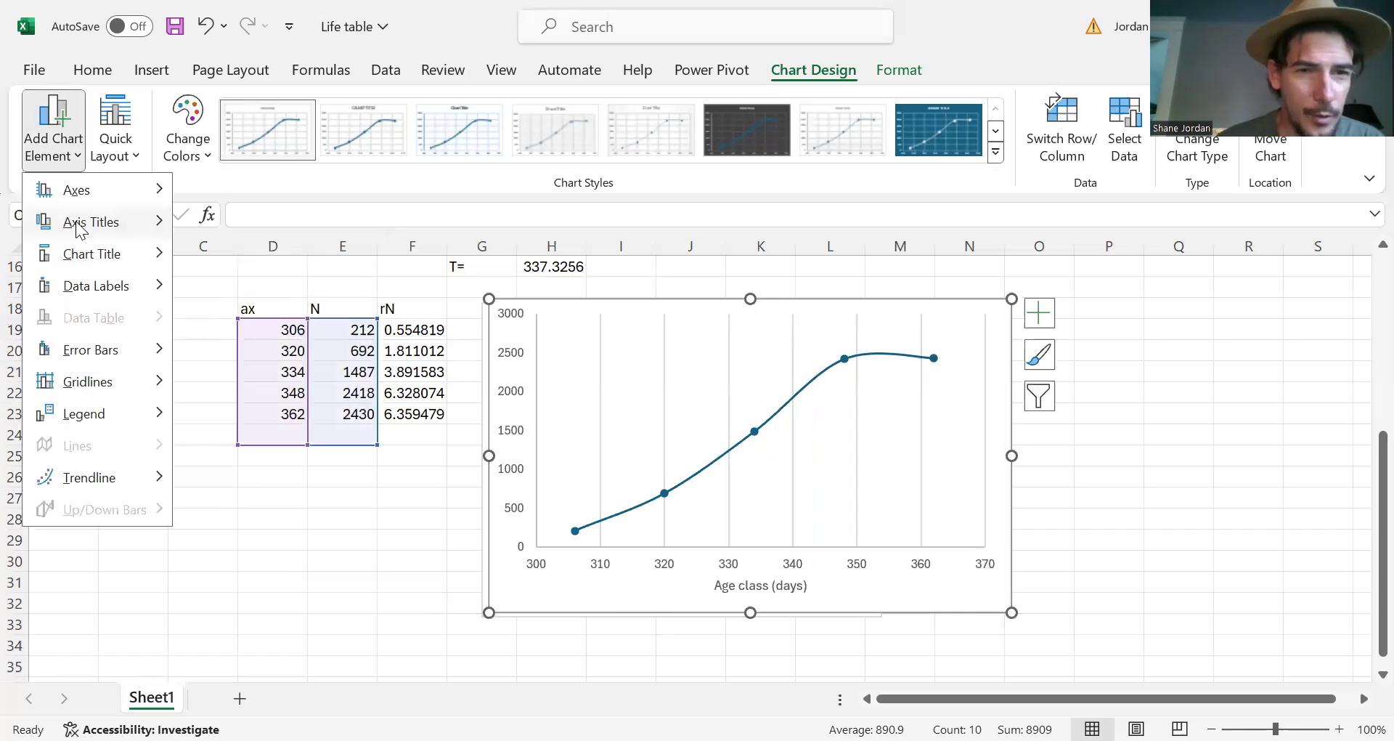
{"action": "mouse_move", "coordinate": [80, 226]}
{"action": "left_click", "coordinate": [251, 285]}
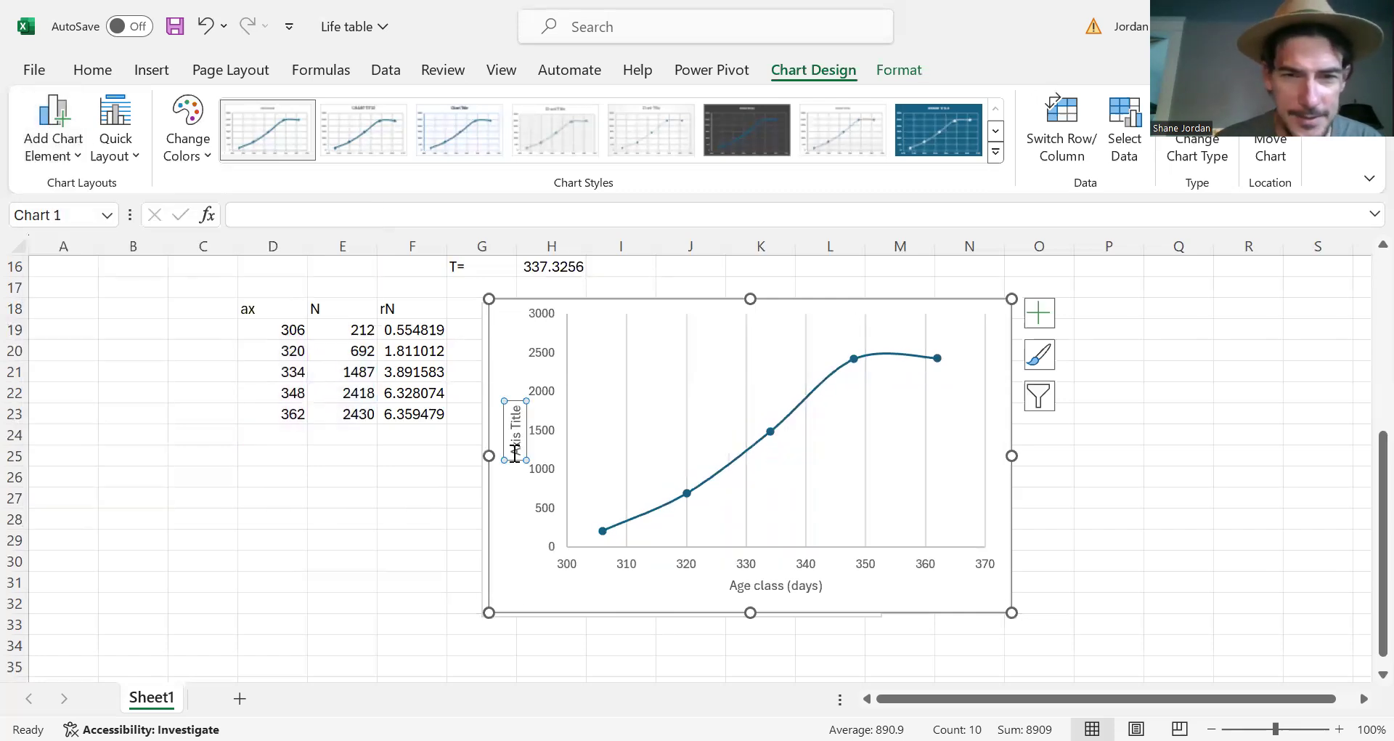
{"action": "left_click_drag", "start_coordinate": [515, 454], "coordinate": [510, 400]}
{"action": "type", "text": "Population"}
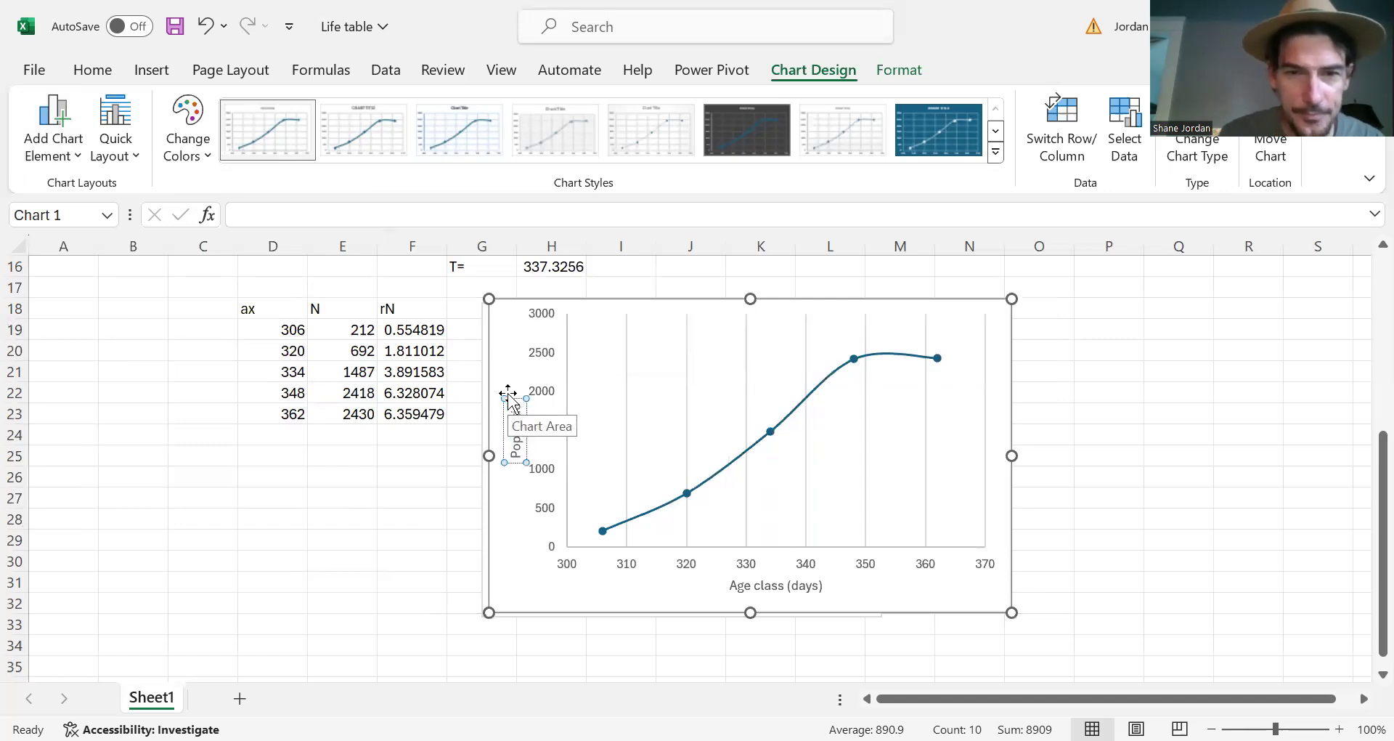
{"action": "type", "text": " size"}
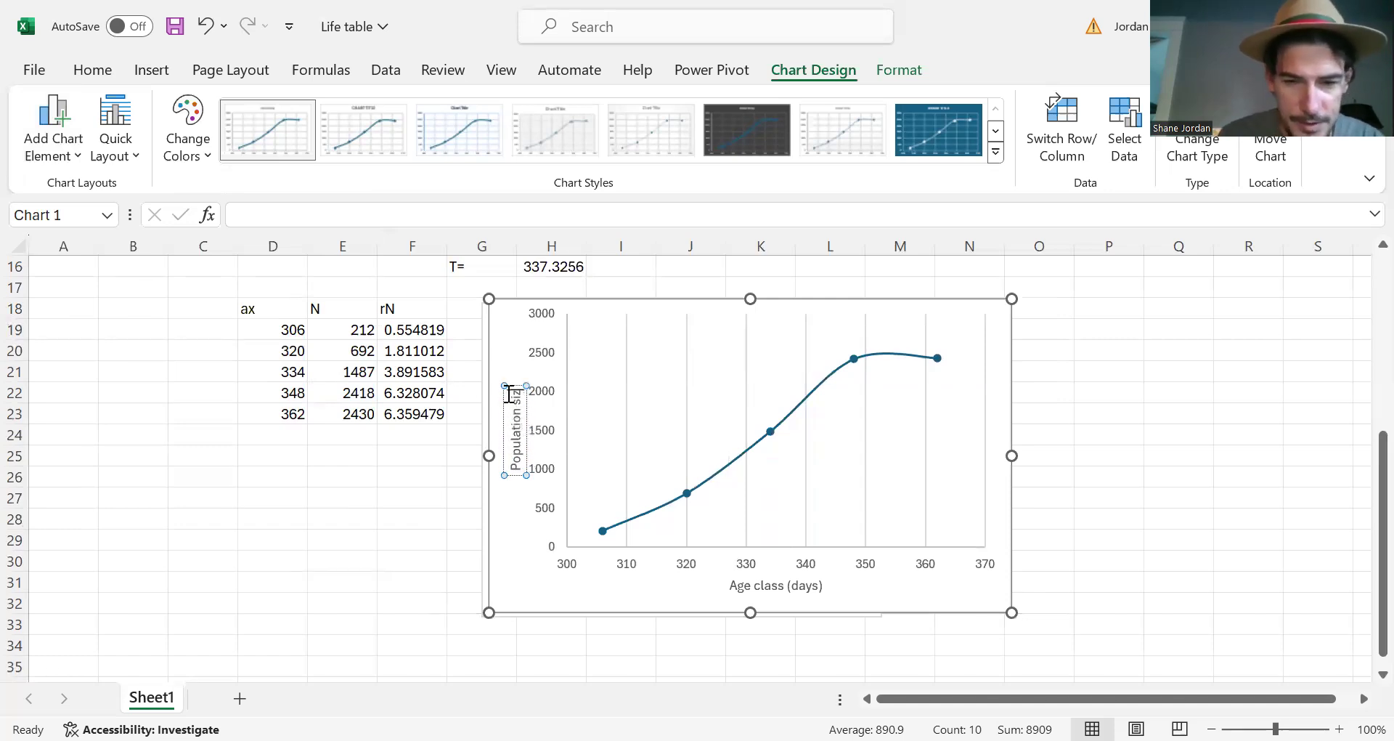
{"action": "type", "text": " (N)"}
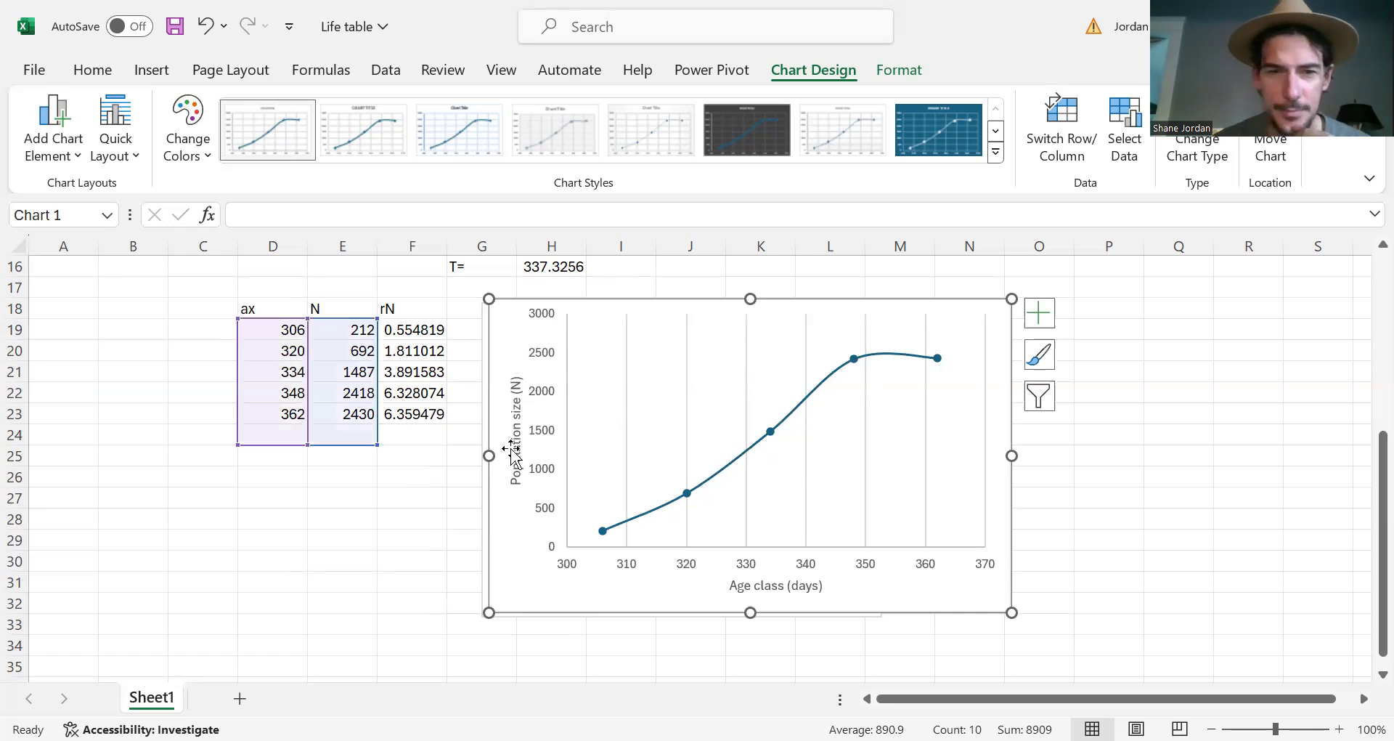
- Move the new "Age class (days)" chart clear of the original "Time (days)" chart and delete it
{"action": "left_click", "coordinate": [627, 408]}
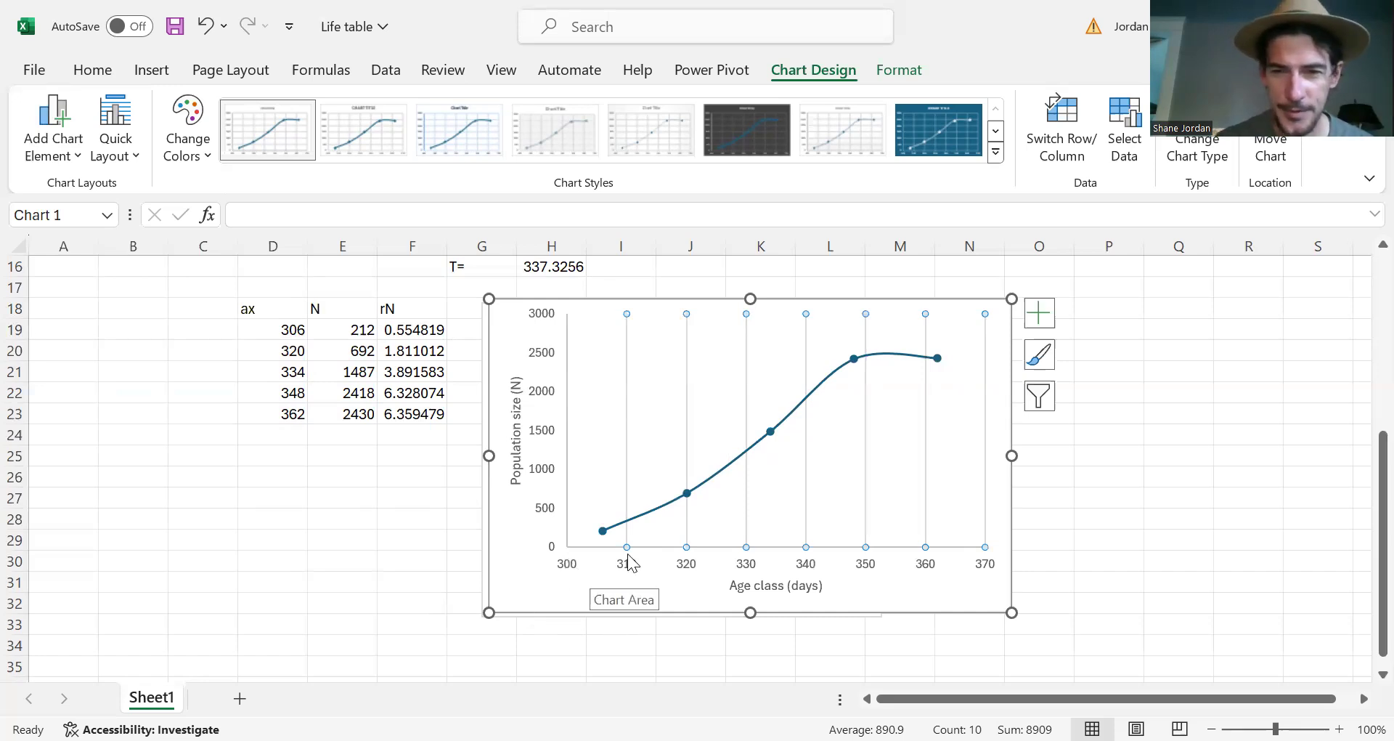
{"action": "left_click_drag", "start_coordinate": [540, 594], "coordinate": [941, 595]}
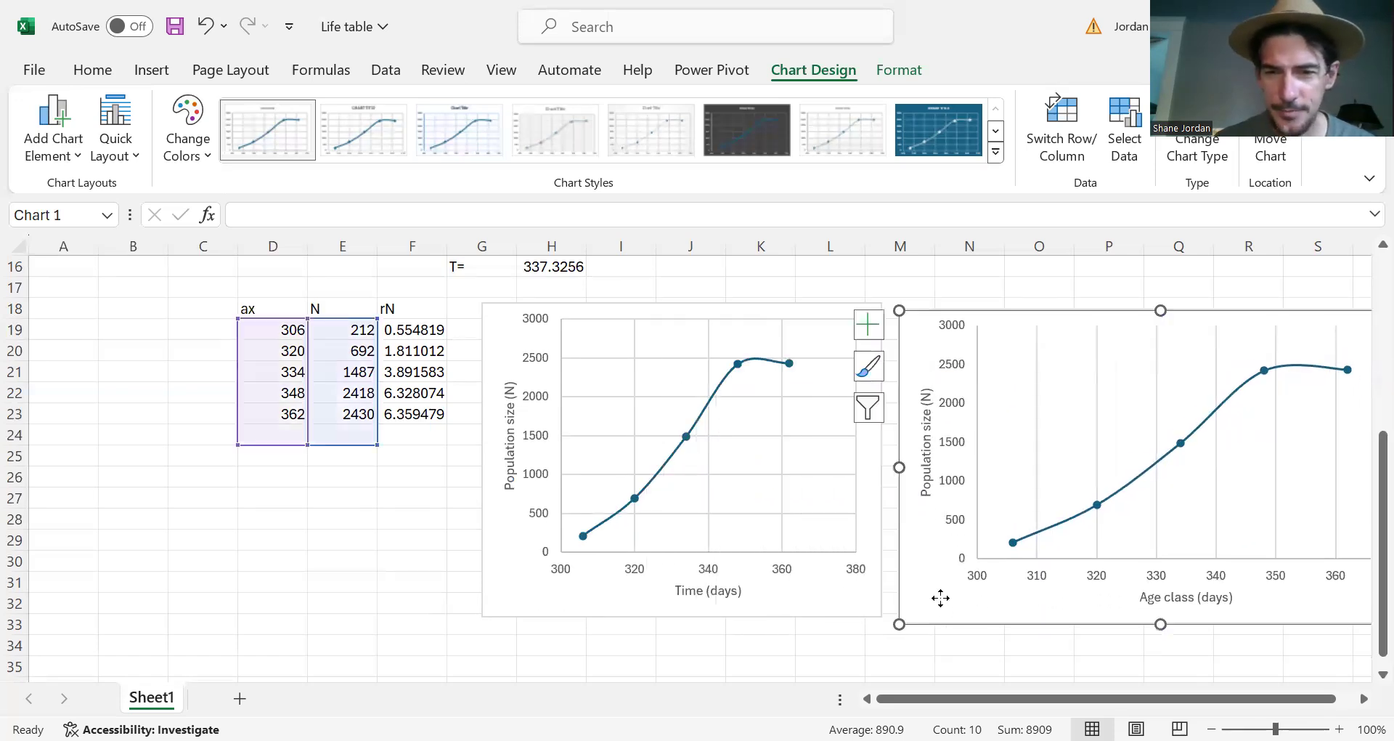
{"action": "key", "text": "Delete"}
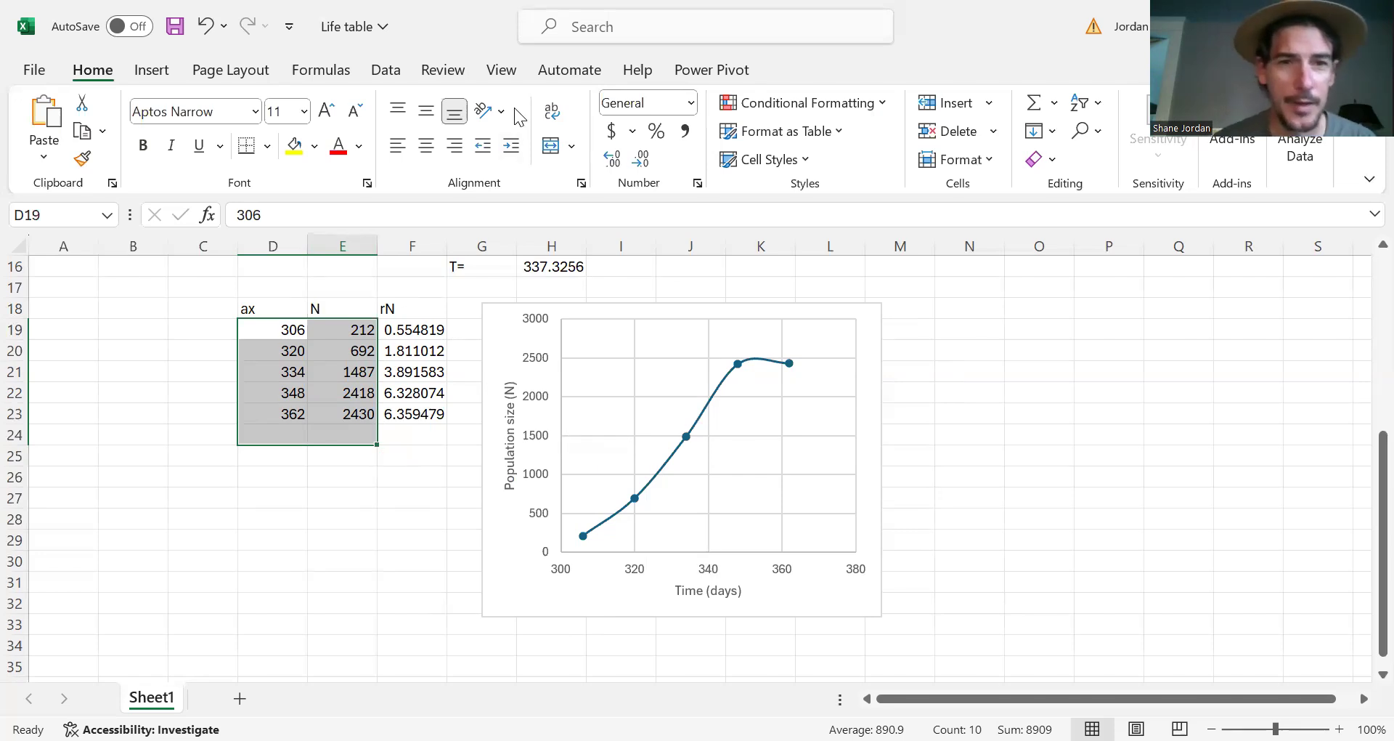
- Try resizing another Scatter with Smooth Lines and Markers chart made from D19:E24, and delete that chart
{"action": "left_click", "coordinate": [152, 71]}
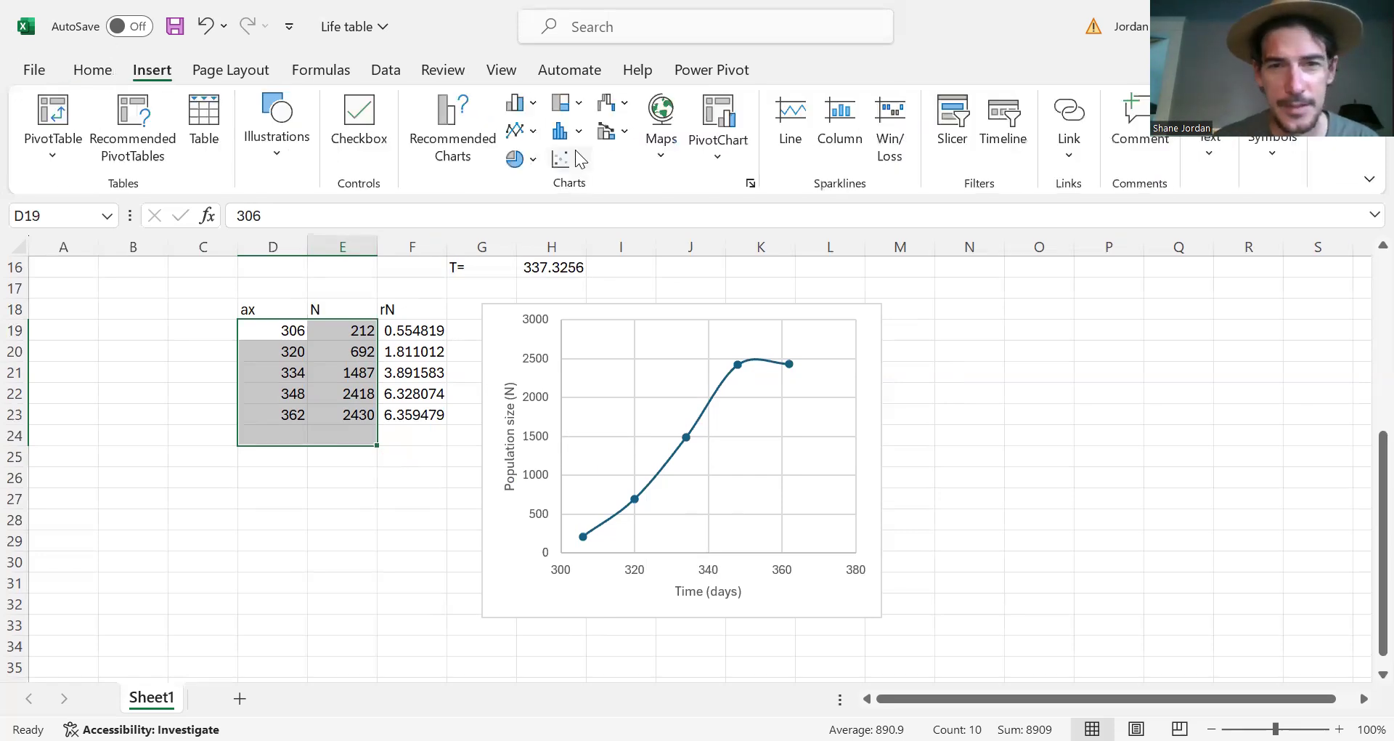
{"action": "left_click", "coordinate": [581, 153]}
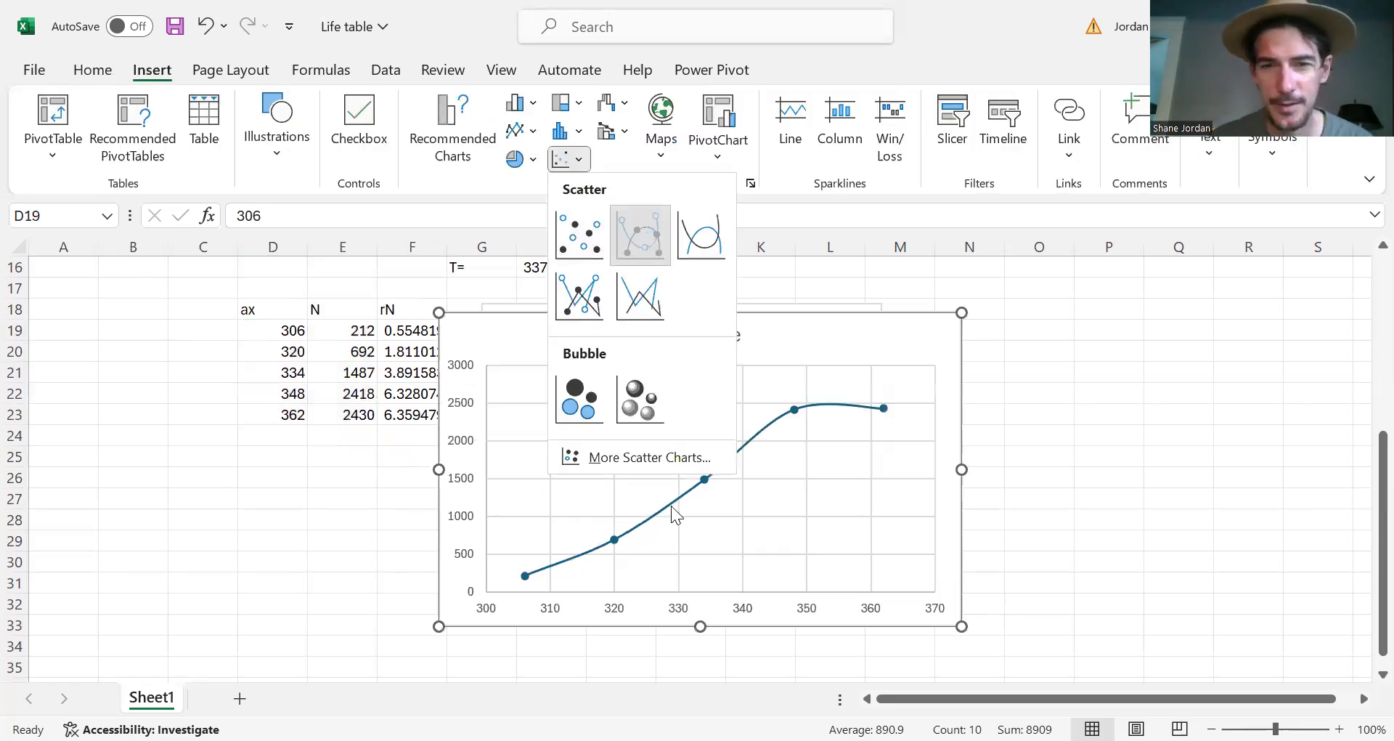
{"action": "left_click", "coordinate": [671, 505]}
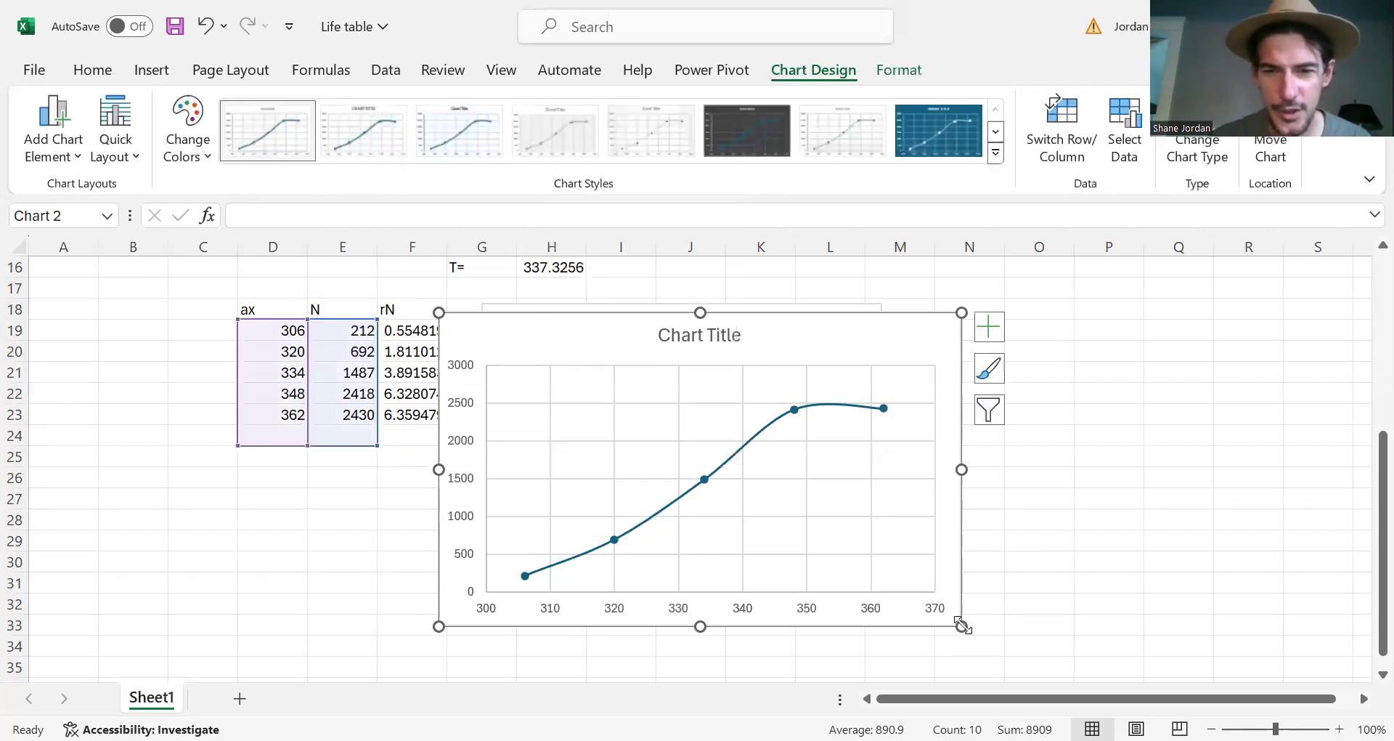
{"action": "left_click_drag", "start_coordinate": [941, 626], "coordinate": [816, 645]}
{"action": "scroll", "coordinate": [865, 523], "scroll_direction": "down", "scroll_amount": 2}
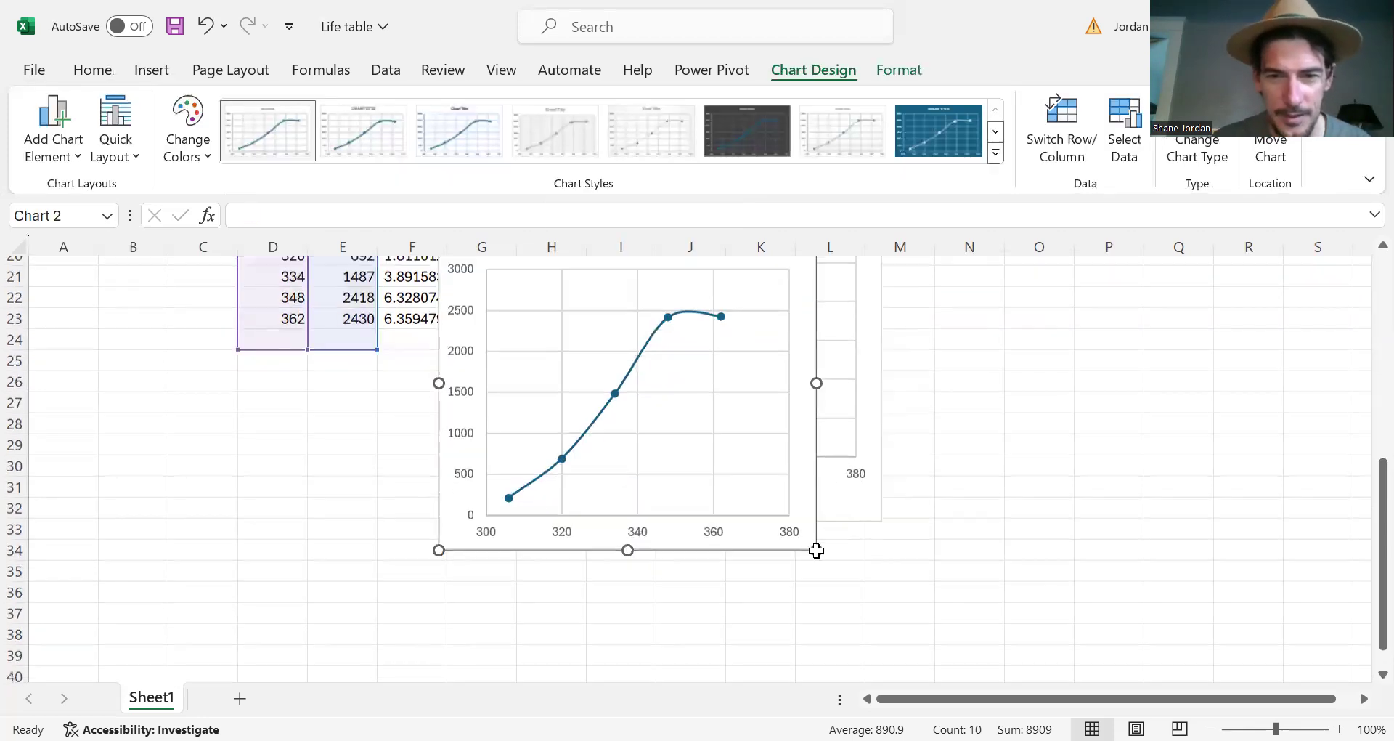
{"action": "left_click_drag", "start_coordinate": [473, 491], "coordinate": [911, 541]}
{"action": "left_click_drag", "start_coordinate": [1258, 566], "coordinate": [1298, 614]}
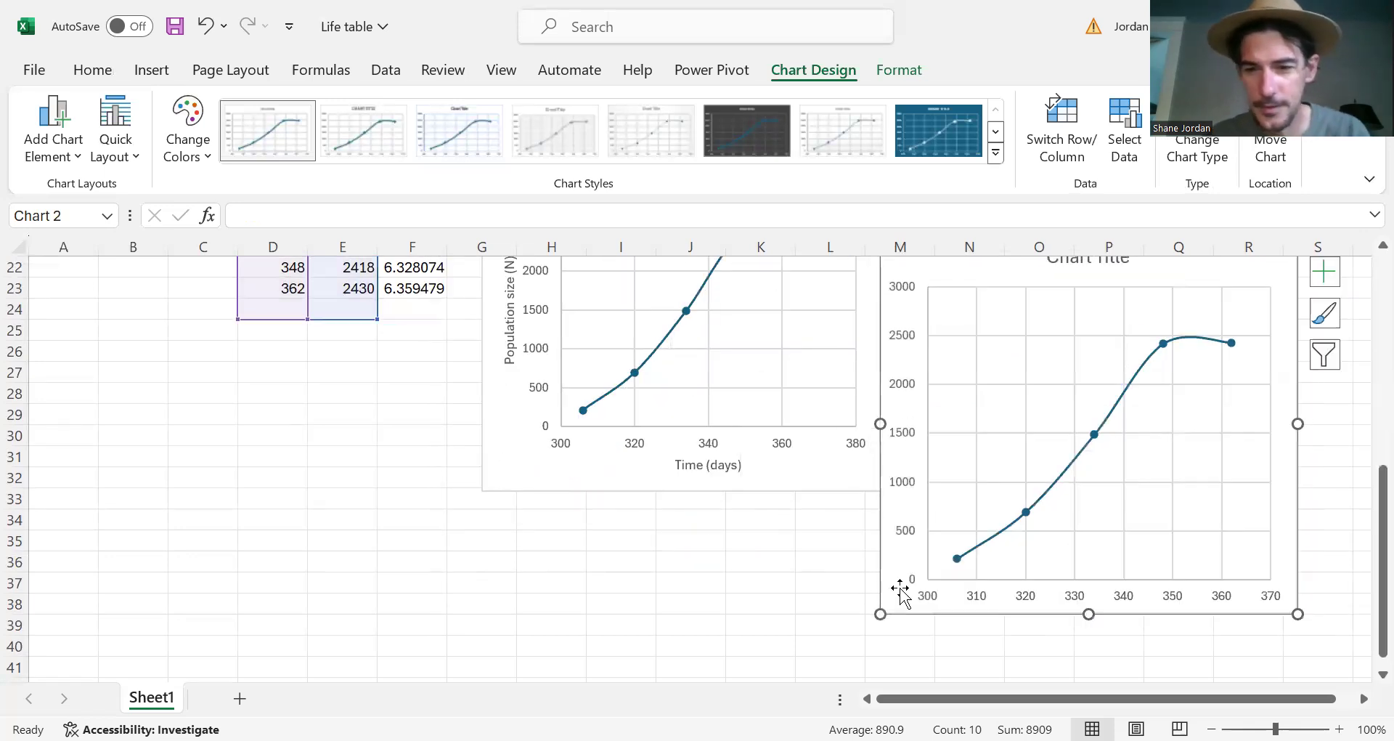
{"action": "key", "text": "Delete"}
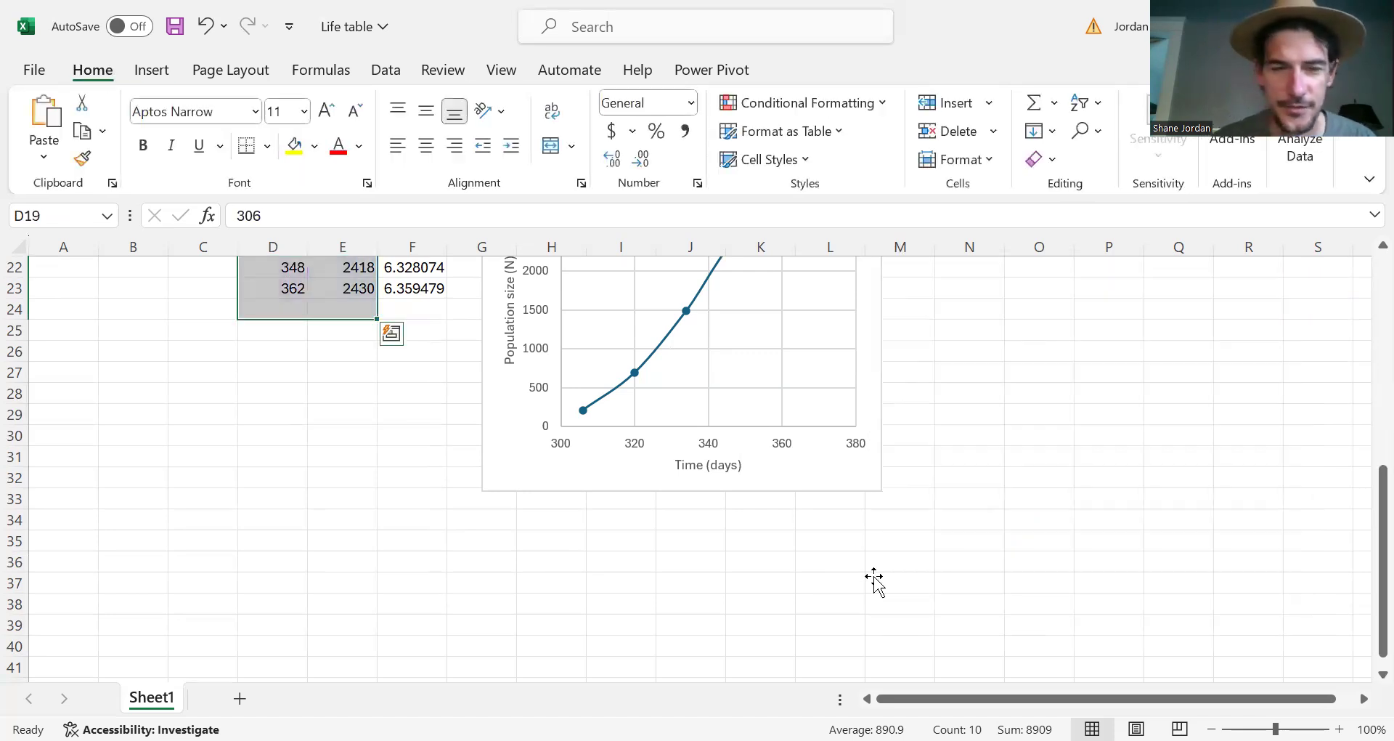
- Look over the original chart of population size (N) against time in days
{"action": "scroll", "coordinate": [793, 523], "scroll_direction": "up", "scroll_amount": 2}
{"action": "left_click", "coordinate": [512, 594]}
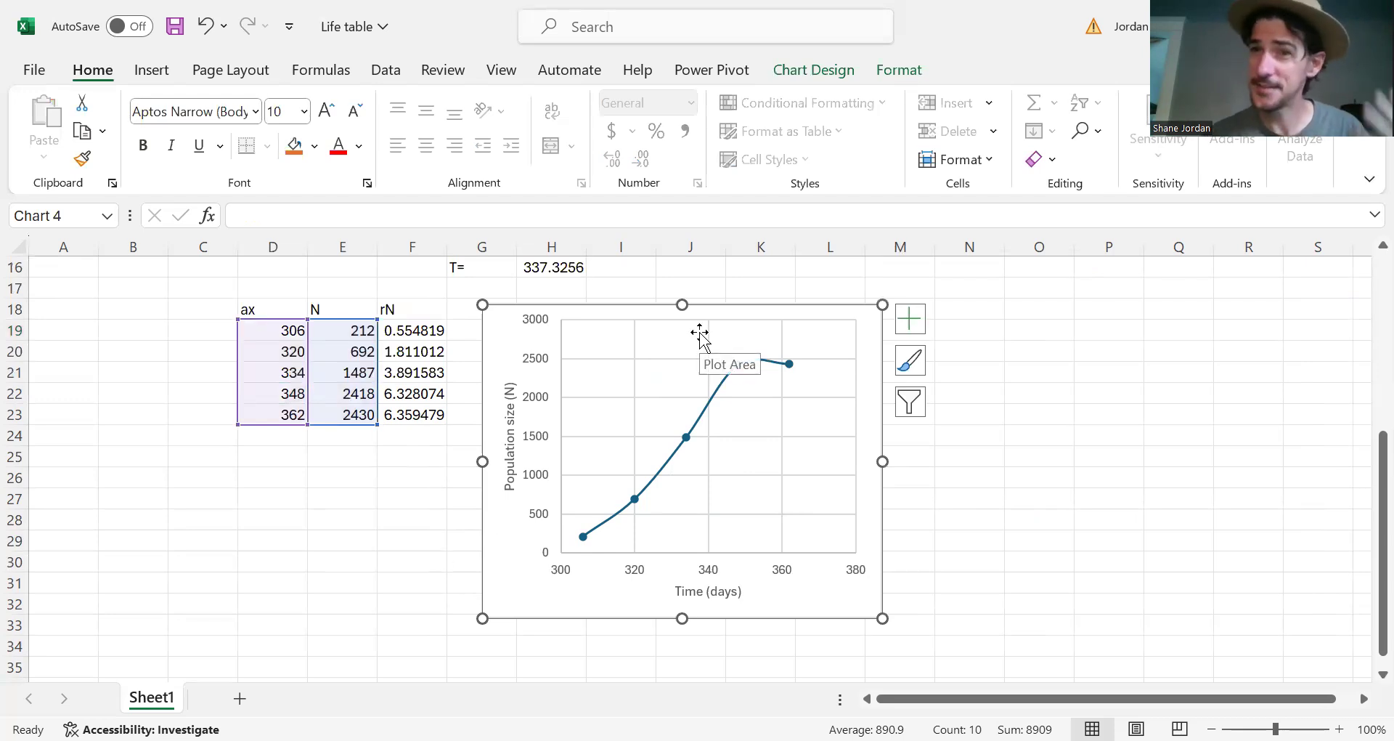
{"action": "left_click", "coordinate": [408, 478]}
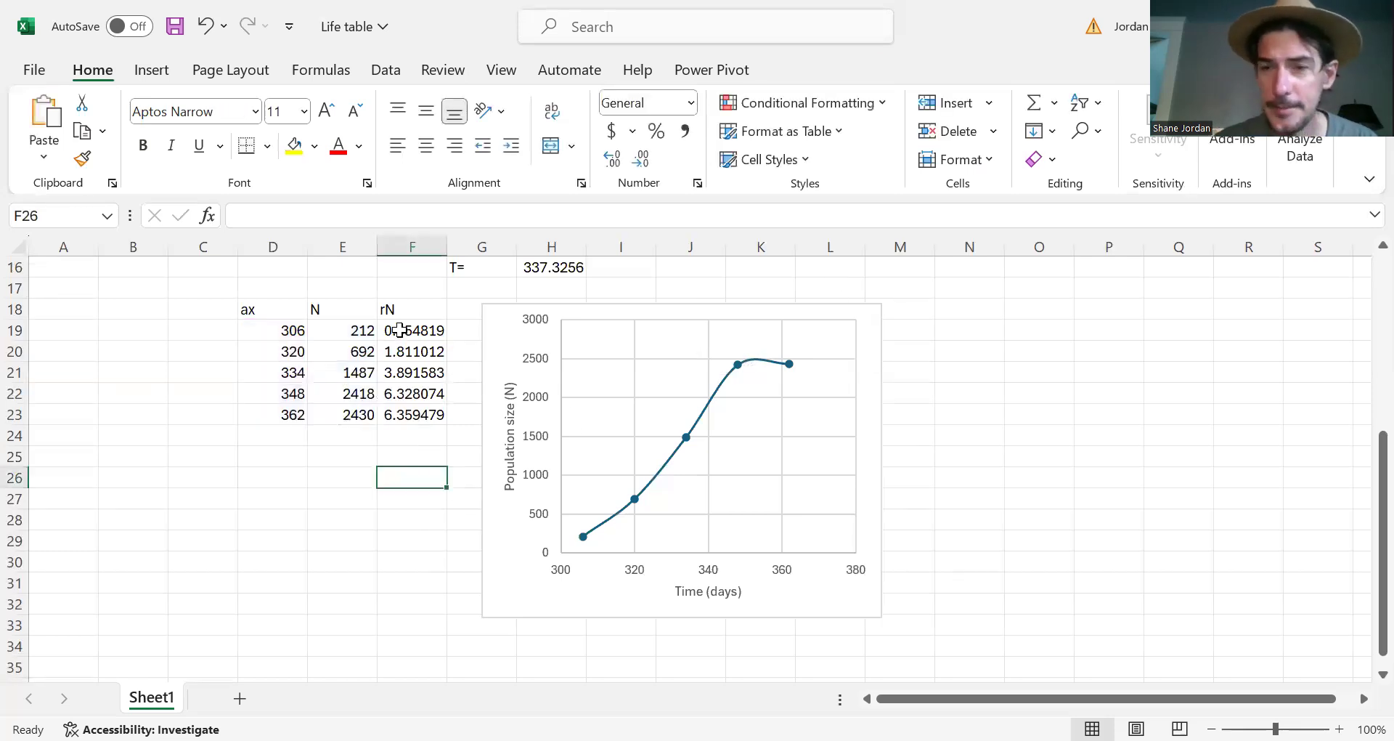
- Examine how each rN formula in F19:F23 combines R0, T and N, and check the R0 and T cells above
{"action": "left_click", "coordinate": [400, 330]}
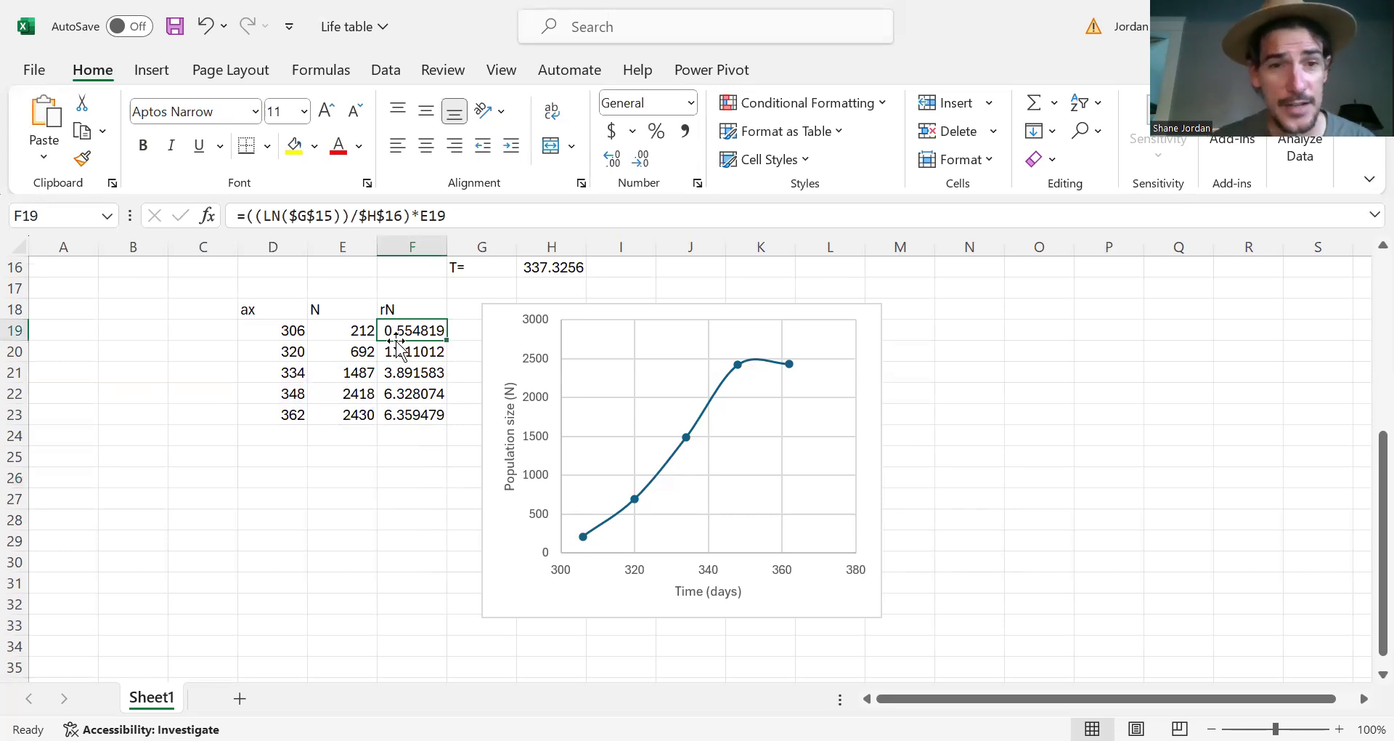
{"action": "left_click", "coordinate": [398, 352]}
{"action": "left_click", "coordinate": [404, 371]}
{"action": "left_click", "coordinate": [404, 393]}
{"action": "left_click", "coordinate": [407, 414]}
{"action": "scroll", "coordinate": [408, 418], "scroll_direction": "up", "scroll_amount": 2}
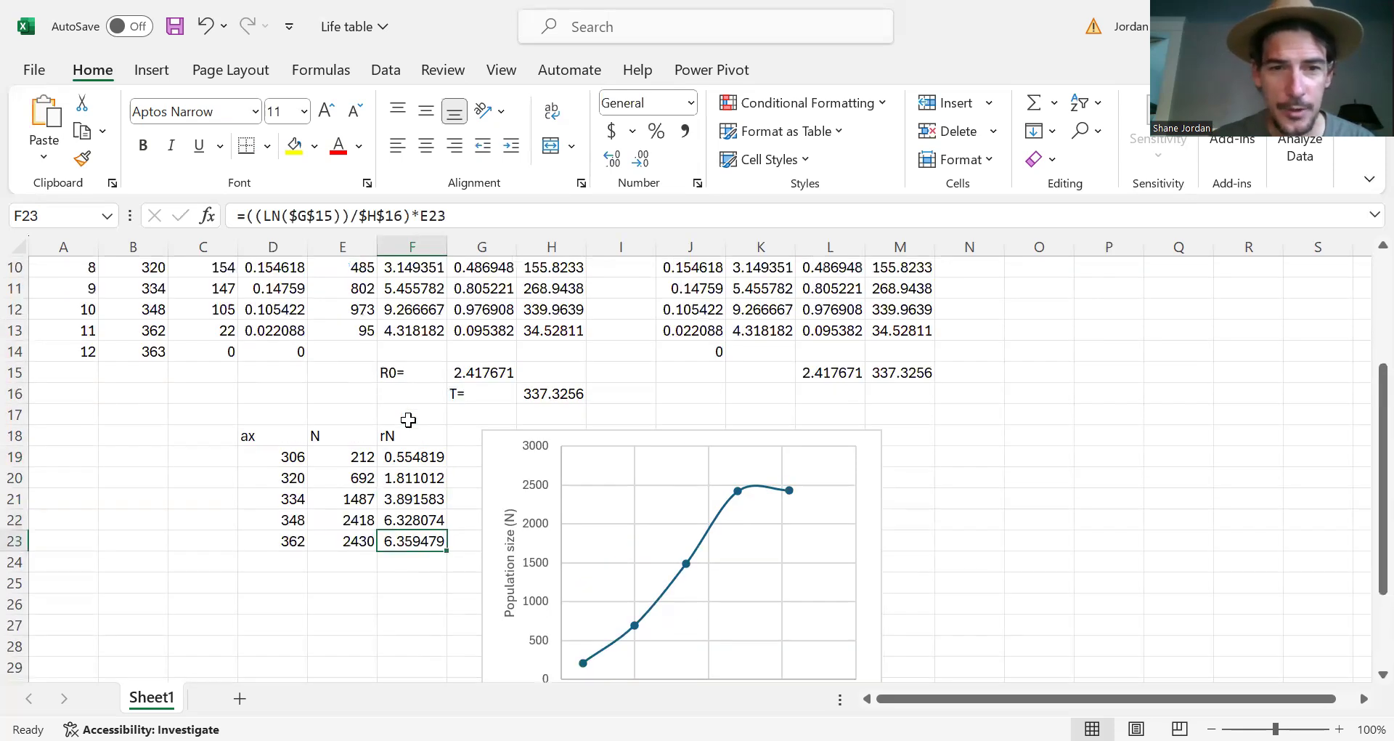
- Review the existing rN heading and its first formula in F19, and enter the heading rN in O18
{"action": "left_click", "coordinate": [403, 436]}
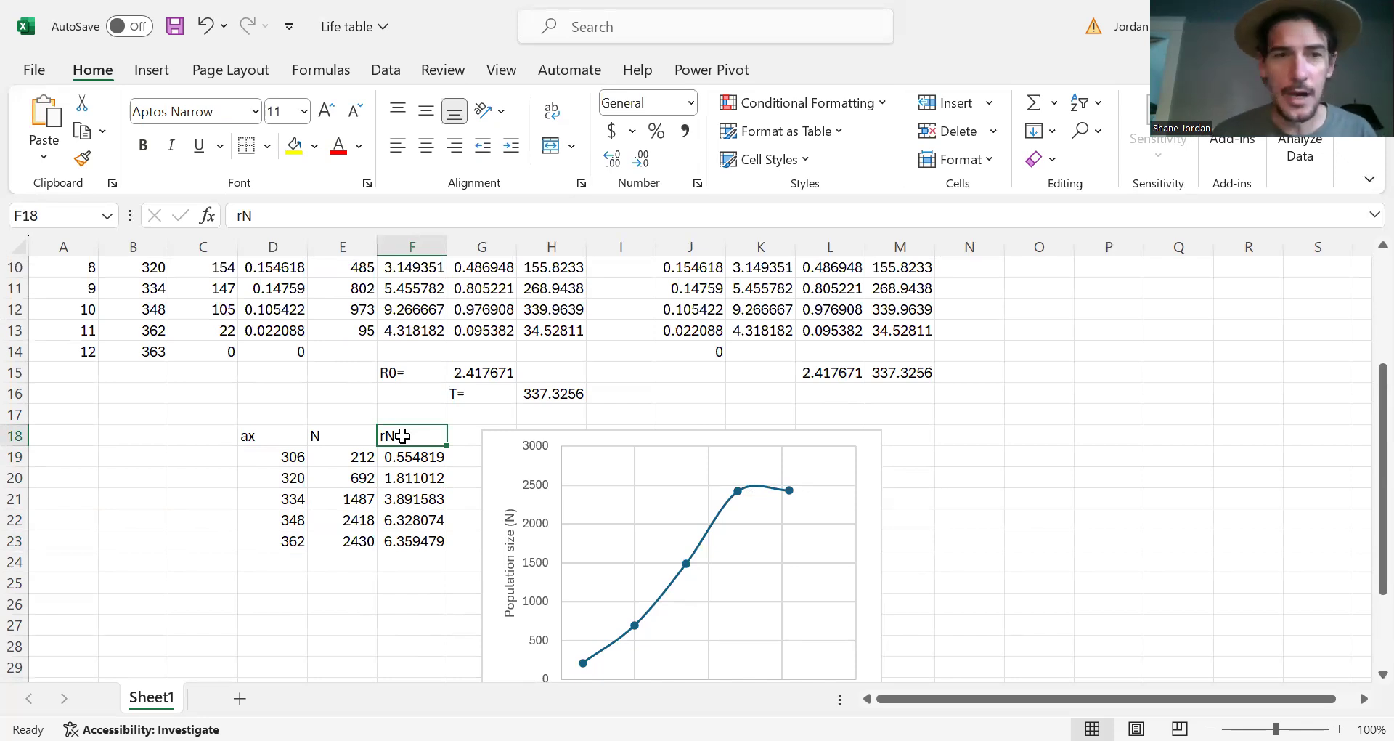
{"action": "key", "text": "Down"}
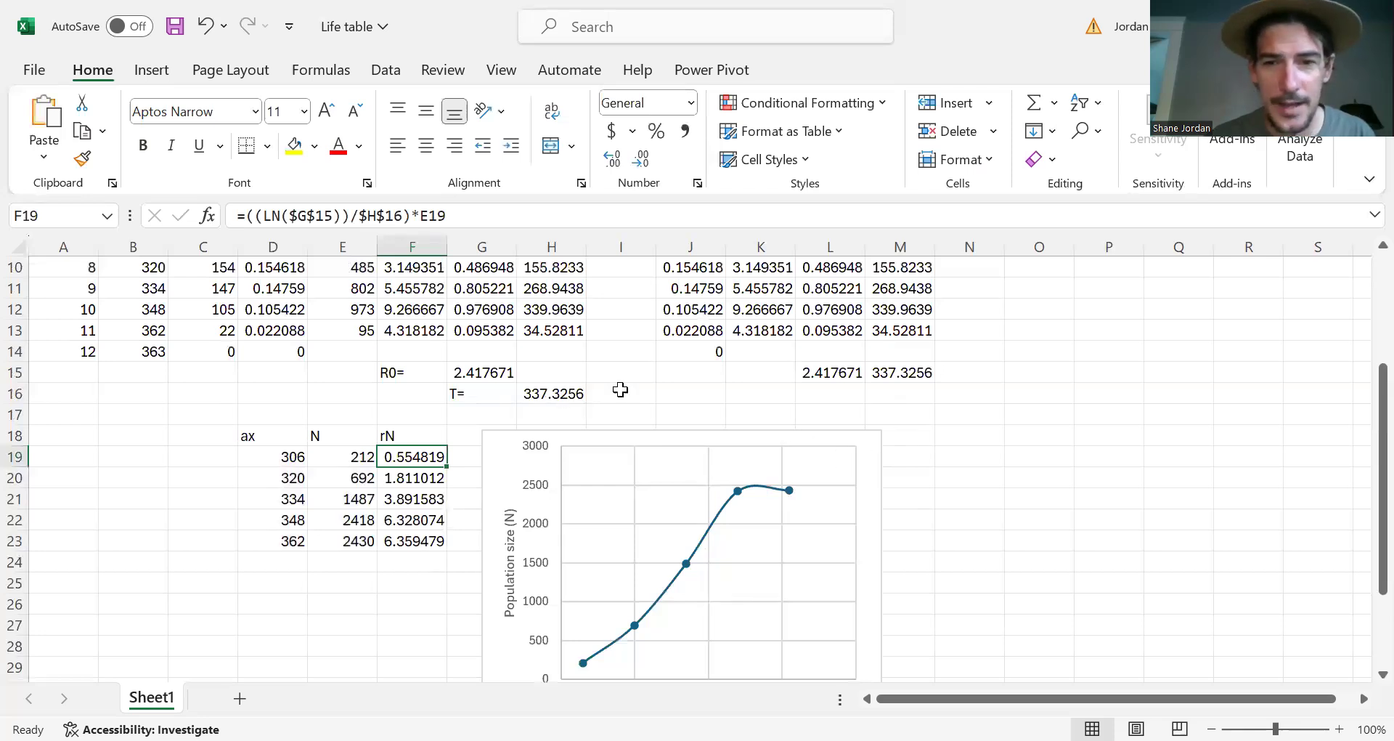
{"action": "left_click", "coordinate": [1030, 432]}
{"action": "type", "text": "rN"}
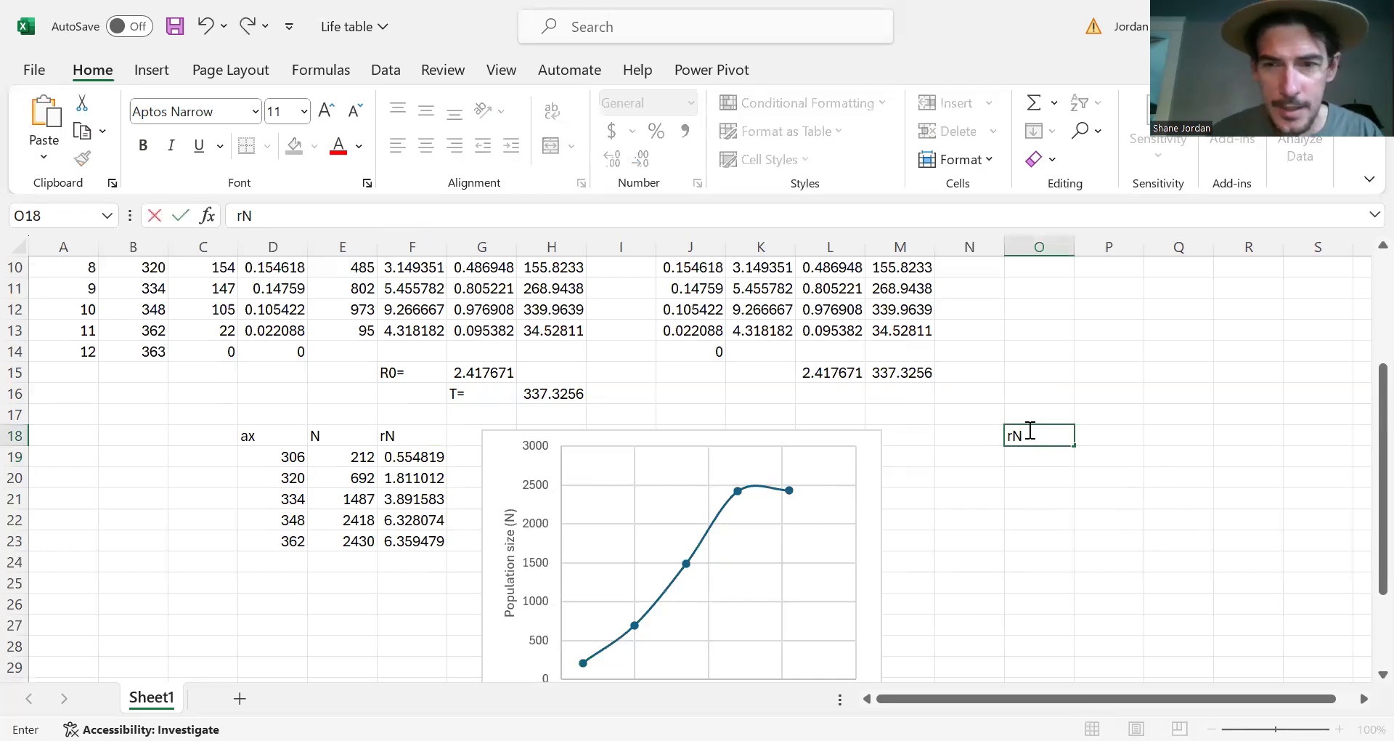
{"action": "key", "text": "Return"}
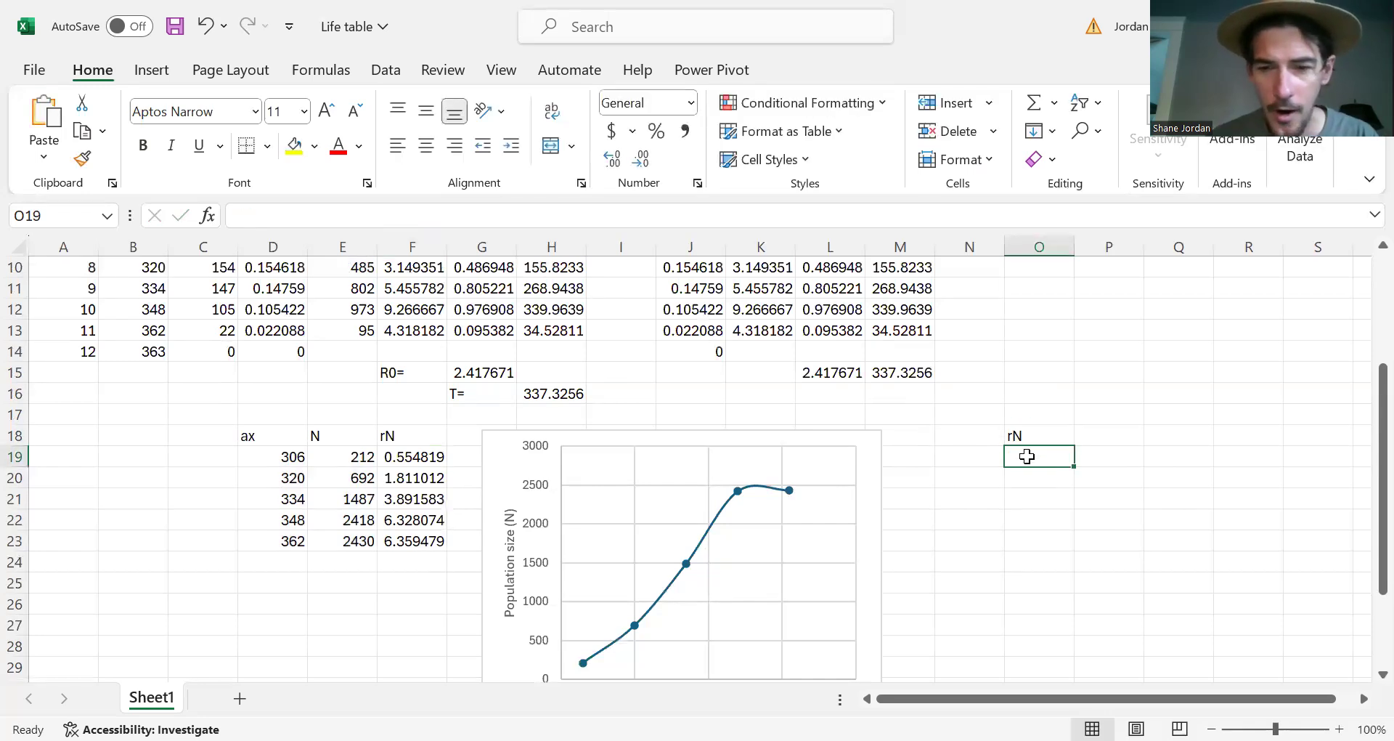
{"action": "type", "text": "=("}
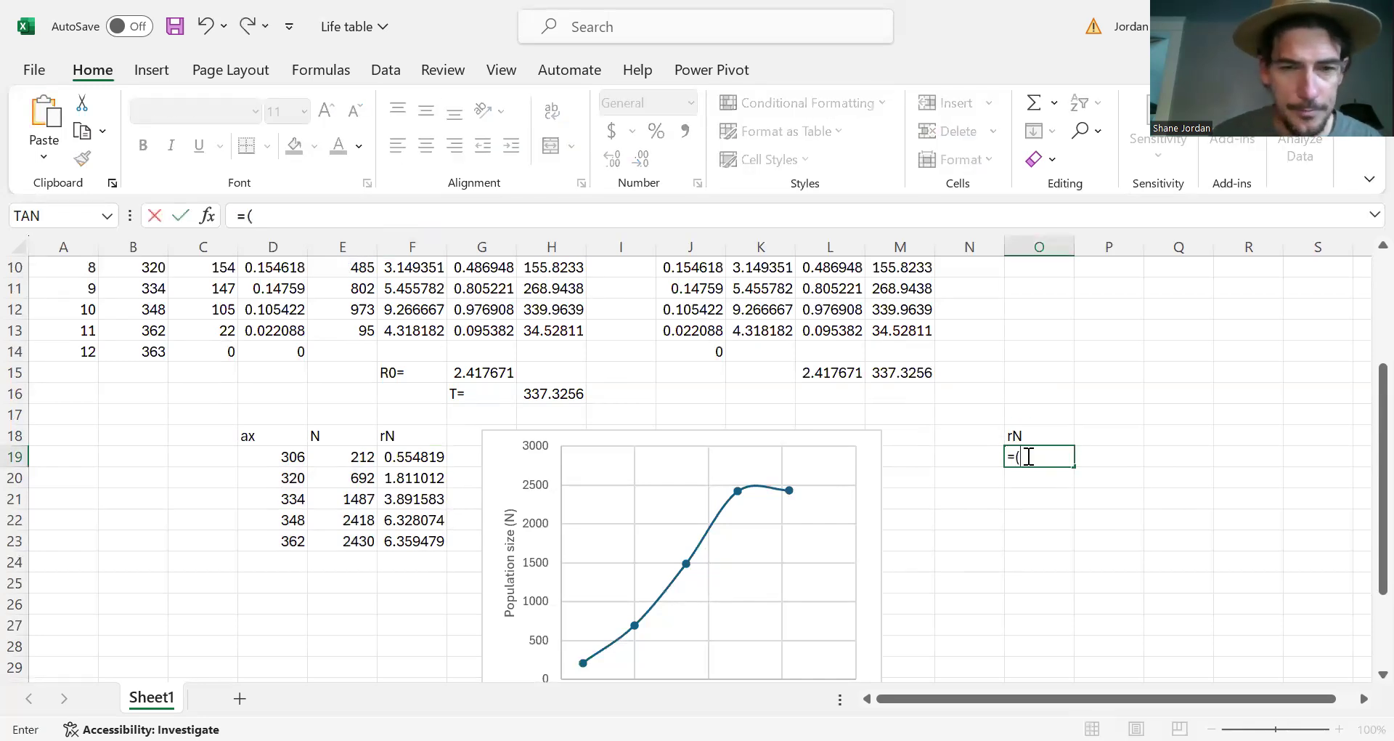
{"action": "left_click", "coordinate": [410, 457]}
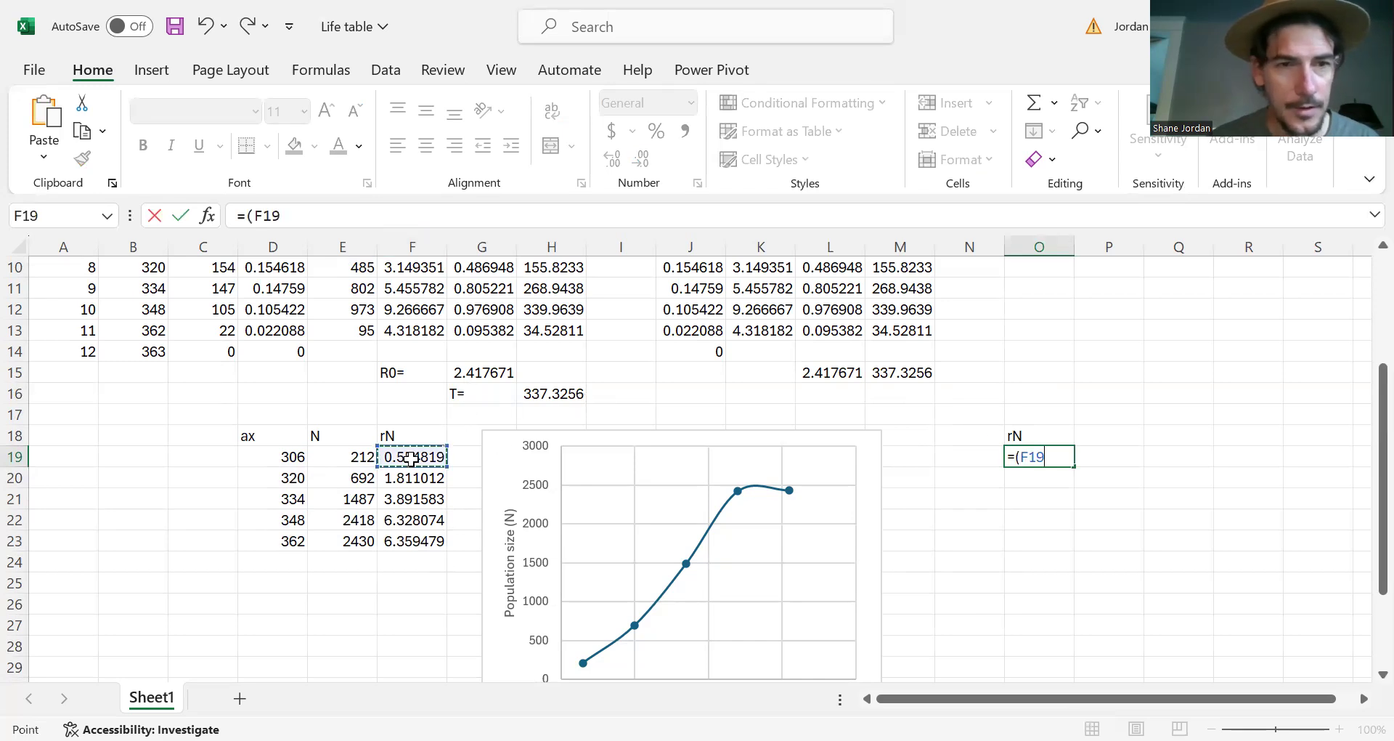
{"action": "key", "text": "BackSpace"}
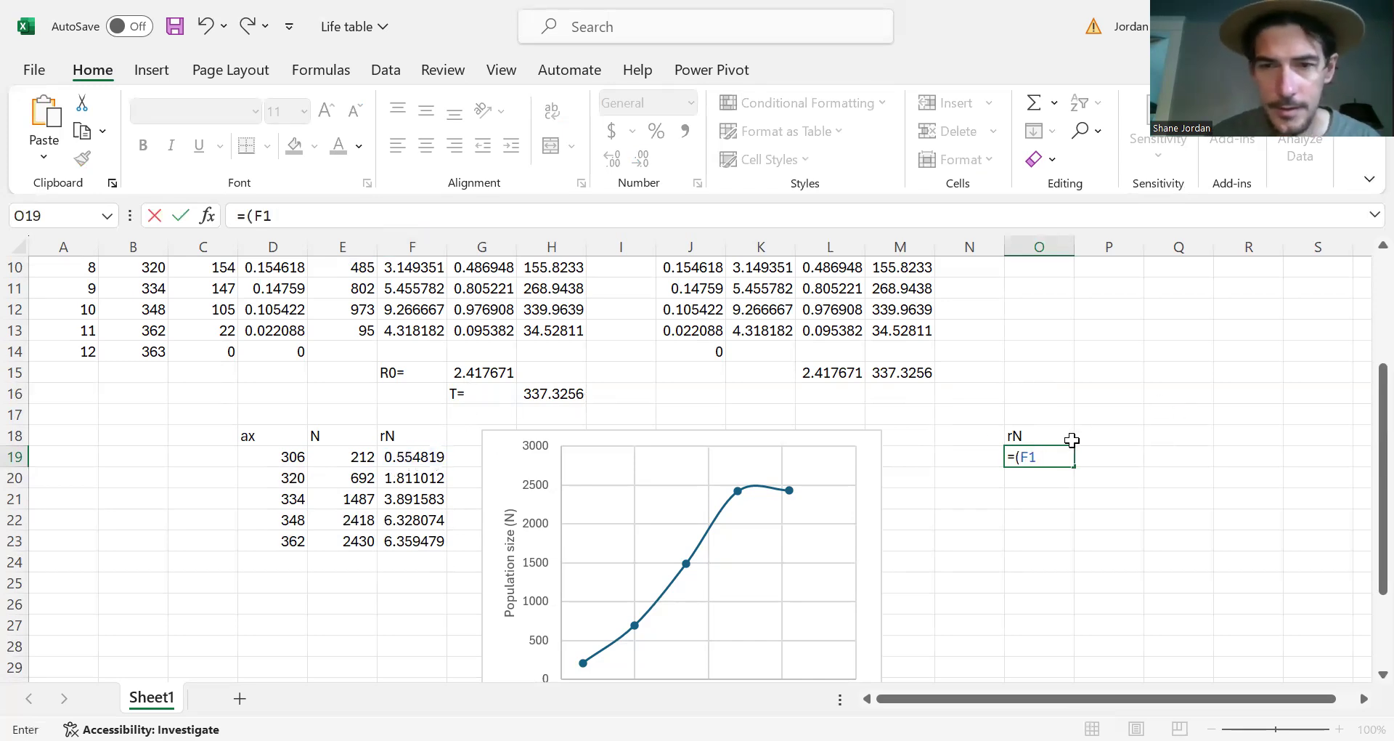
{"action": "key", "text": "Escape"}
{"action": "left_click", "coordinate": [420, 456]}
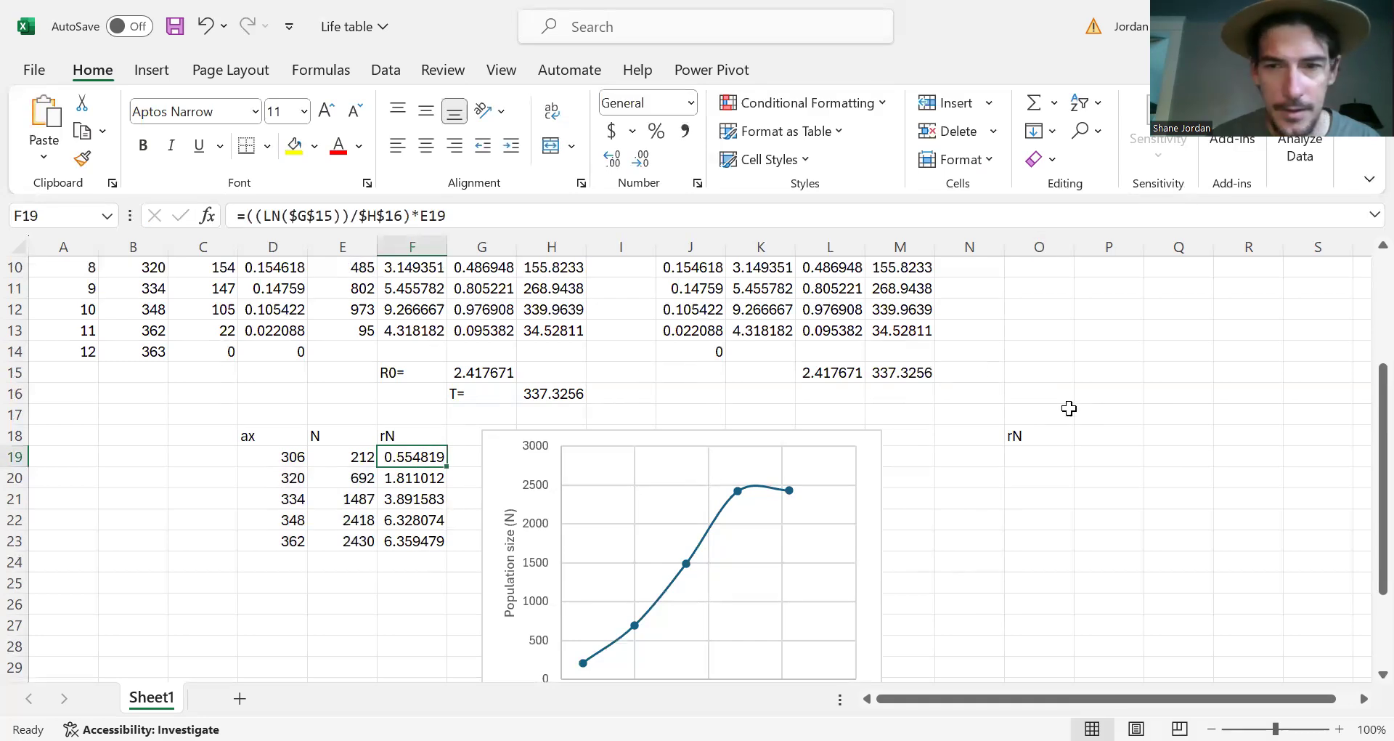
- Enter the formula =(LN(G15)/H16) in O19 to divide the natural log of R0 by T, accepting the parenthesis correction
{"action": "left_click", "coordinate": [1036, 461]}
{"action": "type", "text": "="}
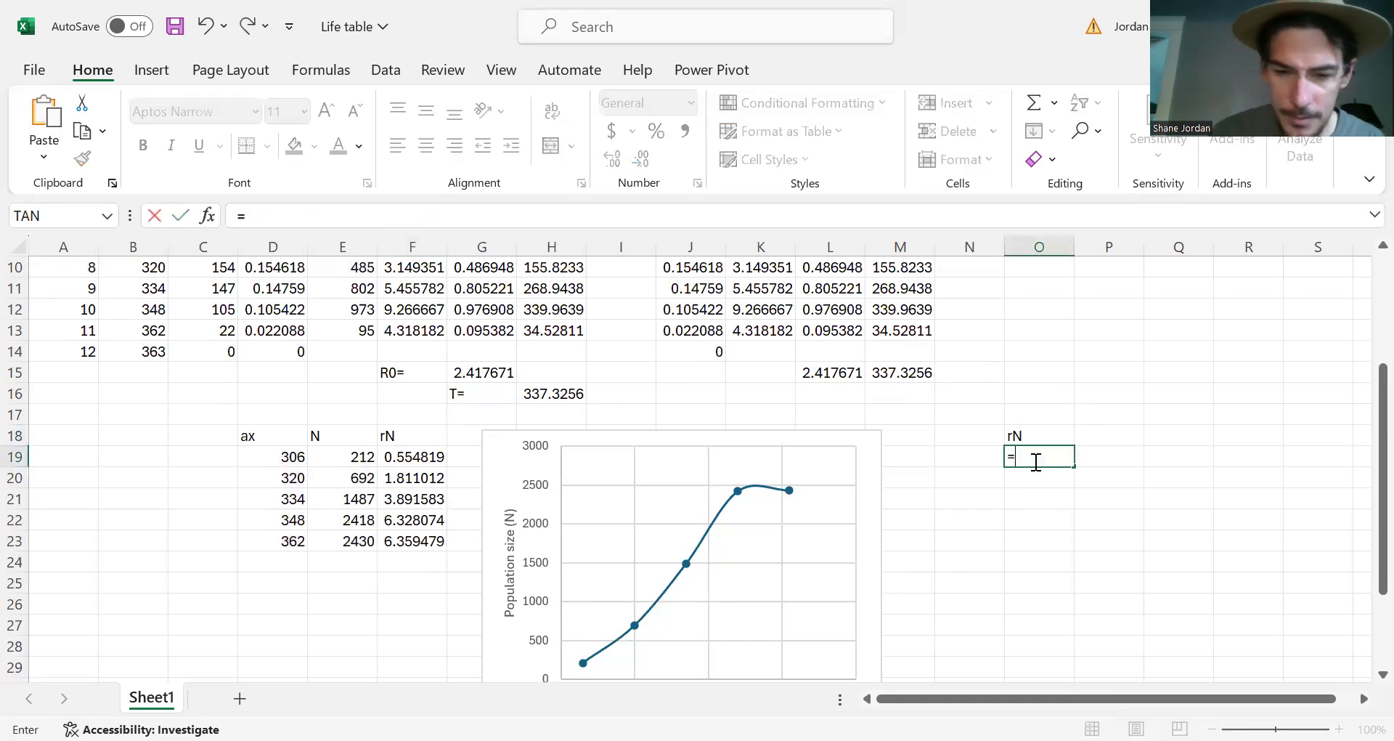
{"action": "type", "text": "(ln("}
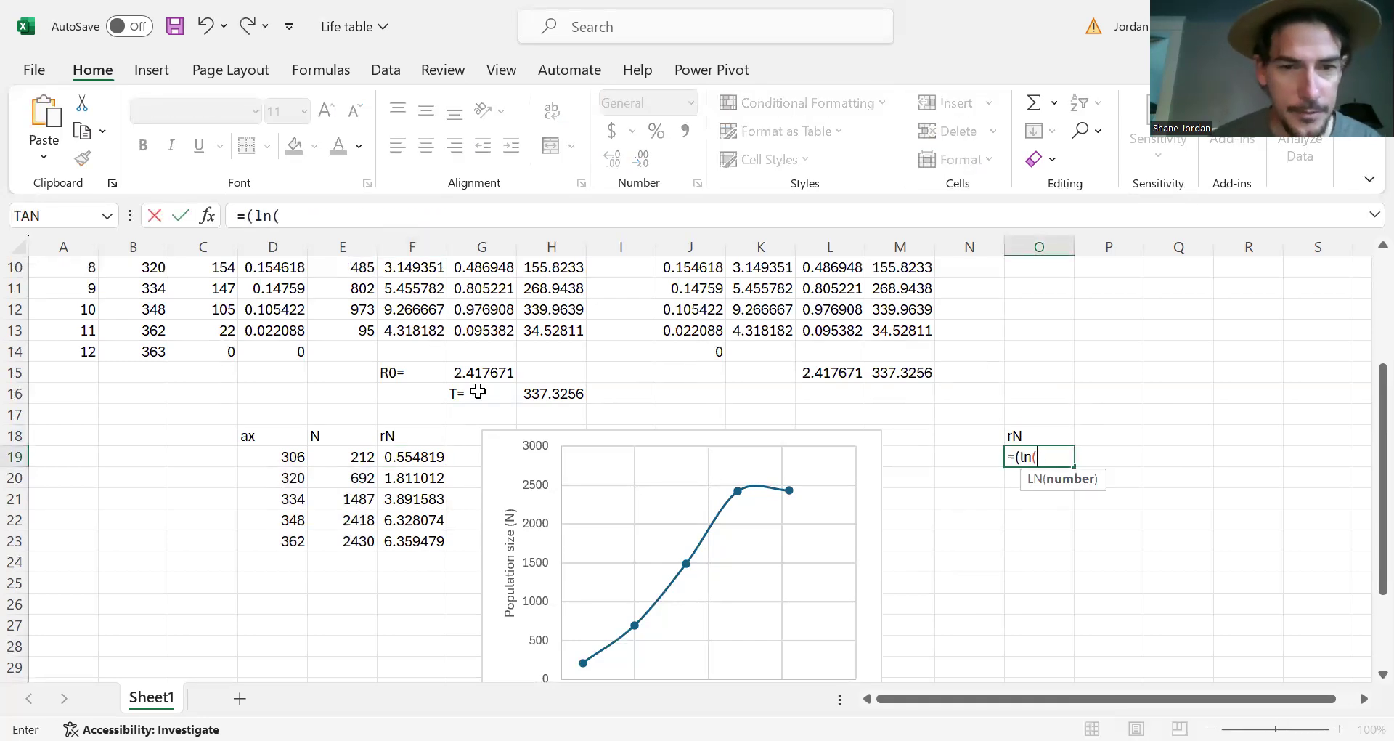
{"action": "left_click", "coordinate": [476, 371]}
{"action": "type", "text": ")/"}
{"action": "left_click", "coordinate": [553, 392]}
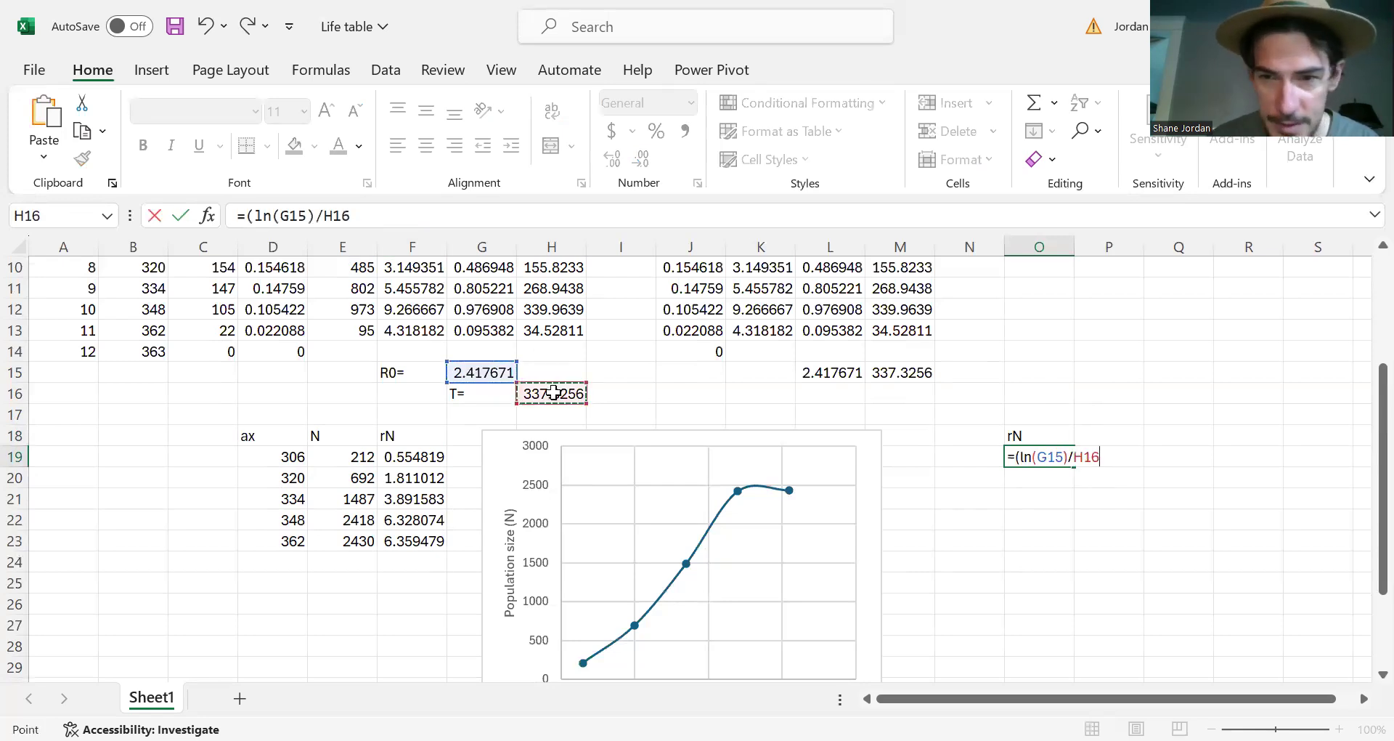
{"action": "type", "text": ")"}
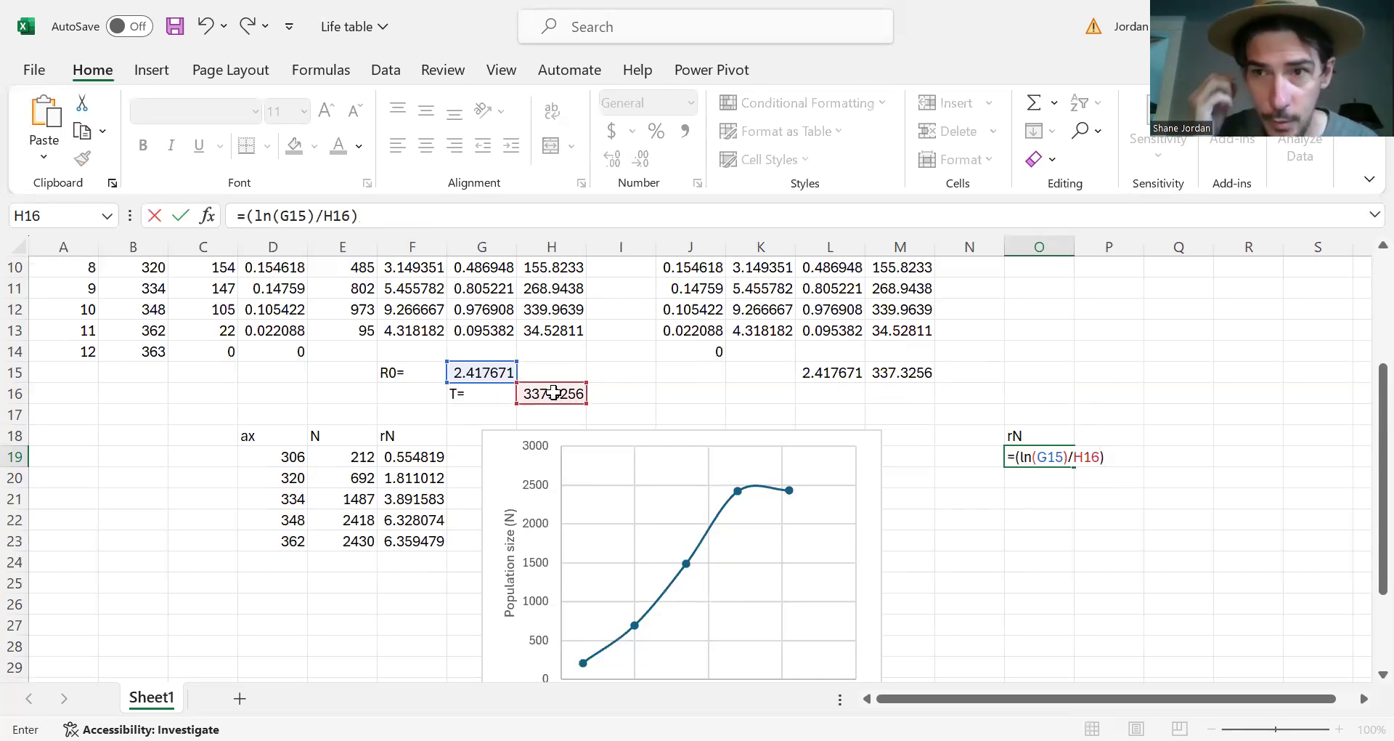
{"action": "type", "text": ")"}
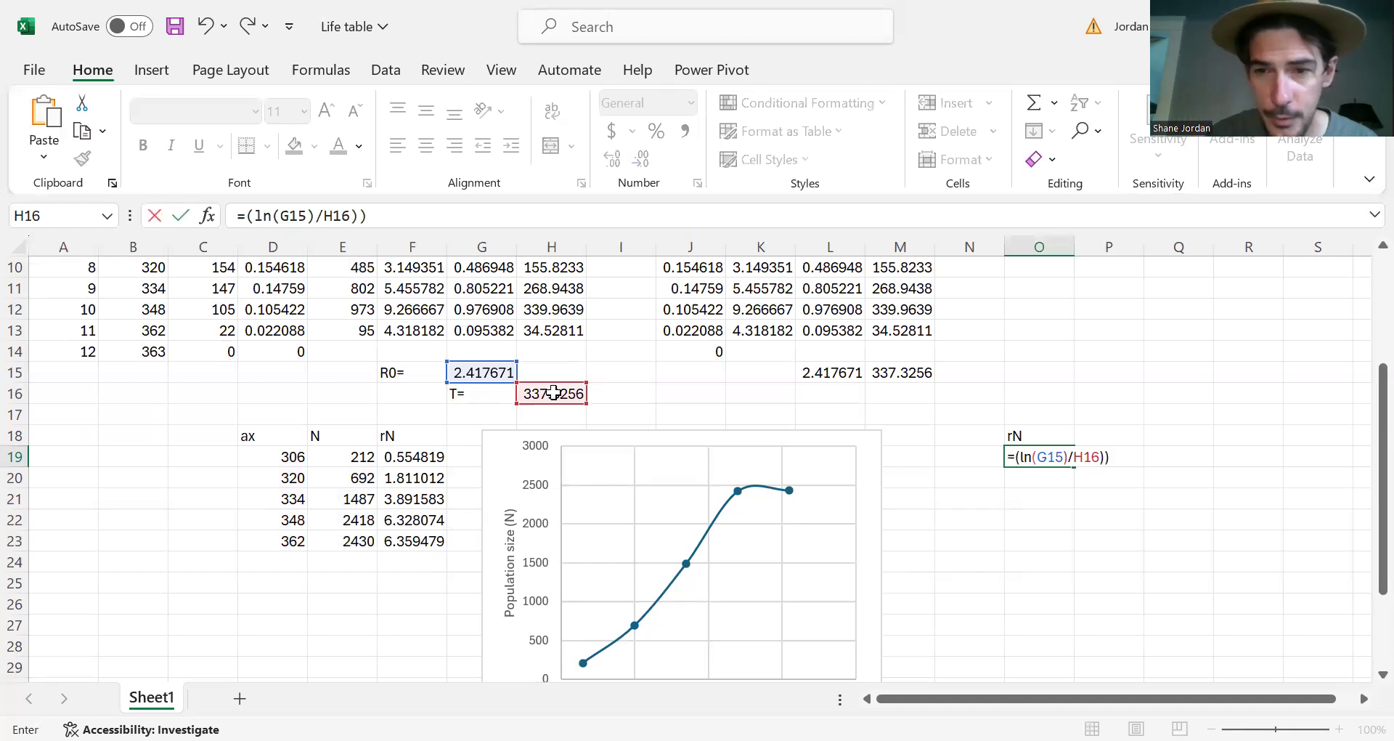
{"action": "key", "text": "Return"}
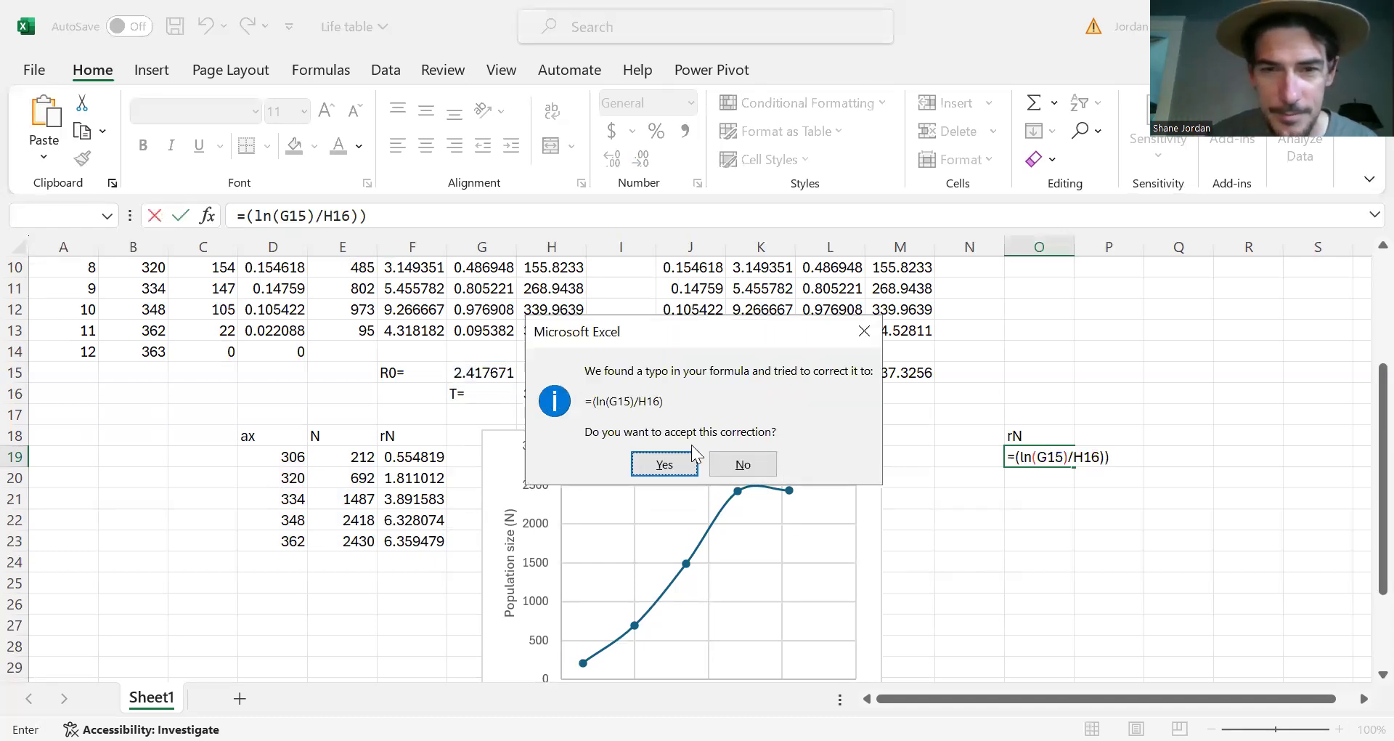
{"action": "left_click", "coordinate": [664, 464]}
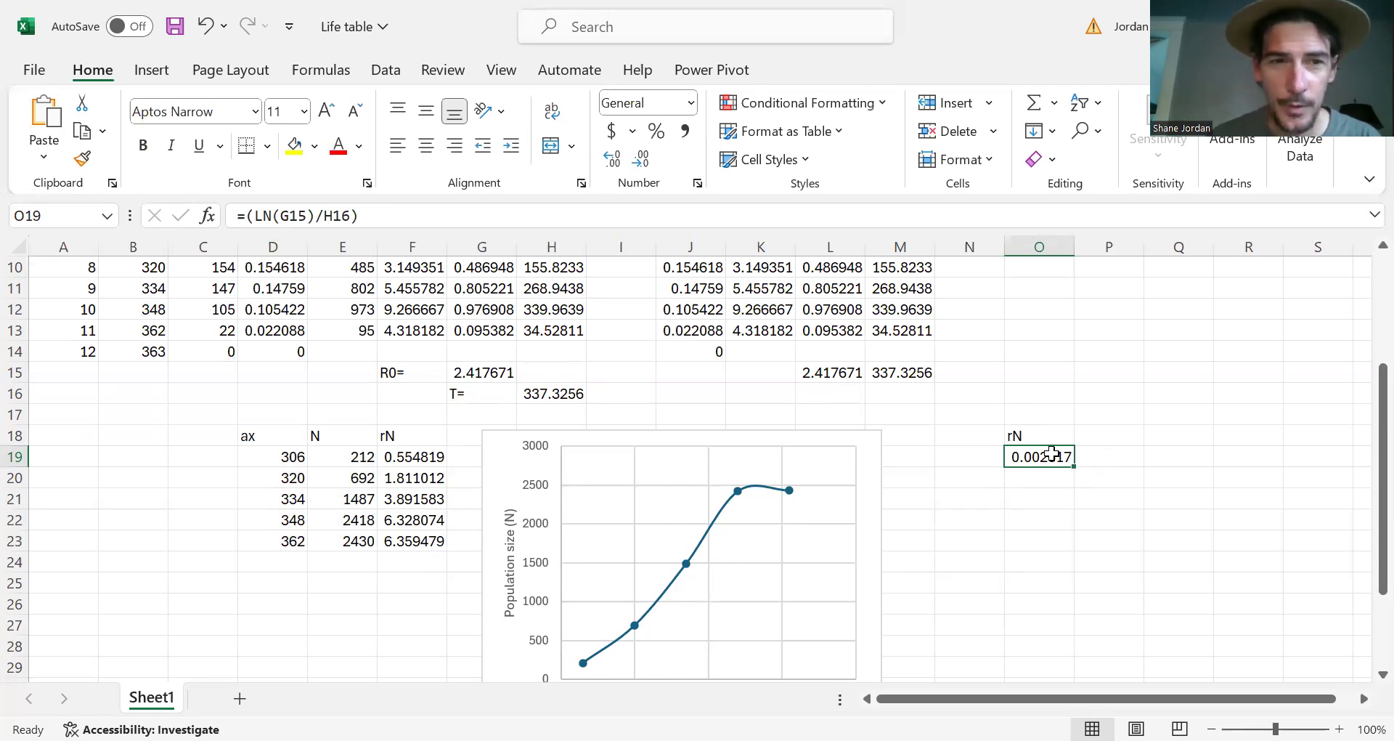
- Extend the O19 formula to multiply by the first population size, making it =(LN(G15)/H16)*E19
{"action": "left_click", "coordinate": [433, 214]}
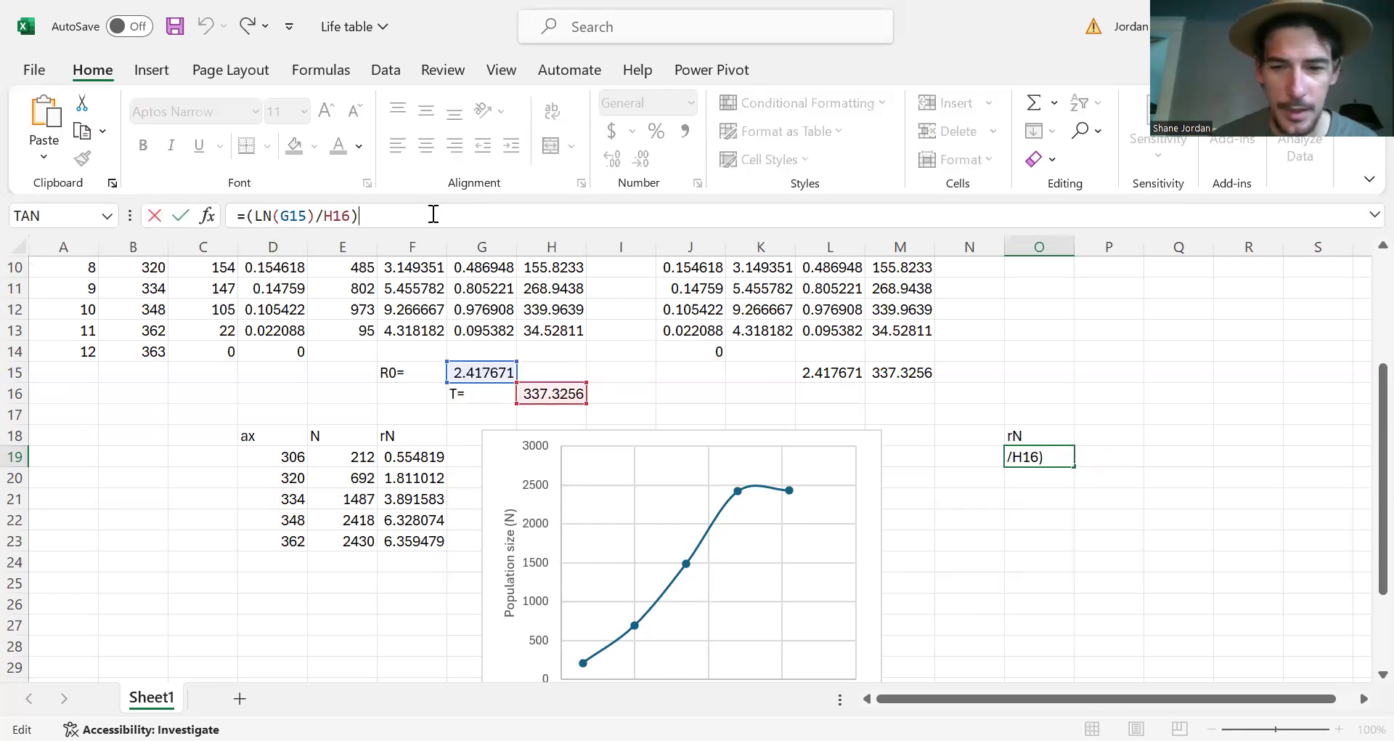
{"action": "type", "text": "*"}
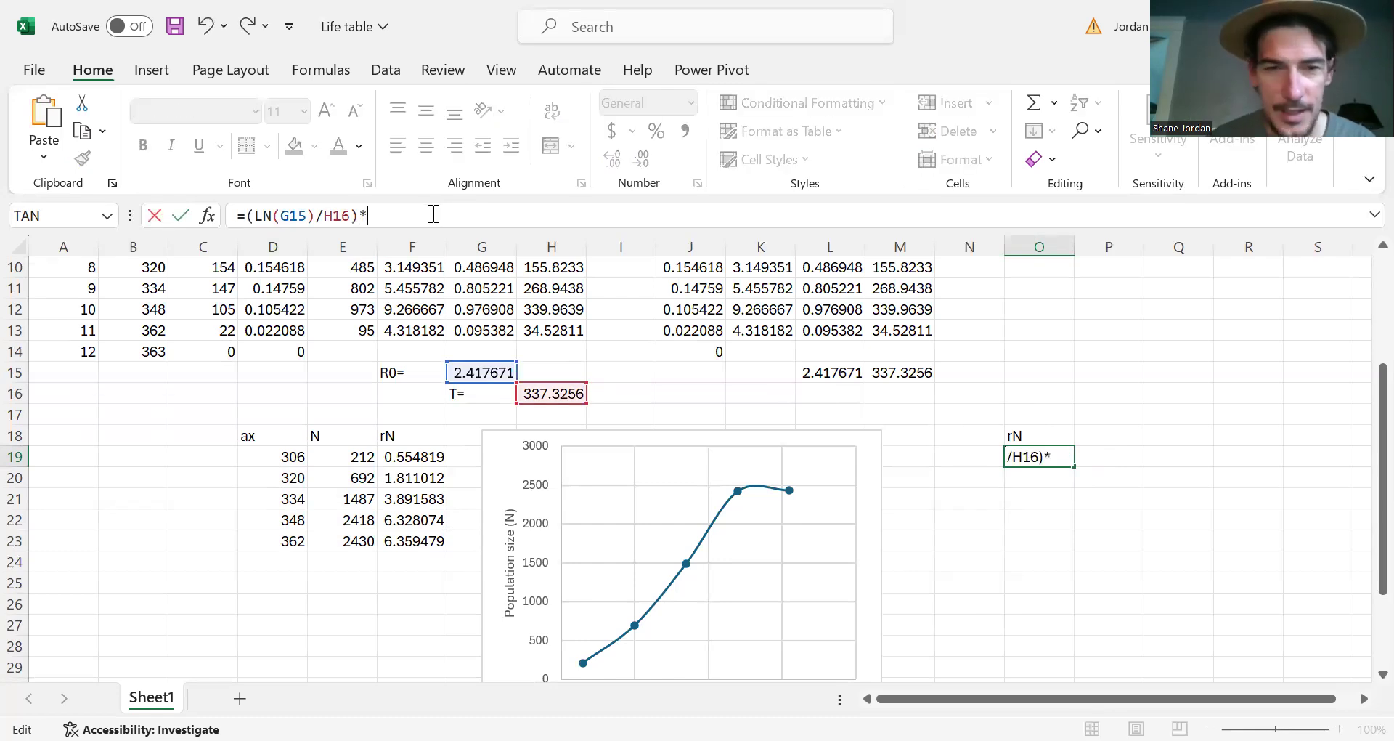
{"action": "left_click", "coordinate": [331, 459]}
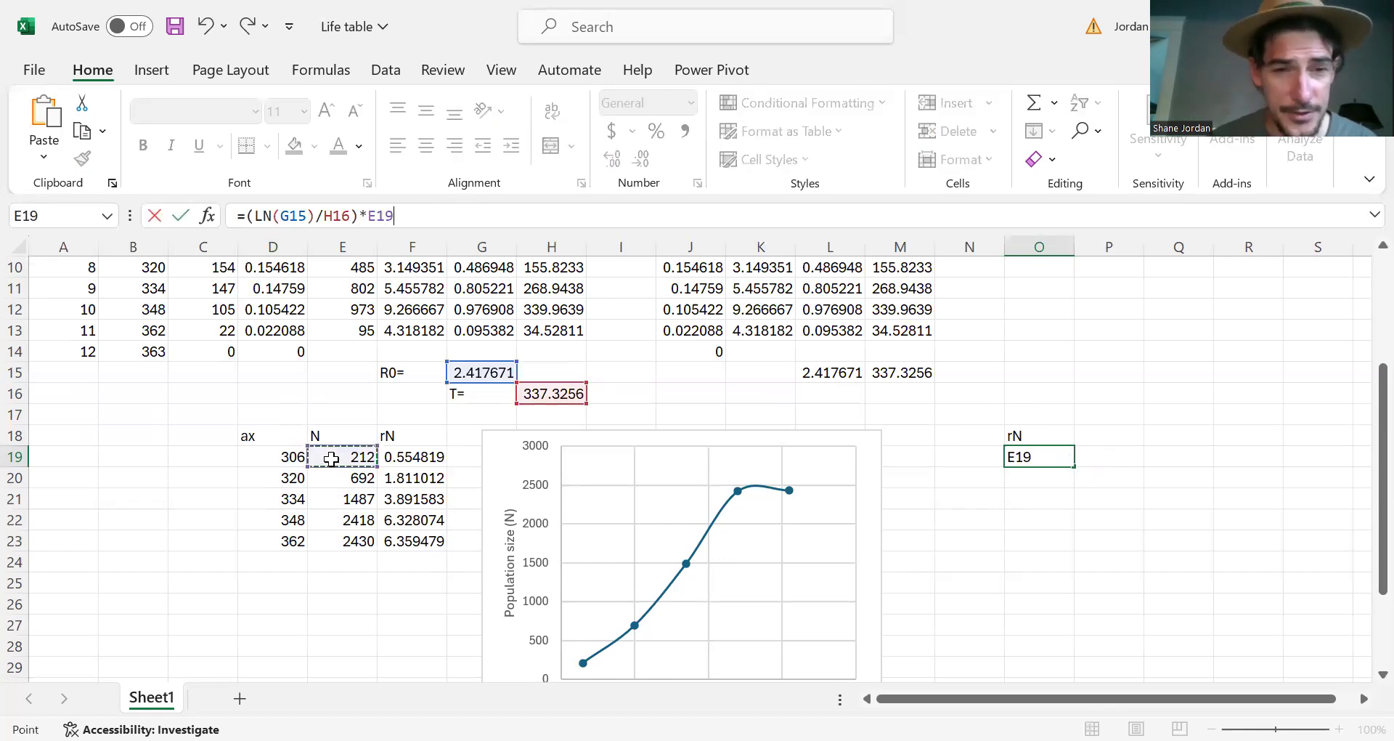
- Complete the rN formula =(LN(G15)/H16)*E19 in cell O19
{"action": "key", "text": "Return"}
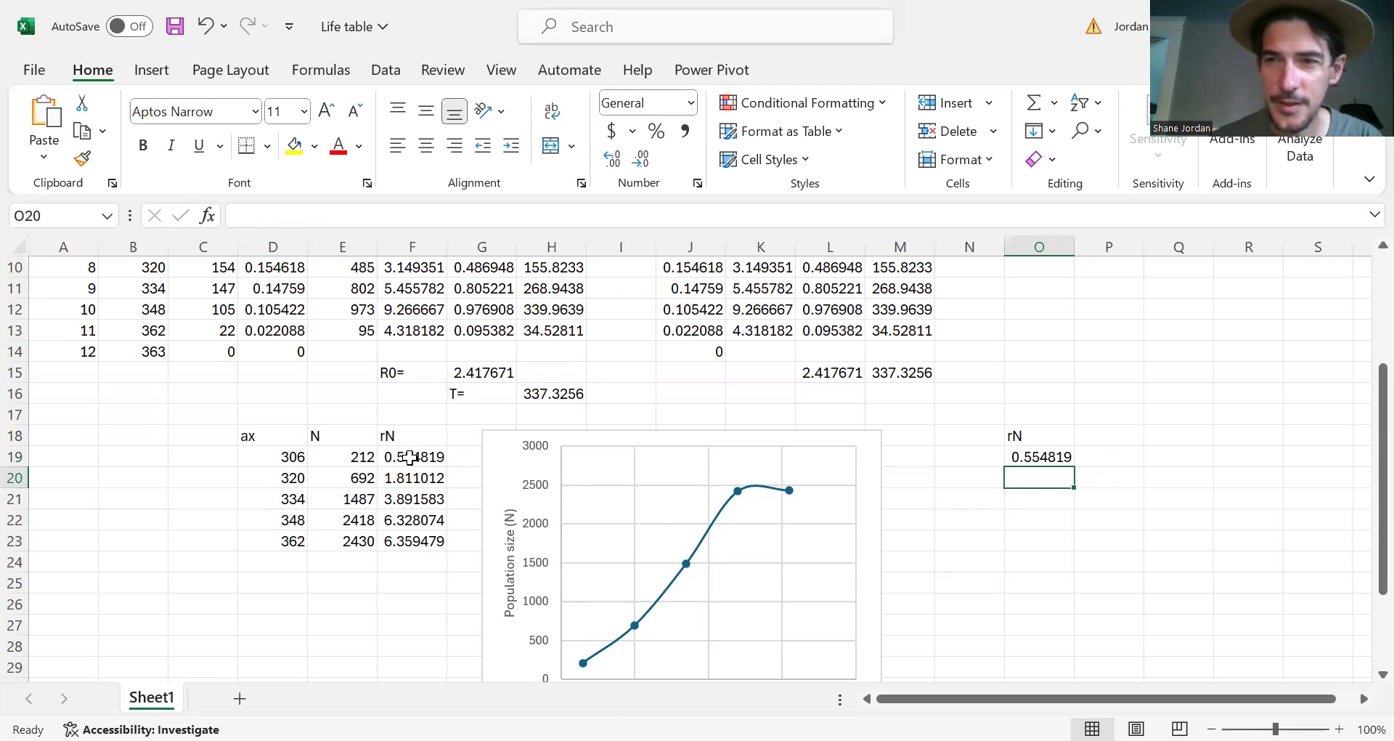
- Try to fill the rN formula from O19 down to O23
{"action": "left_click", "coordinate": [1046, 454]}
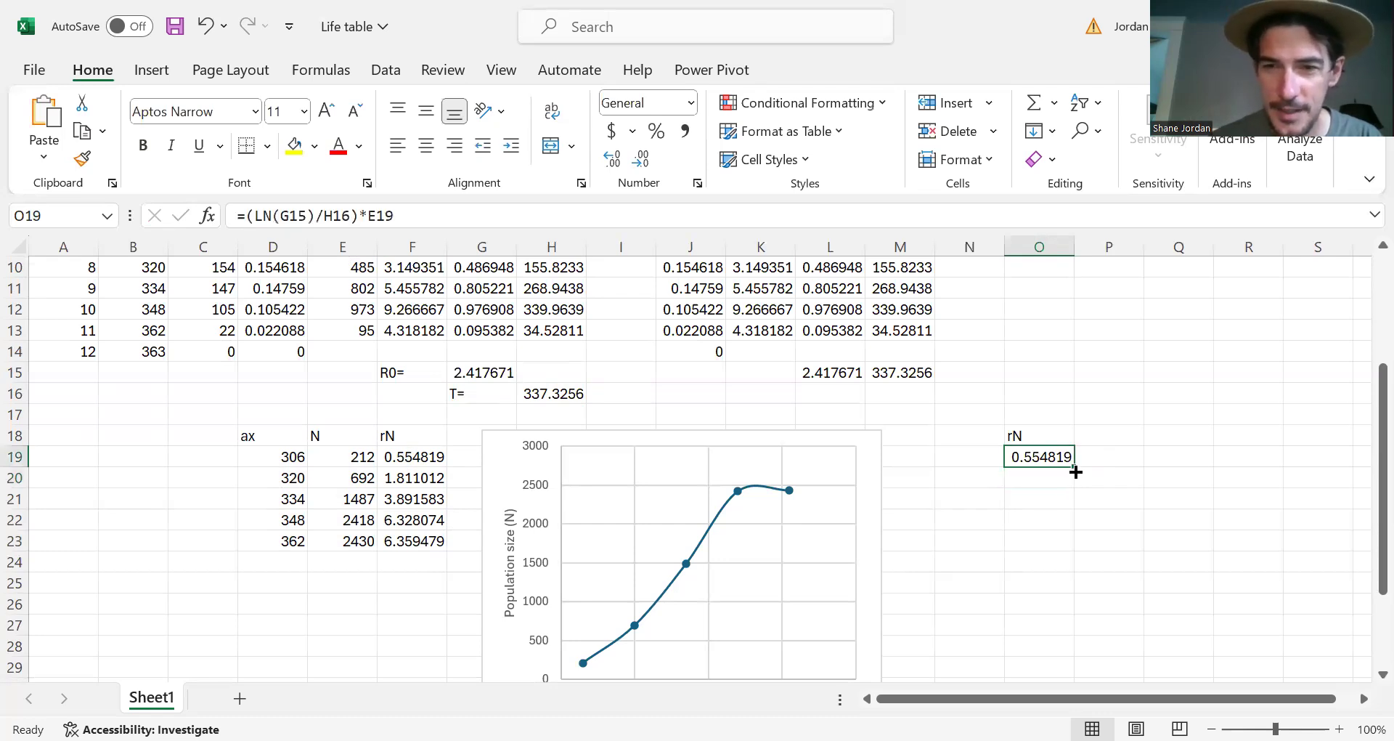
{"action": "left_click_drag", "start_coordinate": [1076, 468], "coordinate": [1076, 468]}
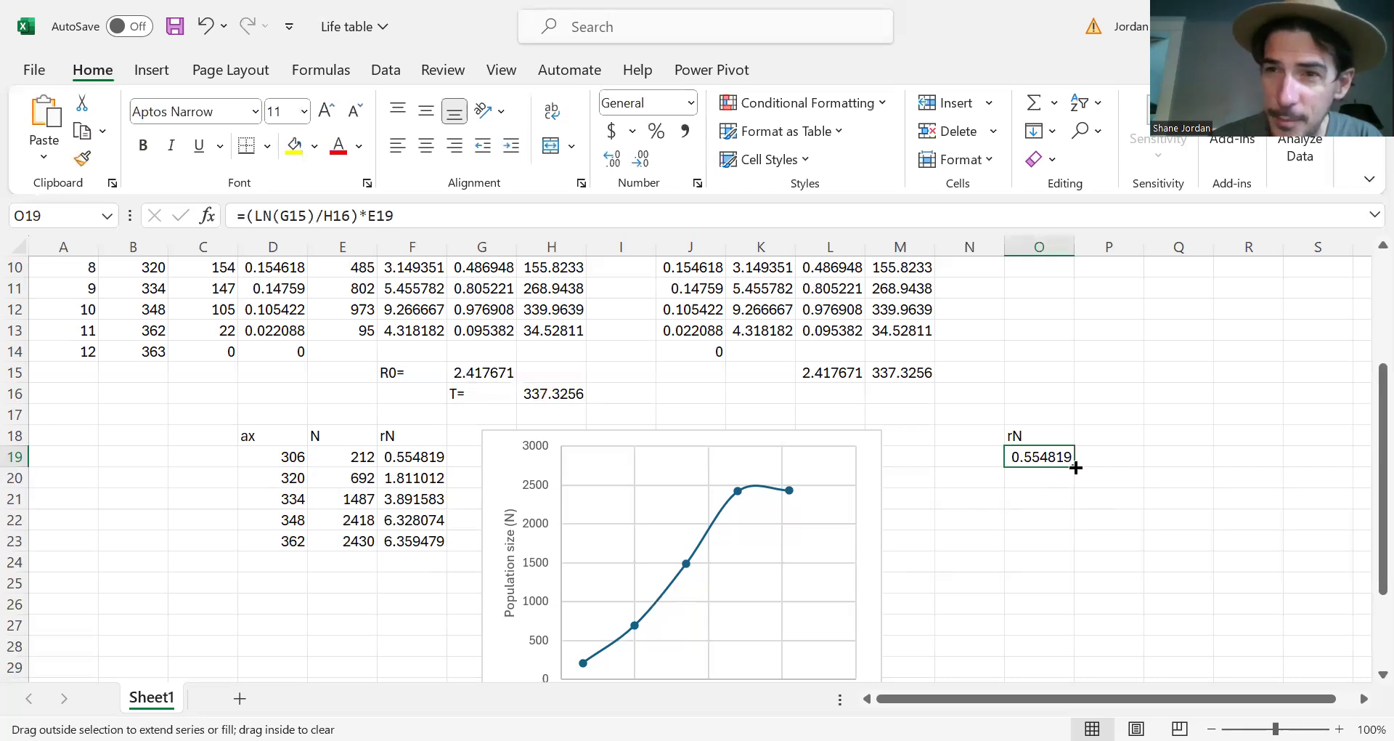
{"action": "left_click_drag", "start_coordinate": [1076, 468], "coordinate": [1072, 544]}
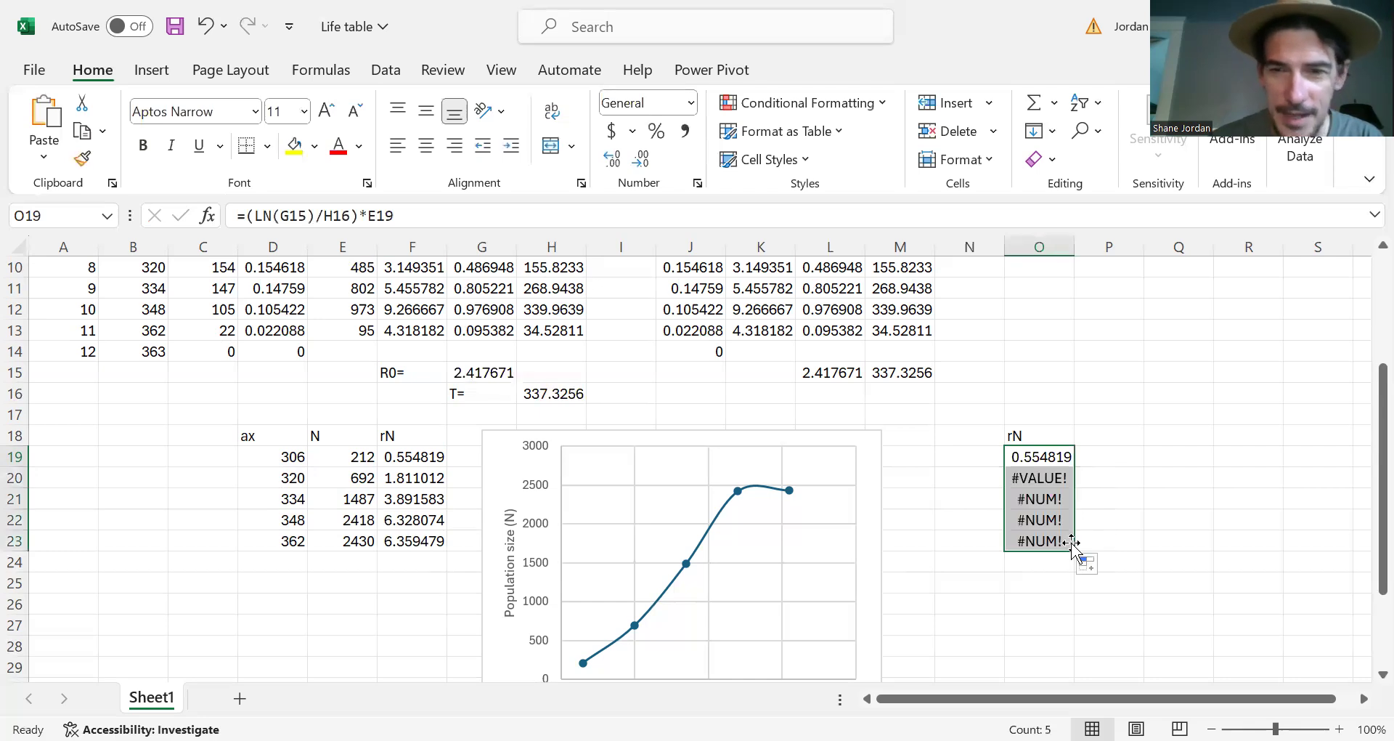
- Compare the cell references in the filled rN formulas in column O with the existing rN formulas in F19:F23
{"action": "left_click", "coordinate": [1042, 456]}
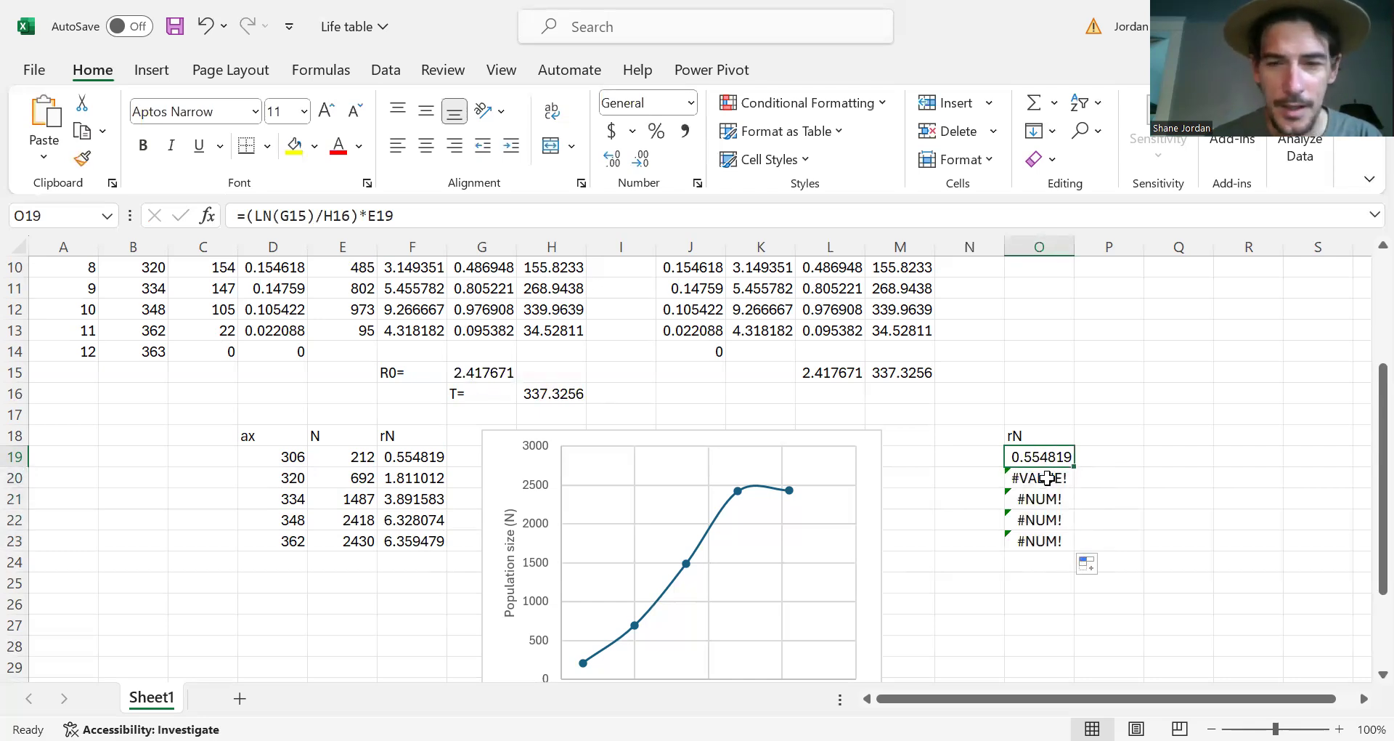
{"action": "left_click", "coordinate": [1045, 470]}
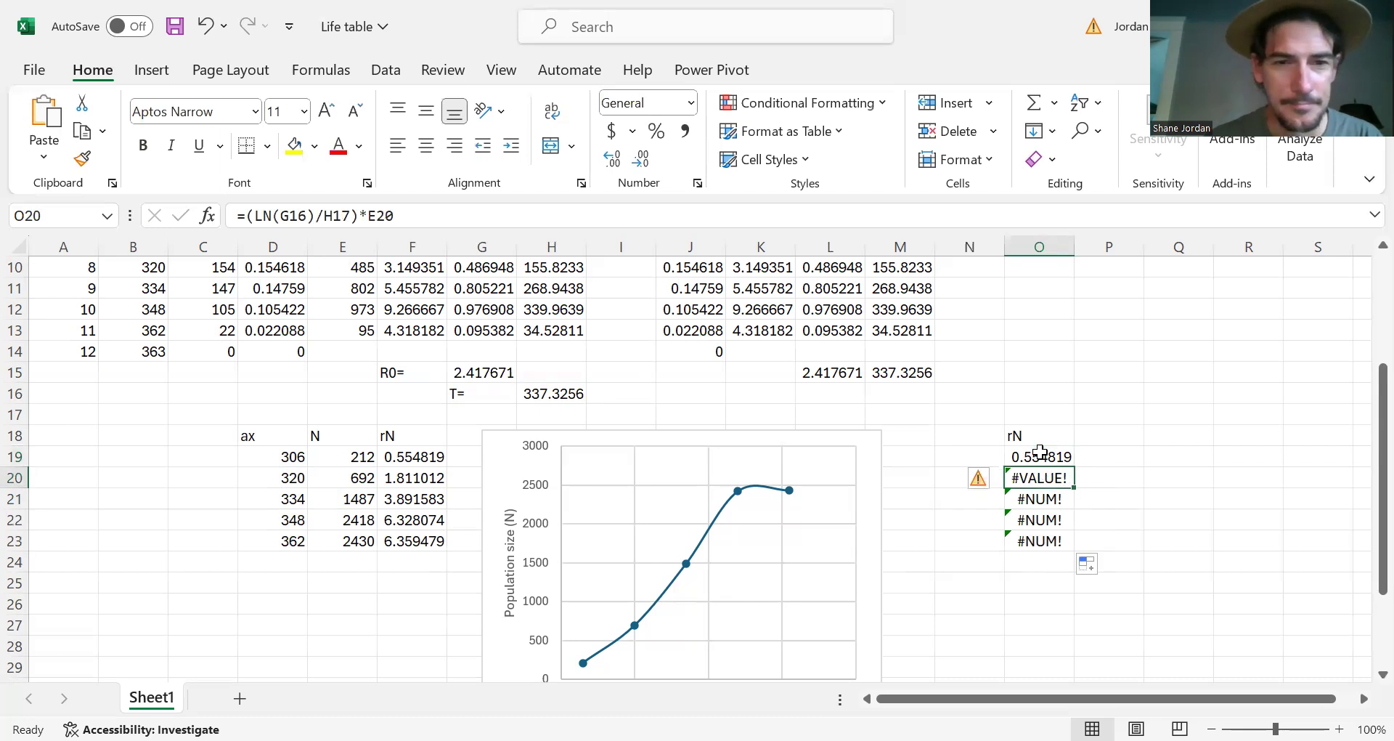
{"action": "left_click", "coordinate": [1038, 448]}
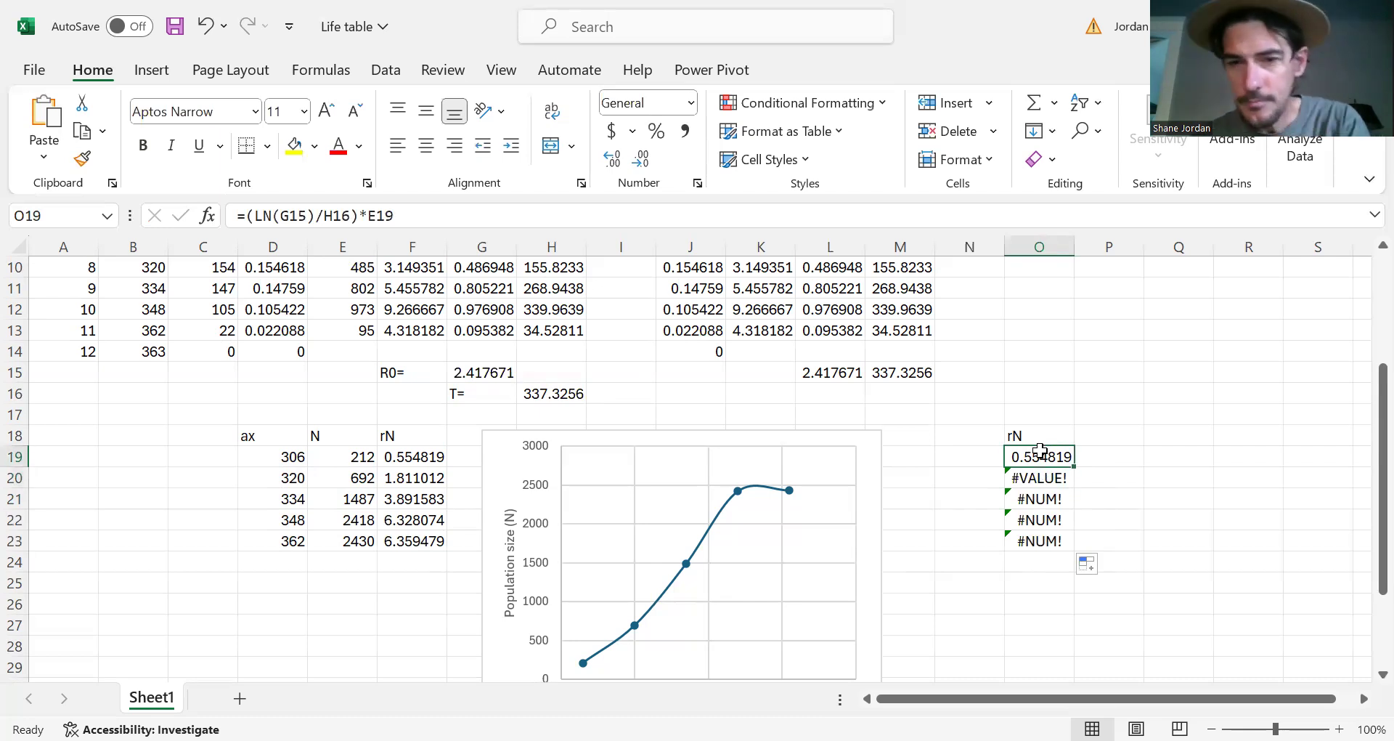
{"action": "left_click", "coordinate": [416, 451]}
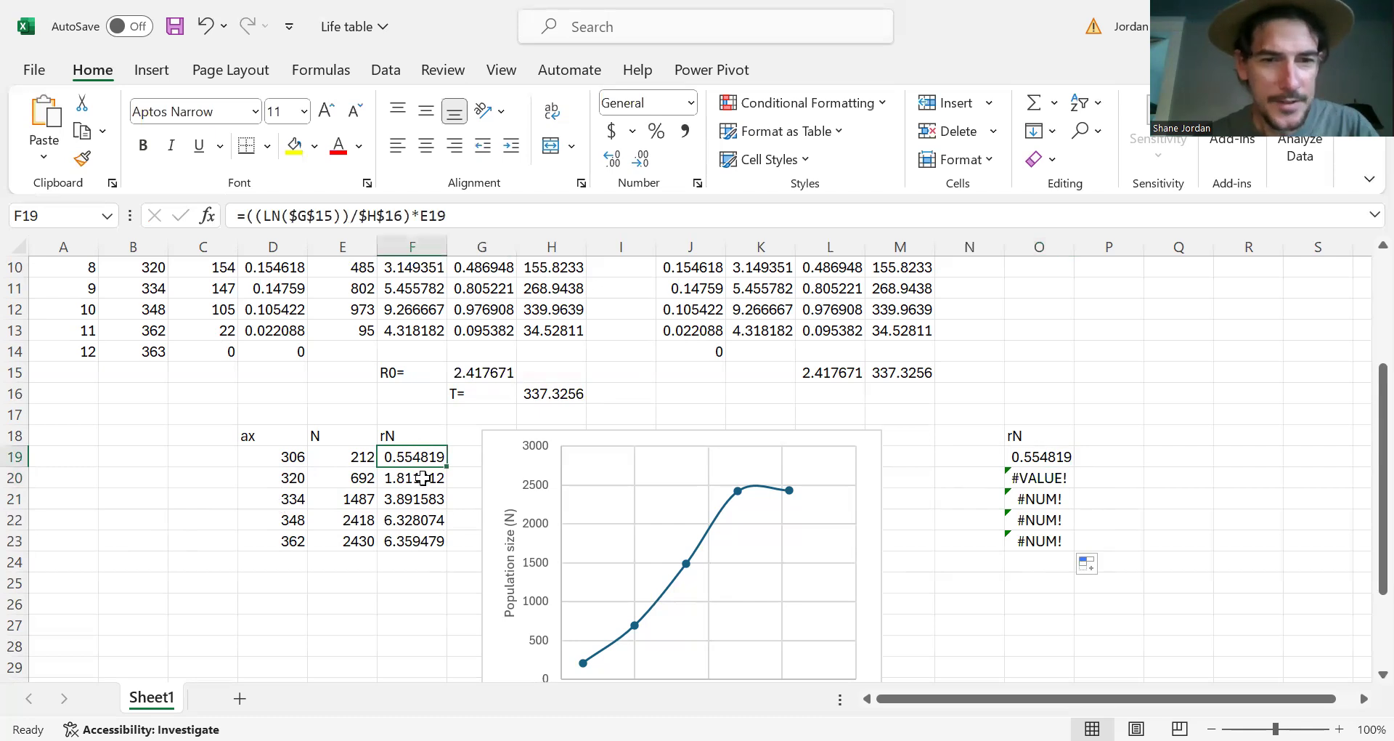
{"action": "left_click", "coordinate": [422, 477]}
{"action": "left_click", "coordinate": [429, 497]}
{"action": "left_click", "coordinate": [427, 518]}
{"action": "left_click", "coordinate": [423, 537]}
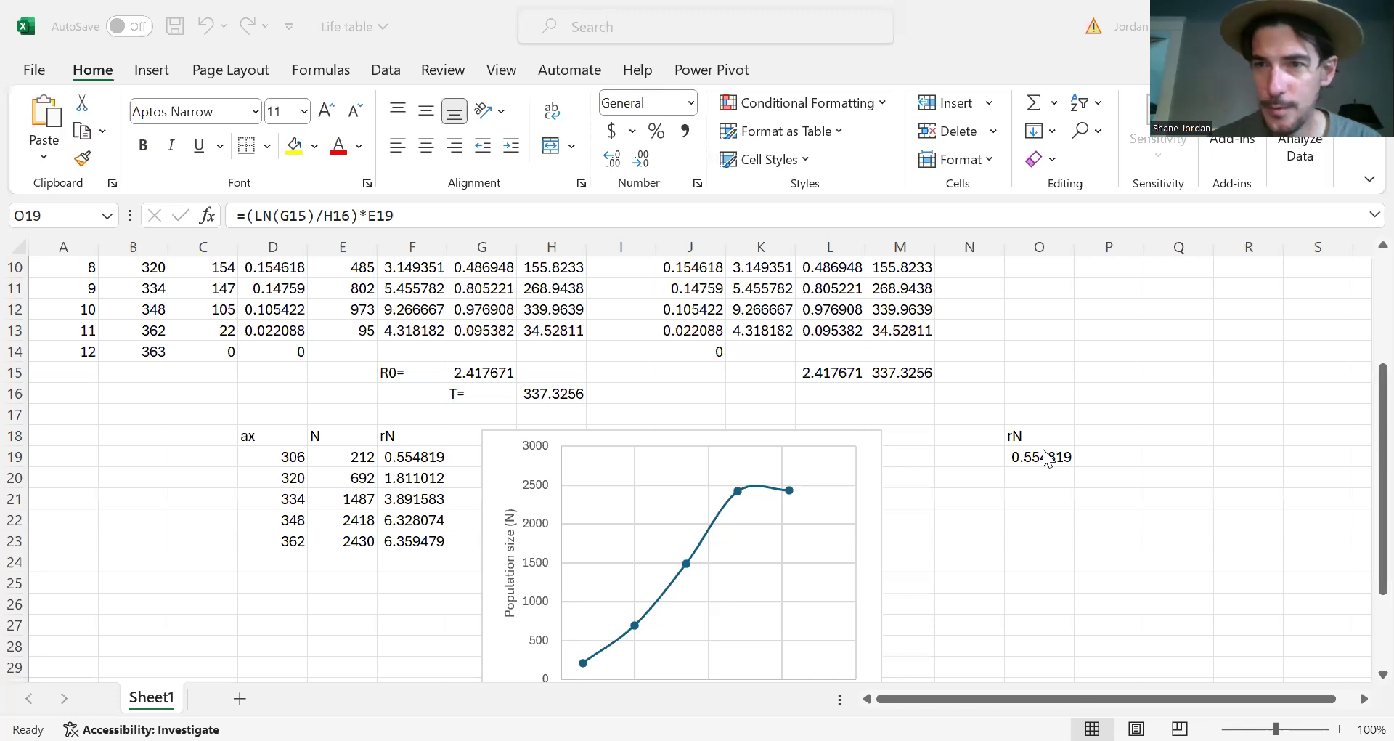
- Make the G15 and H16 references absolute in the O19 formula so it reads =(LN($G$15)/$H$16)*E19
{"action": "left_click", "coordinate": [1043, 456]}
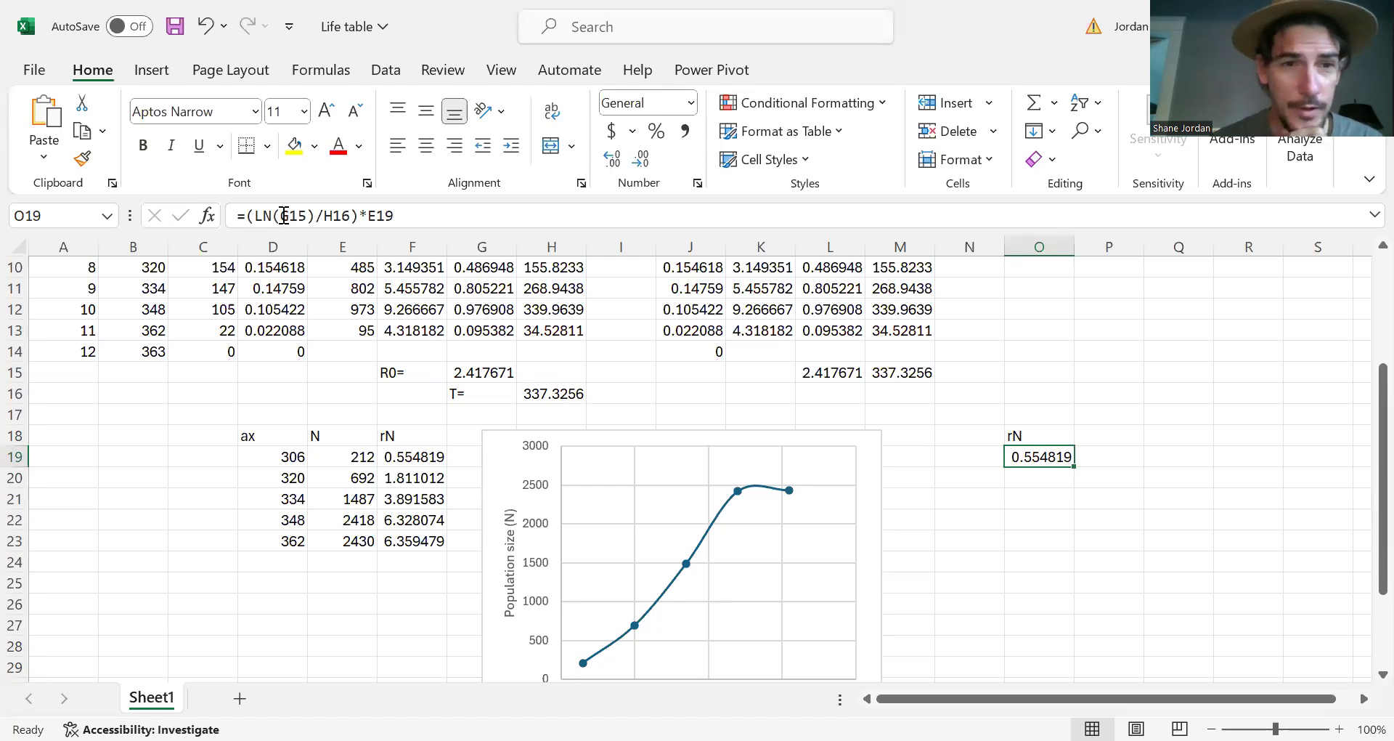
{"action": "key", "text": "F2"}
{"action": "type", "text": "$G"}
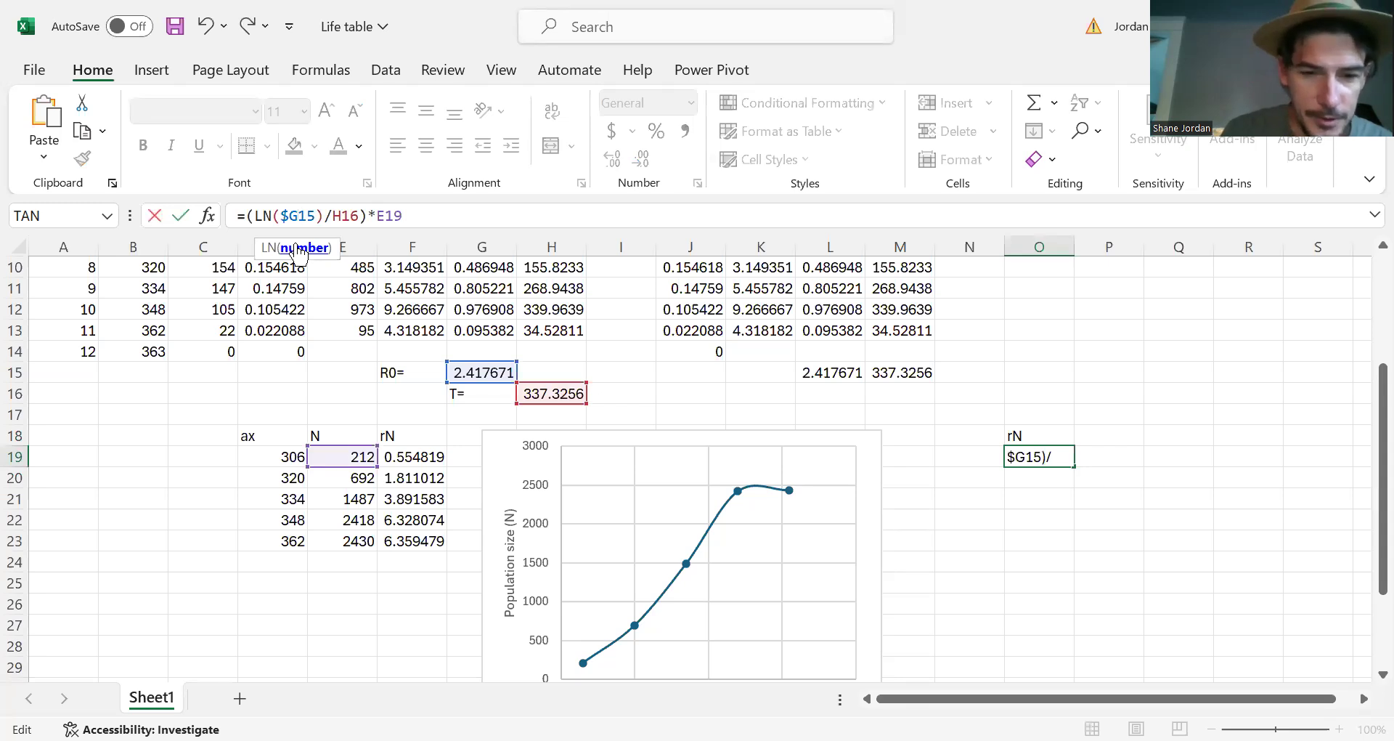
{"action": "type", "text": "$"}
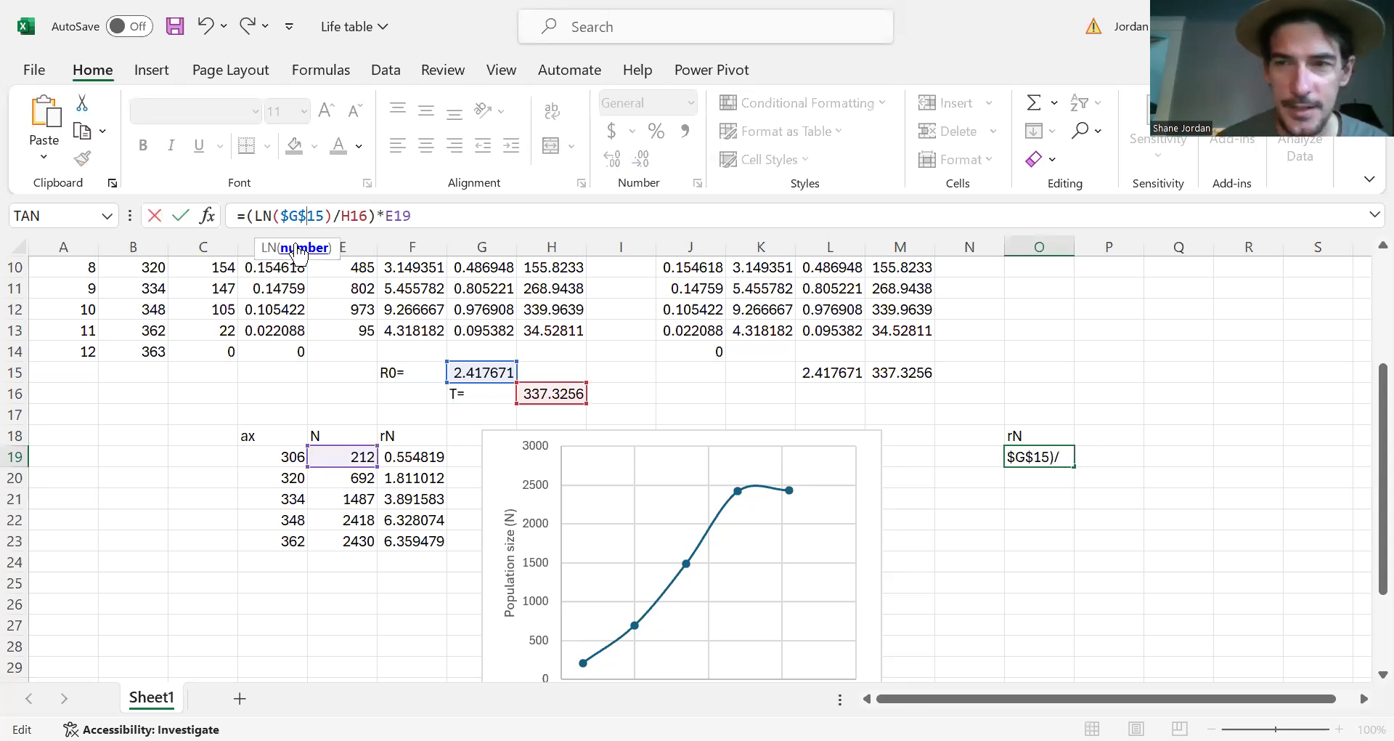
{"action": "left_click", "coordinate": [343, 215]}
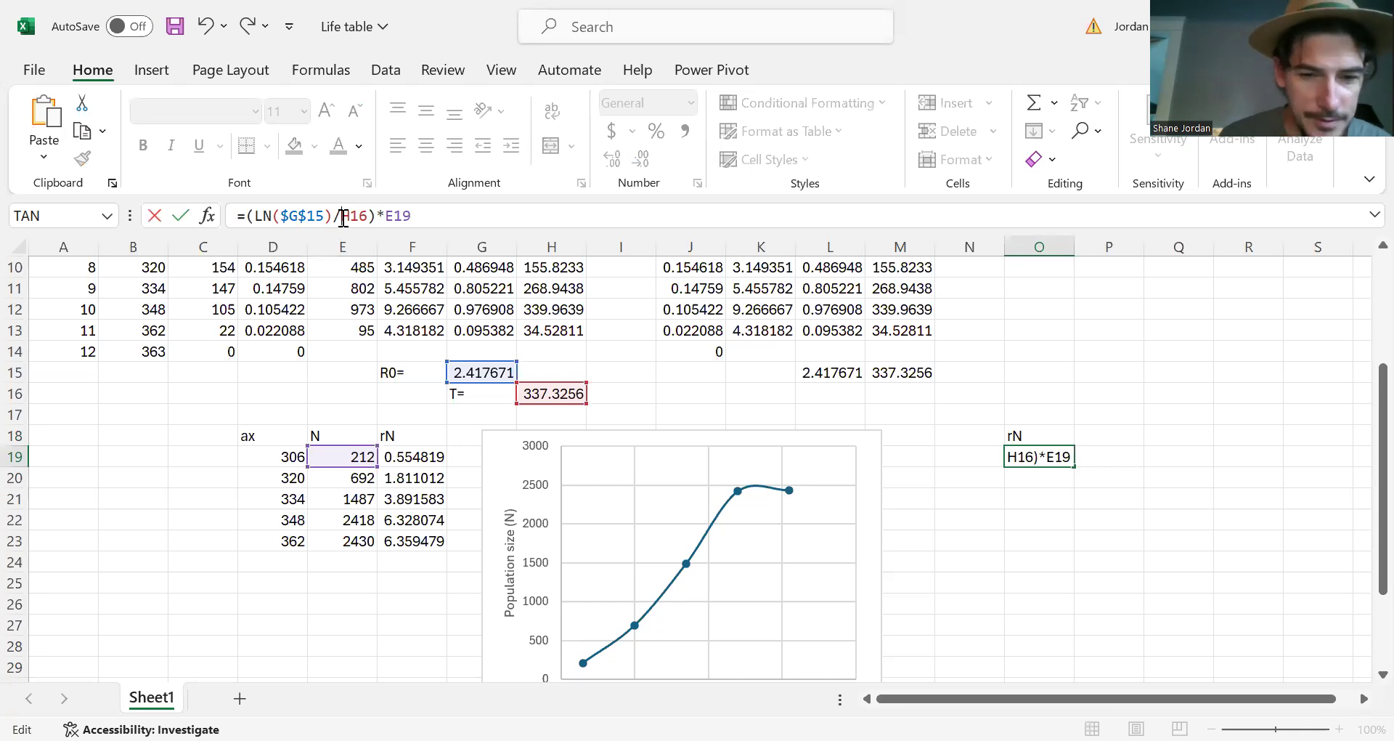
{"action": "type", "text": "$"}
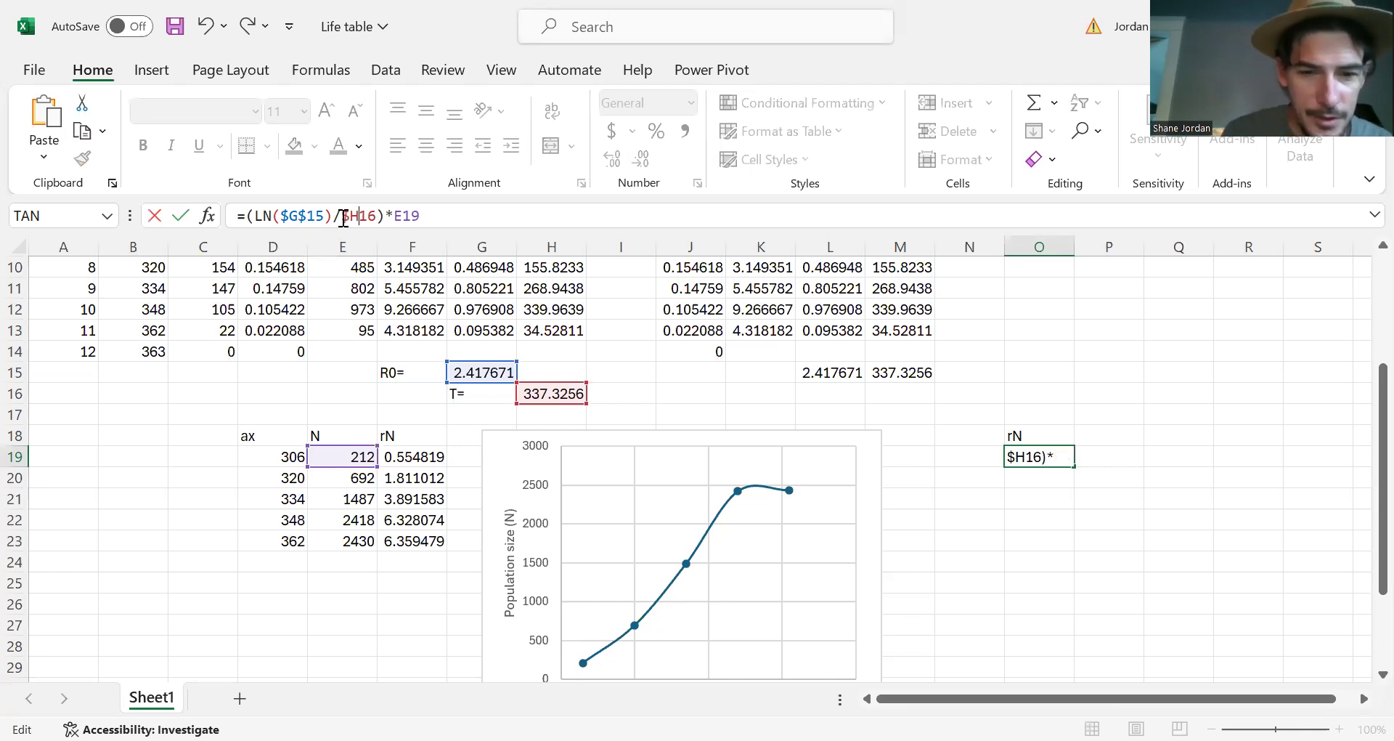
{"action": "key", "text": "Right"}
{"action": "type", "text": "$"}
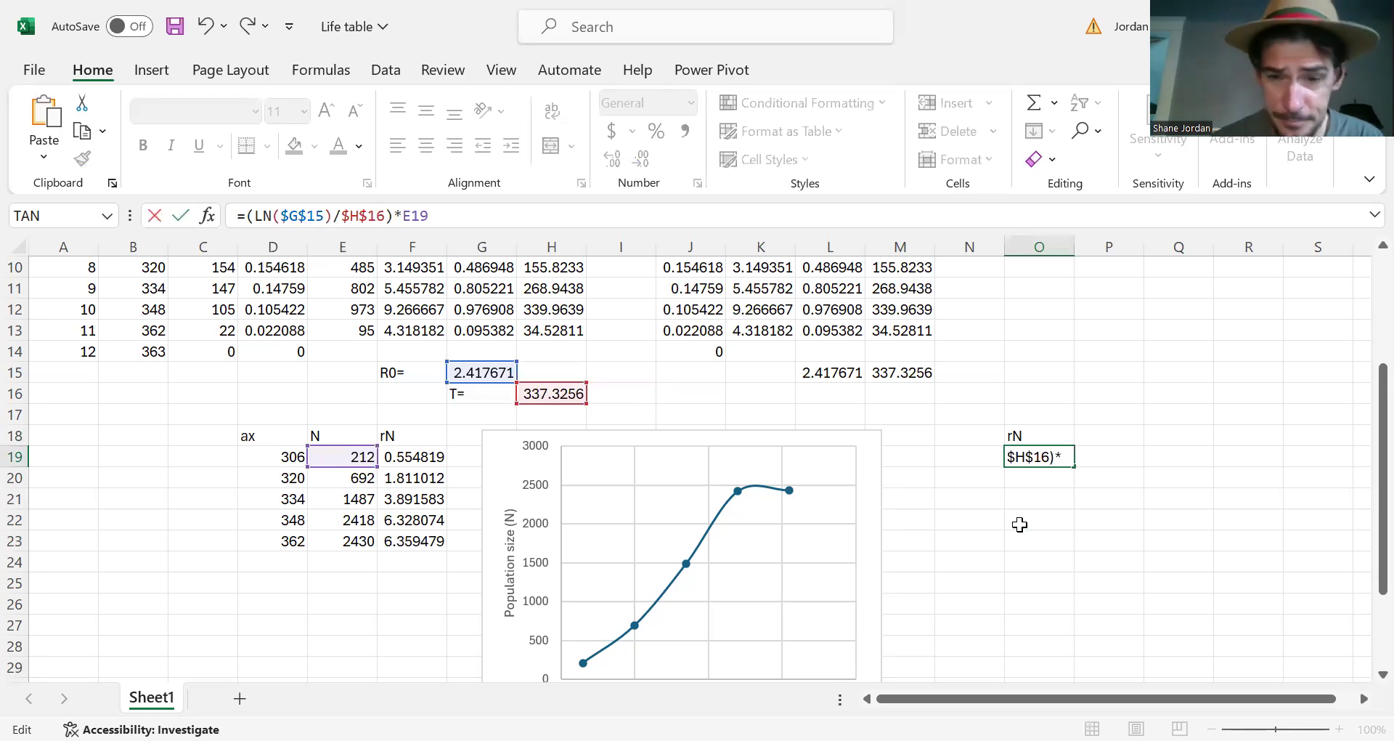
{"action": "key", "text": "Return"}
- Fill the rN formula with absolute references from O19 down to O23
{"action": "left_click", "coordinate": [1046, 459]}
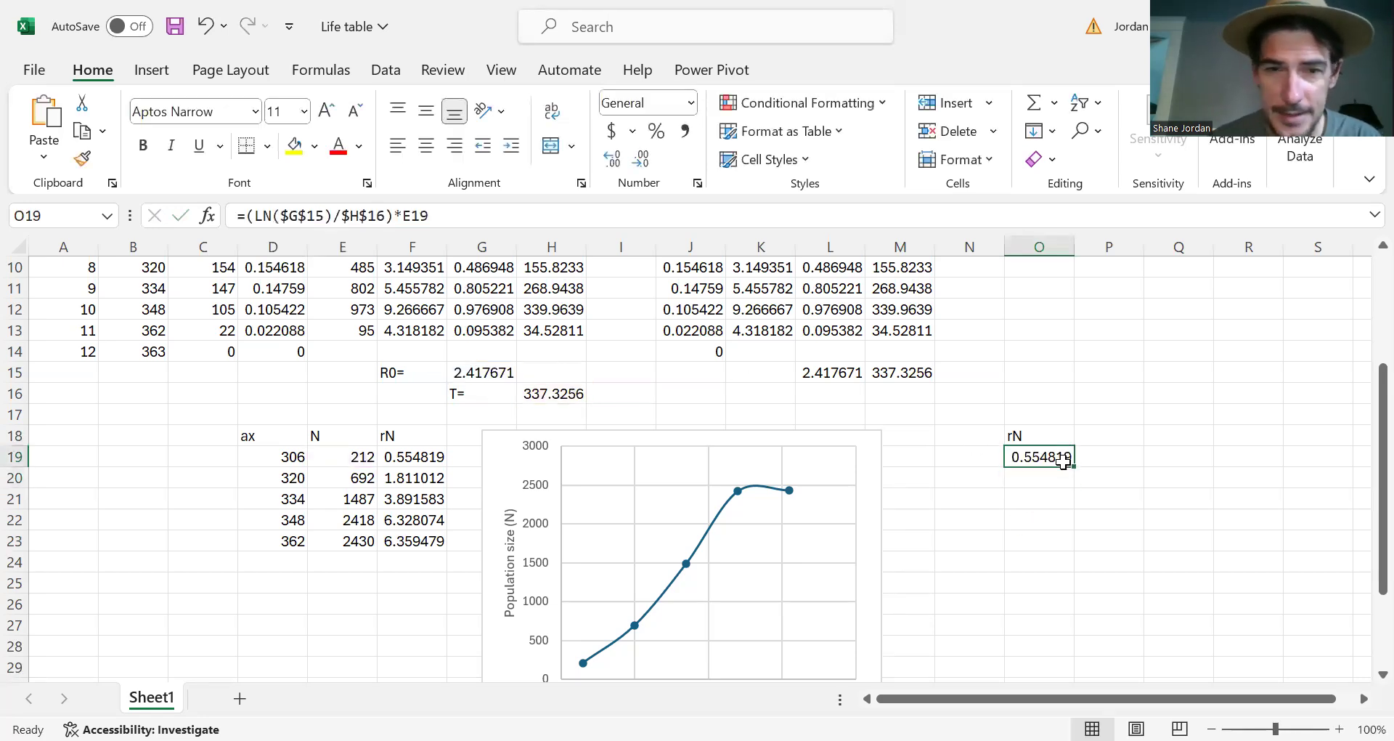
{"action": "left_click_drag", "start_coordinate": [1077, 471], "coordinate": [1058, 552]}
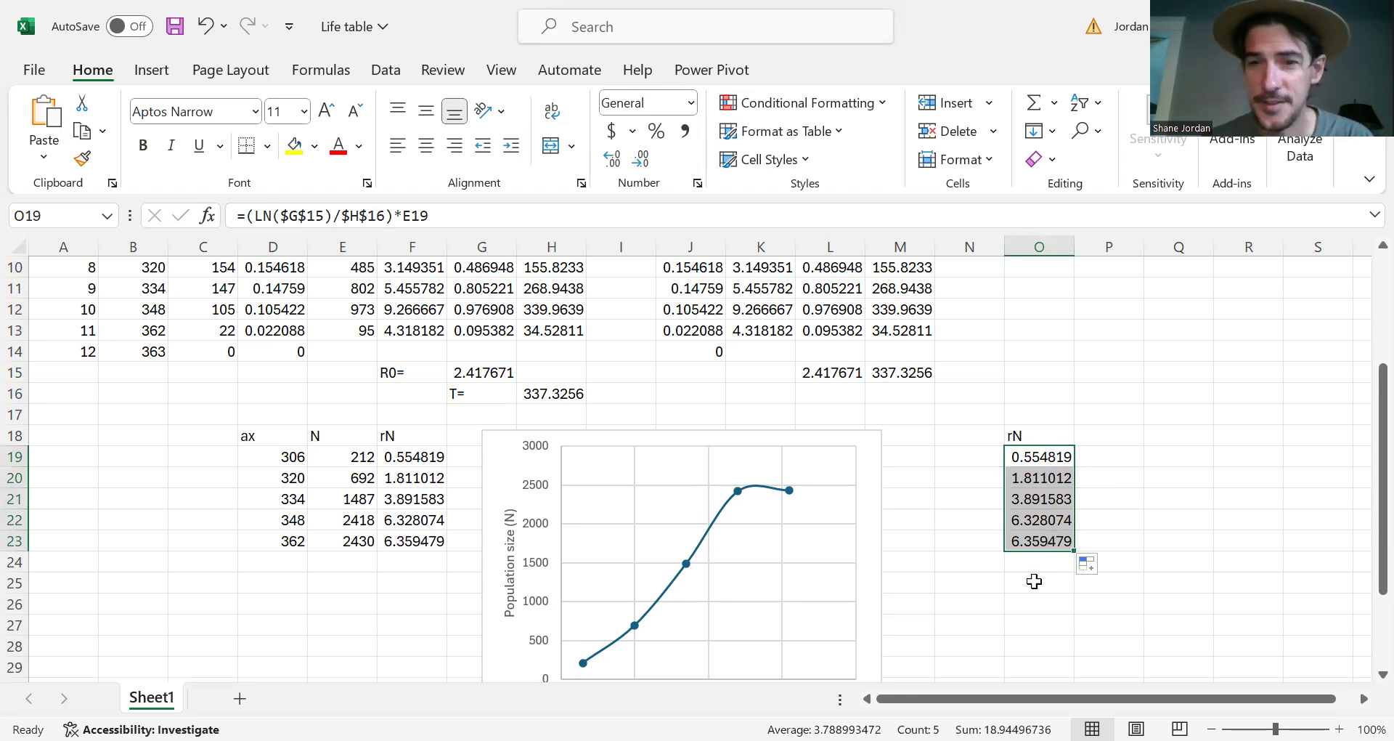
{"action": "scroll", "coordinate": [1034, 581], "scroll_direction": "down", "scroll_amount": 1}
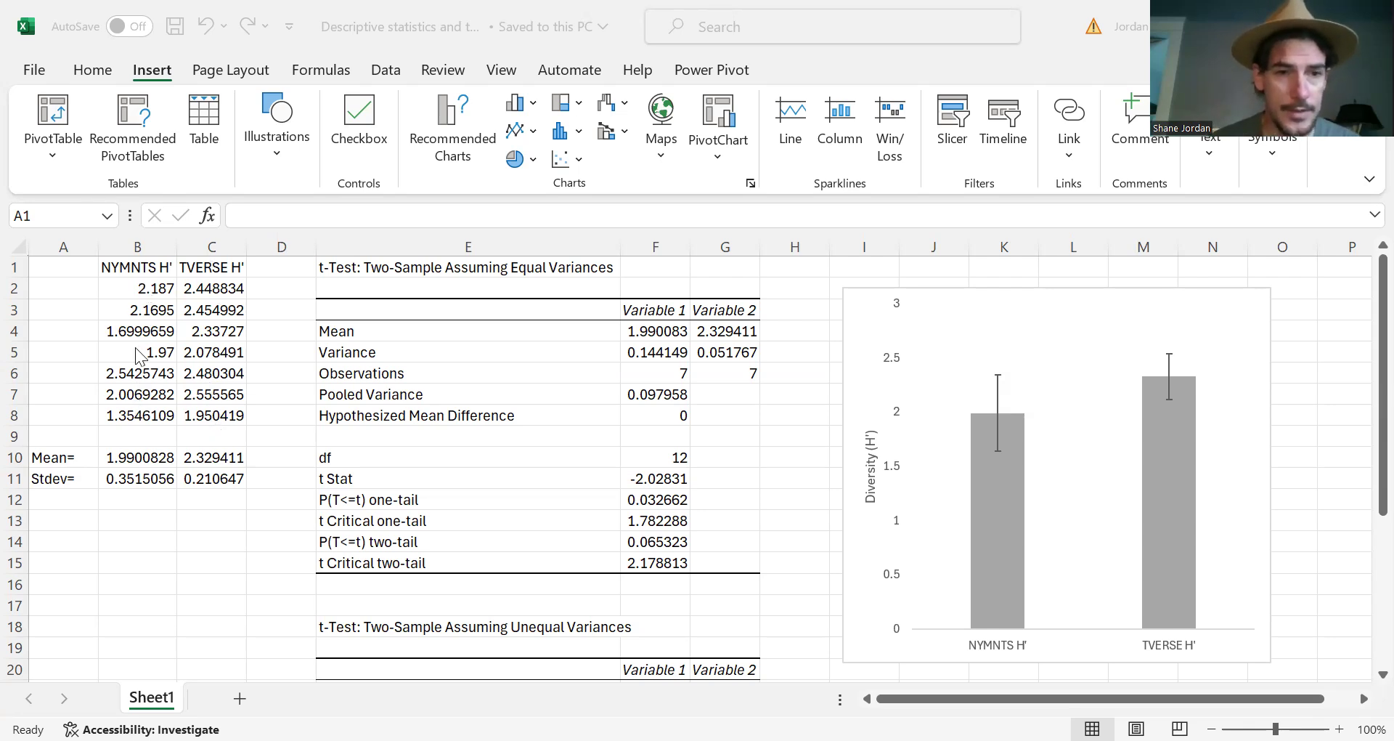
- In the descriptive statistics workbook, examine the NYMNTS H' and TVERSE H' diversity values and the mean formula in B10
{"action": "left_click", "coordinate": [133, 289]}
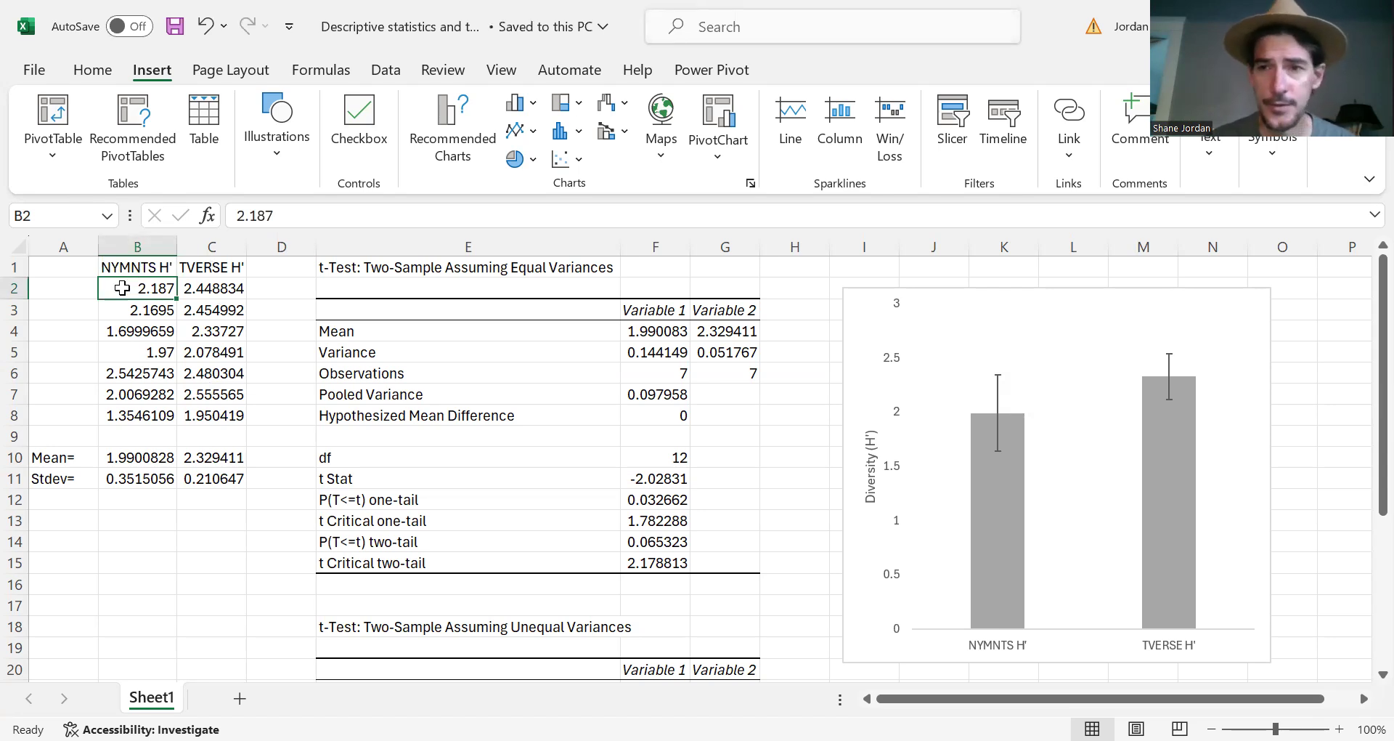
{"action": "left_click", "coordinate": [125, 307]}
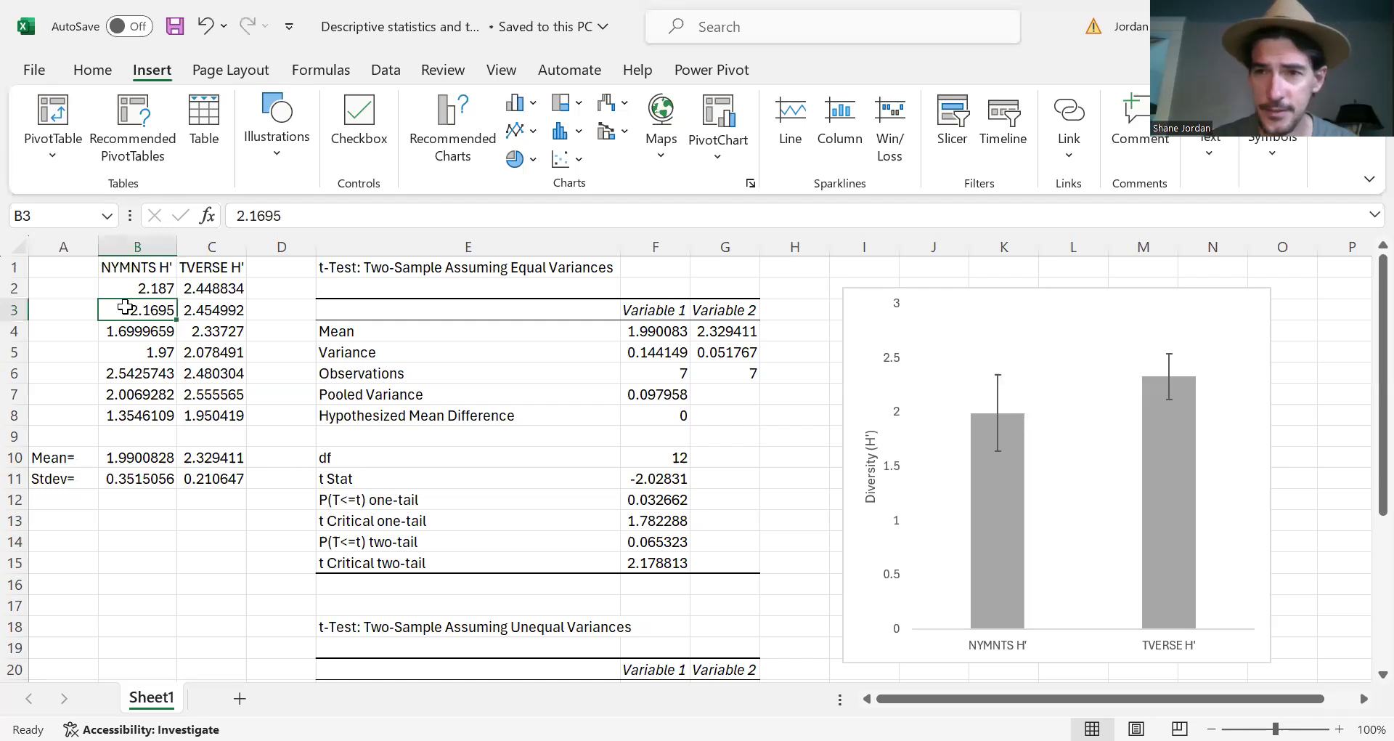
{"action": "left_click", "coordinate": [124, 333]}
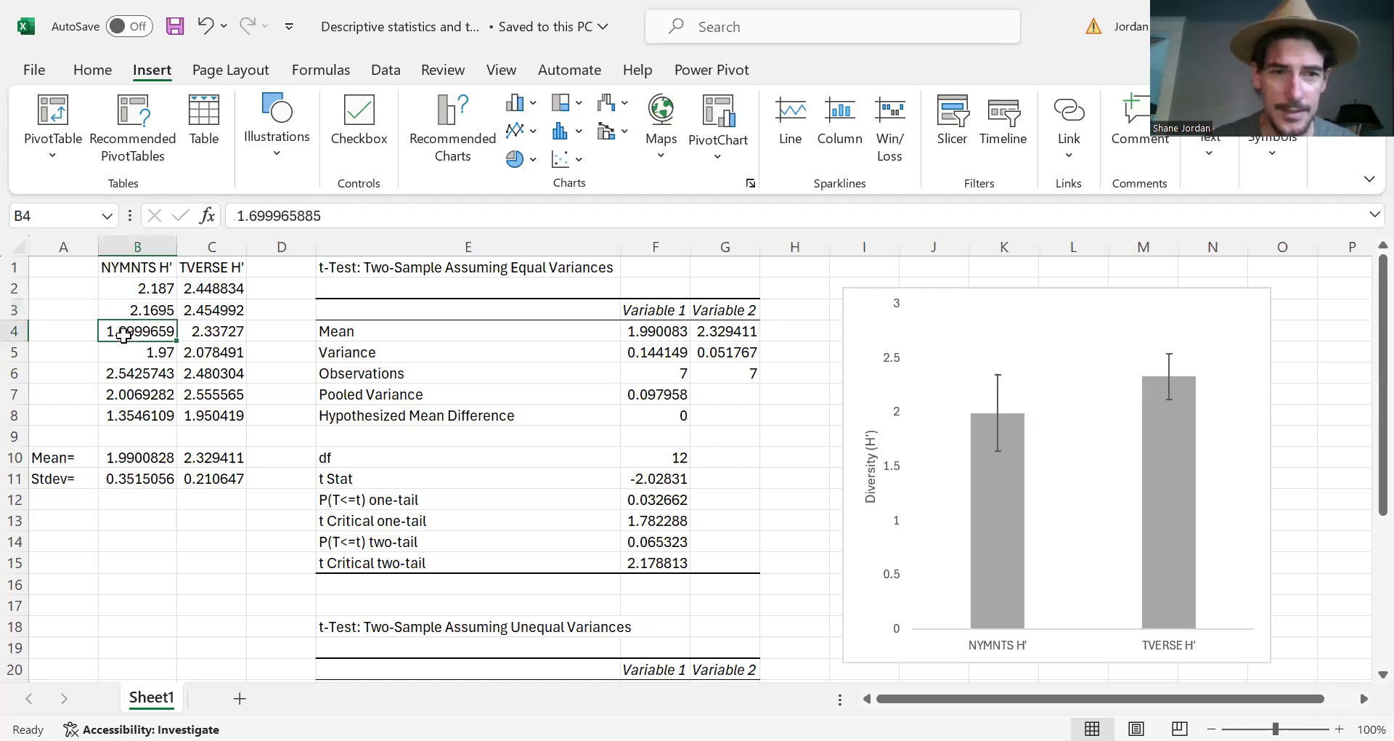
{"action": "left_click", "coordinate": [125, 355]}
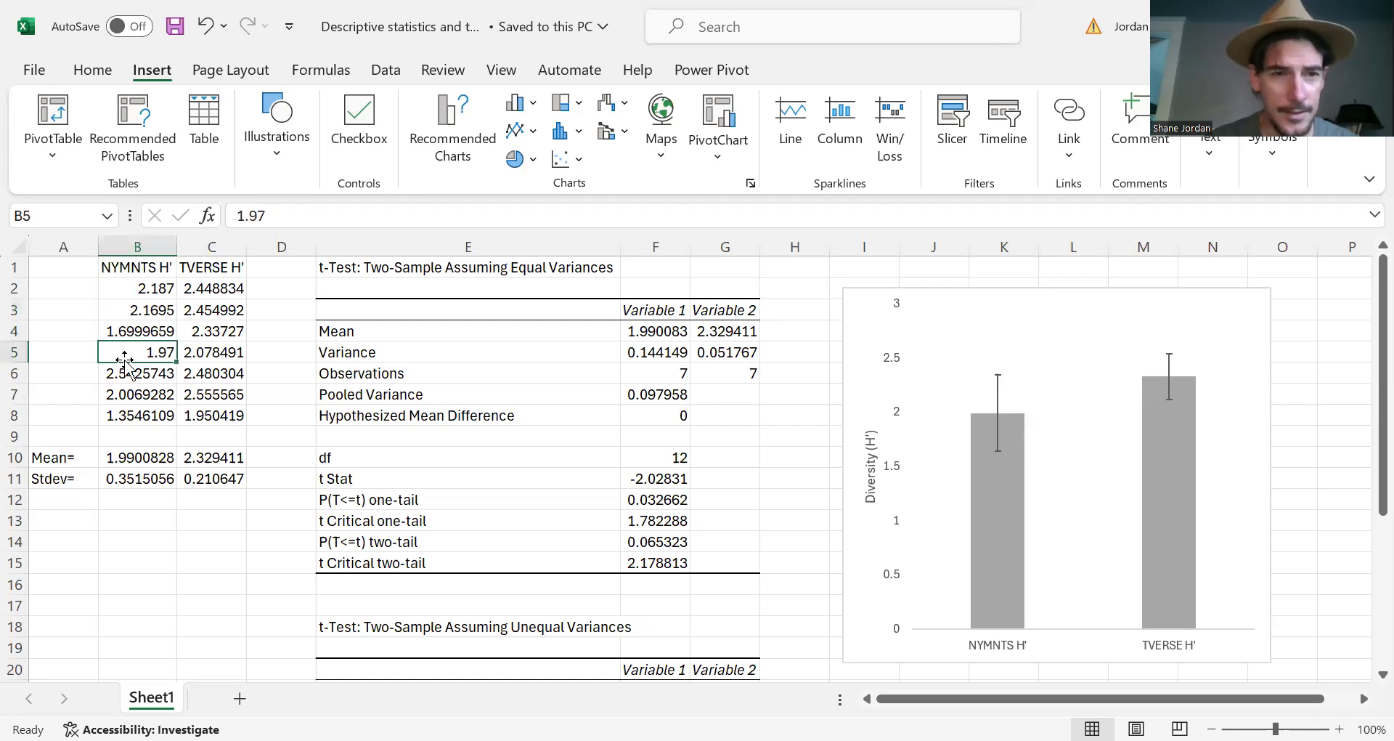
{"action": "left_click", "coordinate": [203, 291]}
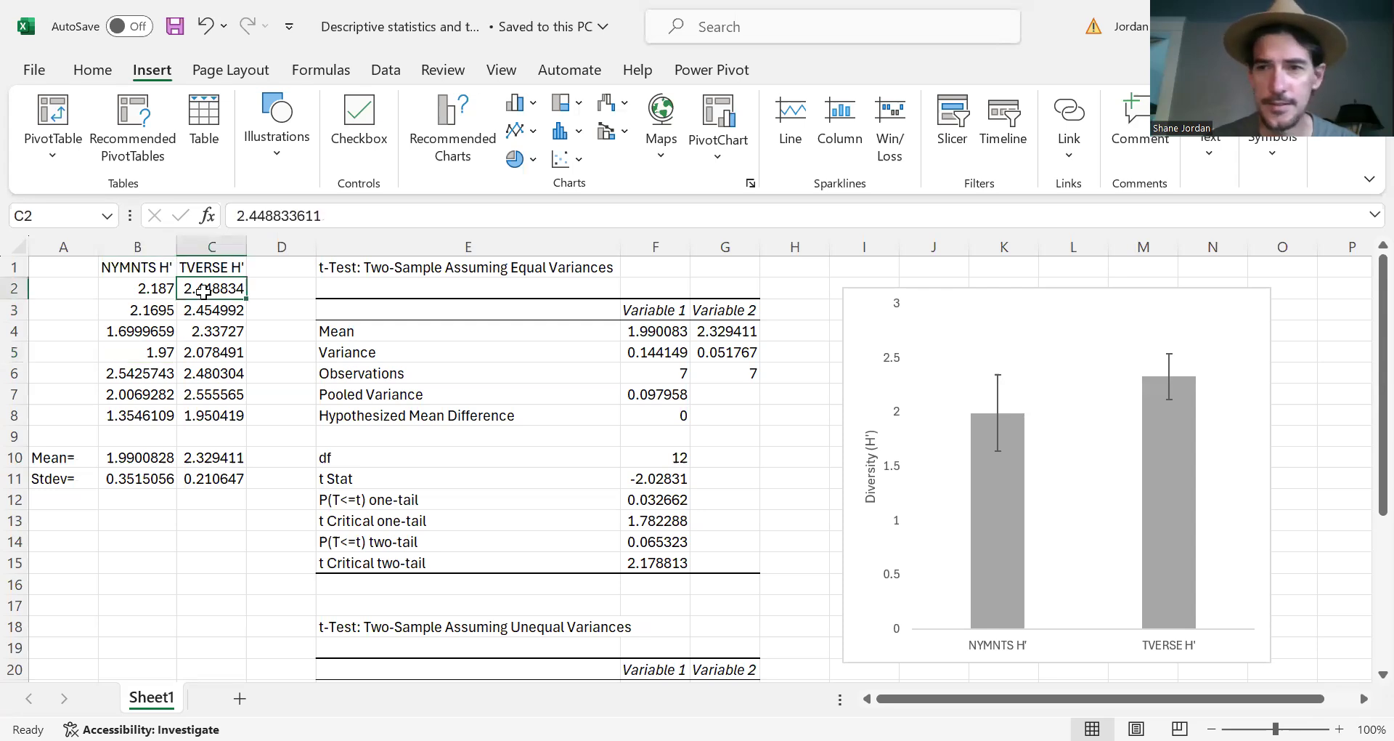
{"action": "left_click", "coordinate": [203, 313]}
{"action": "left_click", "coordinate": [203, 336]}
{"action": "left_click", "coordinate": [204, 353]}
{"action": "left_click", "coordinate": [207, 376]}
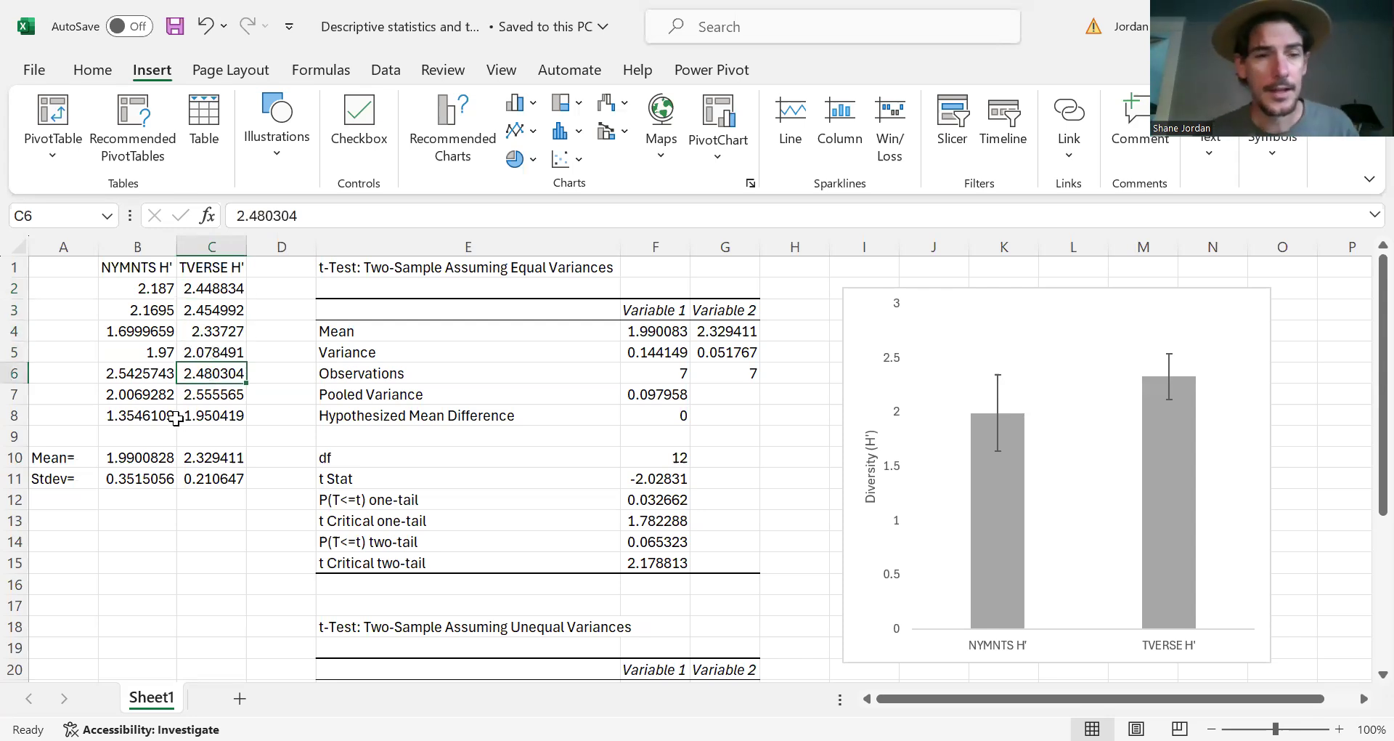
{"action": "left_click", "coordinate": [133, 522]}
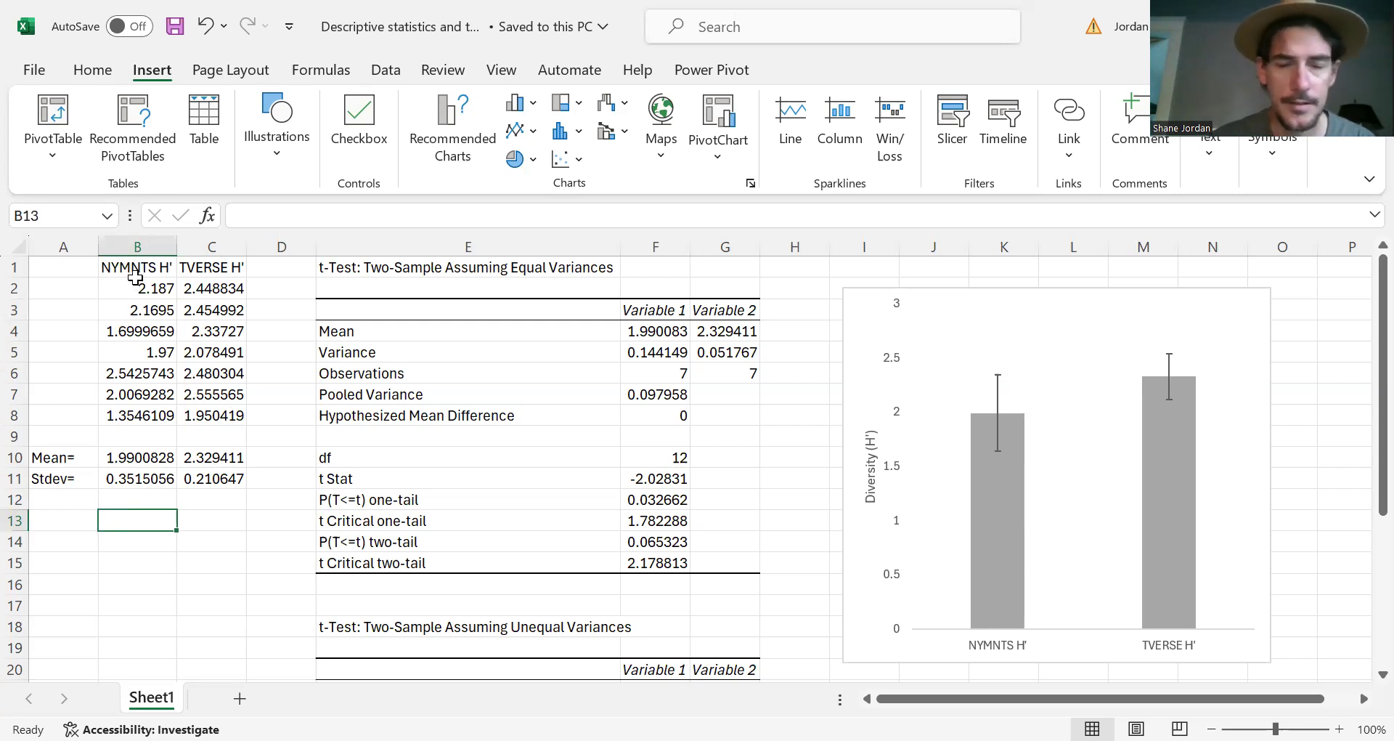
{"action": "left_click", "coordinate": [132, 453]}
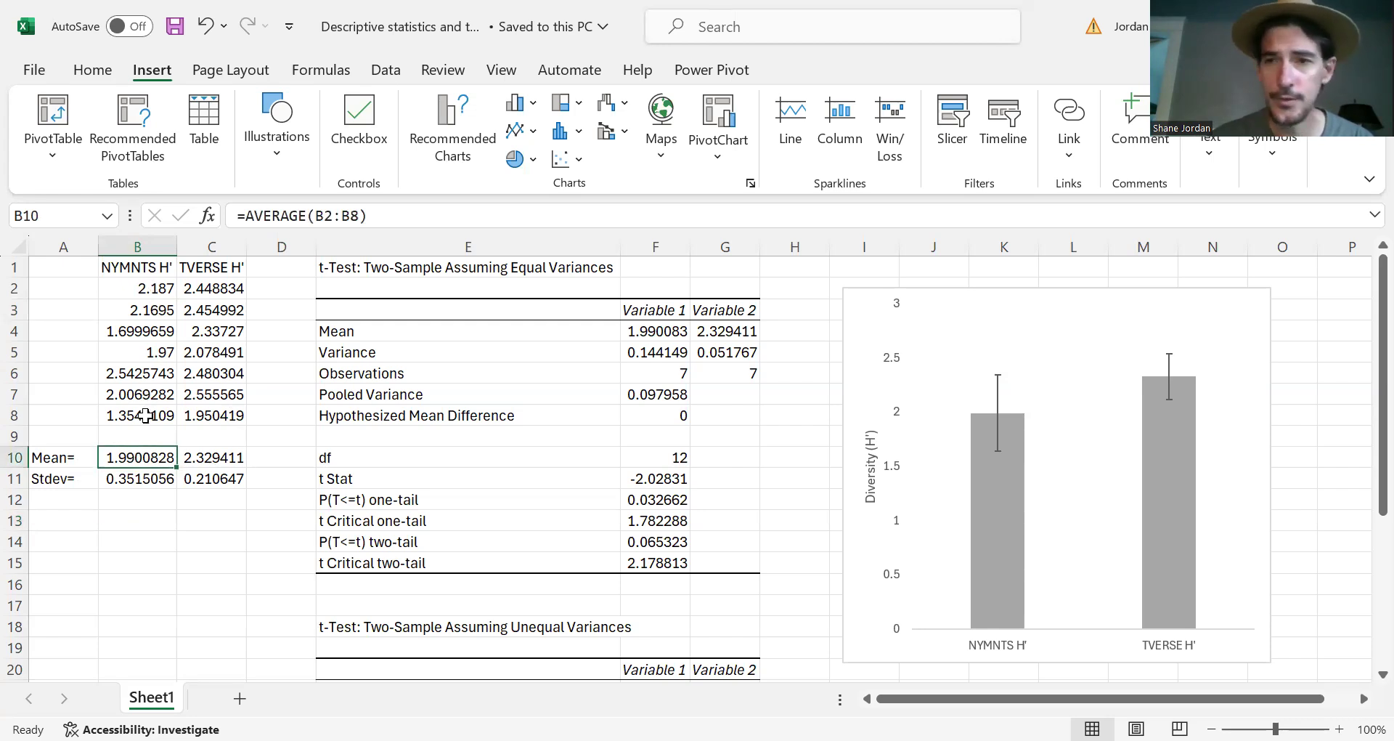
- Calculate the mean of the NYMNTS H' values in cell B14 with =AVERAGE(B2:B8)
{"action": "left_click", "coordinate": [138, 545]}
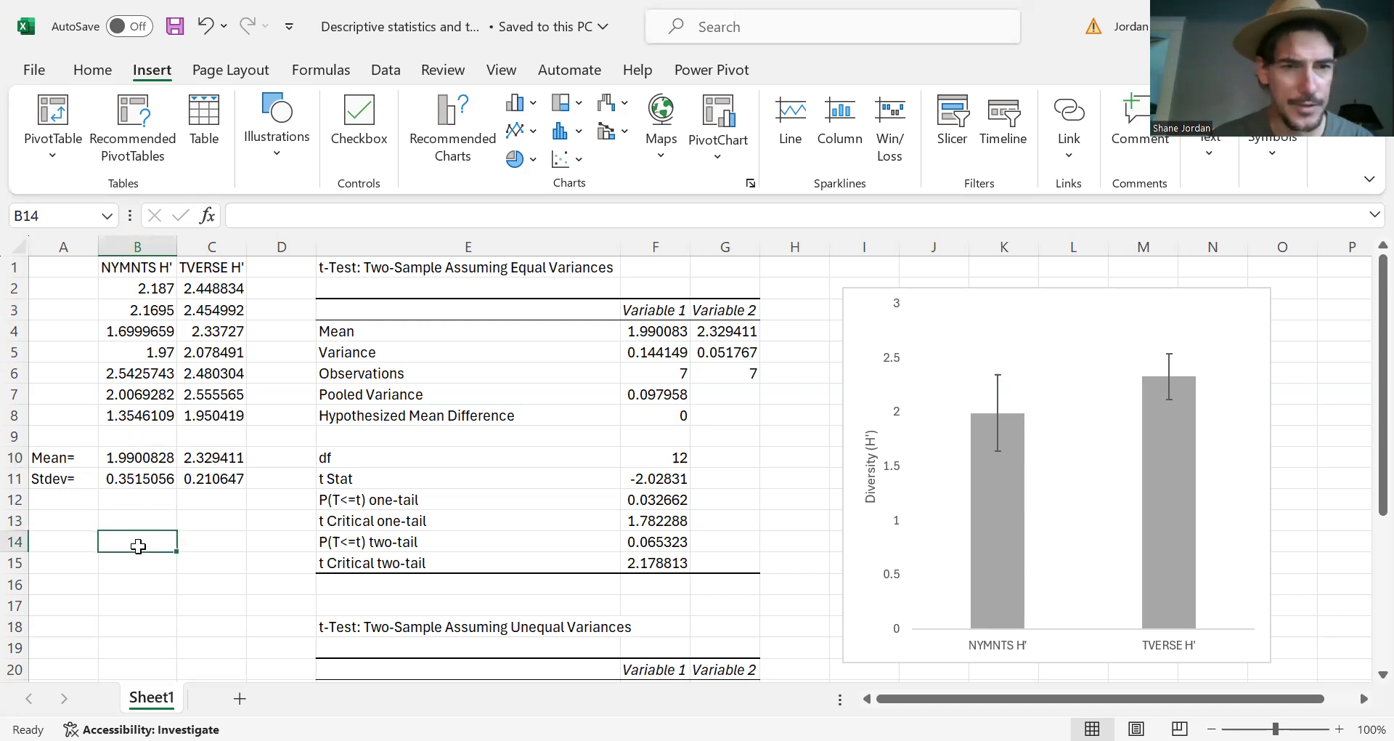
{"action": "type", "text": "="}
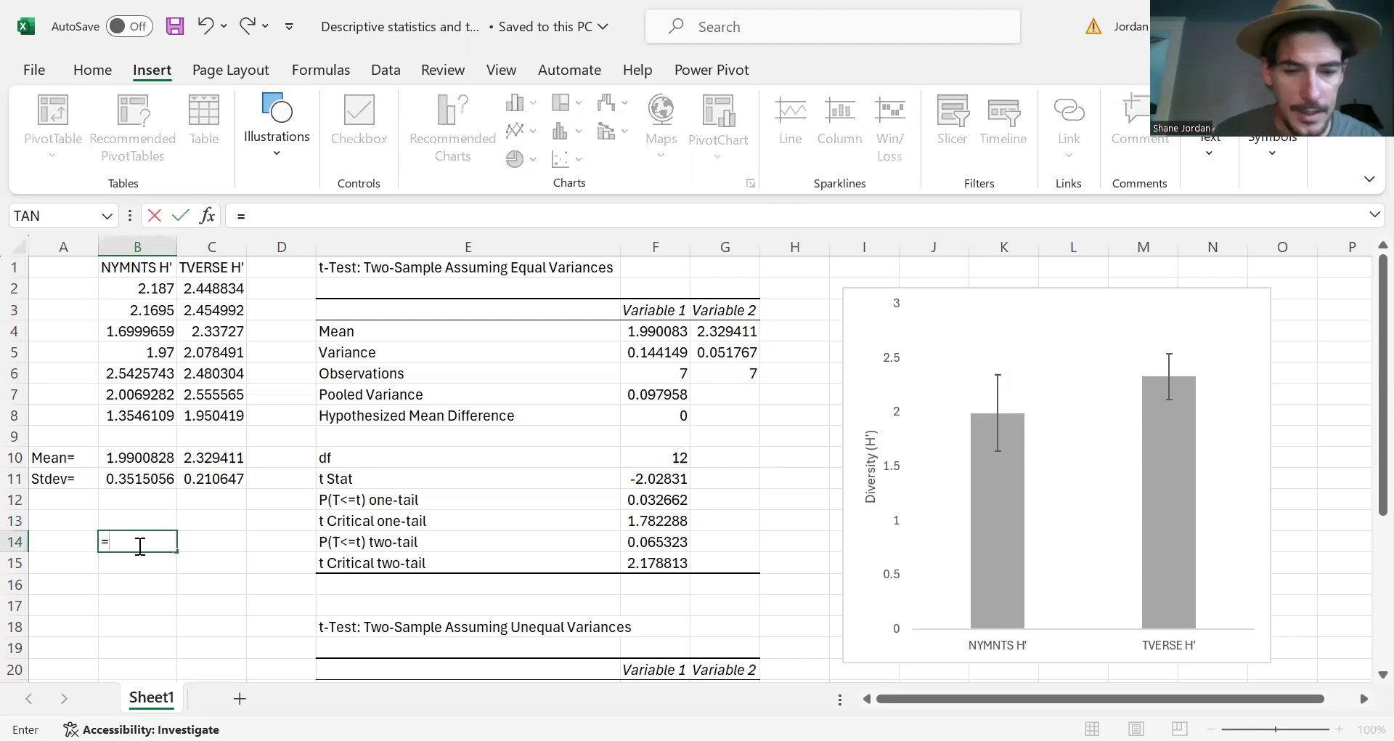
{"action": "type", "text": "avera"}
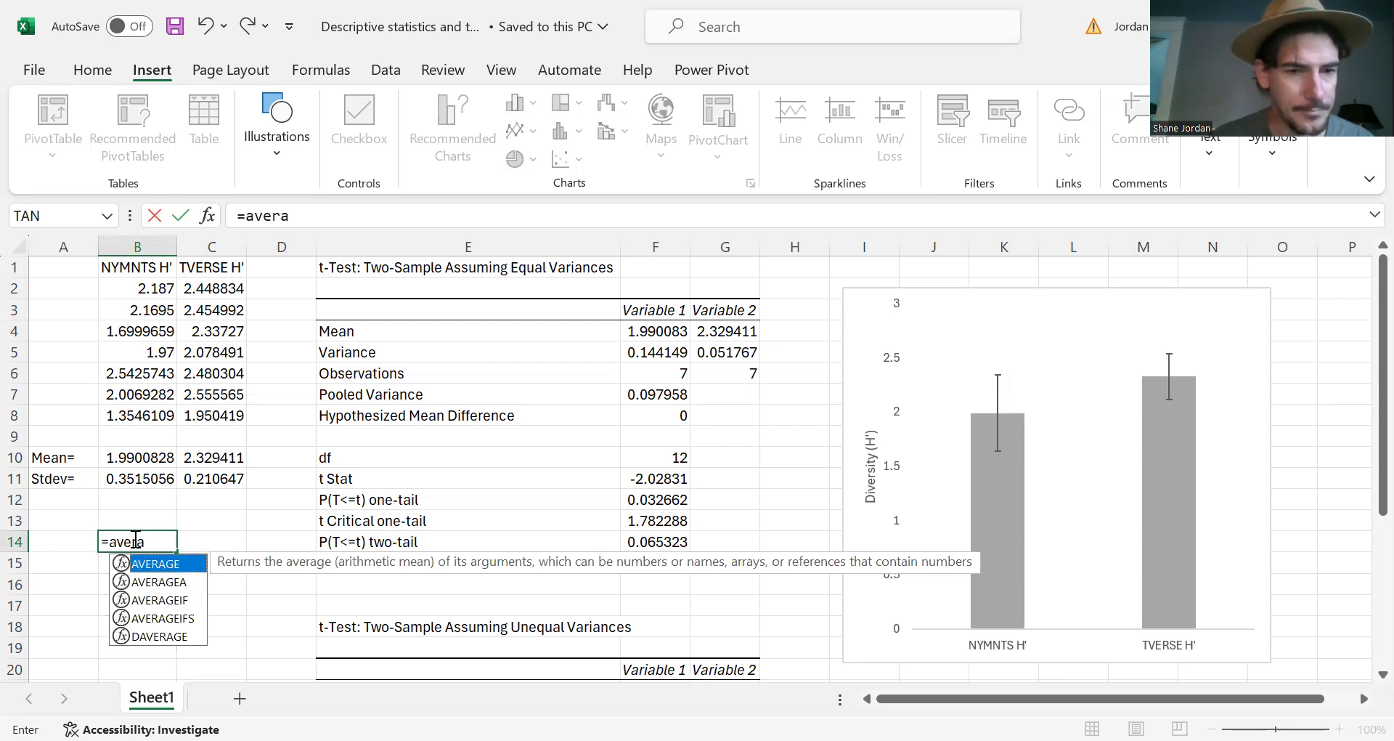
{"action": "left_click", "coordinate": [147, 543]}
{"action": "type", "text": "ge"}
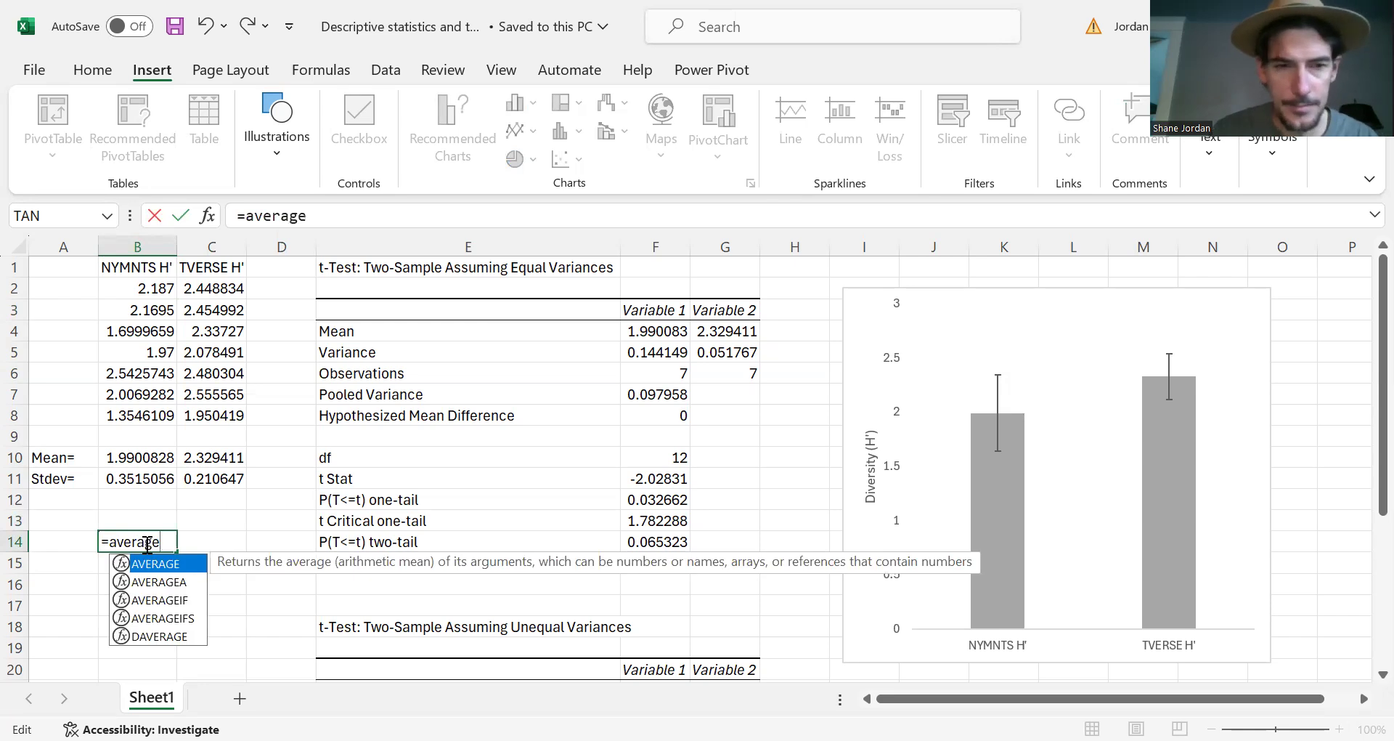
{"action": "type", "text": "("}
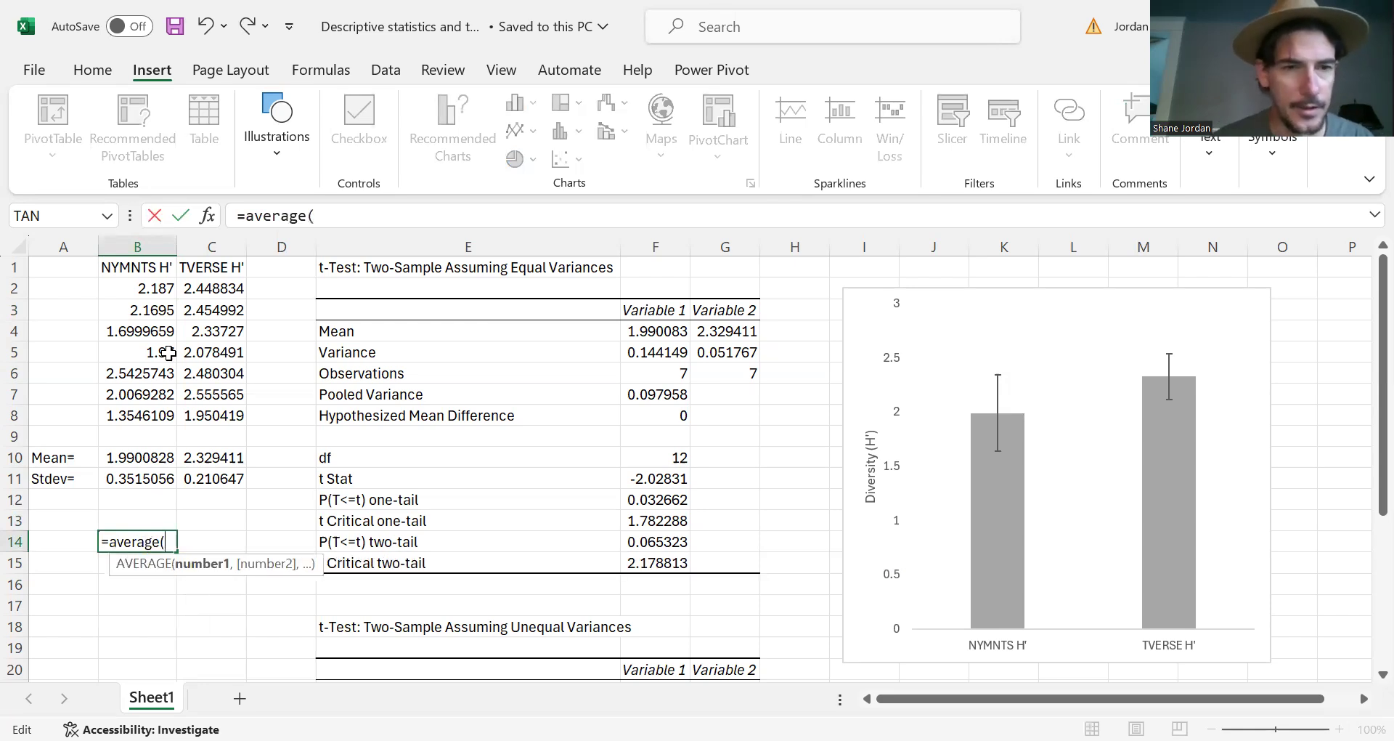
{"action": "left_click", "coordinate": [151, 291]}
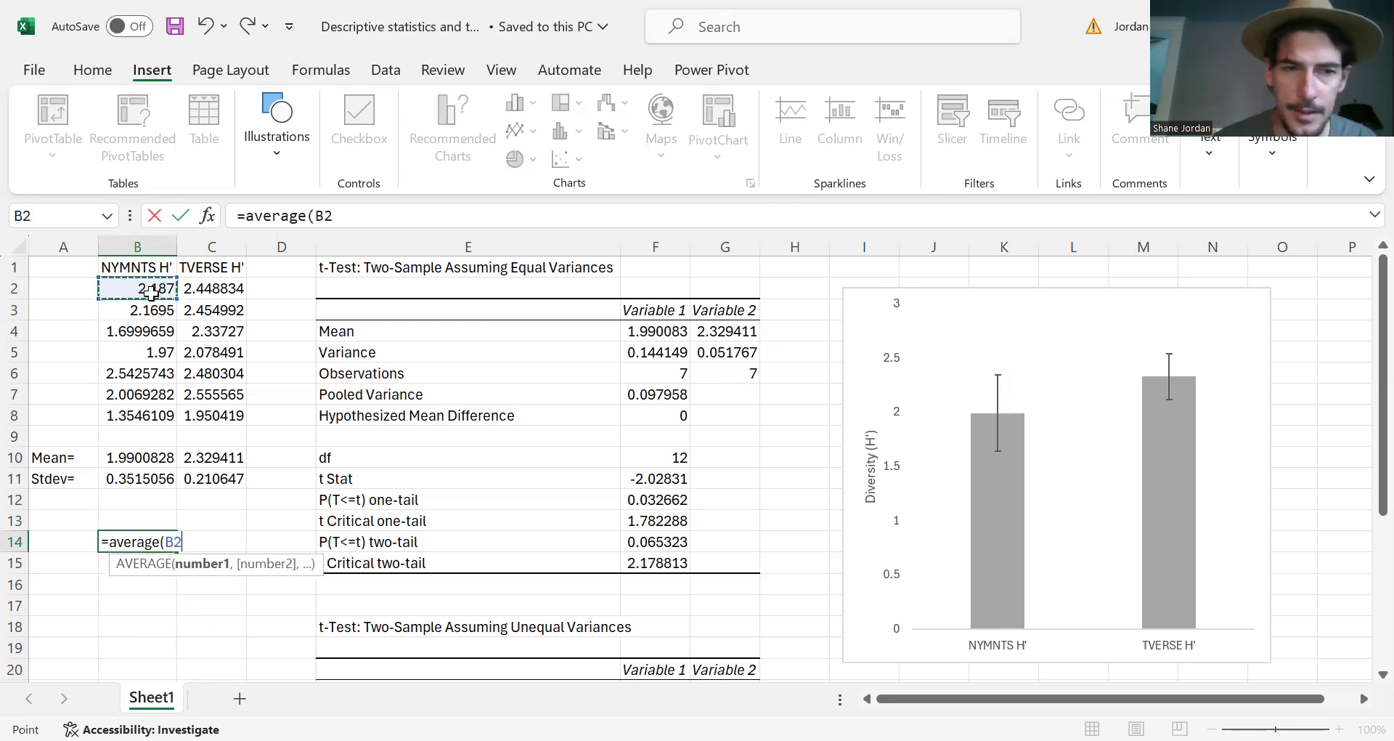
{"action": "left_click", "coordinate": [130, 415], "text": "shift"}
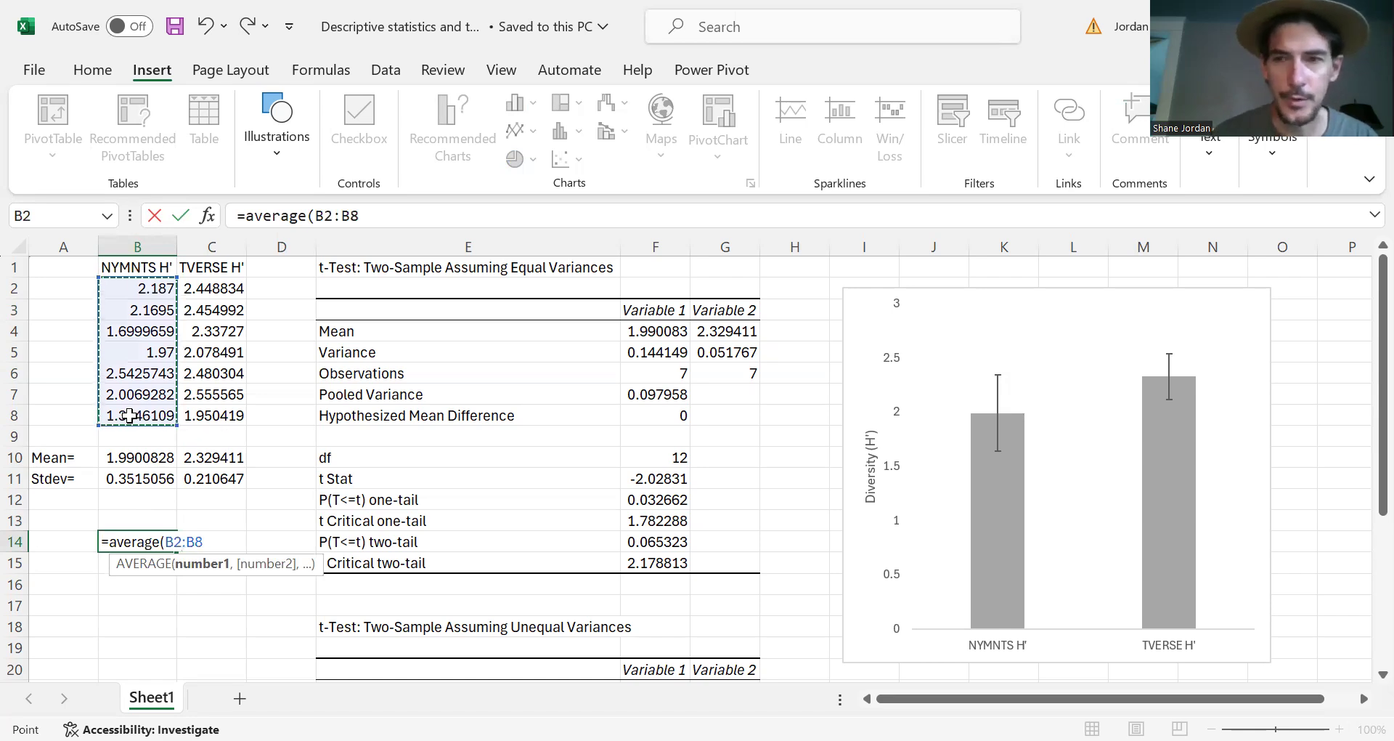
{"action": "type", "text": ")"}
{"action": "key", "text": "Return"}
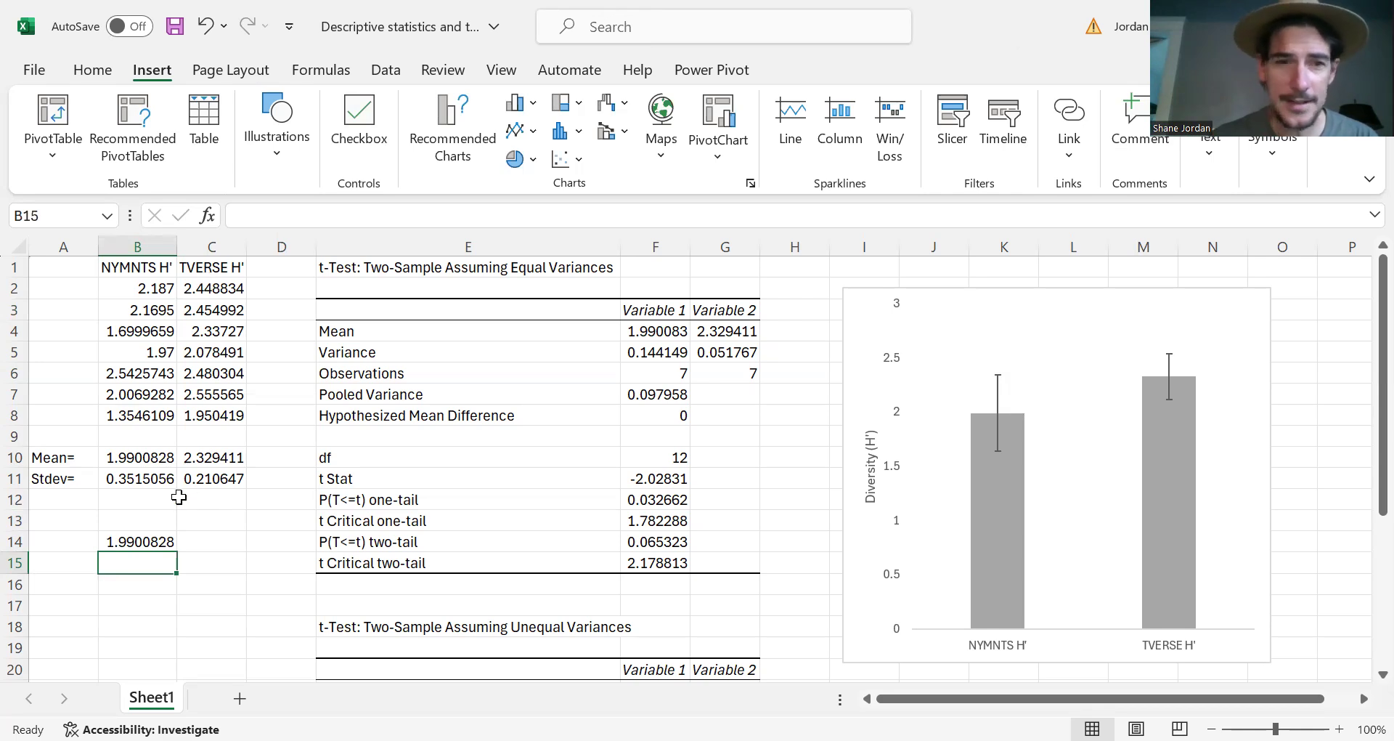
{"action": "left_click", "coordinate": [132, 537]}
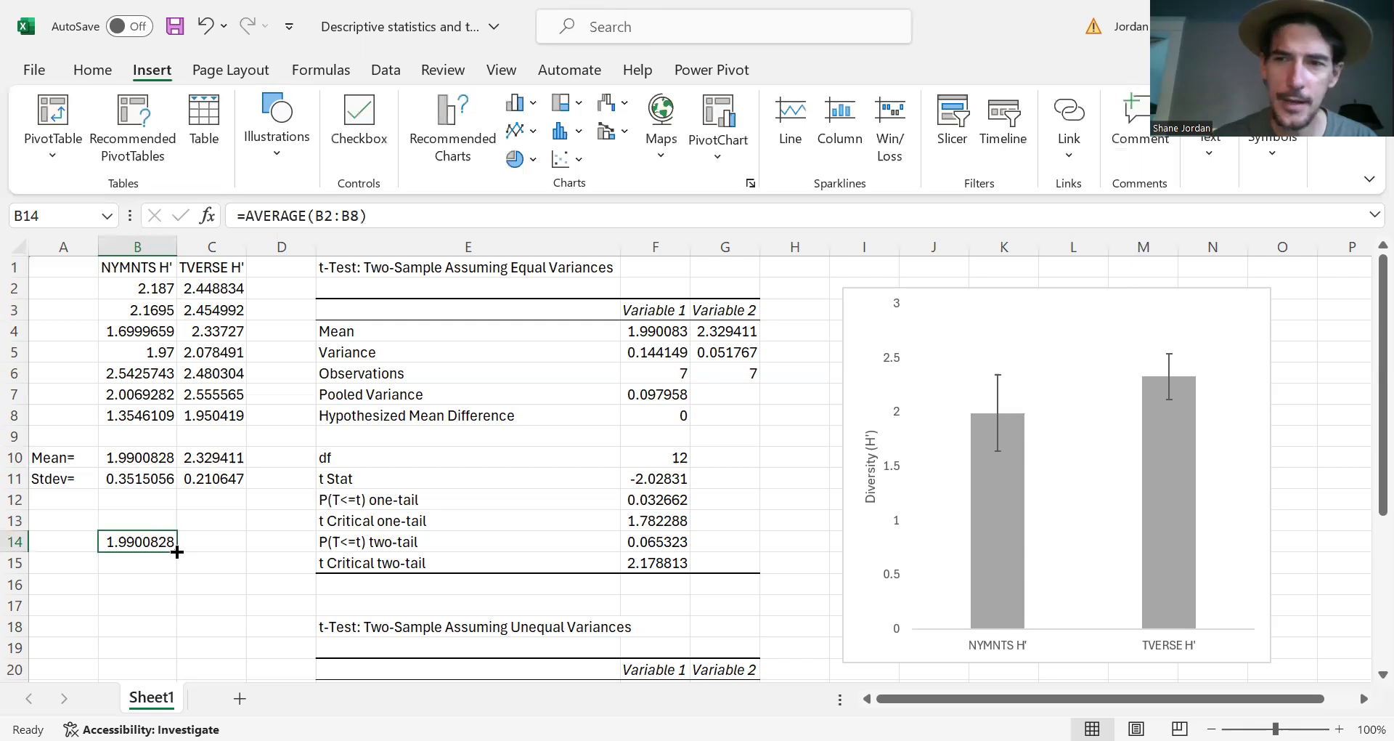
- Fill the mean formula from B14 across to C14 for the TVERSE H' values
{"action": "left_click_drag", "start_coordinate": [177, 552], "coordinate": [178, 552]}
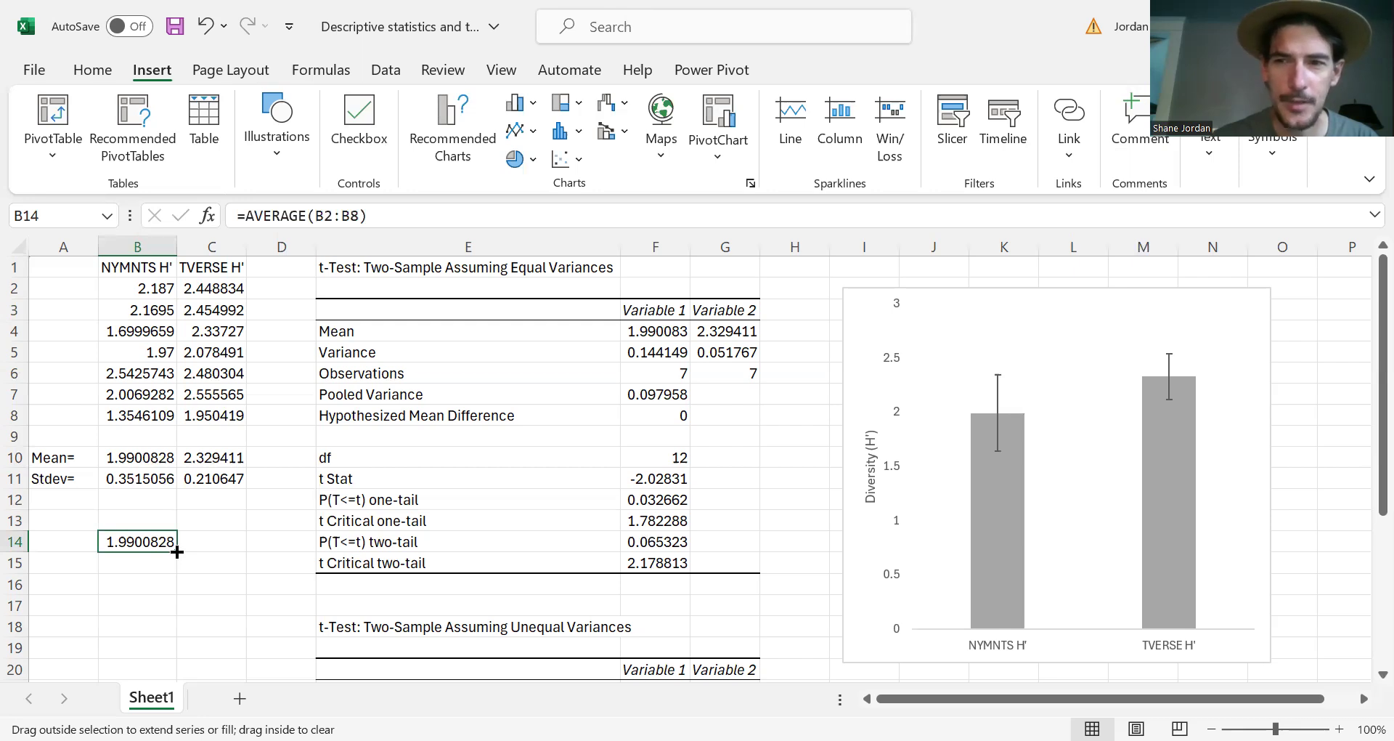
{"action": "left_click_drag", "start_coordinate": [177, 552], "coordinate": [233, 547]}
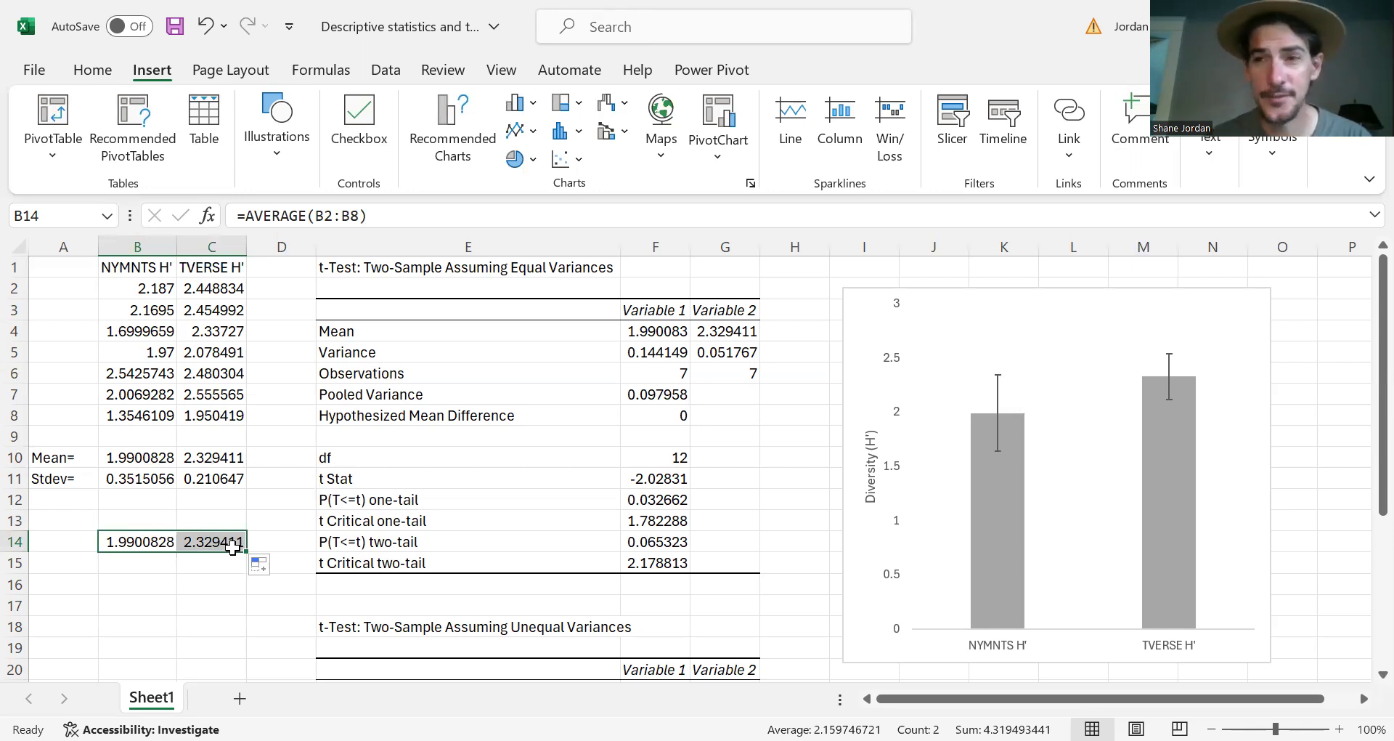
- Check the standard deviation formula in B11, and calculate the NYMNTS H' standard deviation in B15 with =STDEV(B2:B8)
{"action": "left_click", "coordinate": [125, 563]}
{"action": "left_click", "coordinate": [131, 475]}
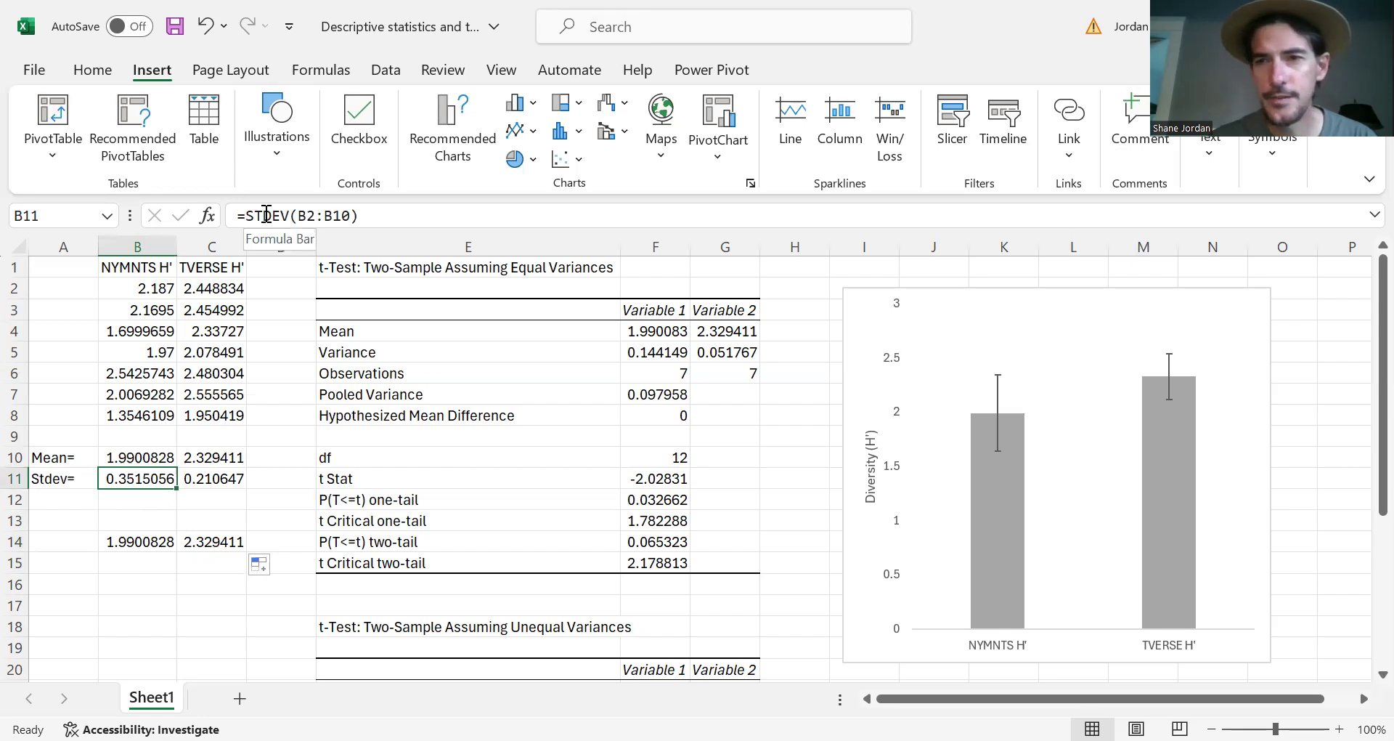
{"action": "left_click", "coordinate": [148, 565]}
{"action": "type", "text": "="}
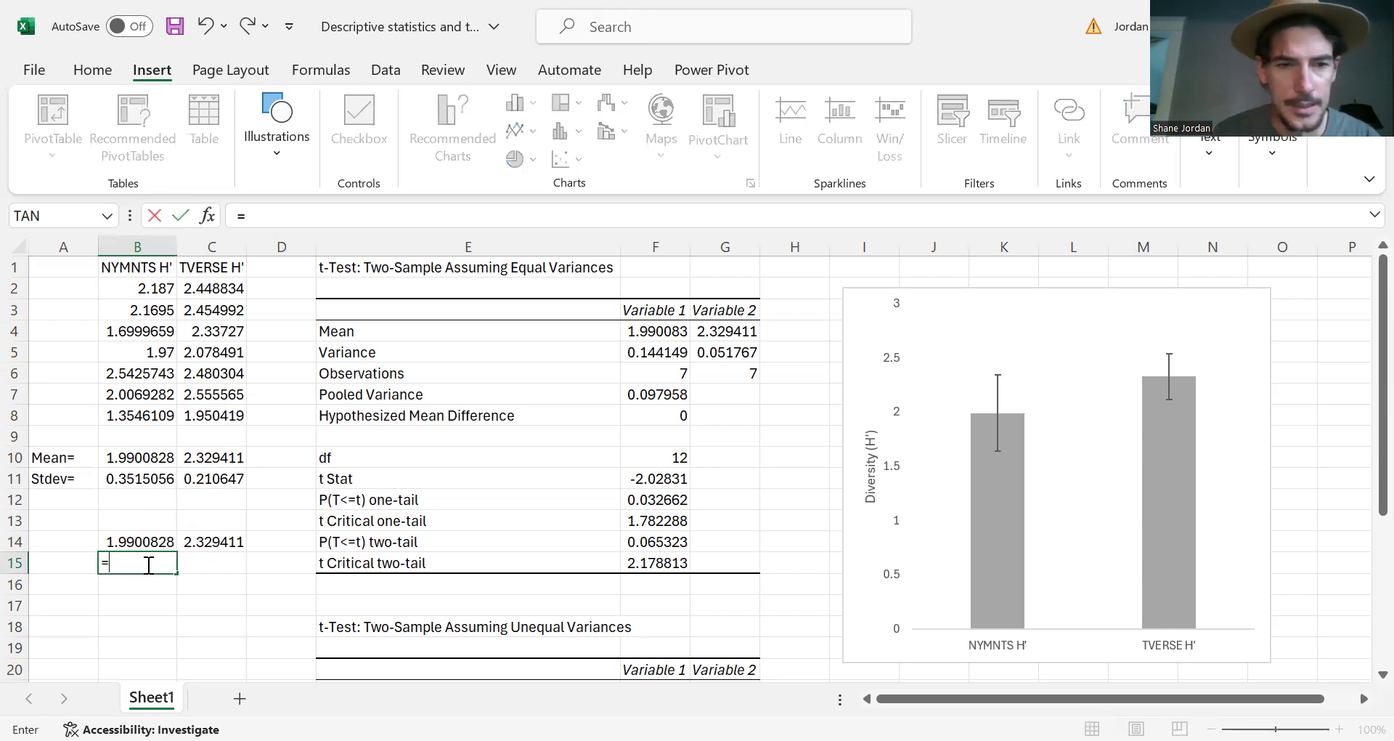
{"action": "type", "text": "stdev"}
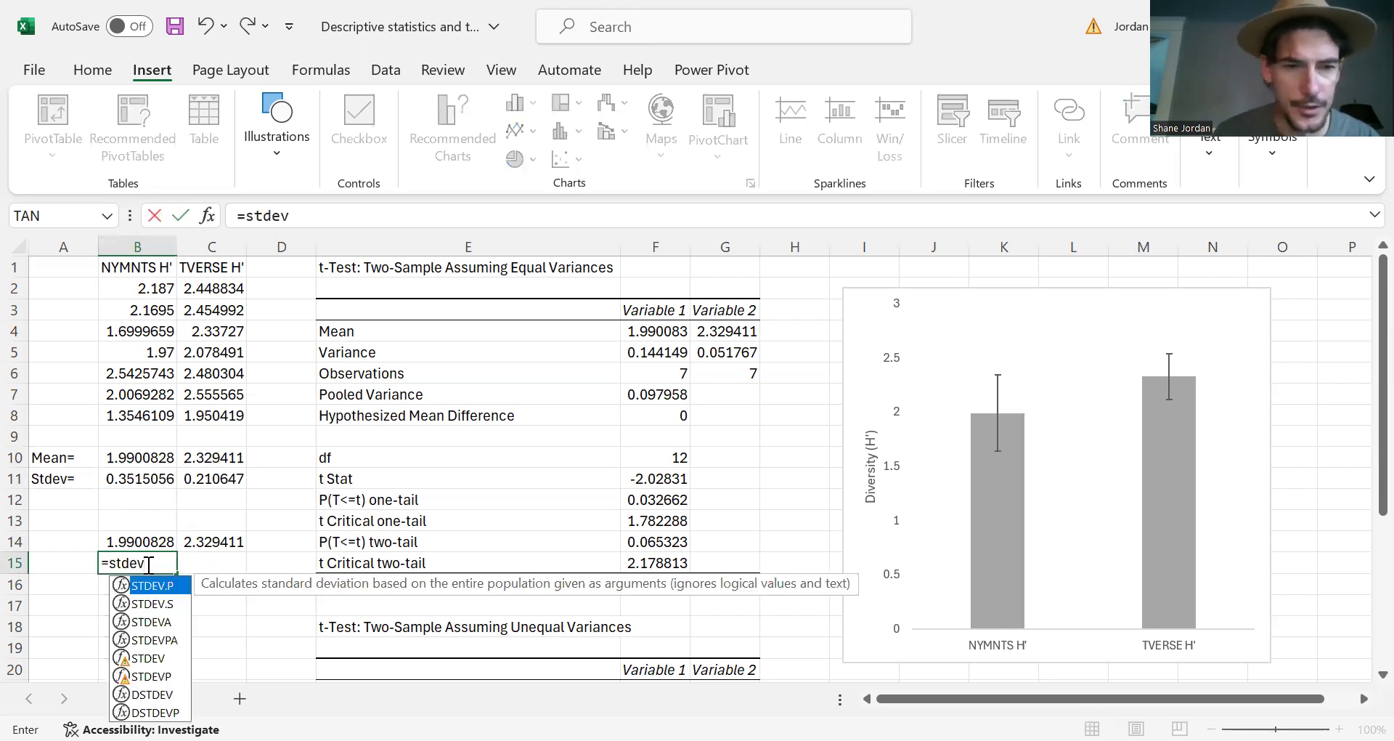
{"action": "type", "text": "("}
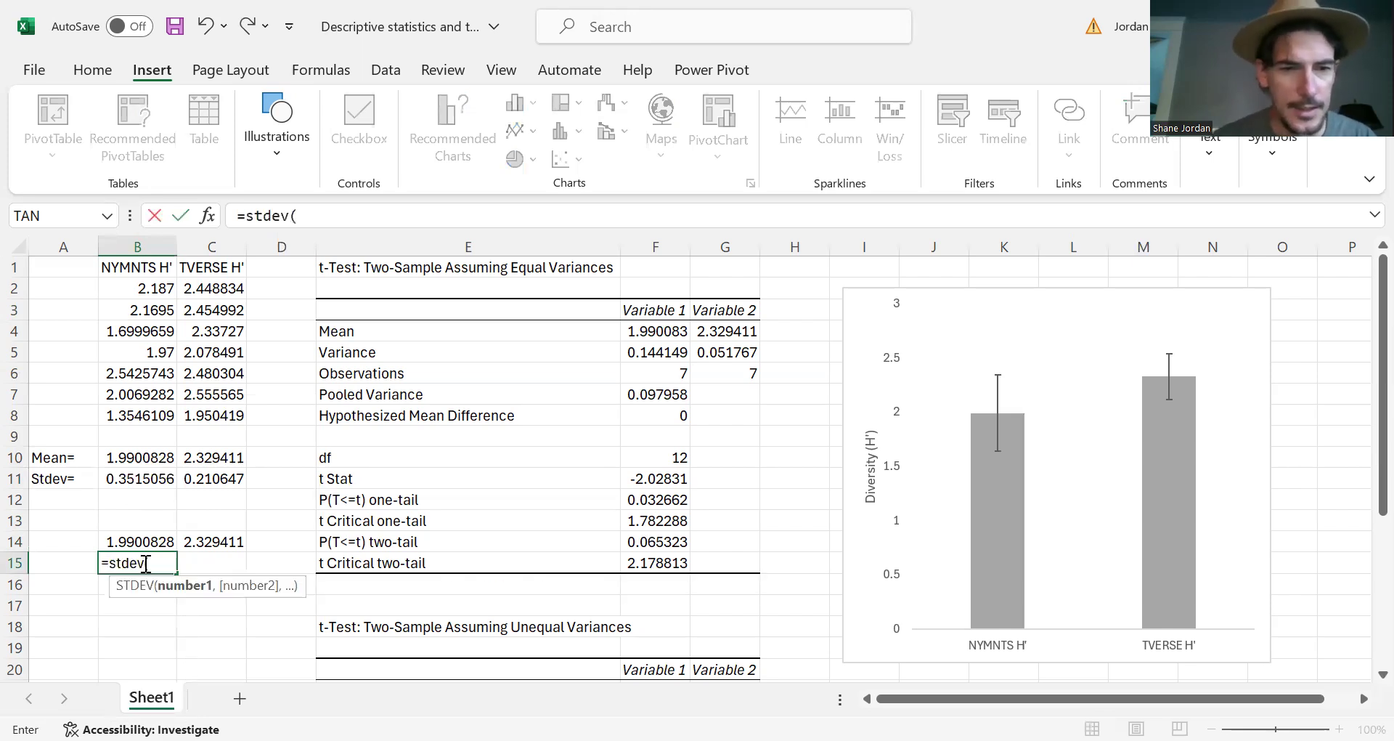
{"action": "left_click", "coordinate": [124, 288]}
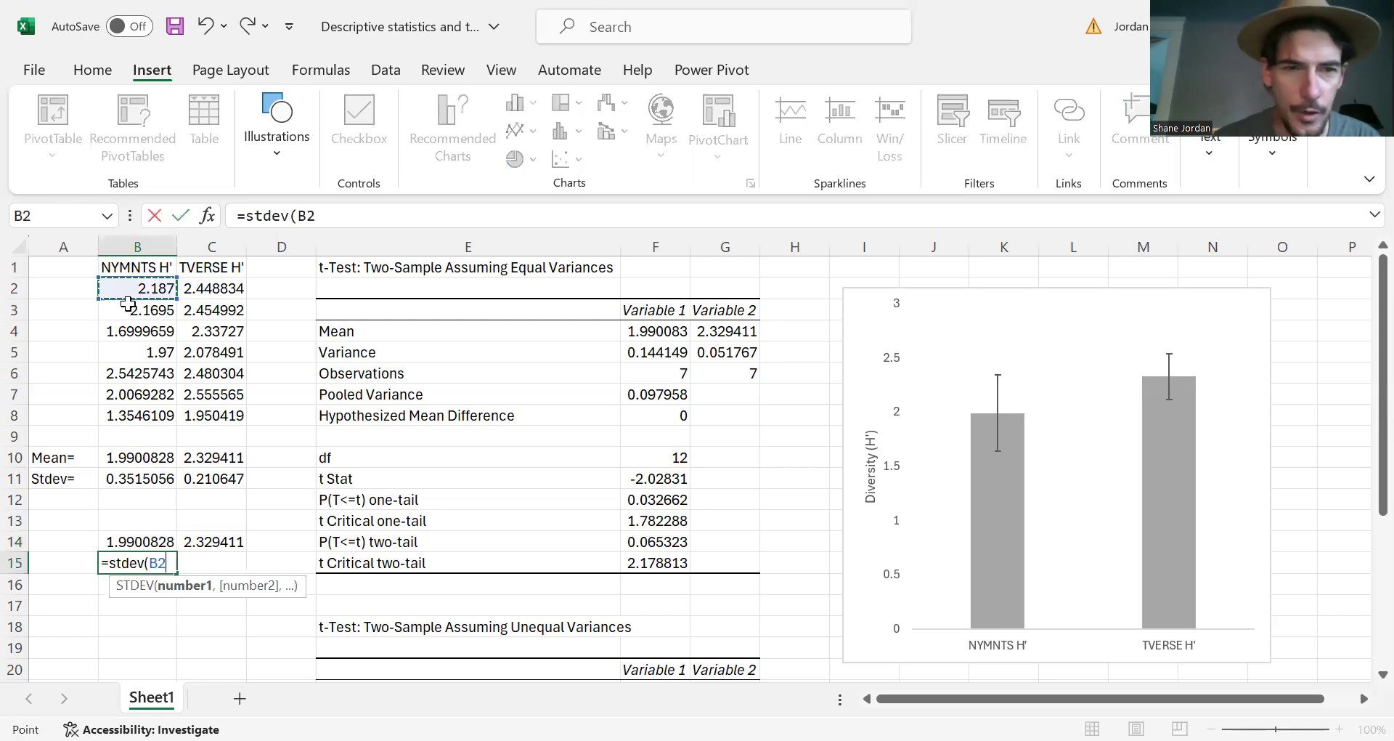
{"action": "left_click", "coordinate": [138, 406], "text": "shift"}
{"action": "type", "text": ")"}
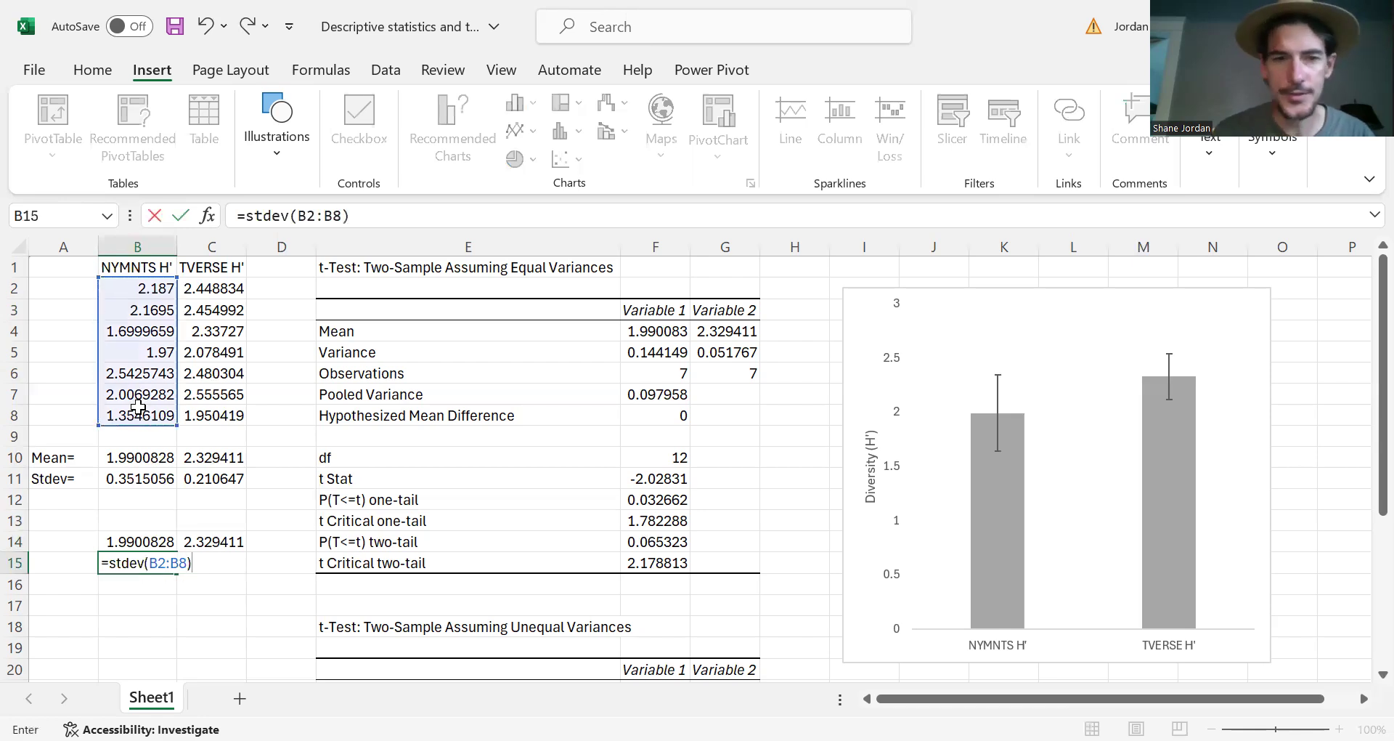
{"action": "key", "text": "Return"}
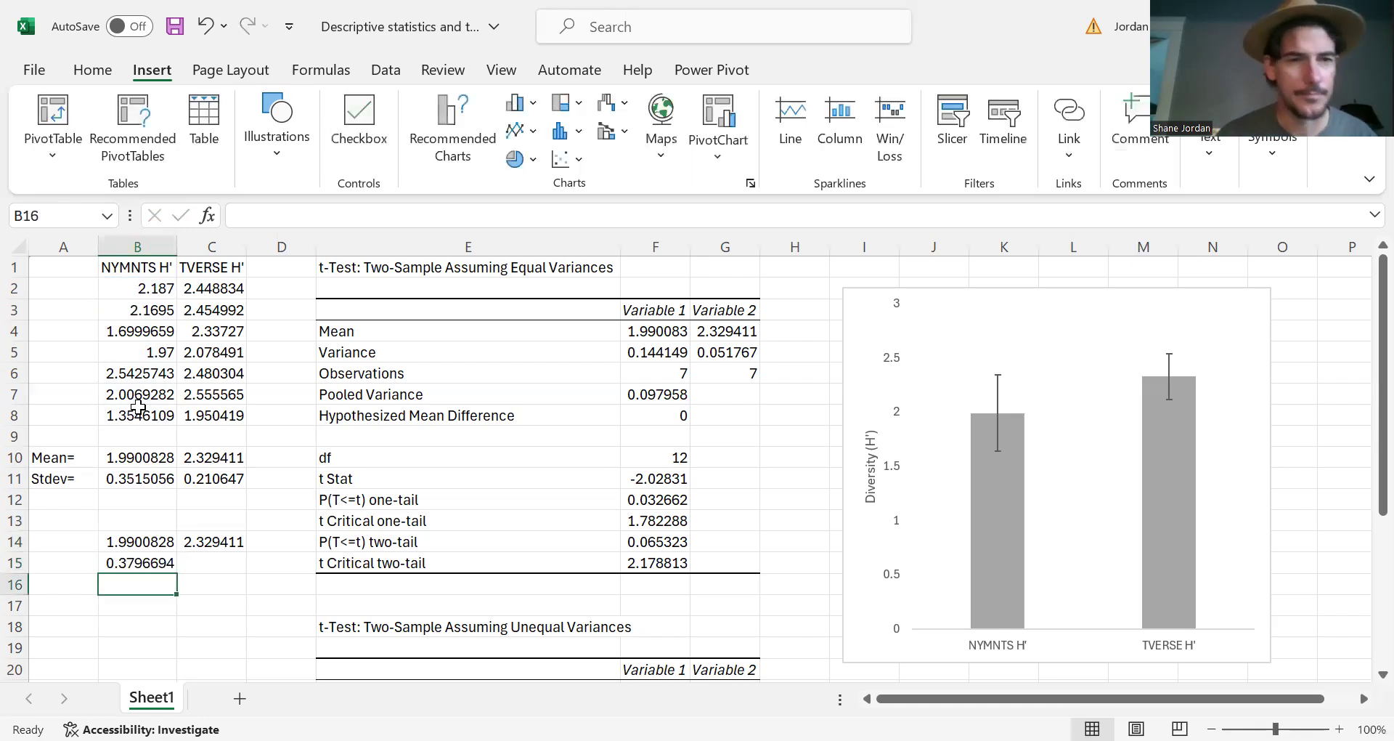
- Replace the standard deviation formulas in B11 and C11 with the B15 version covering only rows 2 to 8
{"action": "left_click", "coordinate": [140, 566]}
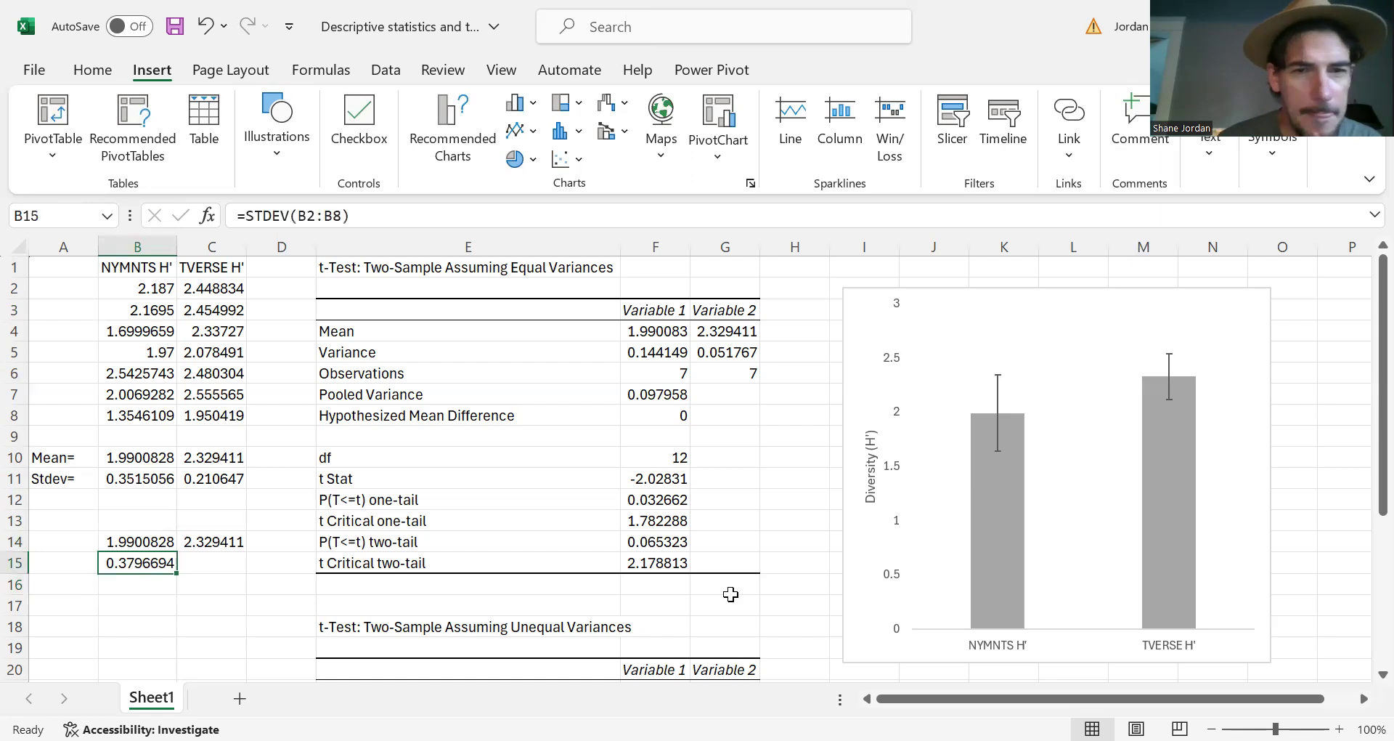
{"action": "key", "text": "ctrl+v"}
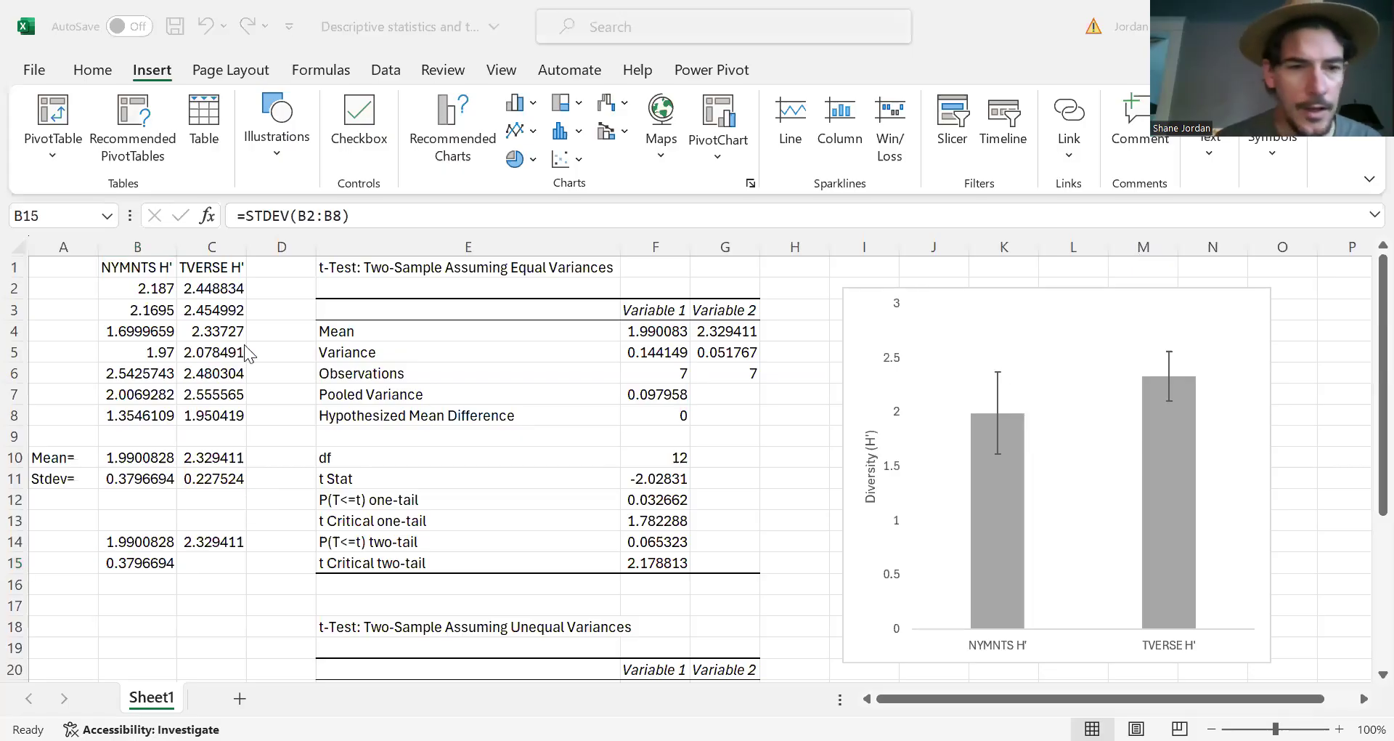
- Fill the standard deviation formula from B15 across to C15 for the TVERSE H' values
{"action": "left_click", "coordinate": [122, 560]}
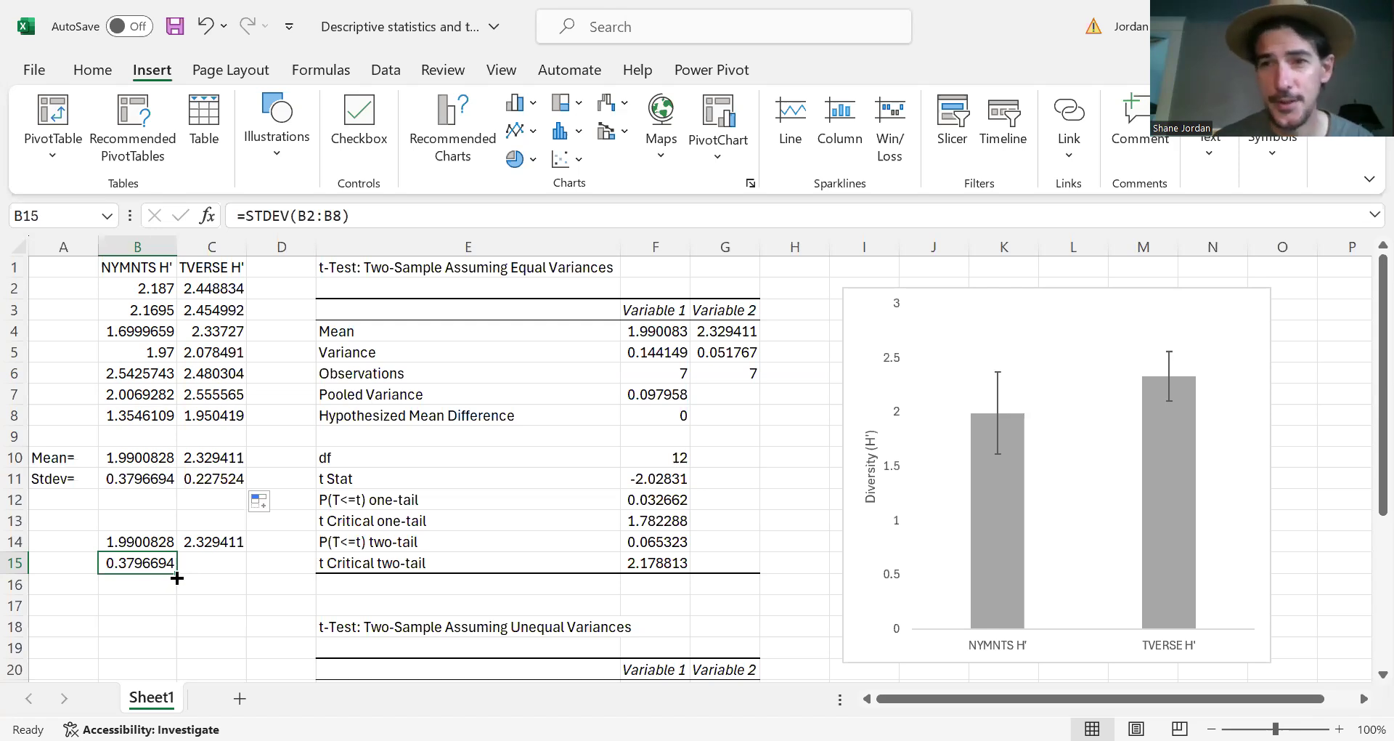
{"action": "left_click_drag", "start_coordinate": [178, 577], "coordinate": [178, 577]}
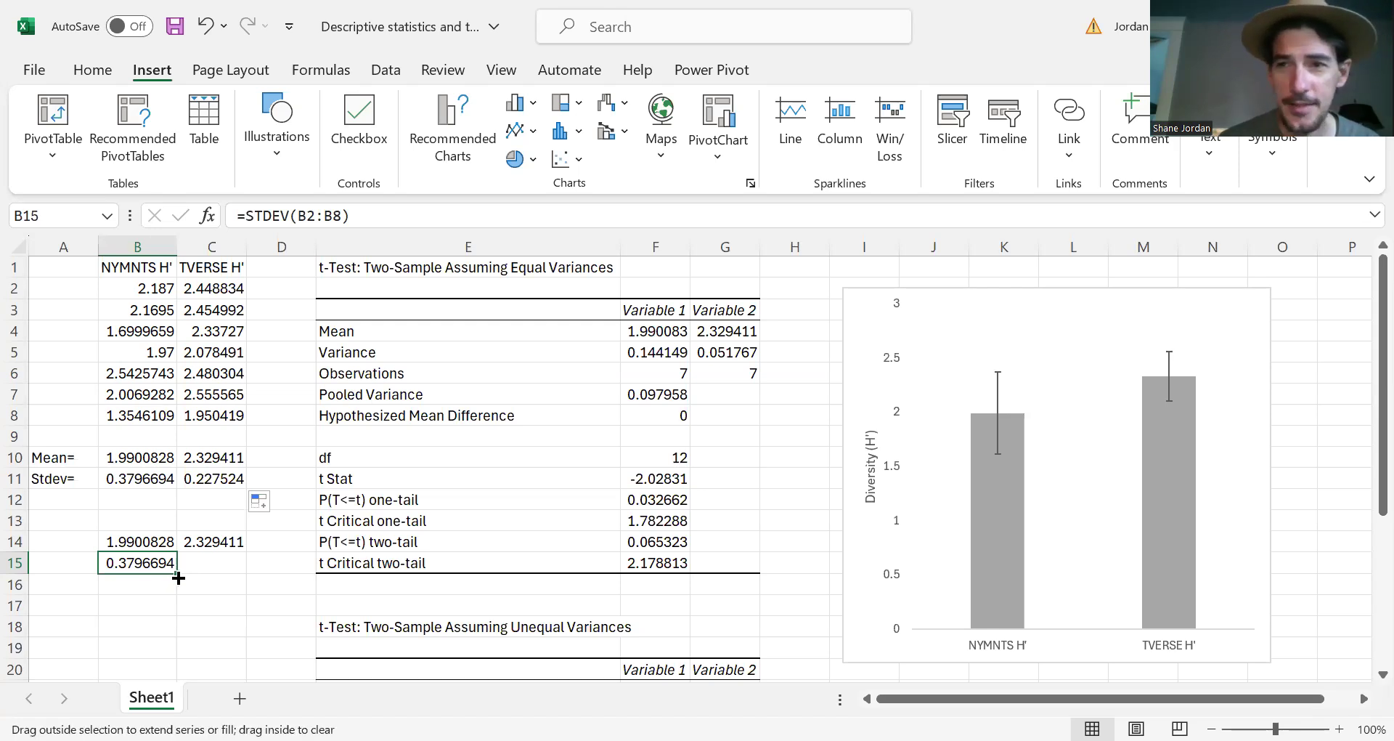
{"action": "left_click_drag", "start_coordinate": [179, 577], "coordinate": [222, 564]}
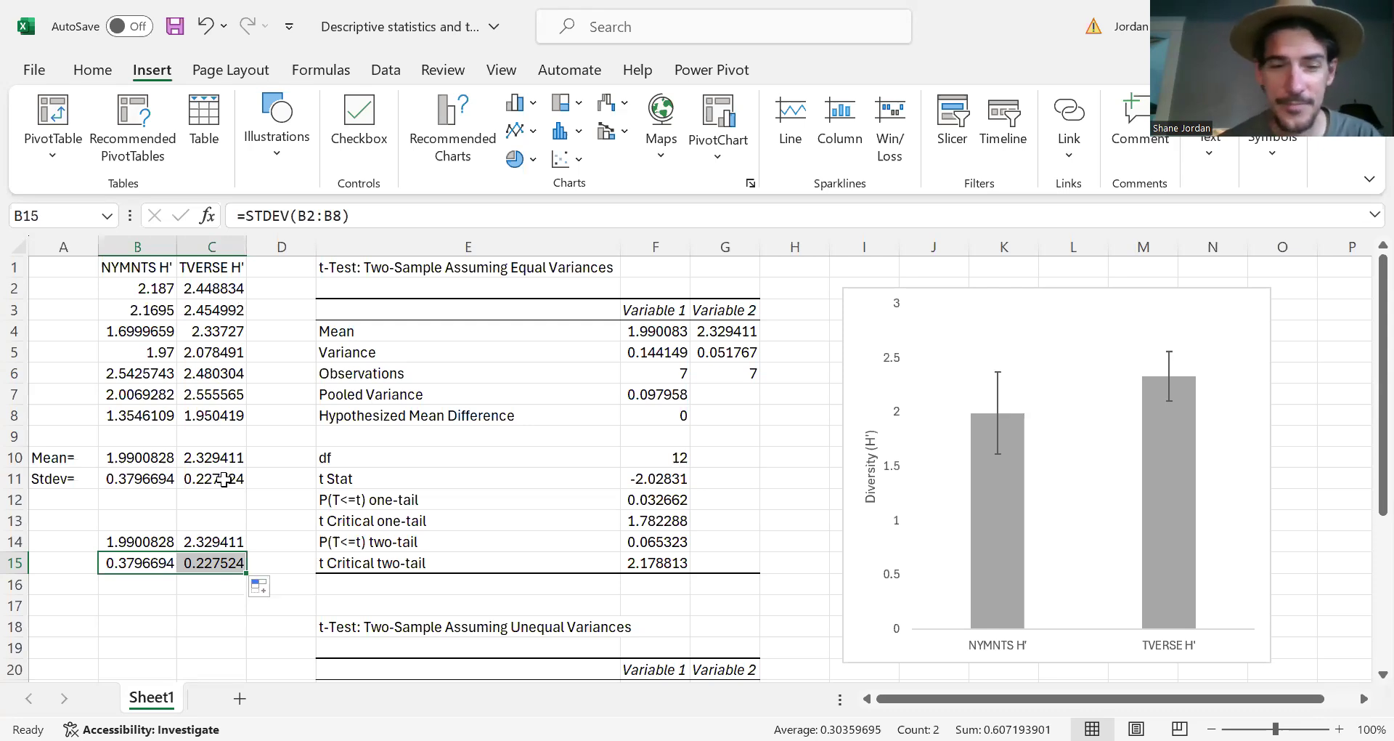
{"action": "left_click", "coordinate": [209, 620]}
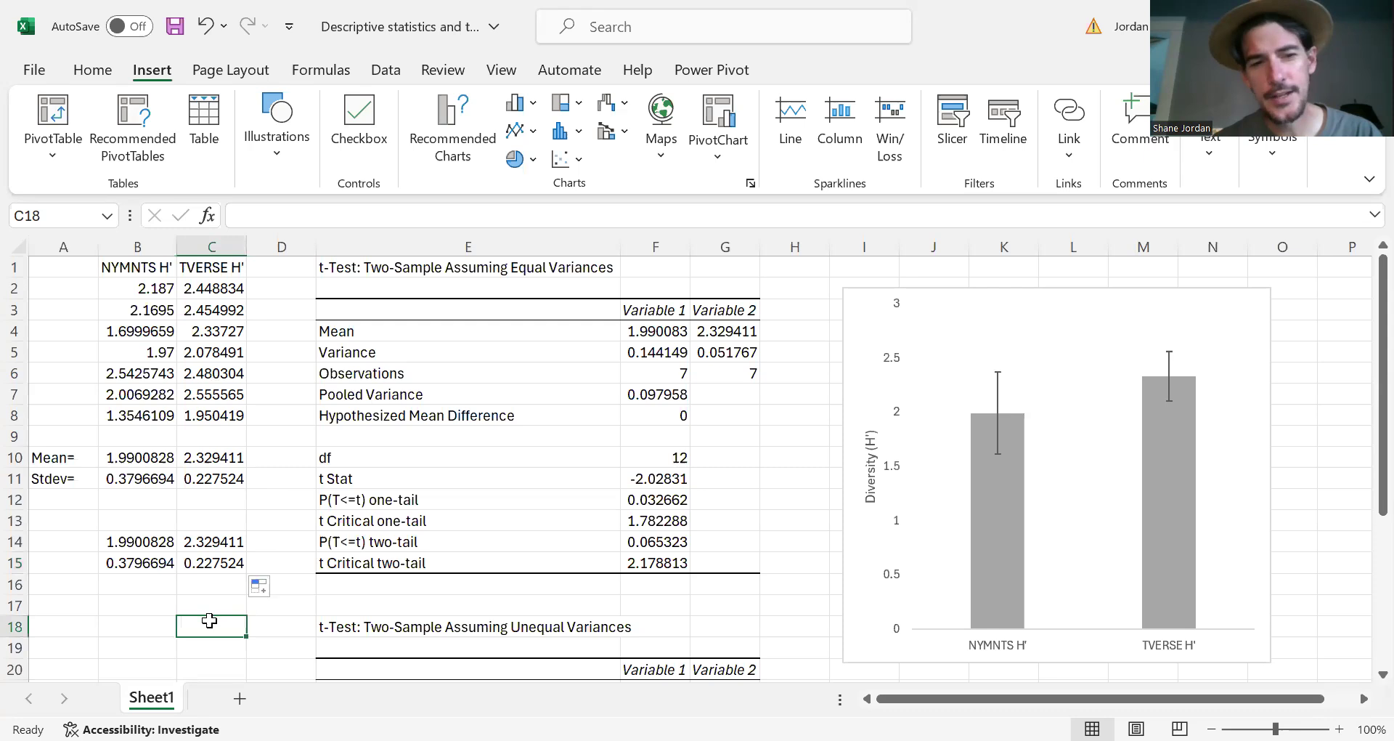
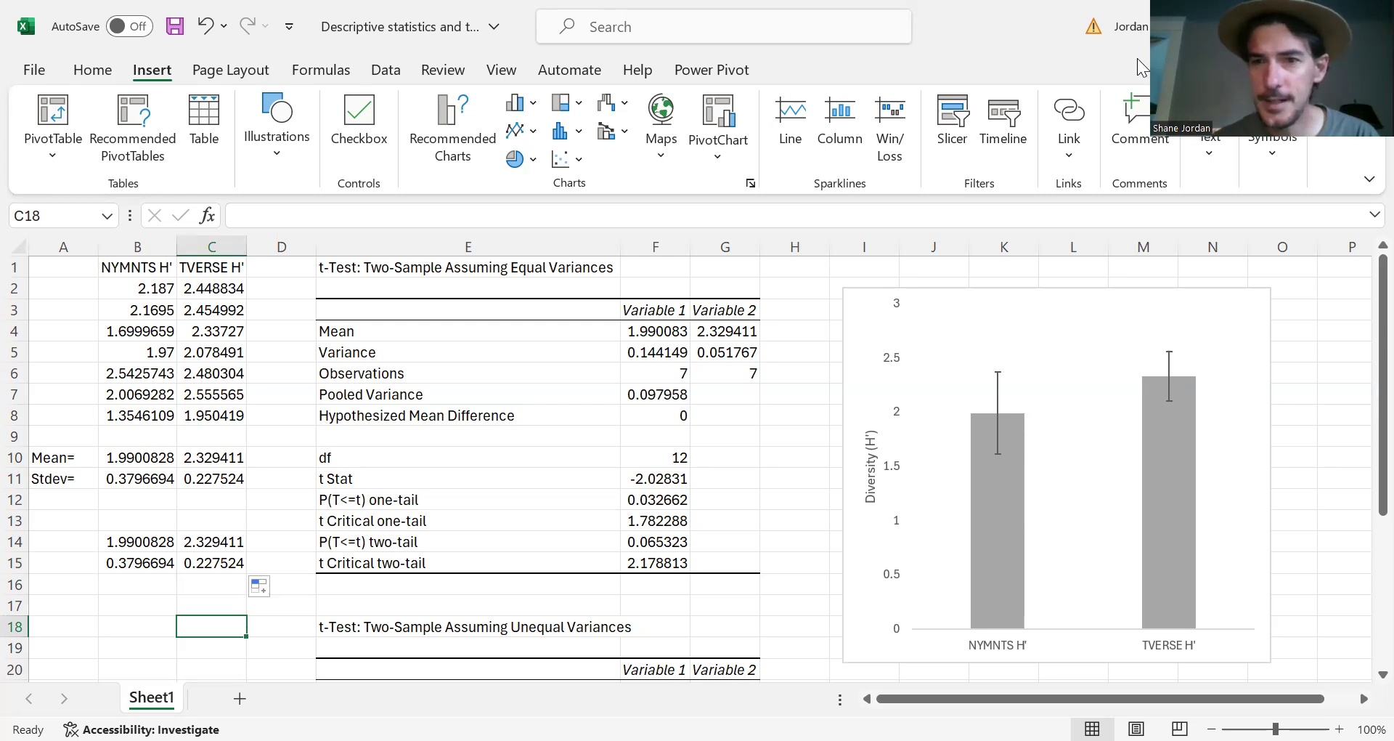
- Start a t-Test: Two-Sample Assuming Equal Variances from the Data Analysis tools
{"action": "left_click", "coordinate": [372, 71]}
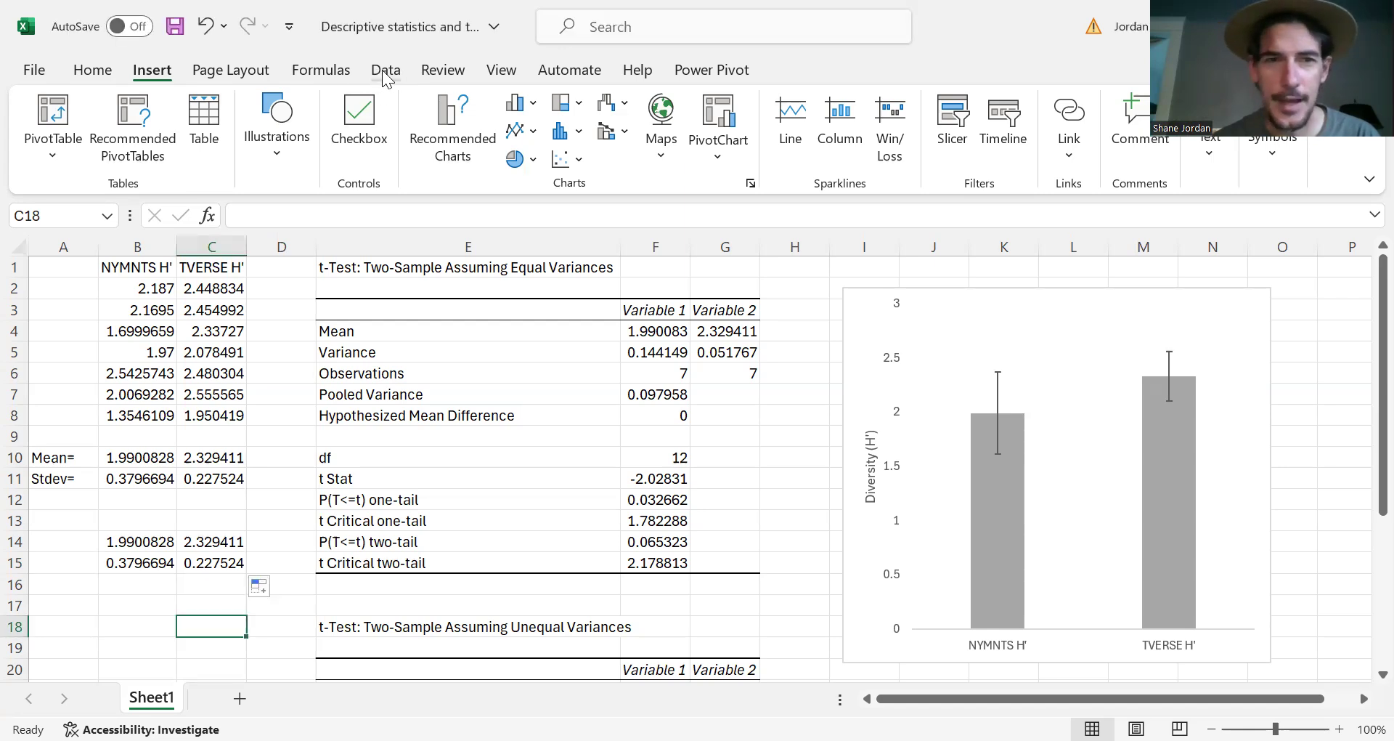
{"action": "left_click", "coordinate": [382, 72]}
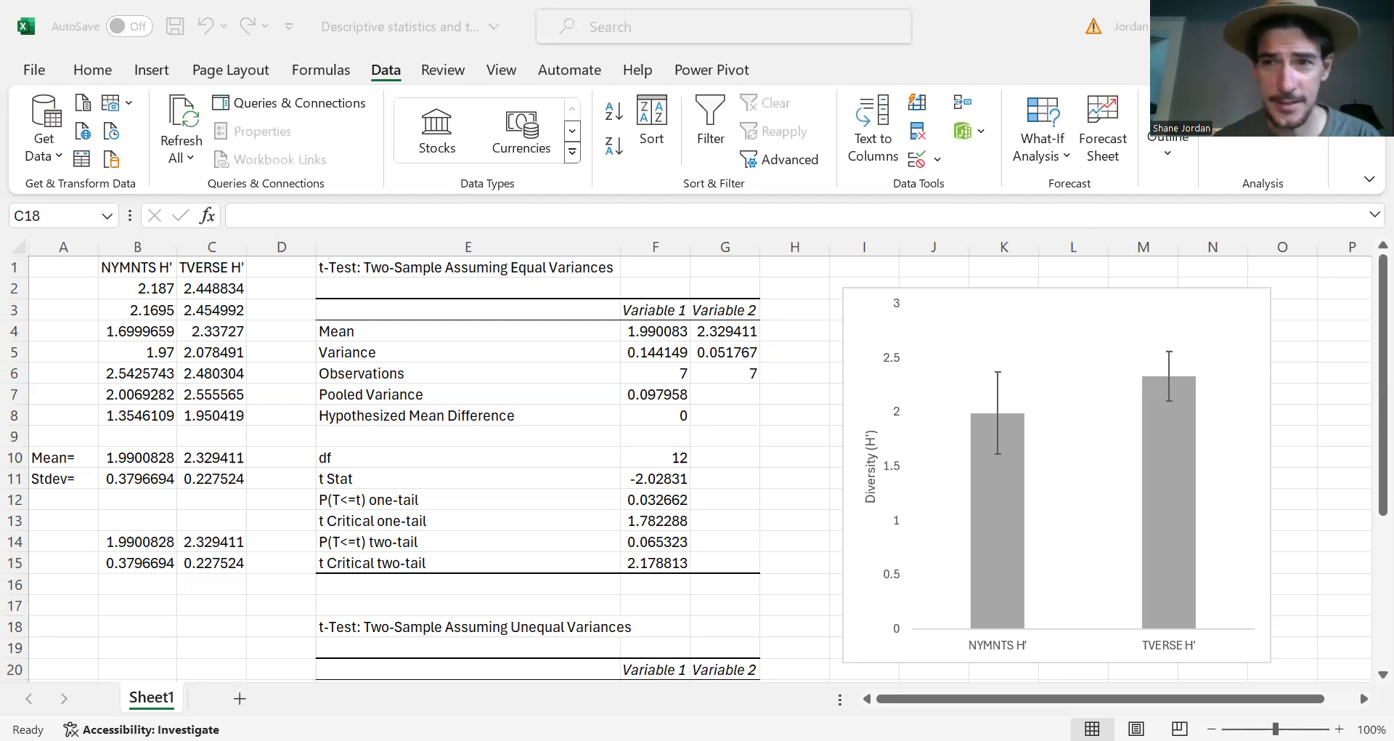
{"action": "key", "text": "Return"}
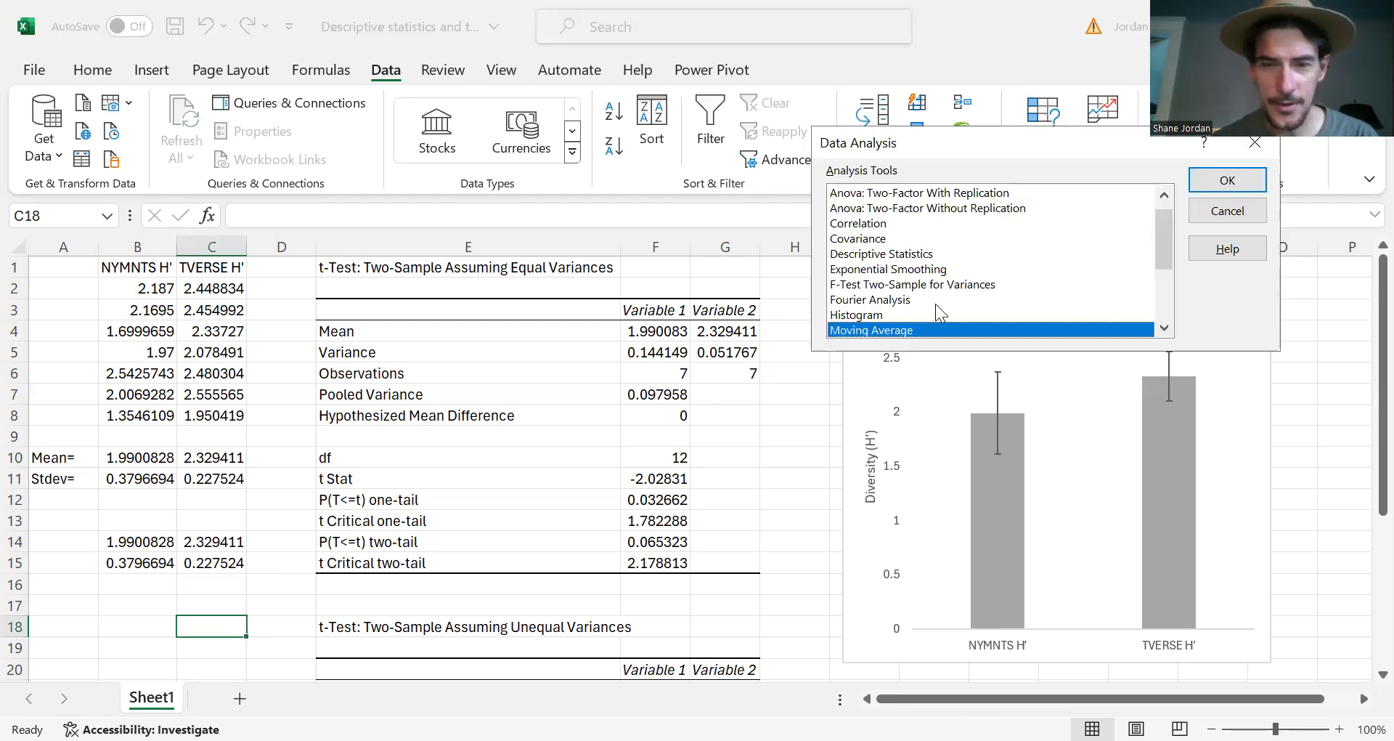
{"action": "scroll", "coordinate": [1004, 221], "scroll_direction": "down", "scroll_amount": 2}
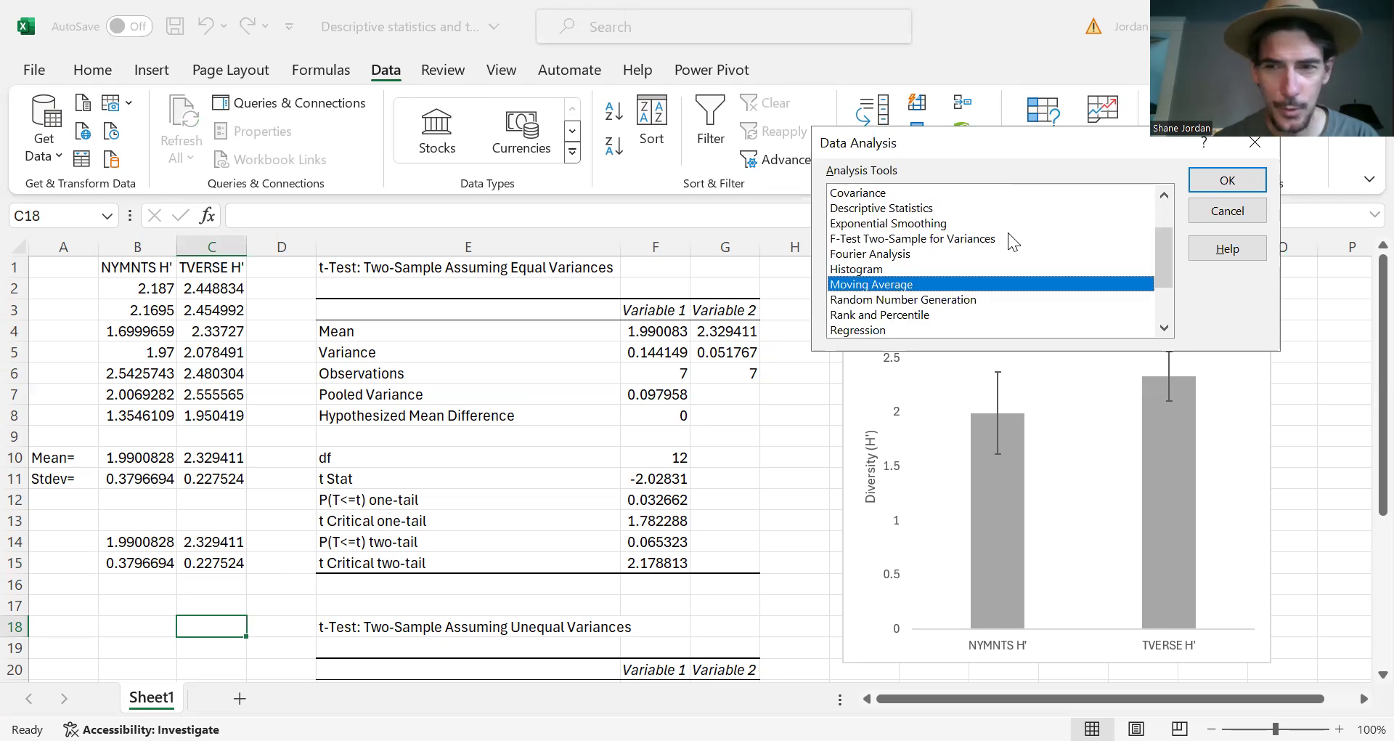
{"action": "scroll", "coordinate": [1009, 235], "scroll_direction": "up", "scroll_amount": 1}
{"action": "scroll", "coordinate": [1014, 245], "scroll_direction": "up", "scroll_amount": 1}
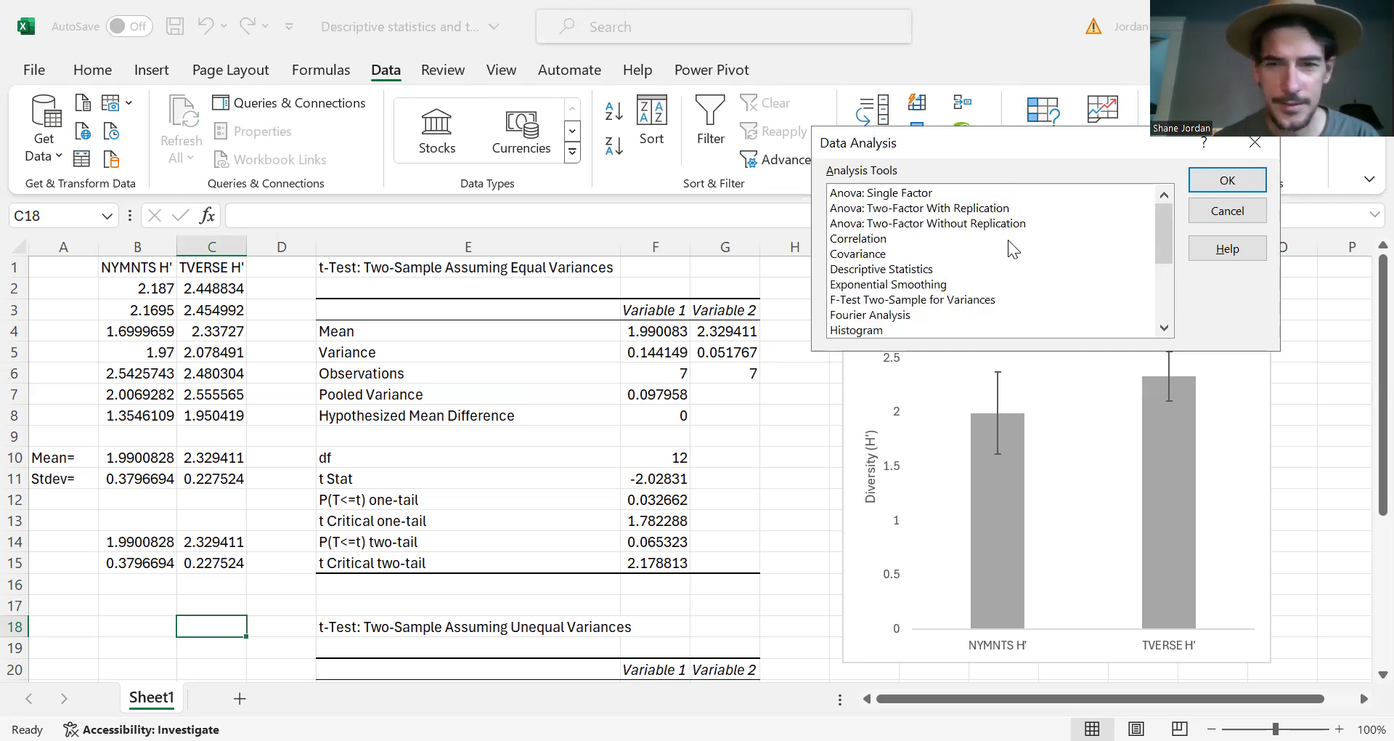
{"action": "scroll", "coordinate": [1008, 242], "scroll_direction": "down", "scroll_amount": 3}
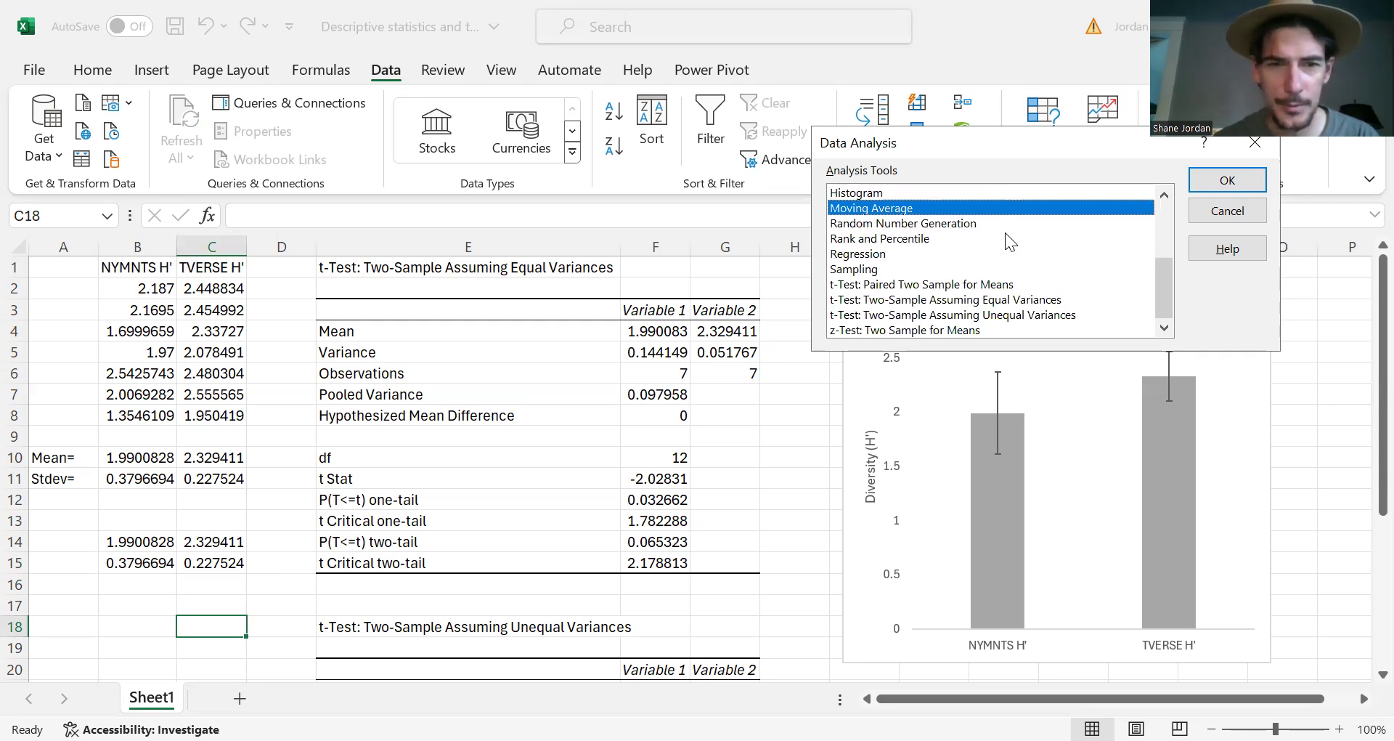
{"action": "left_click", "coordinate": [1015, 300]}
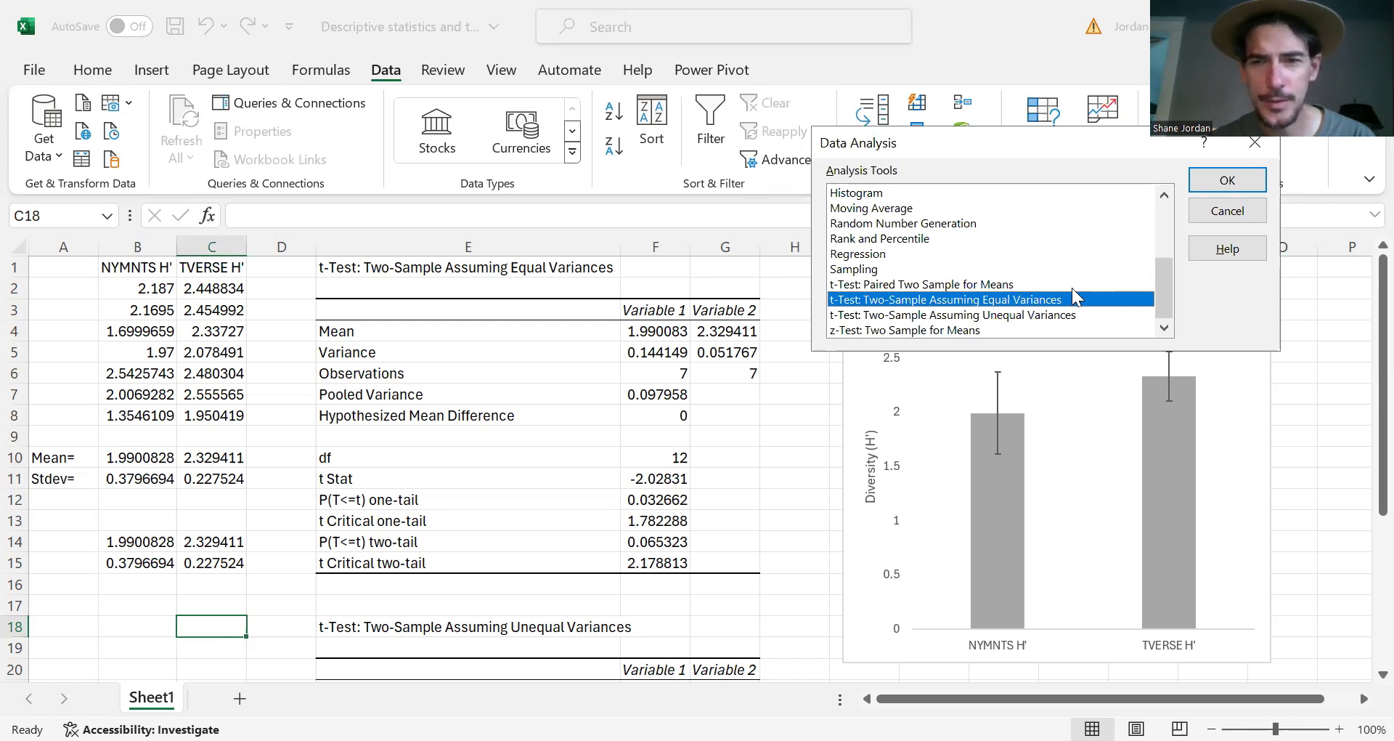
{"action": "left_click", "coordinate": [1209, 188]}
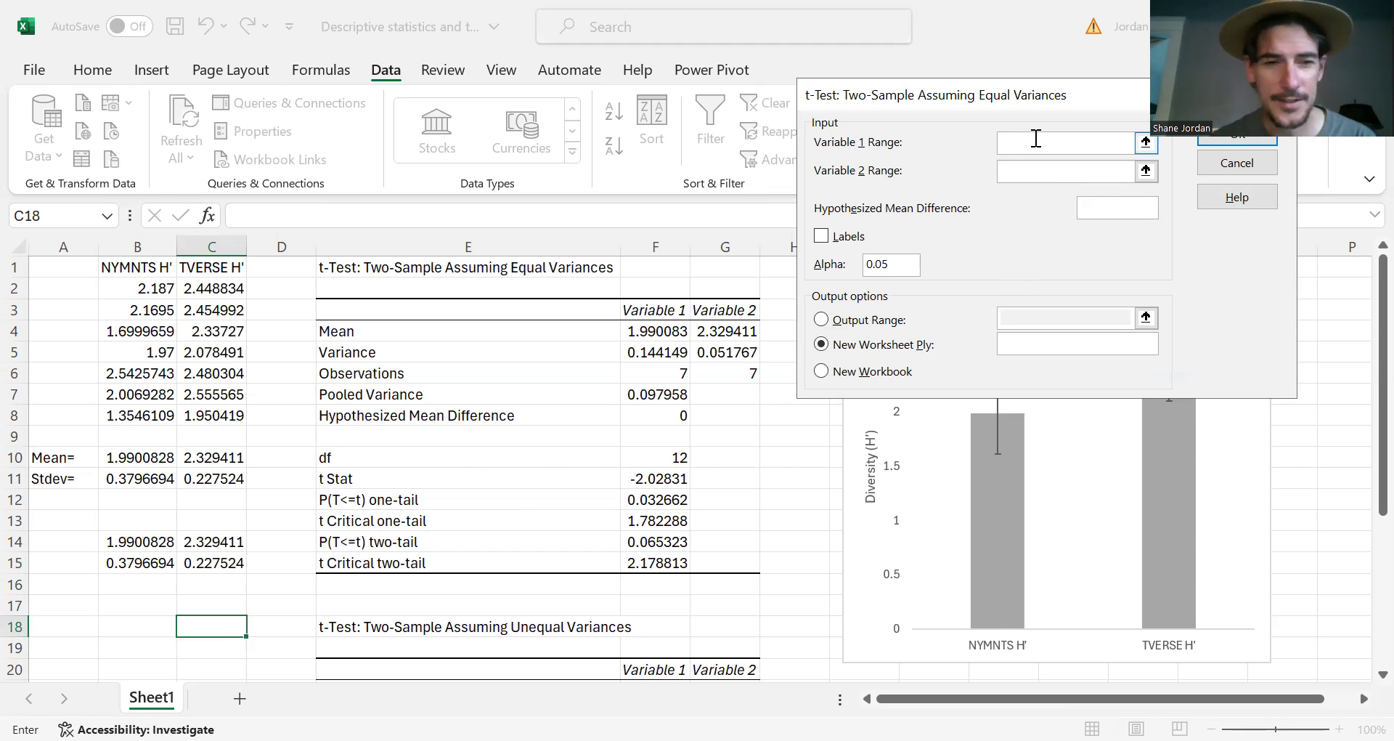
- Set the t-test's Variable 1 Range to $B$2:$B$8 and its Variable 2 Range to $C$2:$C$8
{"action": "left_click", "coordinate": [136, 289]}
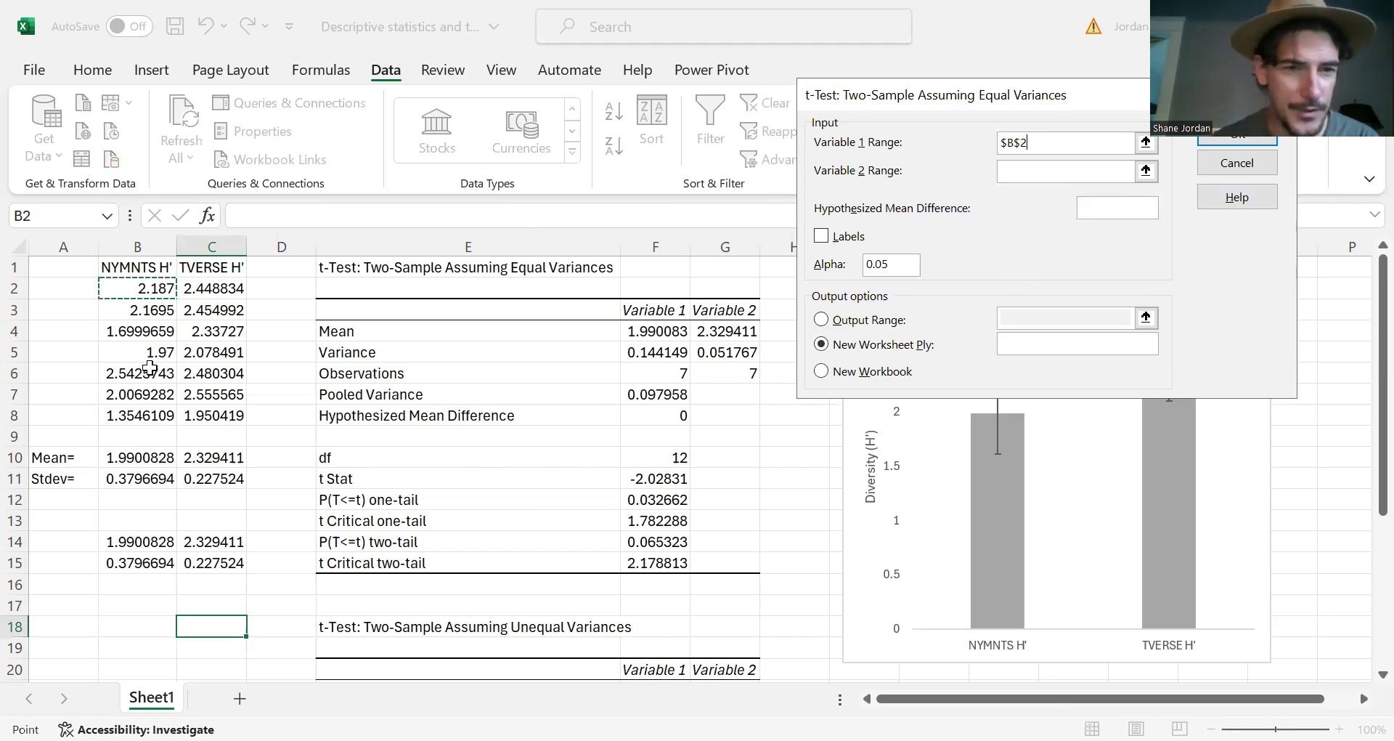
{"action": "left_click", "coordinate": [149, 416], "text": "shift"}
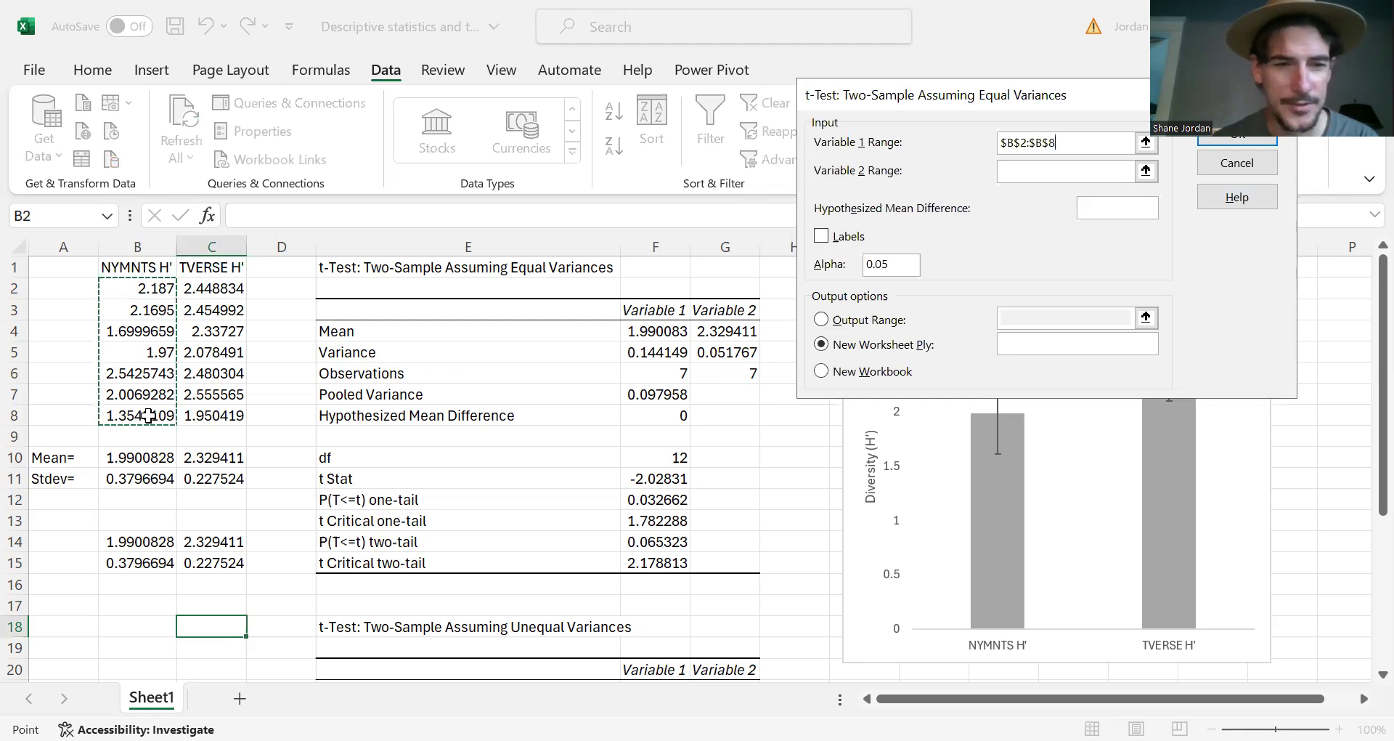
{"action": "left_click", "coordinate": [1079, 171]}
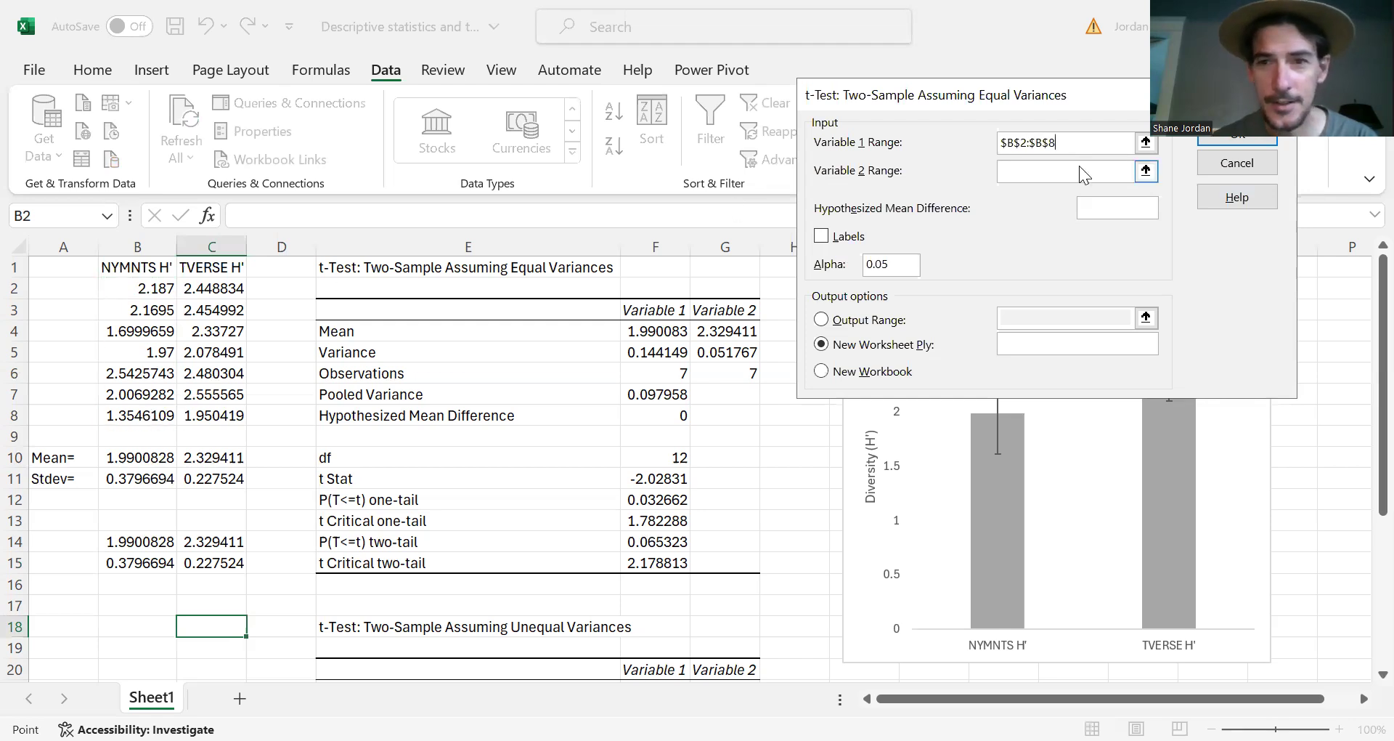
{"action": "left_click", "coordinate": [233, 287]}
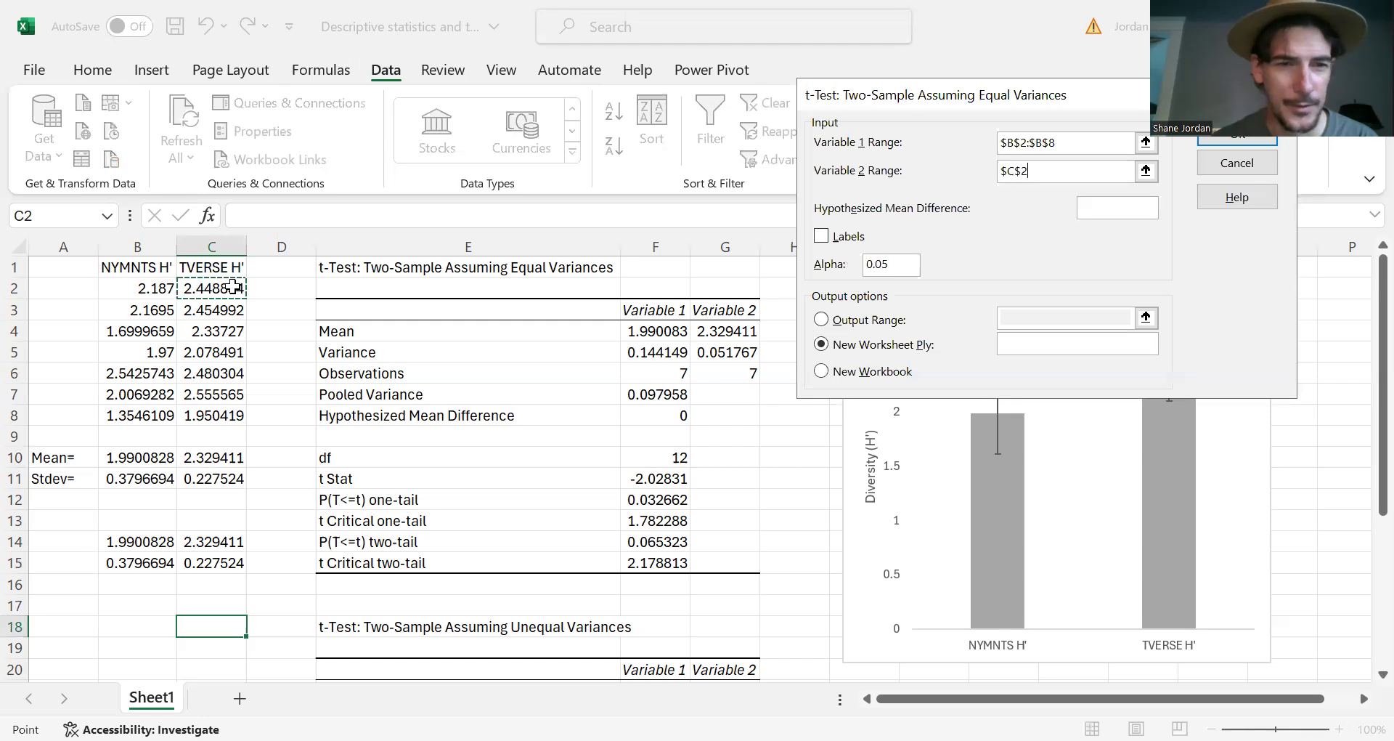
{"action": "left_click", "coordinate": [241, 410], "text": "shift"}
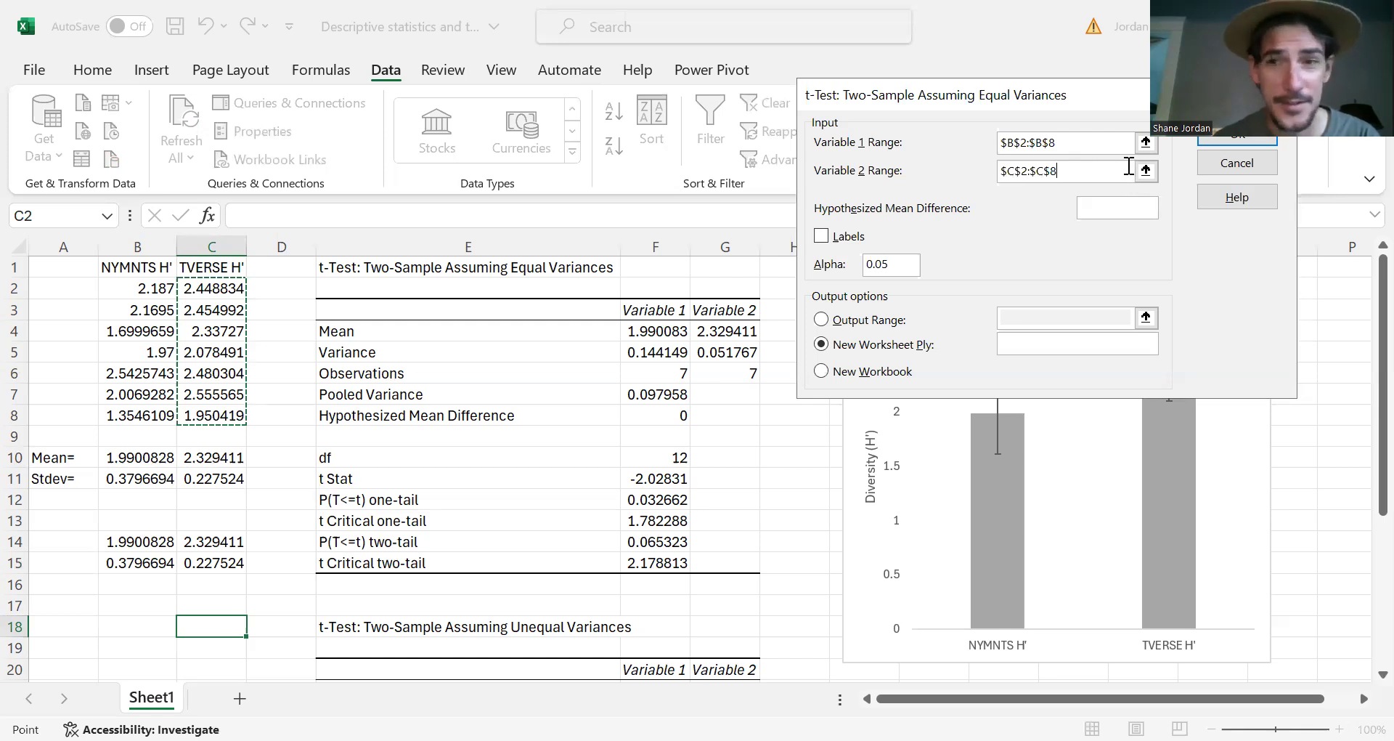
- Set the hypothesized mean difference to 0 and run the t-test with its output on a new worksheet
{"action": "left_click", "coordinate": [1133, 210]}
{"action": "type", "text": "0"}
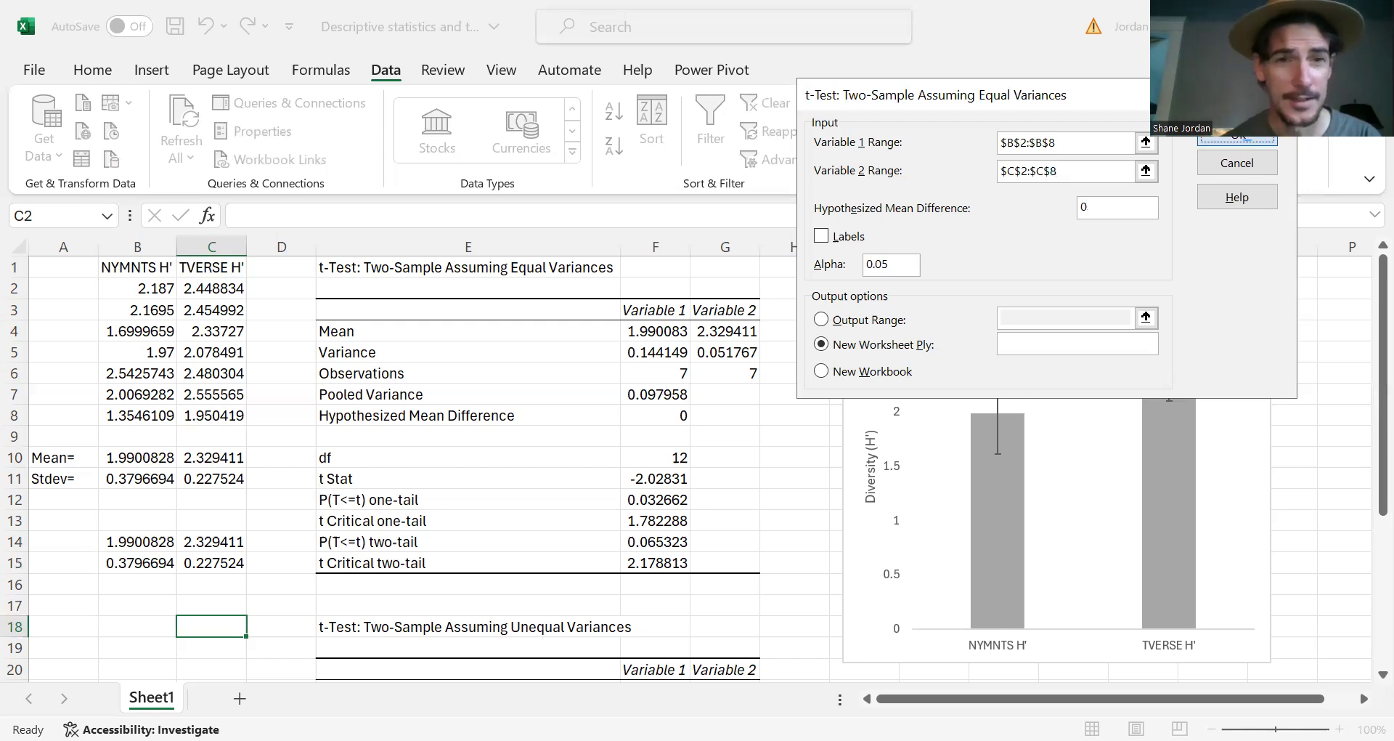
{"action": "left_click", "coordinate": [1237, 136]}
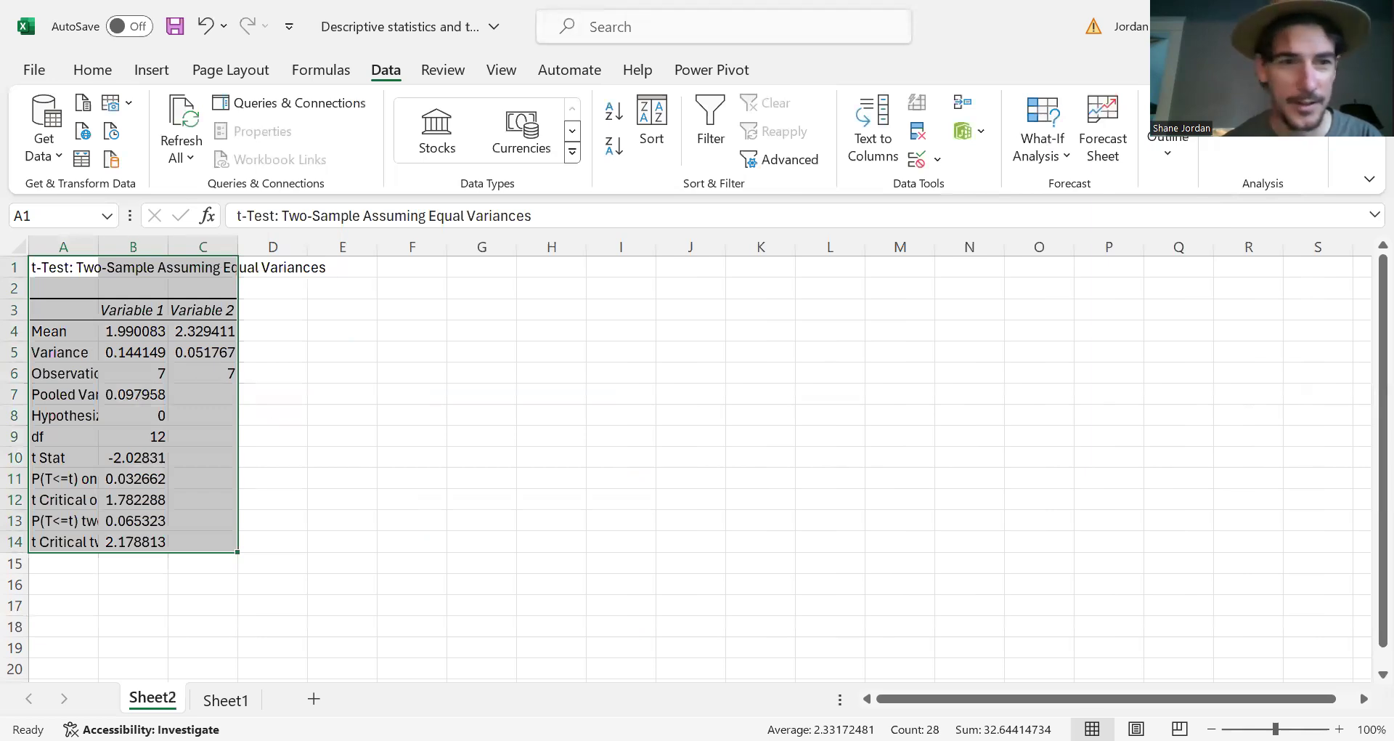
- Widen column A of the t-test output to fit its labels, and check the variables against the sample columns on Sheet1
{"action": "left_click_drag", "start_coordinate": [290, 236], "coordinate": [343, 243]}
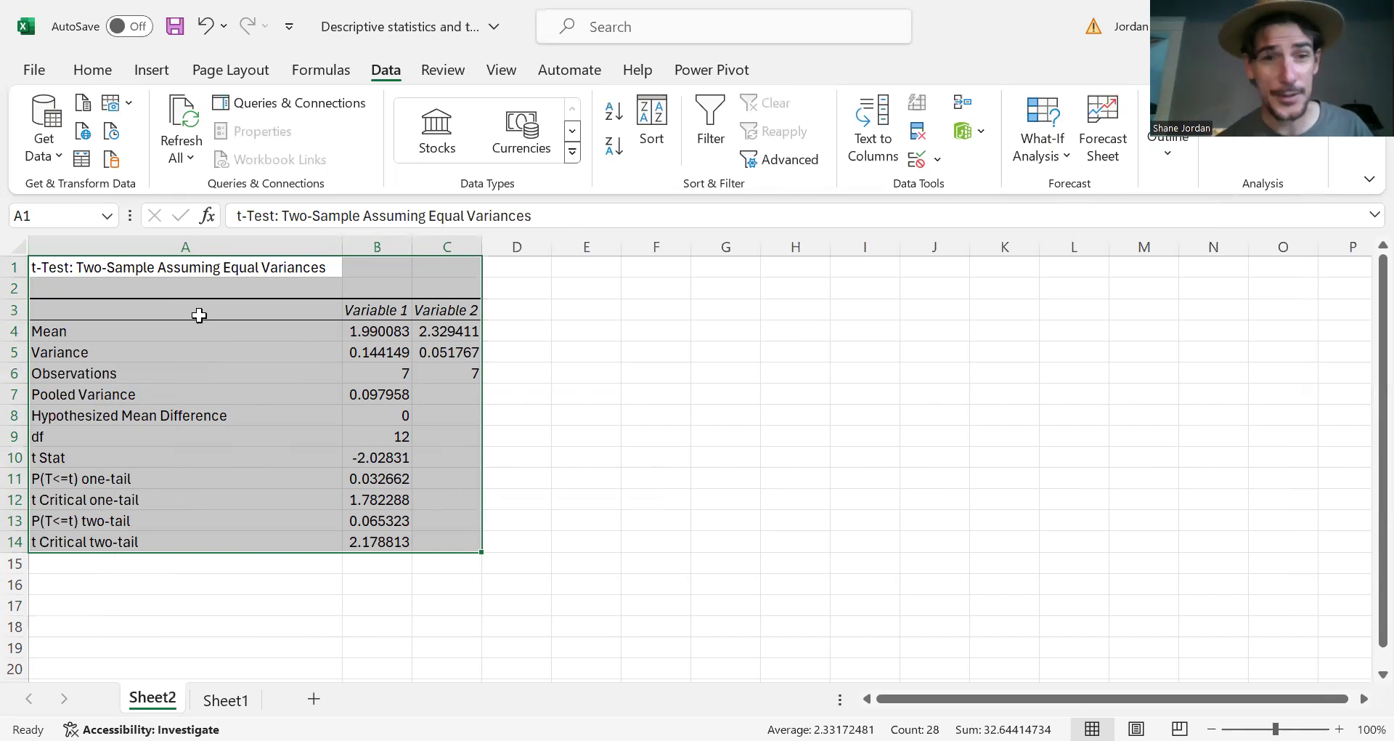
{"action": "left_click", "coordinate": [377, 310]}
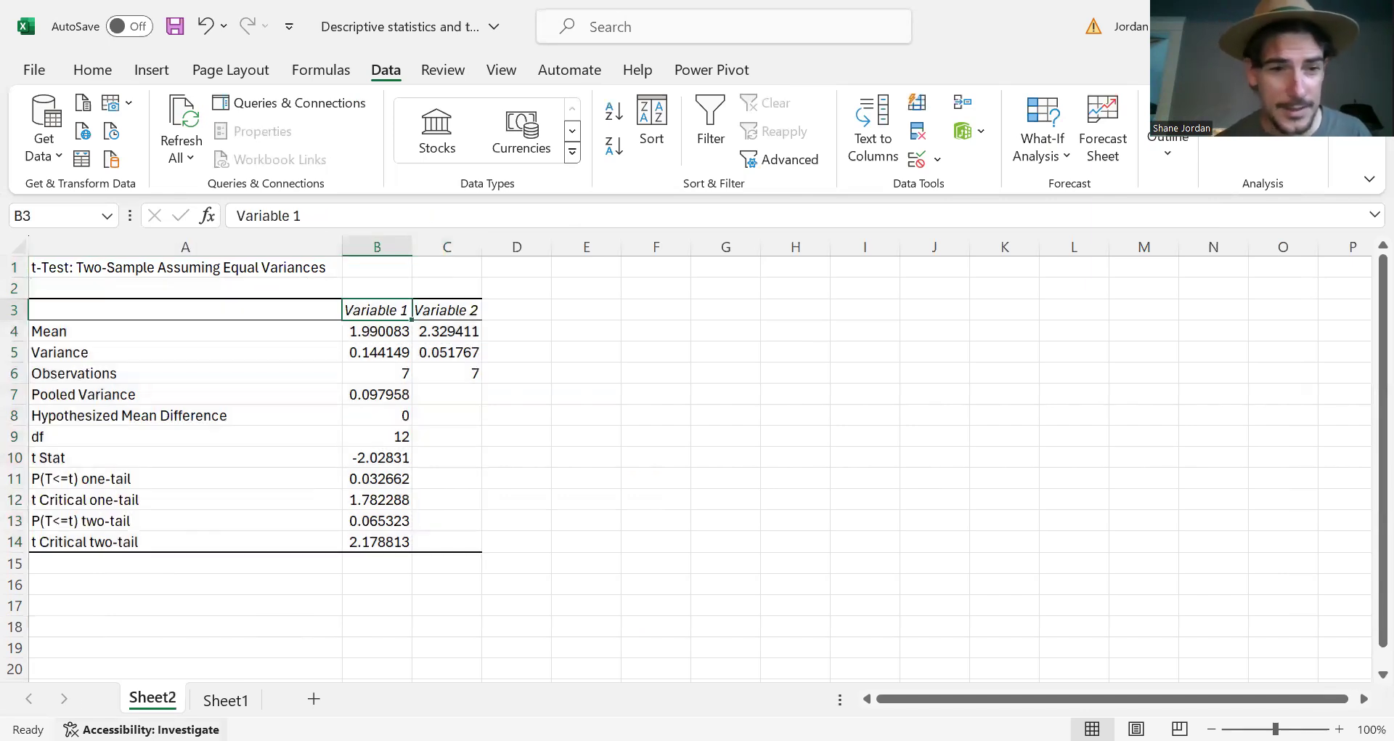
{"action": "left_click", "coordinate": [226, 700]}
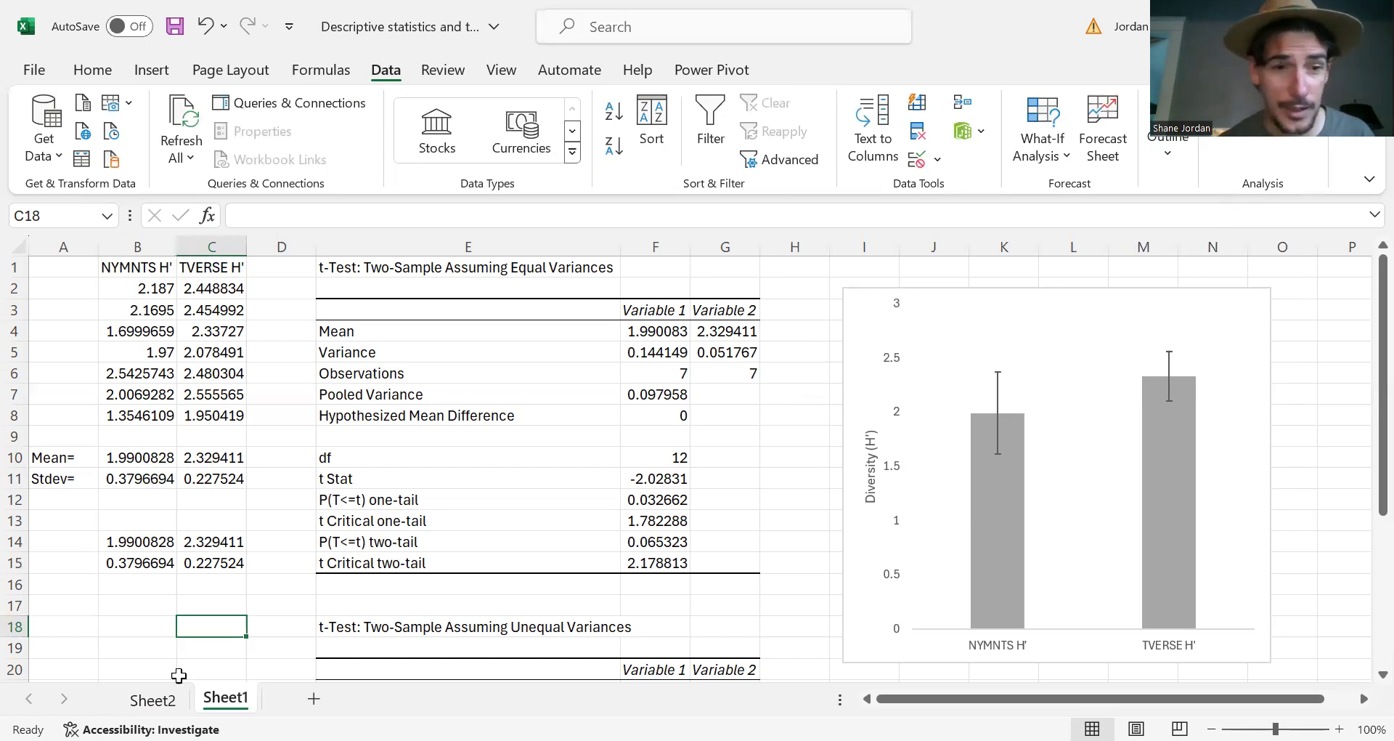
{"action": "left_click", "coordinate": [154, 699]}
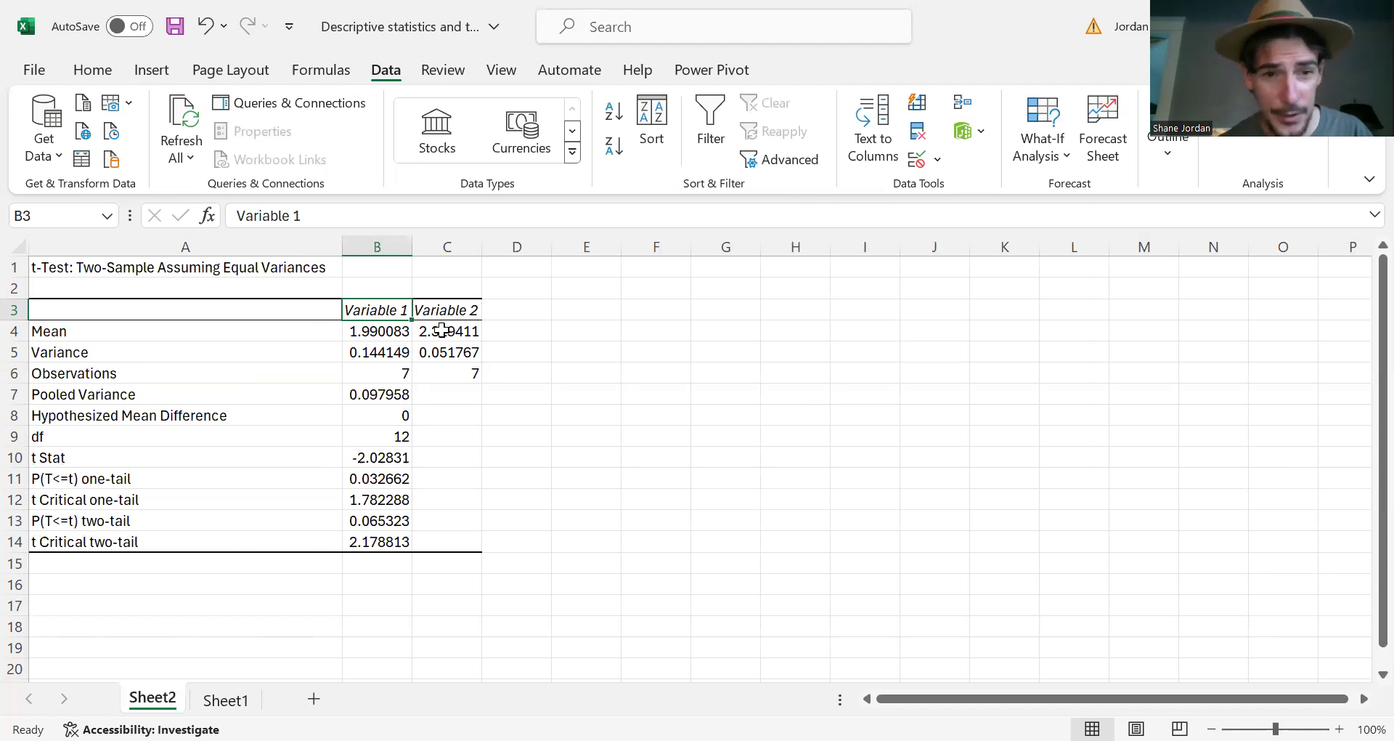
- Compare the means and variable order in the Sheet2 t-test output with the sample columns on Sheet1
{"action": "left_click", "coordinate": [225, 699]}
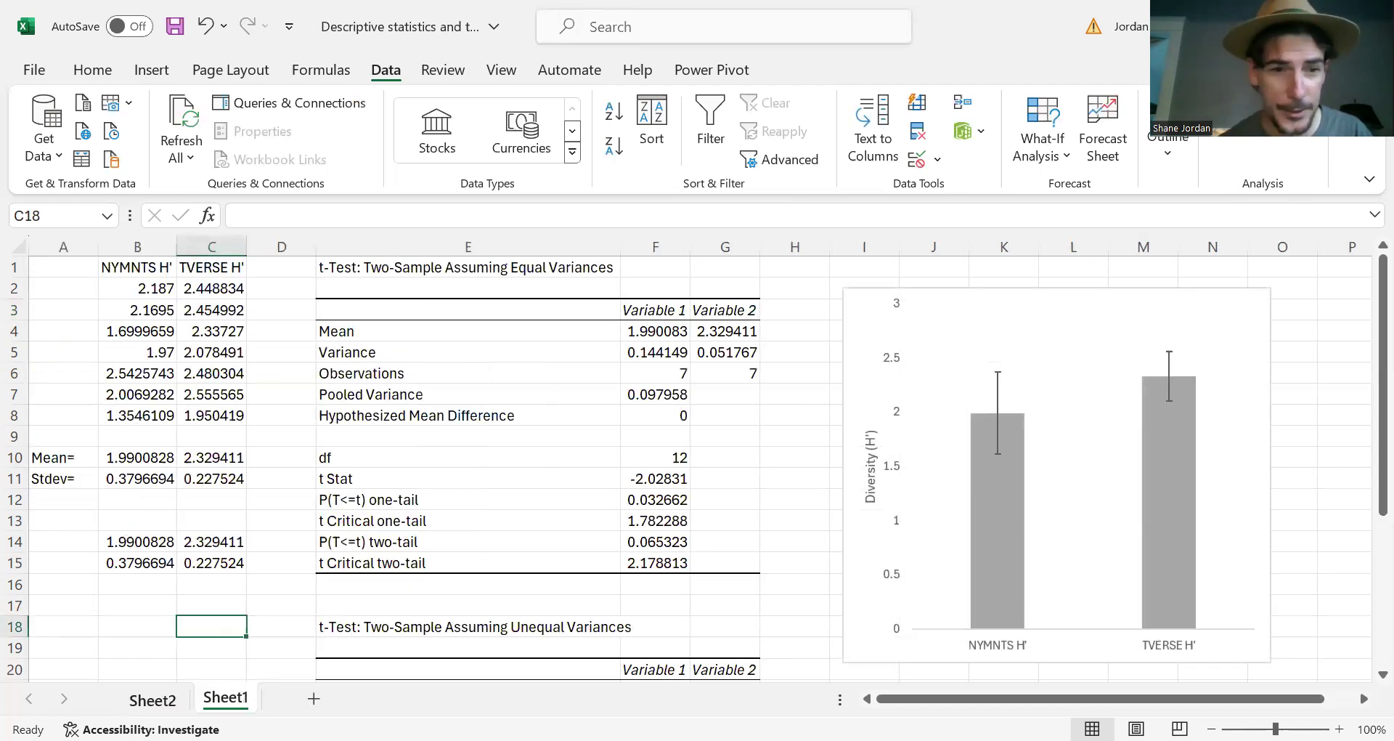
{"action": "left_click", "coordinate": [153, 699]}
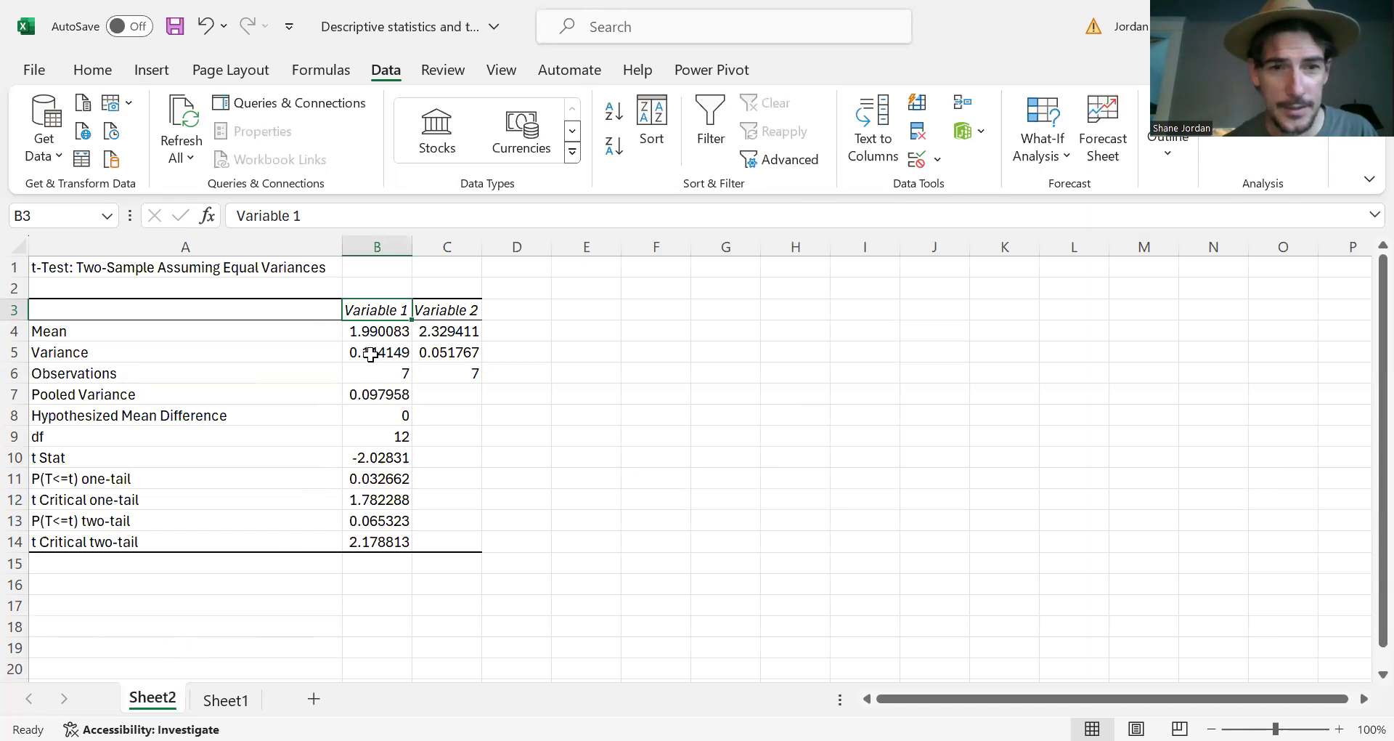
{"action": "left_click", "coordinate": [225, 699]}
{"action": "left_click", "coordinate": [152, 700]}
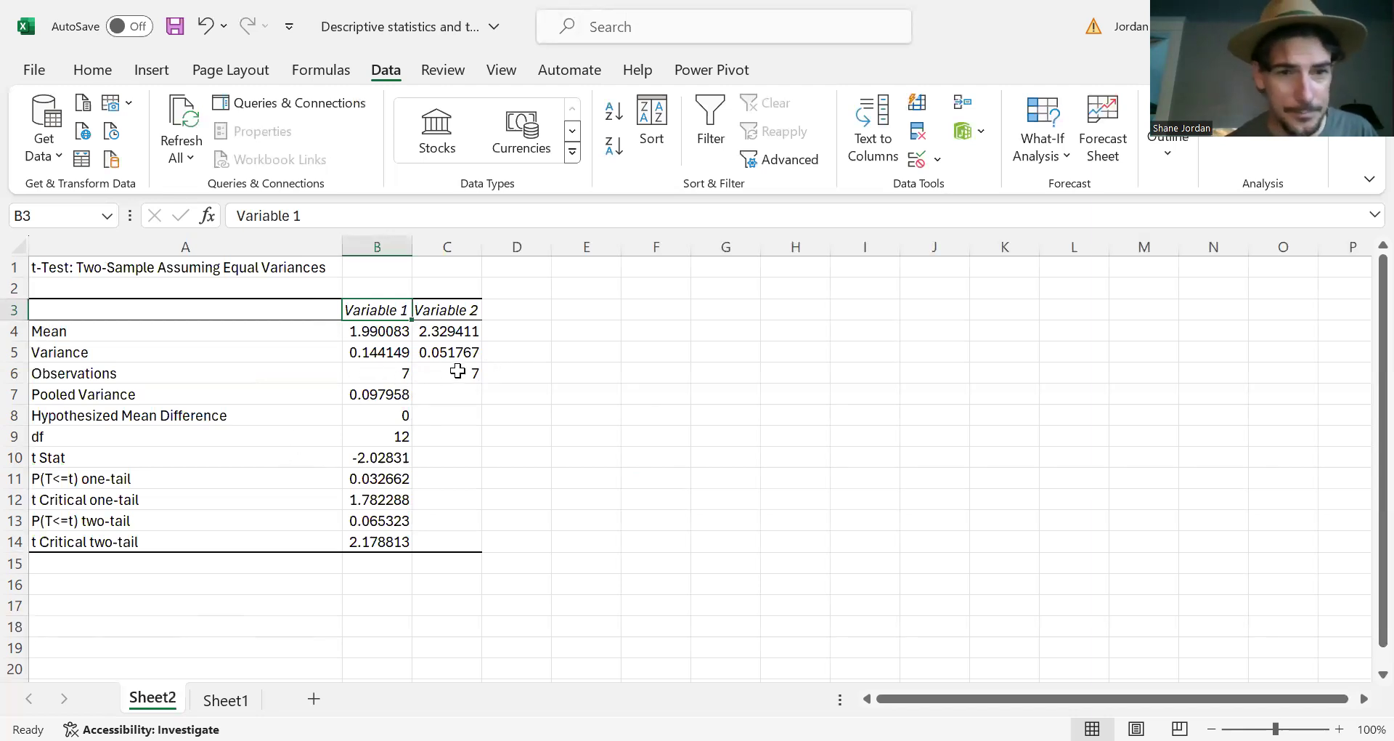
- Examine the degrees of freedom, two-tail P value and two-tail critical t in the equal-variance t-test output
{"action": "left_click", "coordinate": [385, 436]}
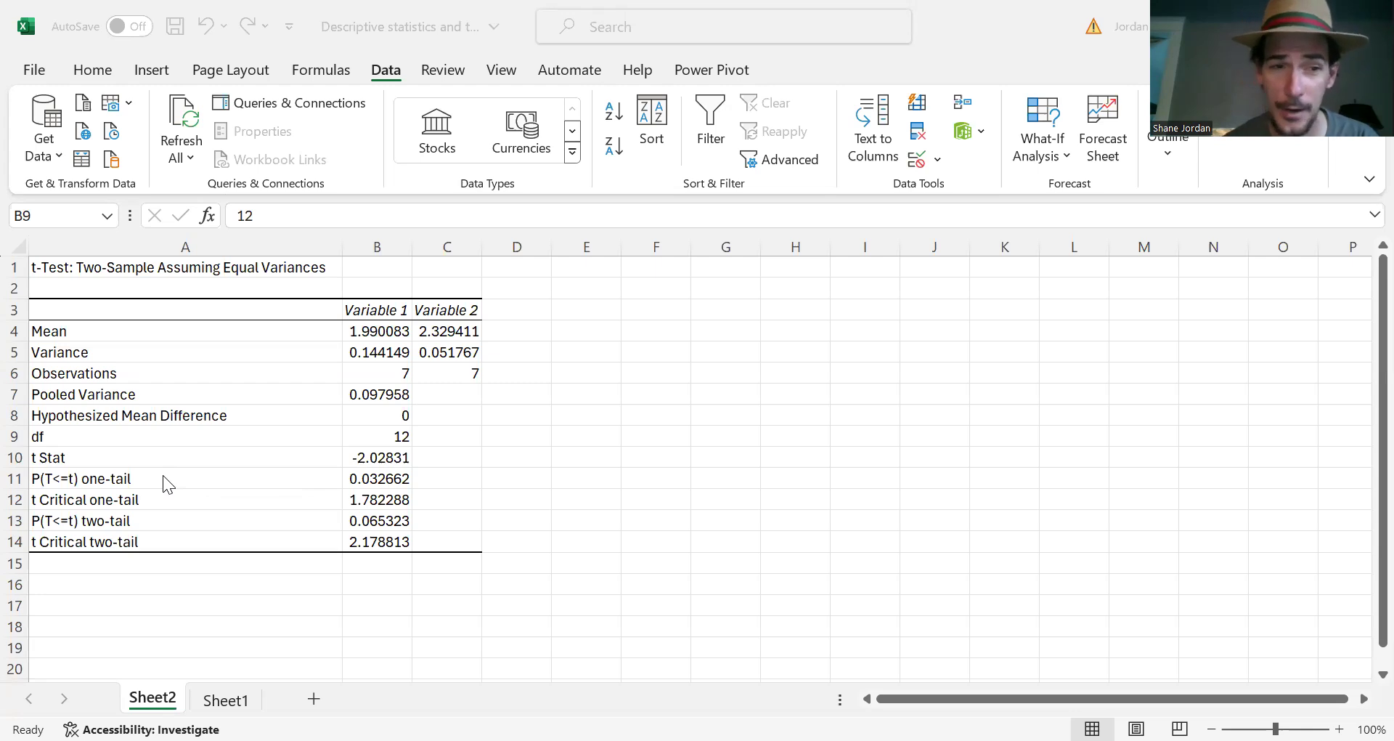
{"action": "left_click", "coordinate": [122, 520]}
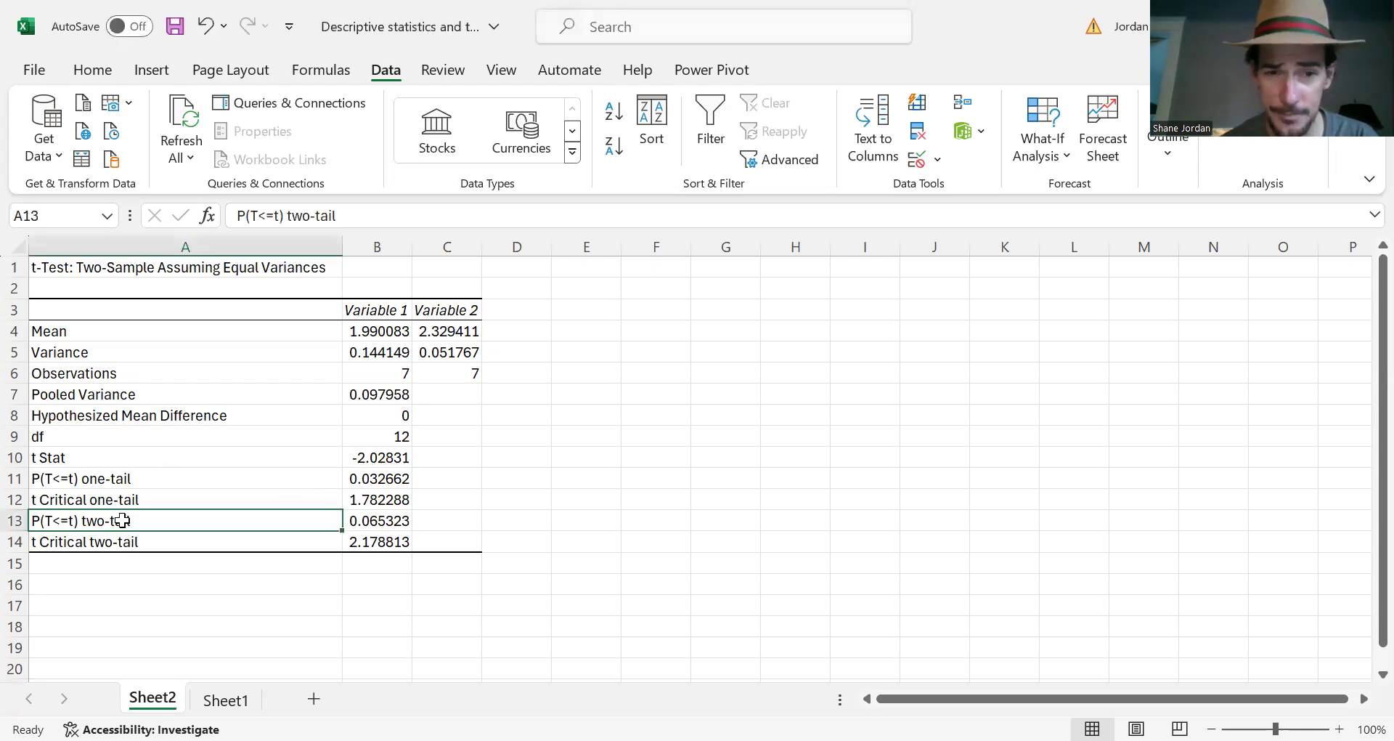
{"action": "left_click", "coordinate": [246, 547]}
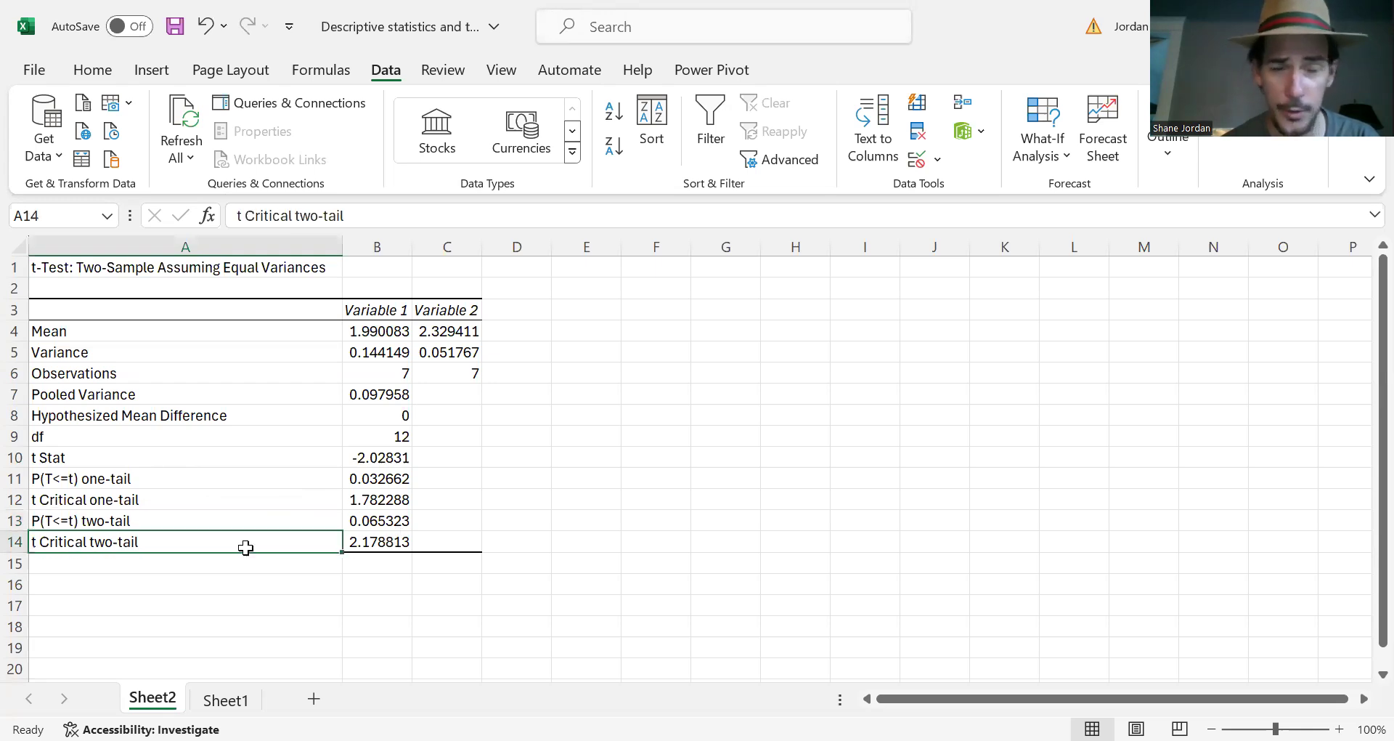
{"action": "left_click", "coordinate": [363, 542]}
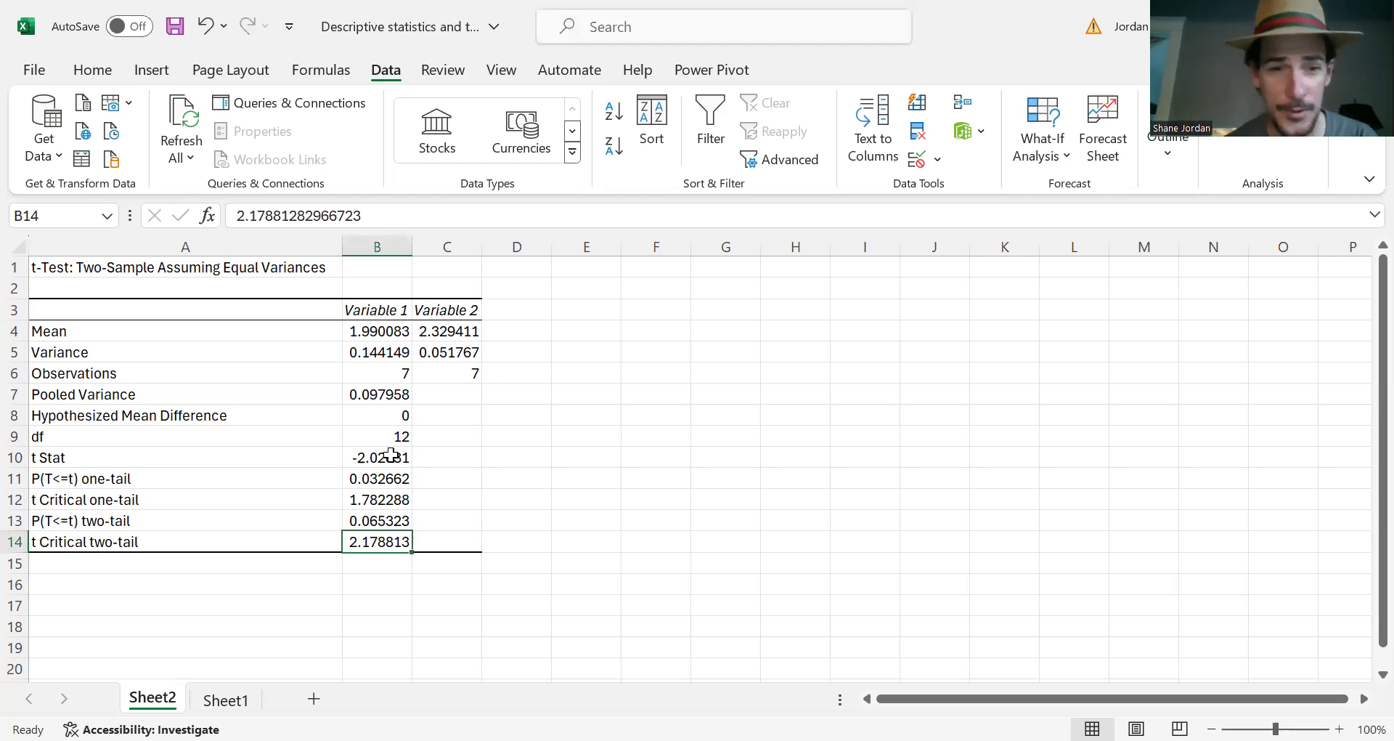
{"action": "left_click", "coordinate": [359, 522]}
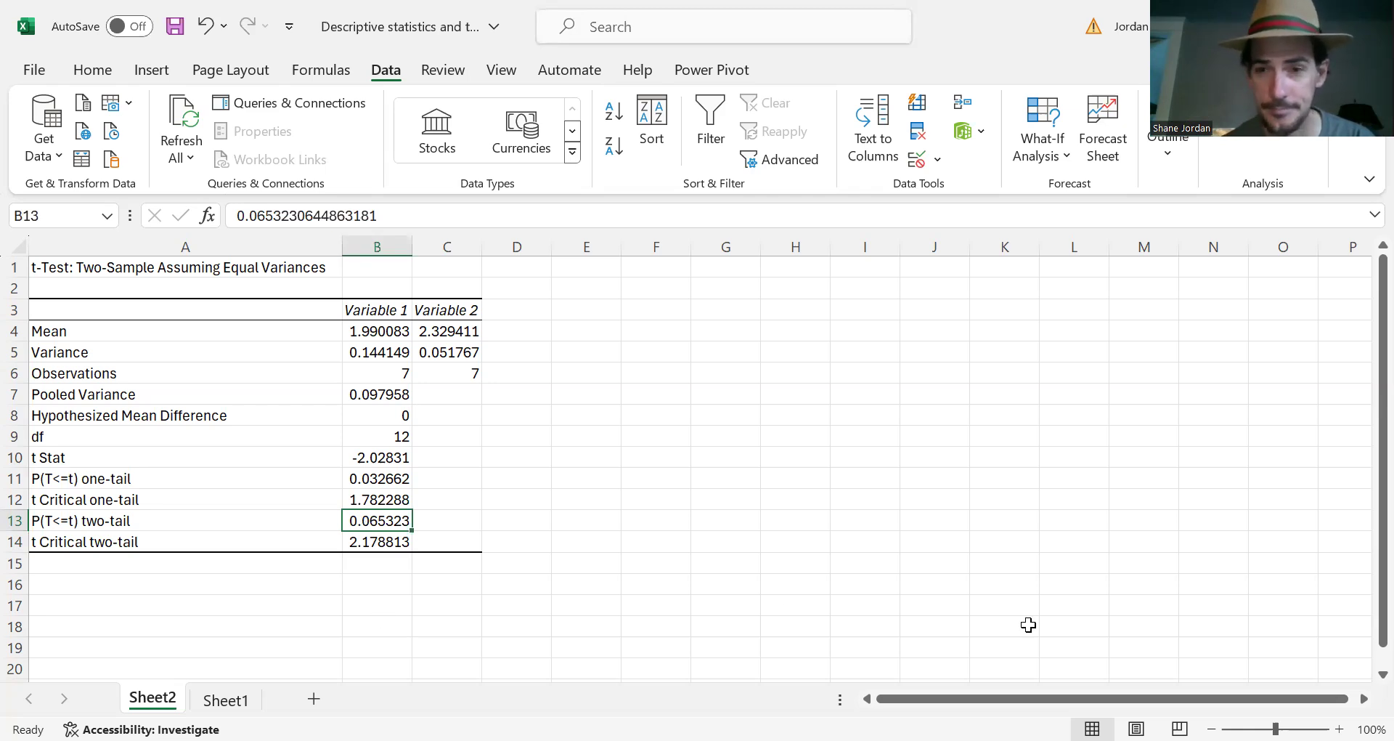
- Compare the t Stat, two-tail P value and two-tail critical t of the equal- and unequal-variance t-tests on Sheet1
{"action": "left_click", "coordinate": [225, 700]}
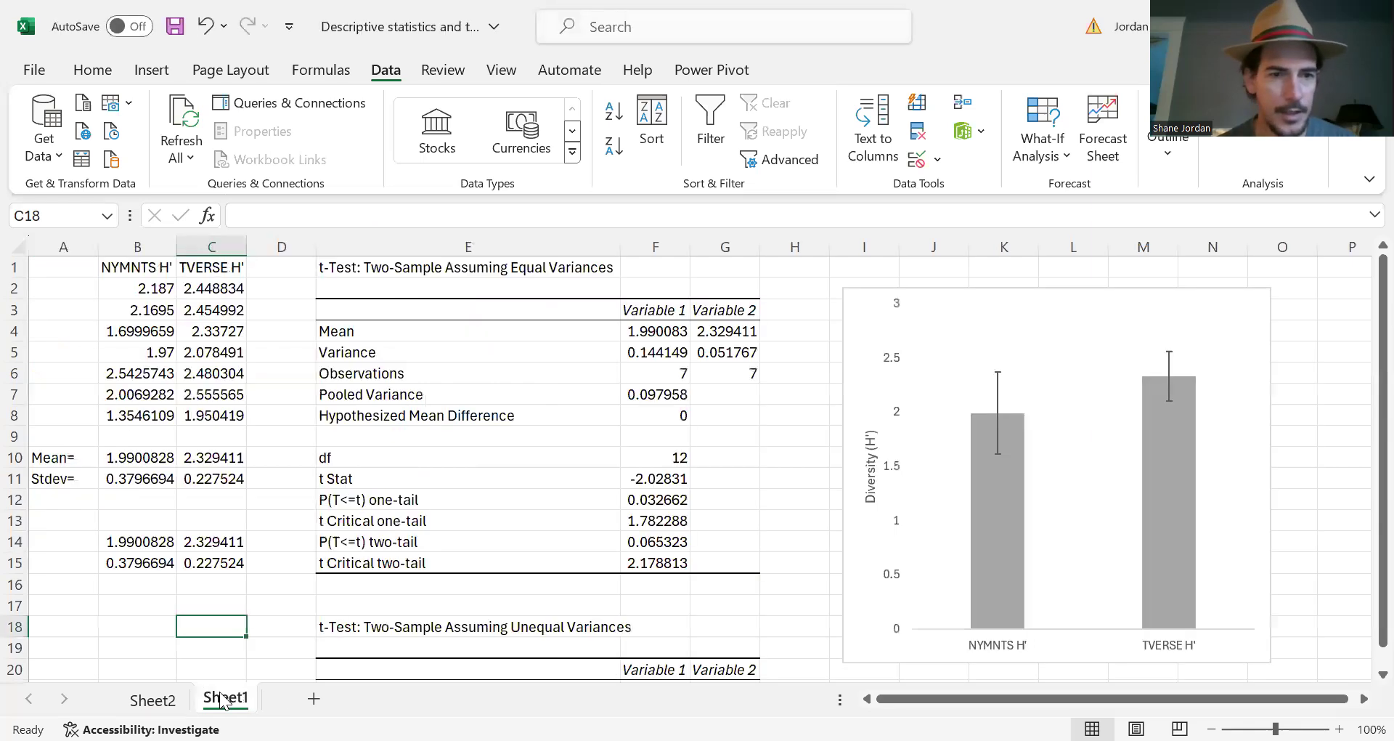
{"action": "scroll", "coordinate": [465, 457], "scroll_direction": "down", "scroll_amount": 1}
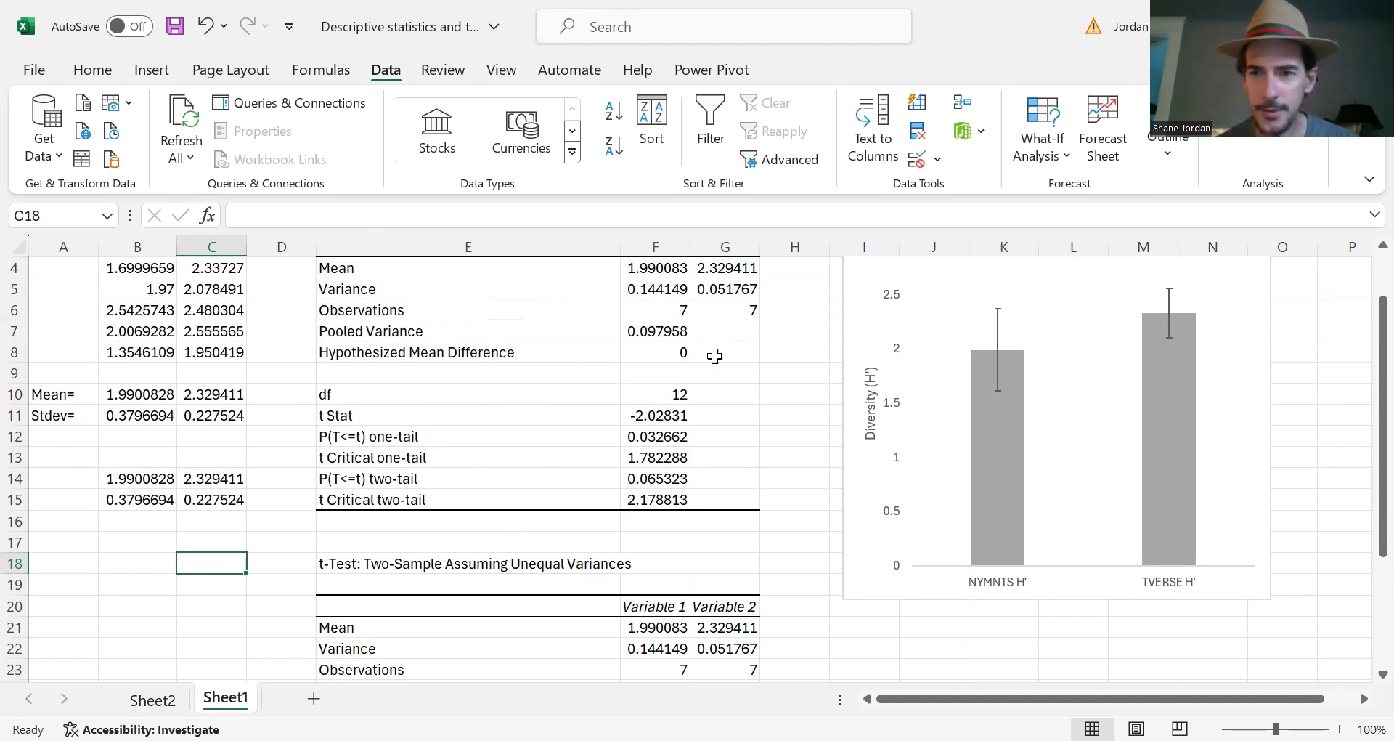
{"action": "scroll", "coordinate": [517, 474], "scroll_direction": "down", "scroll_amount": 3}
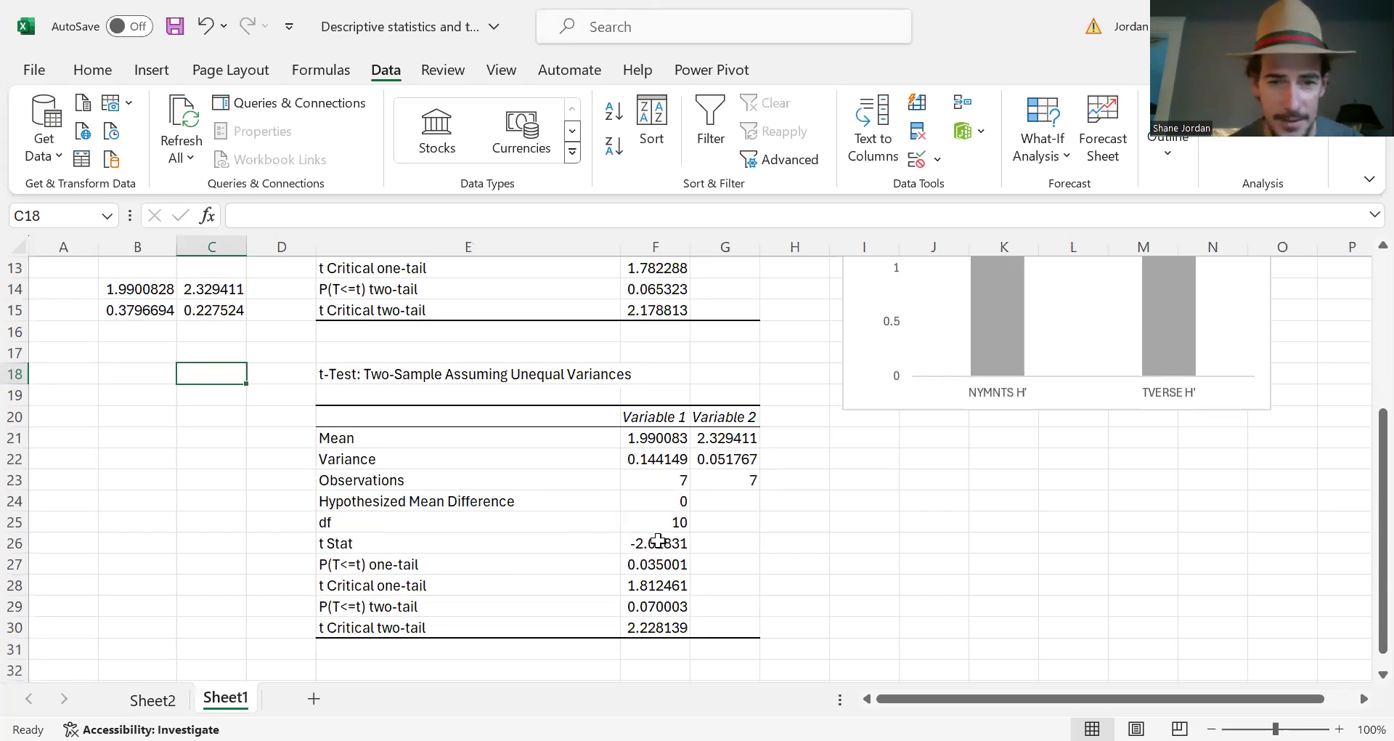
{"action": "scroll", "coordinate": [657, 545], "scroll_direction": "up", "scroll_amount": 1}
{"action": "scroll", "coordinate": [660, 546], "scroll_direction": "up", "scroll_amount": 1}
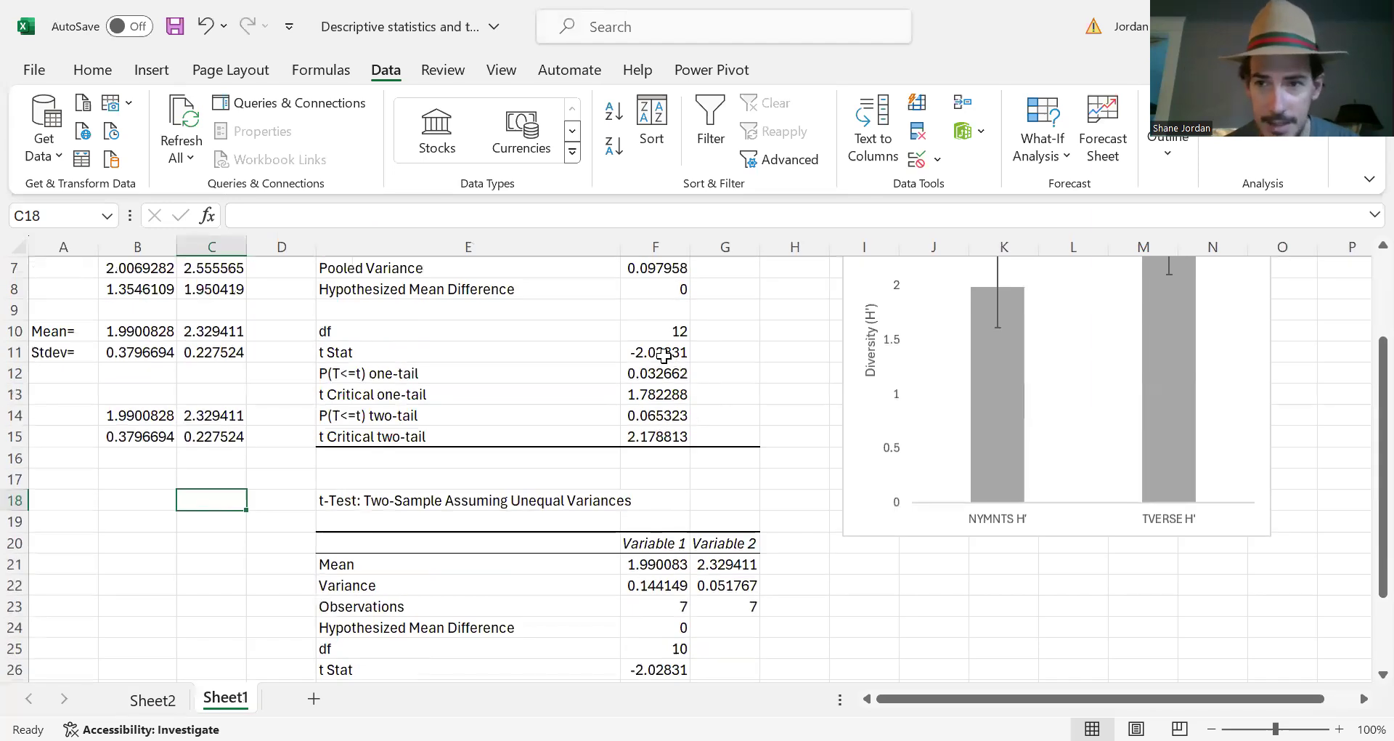
{"action": "scroll", "coordinate": [665, 362], "scroll_direction": "down", "scroll_amount": 2}
{"action": "scroll", "coordinate": [653, 448], "scroll_direction": "up", "scroll_amount": 3}
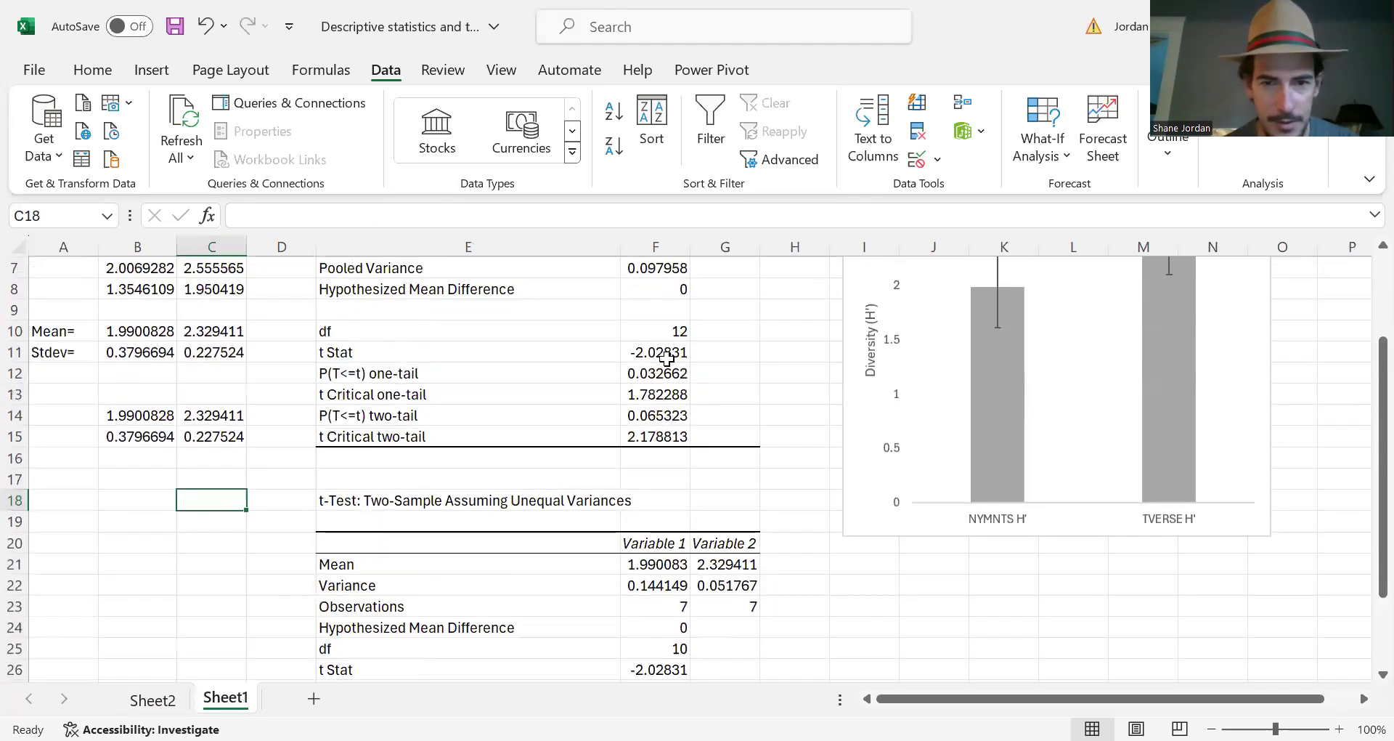
{"action": "left_click", "coordinate": [658, 352]}
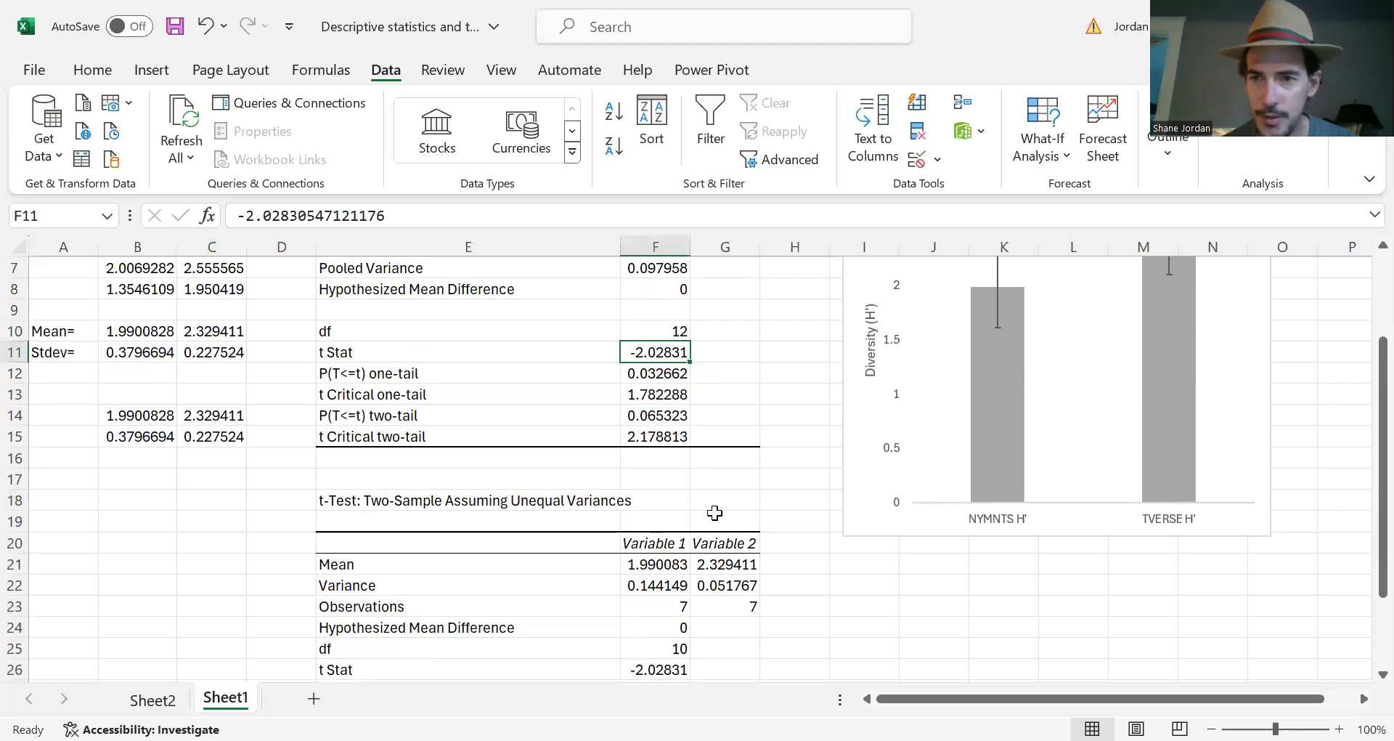
{"action": "scroll", "coordinate": [713, 514], "scroll_direction": "down", "scroll_amount": 3}
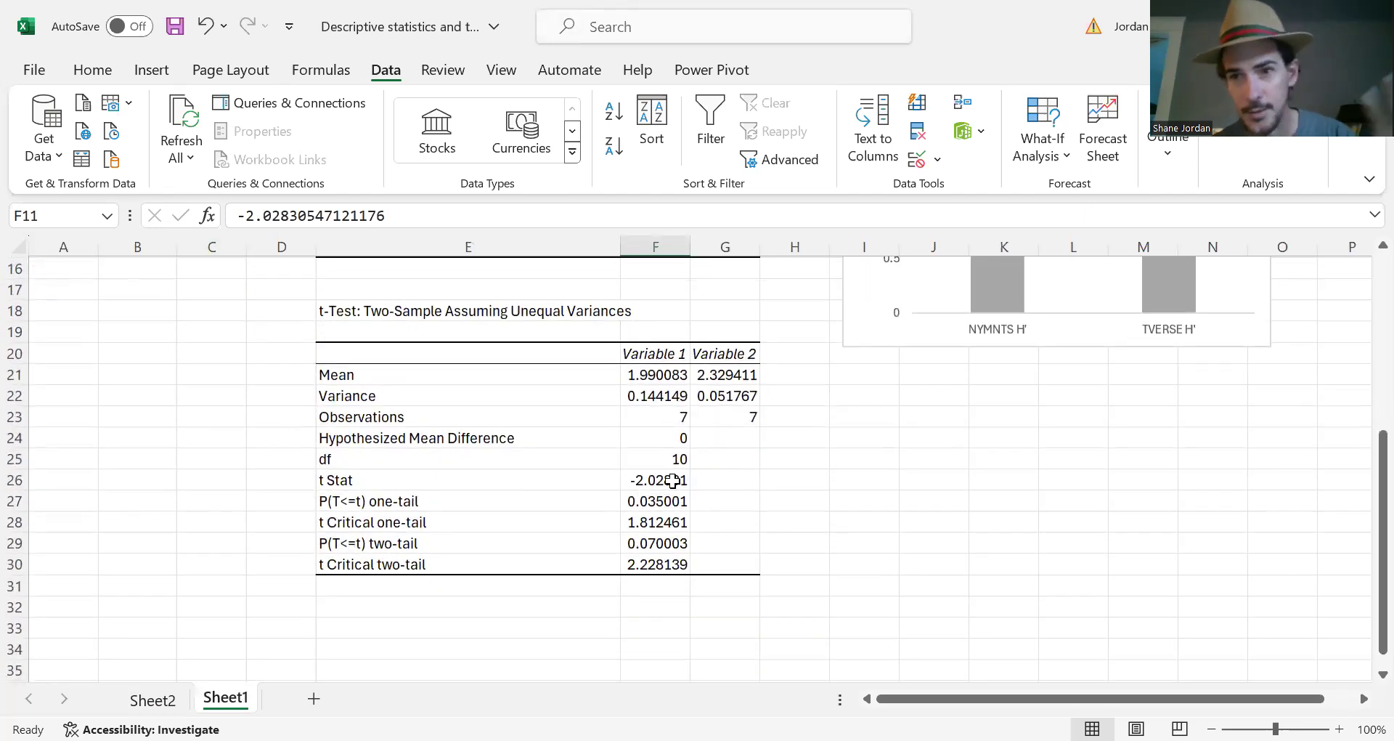
{"action": "scroll", "coordinate": [673, 480], "scroll_direction": "up", "scroll_amount": 2}
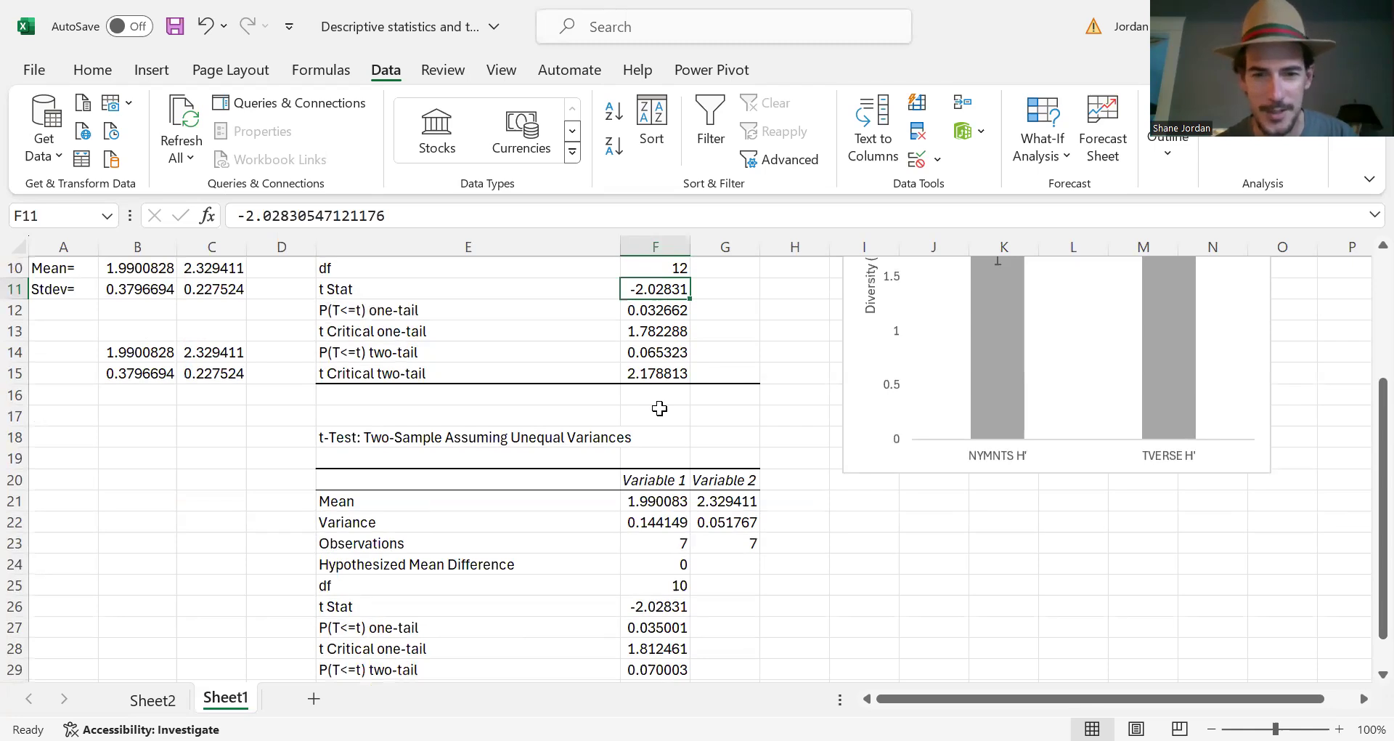
{"action": "scroll", "coordinate": [660, 407], "scroll_direction": "down", "scroll_amount": 1}
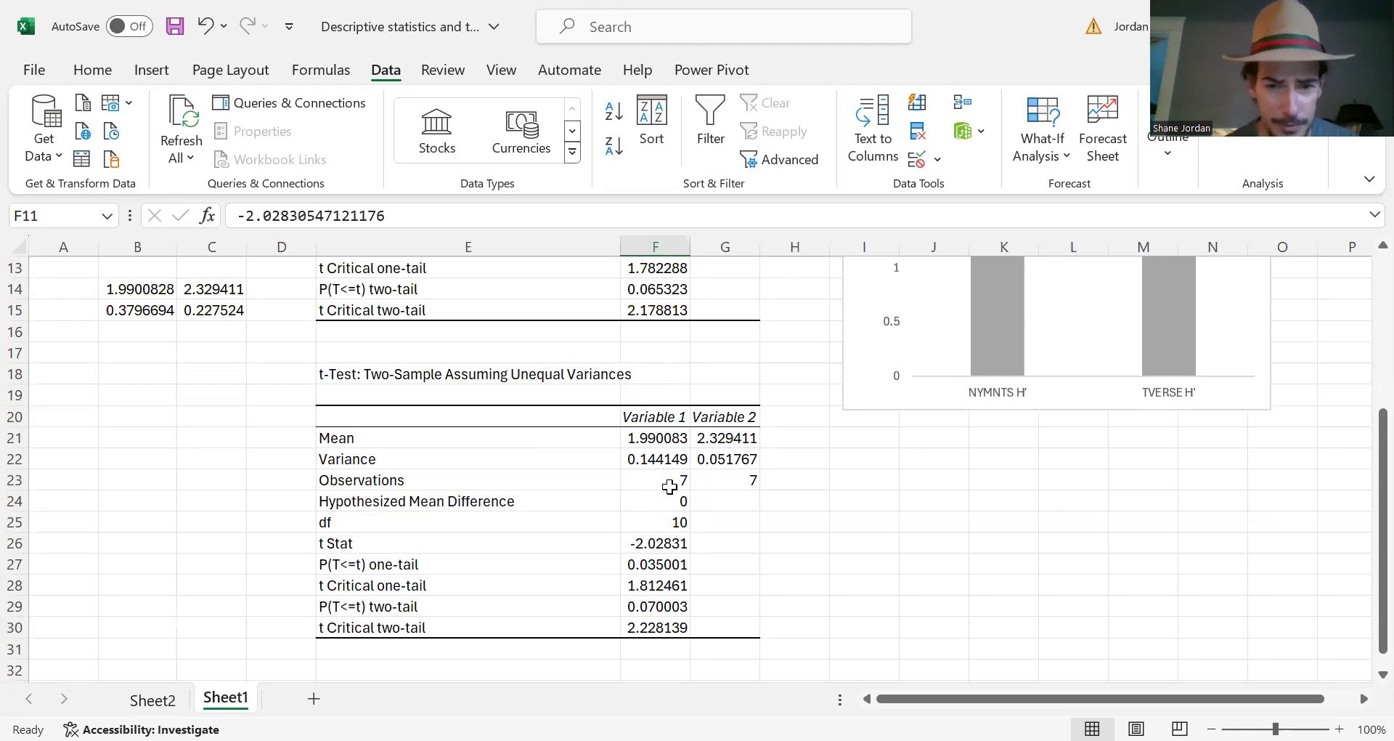
{"action": "scroll", "coordinate": [643, 536], "scroll_direction": "up", "scroll_amount": 1}
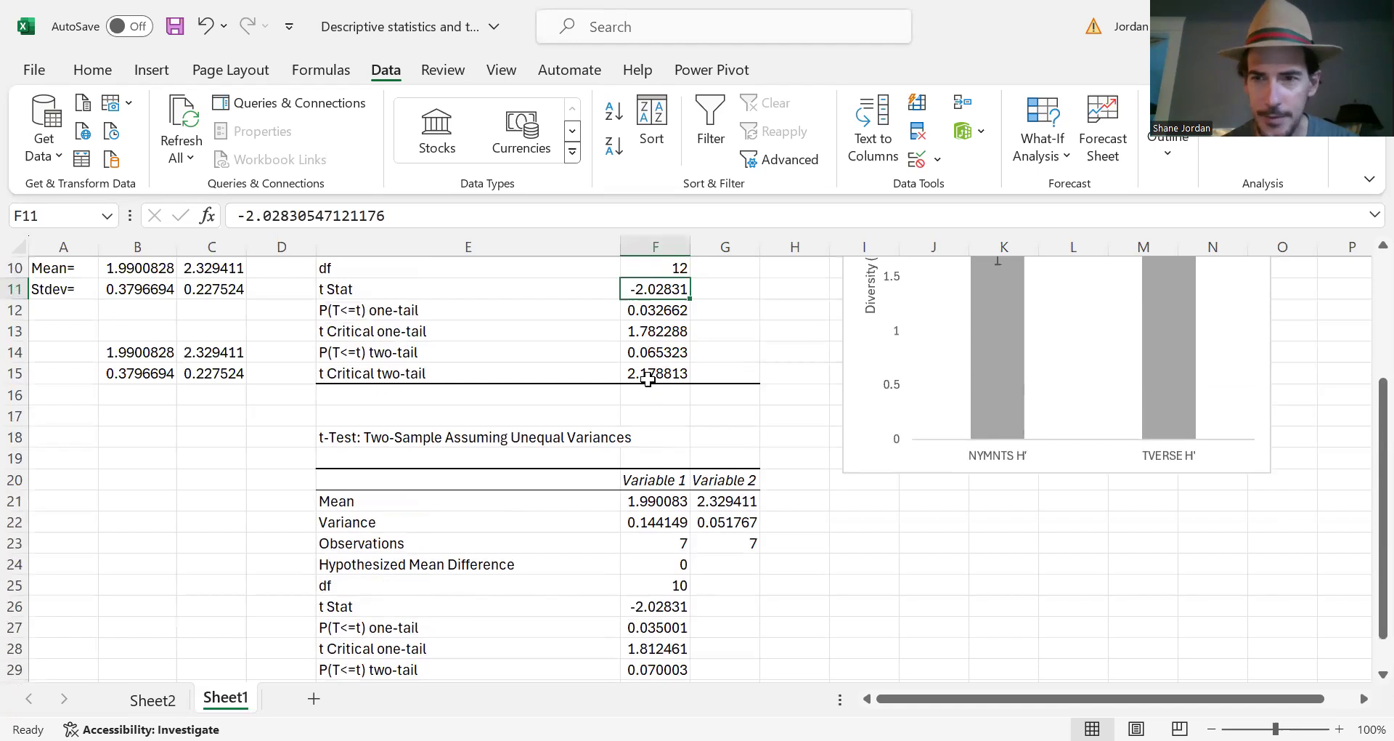
{"action": "scroll", "coordinate": [647, 378], "scroll_direction": "down", "scroll_amount": 1}
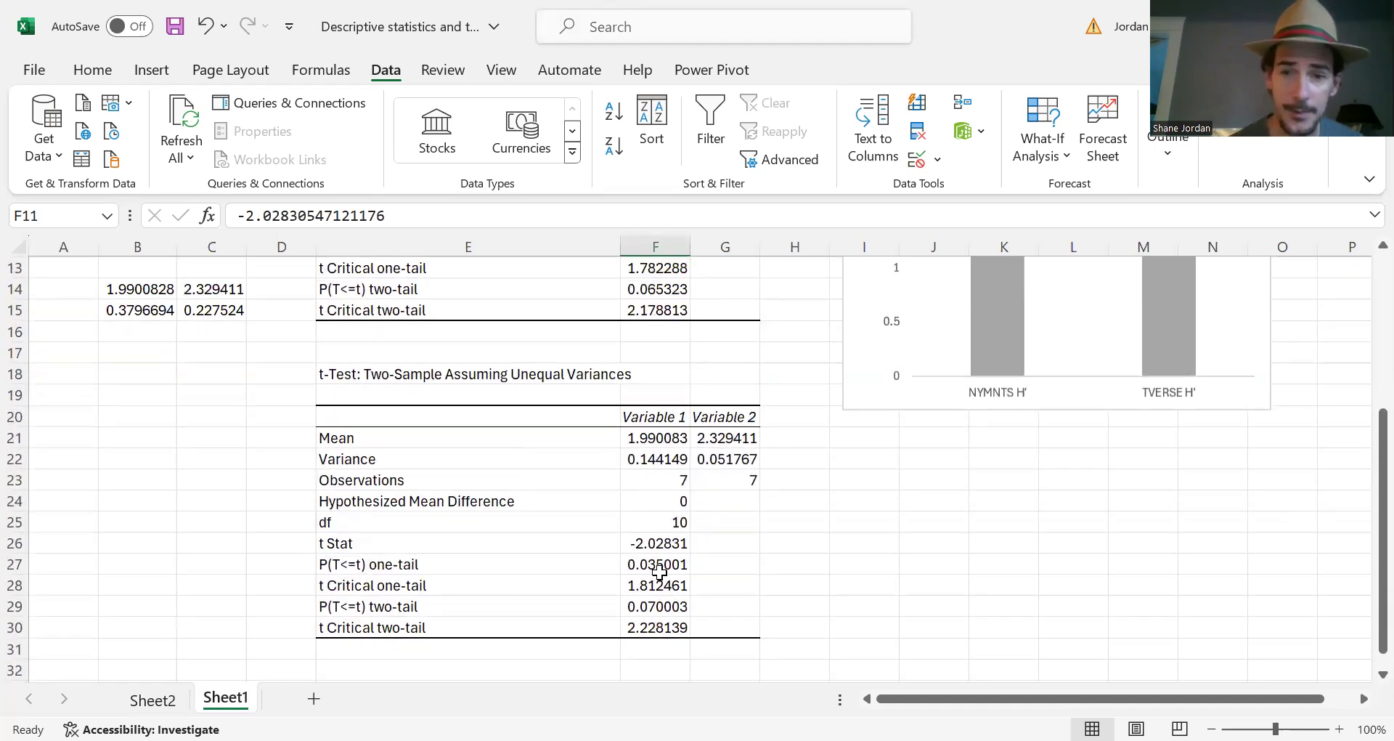
{"action": "left_click", "coordinate": [667, 600]}
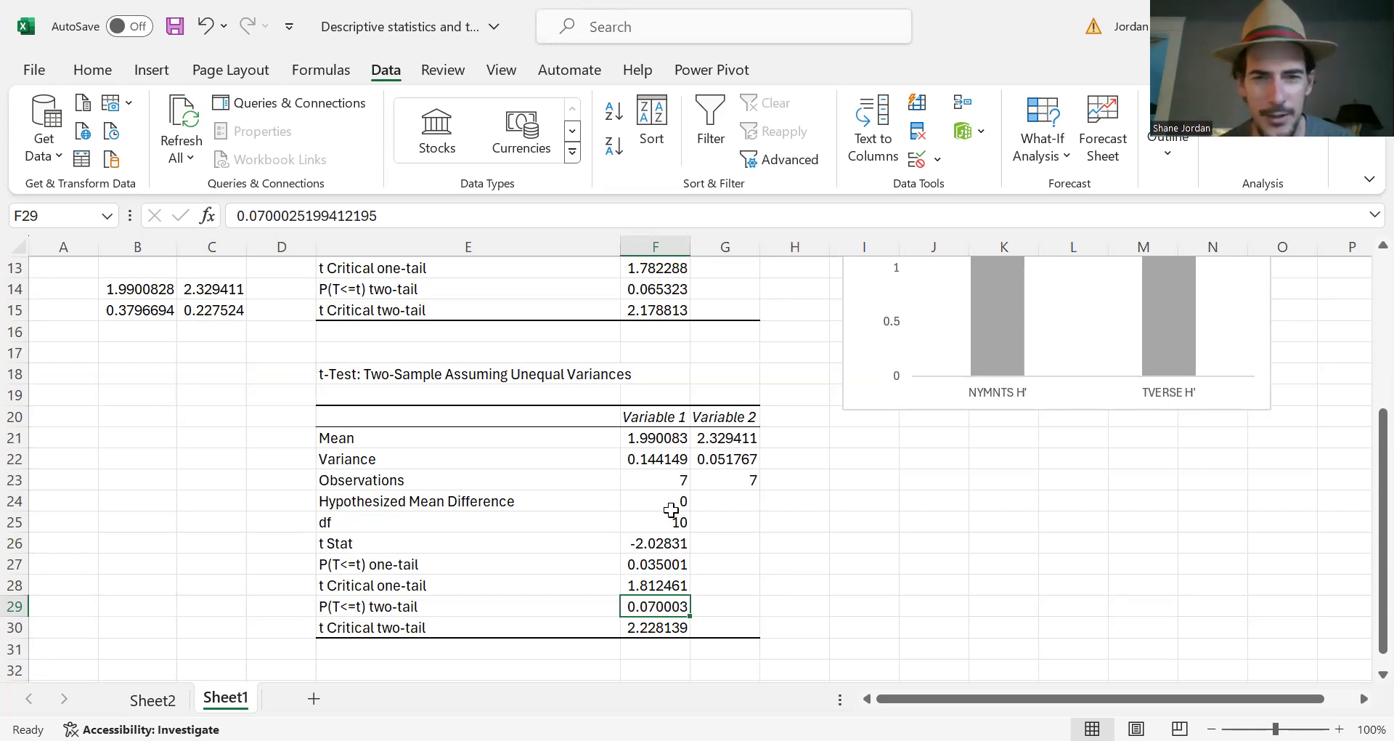
{"action": "scroll", "coordinate": [674, 501], "scroll_direction": "up", "scroll_amount": 1}
{"action": "scroll", "coordinate": [660, 536], "scroll_direction": "down", "scroll_amount": 1}
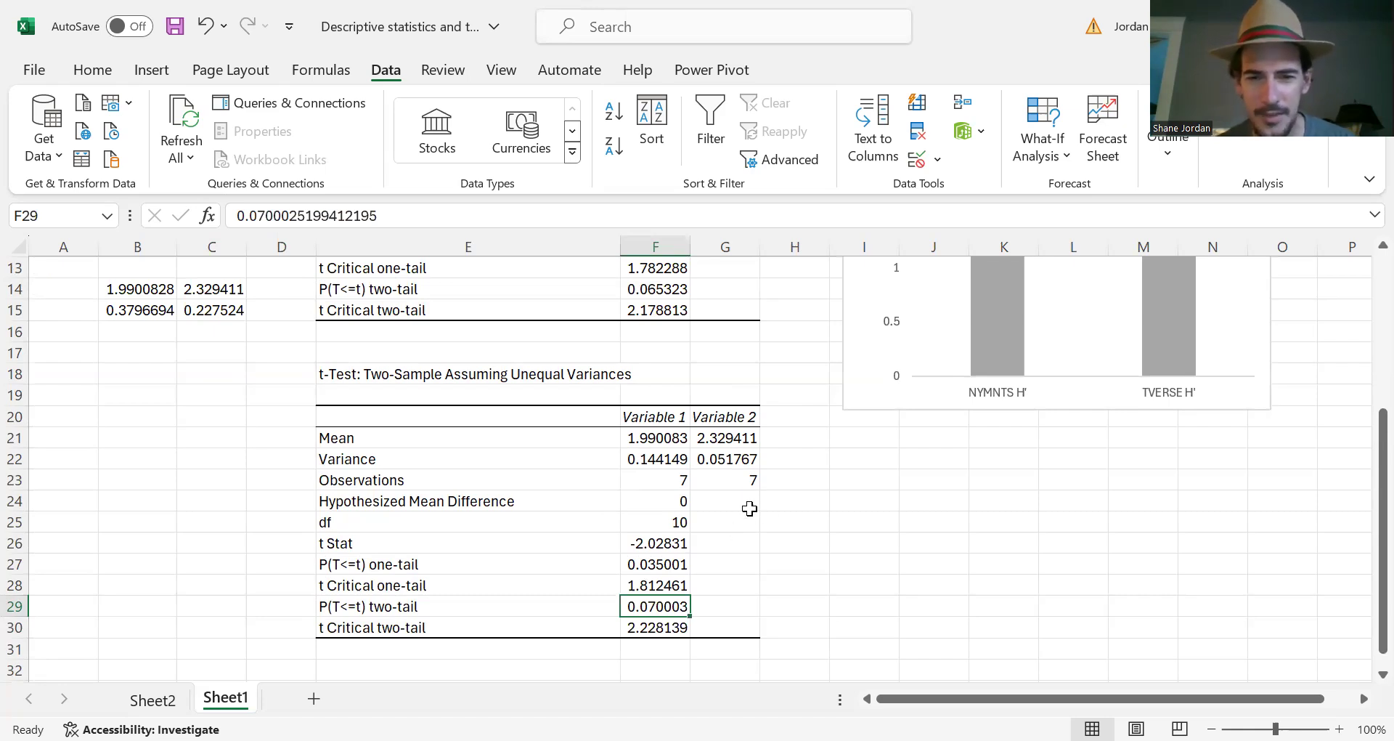
- Insert a 2-D clustered column chart of the means in B10:C10, using the headers in B1:C1 as categories
{"action": "scroll", "coordinate": [761, 513], "scroll_direction": "up", "scroll_amount": 3}
{"action": "scroll", "coordinate": [761, 513], "scroll_direction": "up", "scroll_amount": 1}
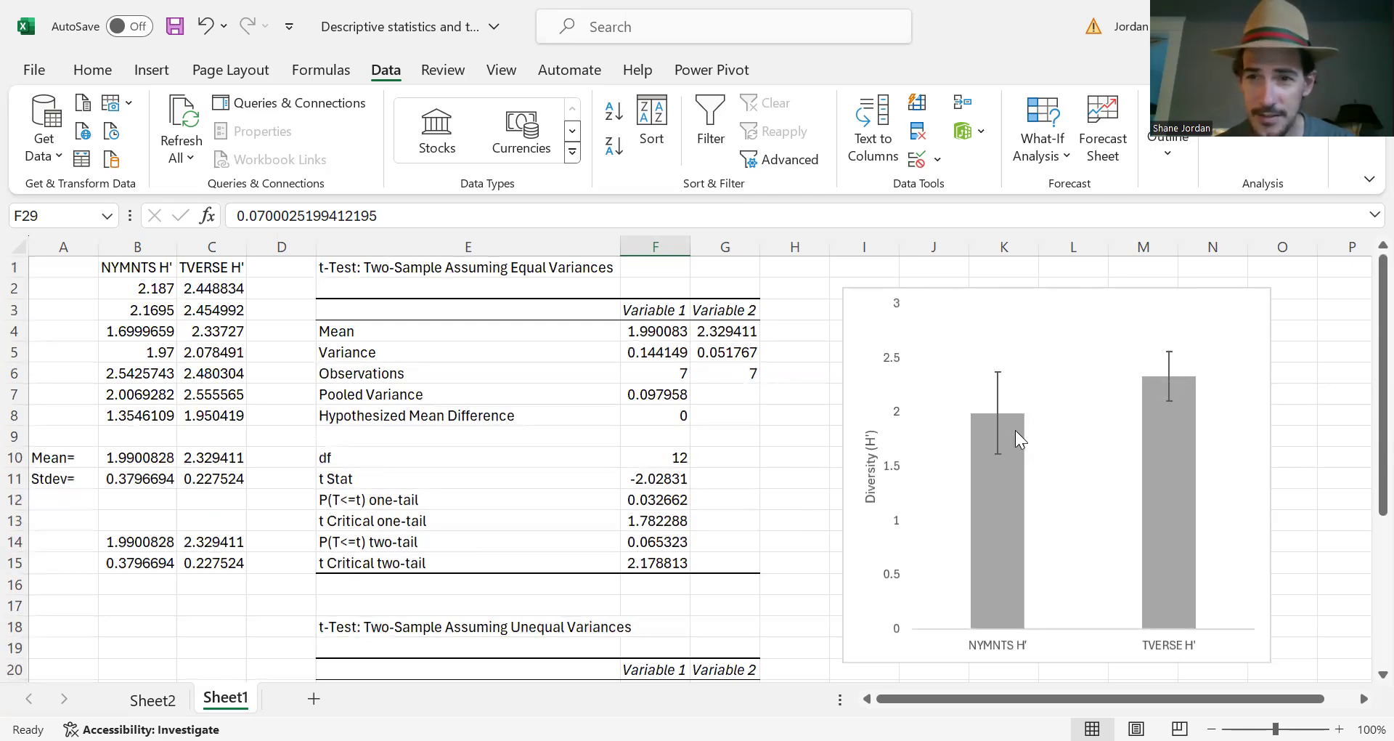
{"action": "mouse_move", "coordinate": [989, 448]}
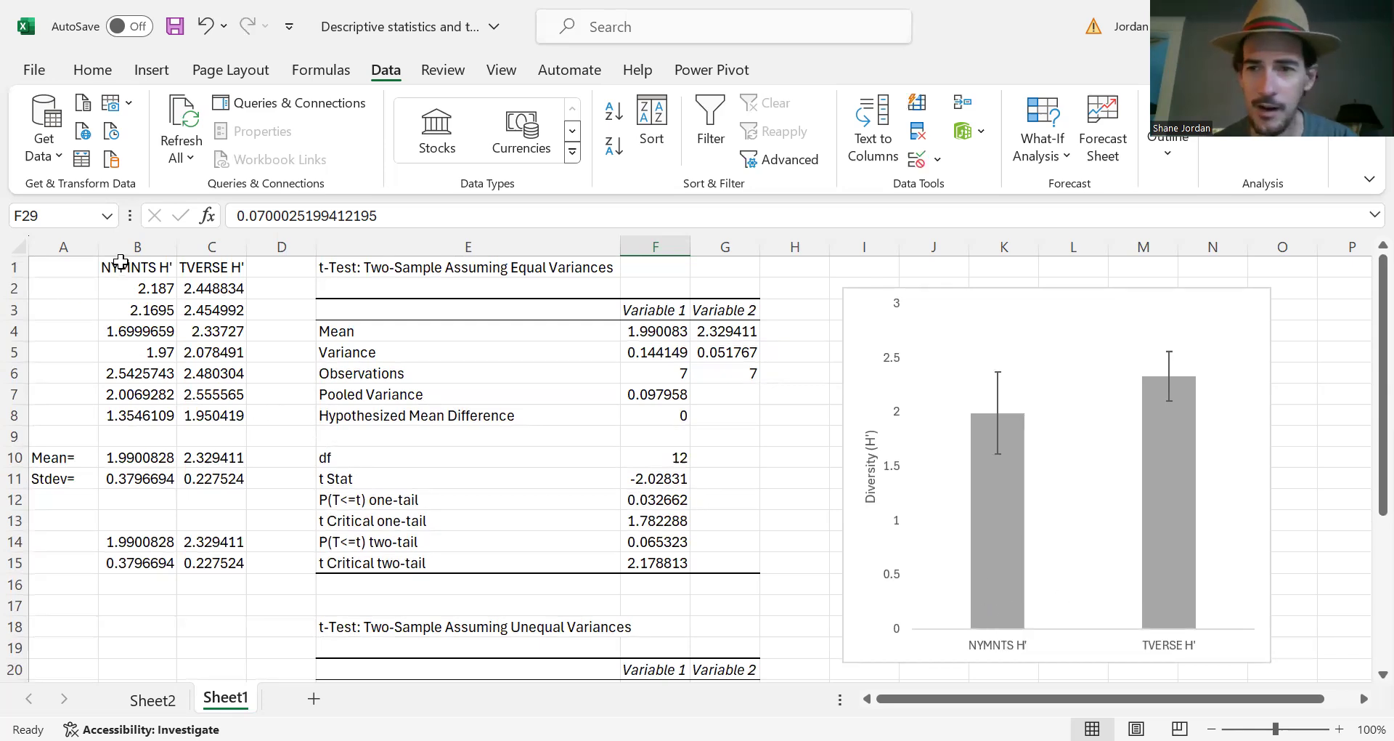
{"action": "left_click_drag", "start_coordinate": [121, 262], "coordinate": [191, 268]}
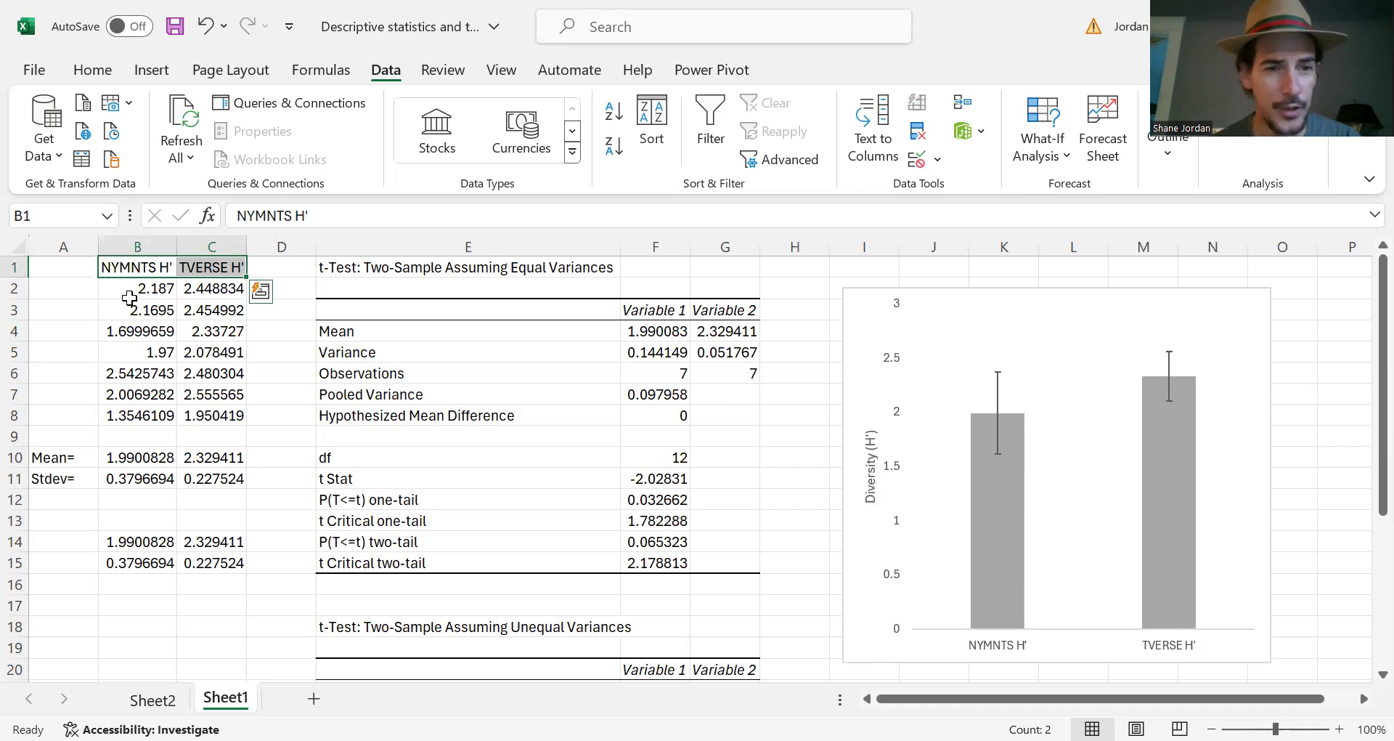
{"action": "left_click", "coordinate": [62, 292]}
{"action": "left_click_drag", "start_coordinate": [127, 267], "coordinate": [230, 248]}
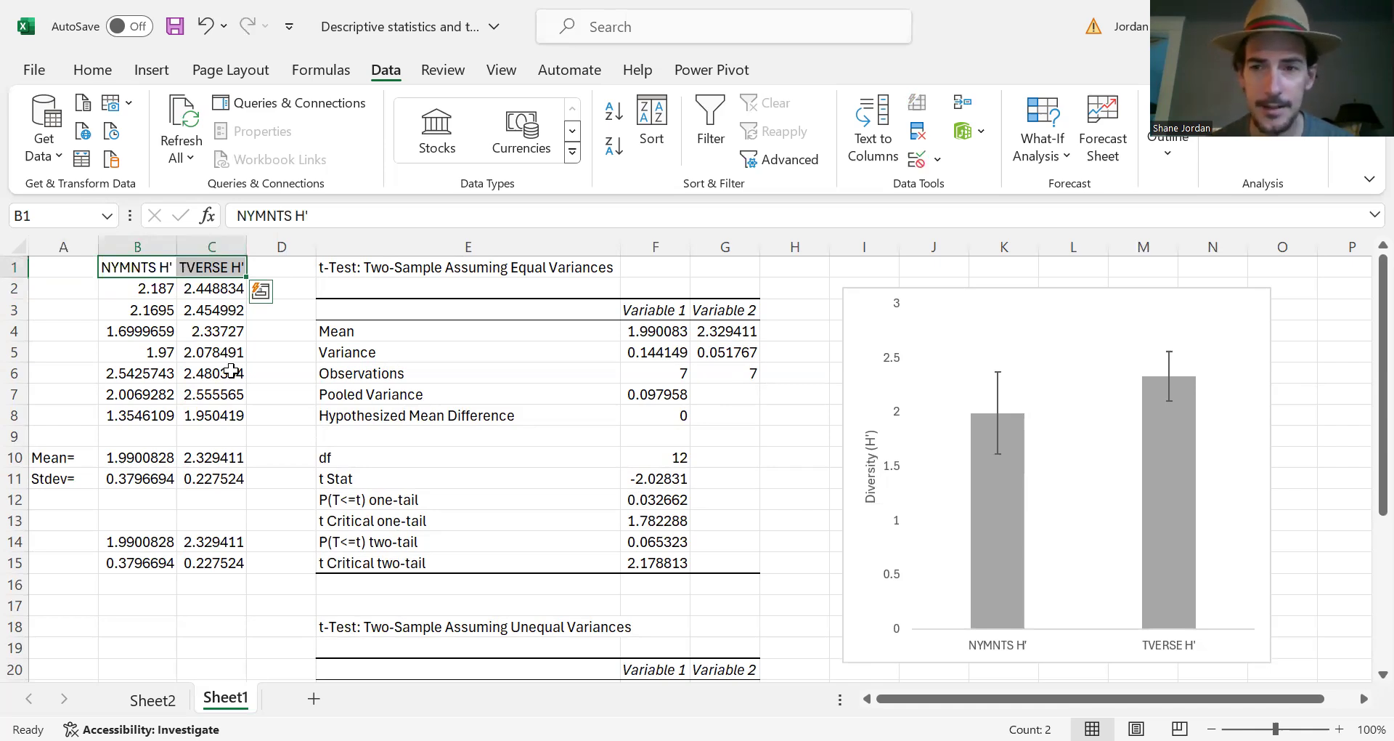
{"action": "left_click", "coordinate": [149, 455], "text": "ctrl"}
{"action": "left_click_drag", "start_coordinate": [149, 455], "coordinate": [199, 460]}
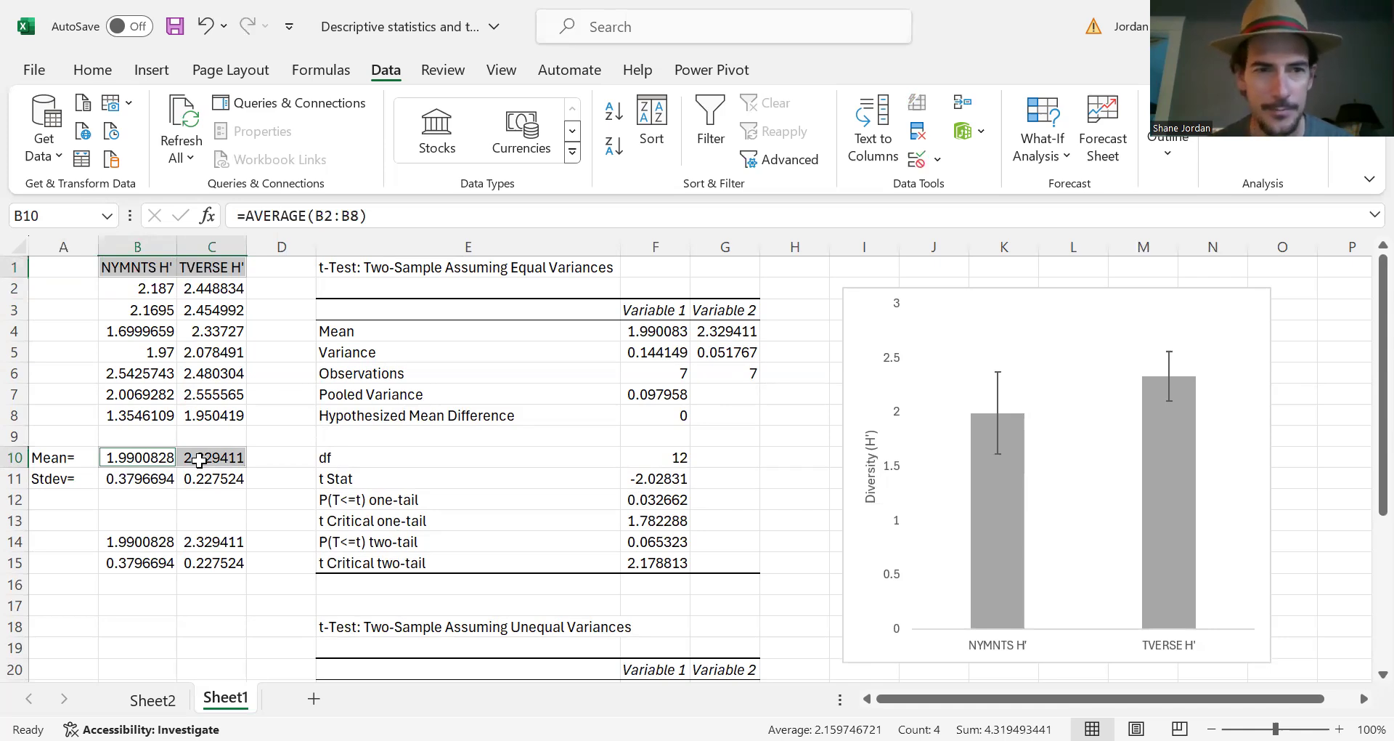
{"action": "left_click", "coordinate": [154, 70]}
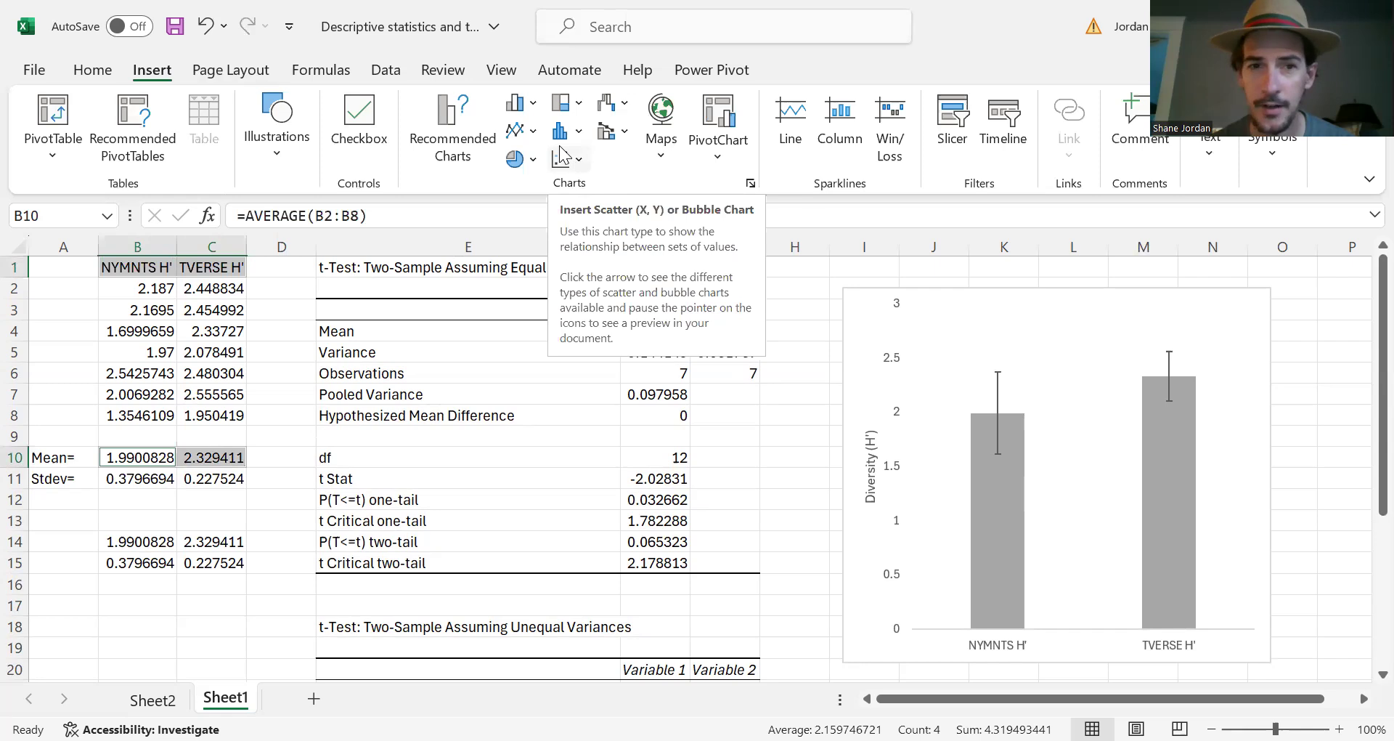
{"action": "left_click", "coordinate": [533, 109]}
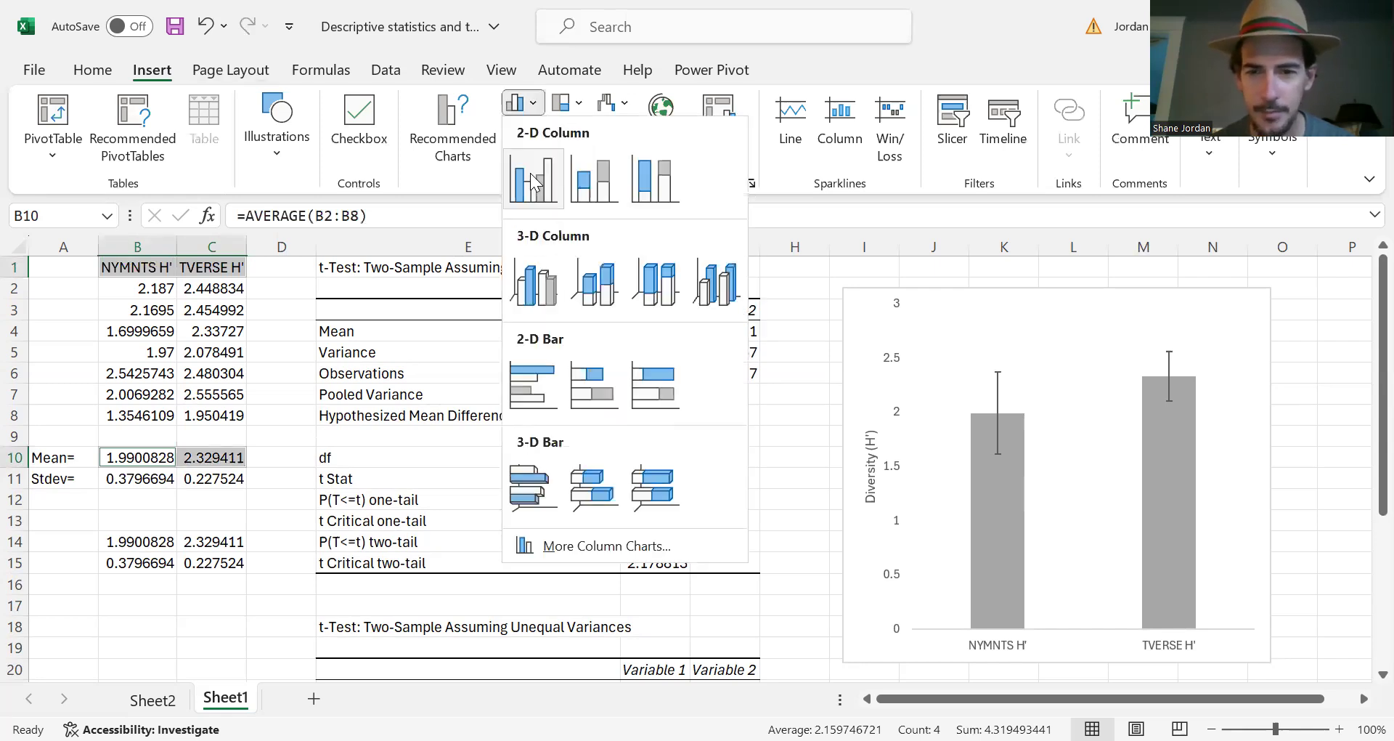
{"action": "left_click", "coordinate": [534, 181]}
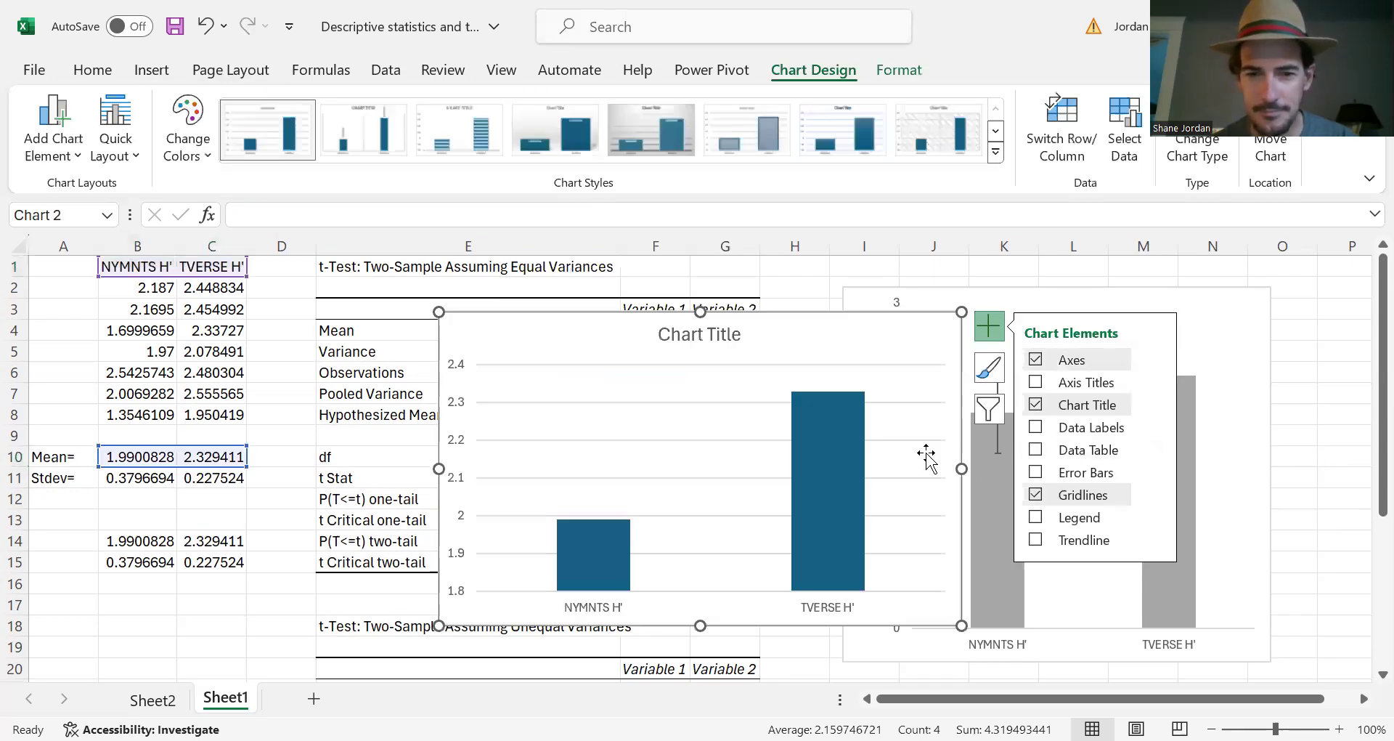
- Move the new column chart over the existing diversity chart and delete its chart title
{"action": "scroll", "coordinate": [889, 324], "scroll_direction": "down", "scroll_amount": 1}
{"action": "left_click_drag", "start_coordinate": [847, 273], "coordinate": [1235, 274]}
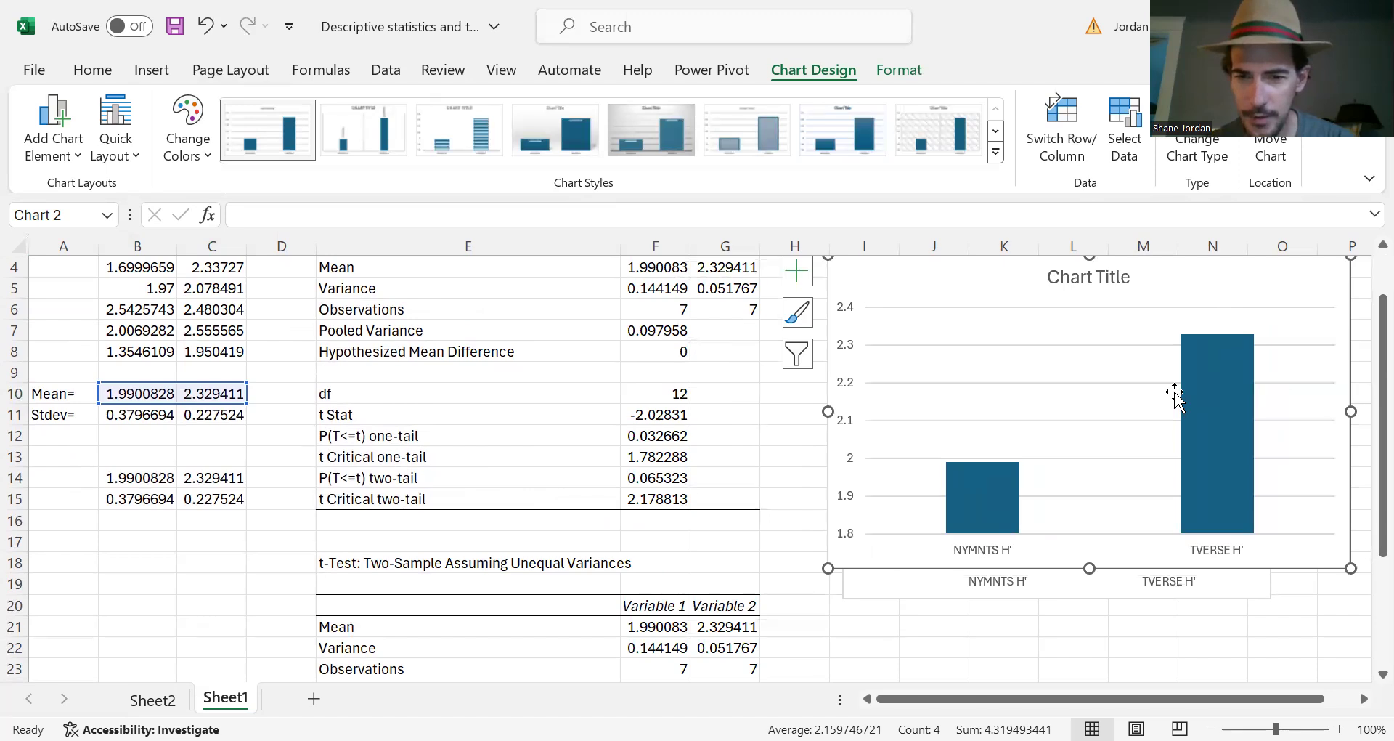
{"action": "scroll", "coordinate": [1173, 392], "scroll_direction": "up", "scroll_amount": 1}
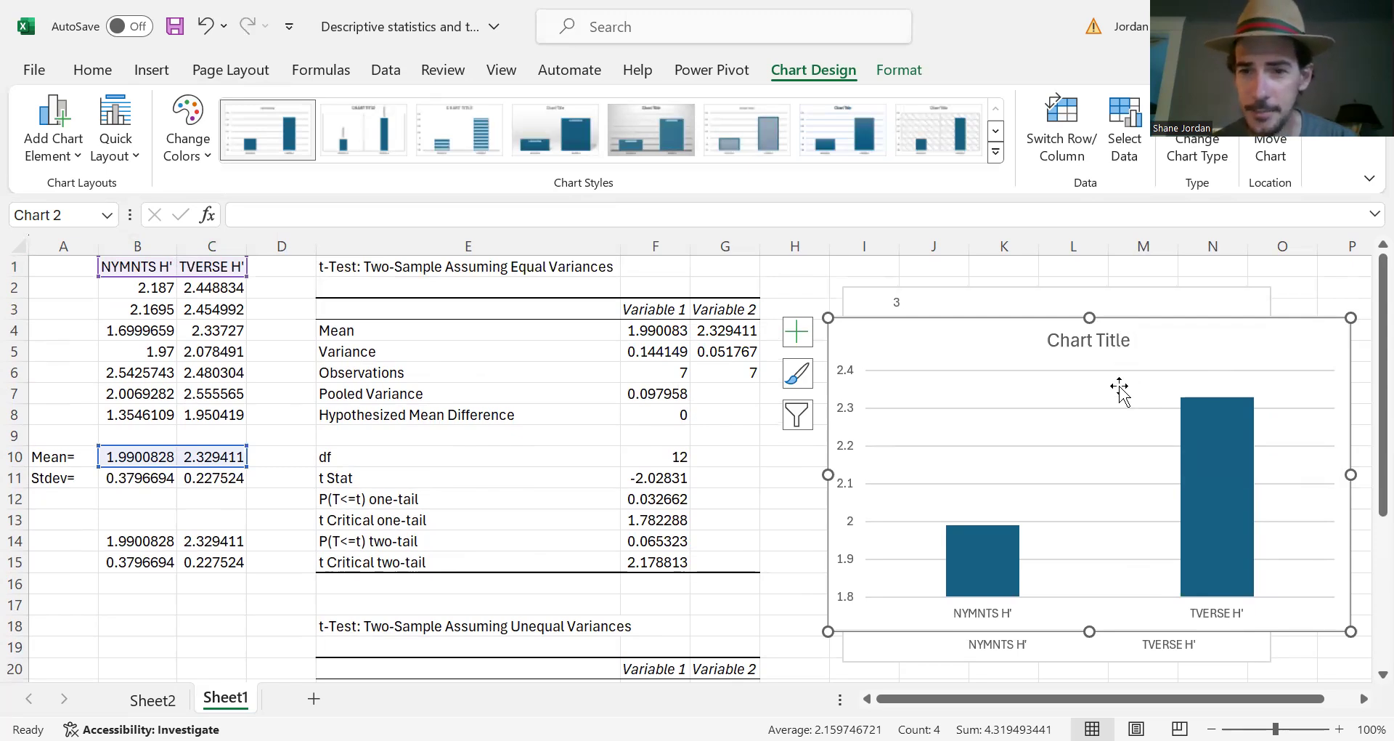
{"action": "left_click", "coordinate": [1117, 344]}
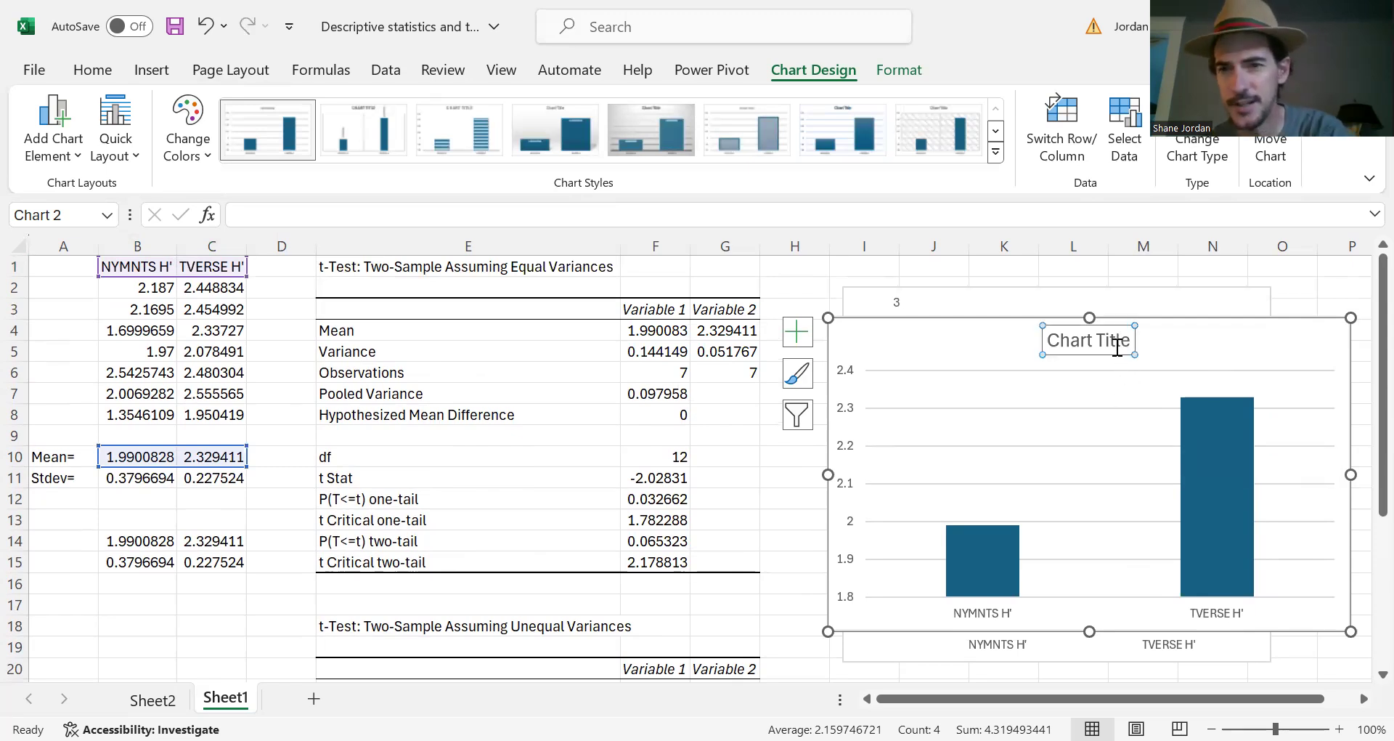
{"action": "key", "text": "Delete"}
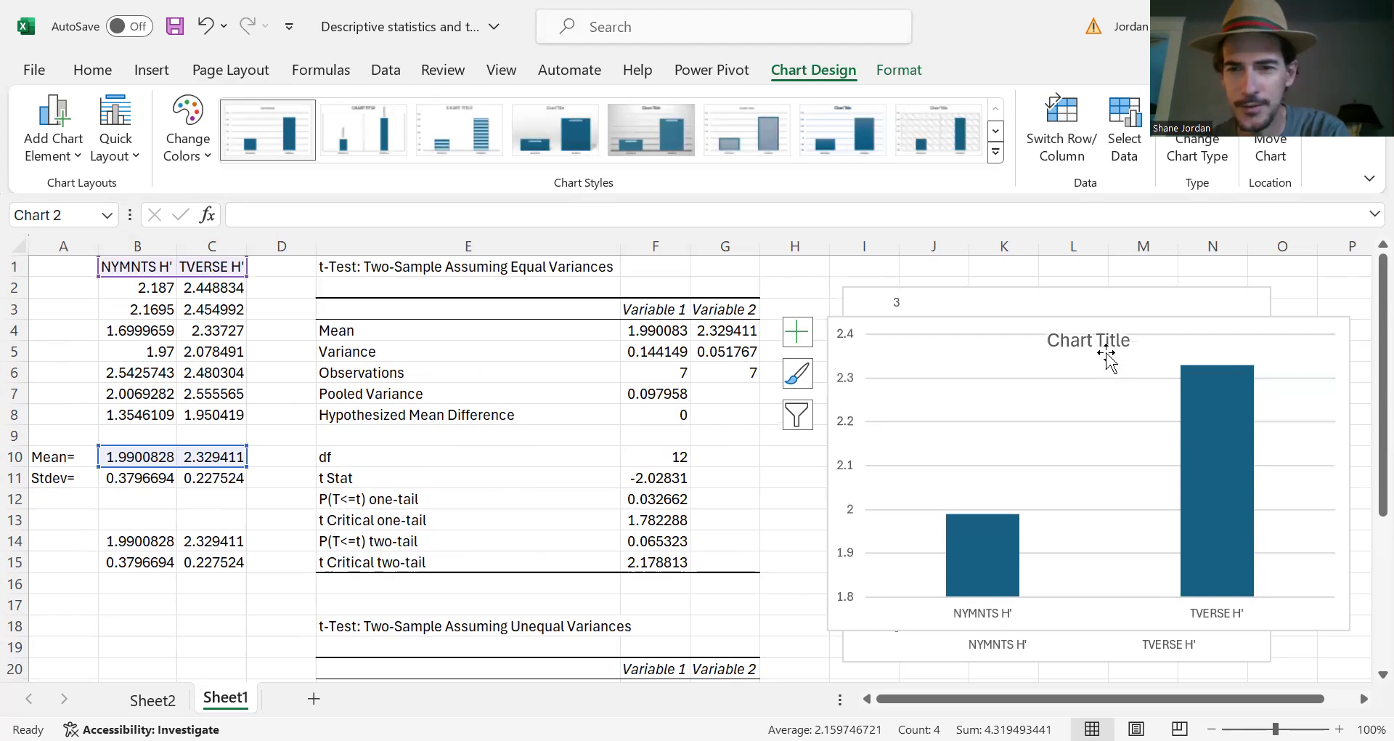
- Delete the horizontal gridlines from the new column chart of the means
{"action": "left_click", "coordinate": [1100, 376]}
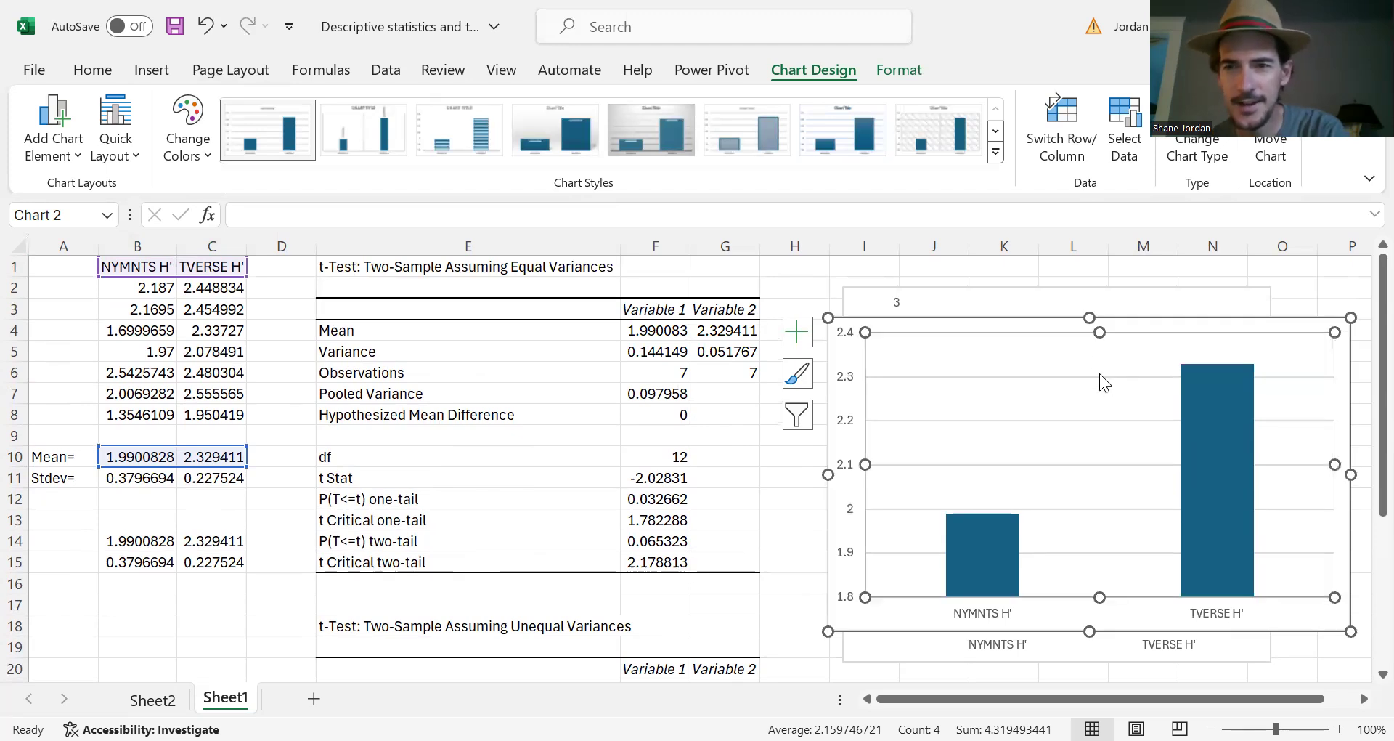
{"action": "left_click", "coordinate": [1099, 376]}
{"action": "left_click", "coordinate": [1100, 382]}
{"action": "left_click", "coordinate": [1098, 375]}
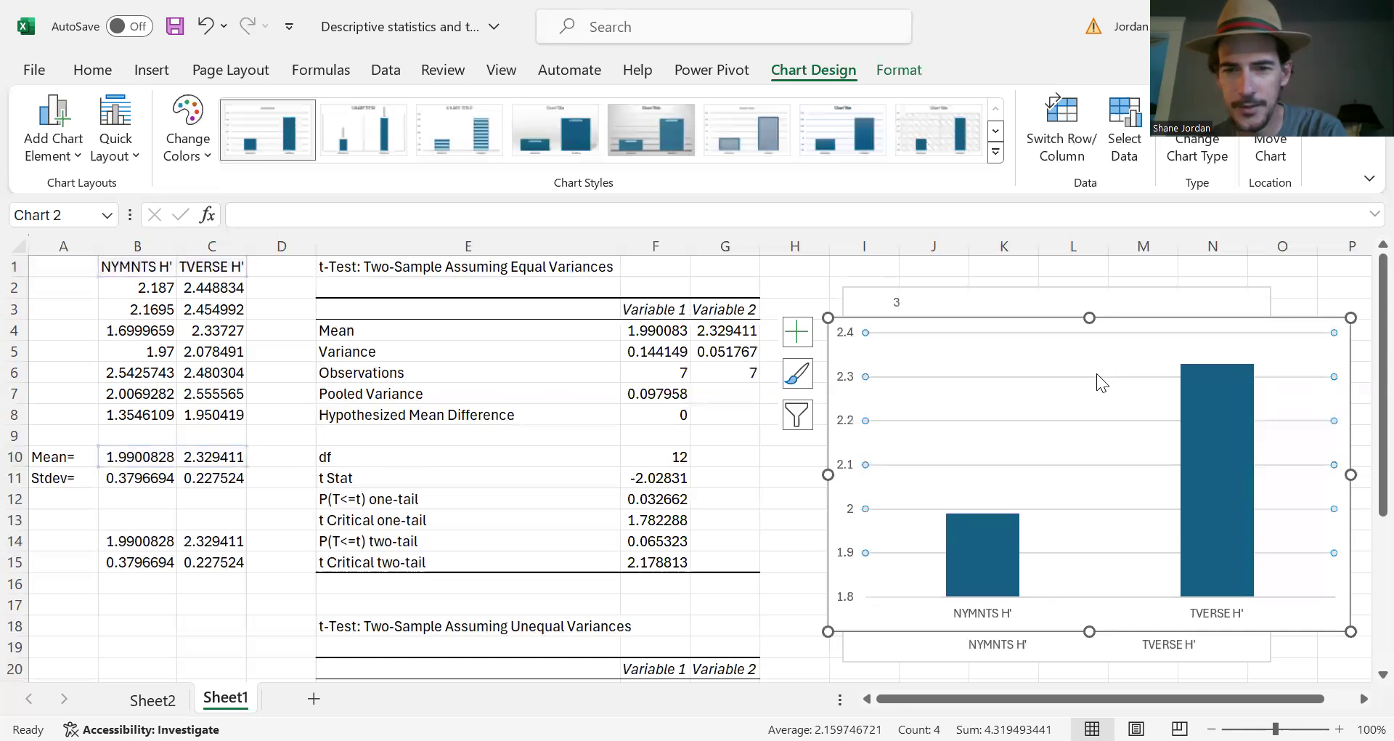
{"action": "key", "text": "Delete"}
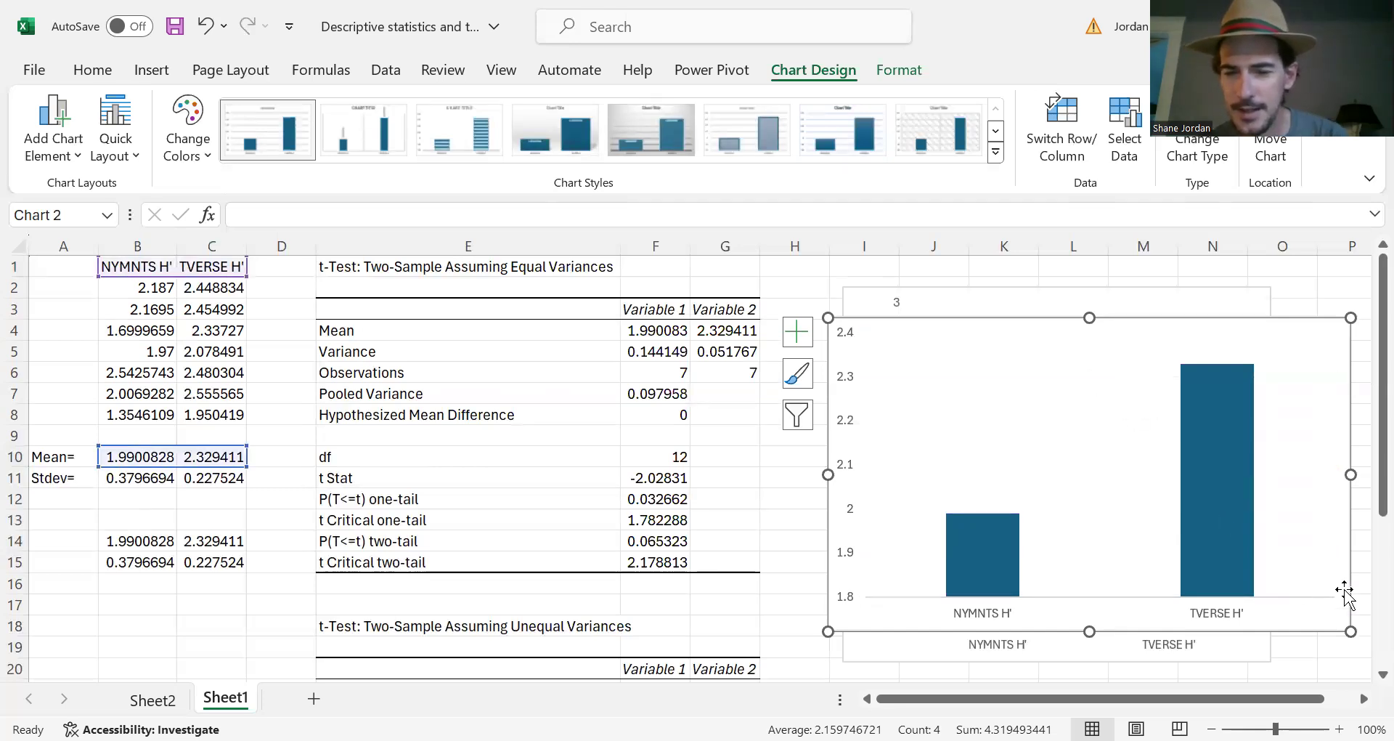
- Resize and move the new column chart so it exactly covers the existing diversity chart beside the t-test output
{"action": "left_click_drag", "start_coordinate": [1351, 631], "coordinate": [1275, 587]}
{"action": "scroll", "coordinate": [1205, 513], "scroll_direction": "up", "scroll_amount": 2}
{"action": "left_click_drag", "start_coordinate": [1205, 513], "coordinate": [1223, 470]}
{"action": "left_click_drag", "start_coordinate": [1220, 626], "coordinate": [1204, 634]}
{"action": "left_click_drag", "start_coordinate": [1032, 653], "coordinate": [1029, 614]}
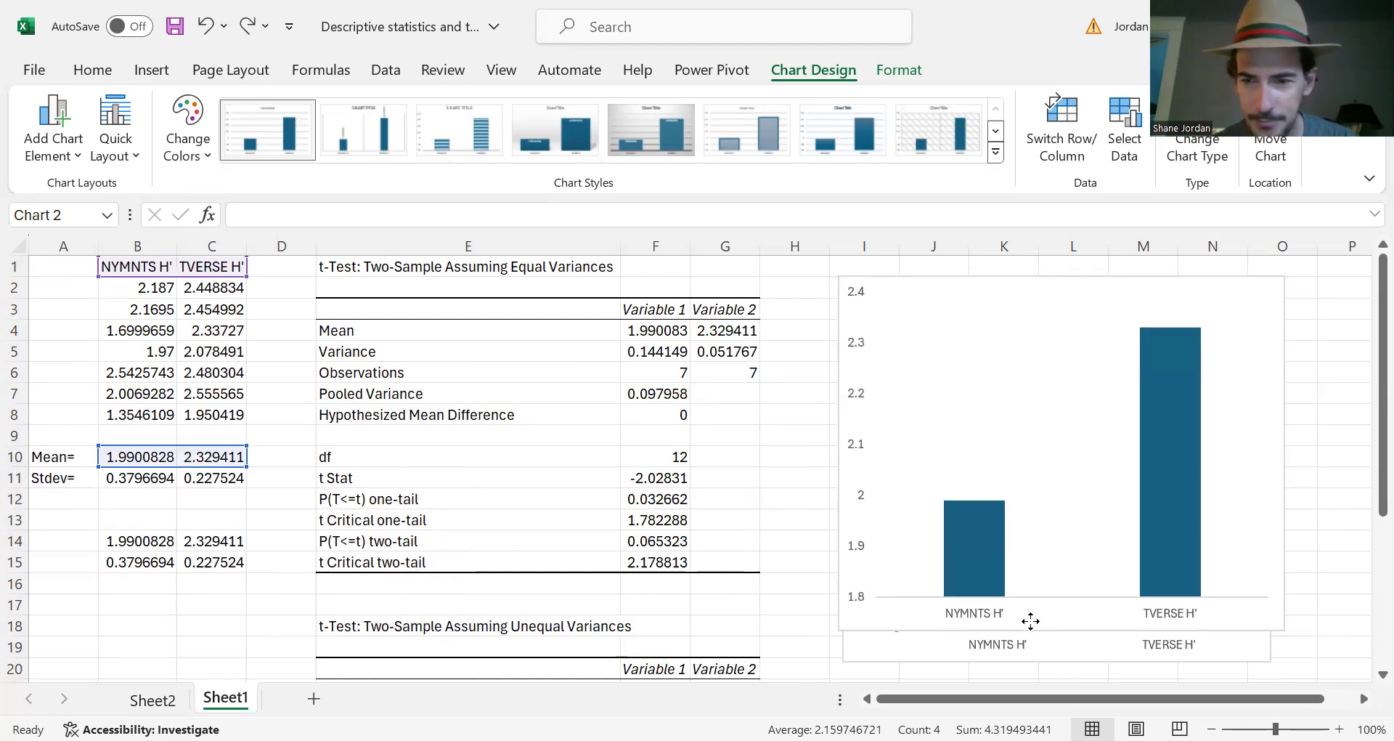
{"action": "left_click_drag", "start_coordinate": [1285, 634], "coordinate": [1235, 639]}
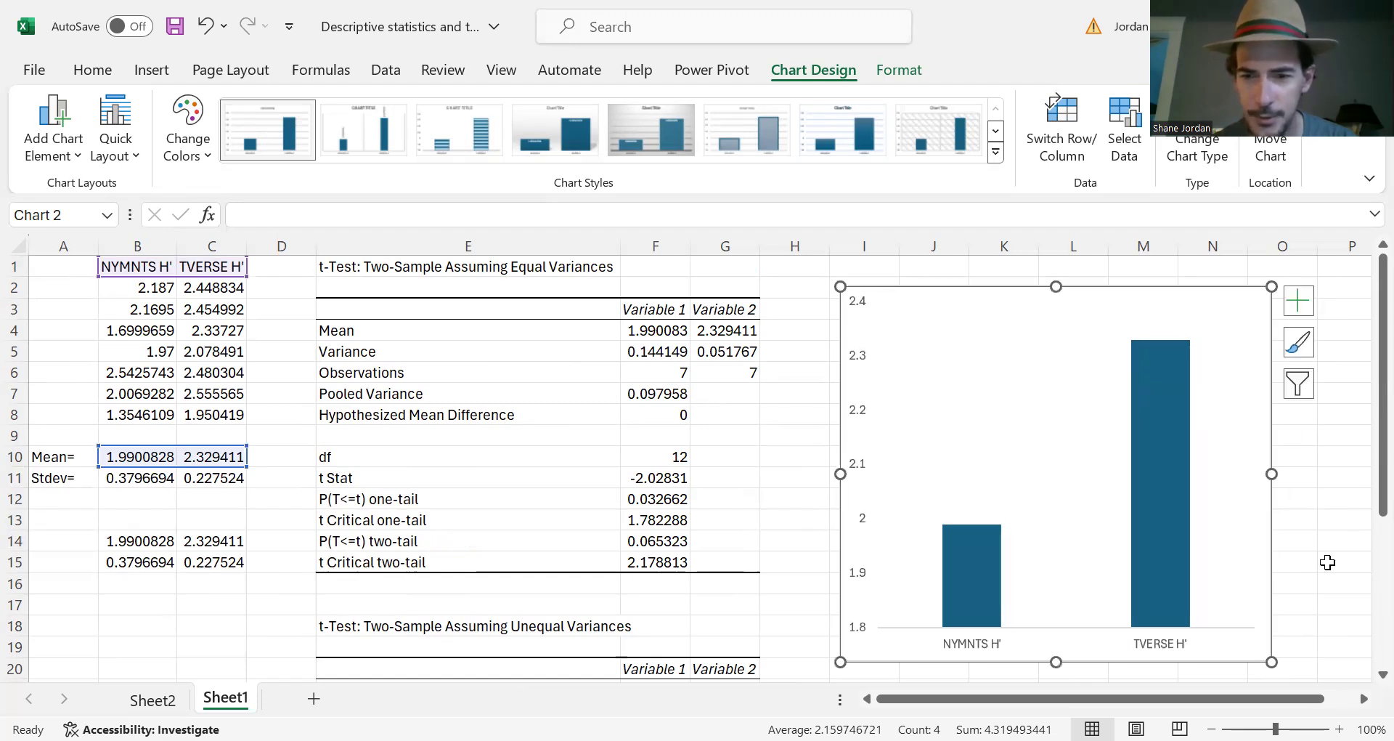
{"action": "scroll", "coordinate": [1023, 470], "scroll_direction": "down", "scroll_amount": 1}
{"action": "scroll", "coordinate": [869, 412], "scroll_direction": "up", "scroll_amount": 1}
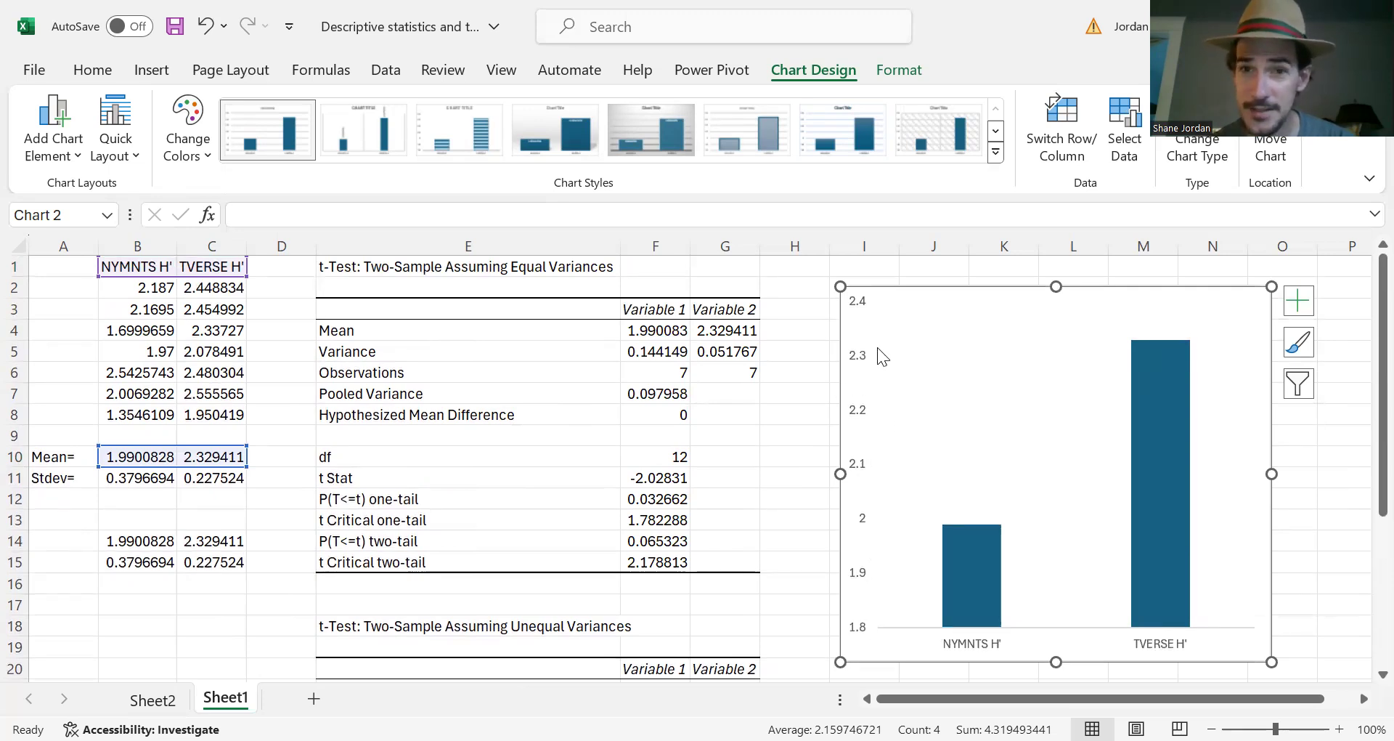
- Add a primary vertical axis title to the new chart and set its text to "Diveristy (H')"
{"action": "left_click", "coordinate": [71, 156]}
{"action": "mouse_move", "coordinate": [101, 226]}
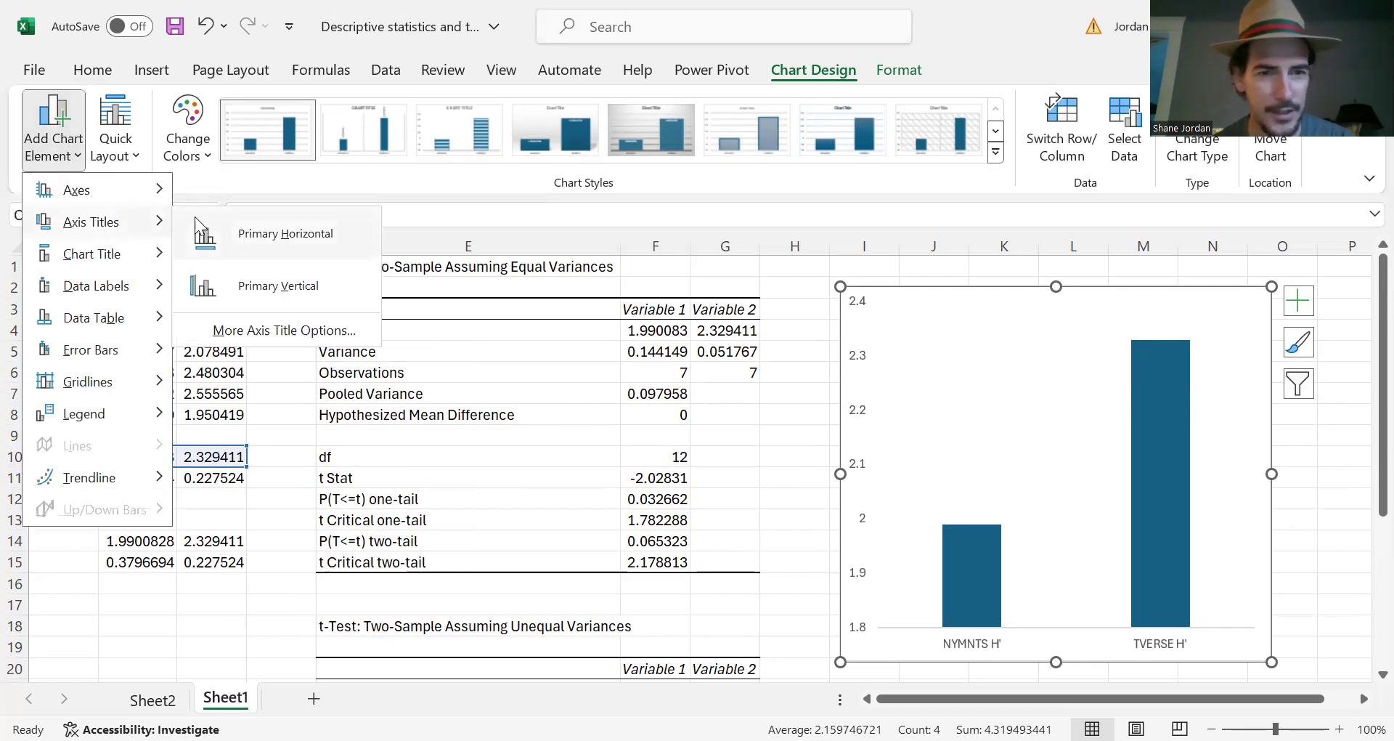
{"action": "left_click", "coordinate": [254, 288]}
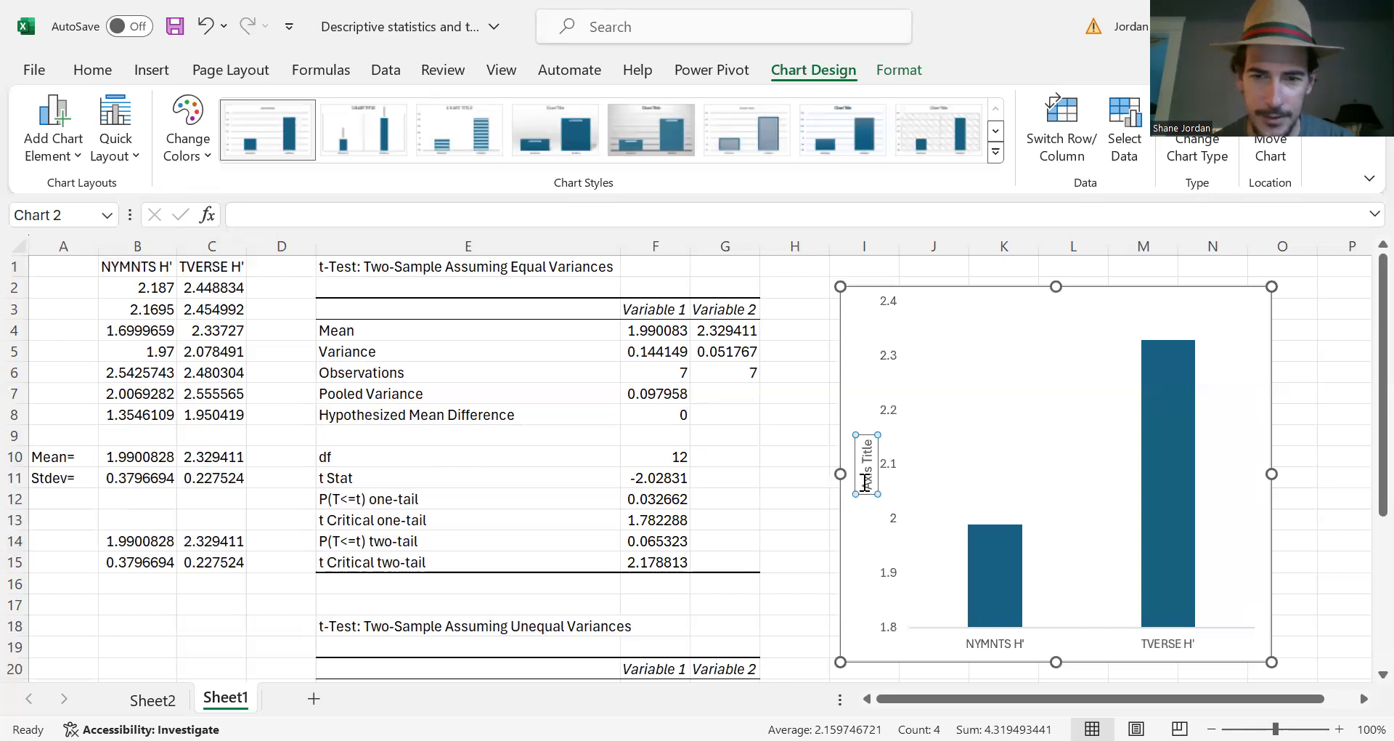
{"action": "left_click_drag", "start_coordinate": [869, 492], "coordinate": [847, 429]}
{"action": "key", "text": "Delete"}
{"action": "type", "text": "Dive"}
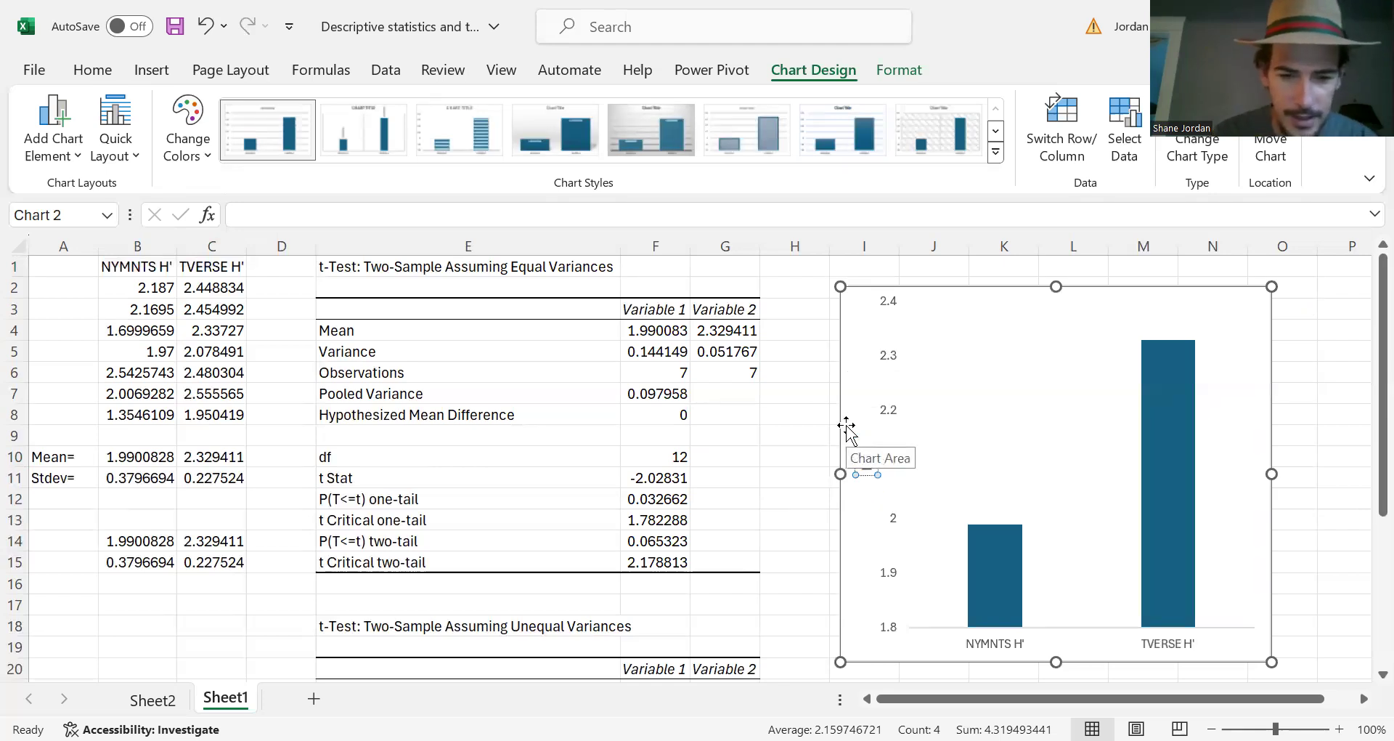
{"action": "type", "text": "rsity (H')"}
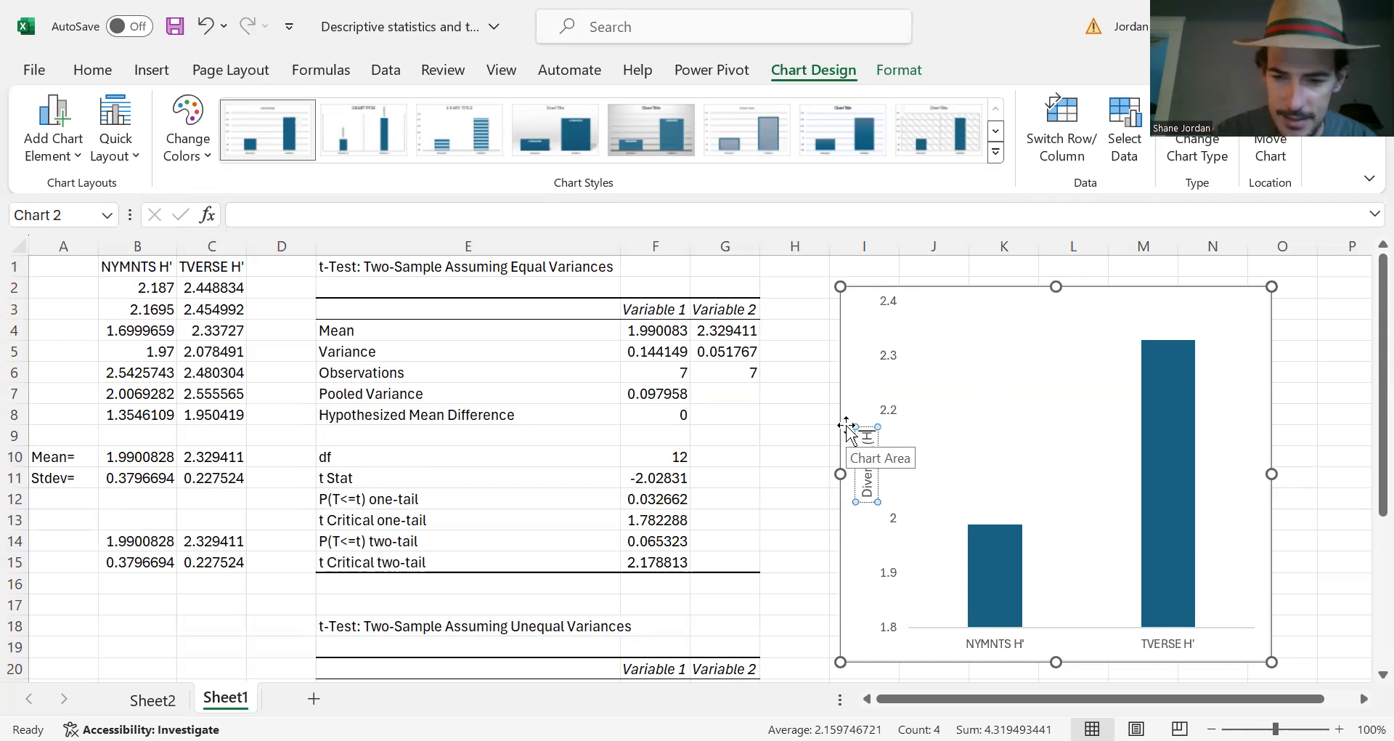
{"action": "left_click", "coordinate": [862, 636]}
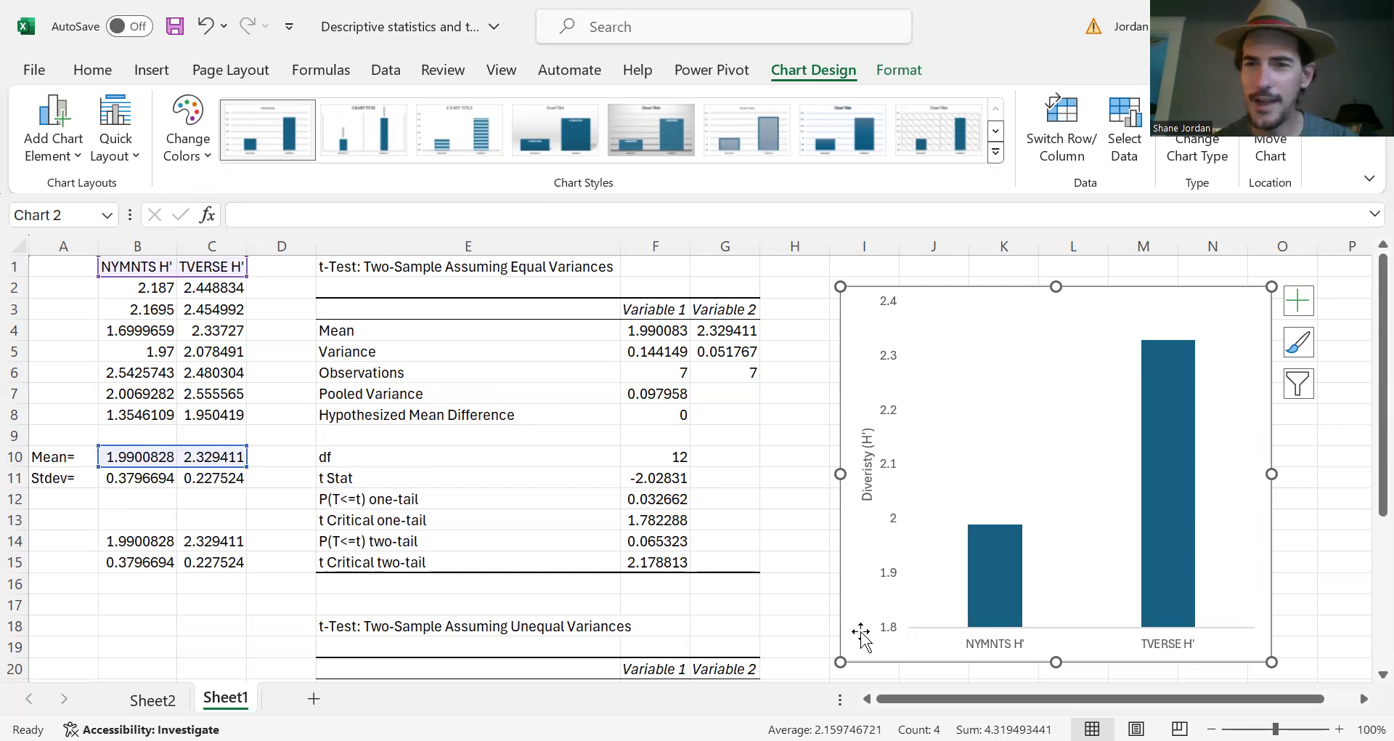
- Move the new chart aside to examine the error bars on the grey chart underneath, and move it back over it
{"action": "left_click_drag", "start_coordinate": [860, 330], "coordinate": [1272, 333]}
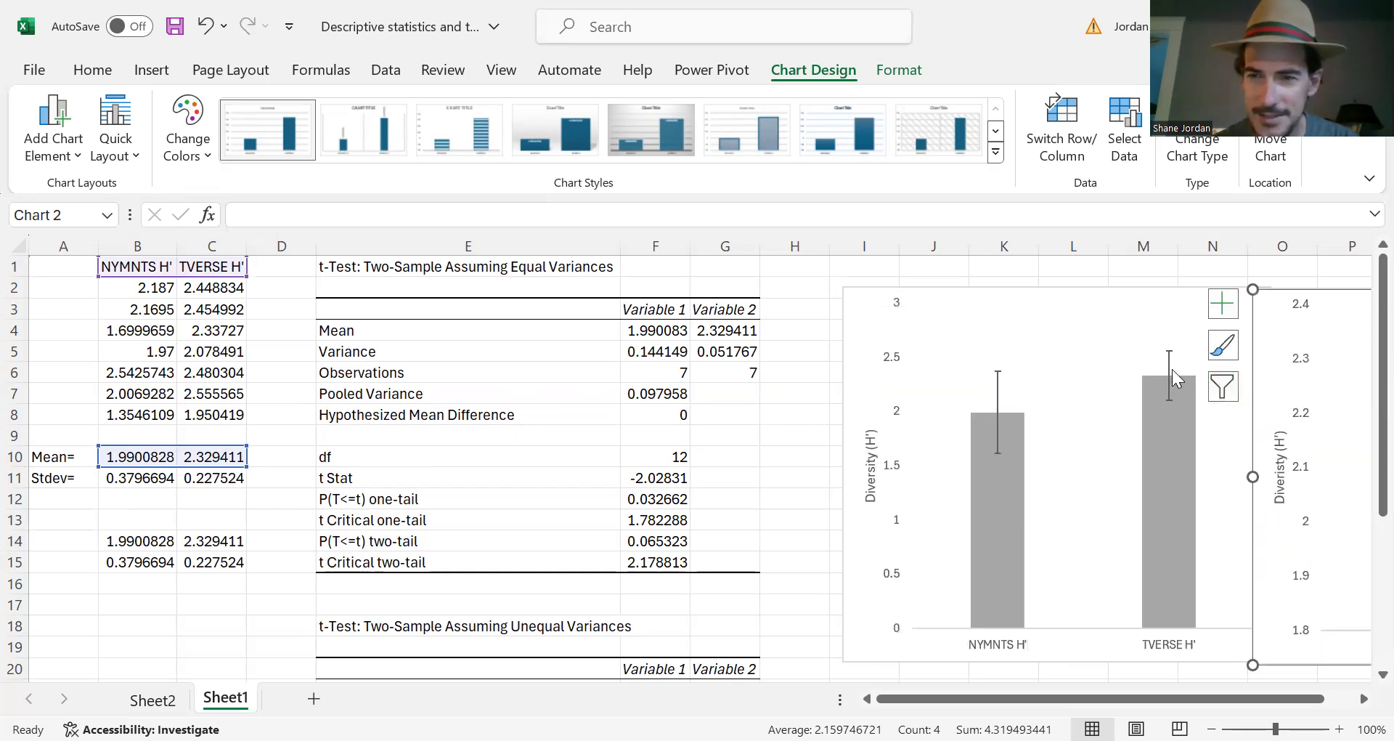
{"action": "mouse_move", "coordinate": [1005, 427]}
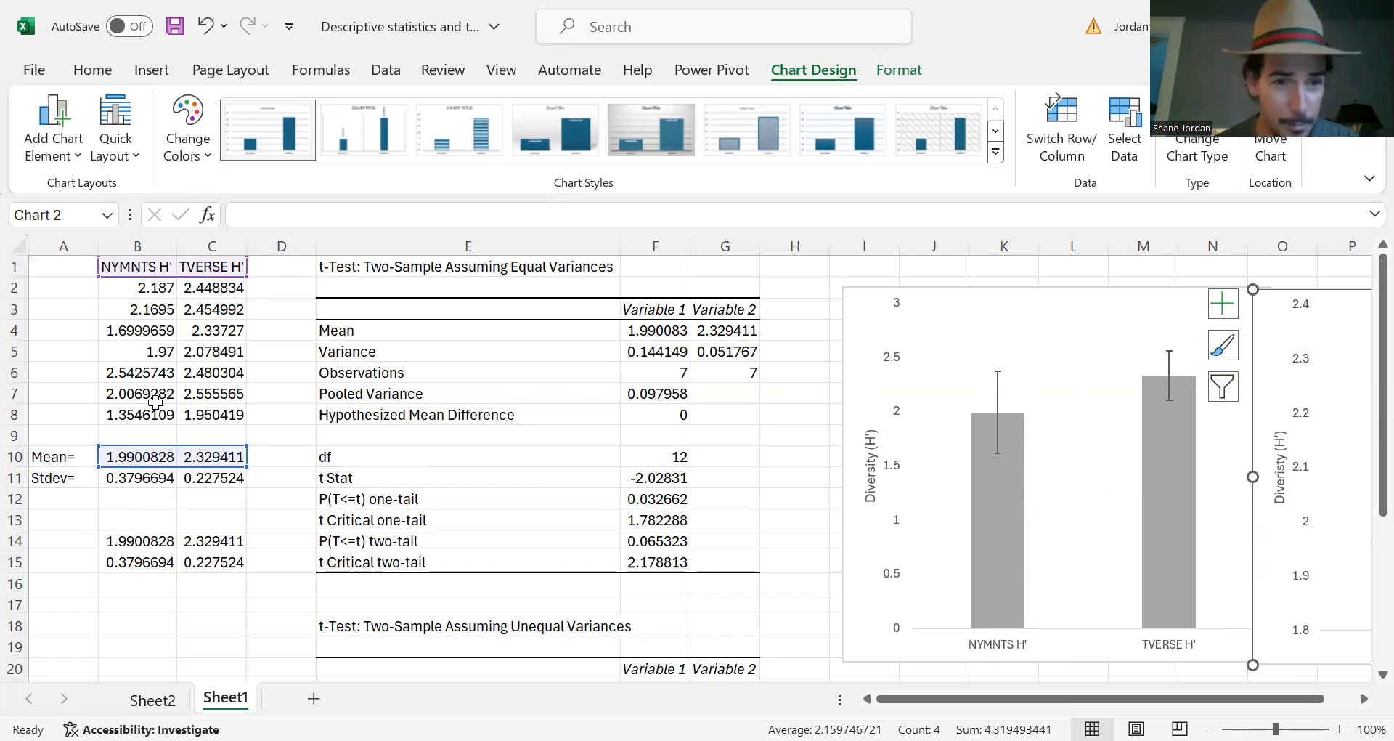
{"action": "left_click_drag", "start_coordinate": [1264, 642], "coordinate": [866, 638]}
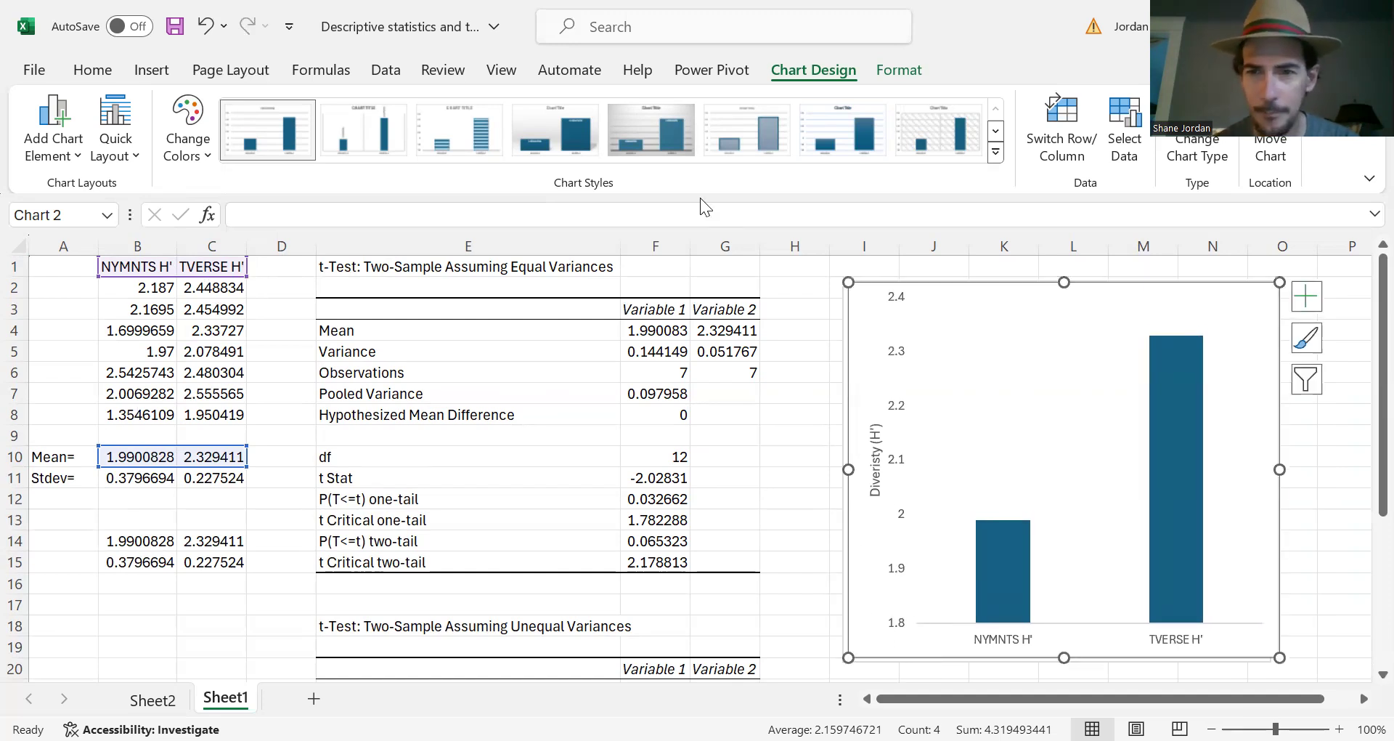
- Add vertical error bars with caps in both directions to the columns and set the error amount to Custom
{"action": "left_click", "coordinate": [73, 156]}
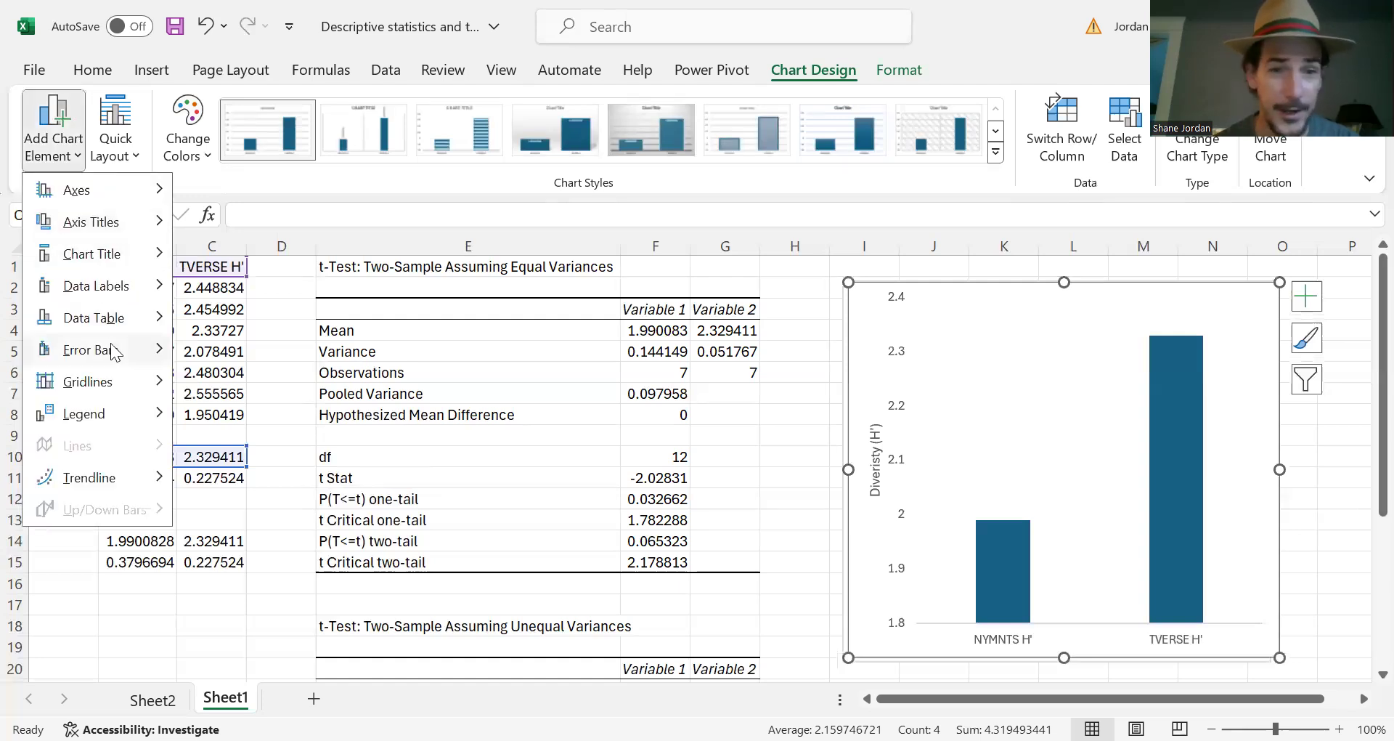
{"action": "mouse_move", "coordinate": [111, 343]}
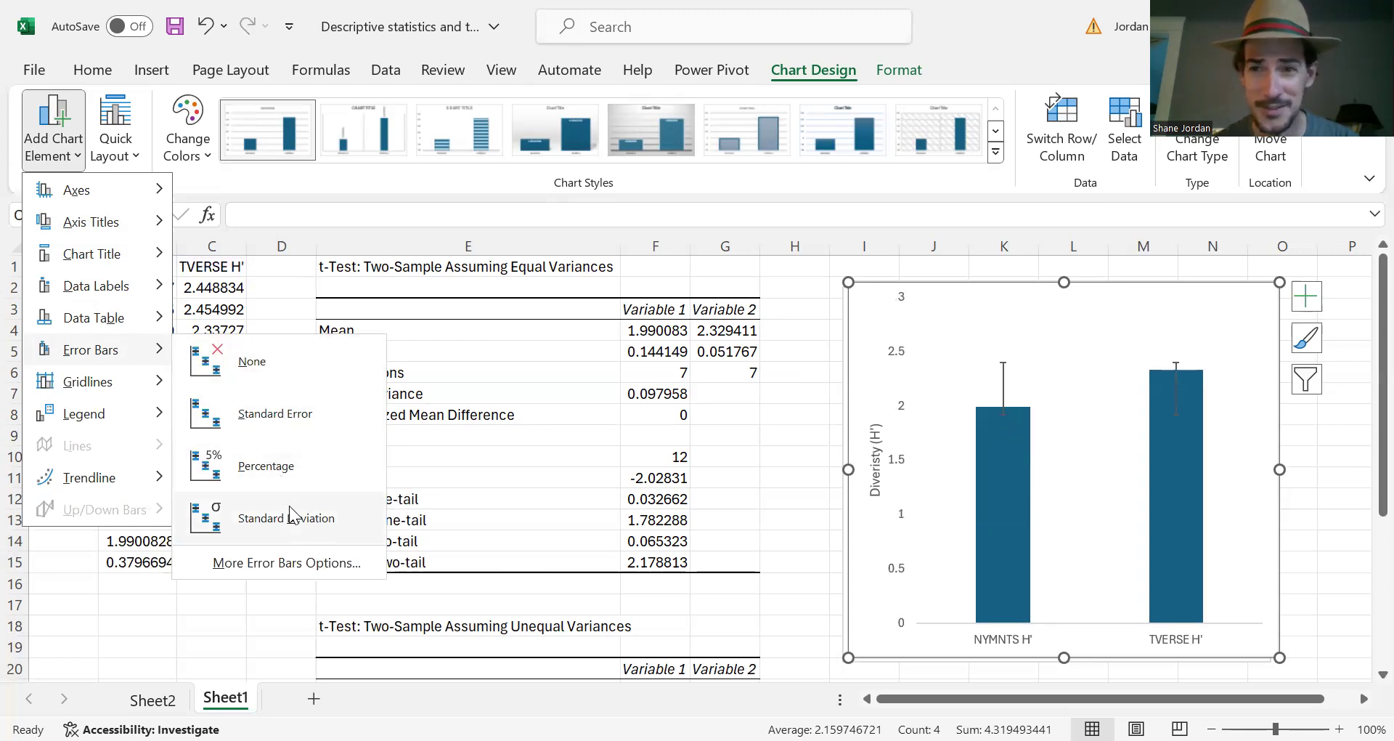
{"action": "left_click", "coordinate": [287, 563]}
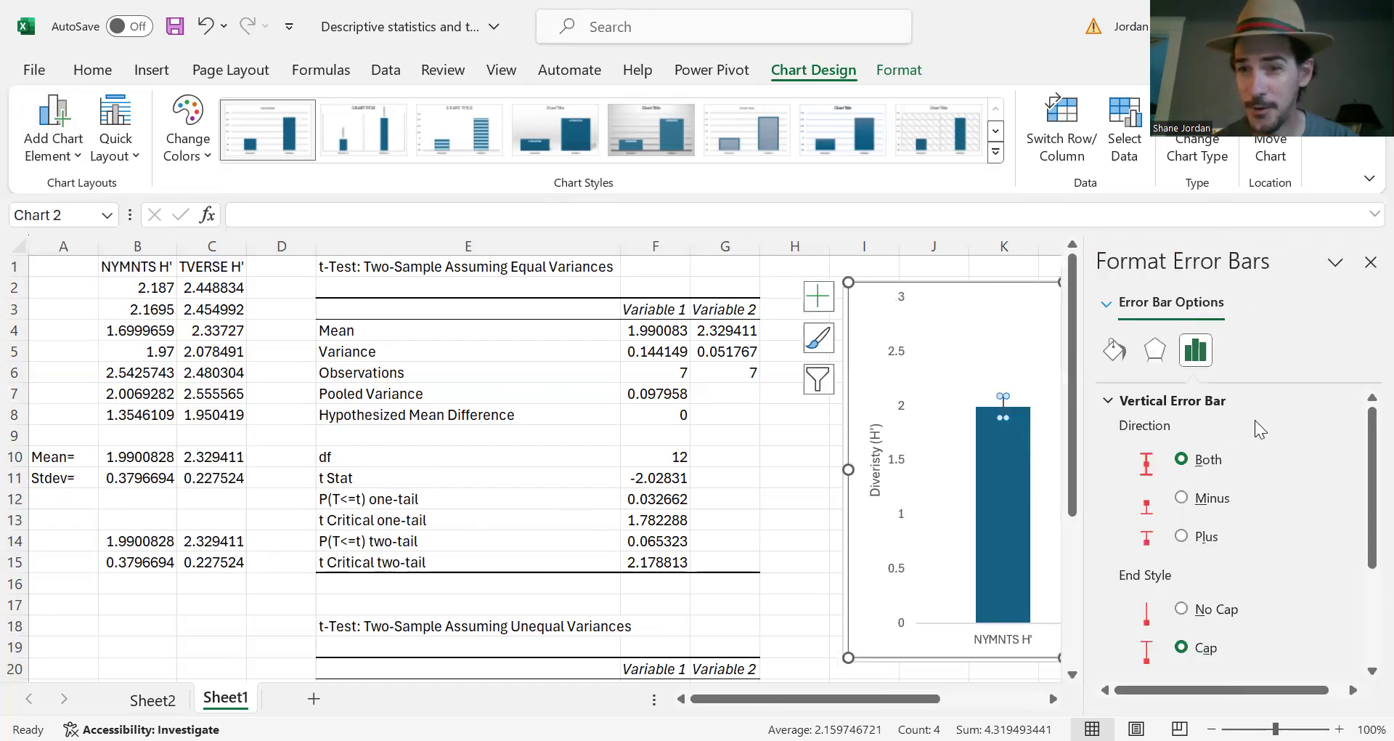
{"action": "scroll", "coordinate": [1255, 429], "scroll_direction": "down", "scroll_amount": 3}
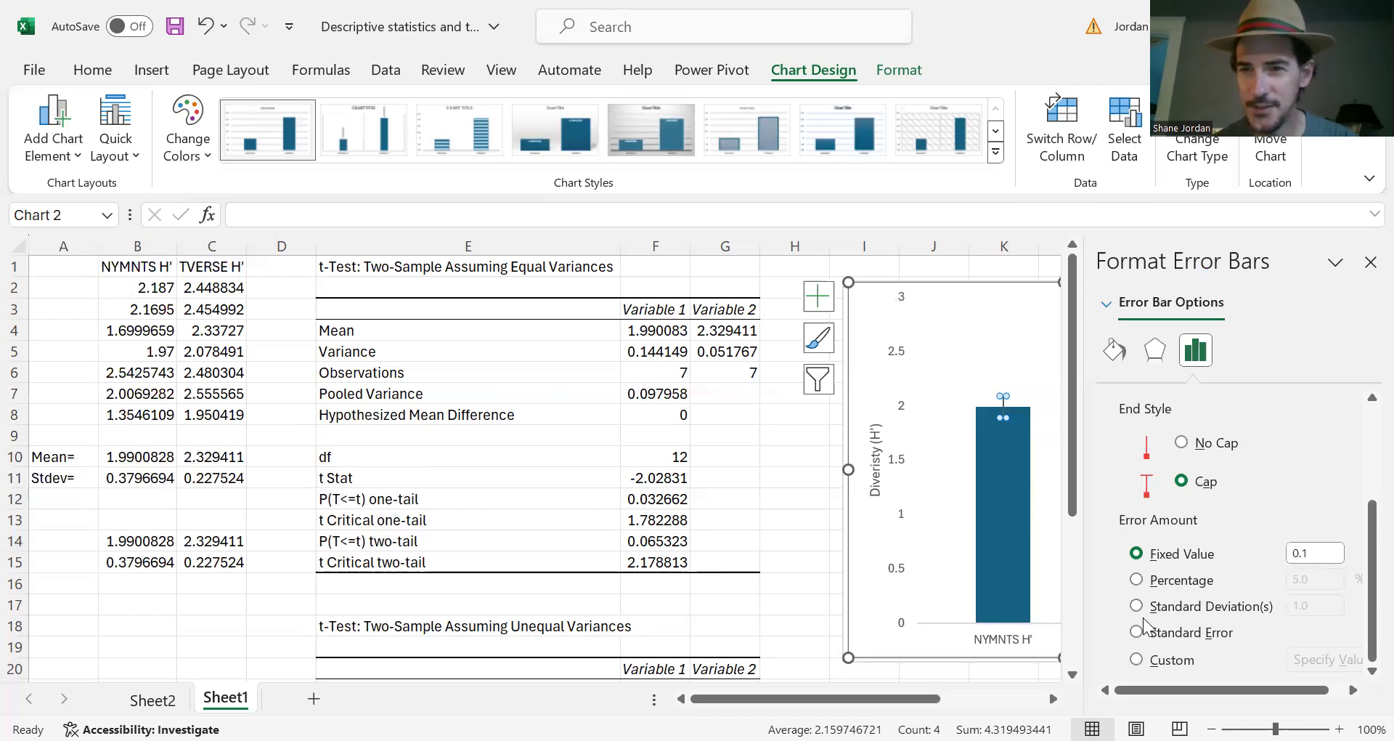
{"action": "left_click", "coordinate": [1137, 660]}
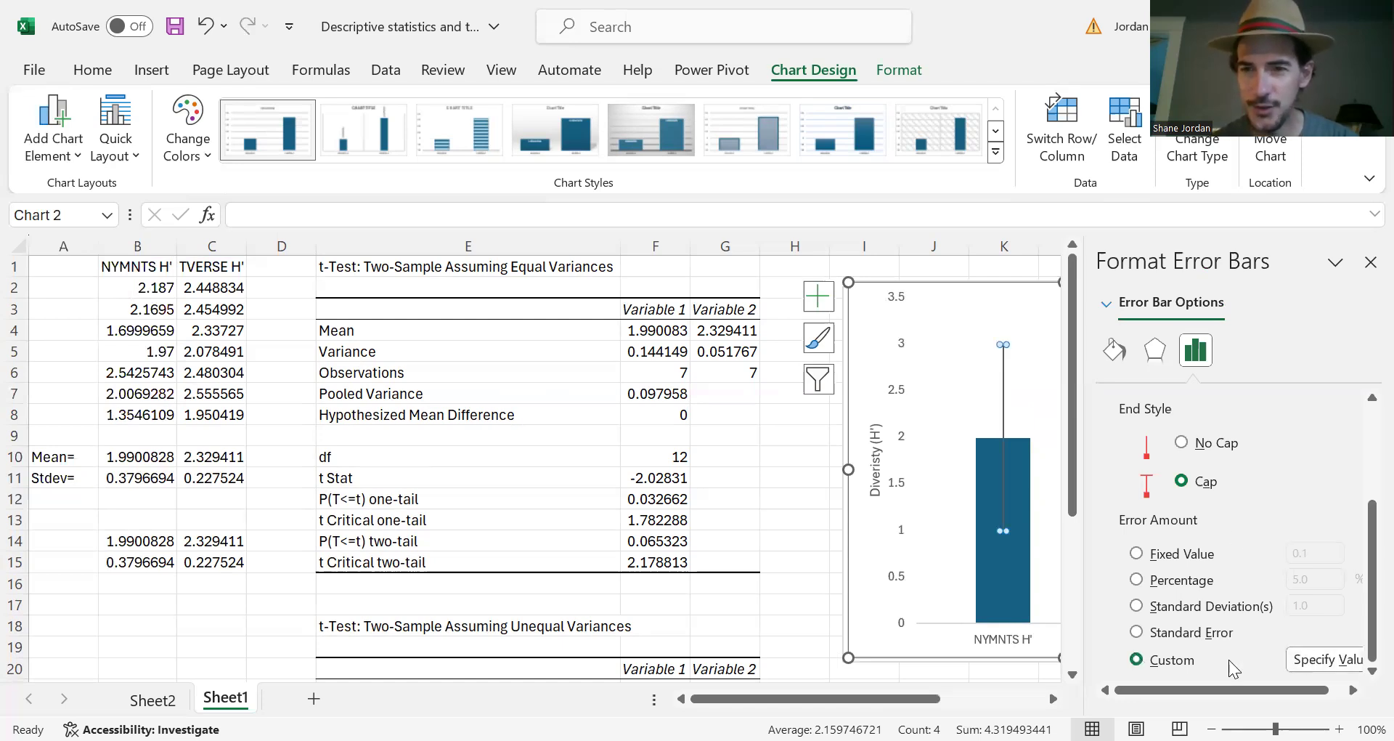
- Set the custom positive error value to the standard deviations in Sheet1 B11:C11
{"action": "left_click", "coordinate": [1313, 663]}
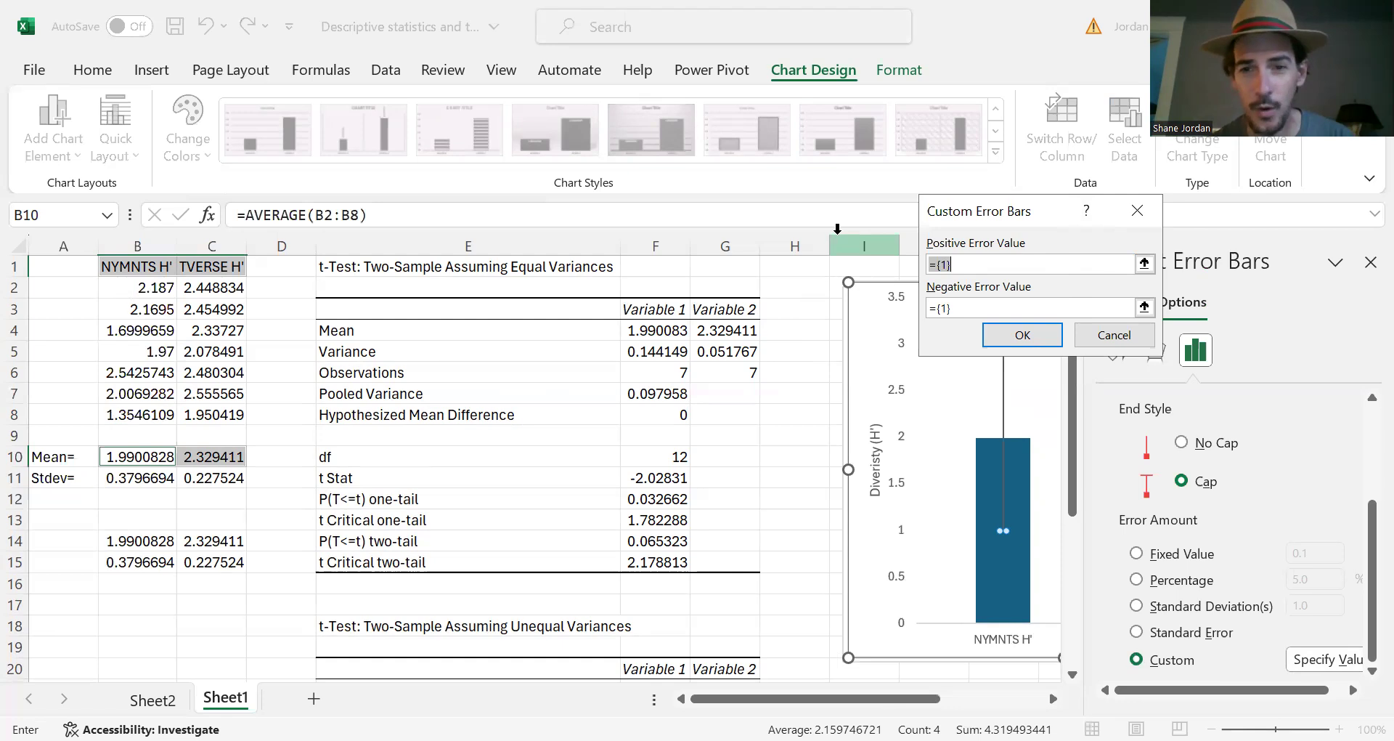
{"action": "left_click", "coordinate": [980, 266]}
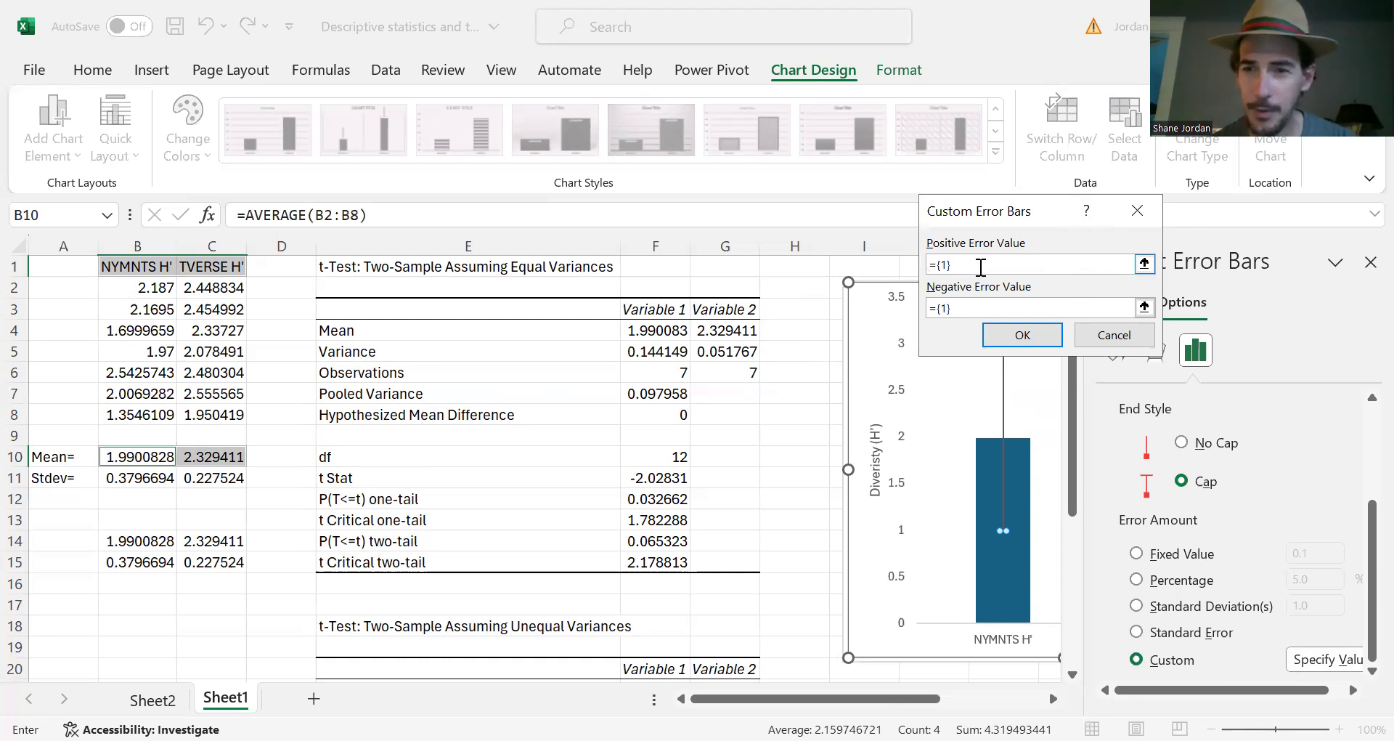
{"action": "left_click", "coordinate": [885, 245]}
{"action": "key", "text": "BackSpace"}
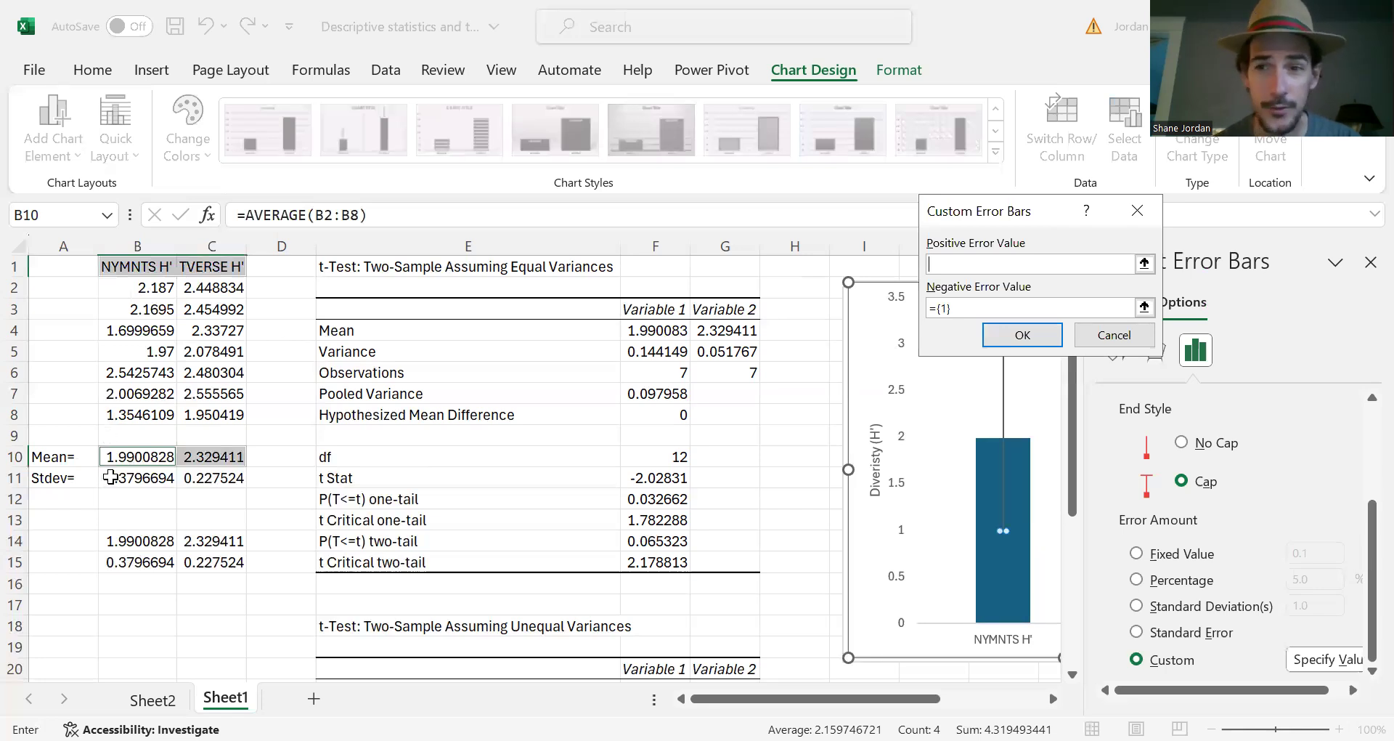
{"action": "left_click_drag", "start_coordinate": [110, 476], "coordinate": [216, 476]}
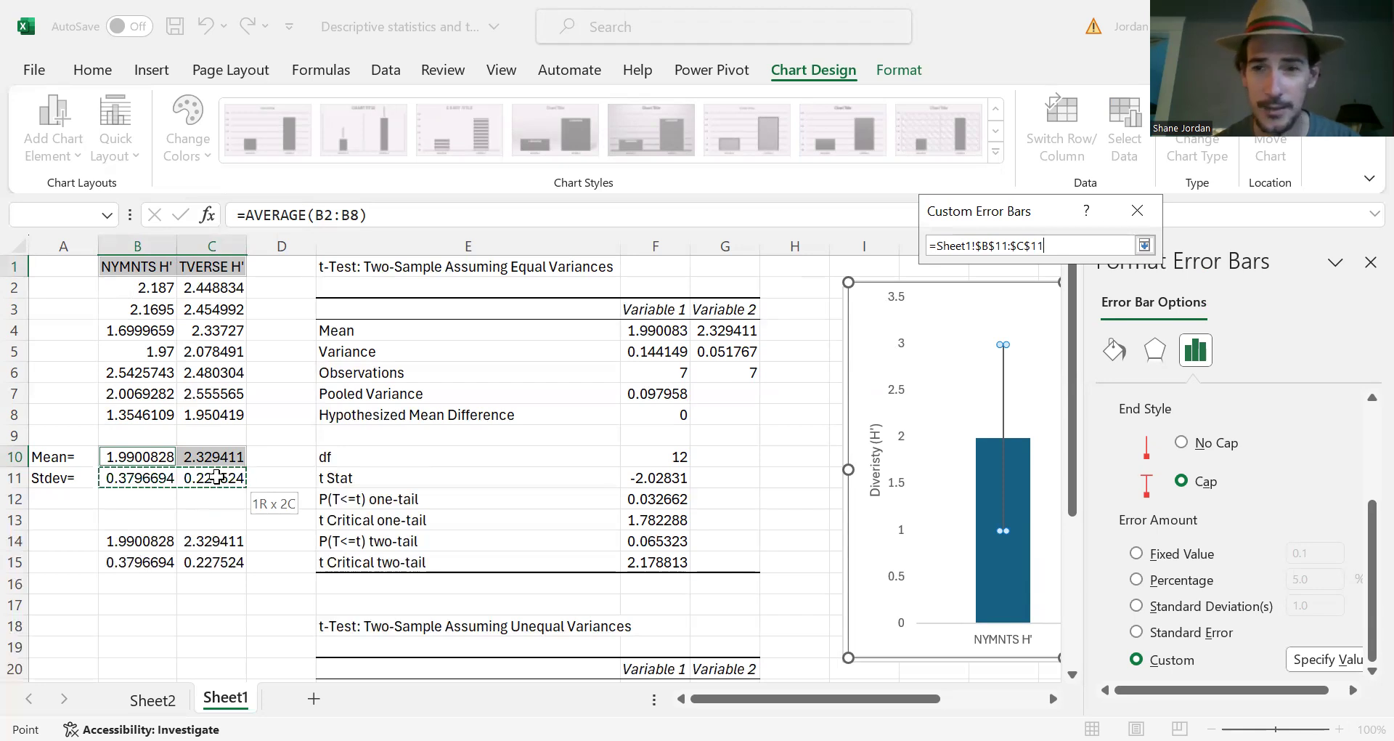
{"action": "key", "text": "Return"}
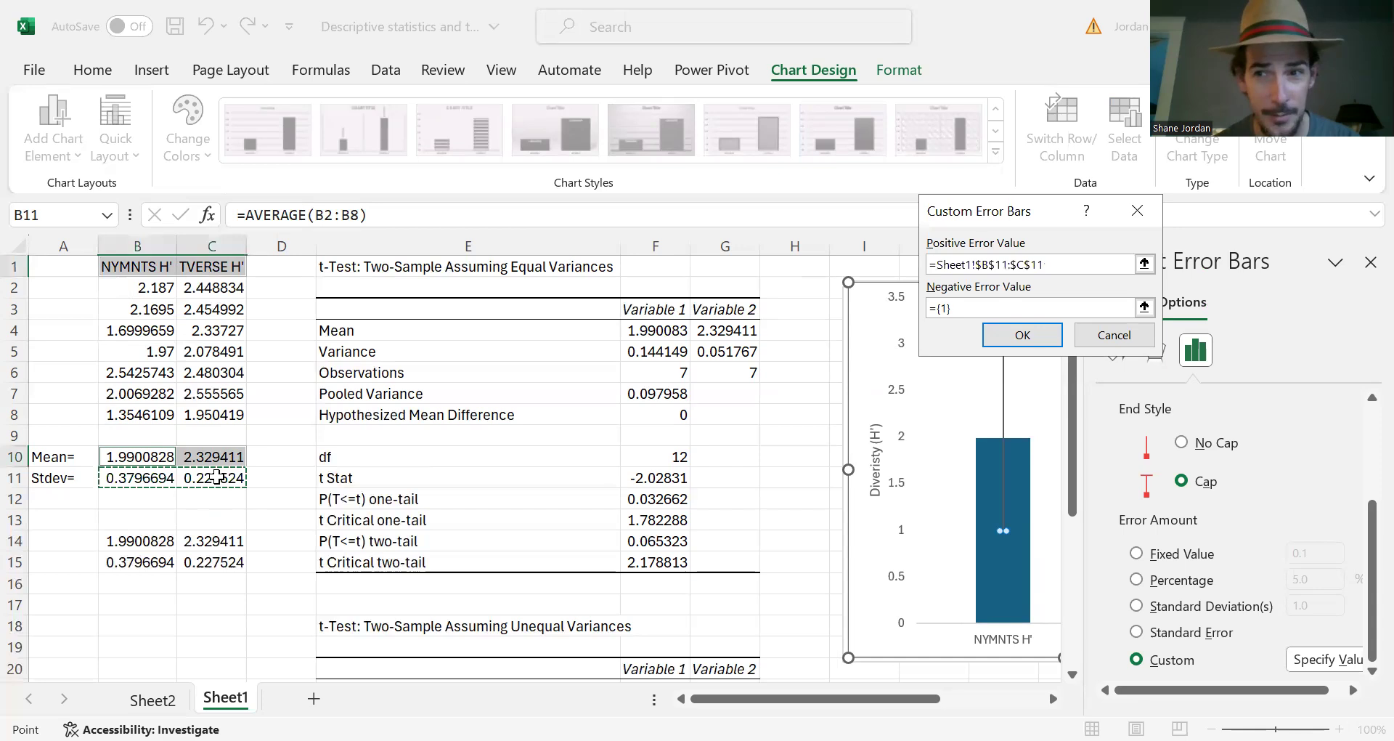
- Set the custom negative error value to Sheet1 B11:C11, apply the error bars and close their formatting options
{"action": "left_click_drag", "start_coordinate": [981, 311], "coordinate": [905, 317]}
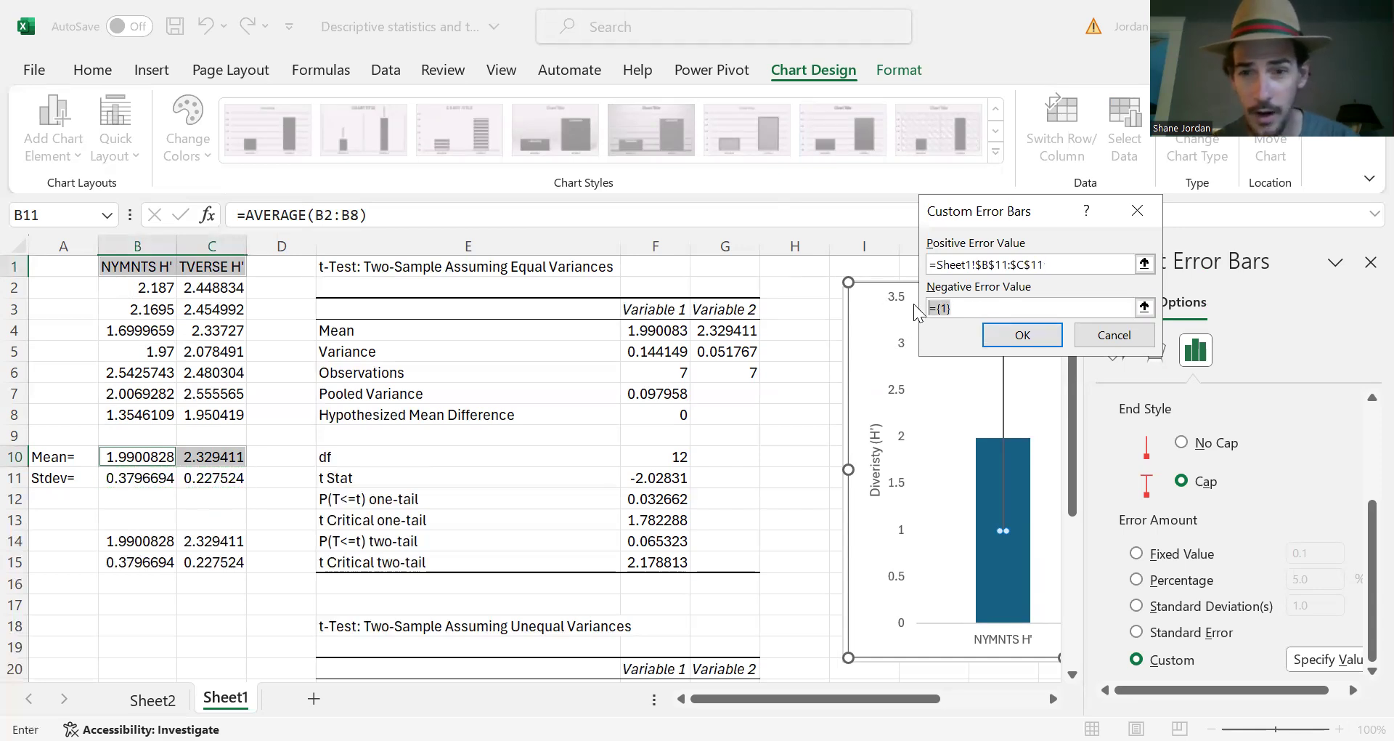
{"action": "key", "text": "BackSpace"}
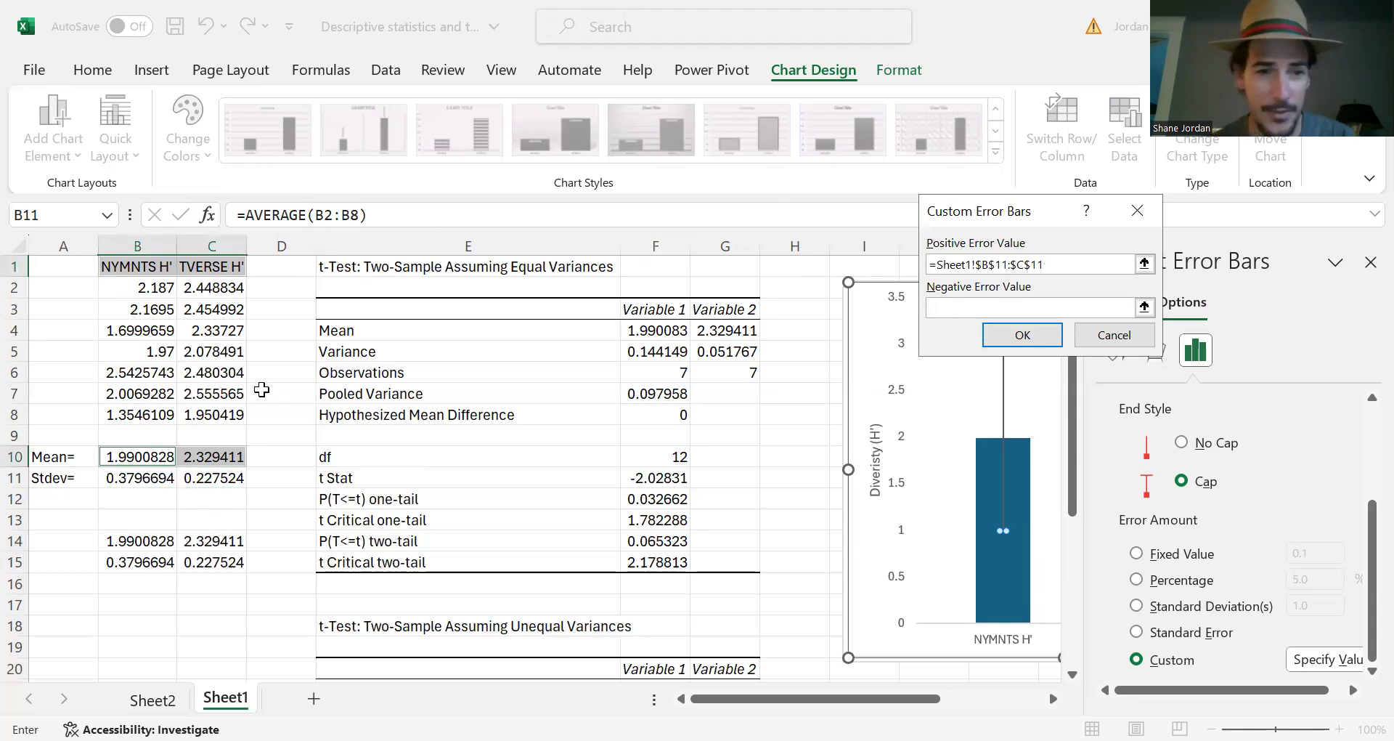
{"action": "left_click", "coordinate": [144, 477]}
{"action": "left_click_drag", "start_coordinate": [199, 478], "coordinate": [211, 478]}
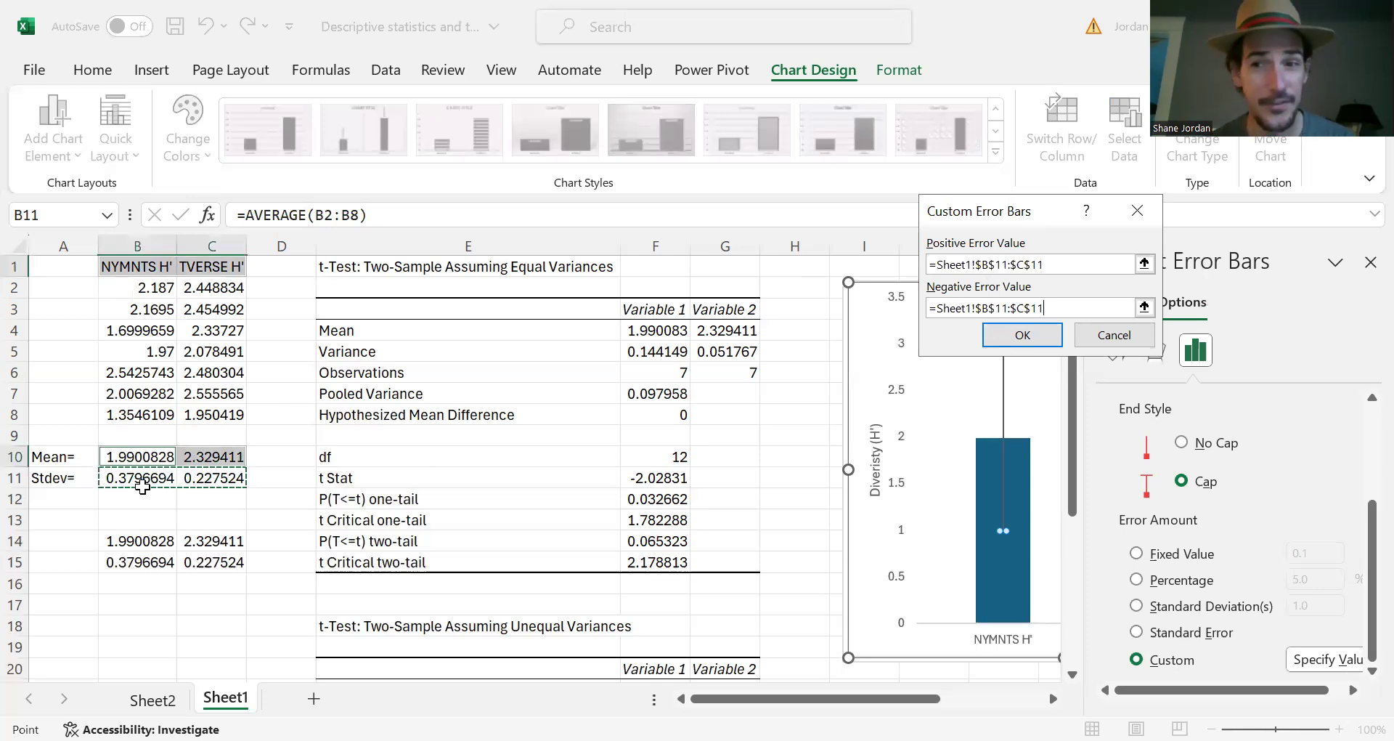
{"action": "left_click", "coordinate": [1007, 340]}
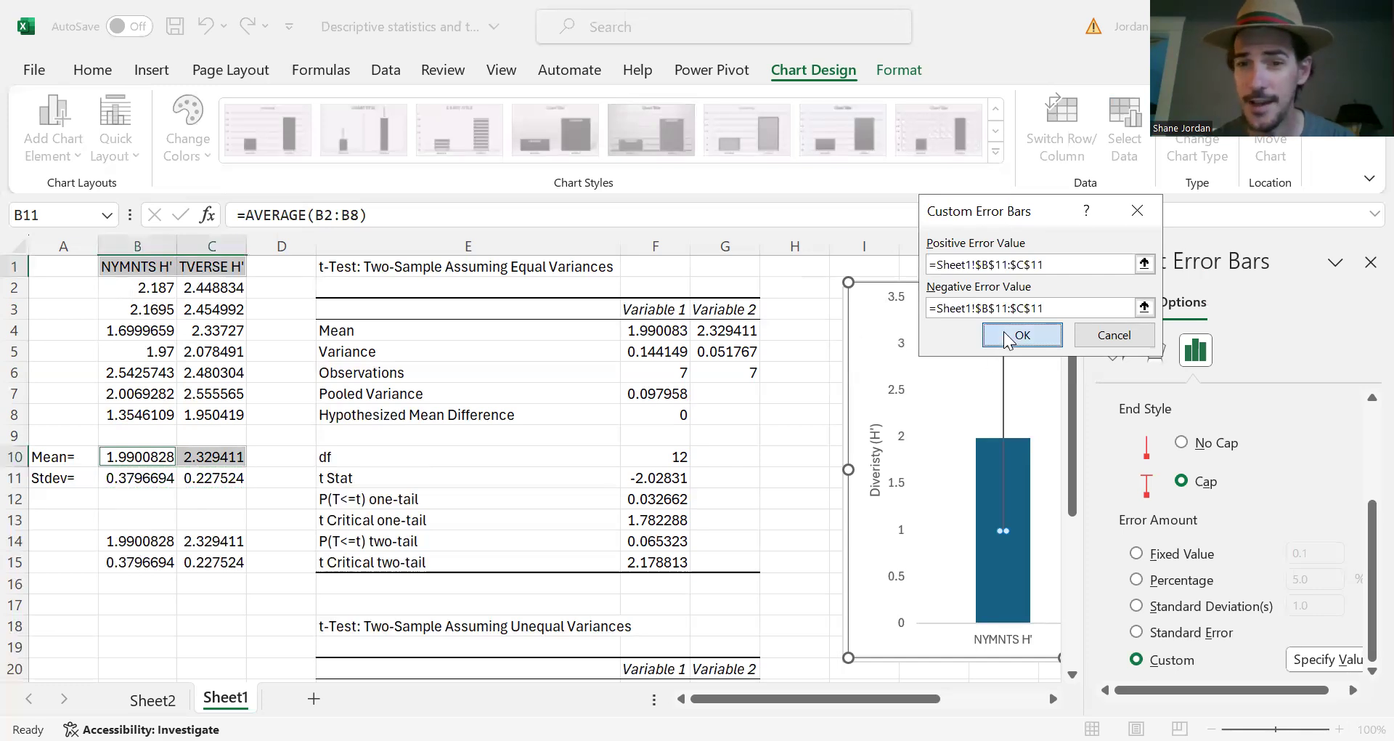
{"action": "left_click", "coordinate": [1369, 263]}
{"action": "left_click", "coordinate": [1247, 403]}
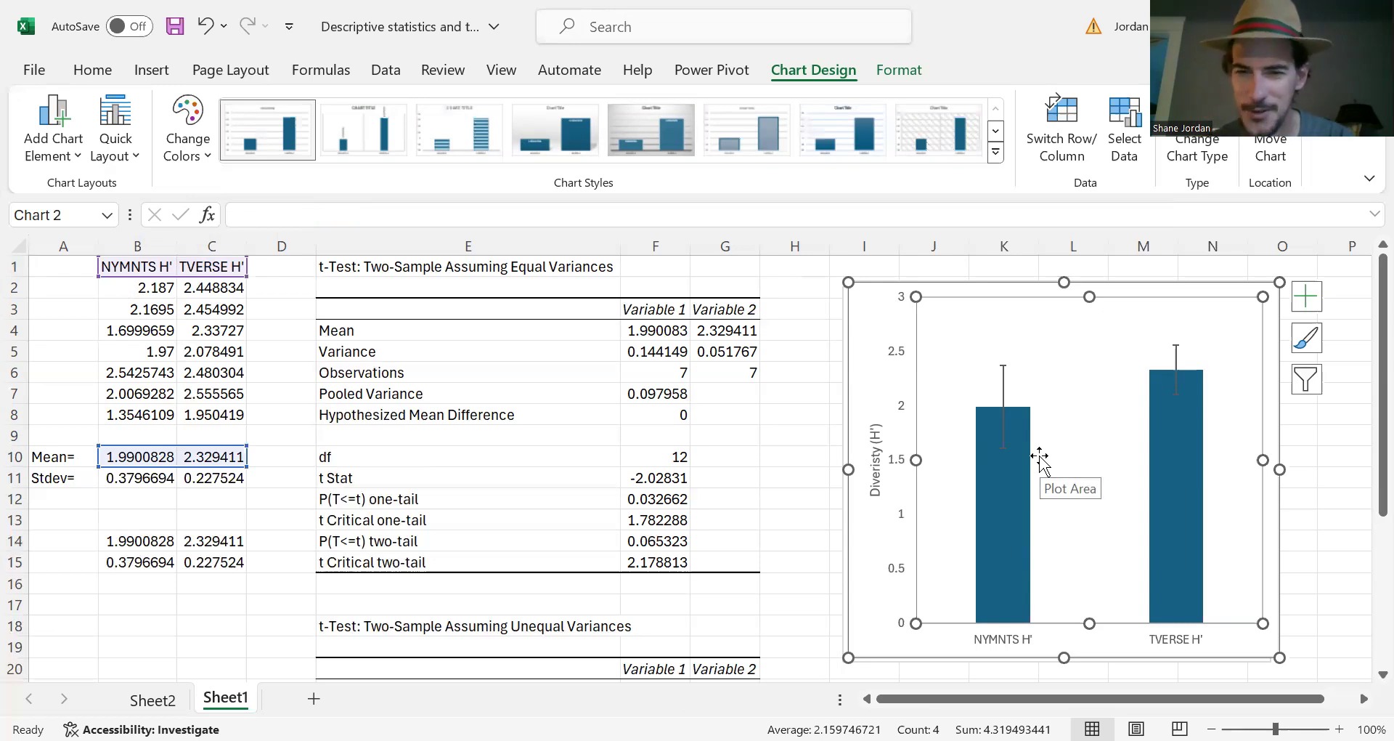
- Set the outline of the NYMNTS H' column to White, Background 1, Darker 35%
{"action": "left_click", "coordinate": [1008, 502]}
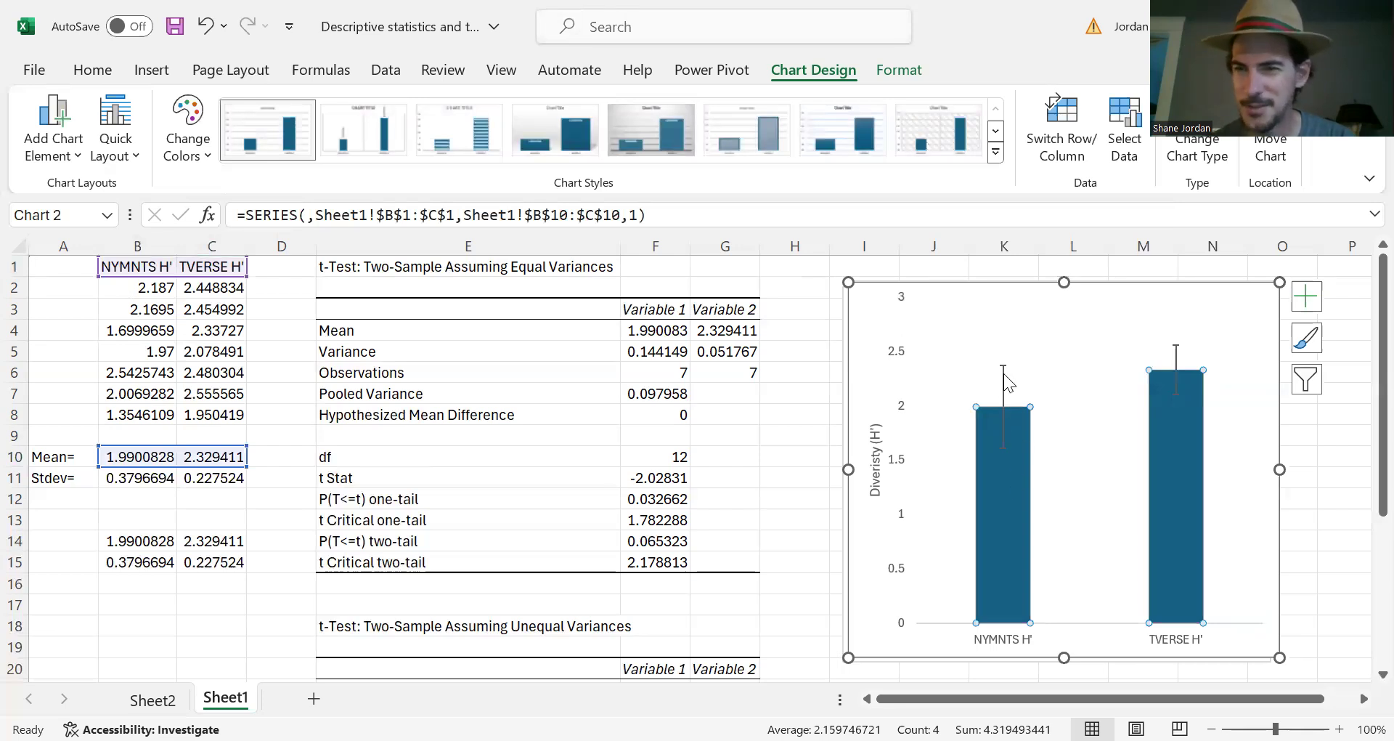
{"action": "mouse_move", "coordinate": [1000, 506]}
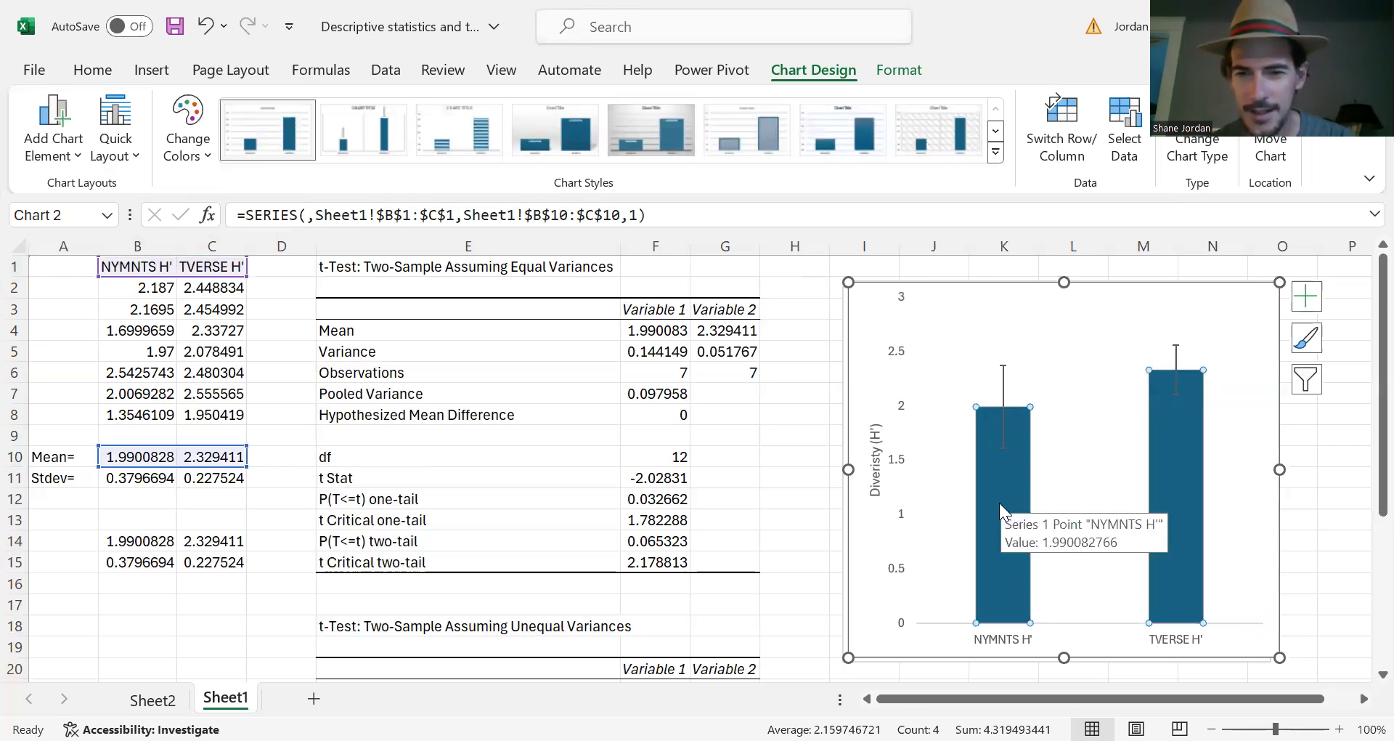
{"action": "left_click", "coordinate": [1148, 466]}
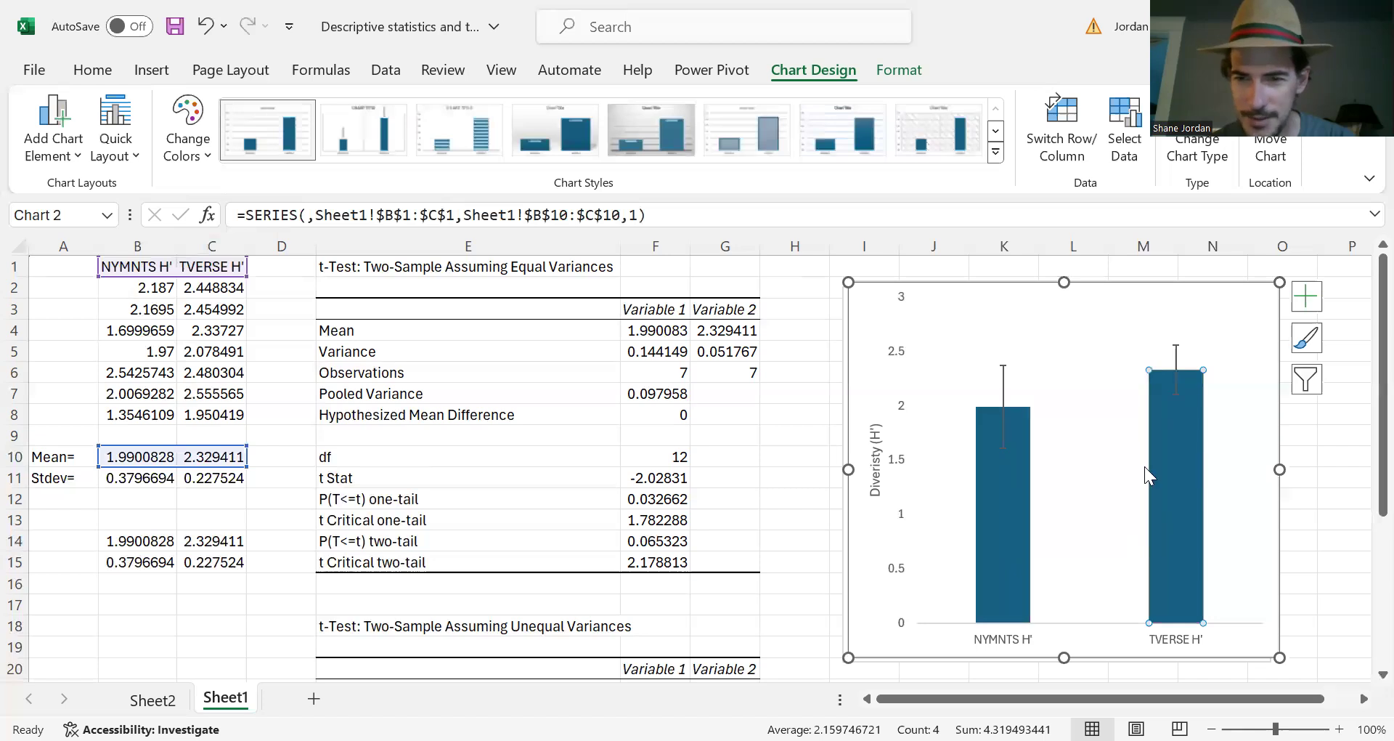
{"action": "left_click", "coordinate": [992, 520]}
{"action": "right_click", "coordinate": [994, 520]}
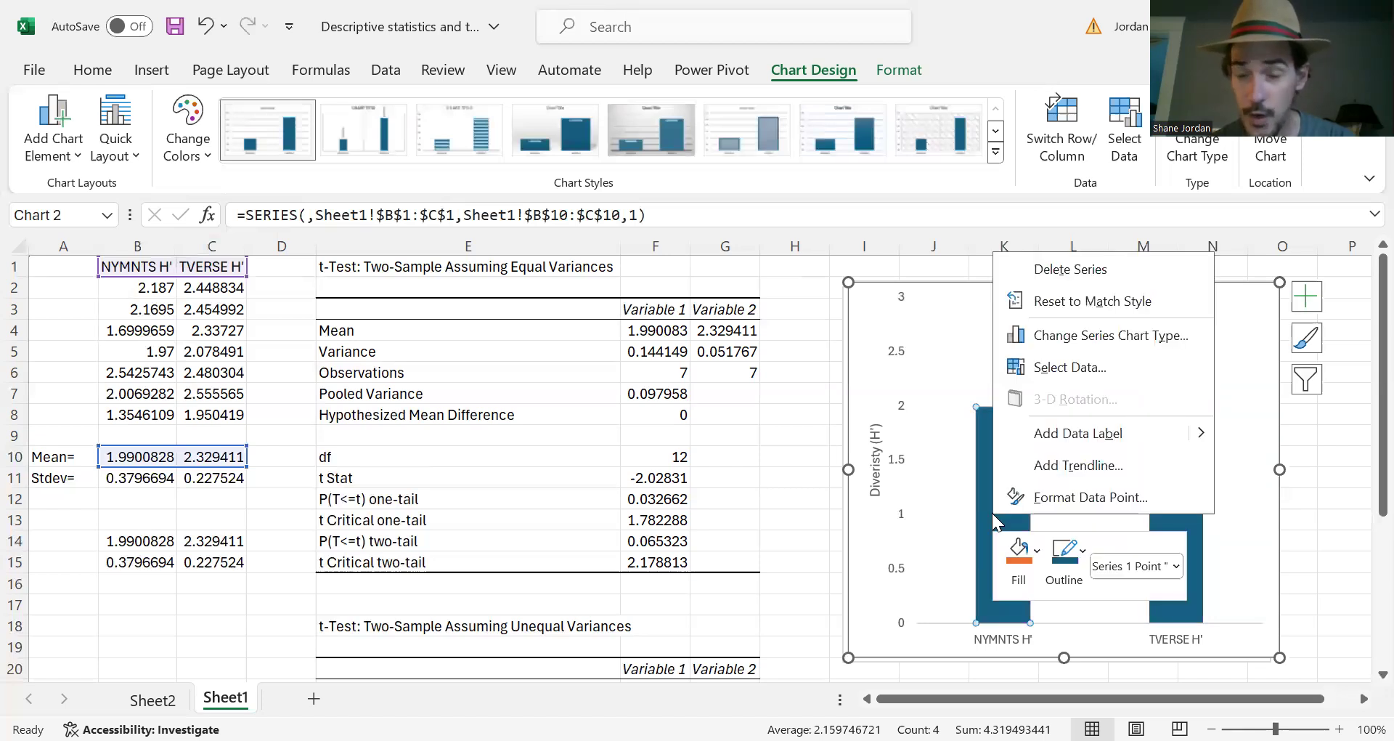
{"action": "left_click", "coordinate": [1082, 556]}
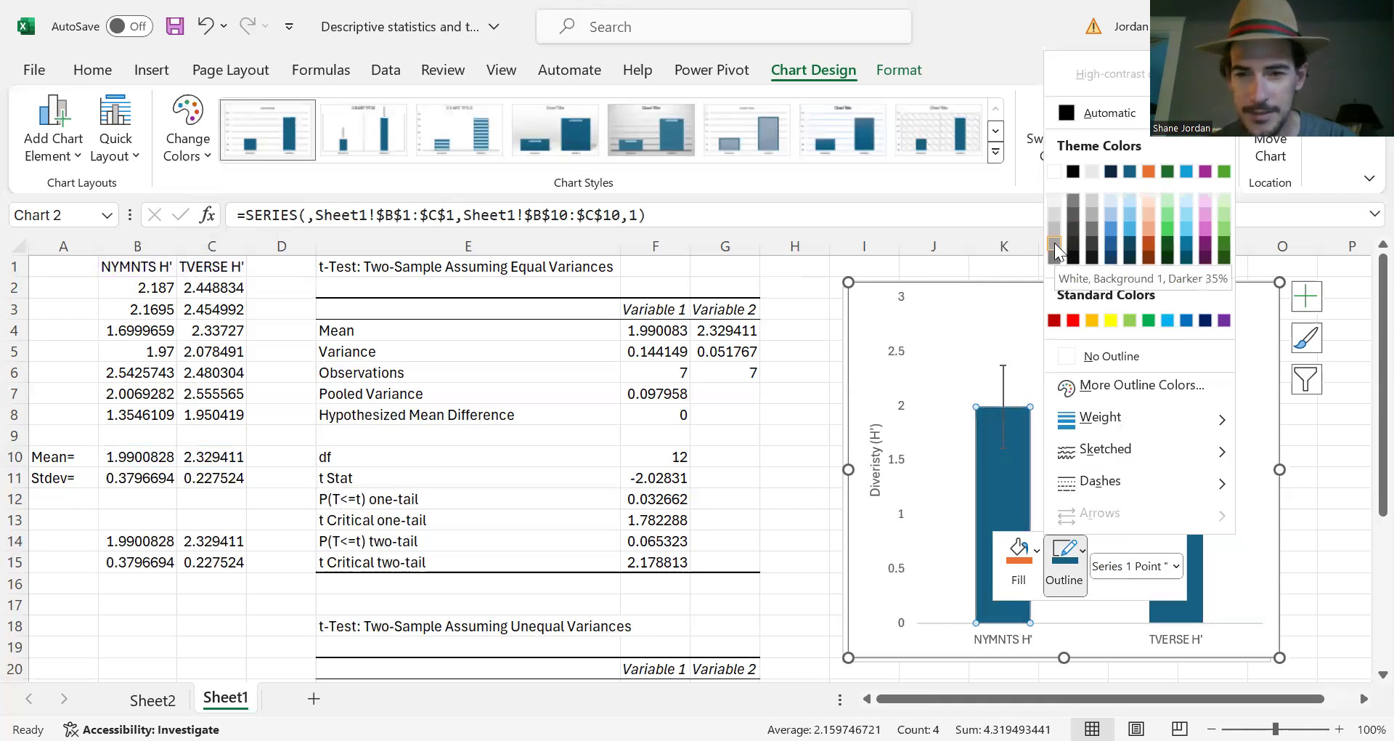
{"action": "left_click", "coordinate": [1054, 237]}
{"action": "left_click", "coordinate": [1081, 552]}
{"action": "left_click", "coordinate": [1033, 556]}
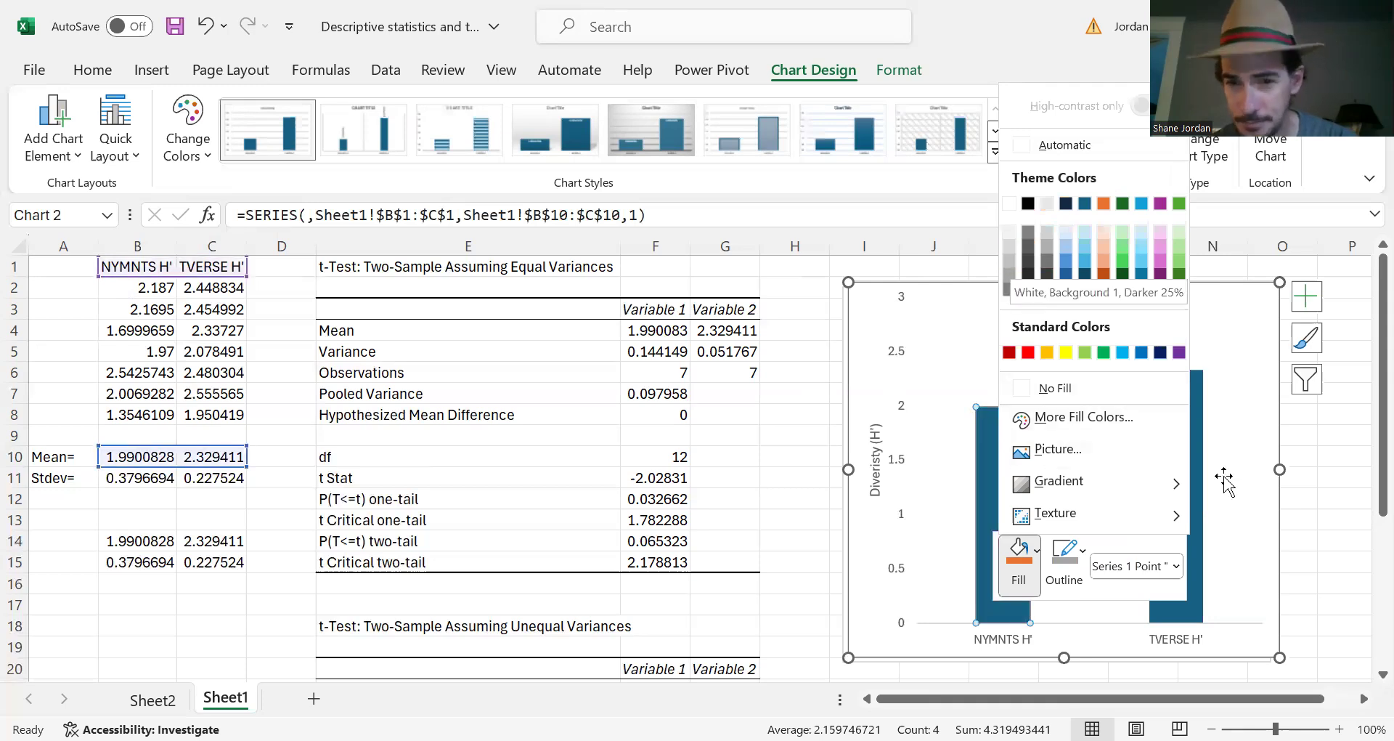
{"action": "left_click", "coordinate": [1014, 542]}
{"action": "left_click", "coordinate": [1067, 535]}
- Fill both chart columns with White, Background 1, Darker 35%
{"action": "left_click", "coordinate": [987, 573]}
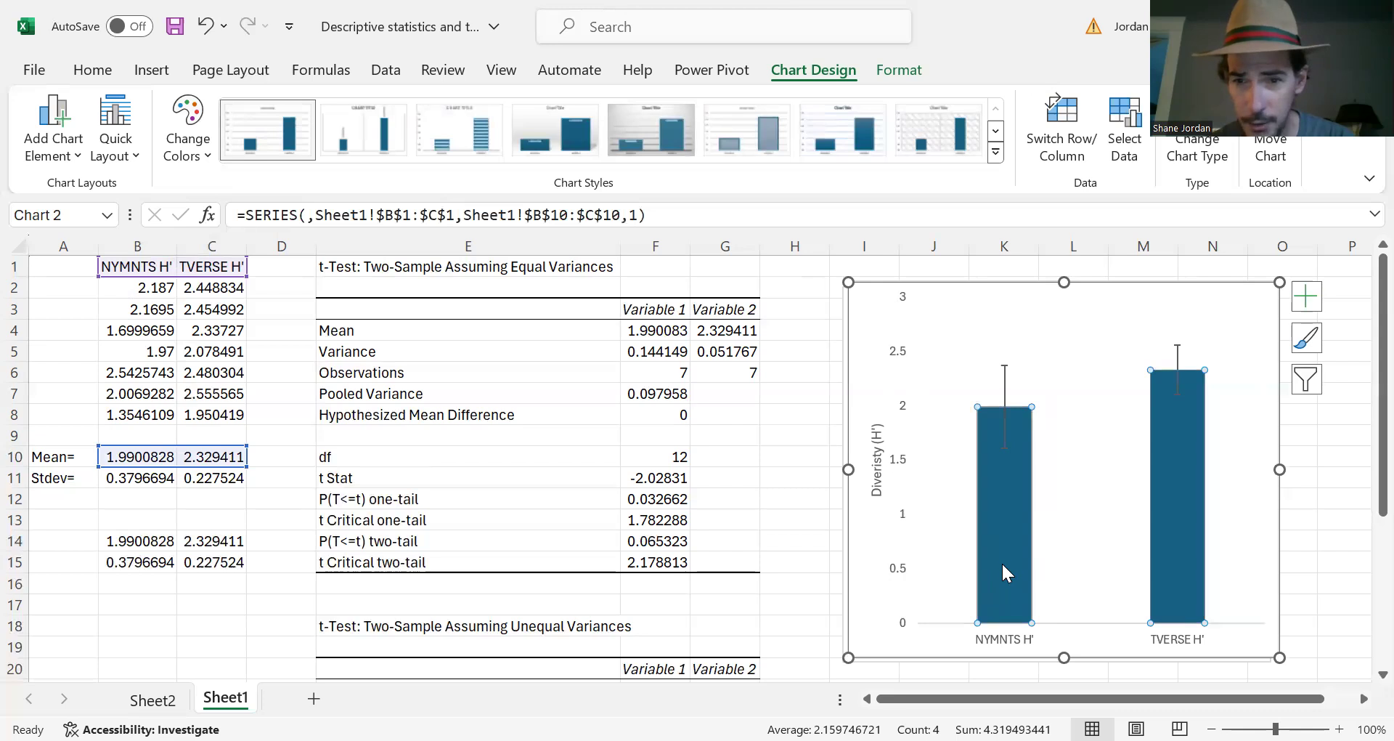
{"action": "right_click", "coordinate": [1001, 560]}
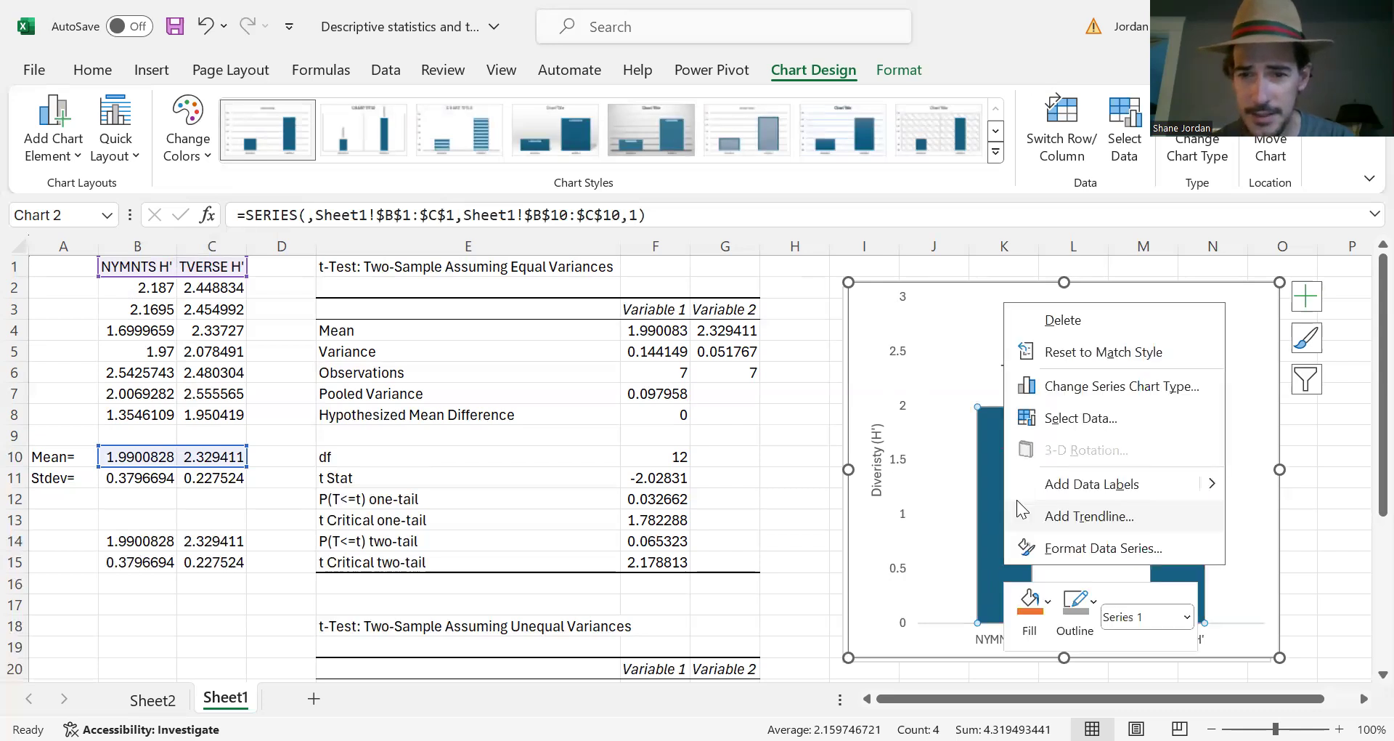
{"action": "left_click", "coordinate": [1031, 606]}
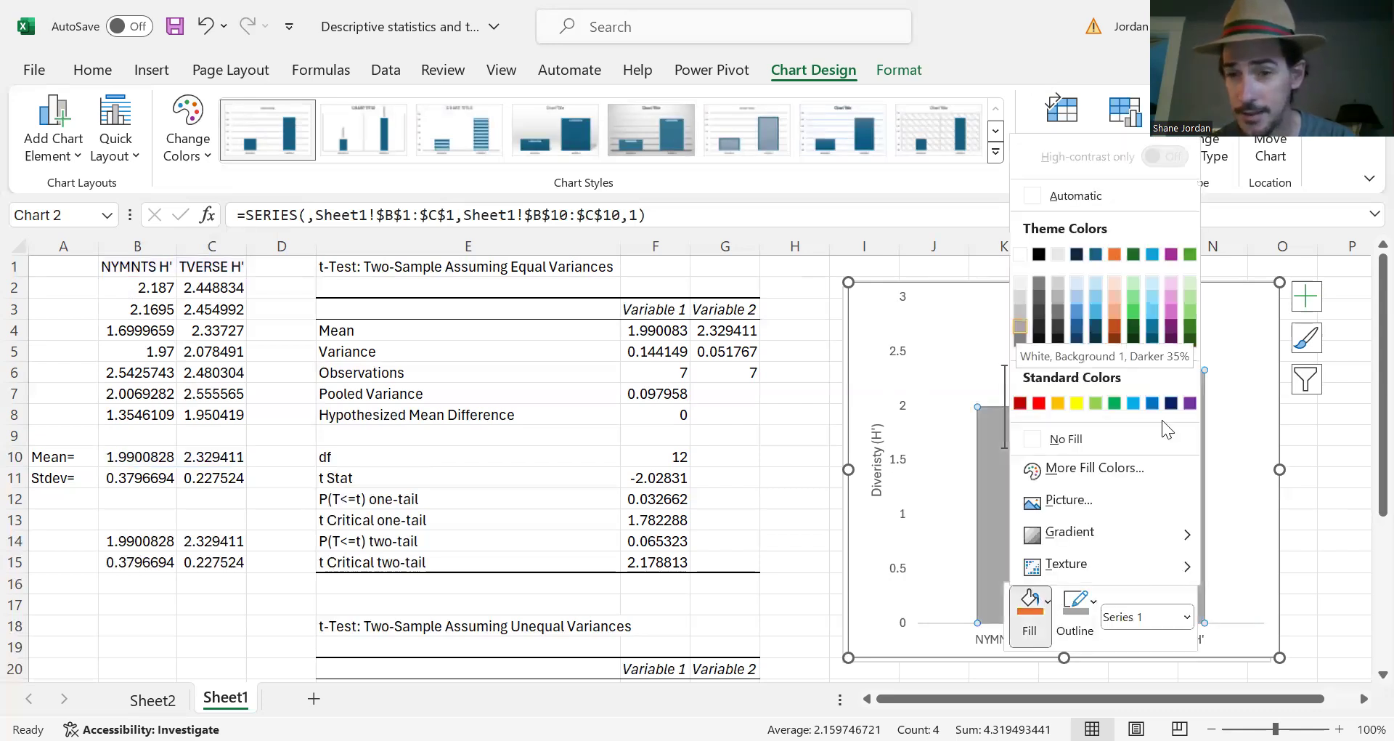
{"action": "left_click", "coordinate": [1021, 330]}
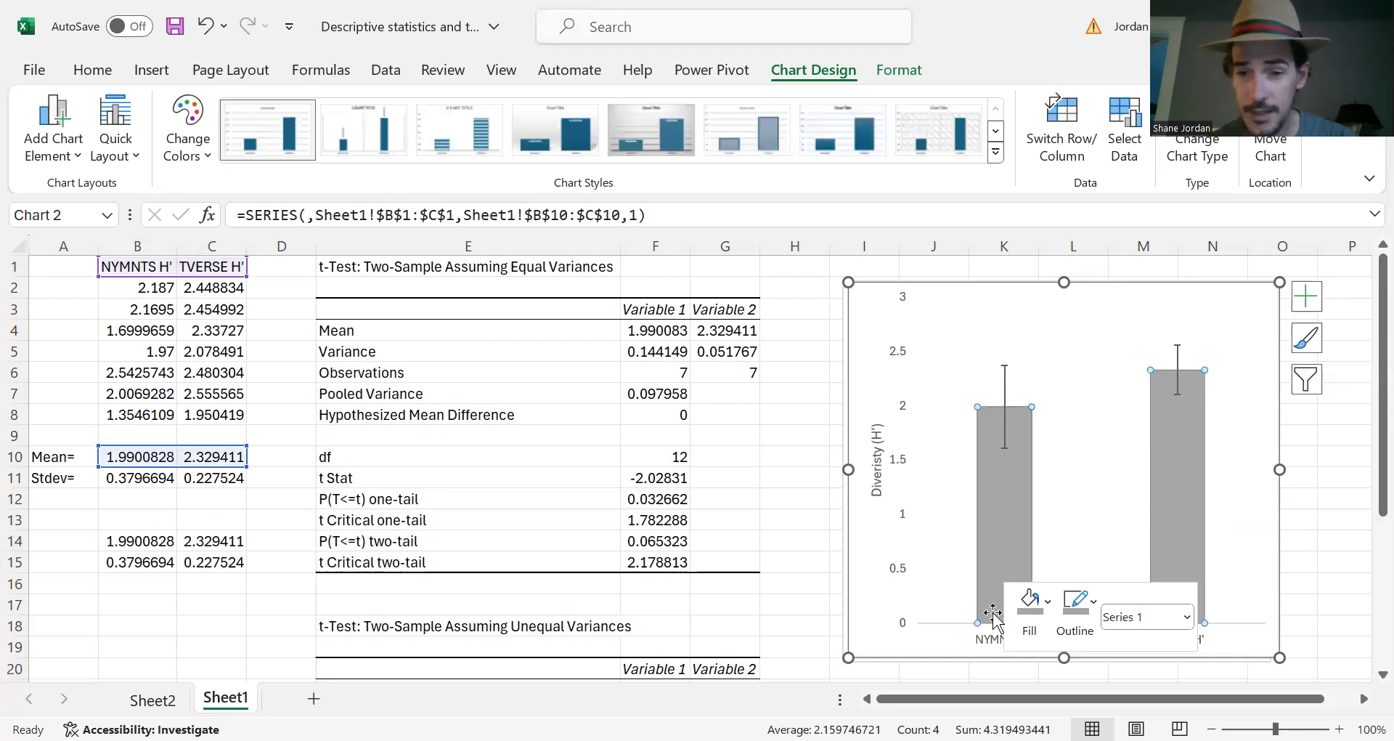
{"action": "left_click", "coordinate": [1246, 543]}
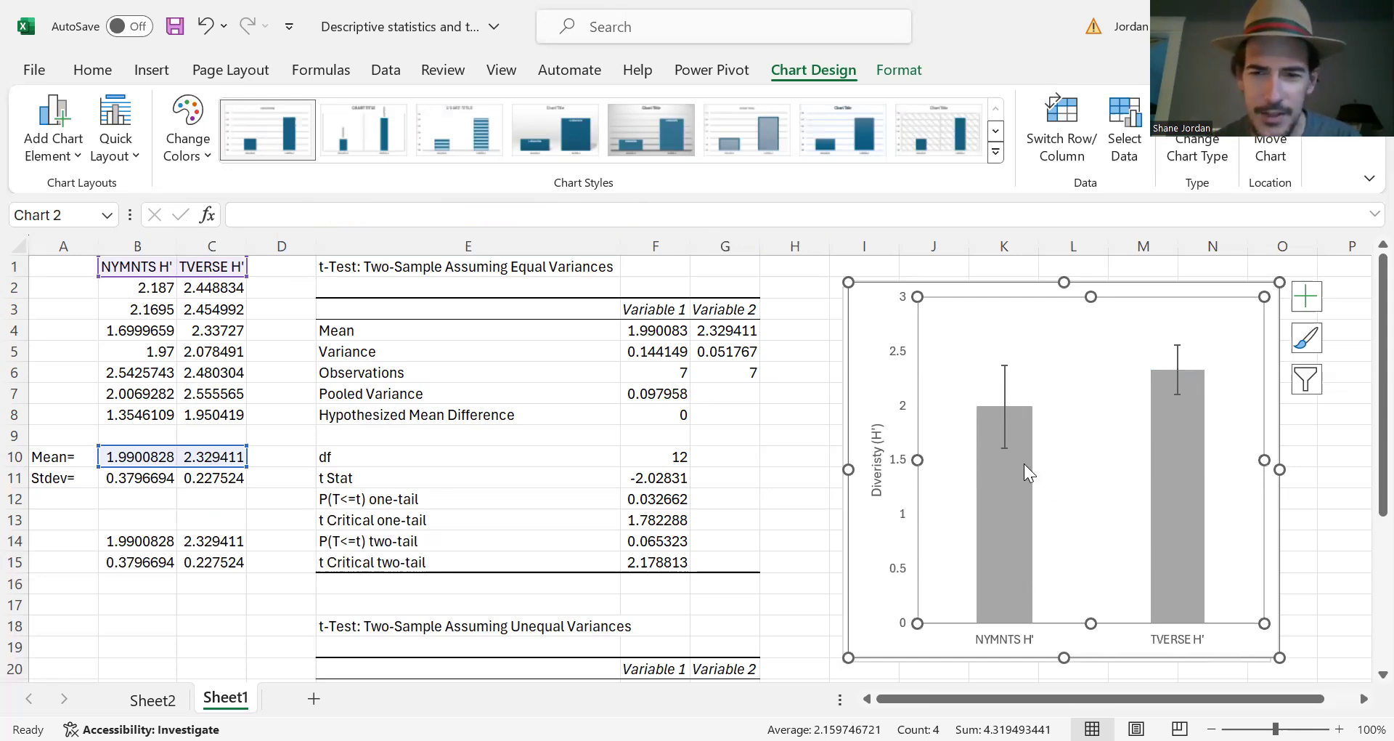
{"action": "mouse_move", "coordinate": [1024, 465]}
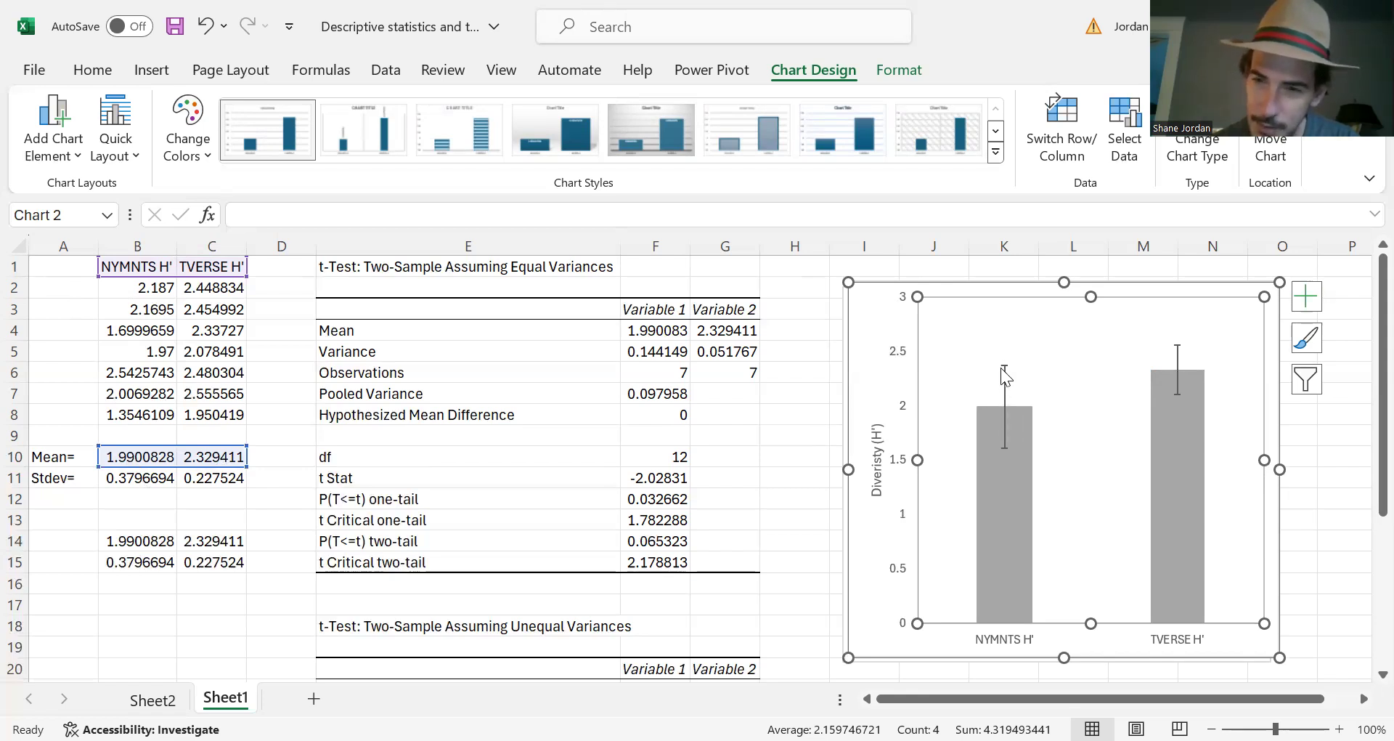
{"action": "mouse_move", "coordinate": [1001, 405]}
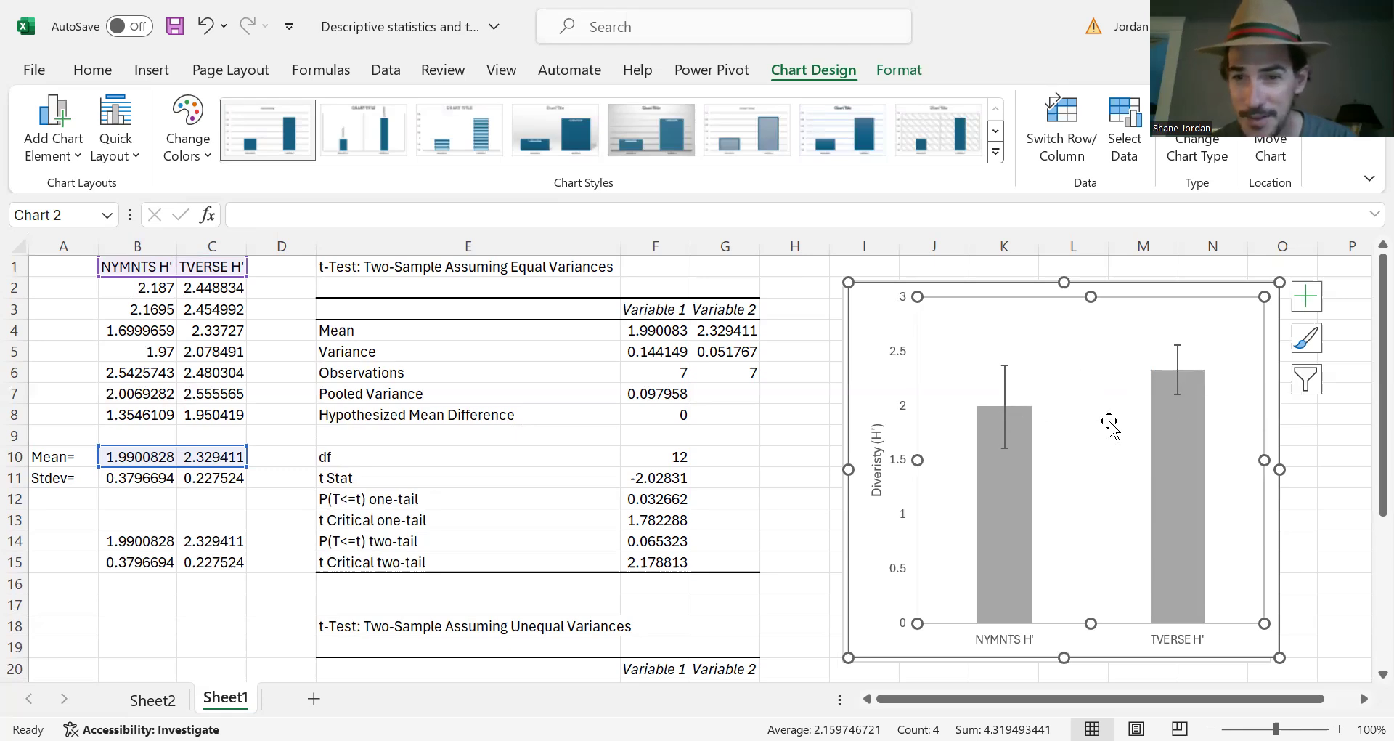
{"action": "left_click", "coordinate": [868, 580]}
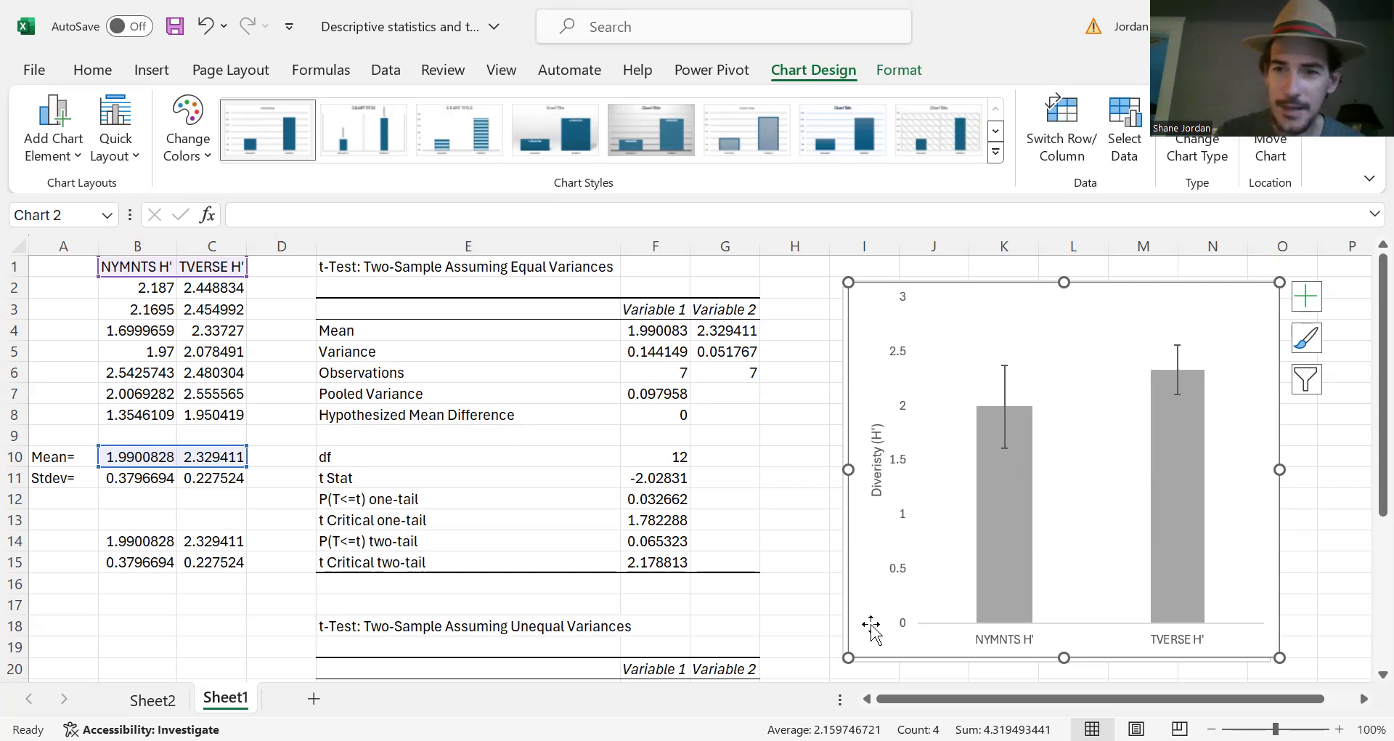
- Switch to the Chi-square workbook and examine the pre-fire and post-fire counts for each feeding group in A1:M6
{"action": "key", "text": "Escape"}
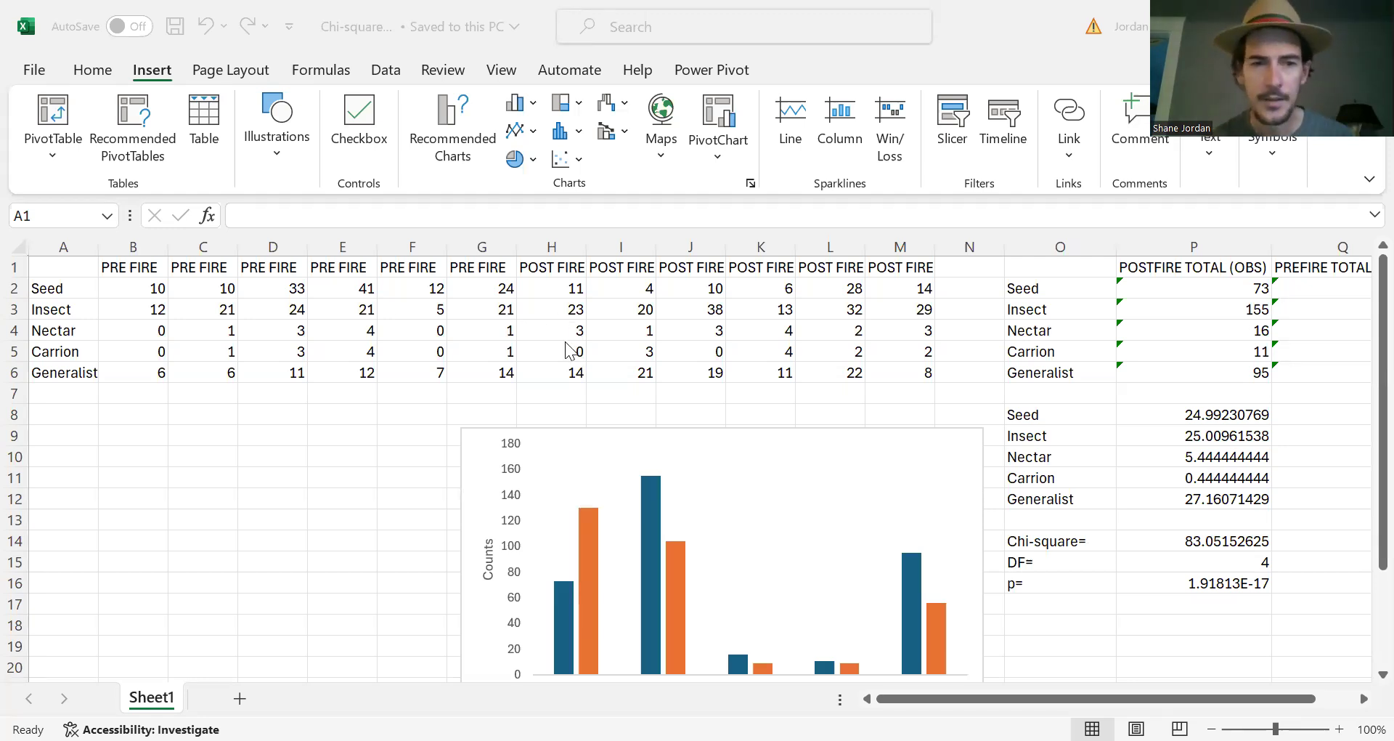
{"action": "left_click_drag", "start_coordinate": [133, 270], "coordinate": [513, 377]}
{"action": "left_click", "coordinate": [557, 284]}
{"action": "left_click_drag", "start_coordinate": [556, 269], "coordinate": [916, 385]}
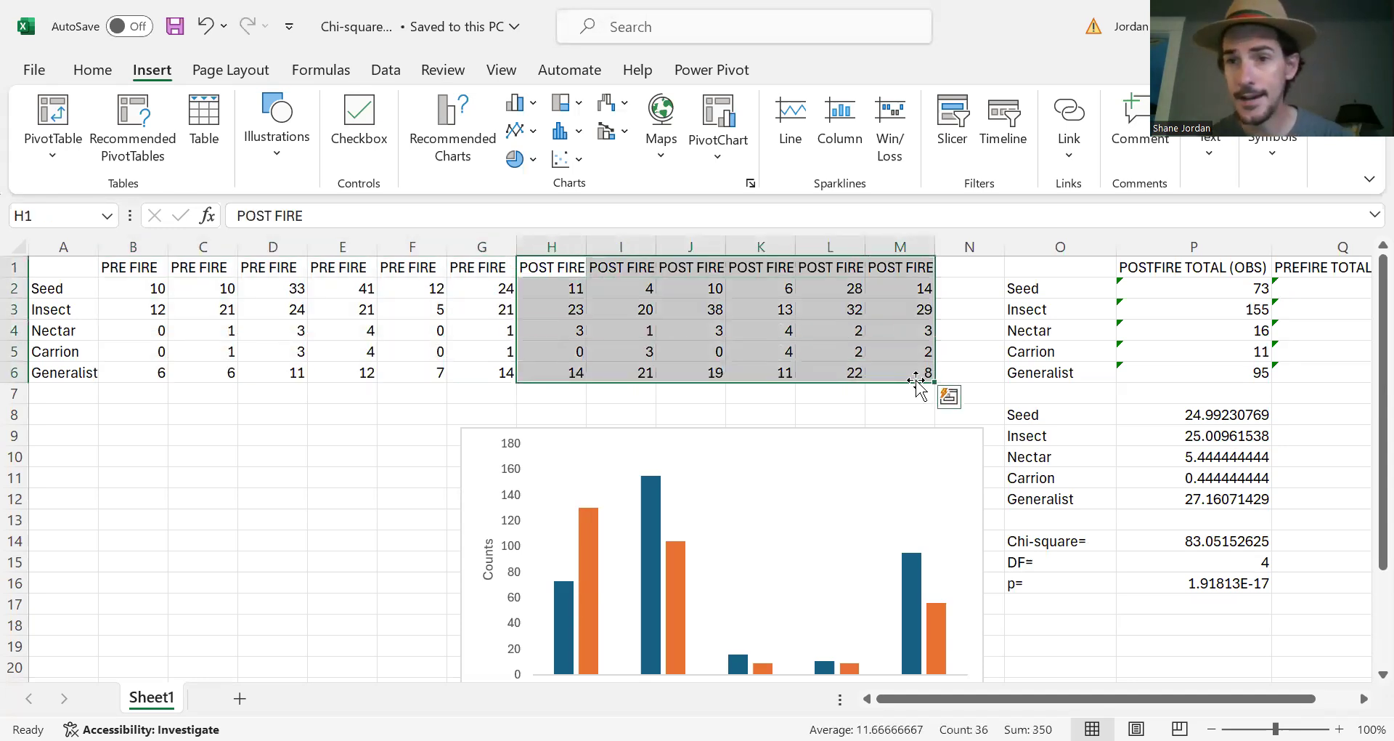
{"action": "left_click", "coordinate": [119, 293]}
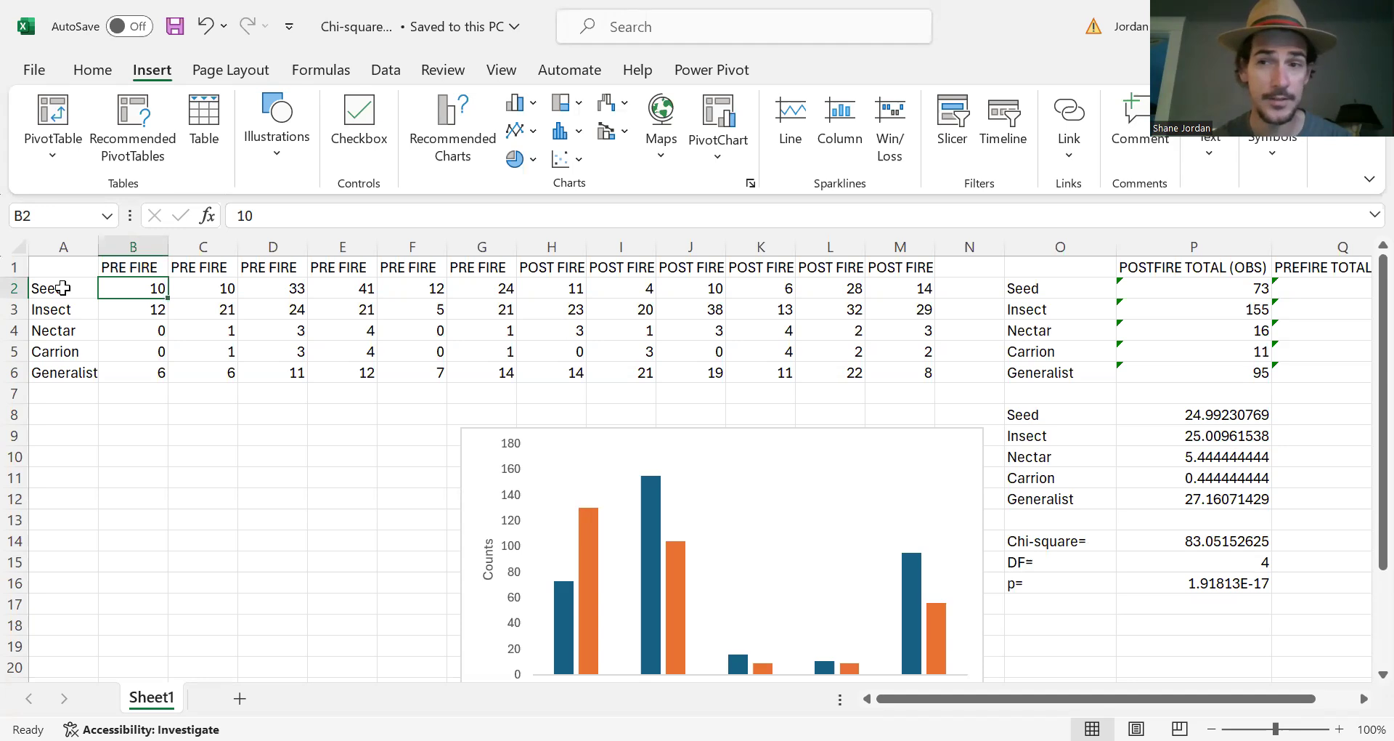
{"action": "left_click", "coordinate": [124, 309]}
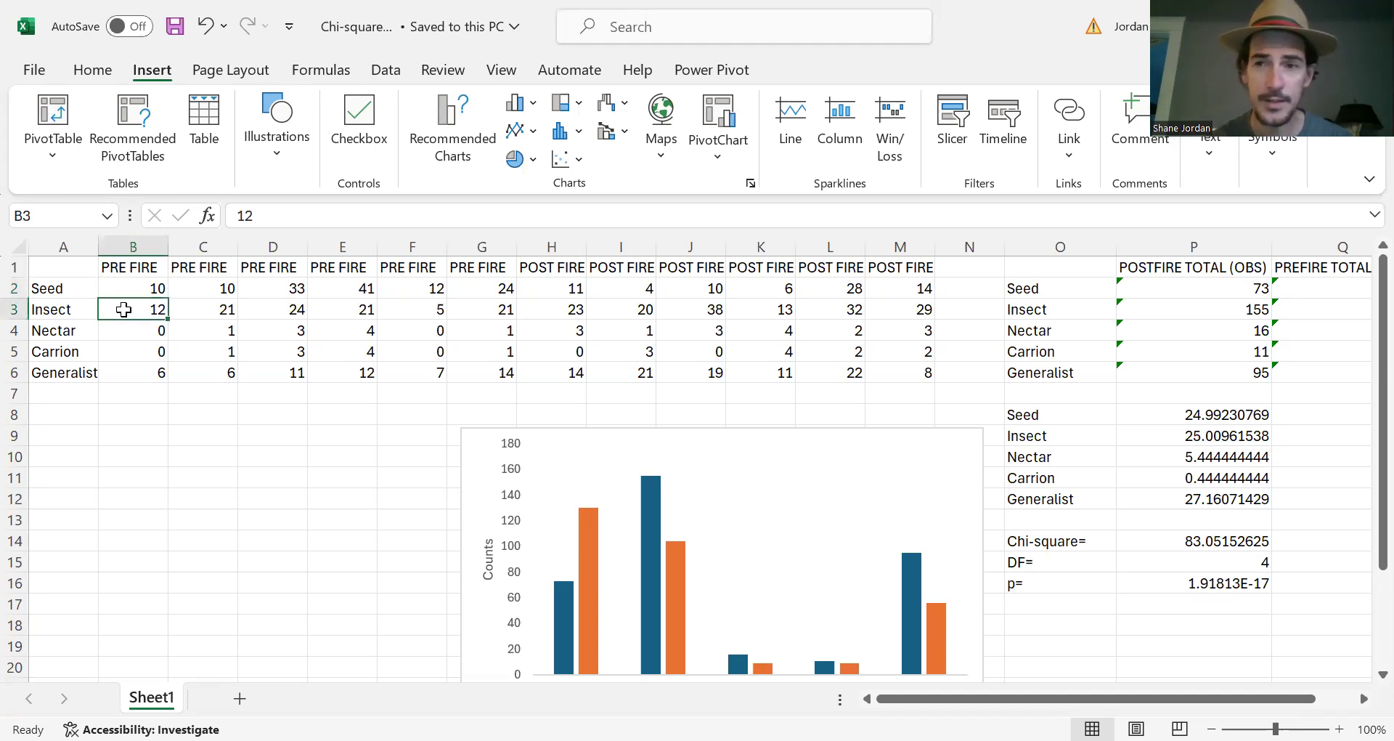
{"action": "left_click", "coordinate": [132, 336]}
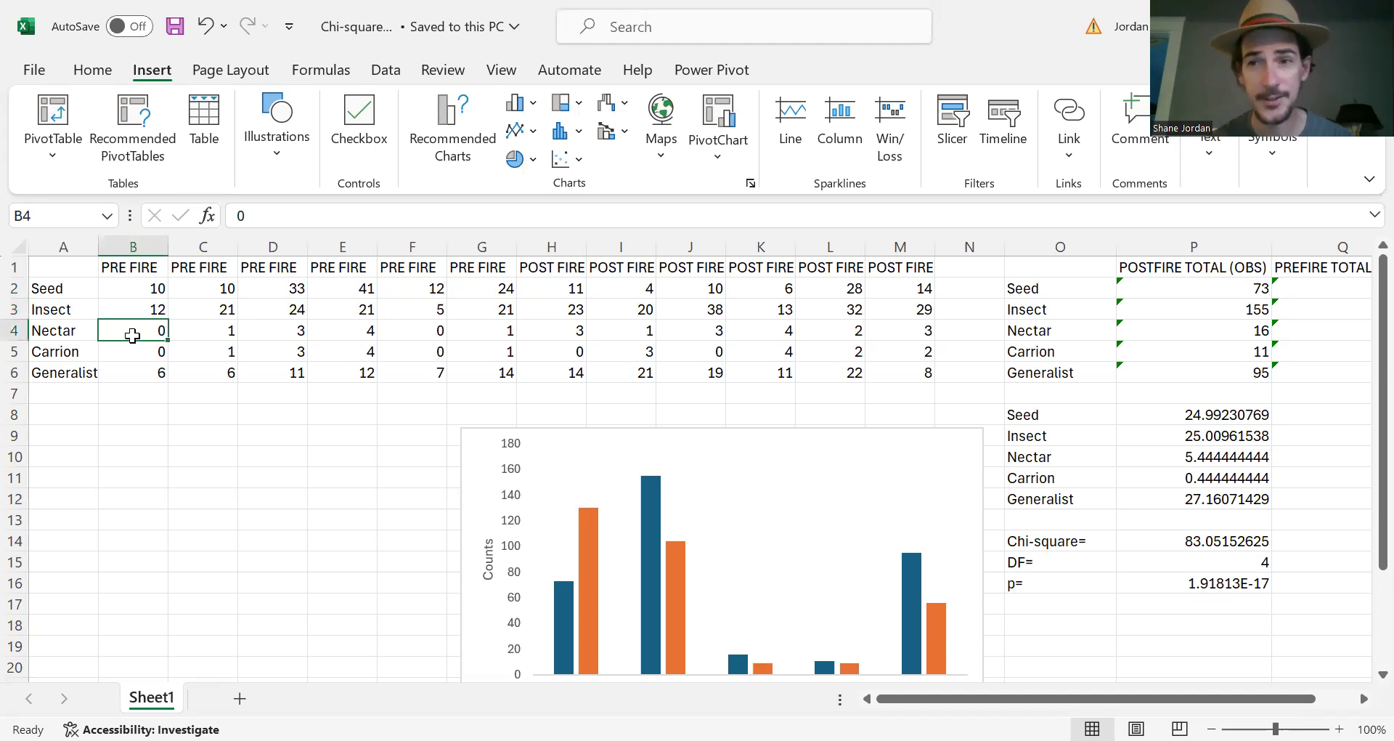
{"action": "left_click", "coordinate": [135, 349]}
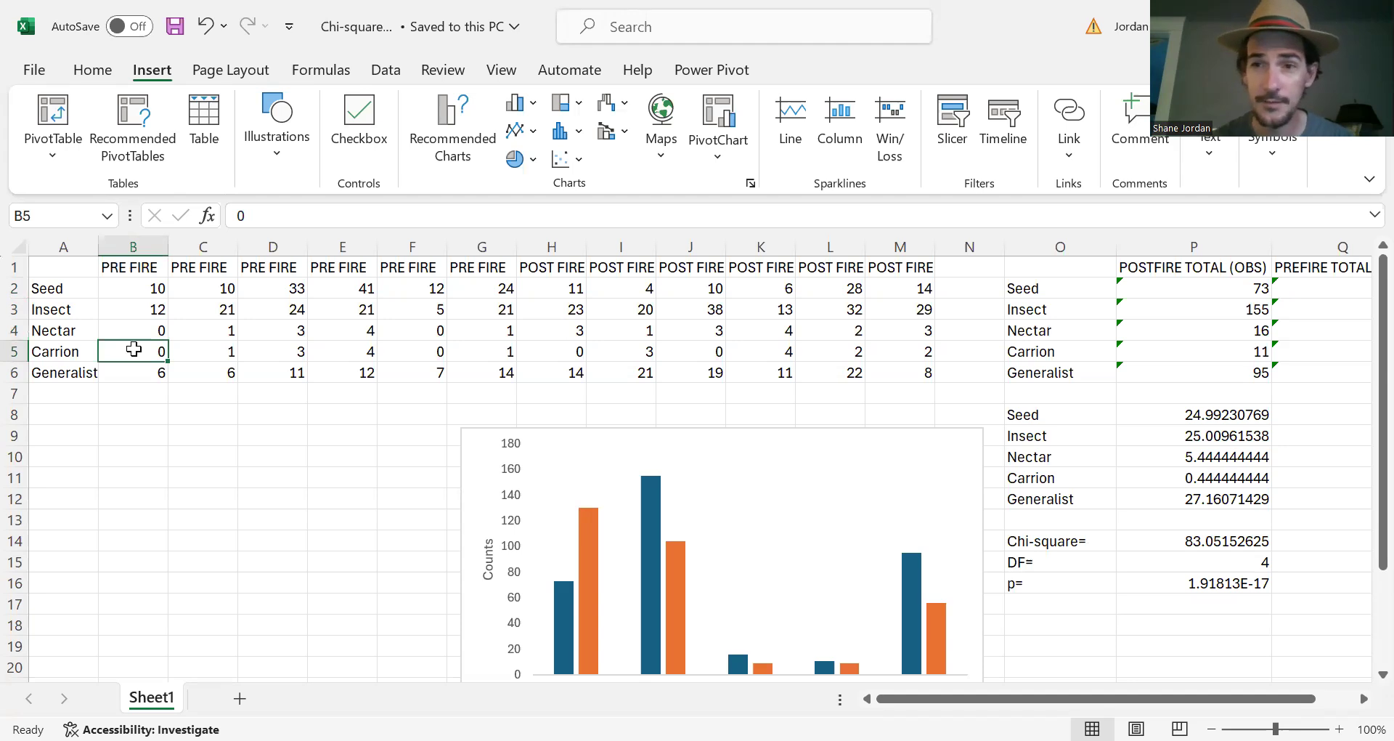
{"action": "left_click", "coordinate": [142, 370]}
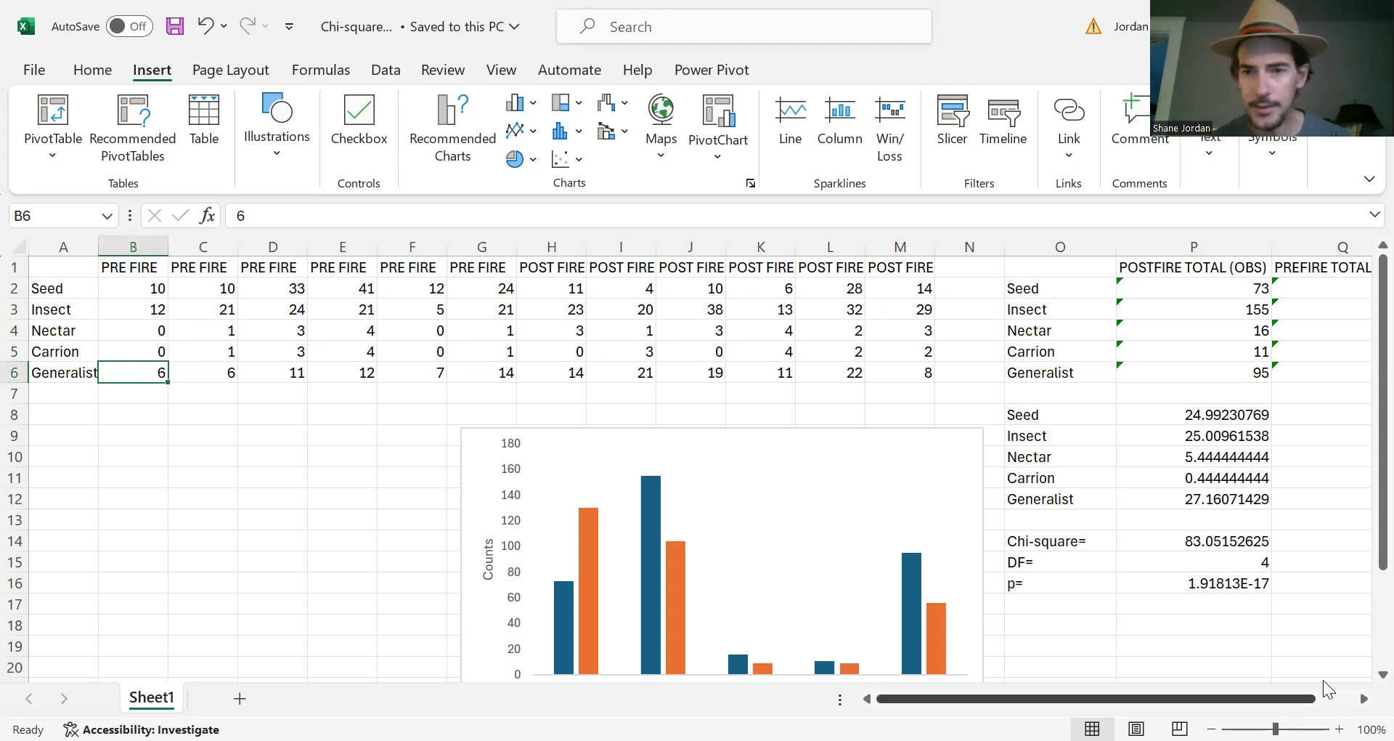
- Examine the SUM formulas behind the observed post-fire and expected pre-fire totals in P2:Q6 and compare the groups
{"action": "scroll", "coordinate": [1323, 681], "scroll_direction": "right", "scroll_amount": 2}
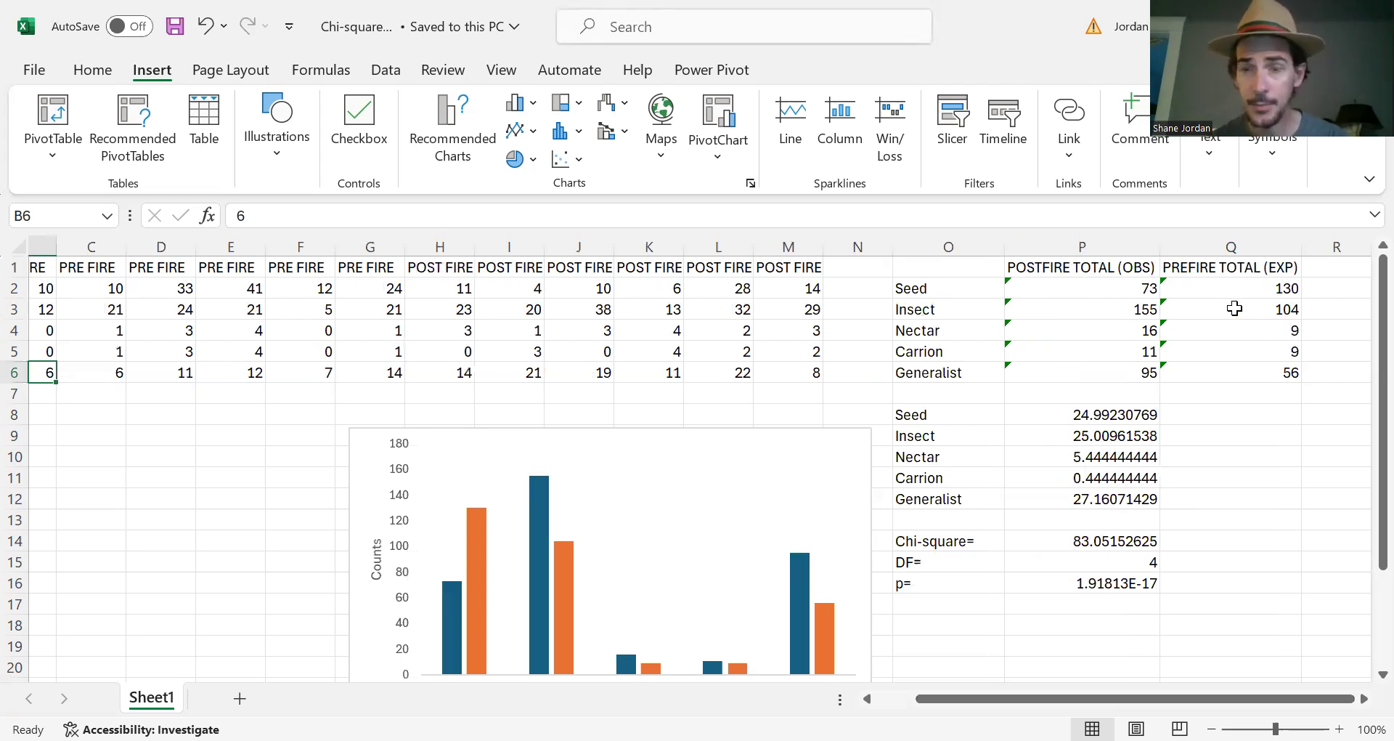
{"action": "left_click", "coordinate": [1100, 289]}
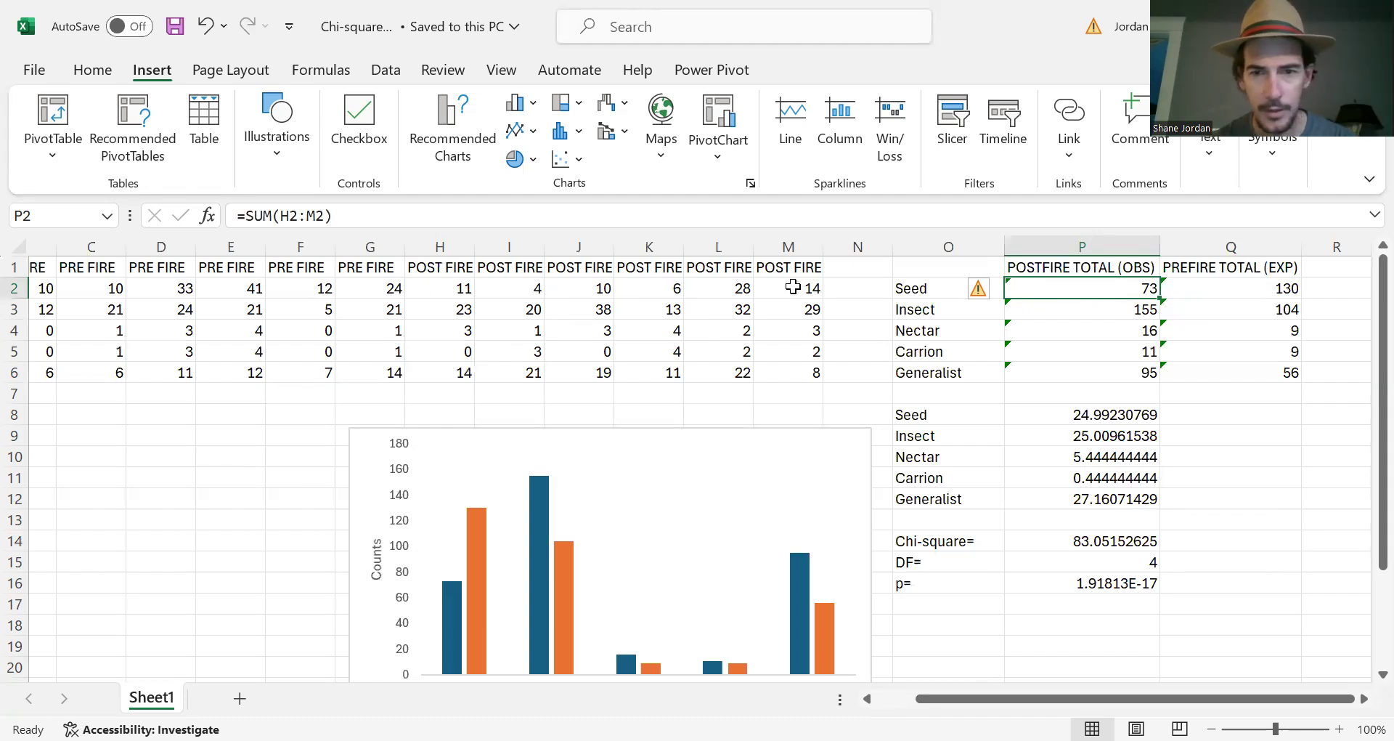
{"action": "left_click", "coordinate": [1216, 288]}
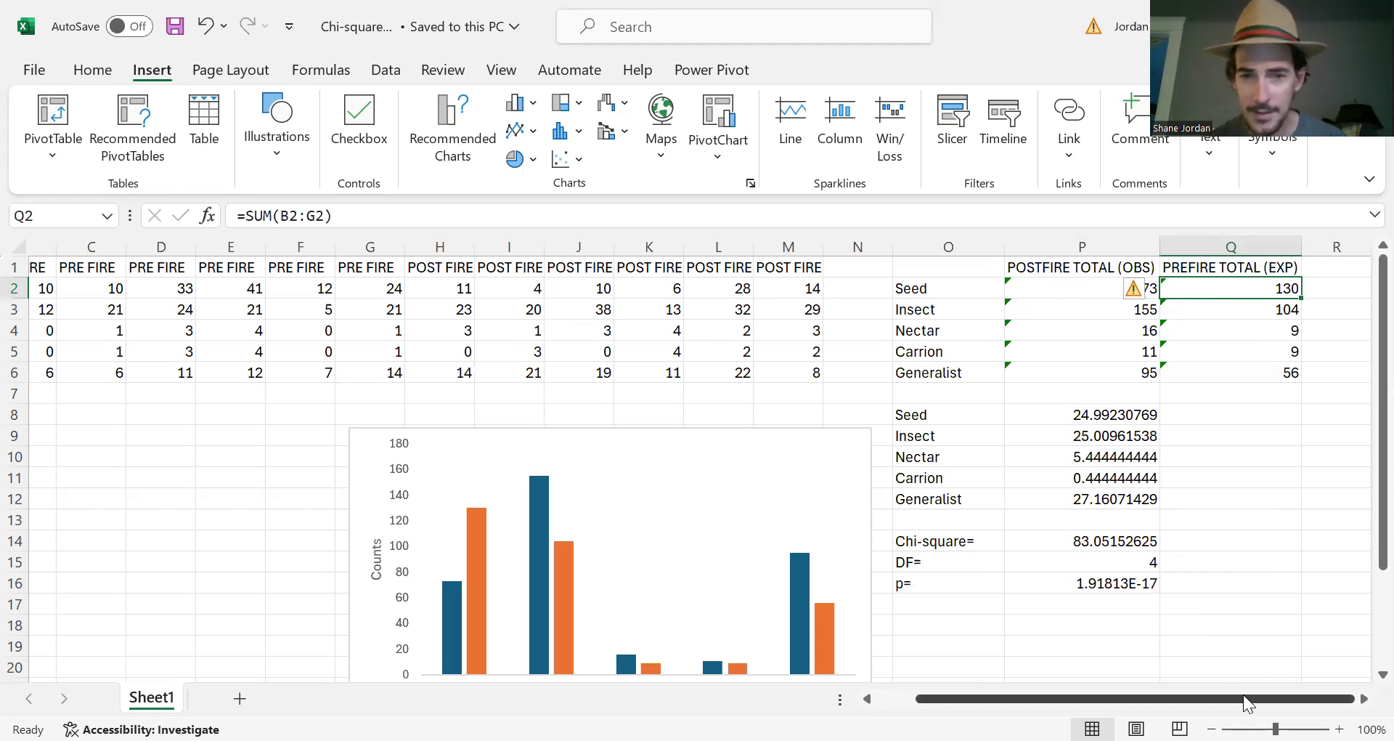
{"action": "left_click_drag", "start_coordinate": [1243, 698], "coordinate": [1204, 698]}
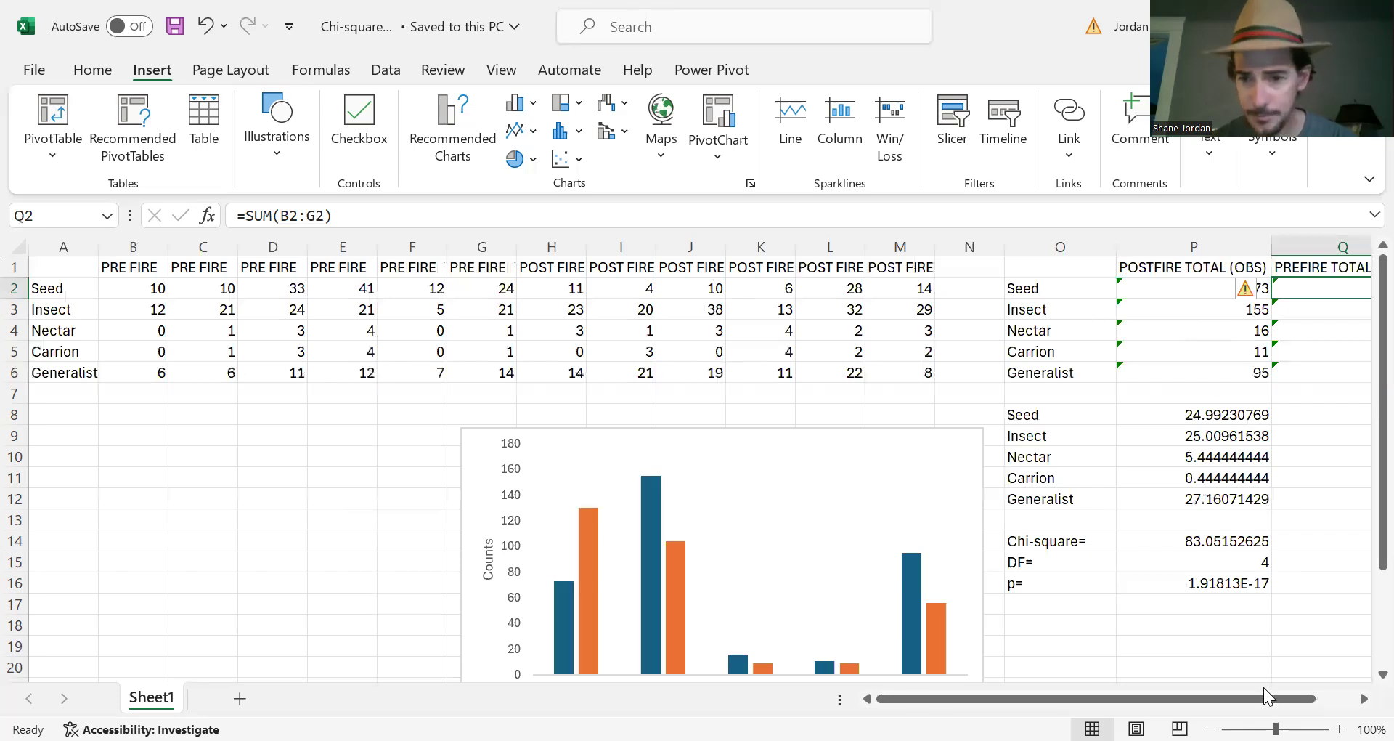
{"action": "scroll", "coordinate": [1175, 289], "scroll_direction": "right", "scroll_amount": 2}
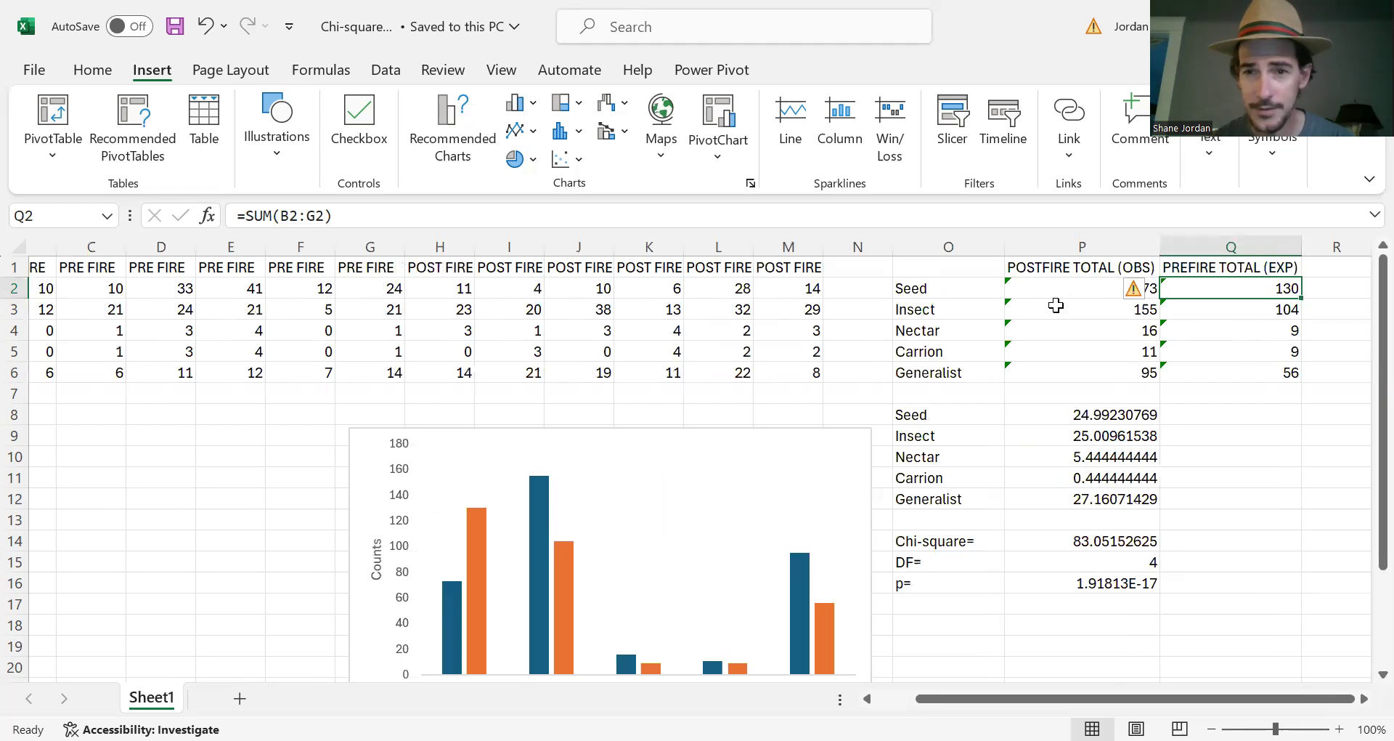
{"action": "left_click", "coordinate": [1267, 310]}
{"action": "left_click", "coordinate": [1257, 330]}
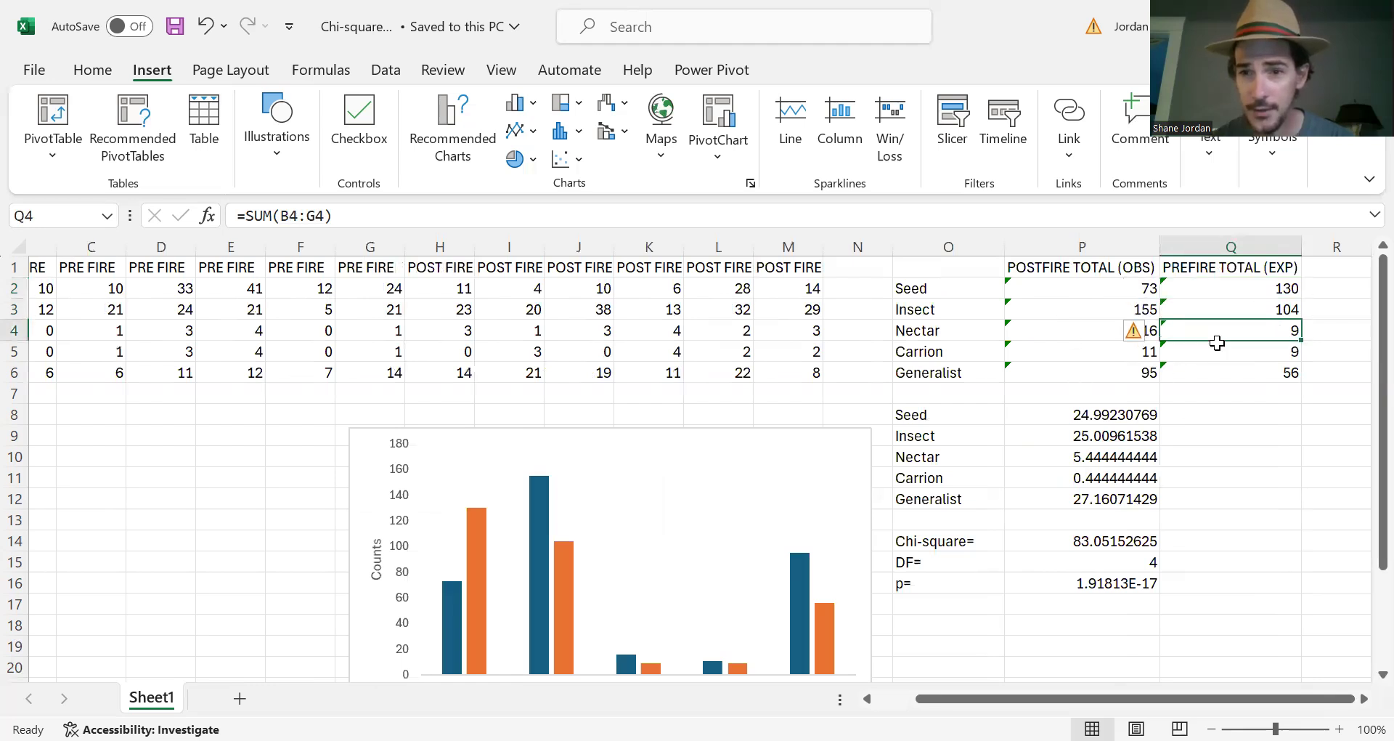
{"action": "left_click", "coordinate": [1040, 331]}
{"action": "left_click", "coordinate": [1046, 351]}
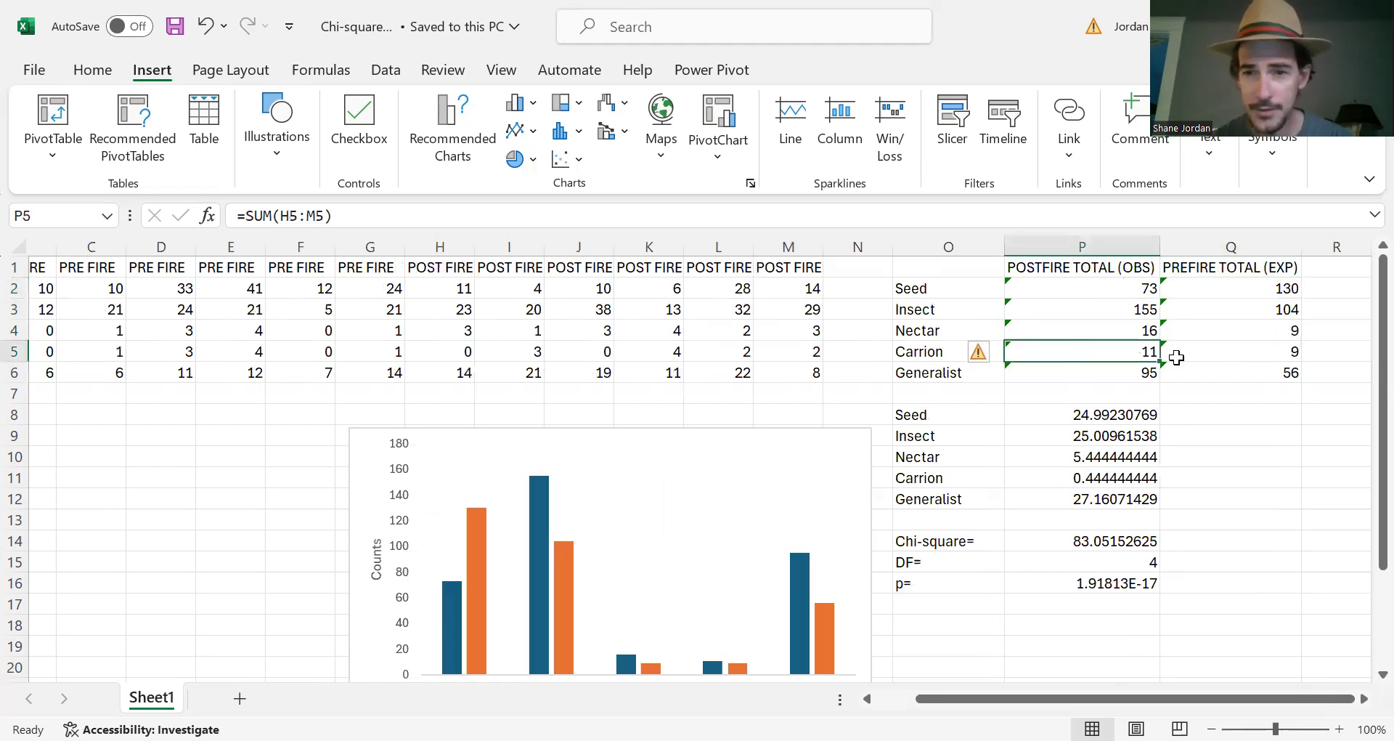
{"action": "left_click", "coordinate": [1180, 354]}
{"action": "left_click", "coordinate": [1214, 368]}
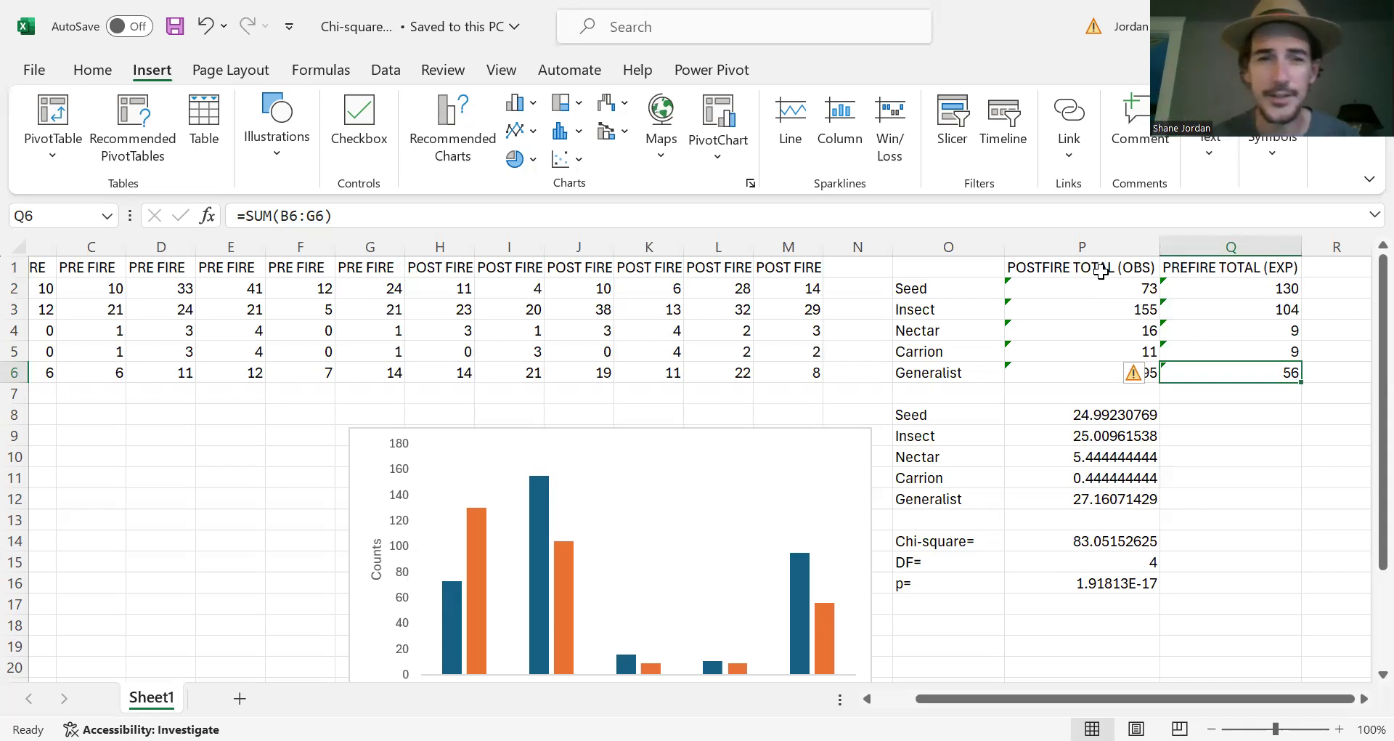
- Check the Seed chi-square formula in P8 and try to enter the squared difference =(P2-Q2)^2) in Q8
{"action": "left_click", "coordinate": [1071, 412]}
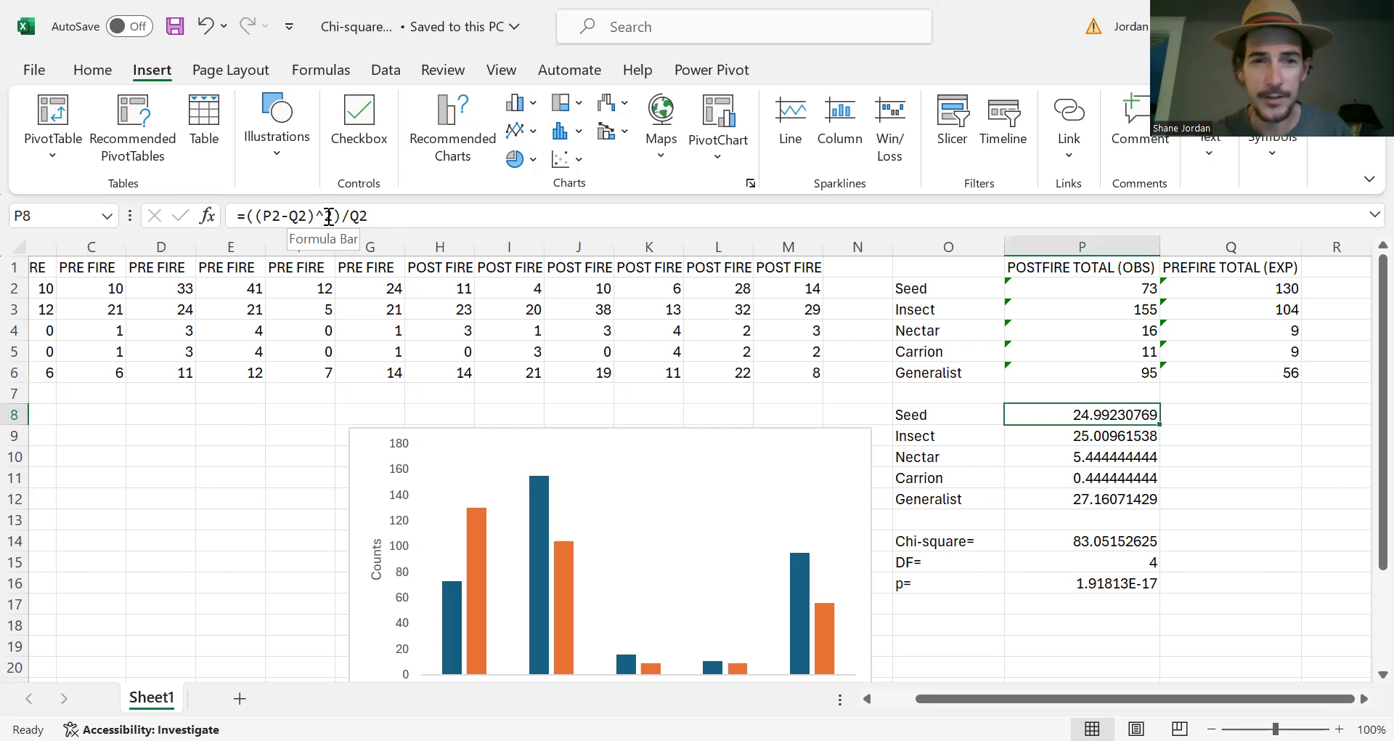
{"action": "left_click", "coordinate": [1258, 414]}
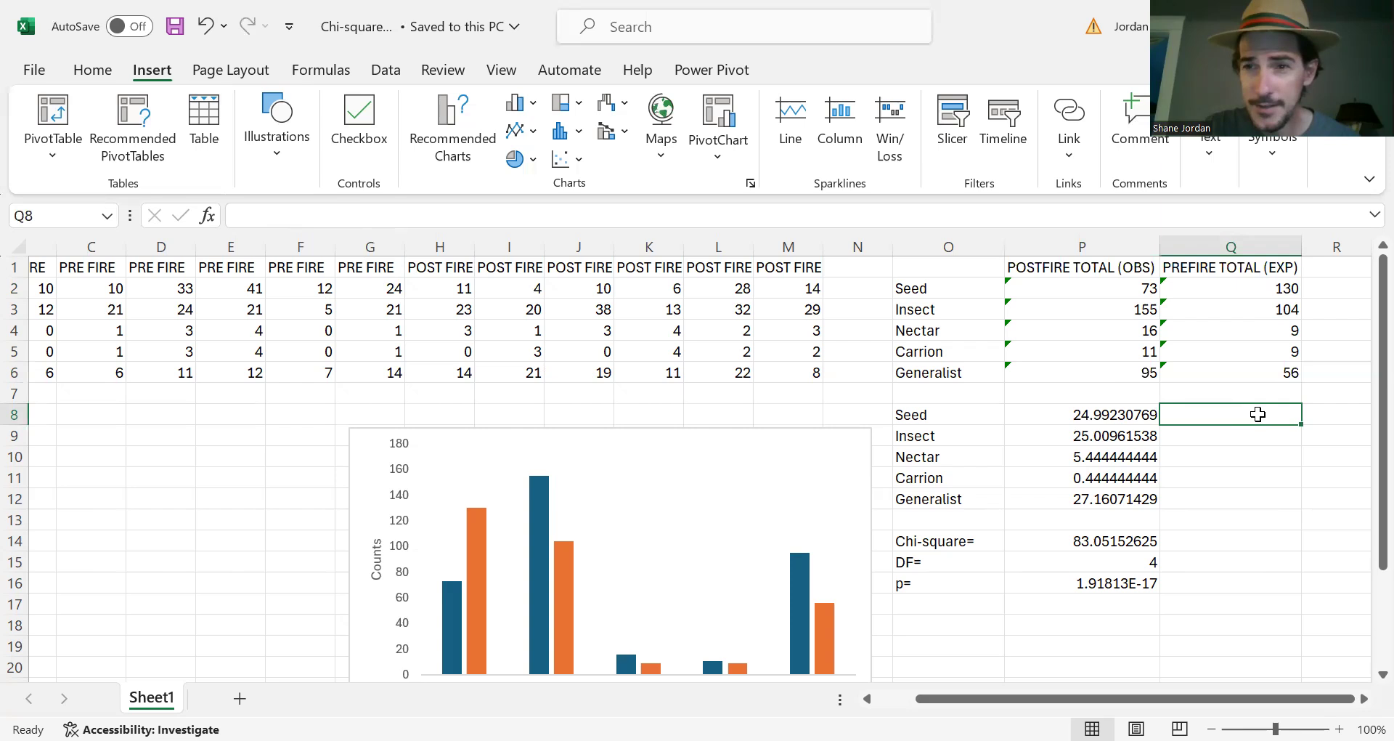
{"action": "type", "text": "="}
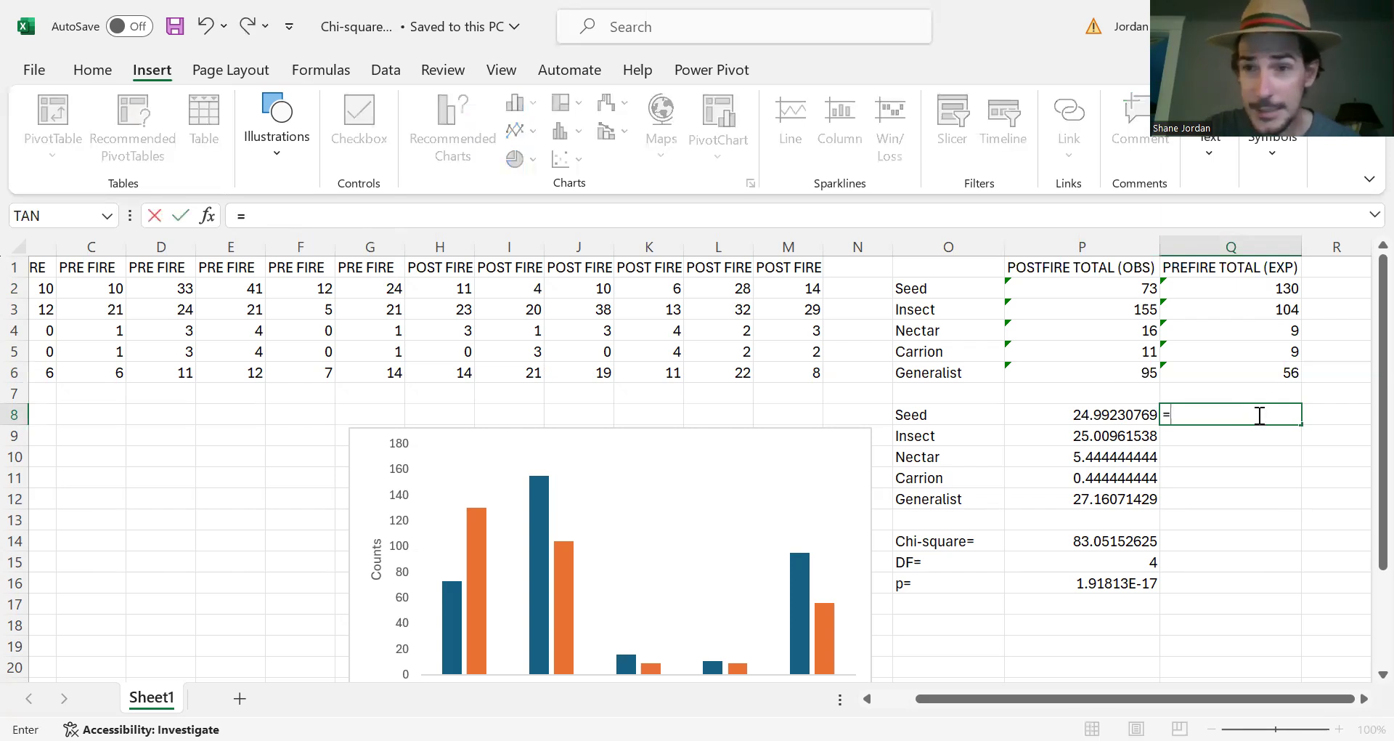
{"action": "type", "text": "("}
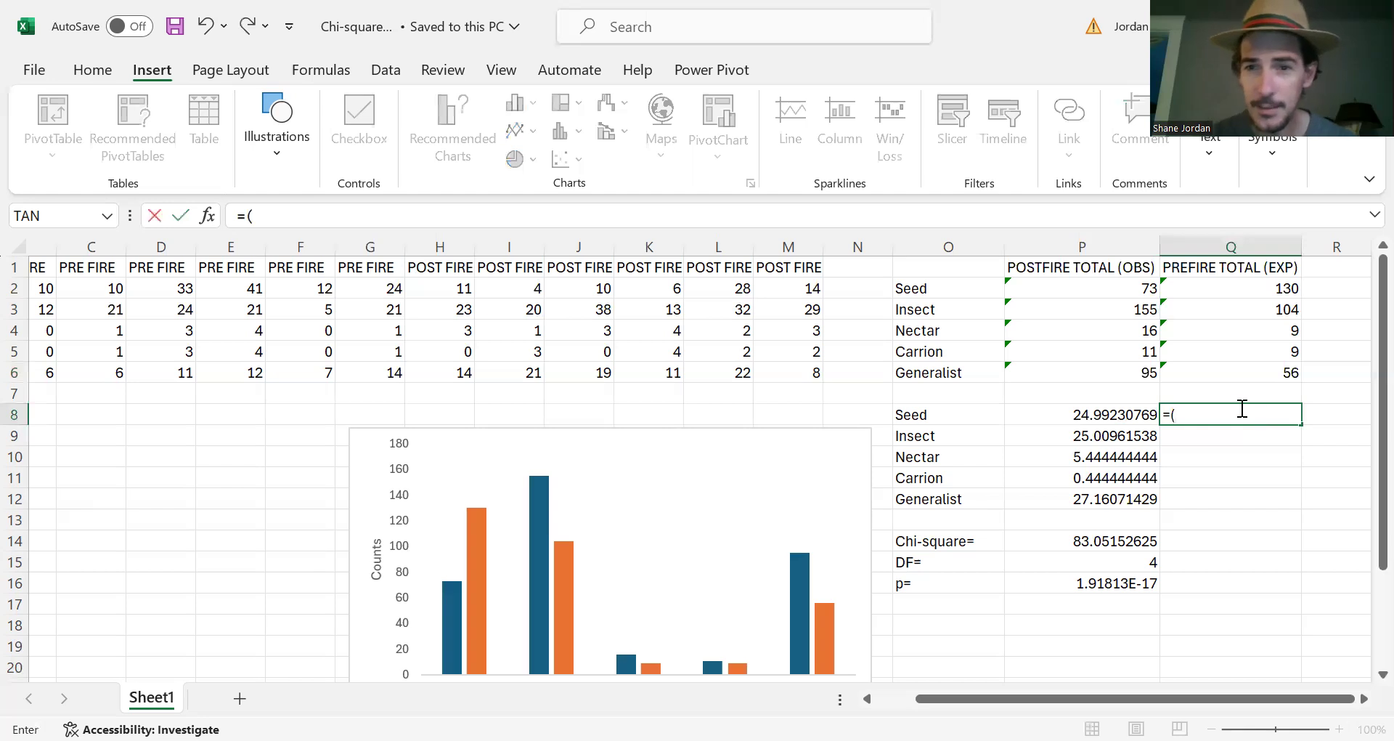
{"action": "left_click", "coordinate": [1134, 295]}
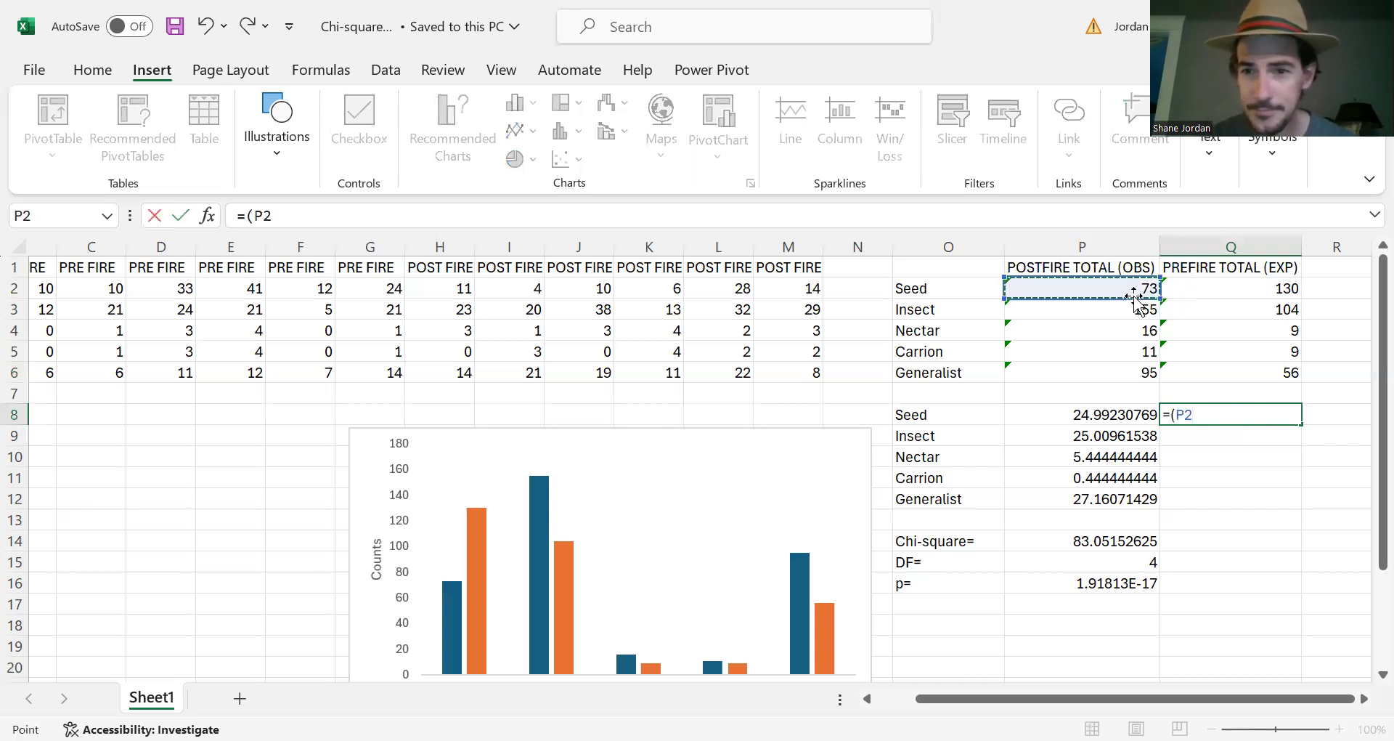
{"action": "type", "text": "-"}
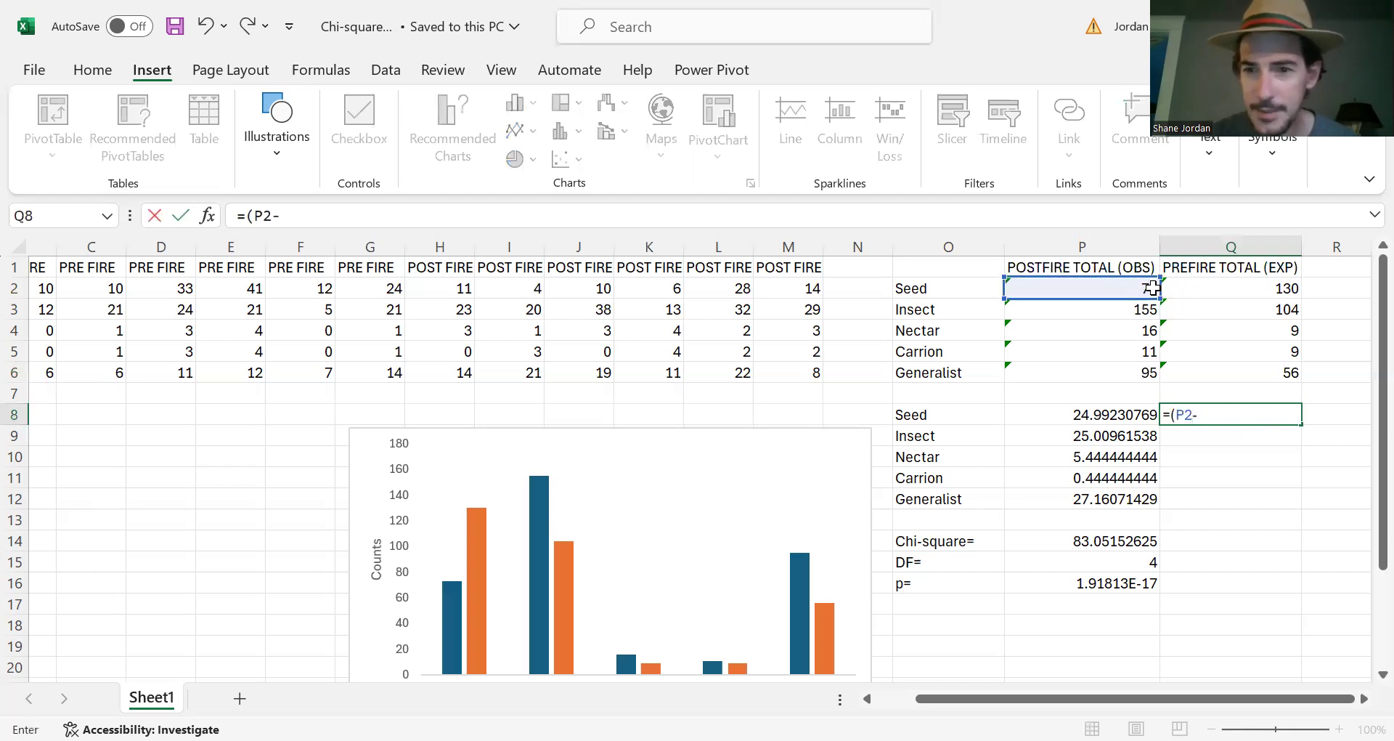
{"action": "left_click", "coordinate": [1197, 287]}
{"action": "type", "text": ")^"}
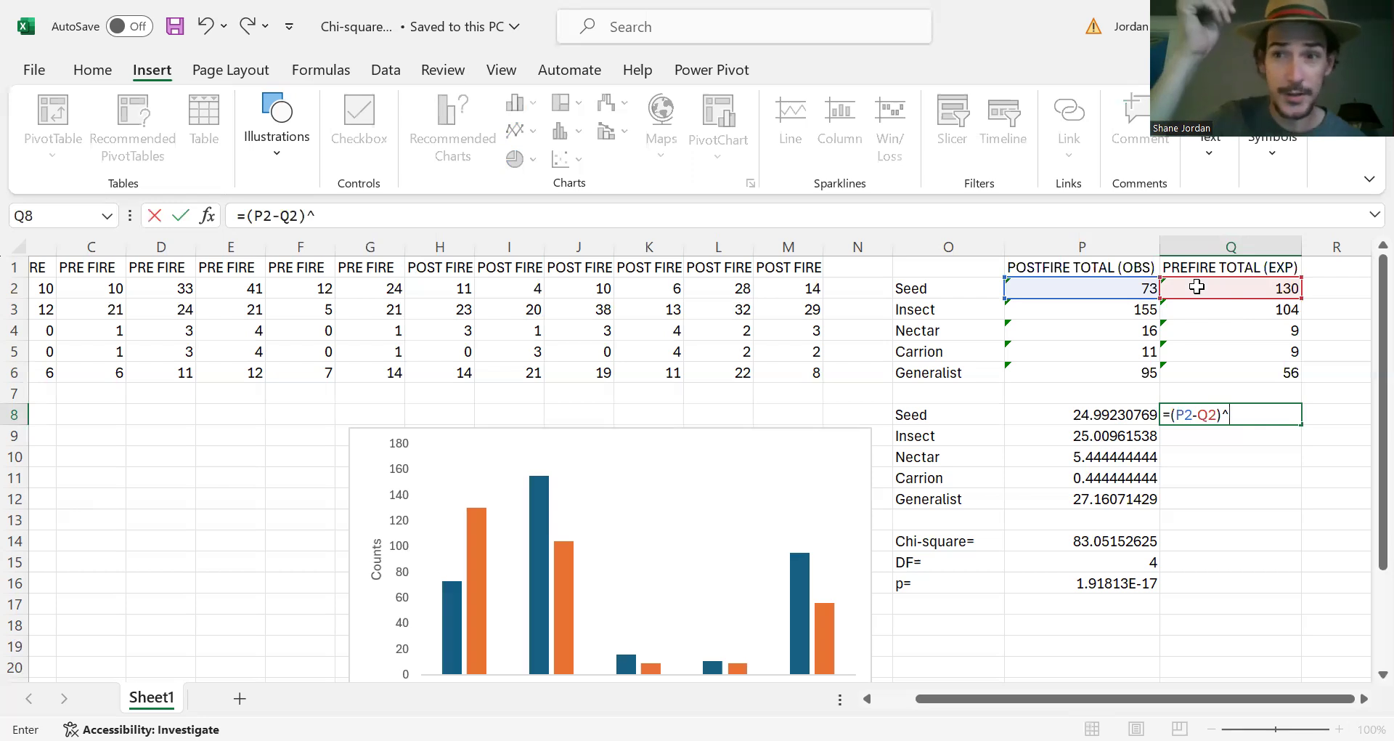
{"action": "type", "text": "2)"}
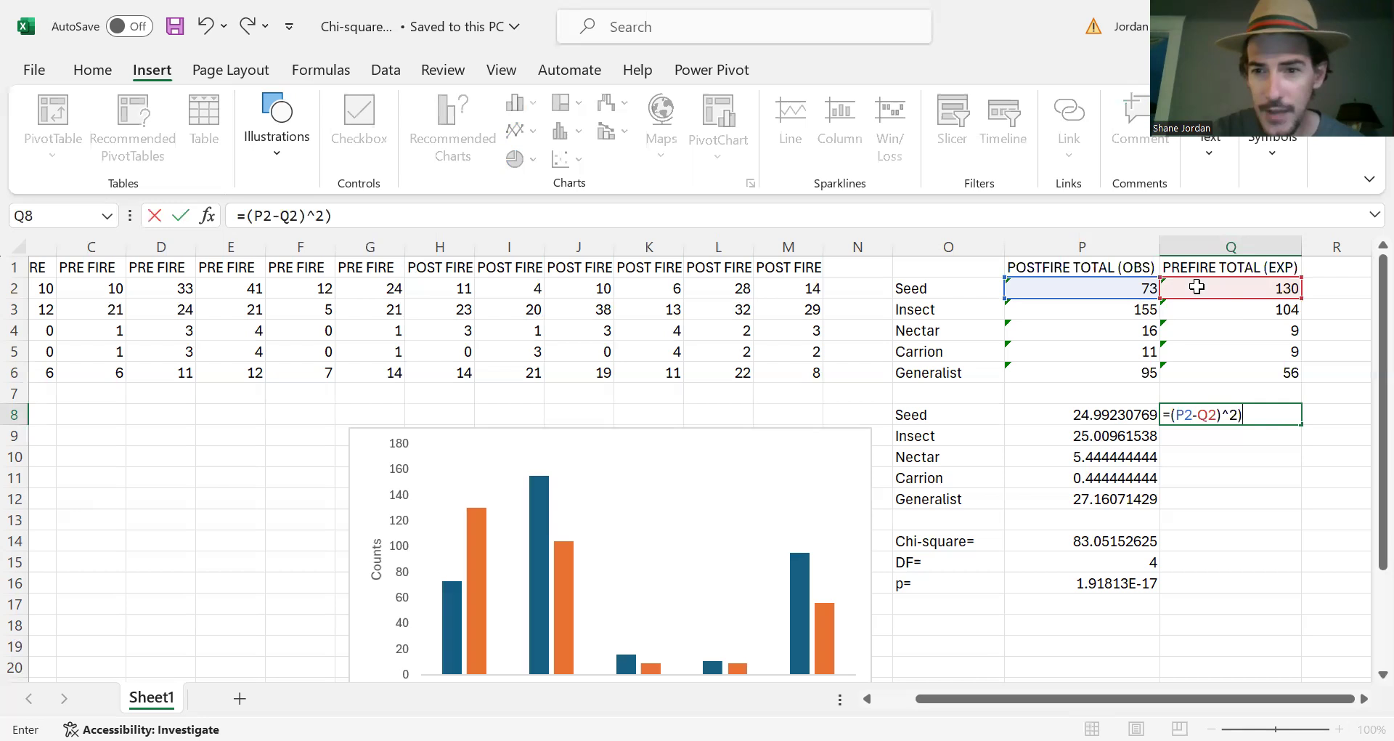
{"action": "key", "text": "Return"}
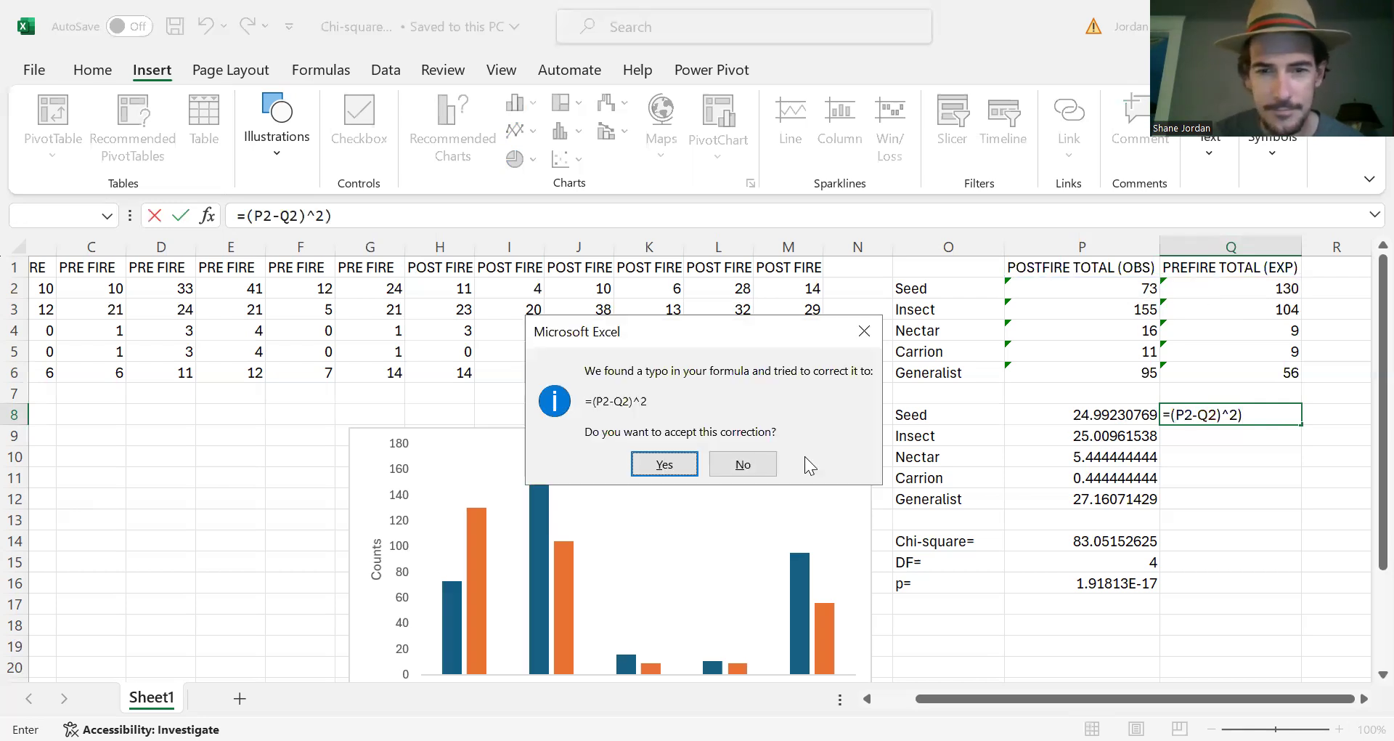
{"action": "left_click", "coordinate": [861, 319]}
{"action": "left_click", "coordinate": [664, 502]}
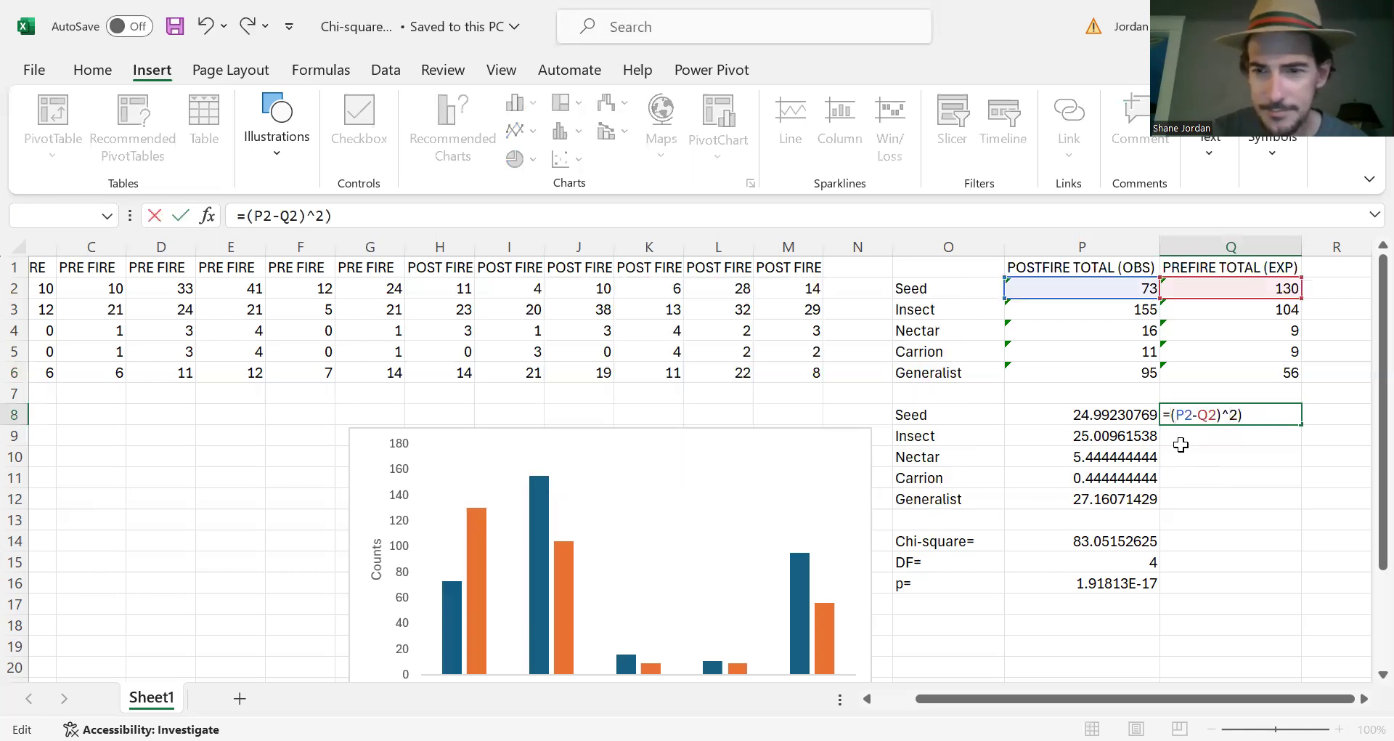
- Try to extend the Q8 formula to =((P2-Q2)^2))/Q2, dividing the squared difference by the expected Seed total
{"action": "type", "text": "("}
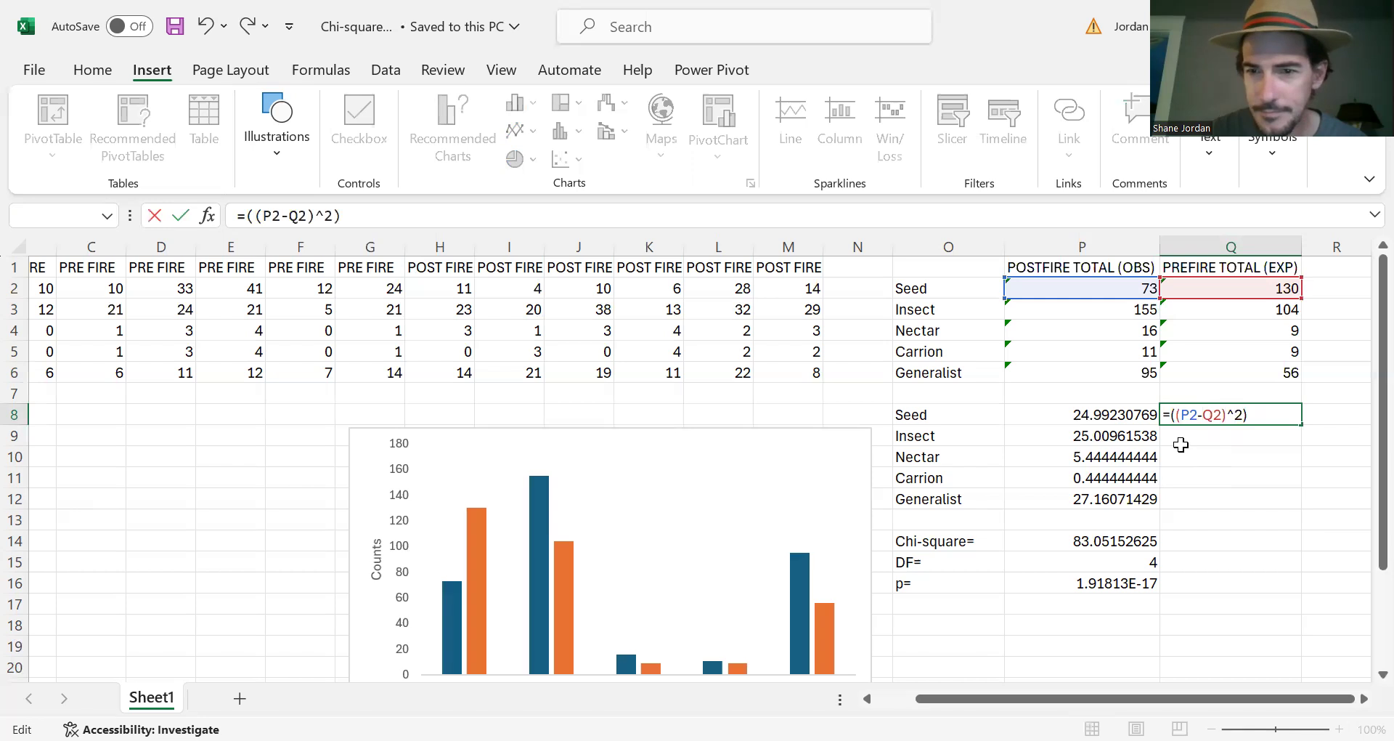
{"action": "type", "text": ")"}
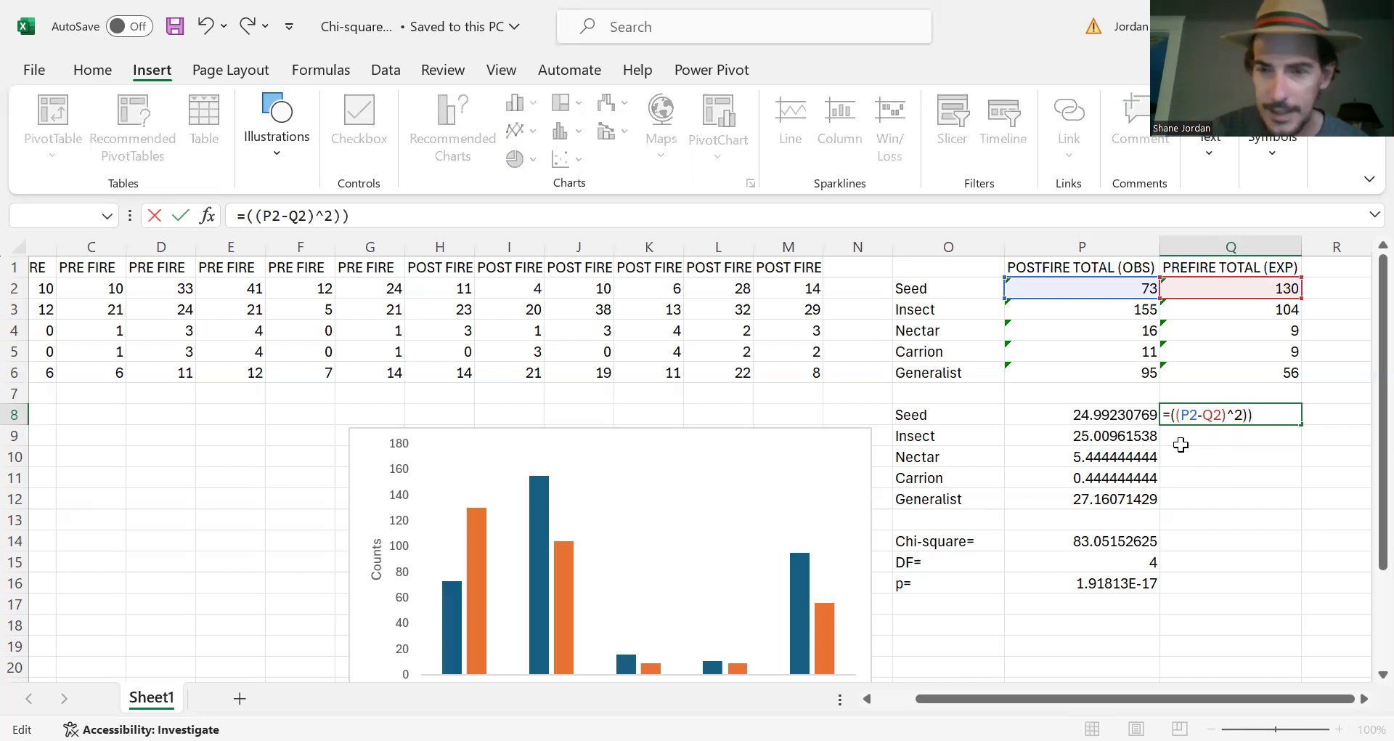
{"action": "type", "text": "/"}
{"action": "left_click", "coordinate": [1216, 288]}
{"action": "key", "text": "Return"}
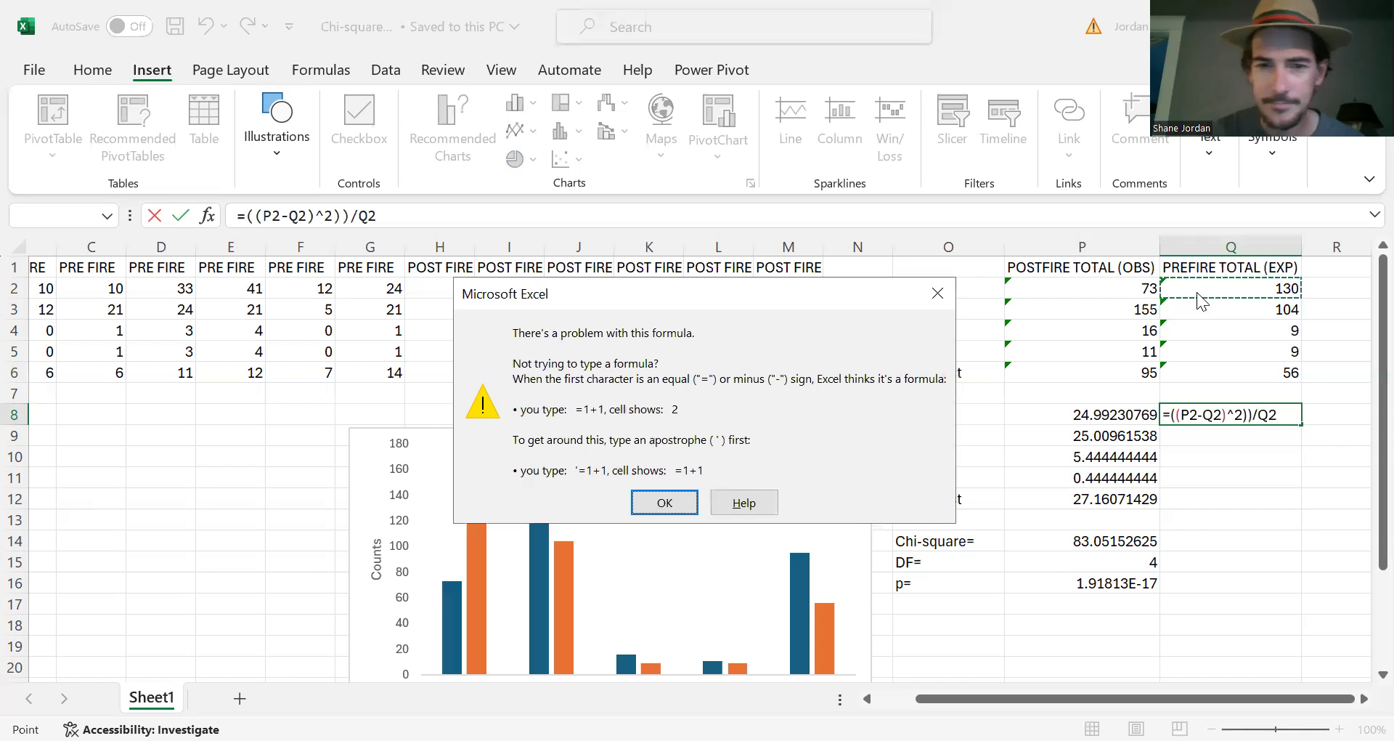
{"action": "left_click", "coordinate": [661, 503]}
{"action": "key", "text": "Left"}
{"action": "key", "text": "Left"}
{"action": "key", "text": "Left"}
{"action": "key", "text": "Left"}
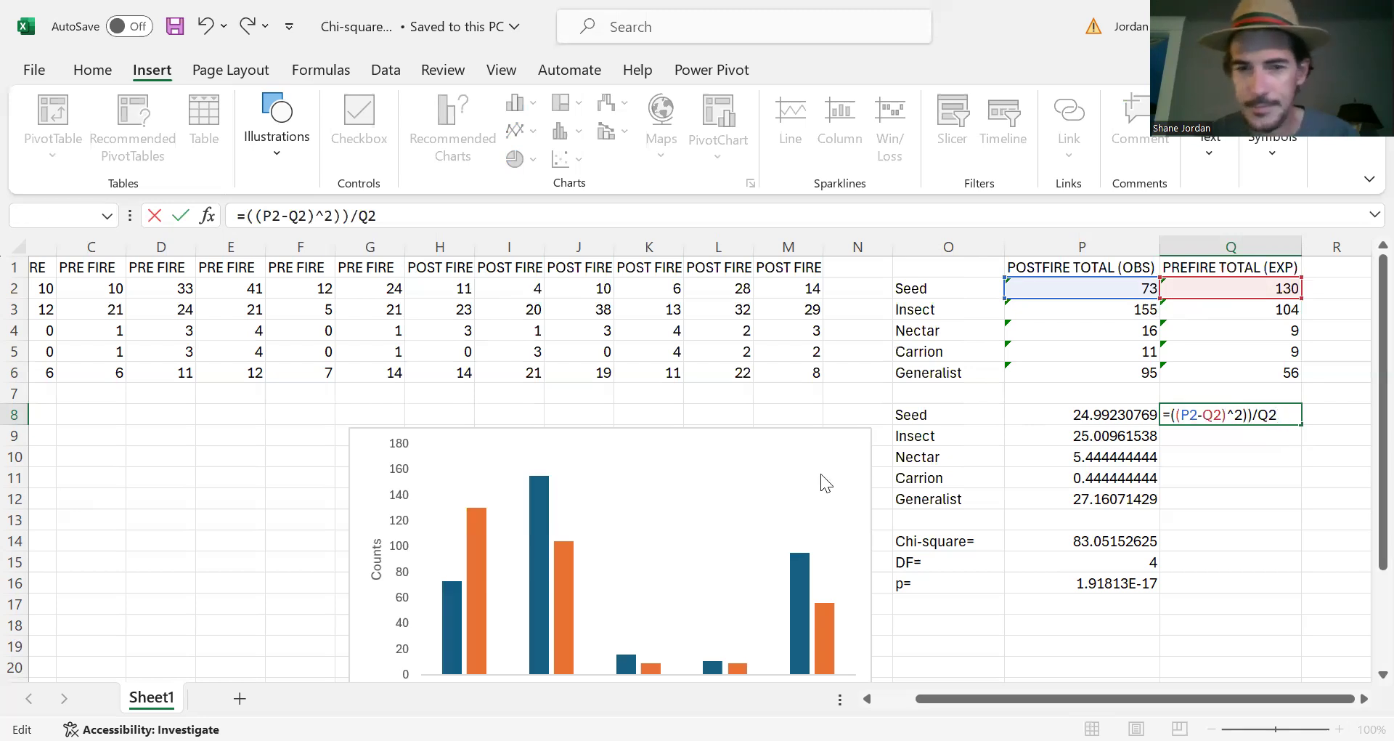
{"action": "key", "text": "Return"}
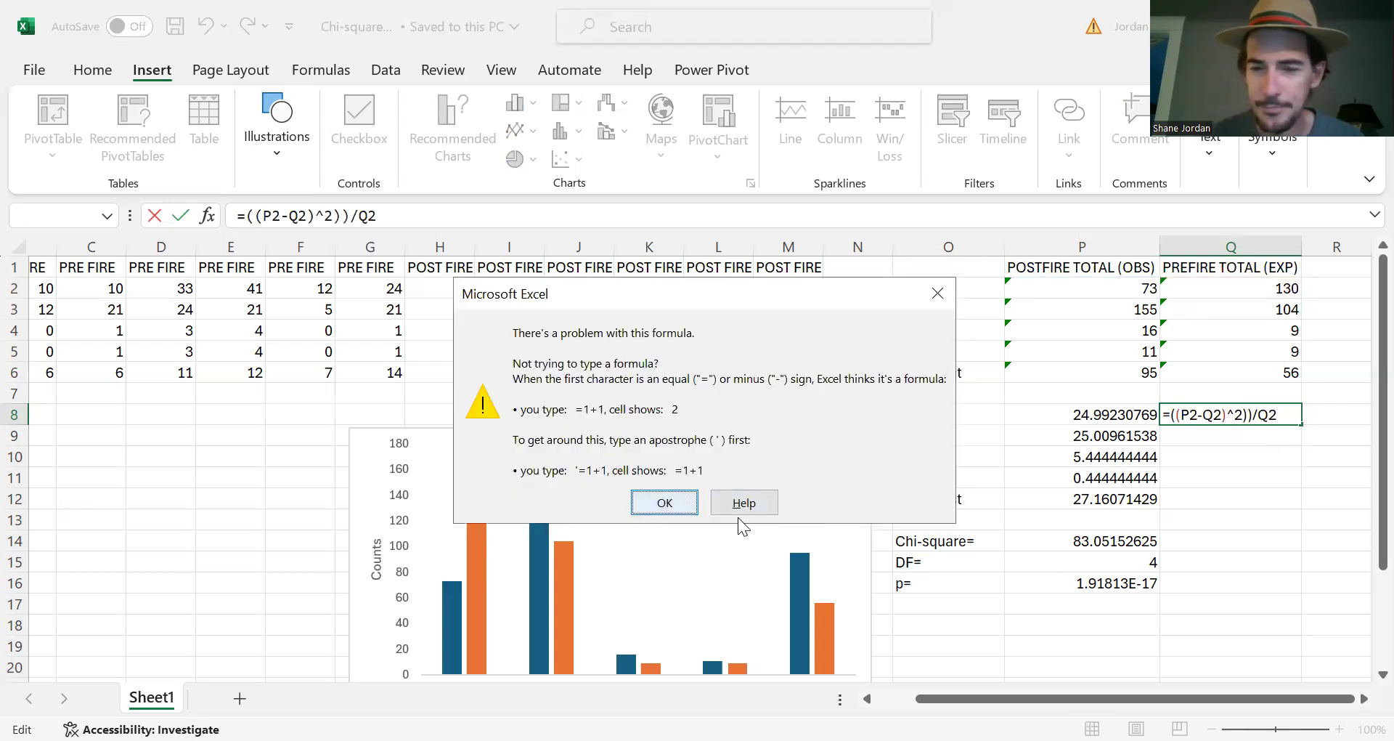
{"action": "left_click", "coordinate": [664, 502]}
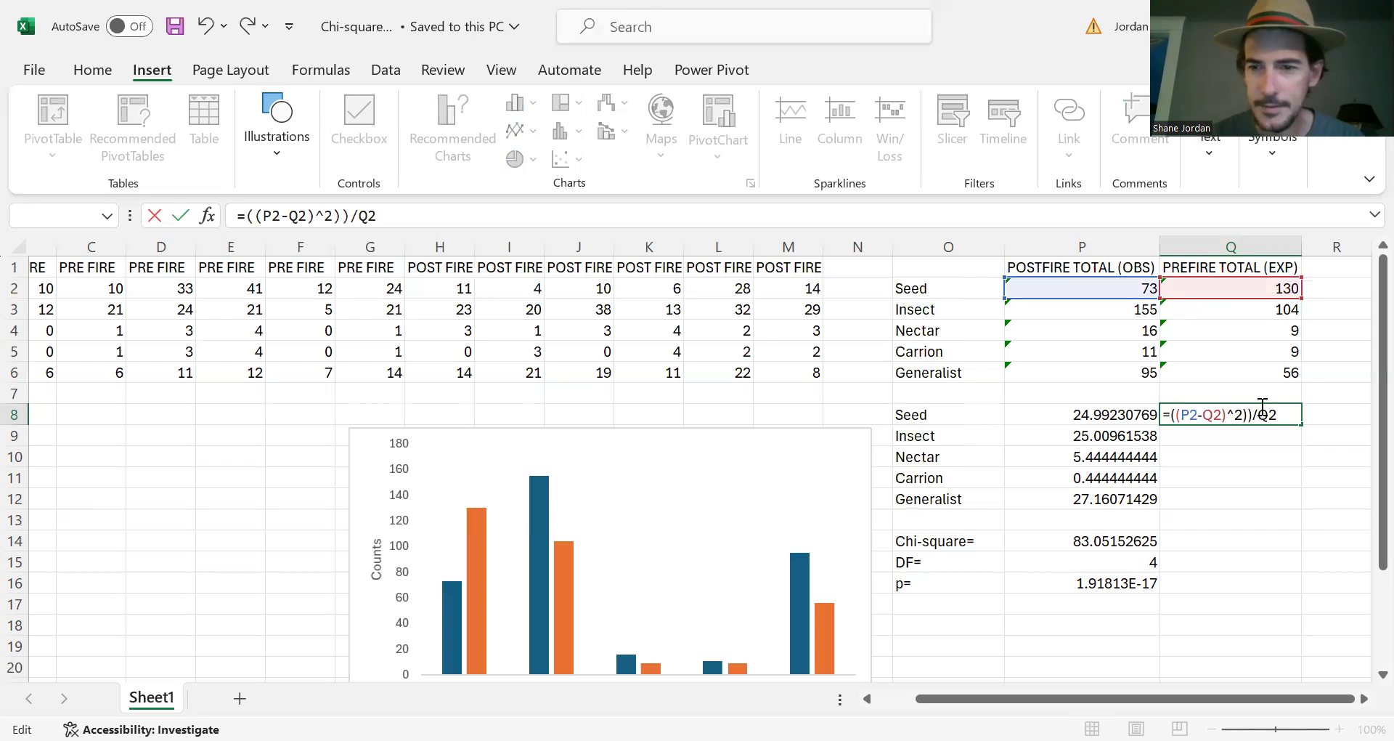
- Replace the Seed formula in Q8 with =((P2-Q2)^2)/Q2
{"action": "left_click_drag", "start_coordinate": [1276, 414], "coordinate": [1172, 411]}
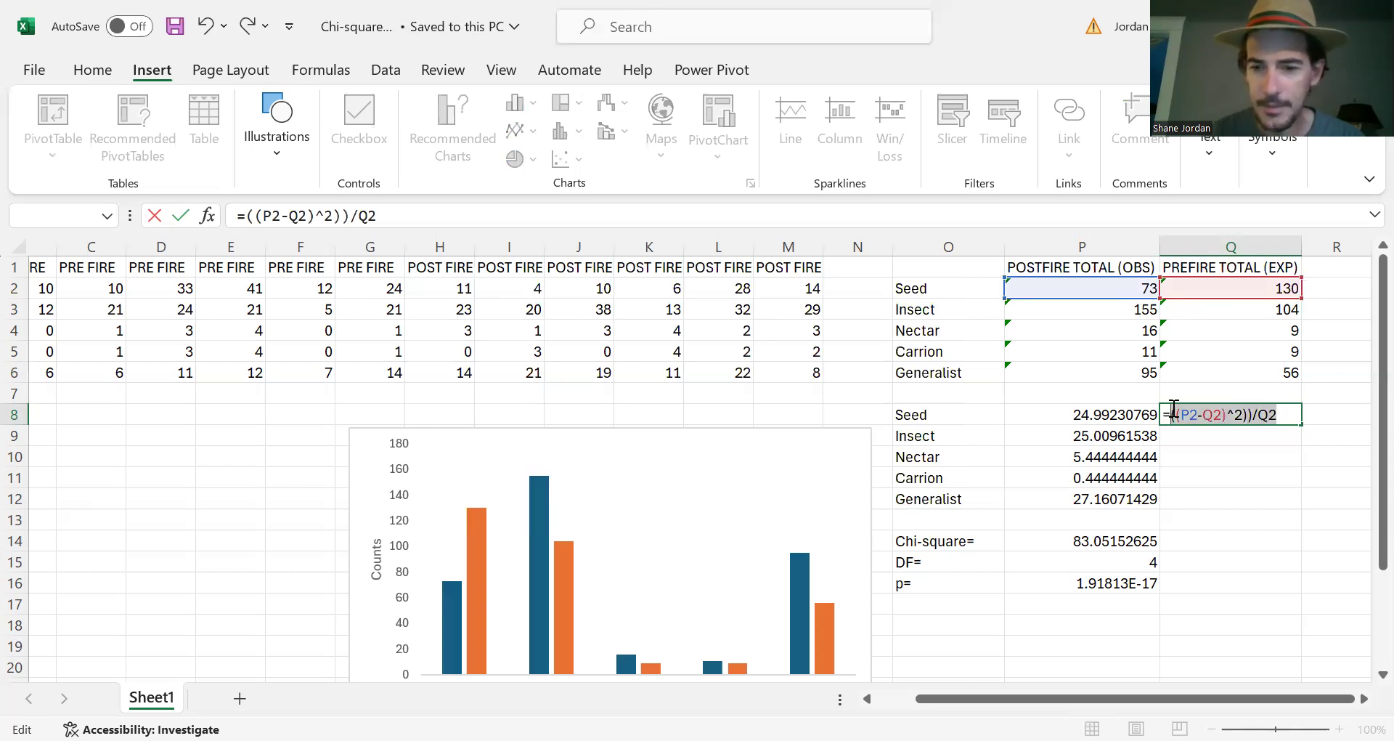
{"action": "key", "text": "BackSpace"}
{"action": "type", "text": "(("}
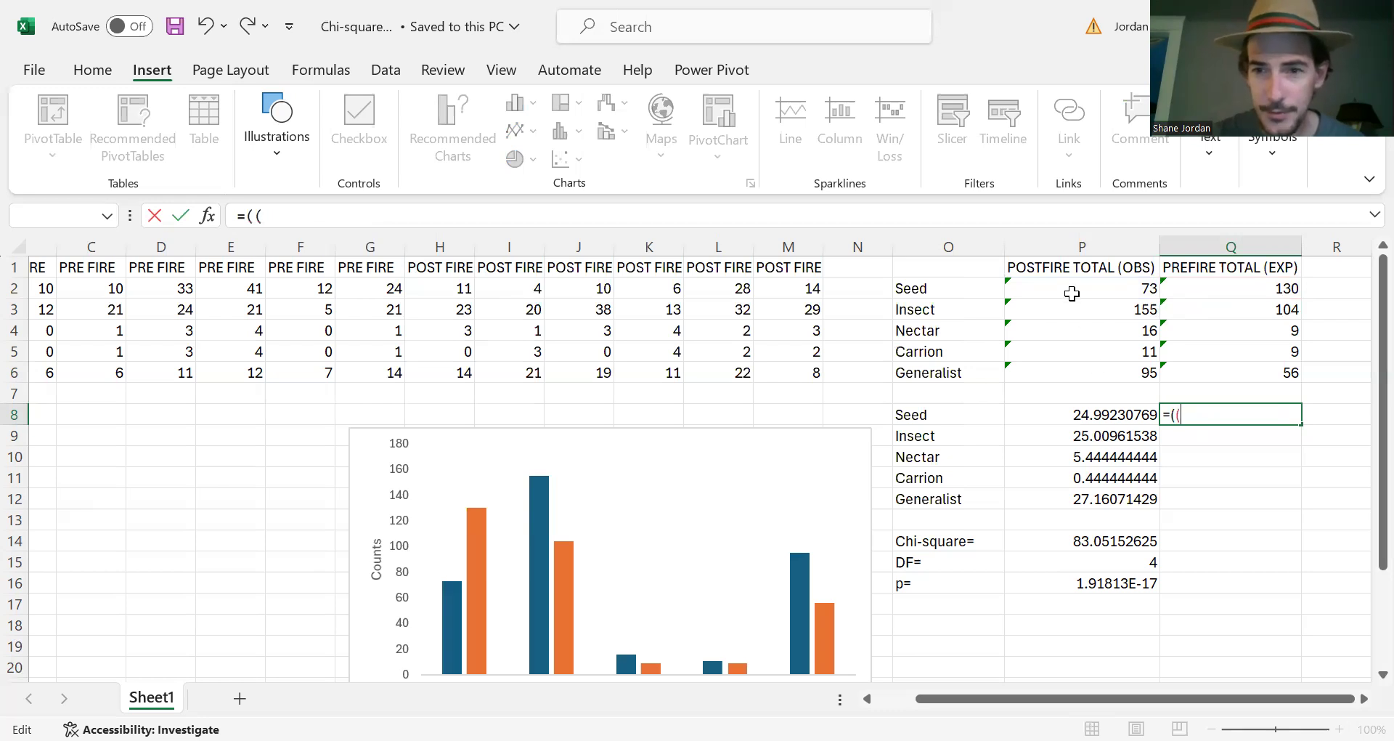
{"action": "left_click", "coordinate": [1071, 294]}
{"action": "type", "text": "-"}
{"action": "left_click", "coordinate": [1216, 285]}
{"action": "type", "text": ")^2"}
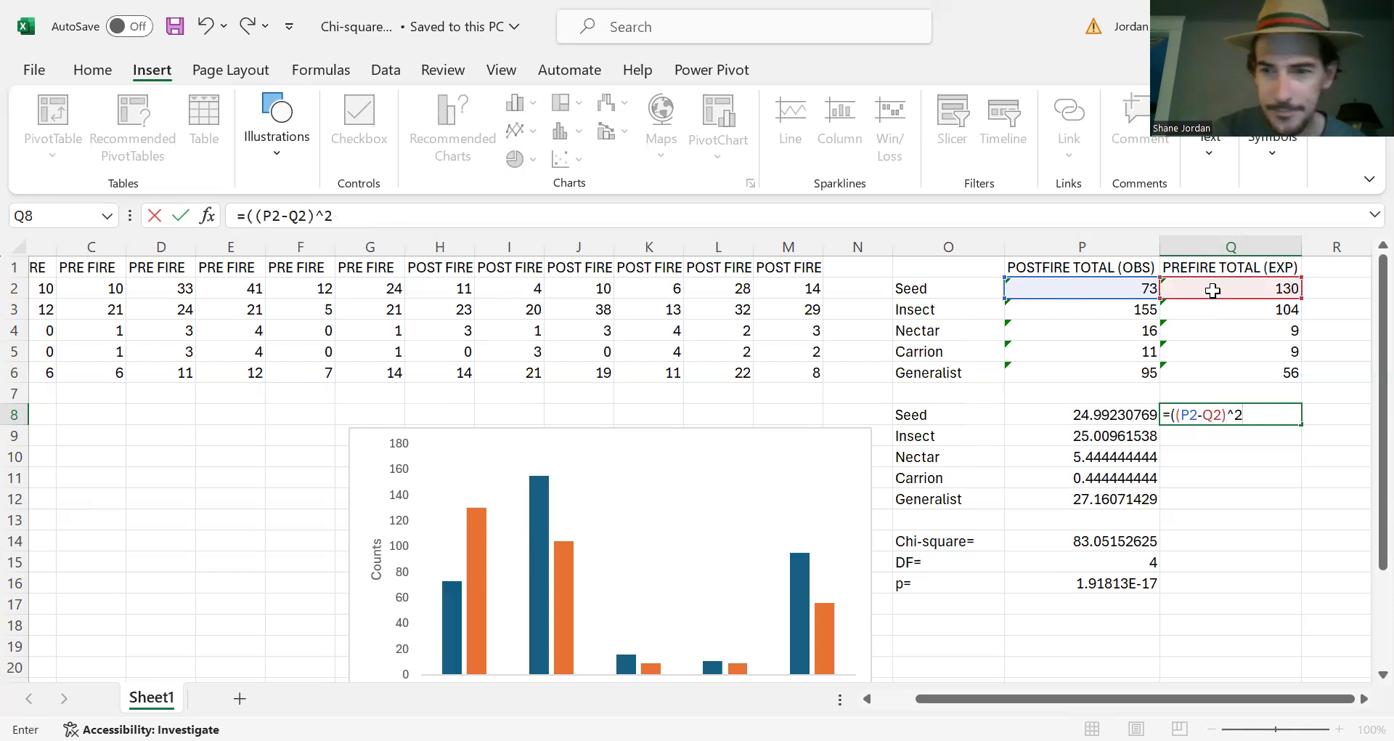
{"action": "type", "text": ")/"}
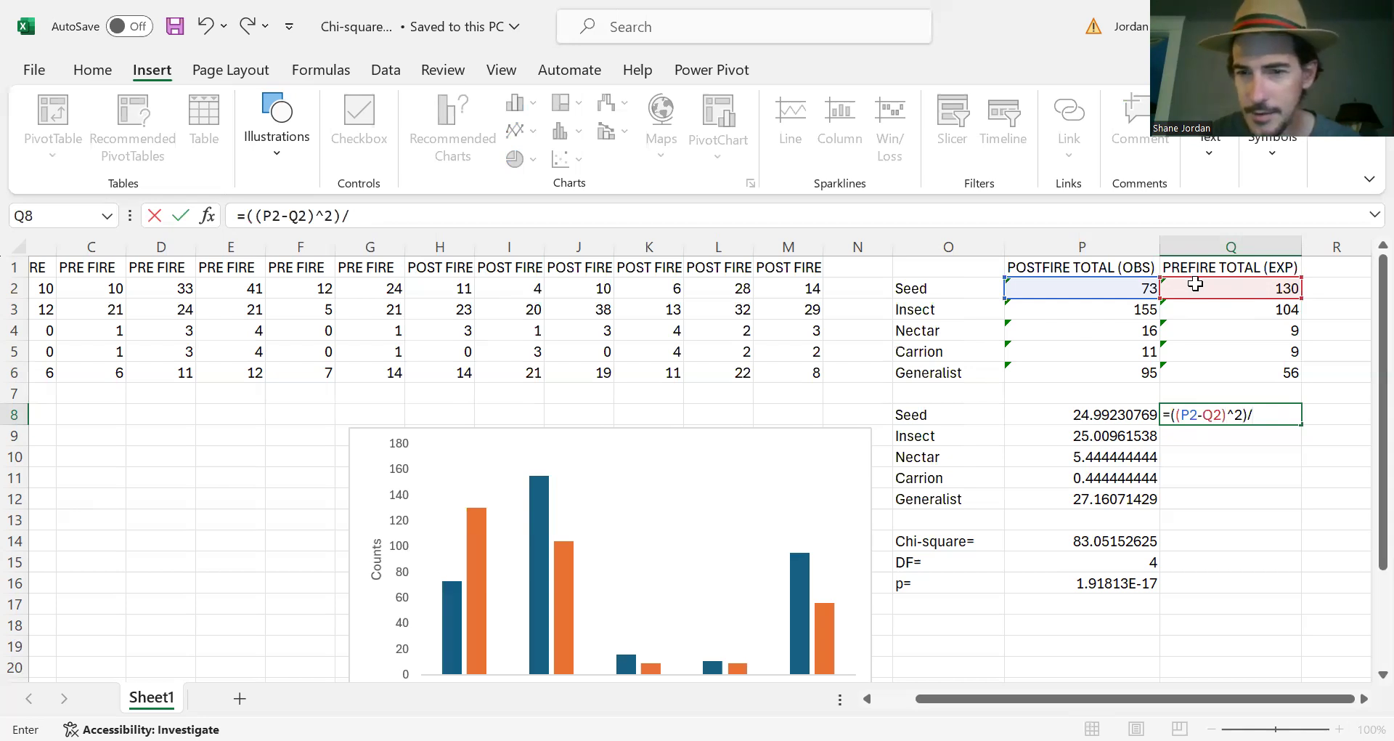
{"action": "left_click", "coordinate": [1233, 288]}
{"action": "key", "text": "Return"}
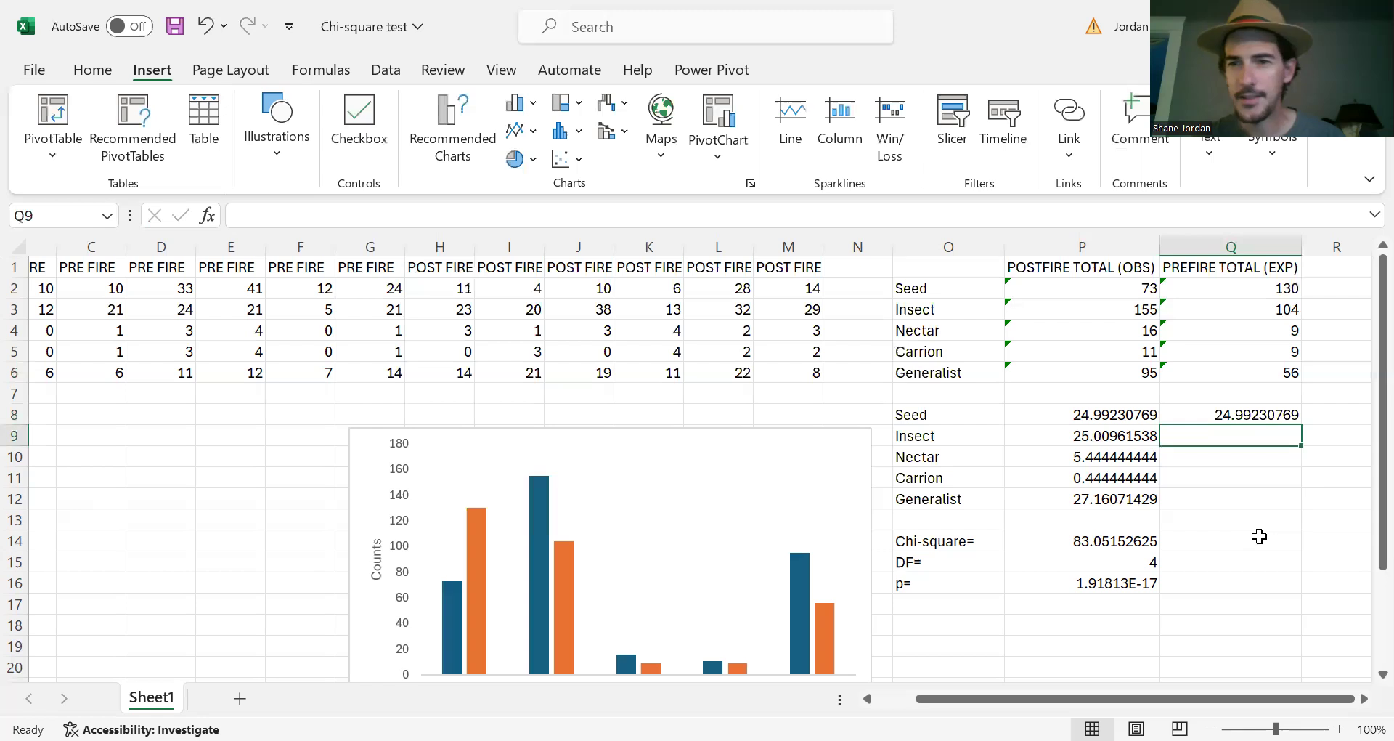
- Fill the Q8 formula down through Q12 for the other feeding groups and sum Q8:Q12 in Q14 as the chi-square value
{"action": "left_click", "coordinate": [1262, 411]}
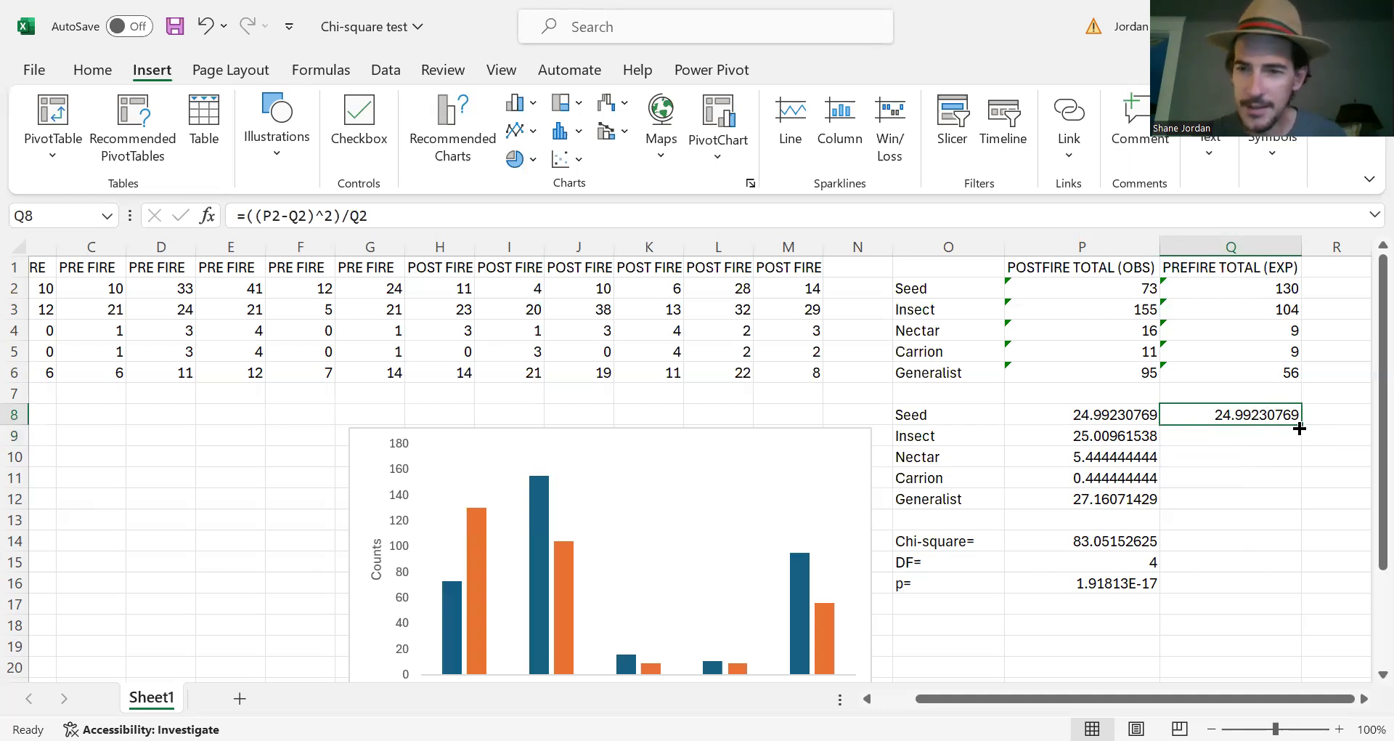
{"action": "left_click_drag", "start_coordinate": [1301, 424], "coordinate": [1300, 501]}
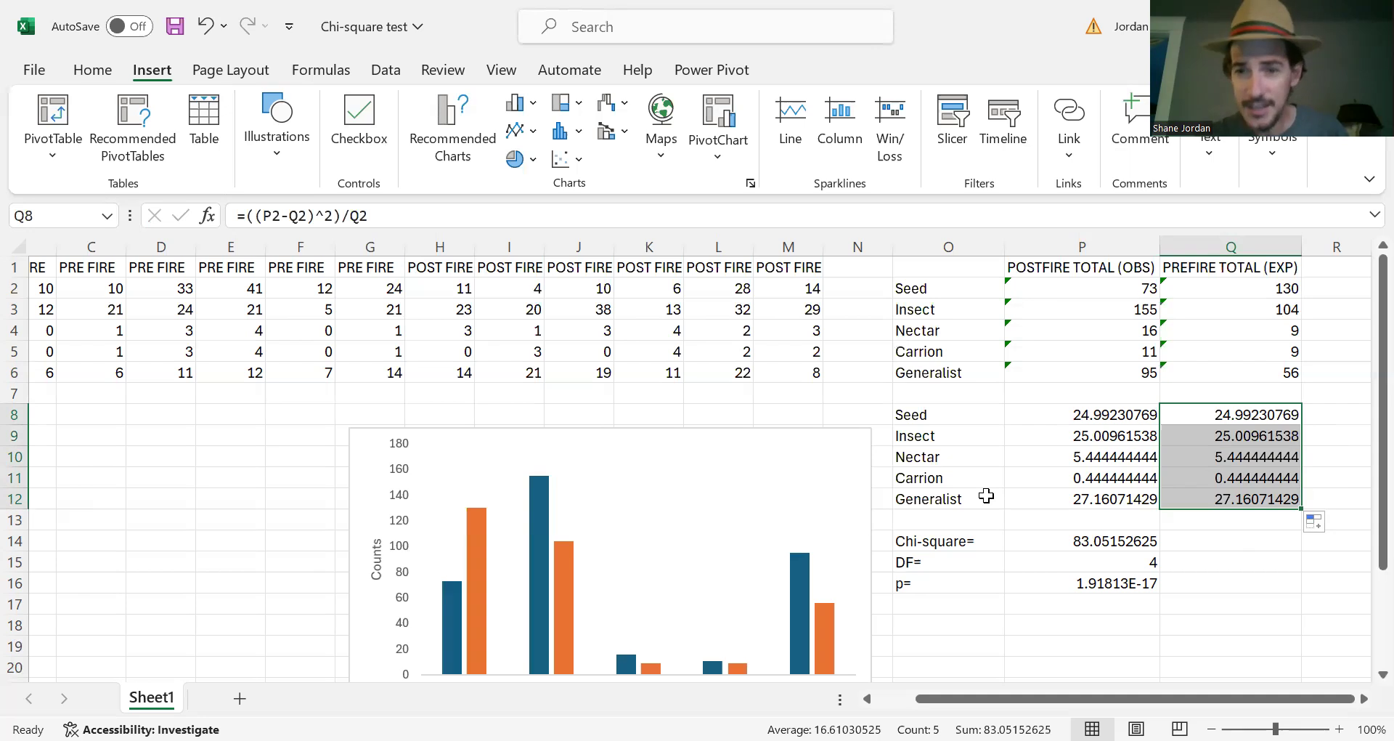
{"action": "left_click", "coordinate": [1210, 539]}
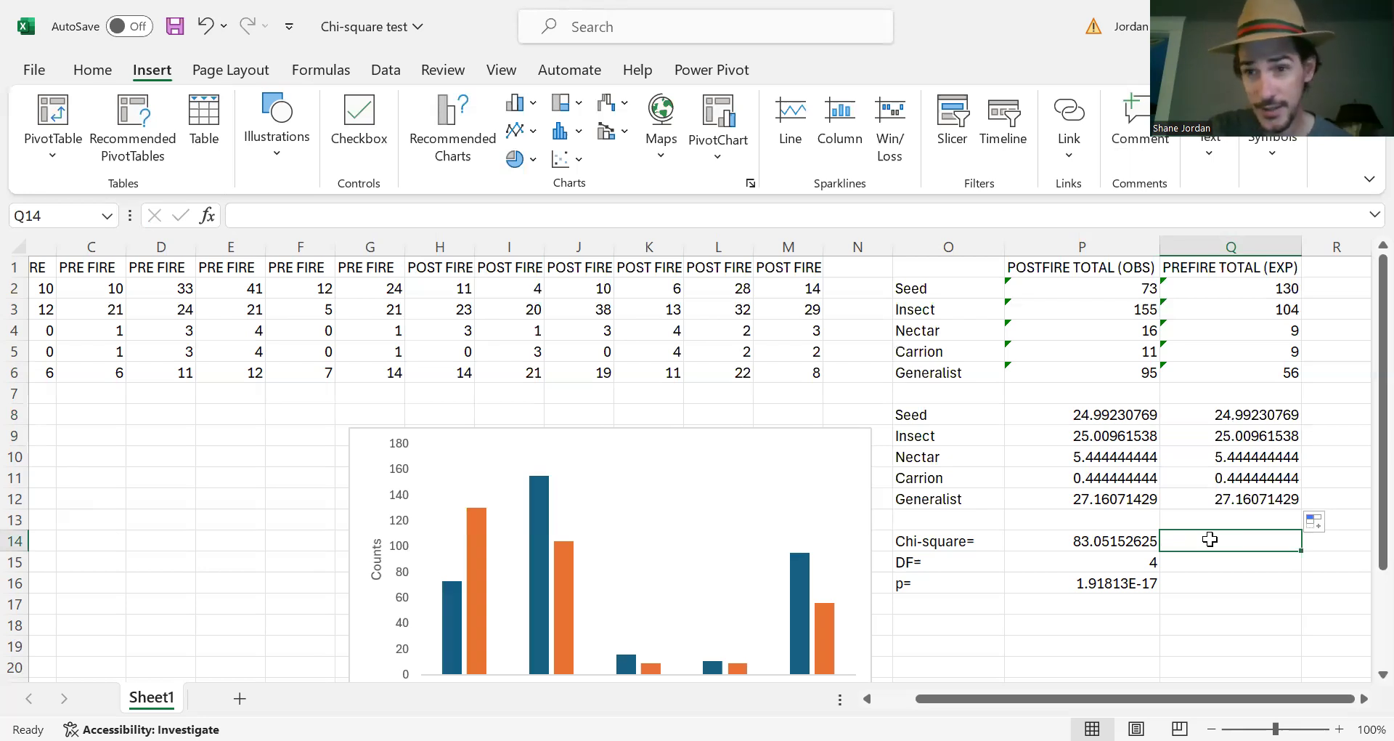
{"action": "type", "text": "="}
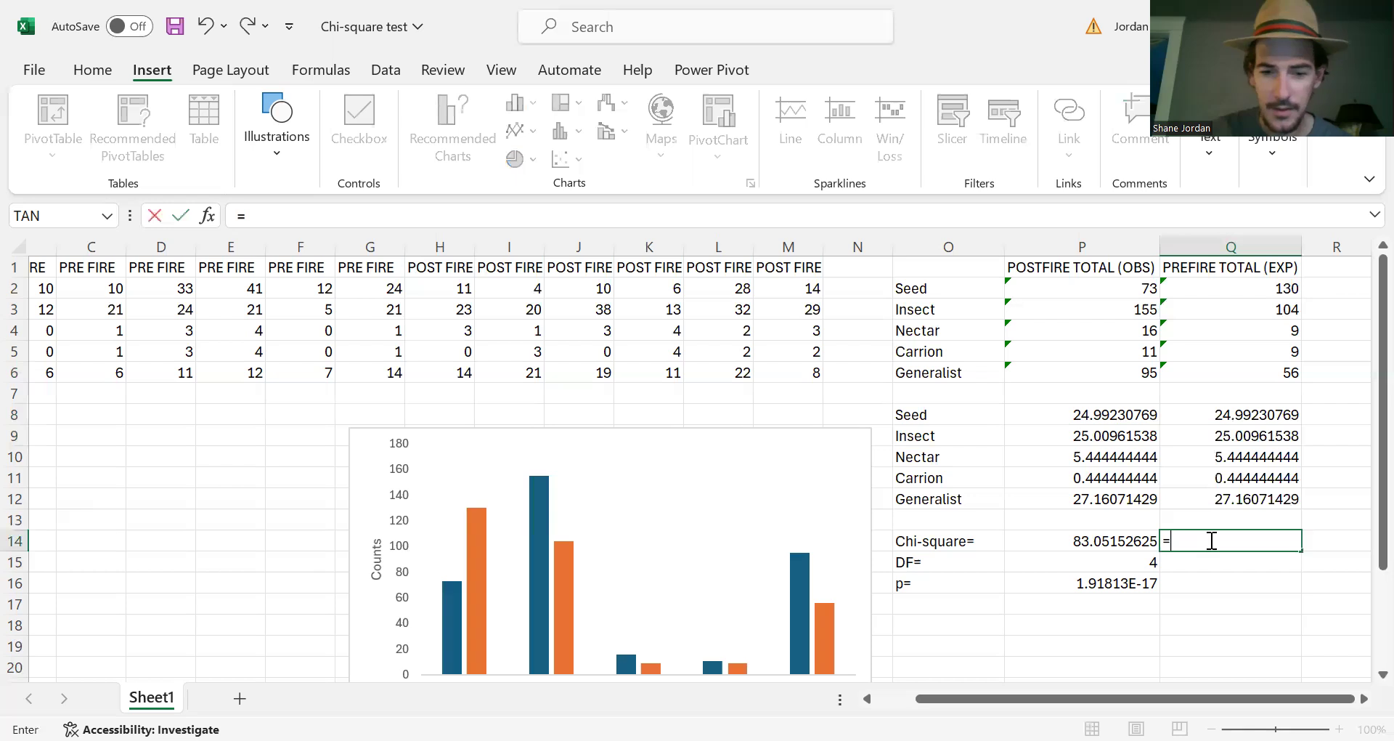
{"action": "type", "text": "sum("}
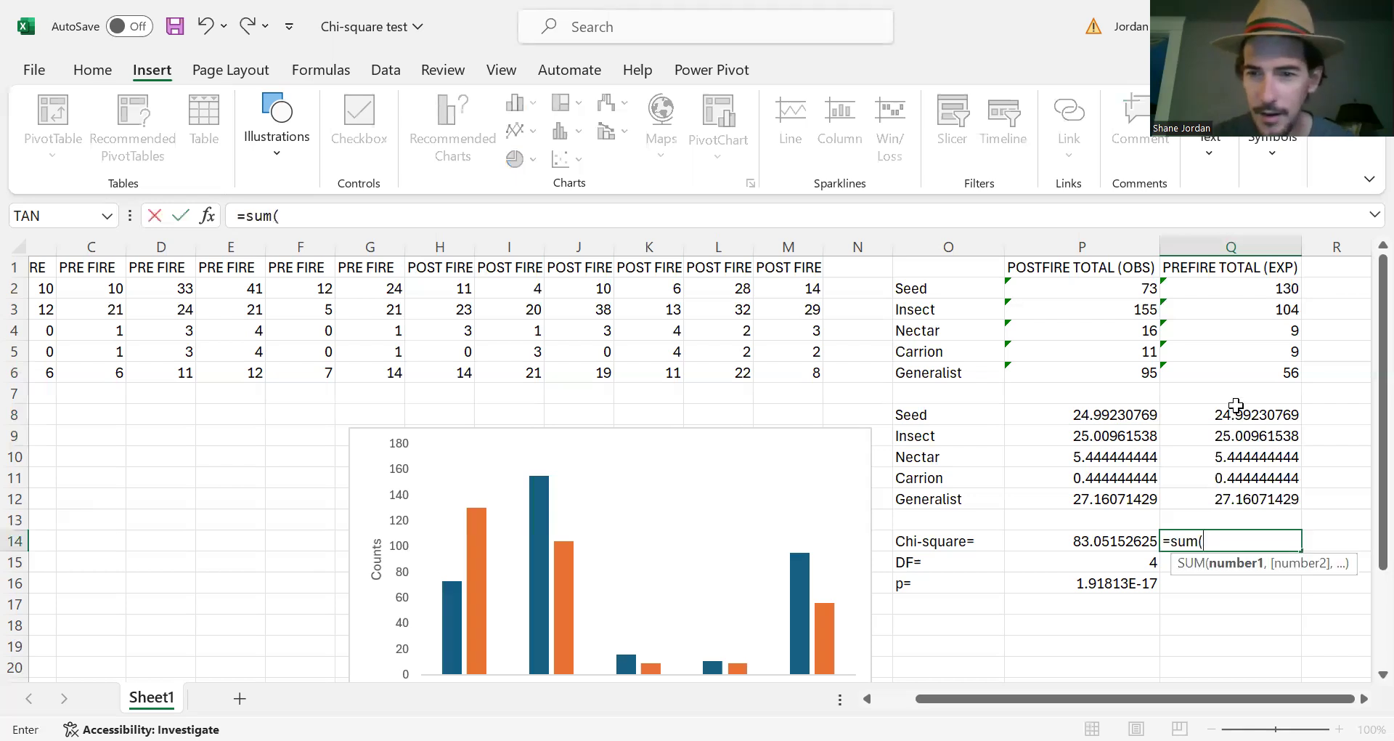
{"action": "left_click", "coordinate": [1231, 415]}
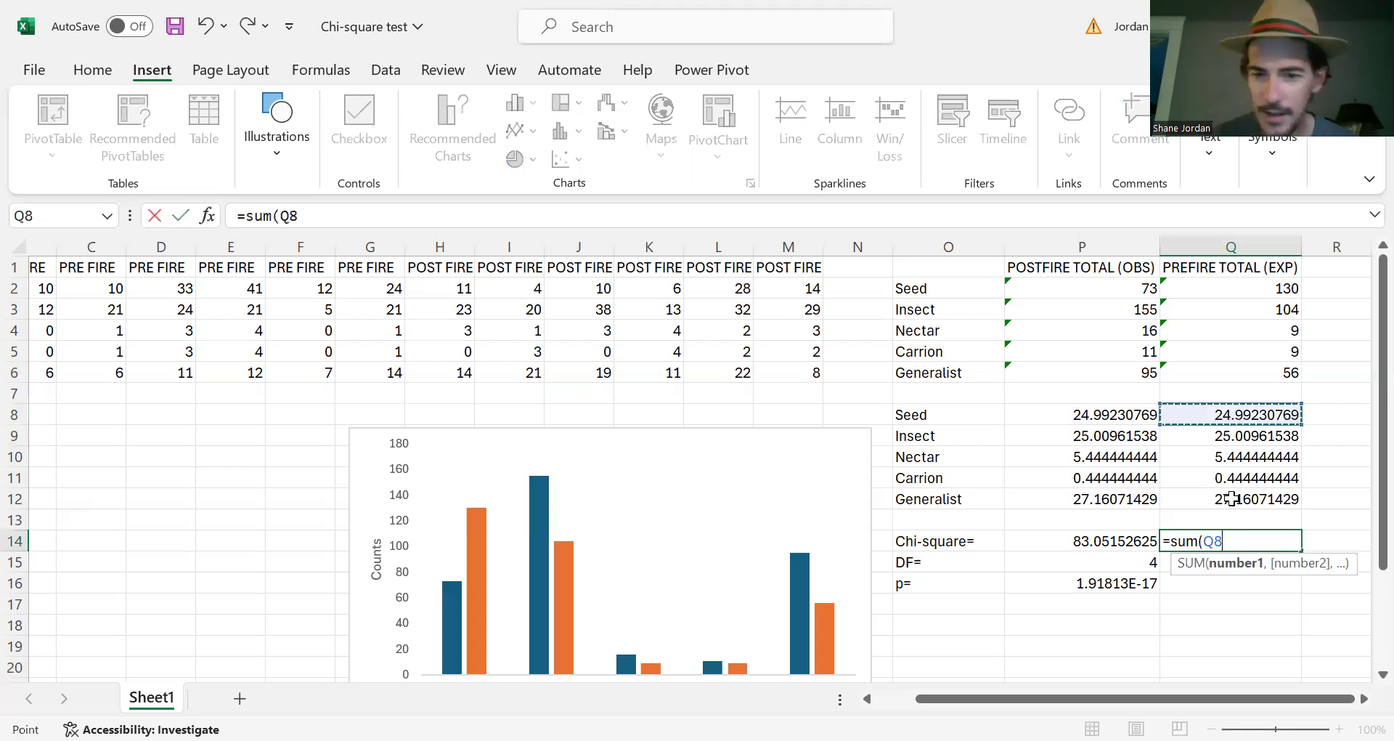
{"action": "left_click_drag", "start_coordinate": [1231, 414], "coordinate": [1231, 499]}
{"action": "key", "text": "Return"}
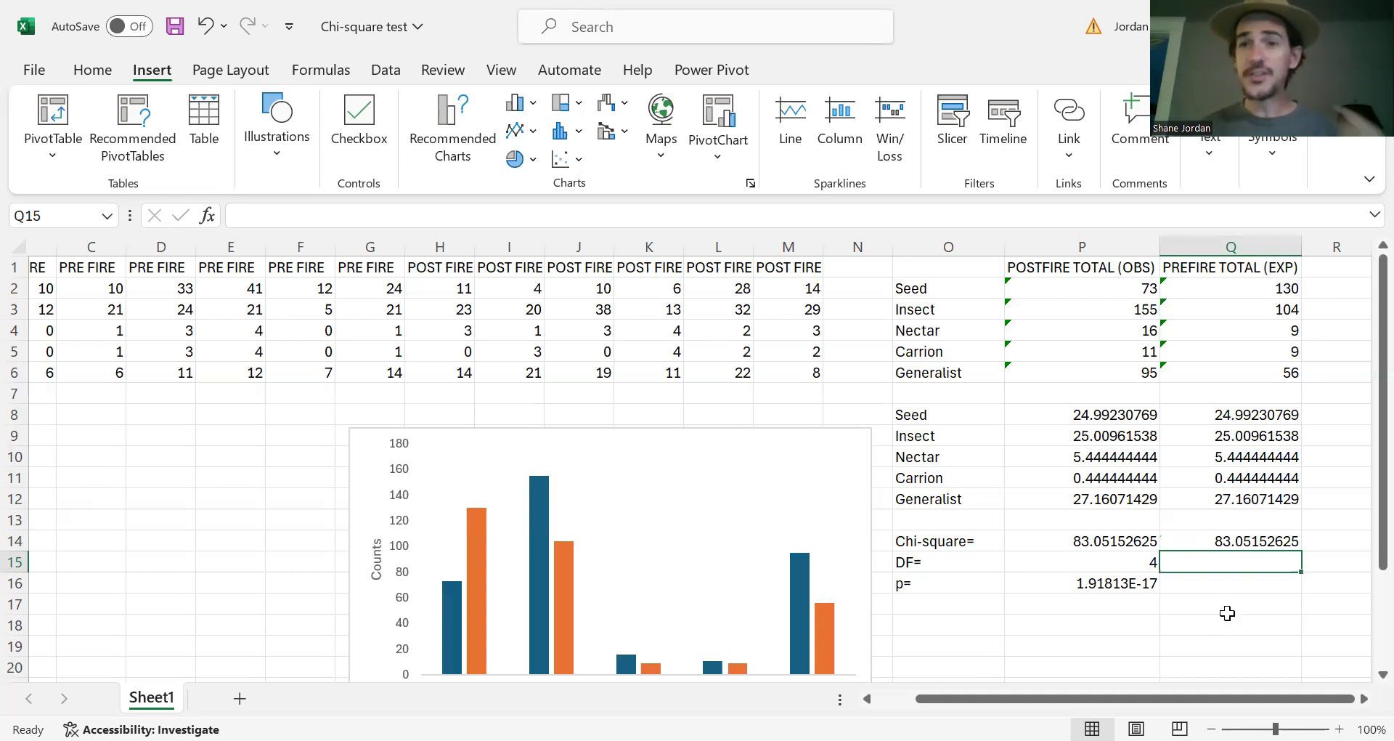
- Check the degrees-of-freedom formula in P15 and enter =(5-1)*(2-1) in Q15
{"action": "left_click", "coordinate": [1138, 562]}
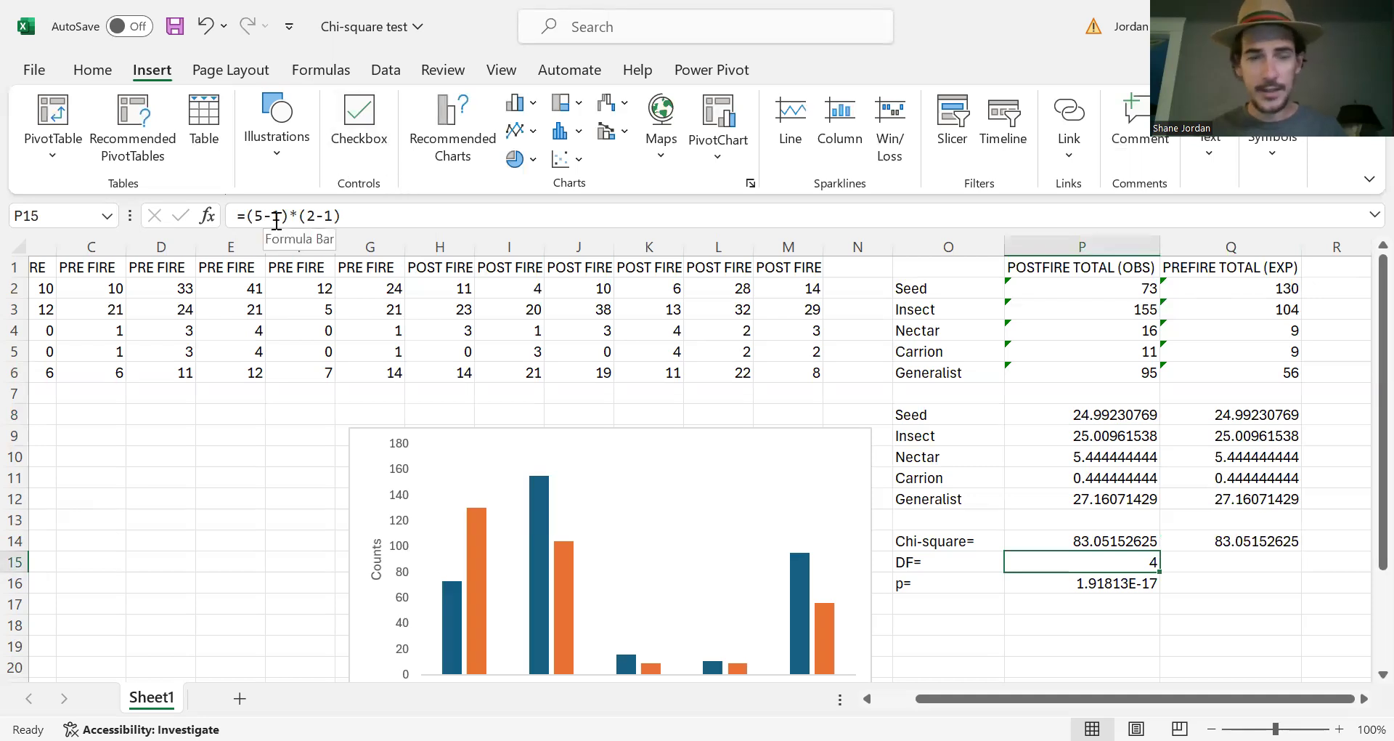
{"action": "left_click", "coordinate": [1269, 562]}
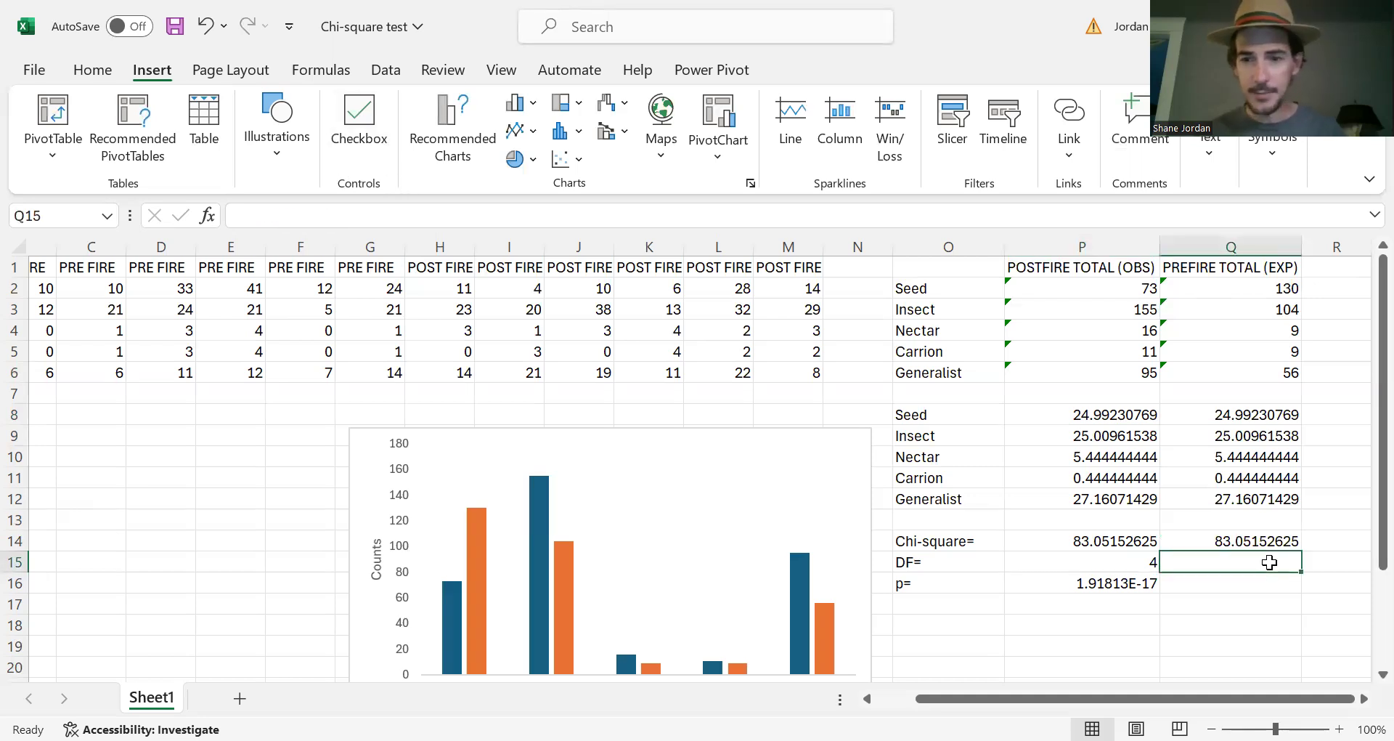
{"action": "type", "text": "=(5"}
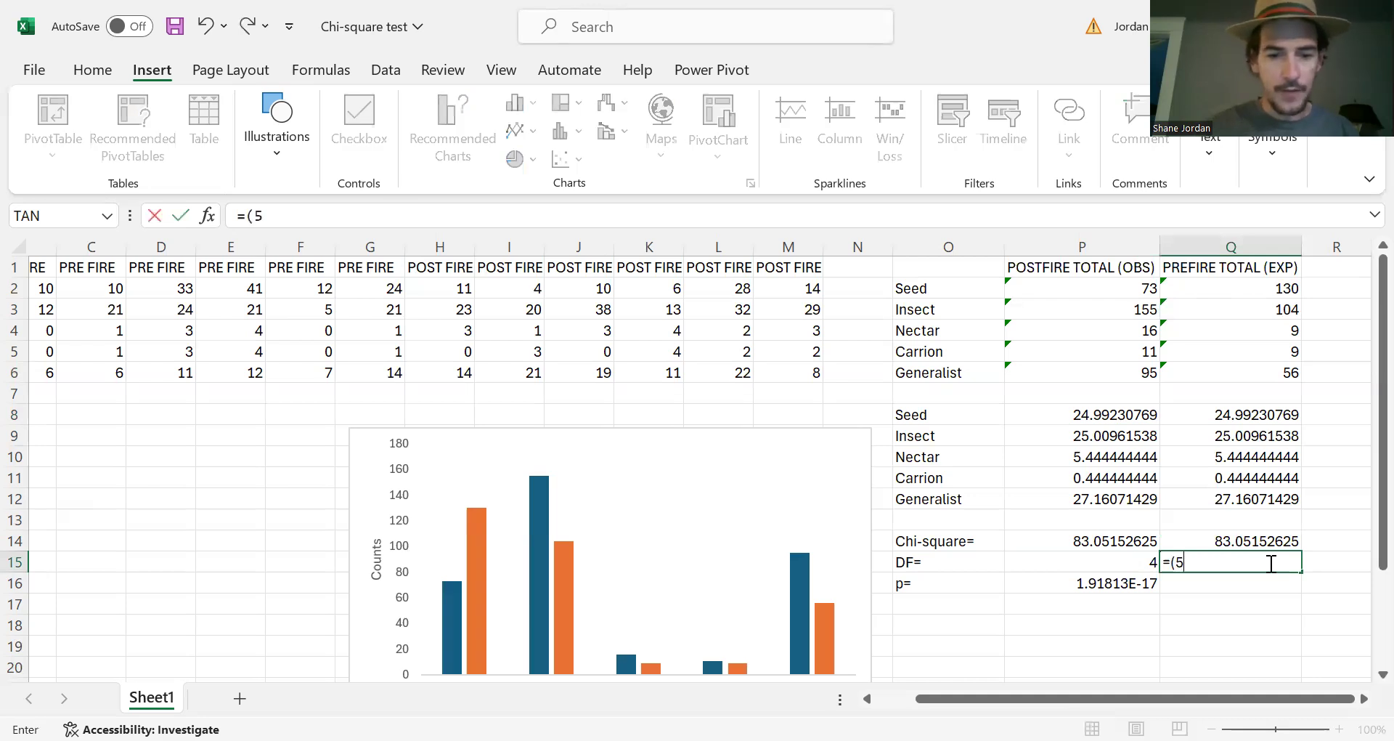
{"action": "type", "text": "-1)*(2-1)"}
{"action": "key", "text": "Return"}
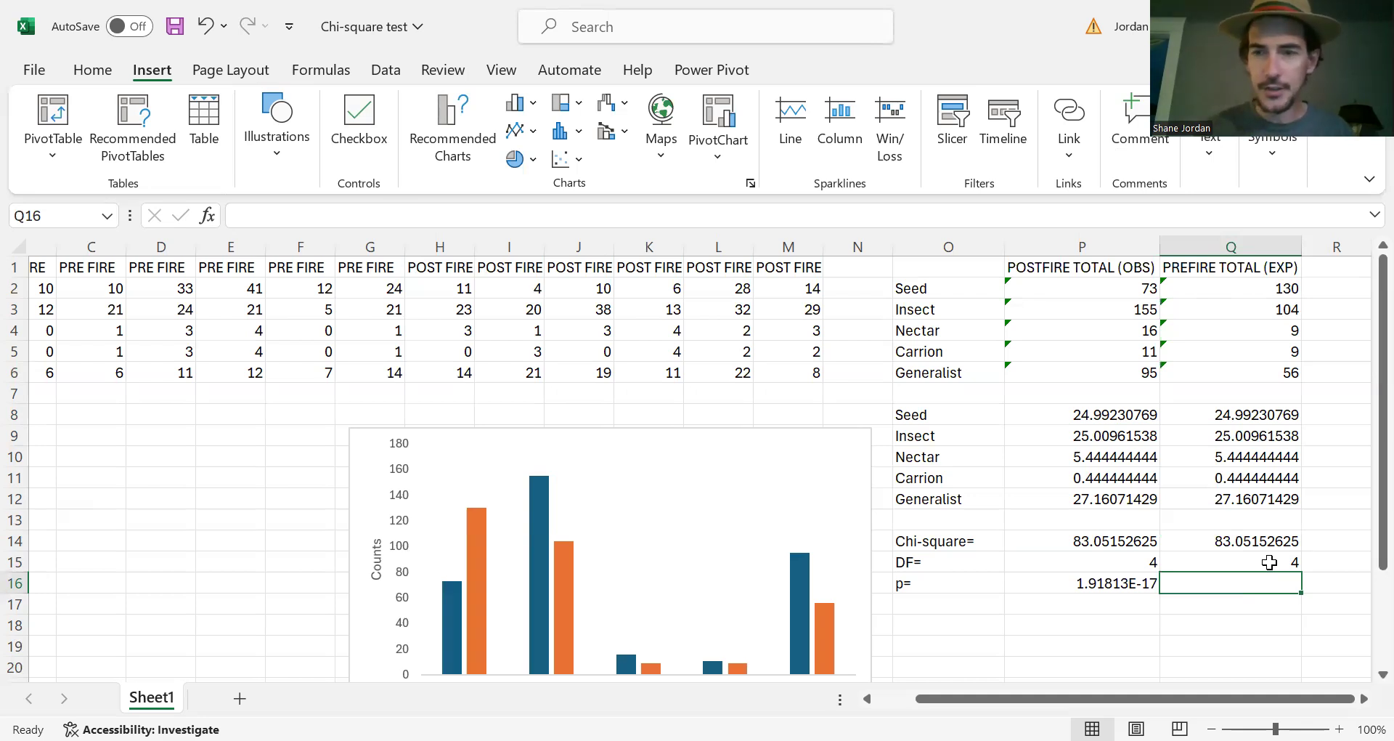
- Enter the p-value formula =CHISQ.DIST(Q14,Q15, FALSE) in Q16, using the chi-square value and degrees of freedom above it
{"action": "type", "text": "="}
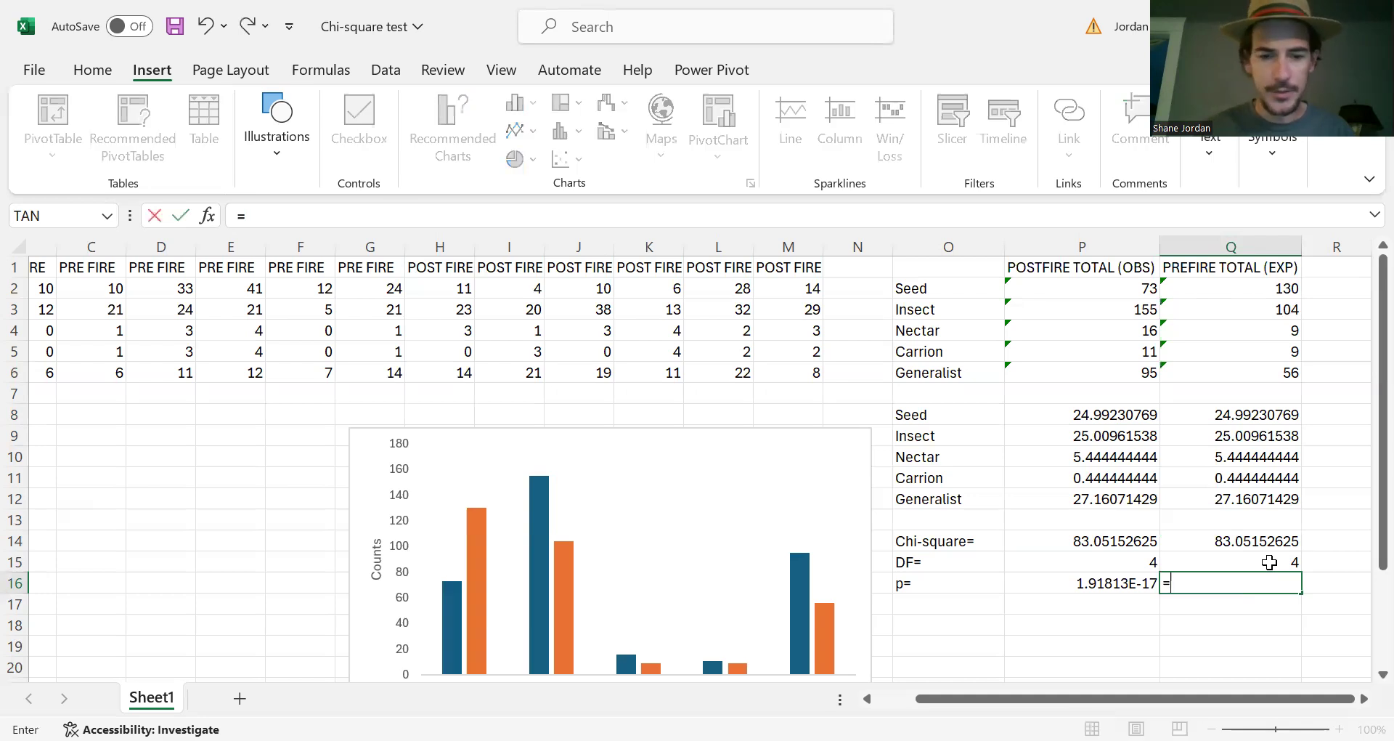
{"action": "type", "text": "chi"}
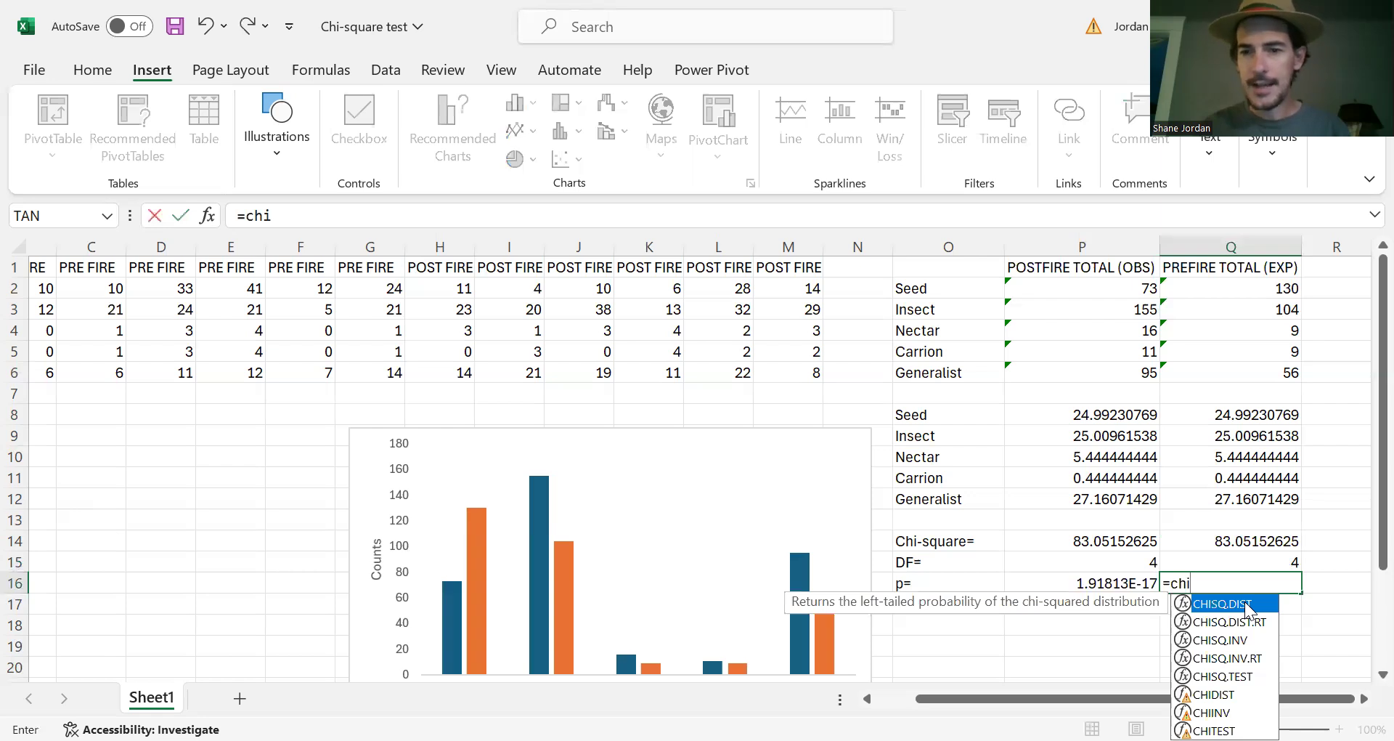
{"action": "left_click", "coordinate": [1204, 582]}
{"action": "key", "text": "BackSpace"}
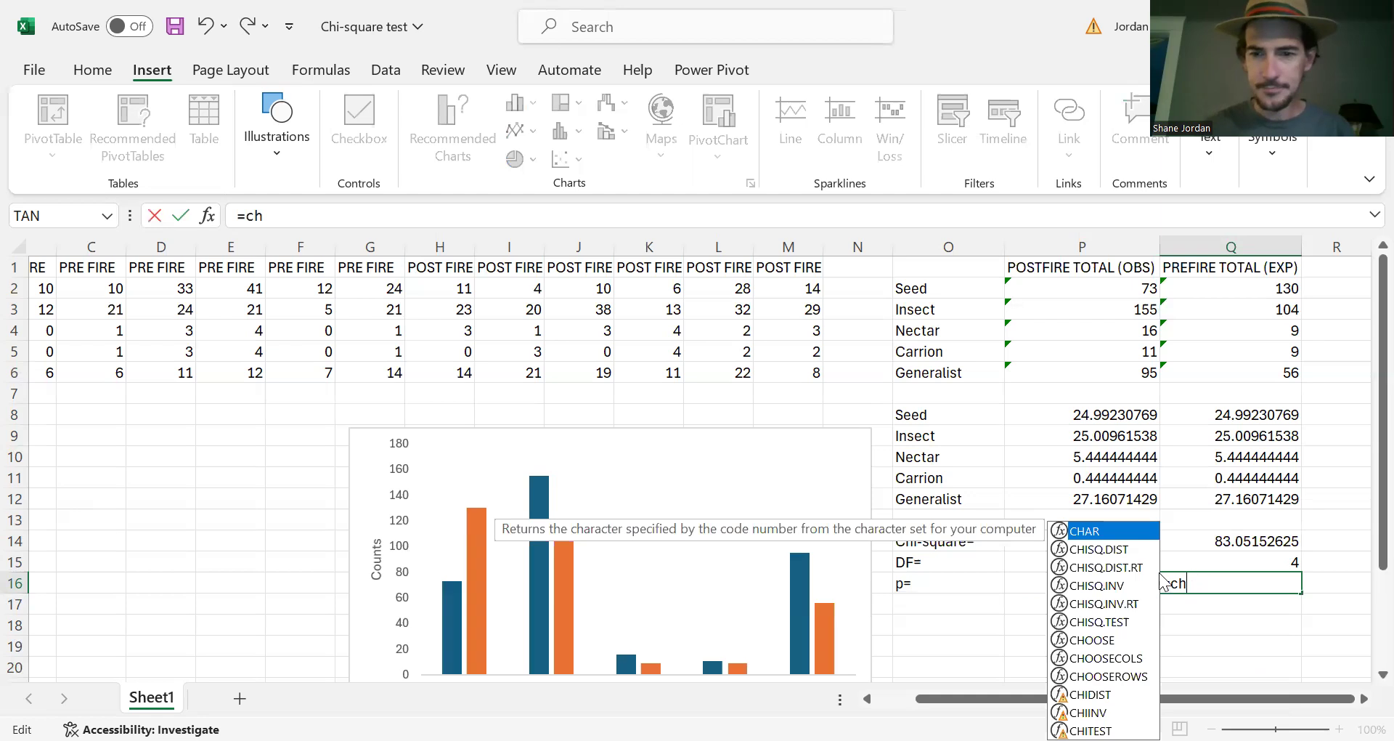
{"action": "double_click", "coordinate": [1132, 549]}
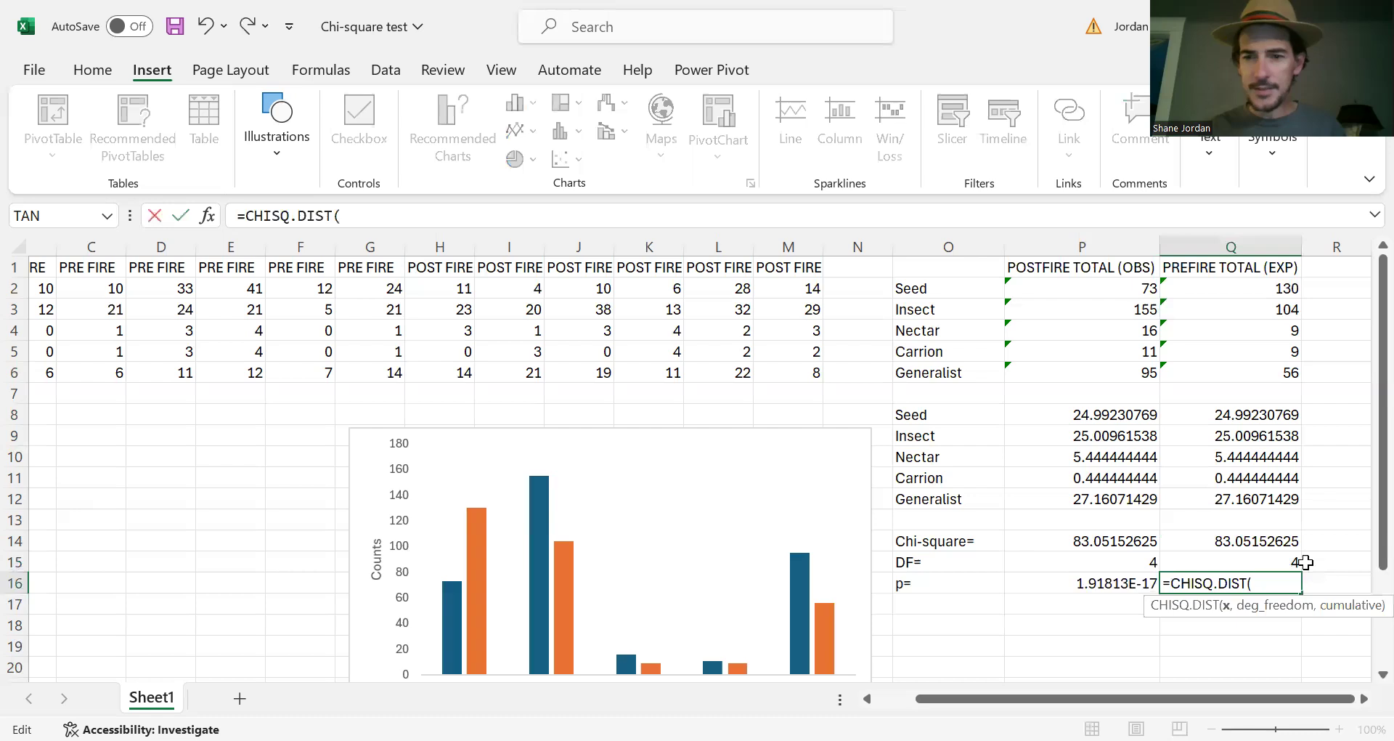
{"action": "left_click", "coordinate": [1268, 538]}
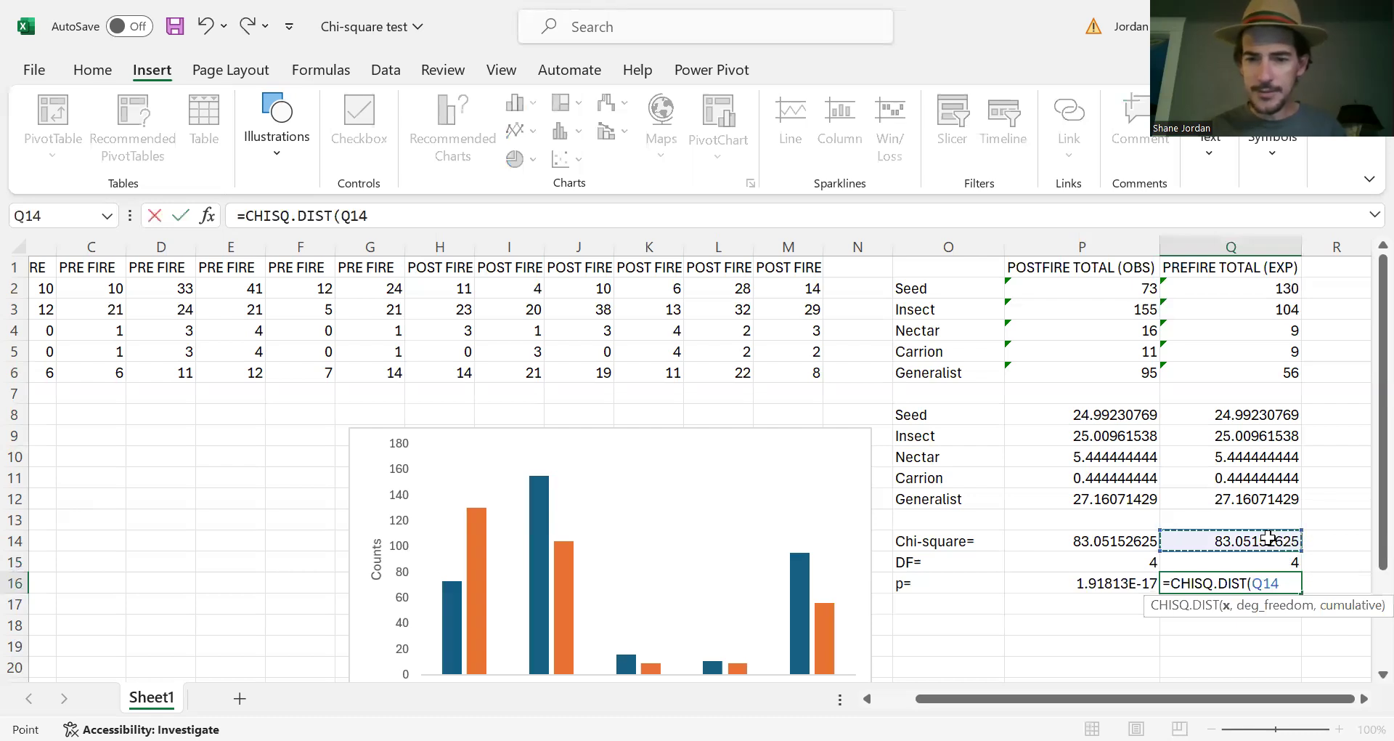
{"action": "type", "text": ","}
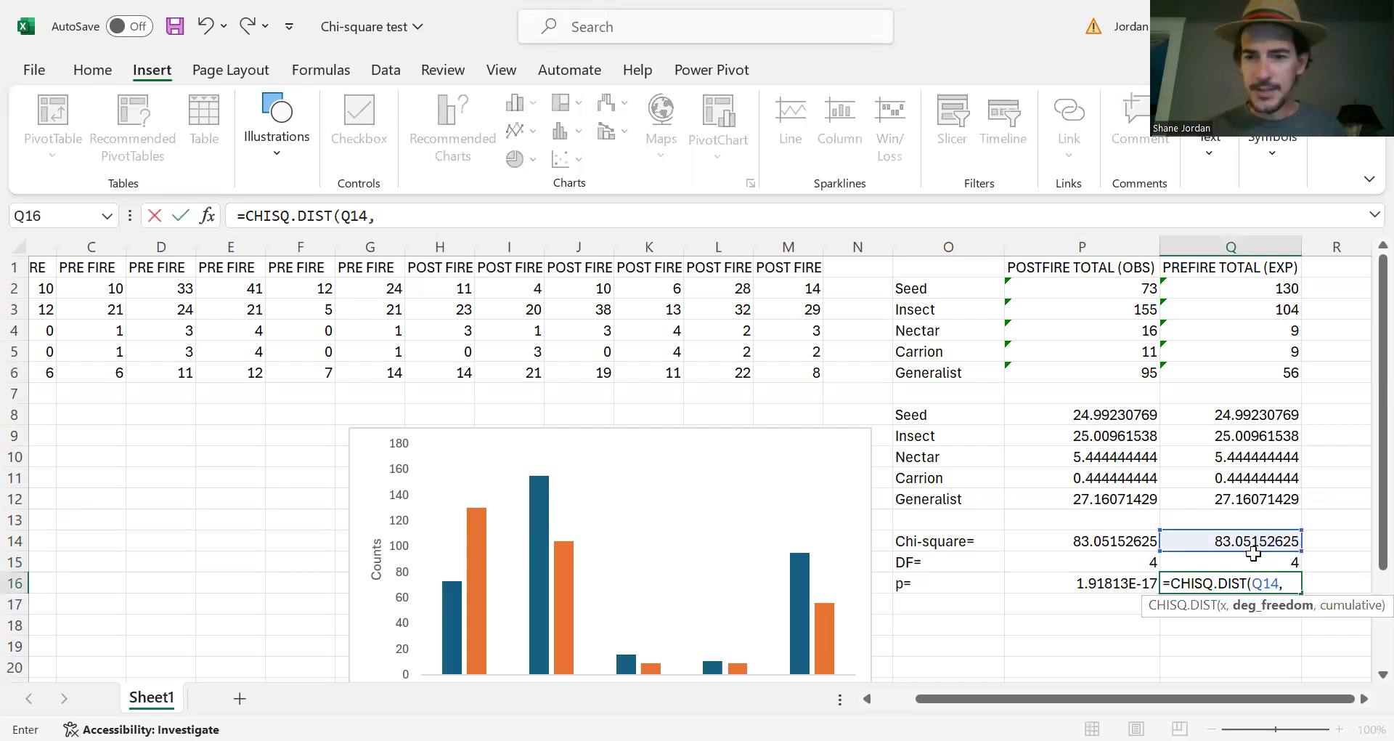
{"action": "left_click", "coordinate": [1255, 560]}
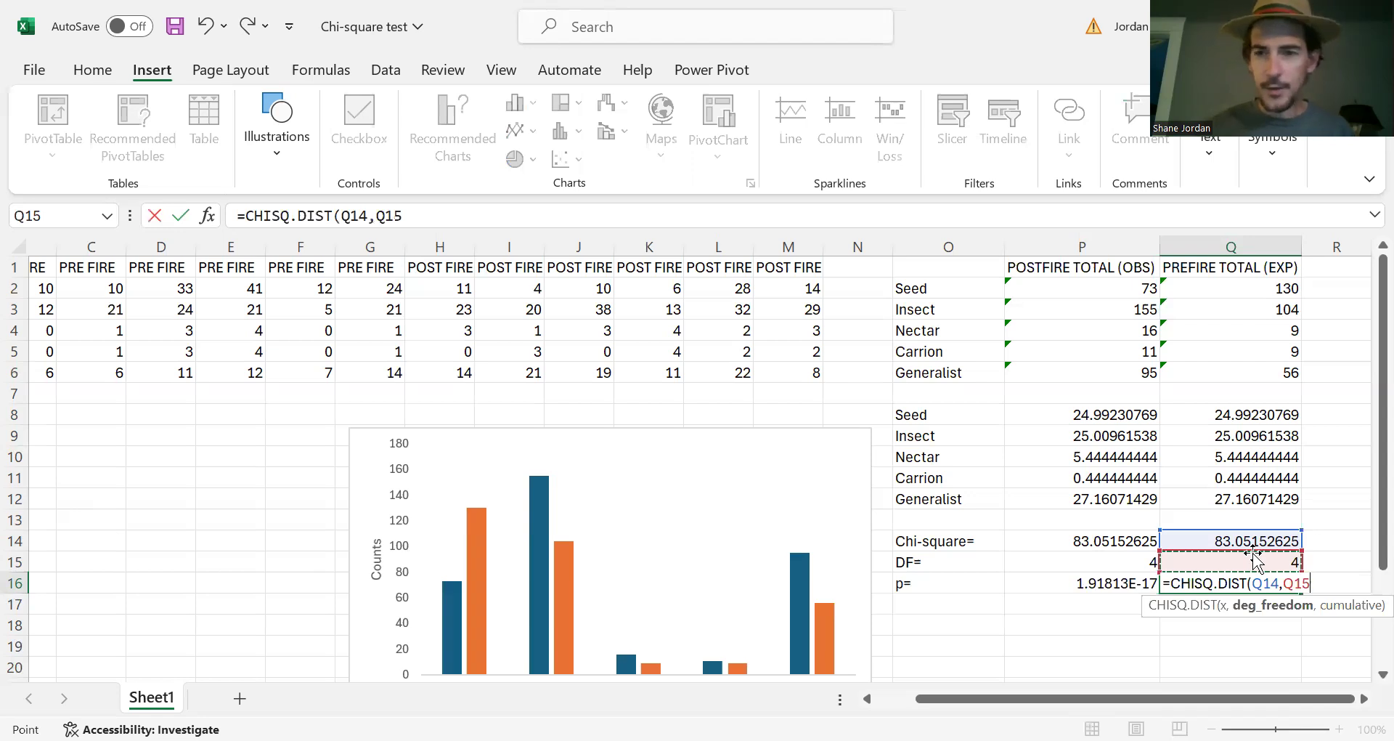
{"action": "type", "text": ","}
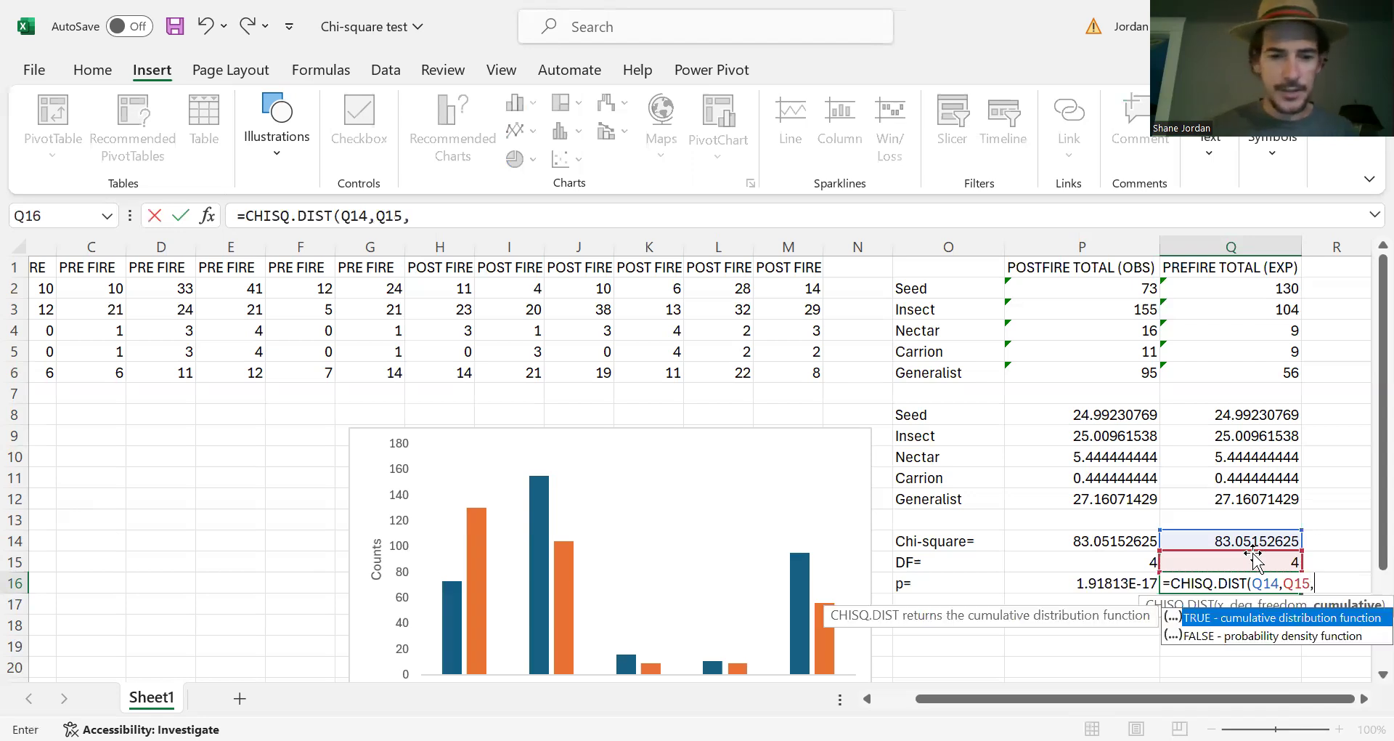
{"action": "key", "text": "Escape"}
{"action": "type", "text": "F"}
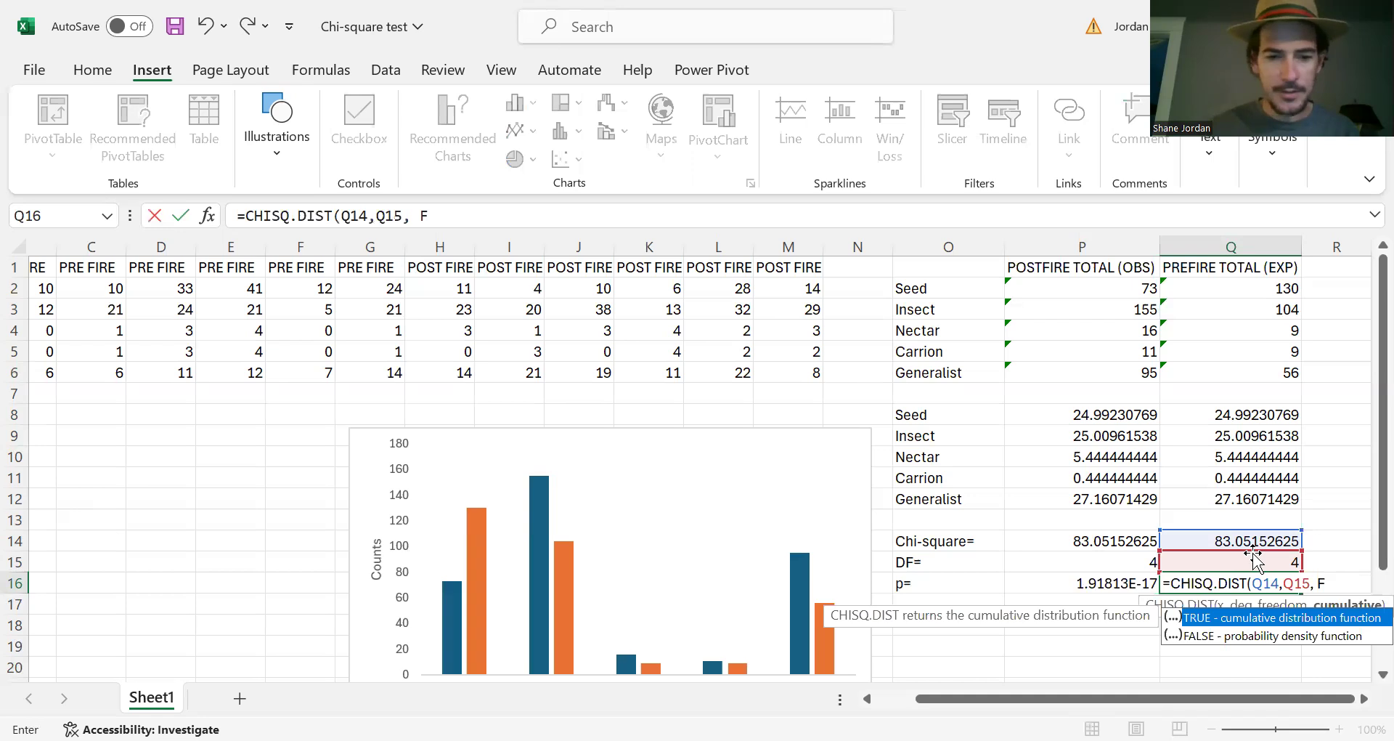
{"action": "type", "text": "ALSE"}
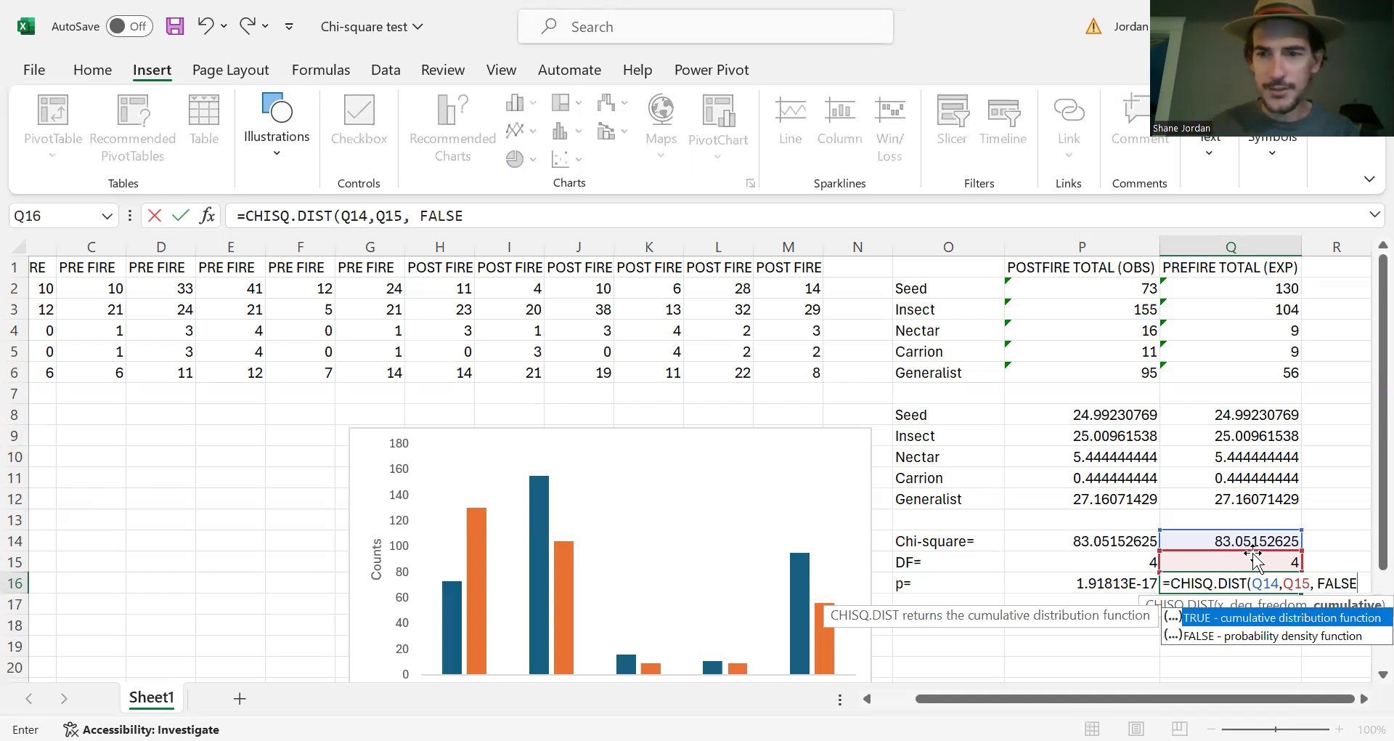
{"action": "type", "text": ")"}
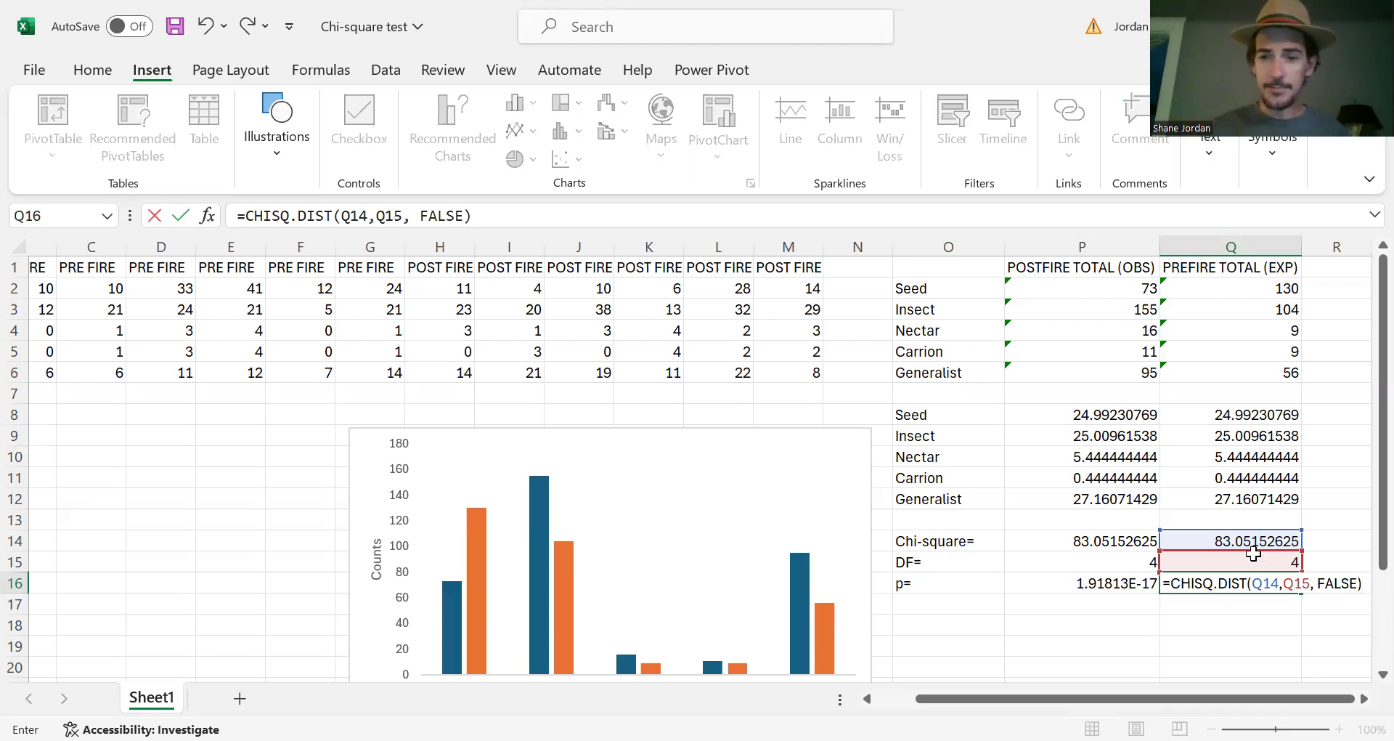
{"action": "key", "text": "Return"}
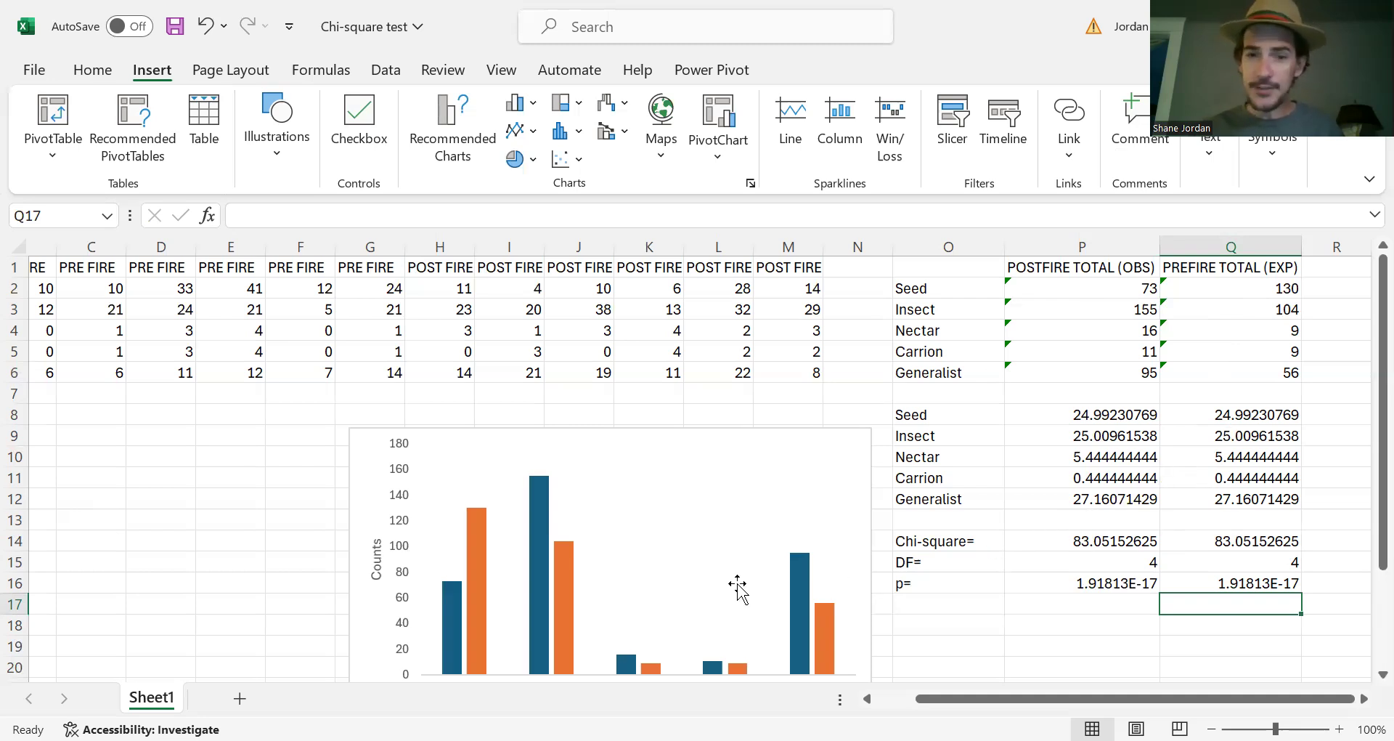
- Insert a 2-D clustered column chart from the feeding-group totals in O1:Q6 and place it over the existing chart
{"action": "scroll", "coordinate": [738, 585], "scroll_direction": "down", "scroll_amount": 2}
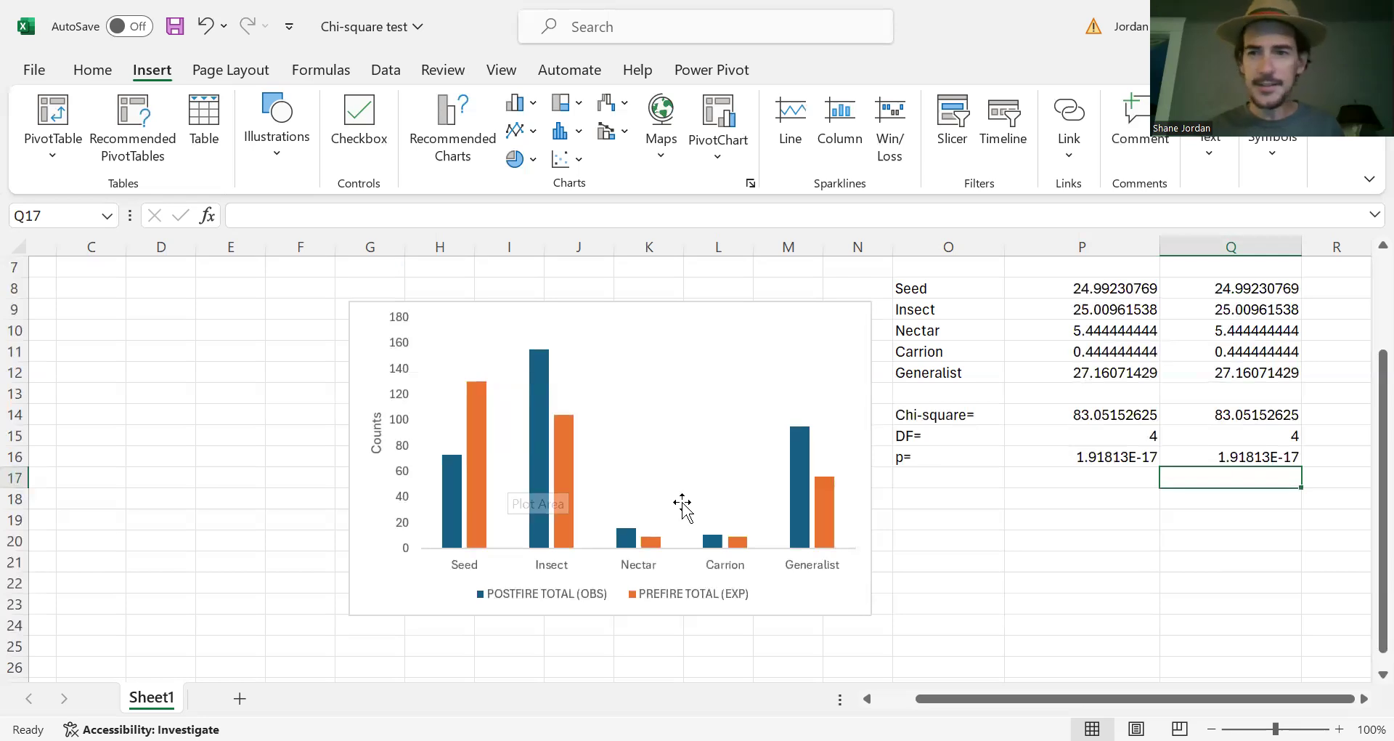
{"action": "scroll", "coordinate": [681, 507], "scroll_direction": "up", "scroll_amount": 2}
{"action": "left_click_drag", "start_coordinate": [949, 267], "coordinate": [1243, 372]}
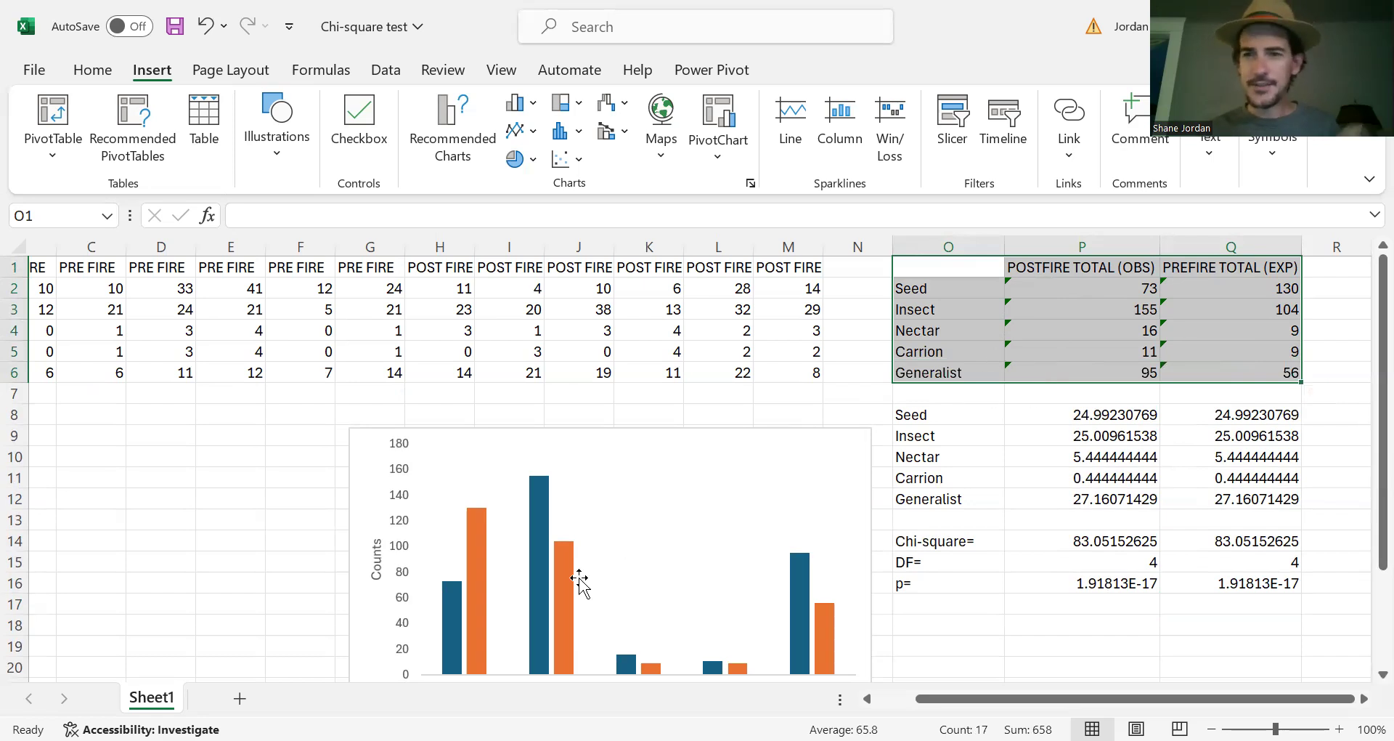
{"action": "scroll", "coordinate": [597, 483], "scroll_direction": "down", "scroll_amount": 1}
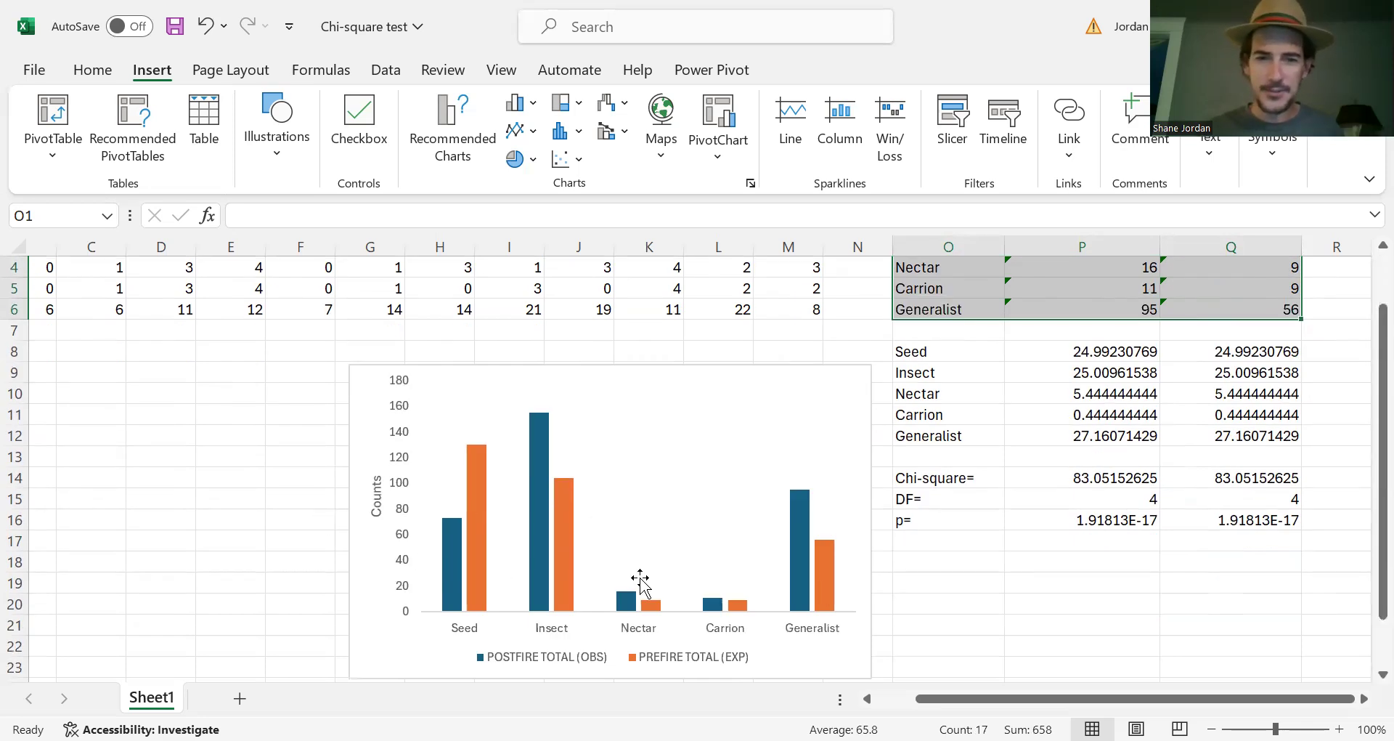
{"action": "scroll", "coordinate": [1159, 314], "scroll_direction": "up", "scroll_amount": 1}
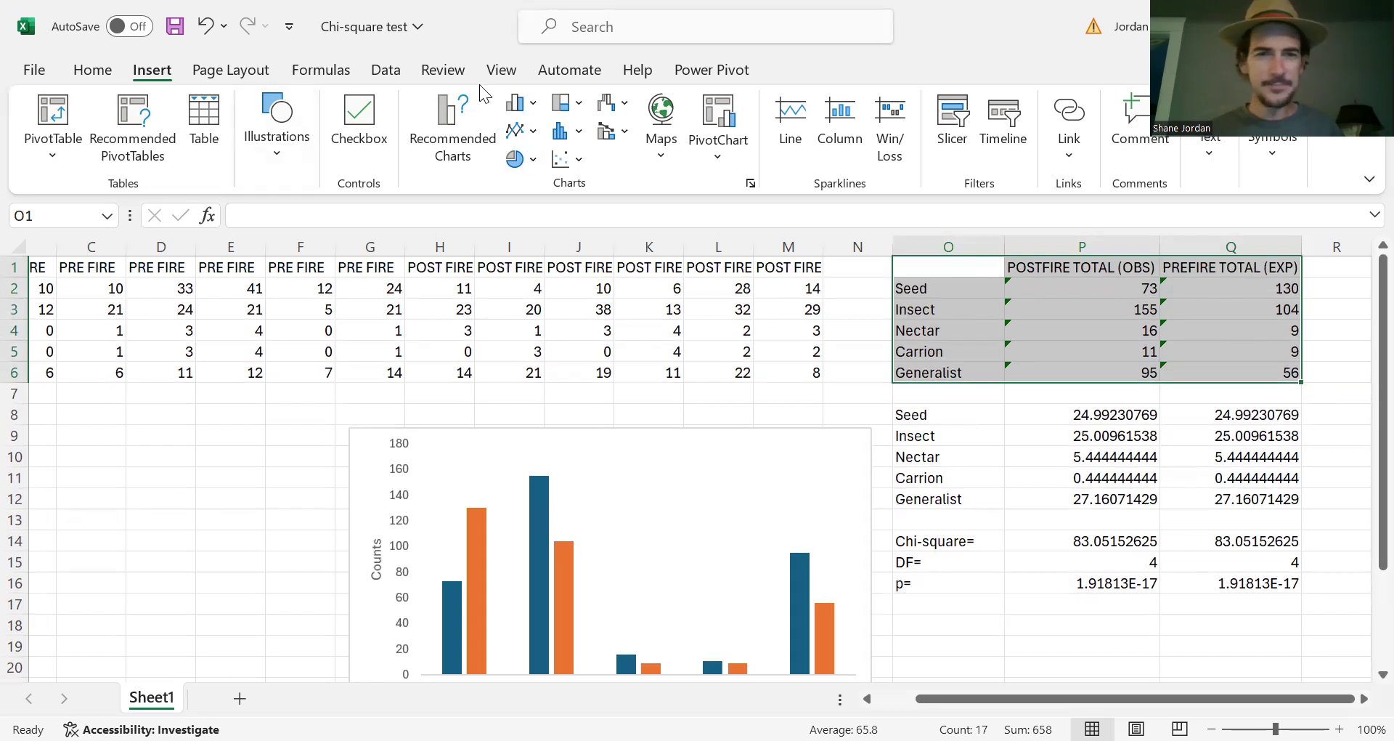
{"action": "left_click", "coordinate": [534, 104]}
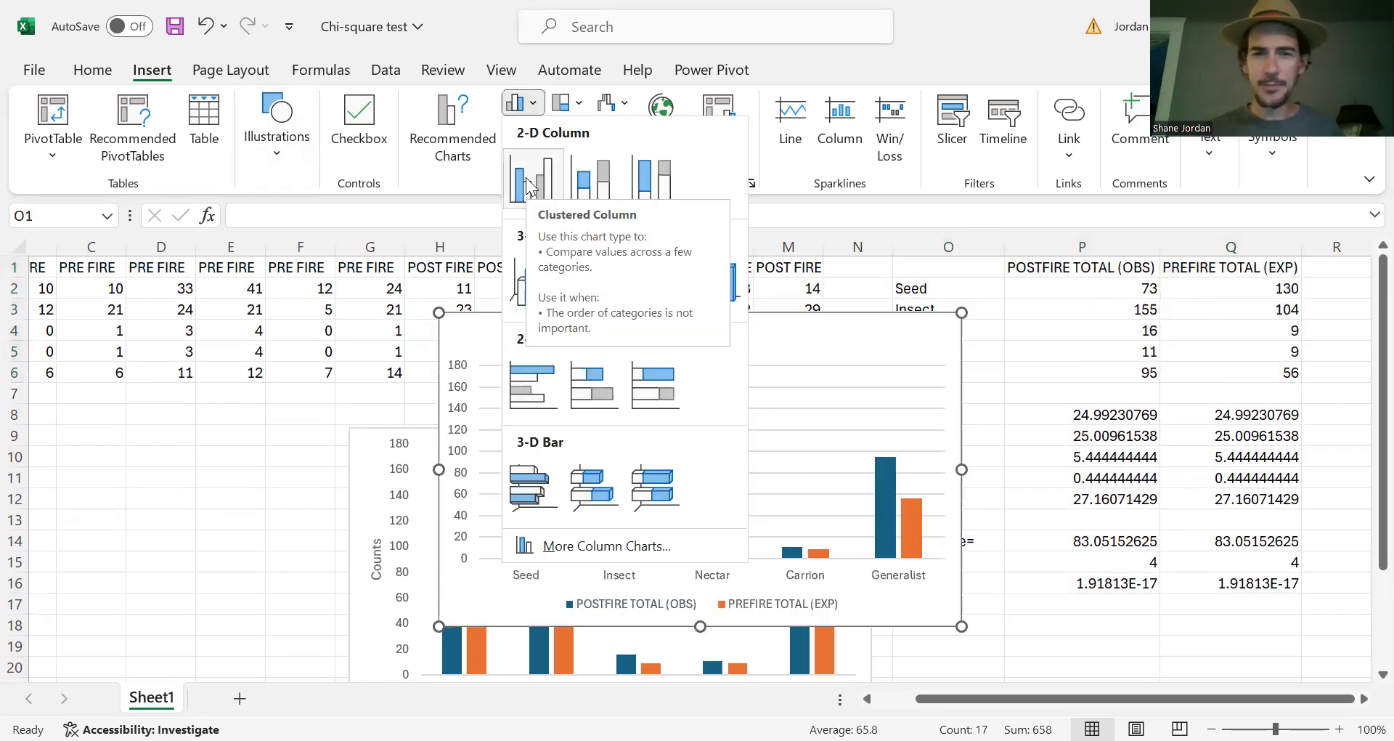
{"action": "left_click", "coordinate": [526, 179]}
{"action": "left_click_drag", "start_coordinate": [904, 470], "coordinate": [824, 591]}
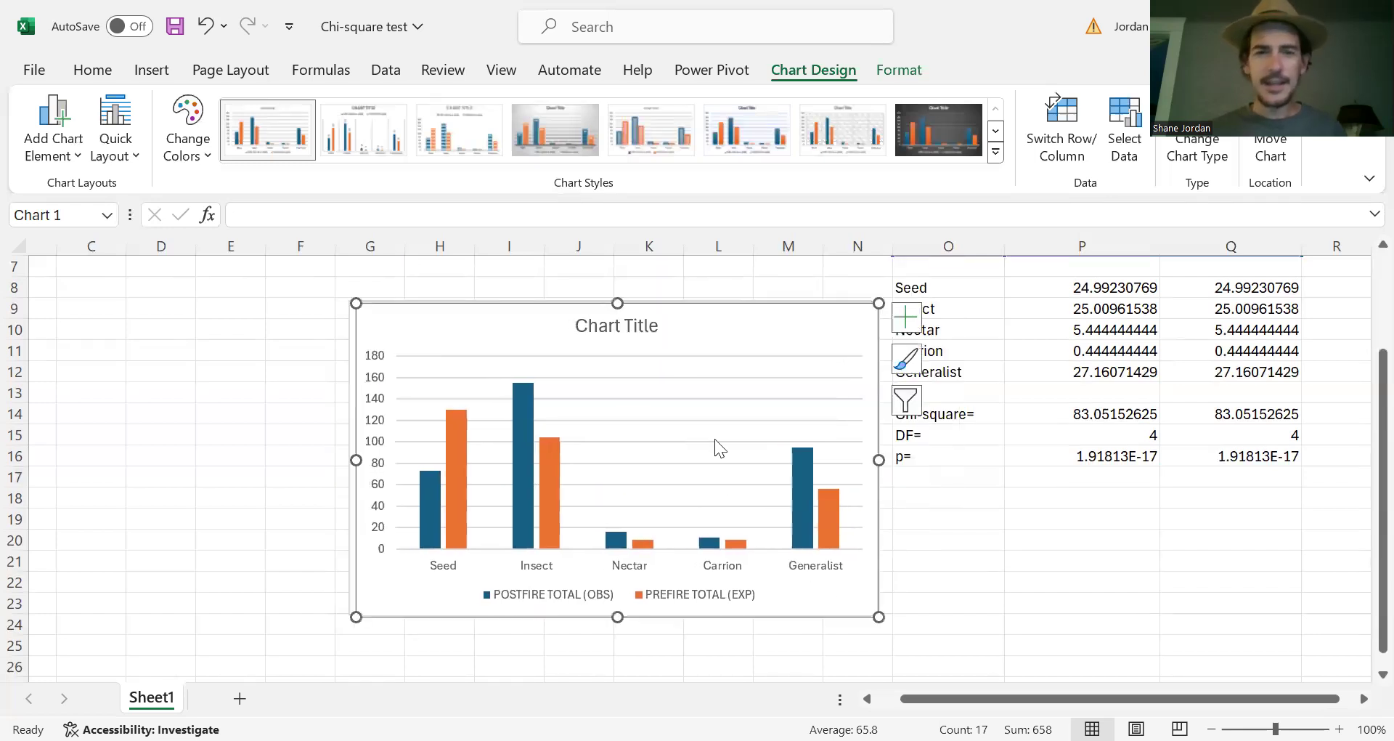
- Delete the chart title and the horizontal gridlines from the new column chart
{"action": "left_click", "coordinate": [639, 333]}
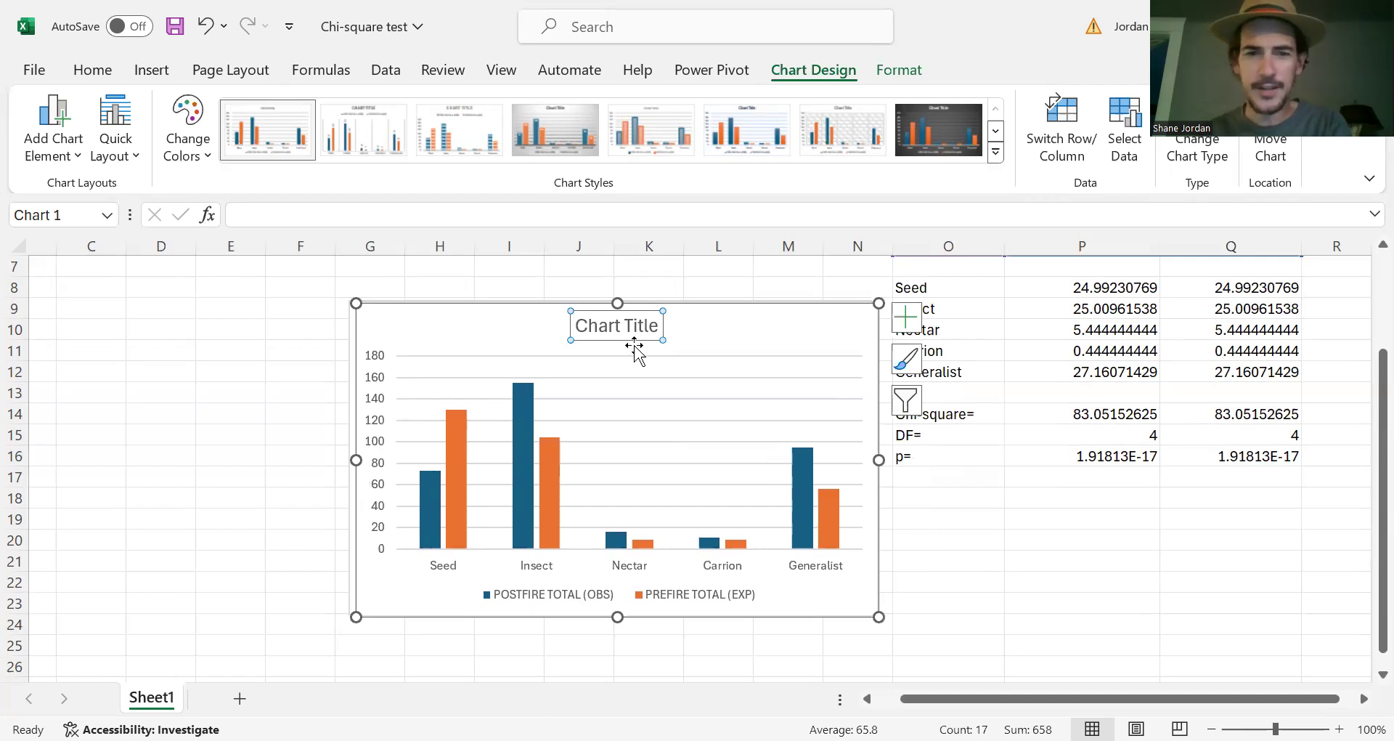
{"action": "key", "text": "Delete"}
{"action": "left_click", "coordinate": [705, 342]}
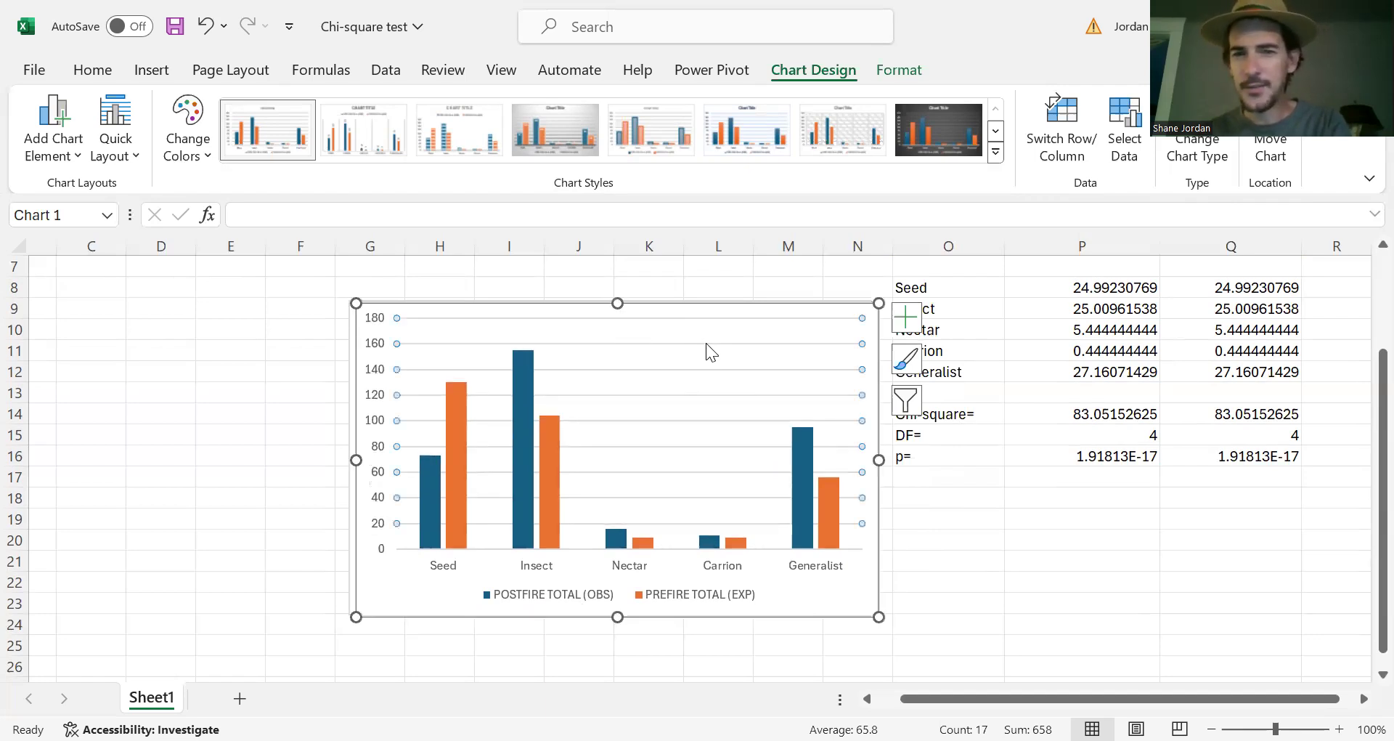
{"action": "key", "text": "Delete"}
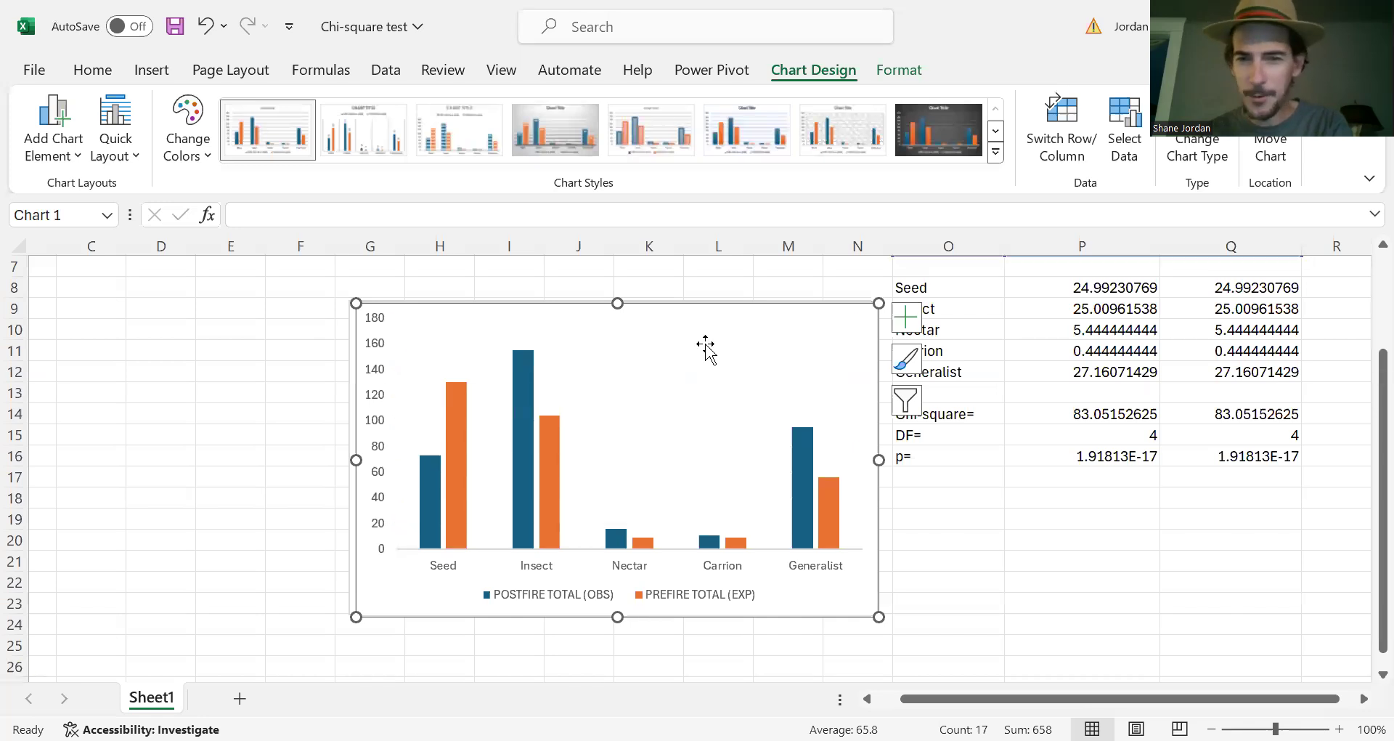
- Add a primary vertical axis title reading "Counts" to the new column chart
{"action": "left_click", "coordinate": [64, 154]}
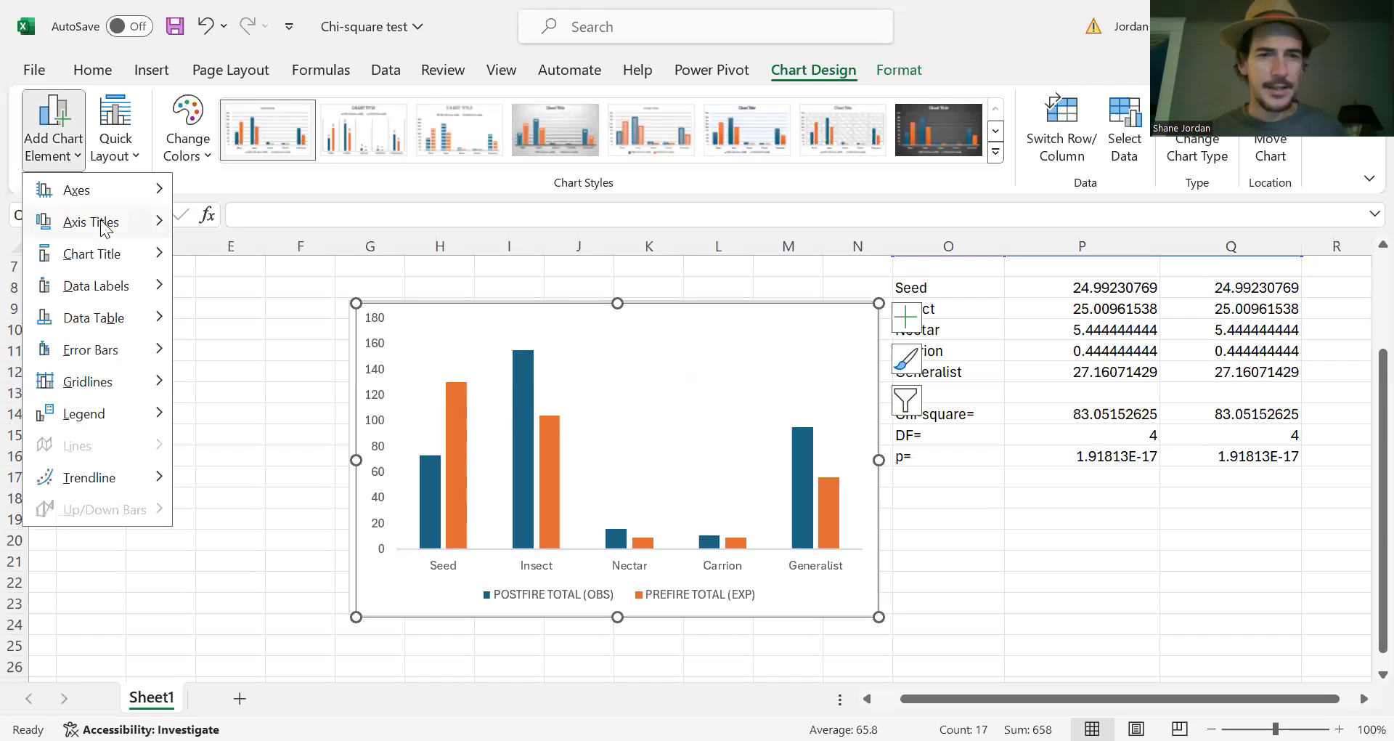
{"action": "mouse_move", "coordinate": [104, 227]}
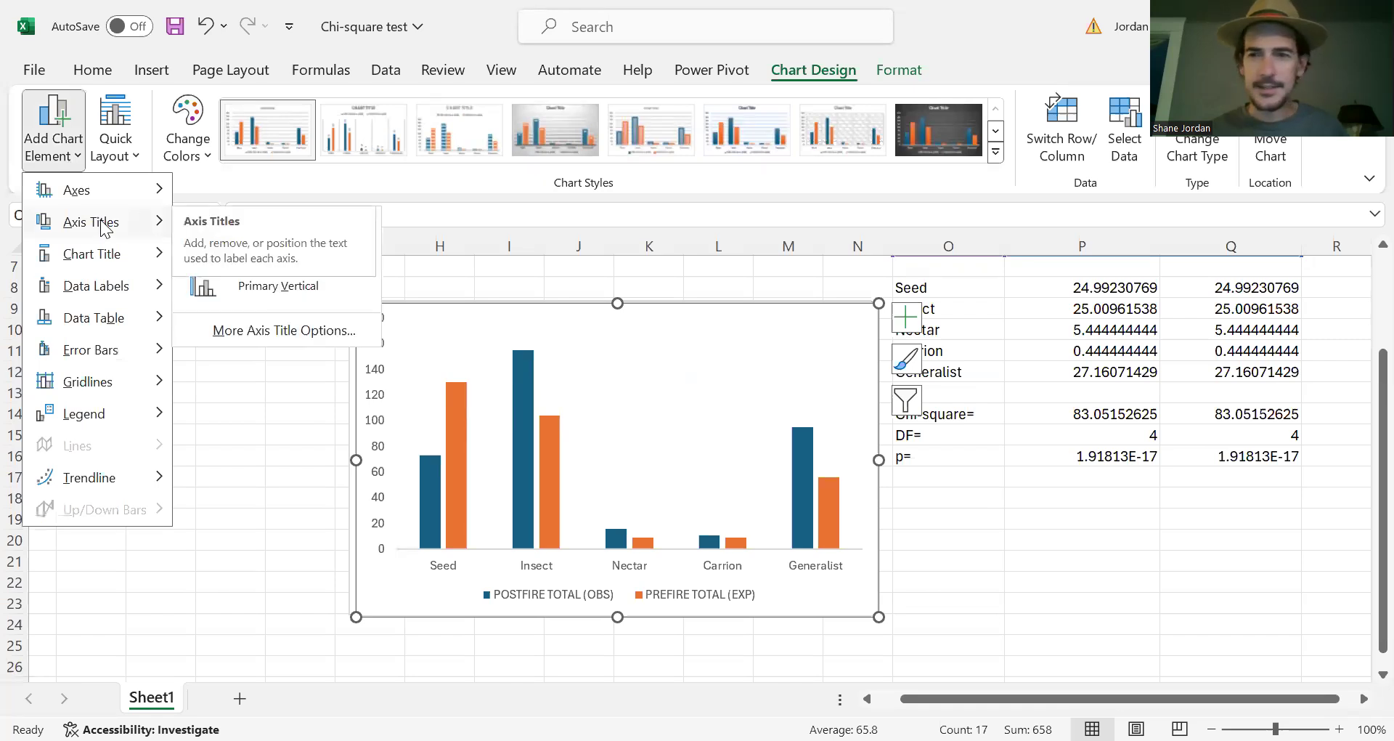
{"action": "left_click", "coordinate": [259, 291]}
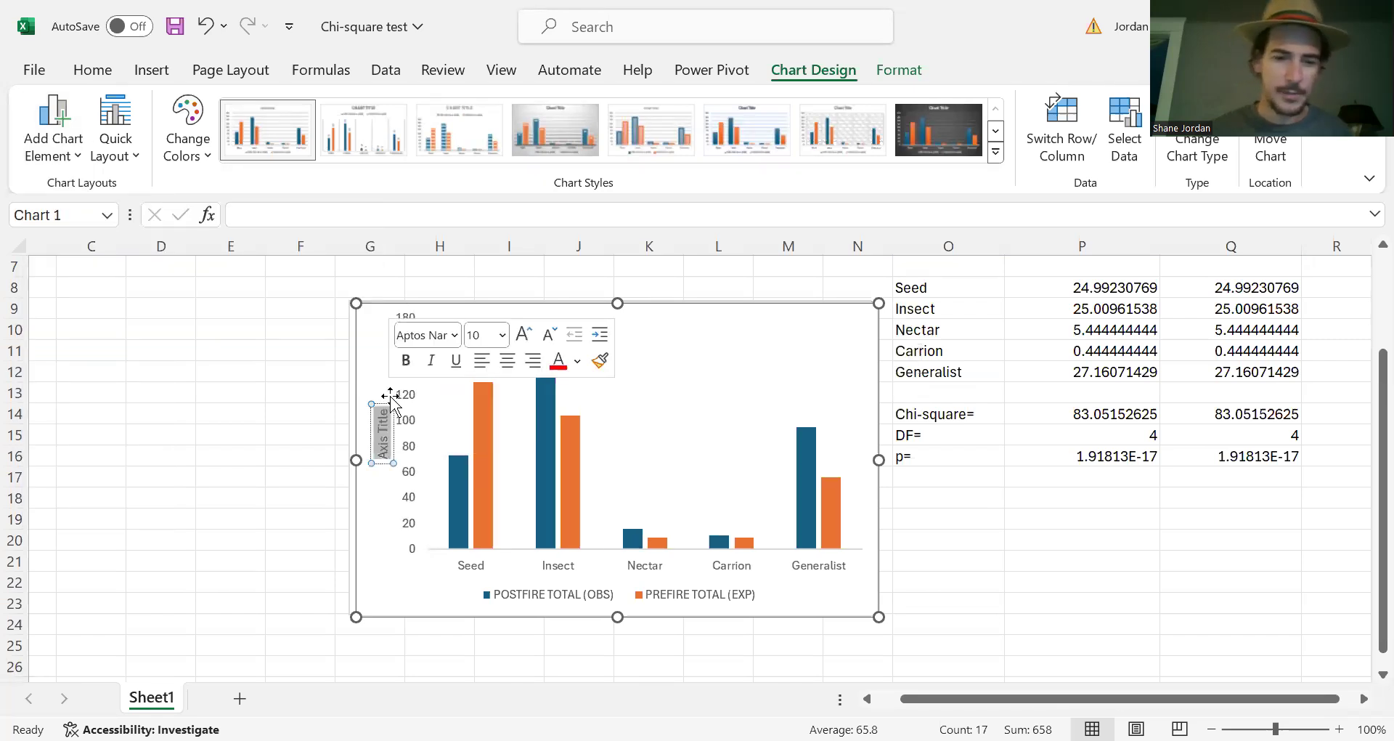
{"action": "type", "text": "Counts"}
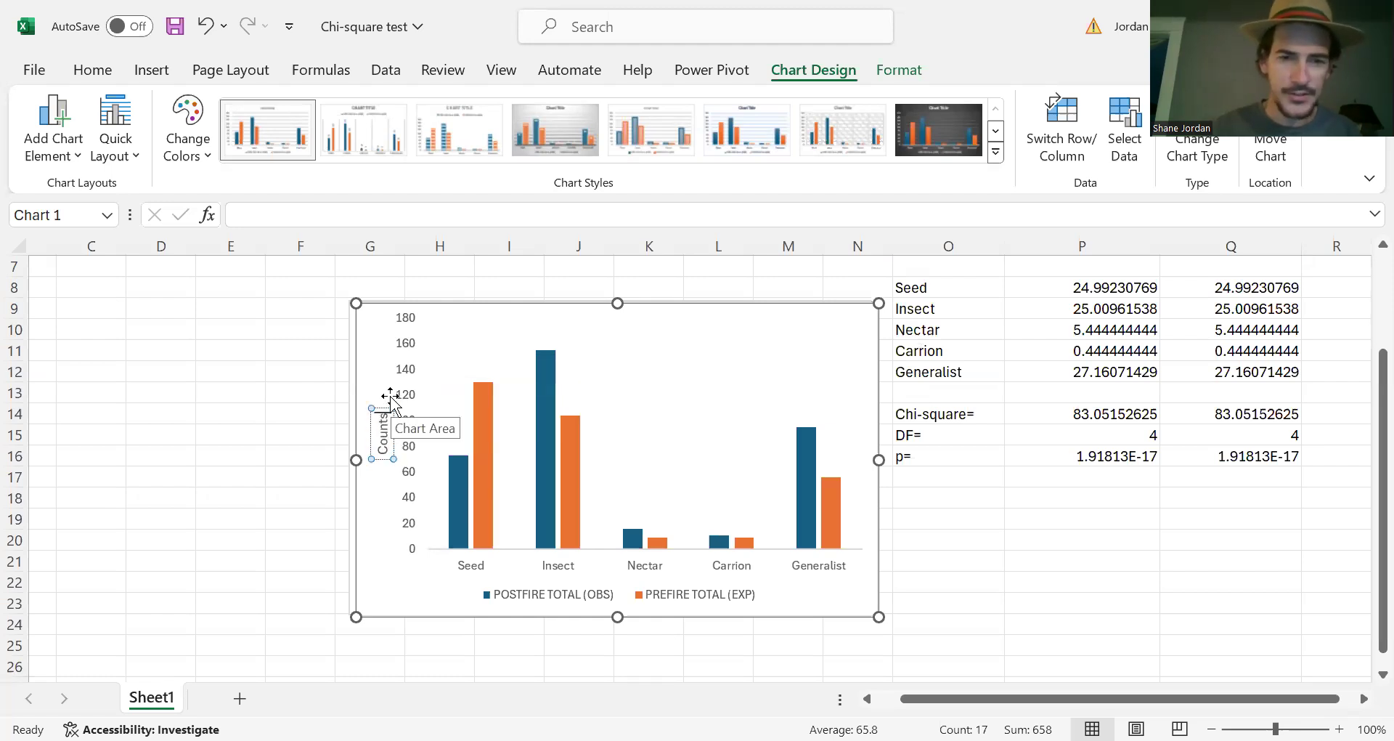
{"action": "left_click", "coordinate": [388, 586]}
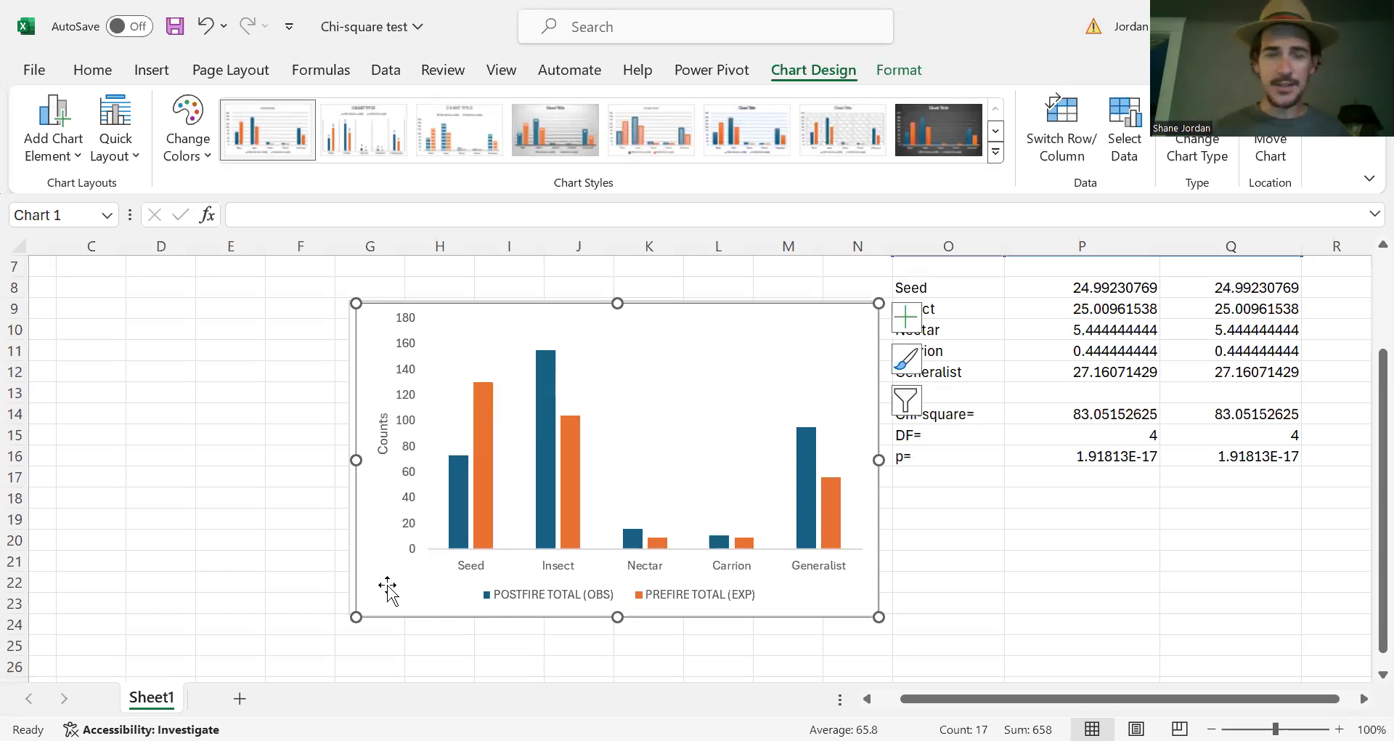